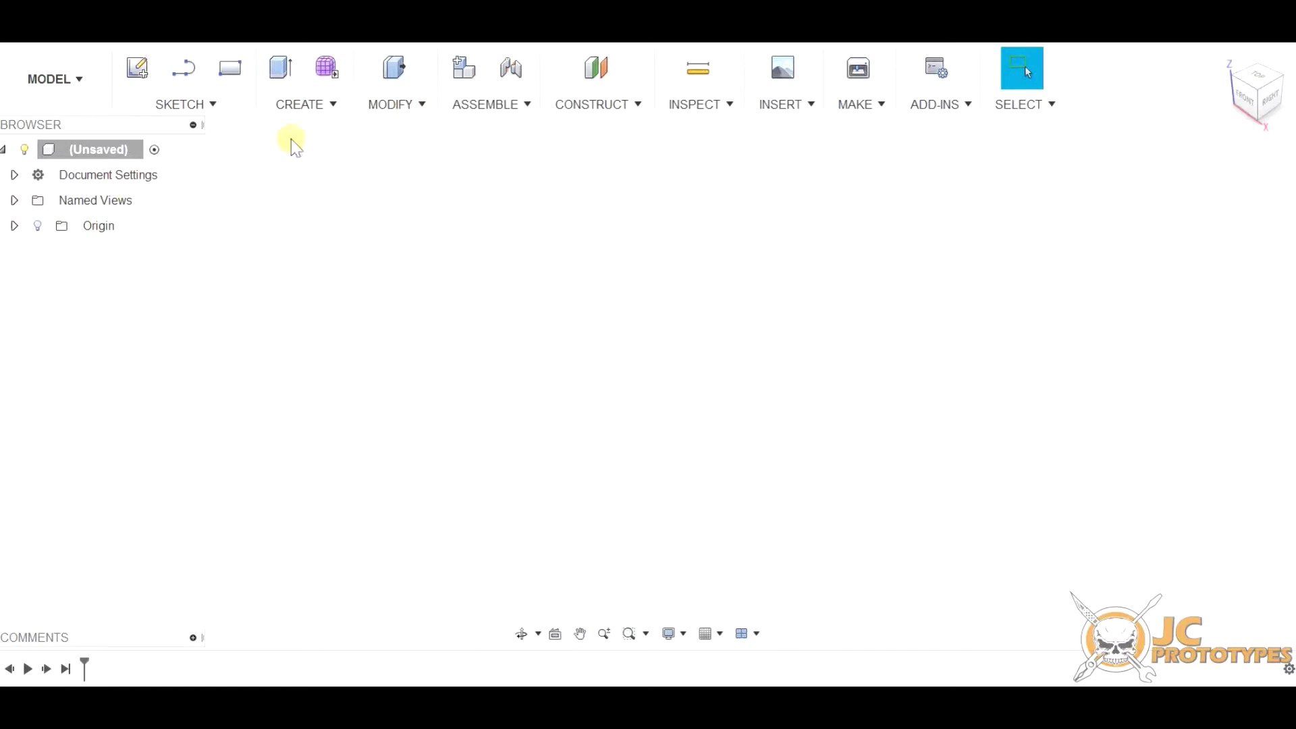
# Turn on the Origin folder's visibility so the origin planes and axes appear.
pyautogui.click(14, 226)
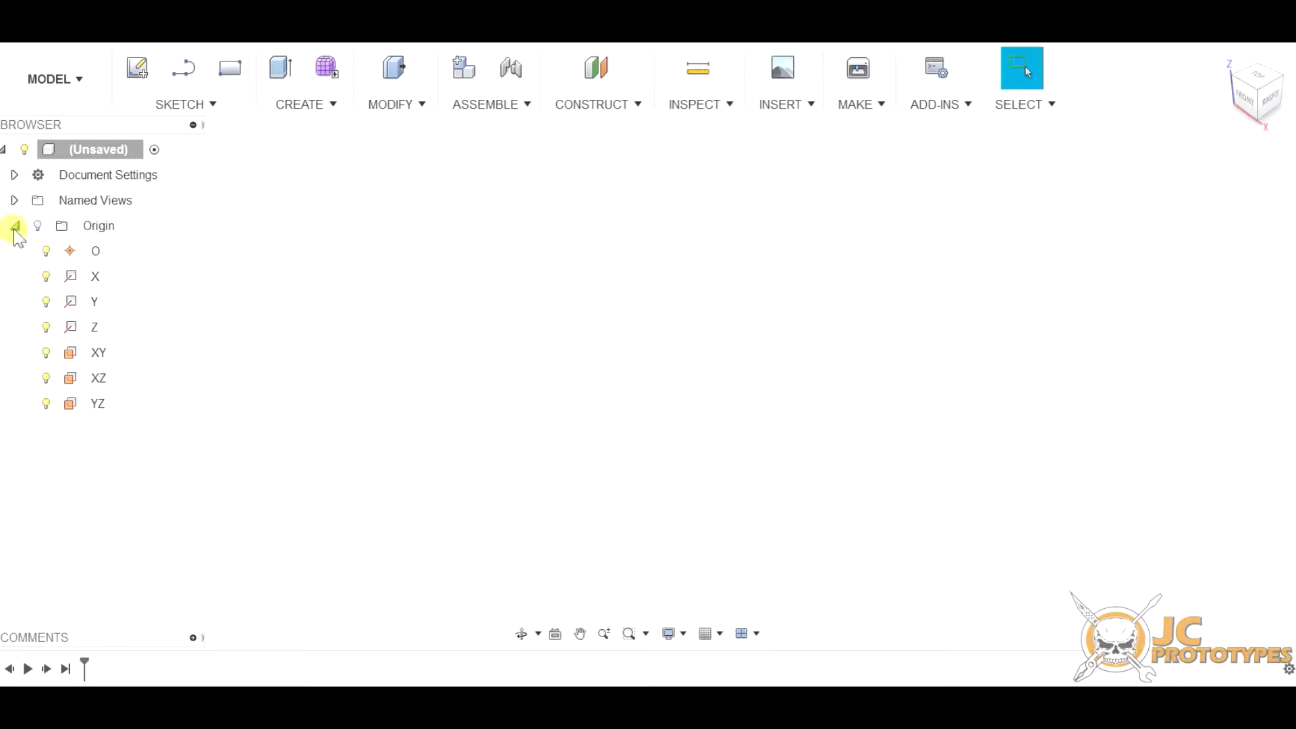
pyautogui.click(14, 226)
pyautogui.click(37, 229)
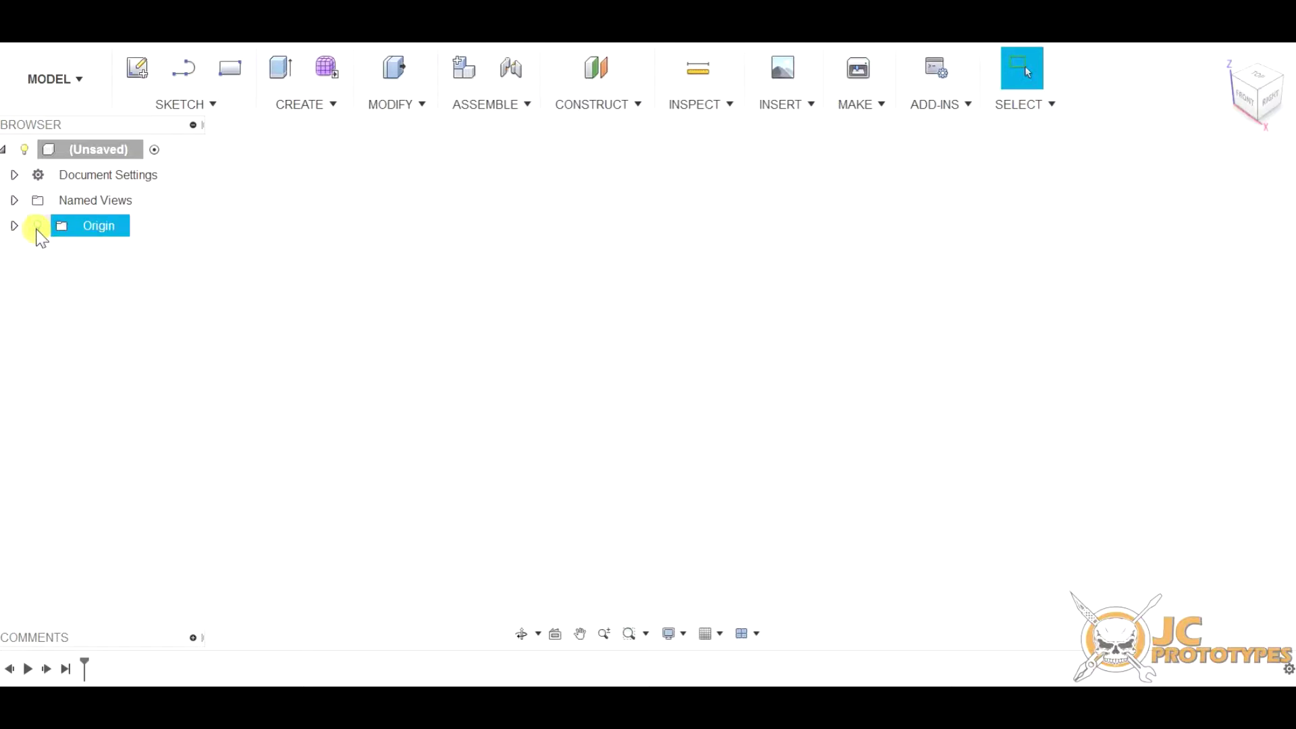
pyautogui.click(37, 226)
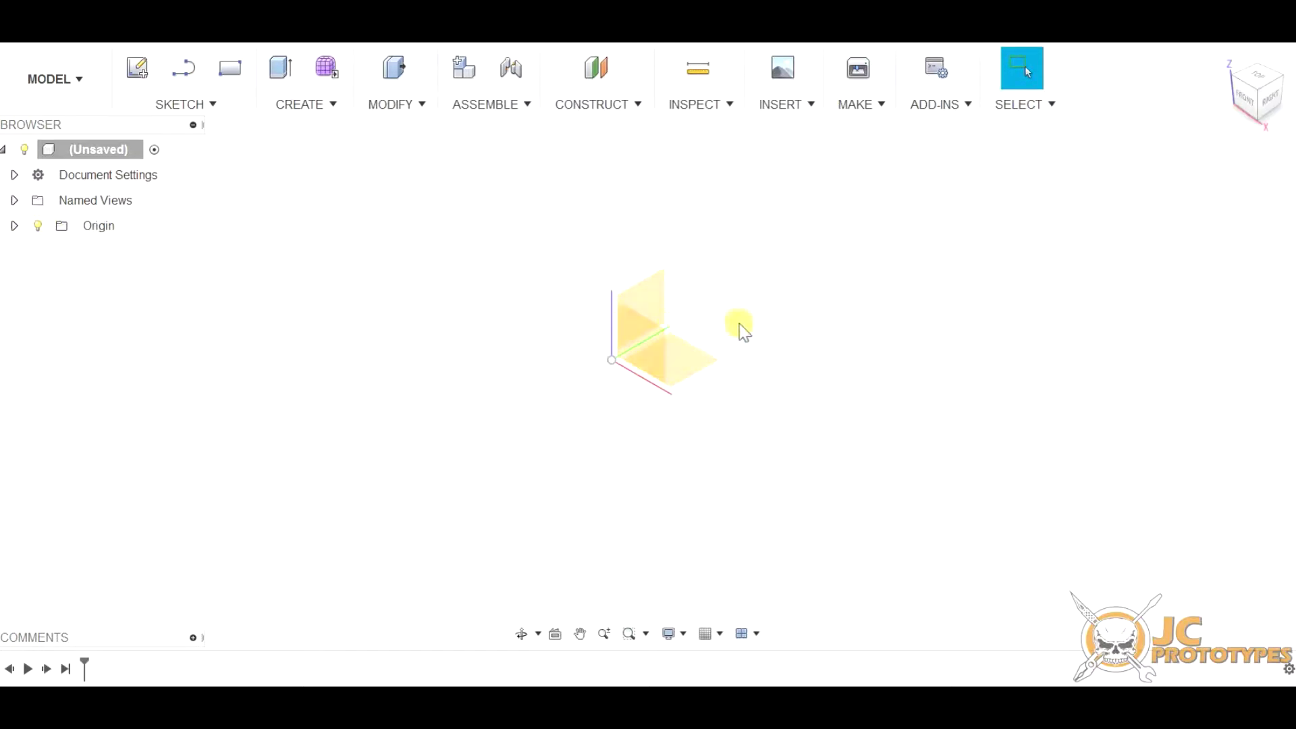
pyautogui.moveTo(742, 330); pyautogui.dragTo(663, 351, button='middle')
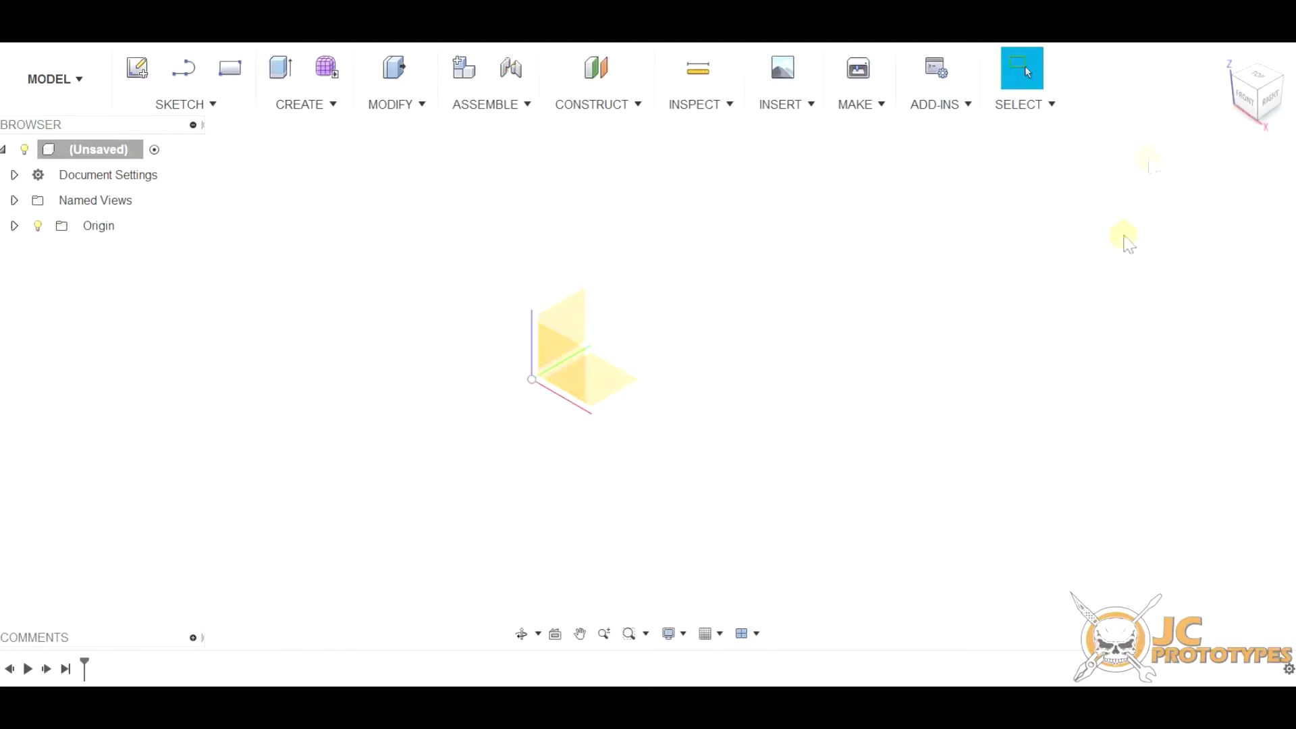
# Select the XY plane and orbit to view it at an angle.
pyautogui.click(616, 394)
pyautogui.keyDown('shift'); pyautogui.moveTo(1257, 91); pyautogui.dragTo(1198, 117, button='middle'); pyautogui.keyUp('shift')
pyautogui.keyDown('shift'); pyautogui.moveTo(682, 405); pyautogui.dragTo(642, 399, button='middle'); pyautogui.keyUp('shift')
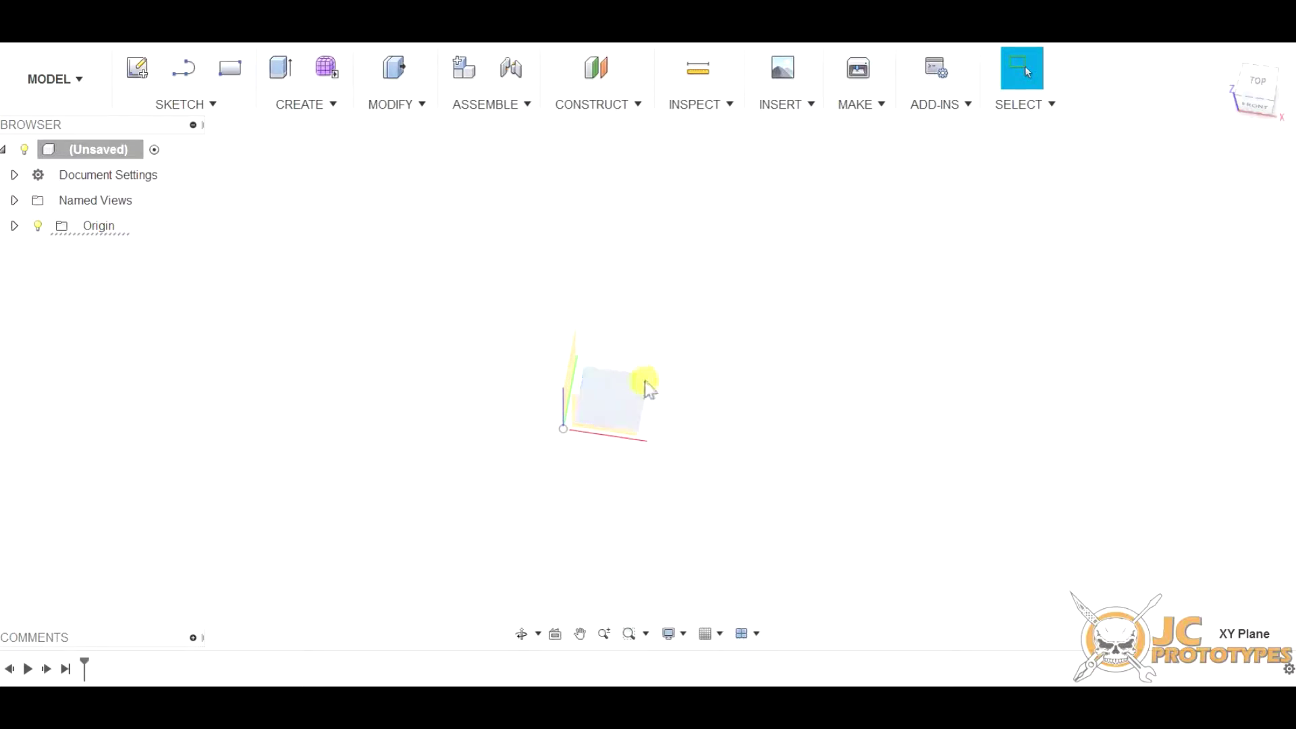
pyautogui.click(168, 105)
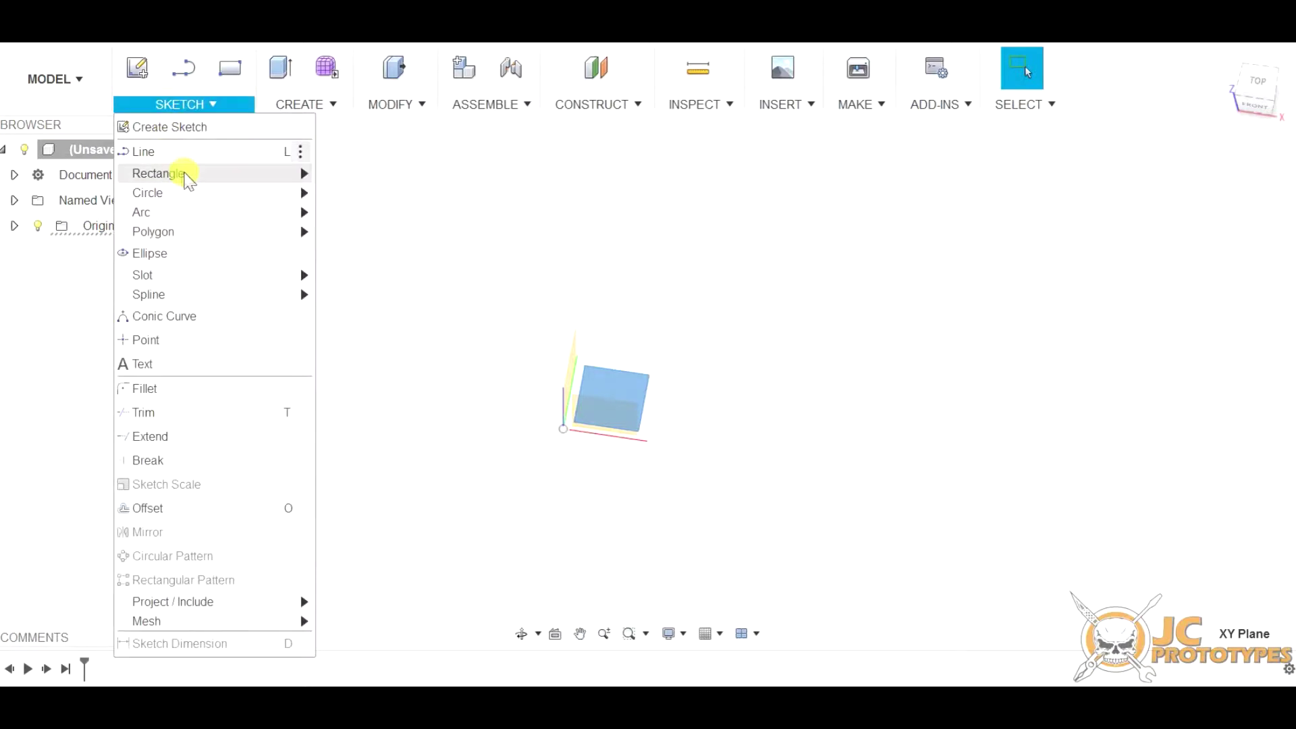
# Start a 2-Point Rectangle sketch on the XY plane and switch to the top view.
pyautogui.moveTo(189, 179)
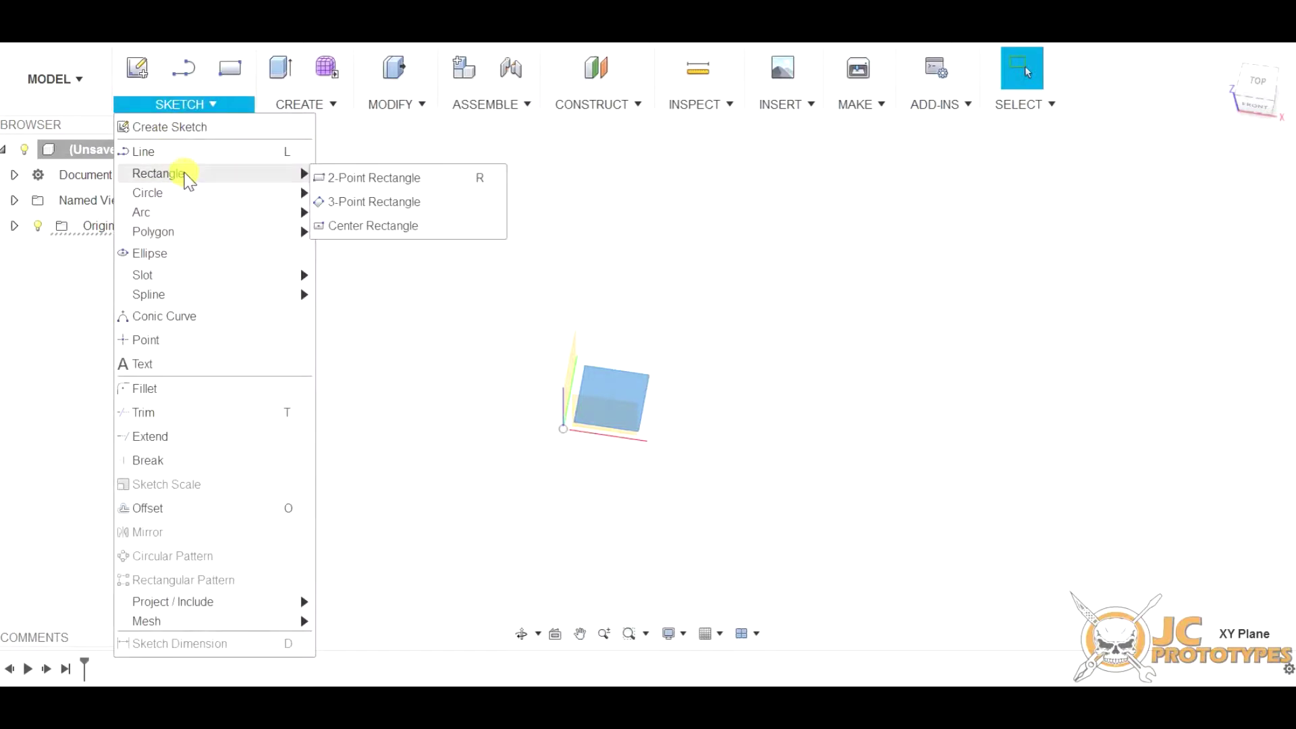
pyautogui.click(374, 177)
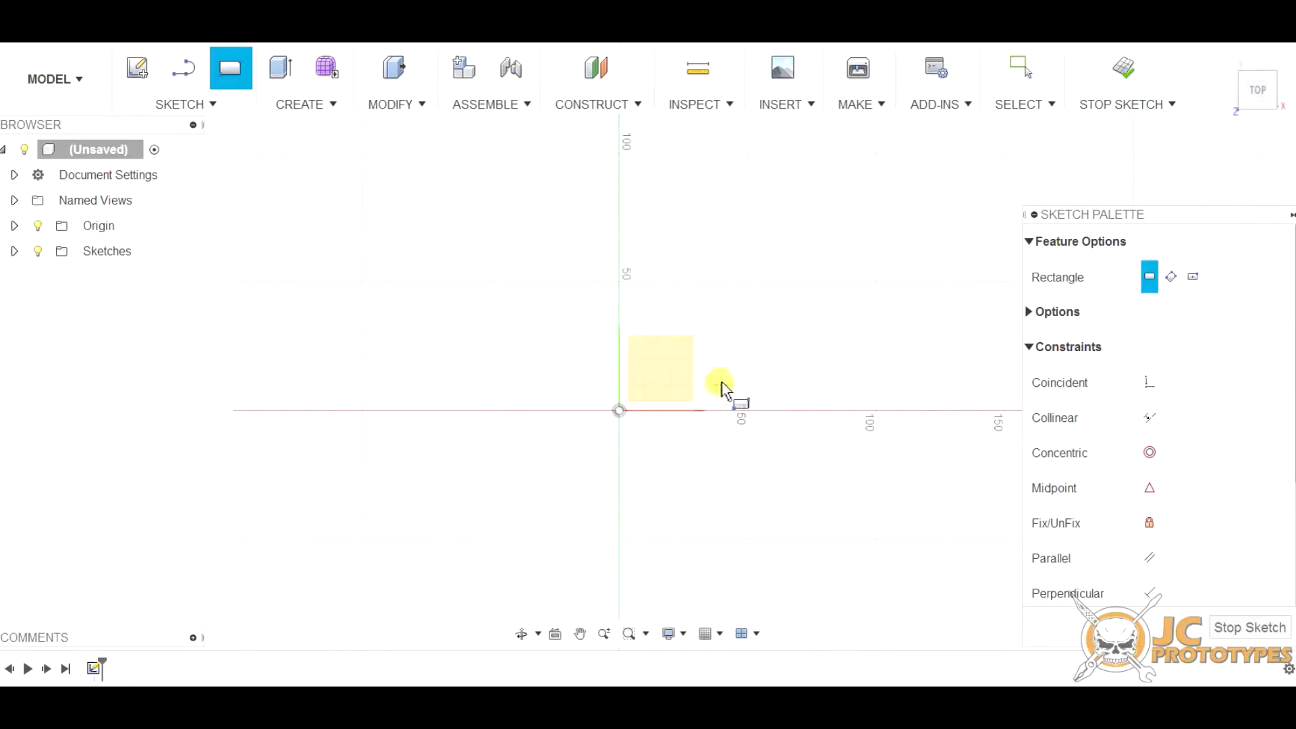
pyautogui.moveTo(722, 373)
pyautogui.keyDown('shift'); pyautogui.mouseDown(button='middle')
pyautogui.moveTo(671, 375)
pyautogui.moveTo(775, 299)
pyautogui.moveTo(821, 301)
pyautogui.moveTo(864, 347)
pyautogui.moveTo(867, 378)
pyautogui.moveTo(830, 385)
pyautogui.moveTo(824, 411)
pyautogui.moveTo(743, 419)
pyautogui.moveTo(821, 395)
pyautogui.moveTo(829, 358)
pyautogui.moveTo(864, 339)
pyautogui.moveTo(774, 394)
pyautogui.moveTo(882, 376)
pyautogui.moveTo(826, 415)
pyautogui.mouseUp(button='middle'); pyautogui.keyUp('shift')
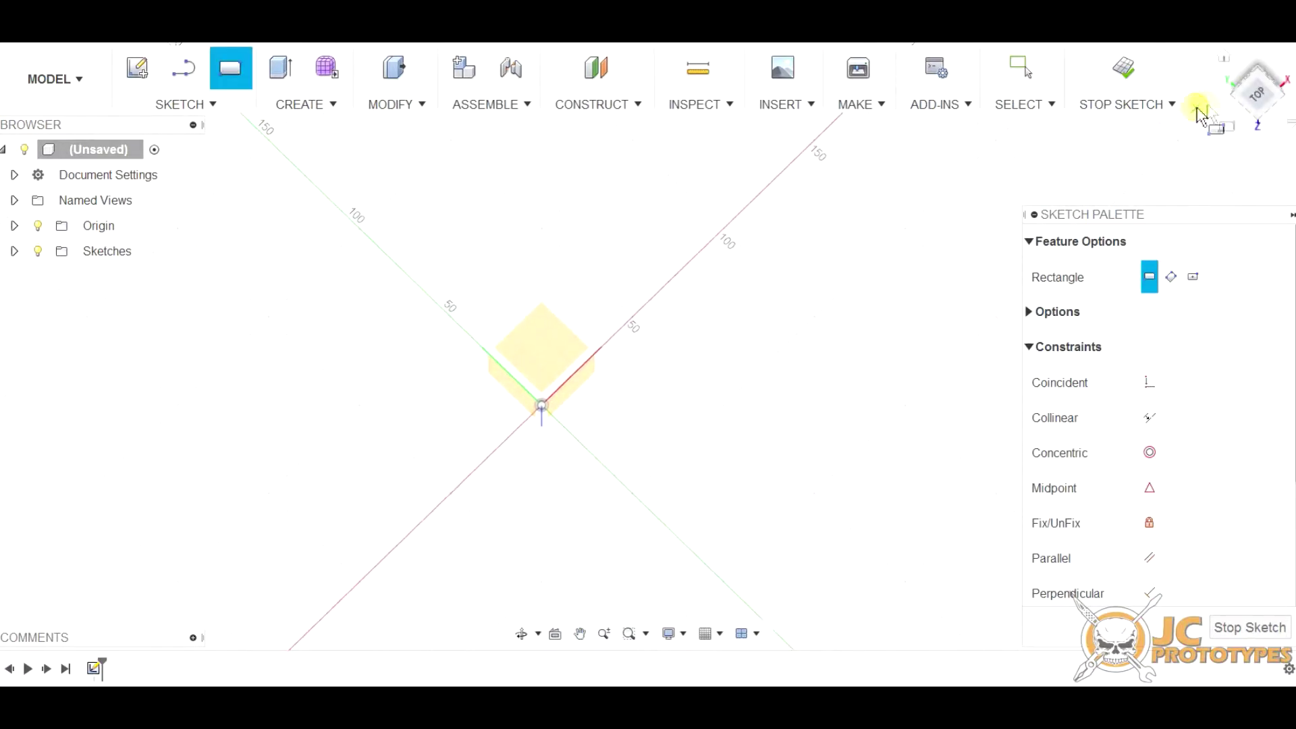
pyautogui.click(1272, 99)
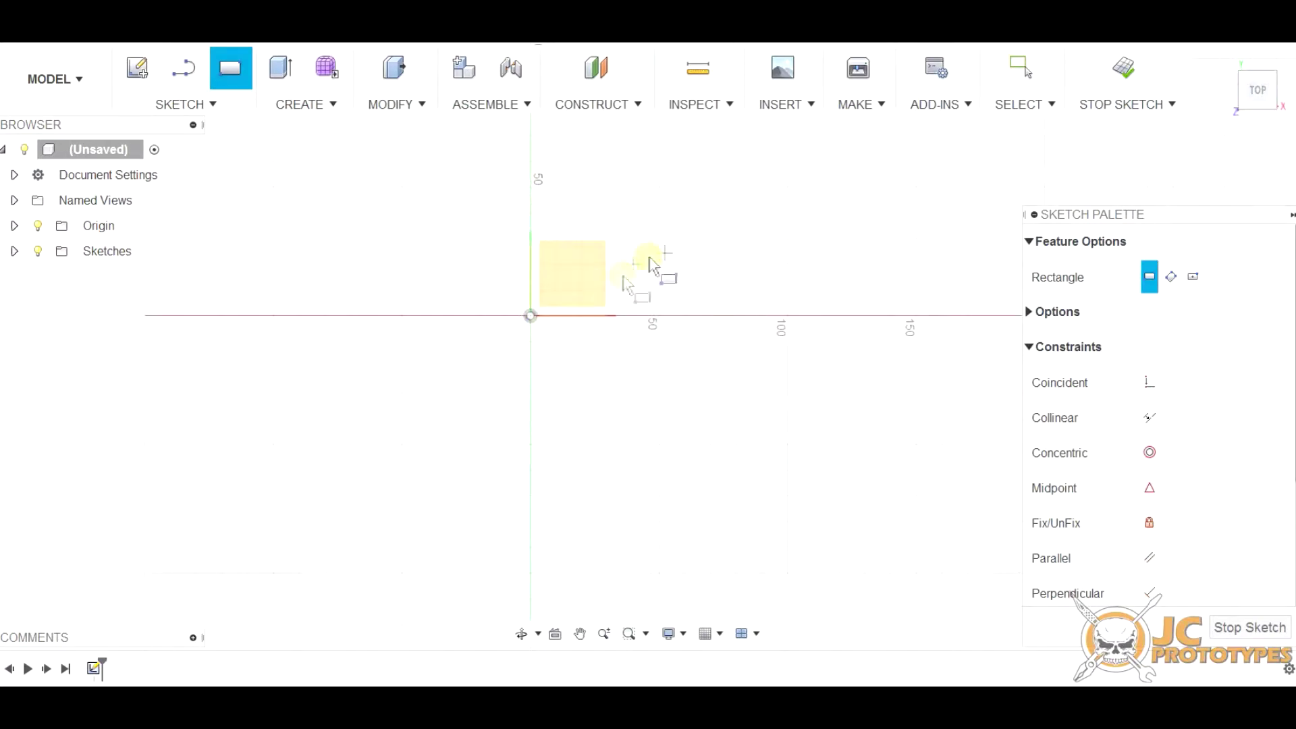
# Draw a 170 by 100 mm rectangle with its first corner at the origin.
pyautogui.click(531, 316)
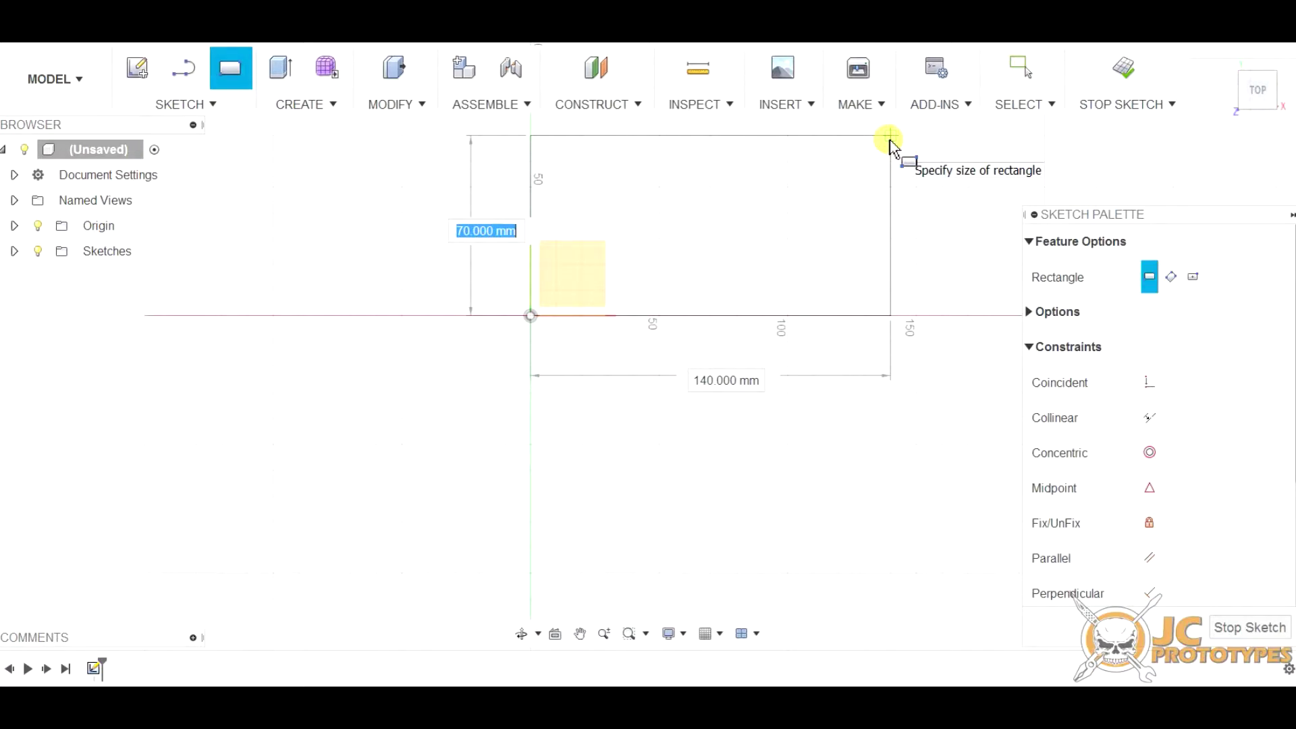
pyautogui.press('Tab')
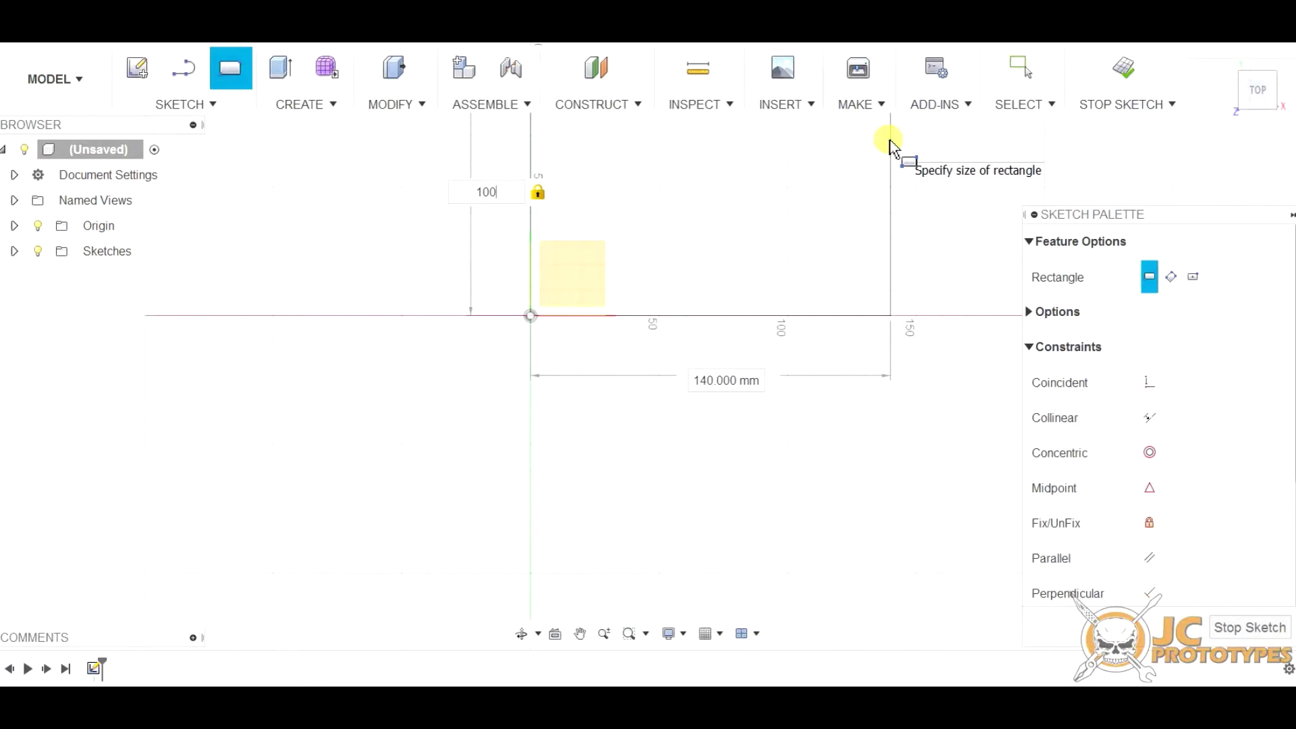
pyautogui.press('Tab')
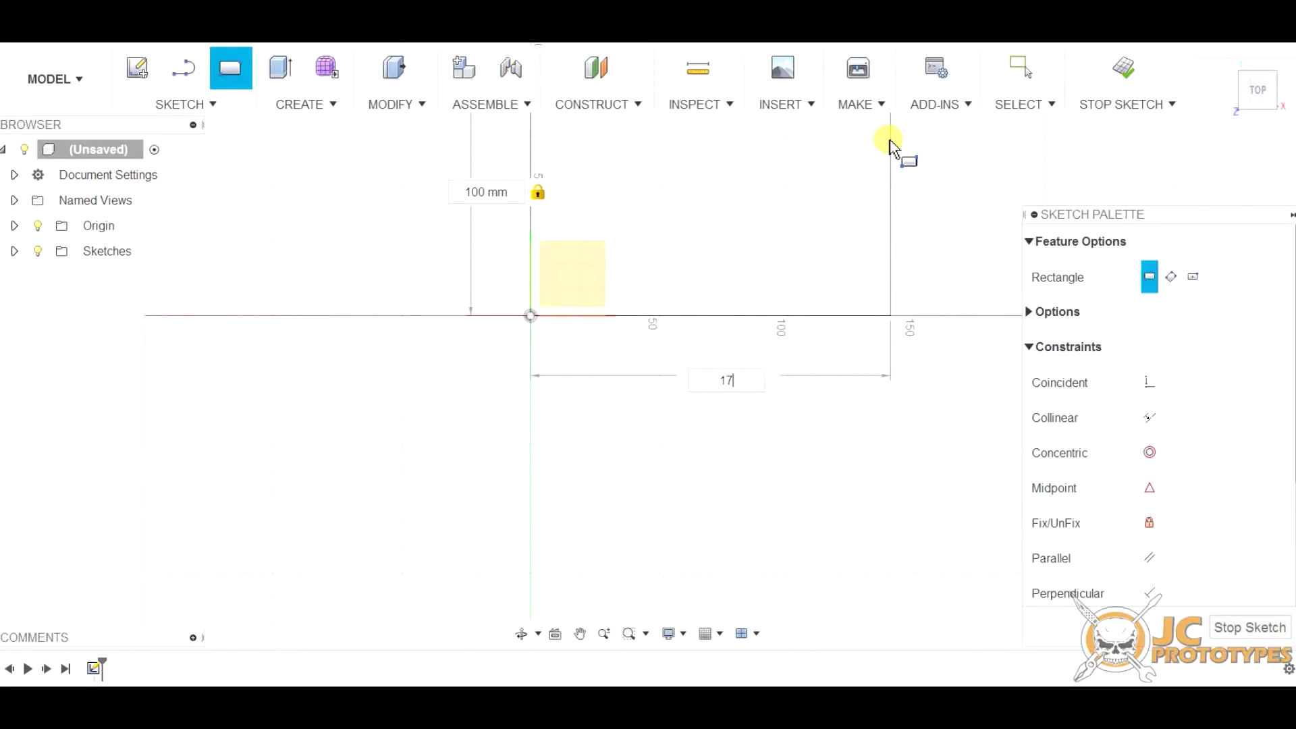
pyautogui.write('170')
pyautogui.press('Return')
pyautogui.press('Escape')
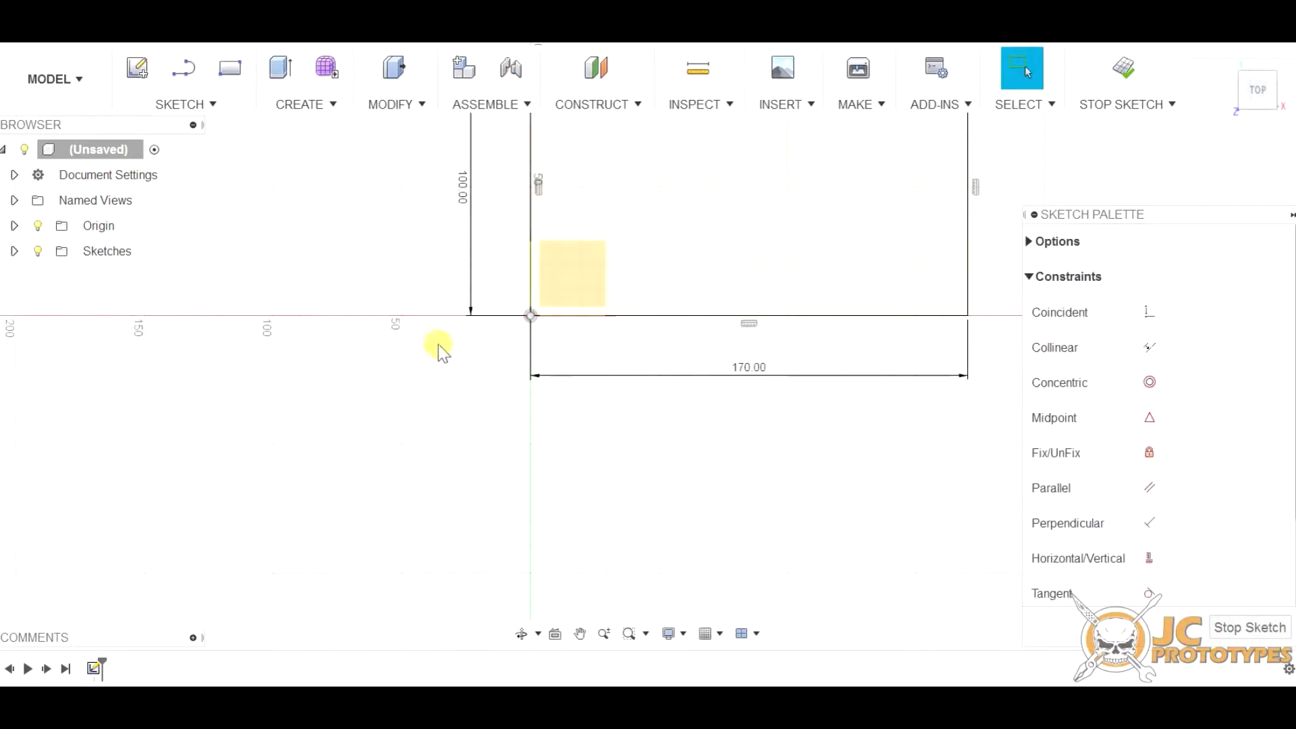
pyautogui.moveTo(697, 293)
pyautogui.mouseDown(button='middle')
pyautogui.moveTo(637, 348)
pyautogui.moveTo(529, 402)
pyautogui.moveTo(523, 457)
pyautogui.mouseUp(button='middle')
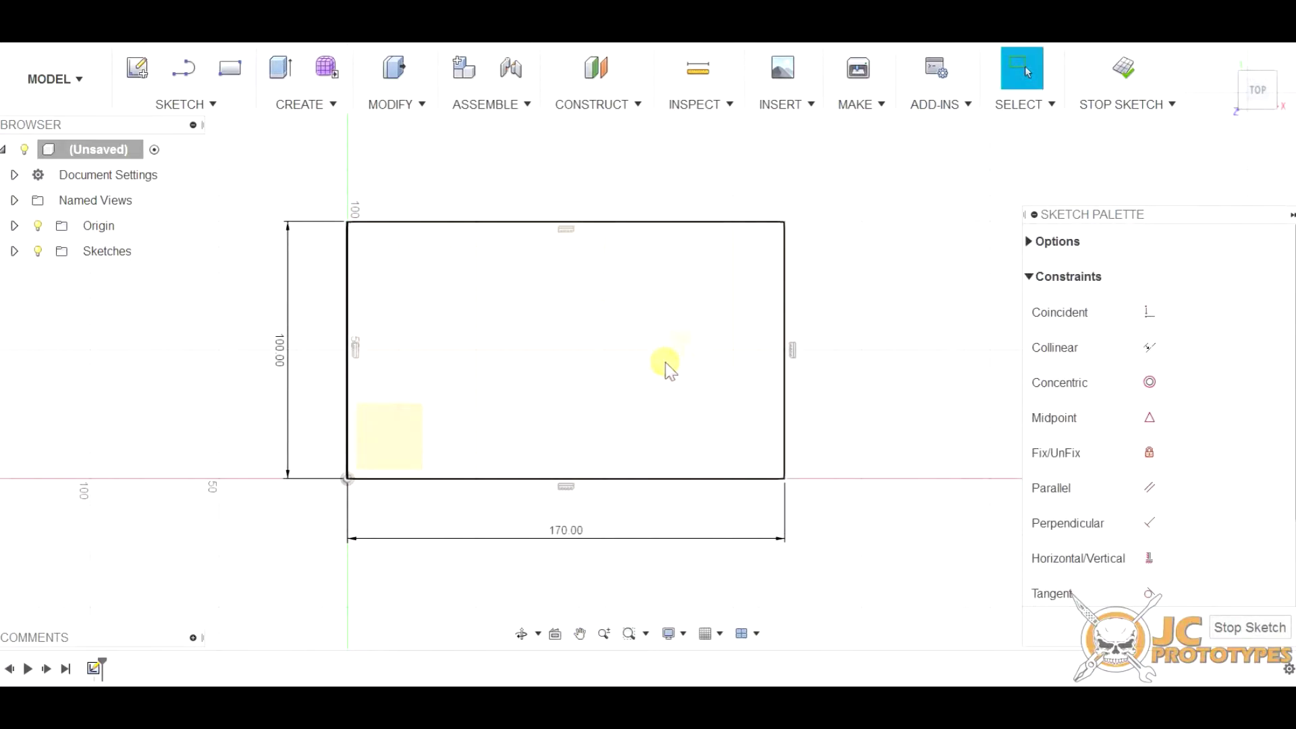
pyautogui.moveTo(625, 385)
pyautogui.keyDown('shift'); pyautogui.mouseDown(button='middle')
pyautogui.moveTo(654, 353)
pyautogui.moveTo(648, 301)
pyautogui.moveTo(627, 312)
pyautogui.moveTo(656, 318)
pyautogui.moveTo(593, 341)
pyautogui.moveTo(632, 341)
pyautogui.moveTo(617, 376)
pyautogui.mouseUp(button='middle'); pyautogui.keyUp('shift')
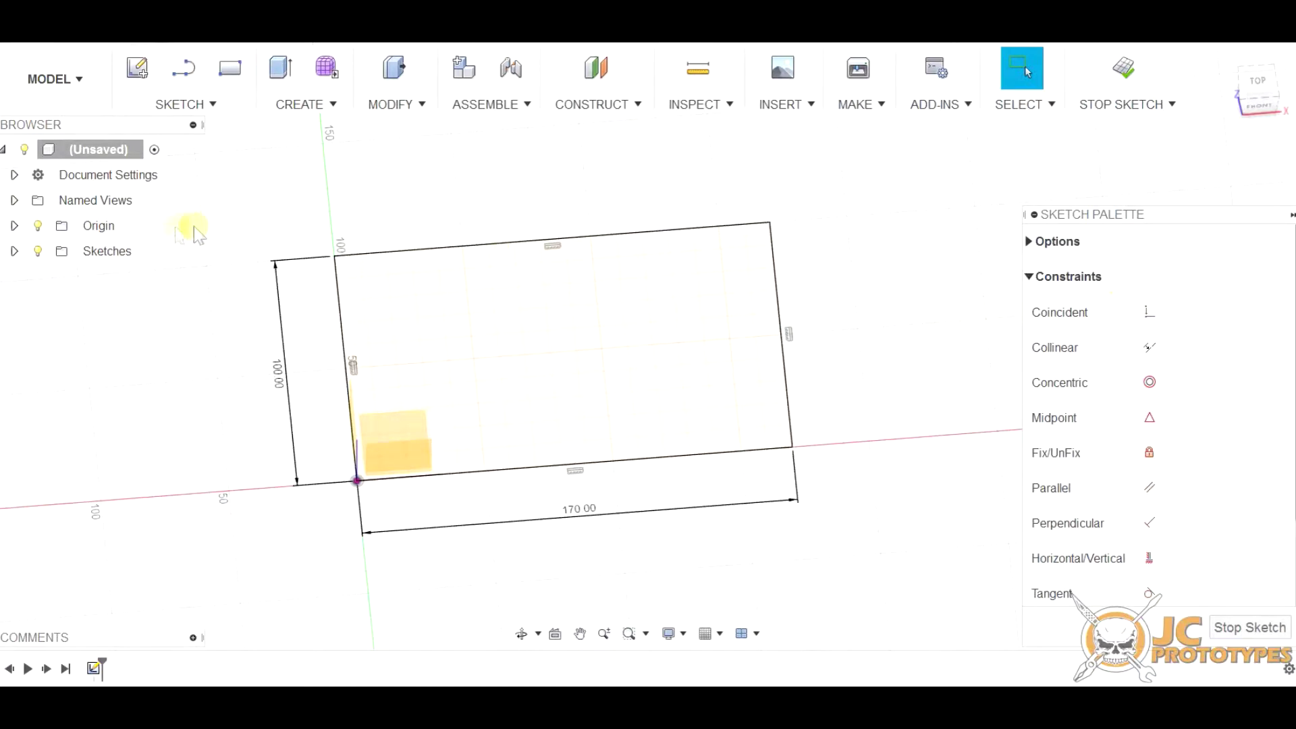
# Hide the origin planes and axes and view the rectangle sketch from the top.
pyautogui.click(38, 226)
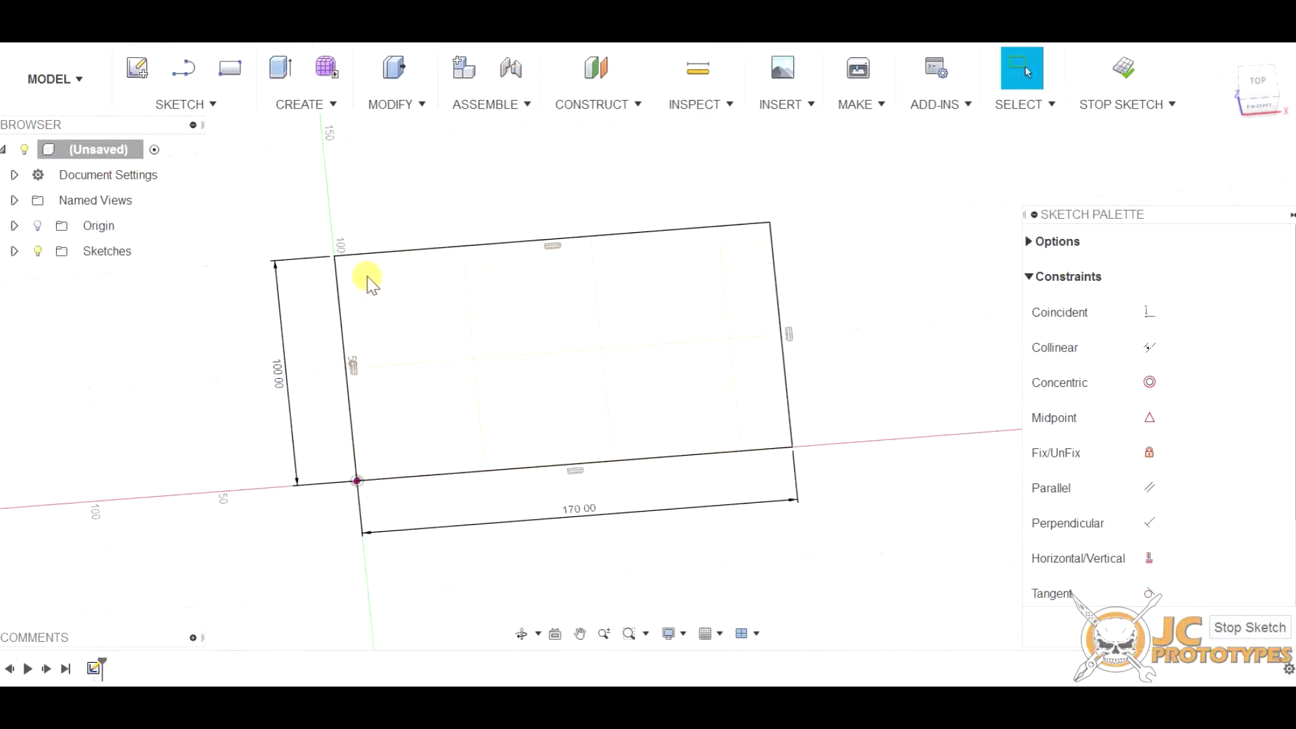
pyautogui.click(1258, 86)
pyautogui.moveTo(654, 344)
pyautogui.mouseDown(button='middle')
pyautogui.moveTo(680, 310)
pyautogui.moveTo(688, 434)
pyautogui.moveTo(711, 341)
pyautogui.moveTo(662, 496)
pyautogui.moveTo(682, 419)
pyautogui.moveTo(625, 463)
pyautogui.moveTo(682, 419)
pyautogui.moveTo(668, 362)
pyautogui.moveTo(711, 371)
pyautogui.moveTo(692, 388)
pyautogui.moveTo(675, 378)
pyautogui.mouseUp(button='middle')
pyautogui.press('Escape')
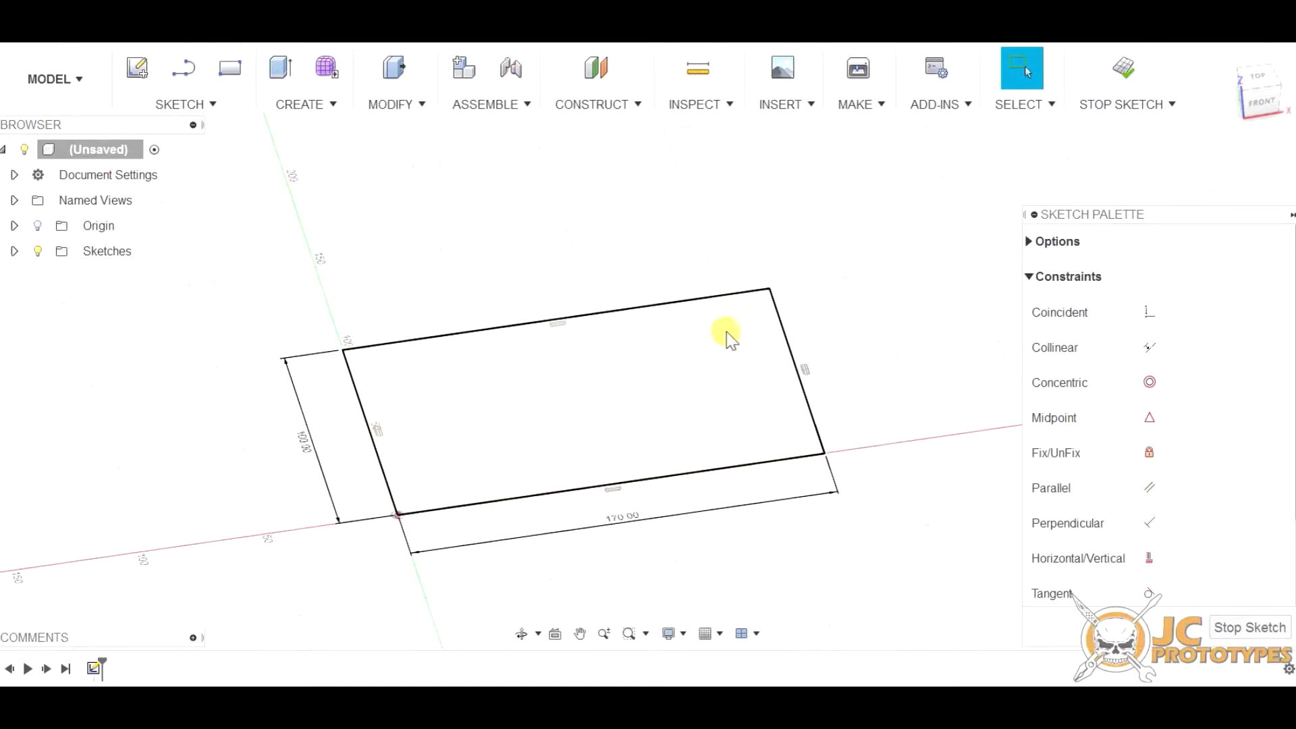
pyautogui.click(312, 106)
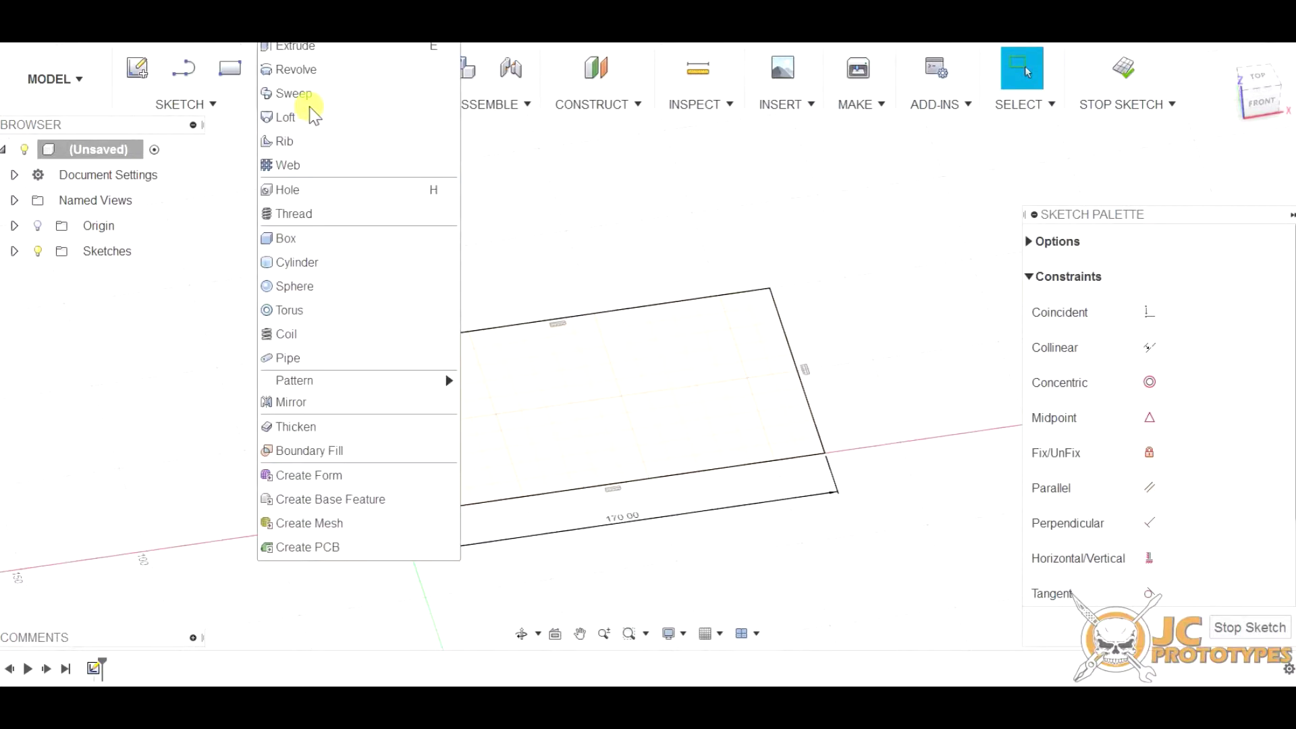
# Extrude the 170 by 100 mm rectangle 100 mm upward into a new solid box body.
pyautogui.click(313, 51)
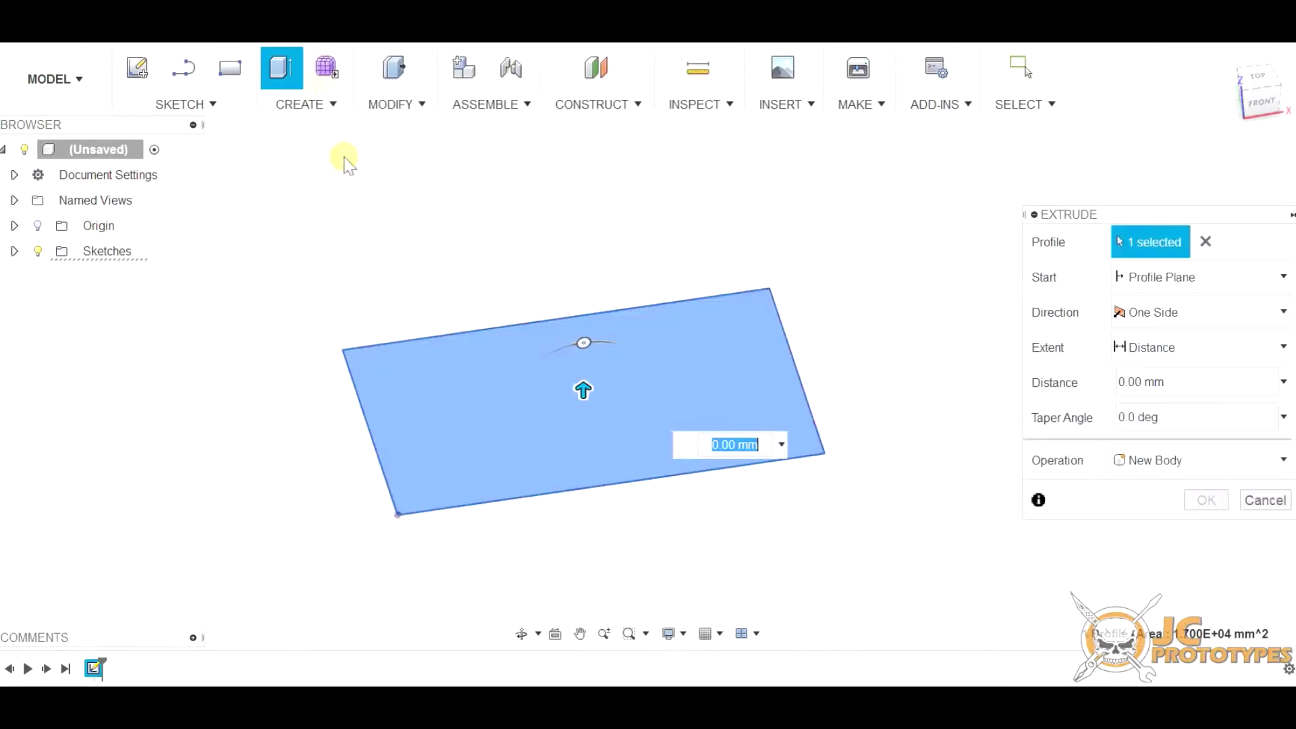
pyautogui.moveTo(581, 378); pyautogui.dragTo(638, 193)
pyautogui.click(716, 250)
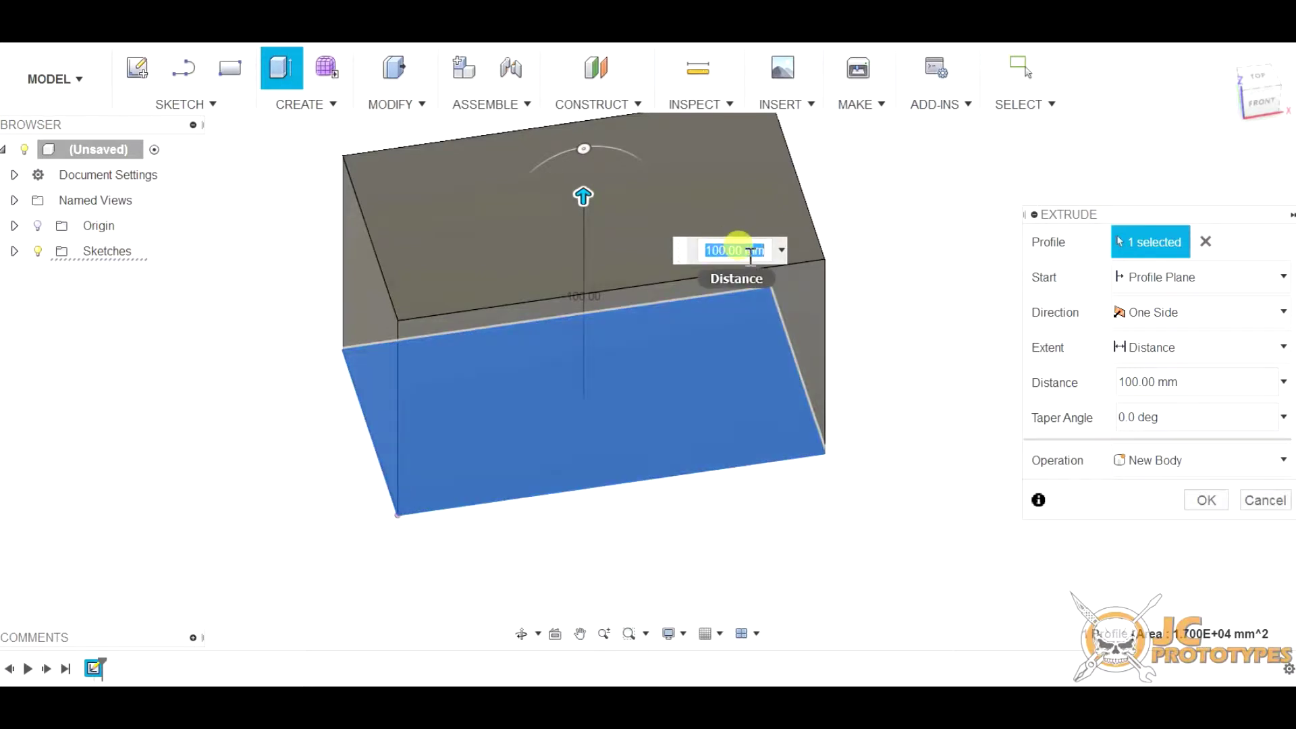
pyautogui.click(1206, 500)
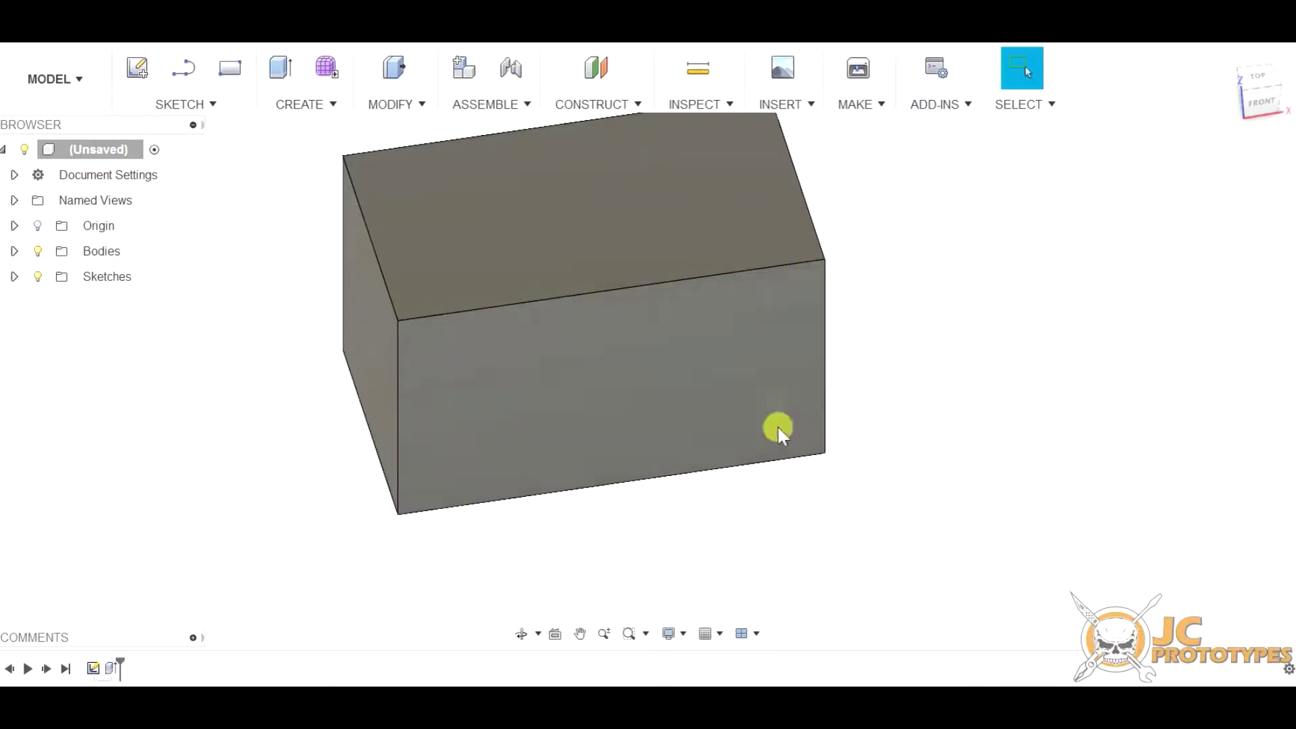
pyautogui.scroll(-2, 613, 344)
pyautogui.moveTo(674, 327)
pyautogui.keyDown('shift'); pyautogui.mouseDown(button='middle')
pyautogui.moveTo(581, 333)
pyautogui.moveTo(593, 263)
pyautogui.moveTo(705, 206)
pyautogui.moveTo(738, 280)
pyautogui.moveTo(648, 336)
pyautogui.moveTo(688, 307)
pyautogui.moveTo(665, 304)
pyautogui.mouseUp(button='middle'); pyautogui.keyUp('shift')
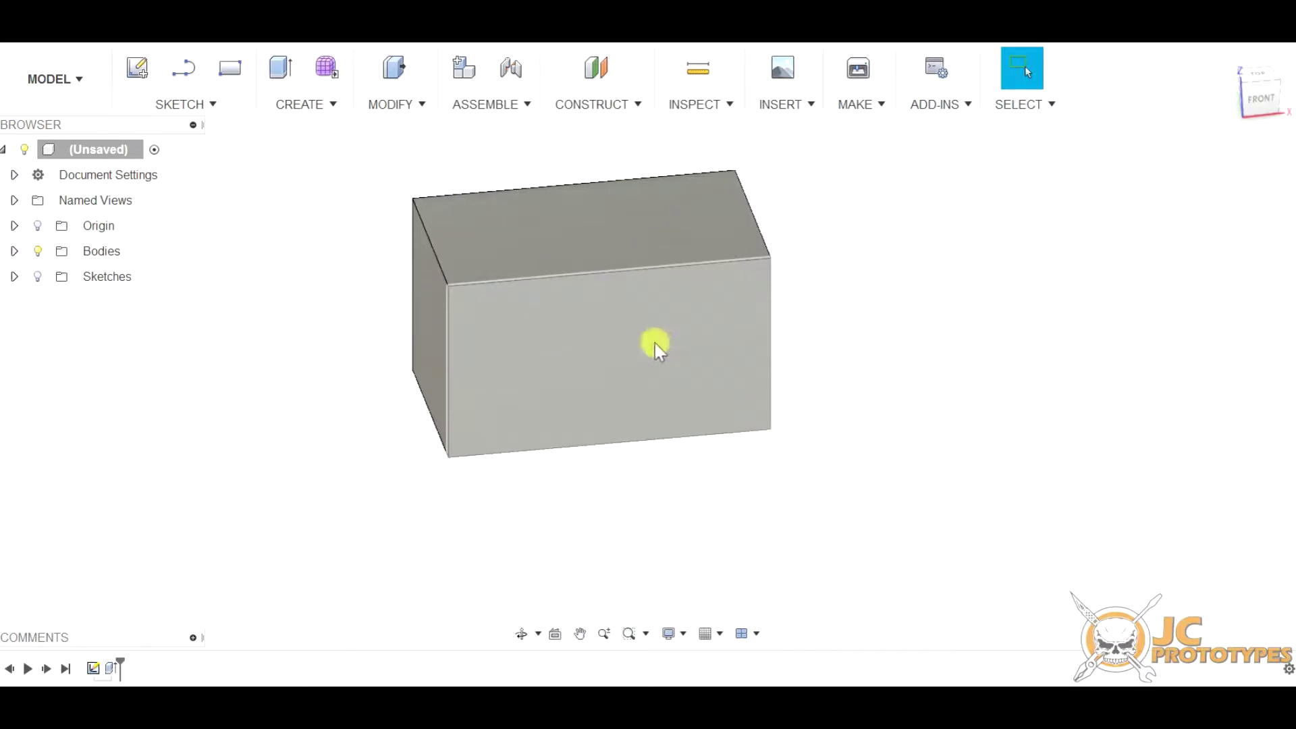
# Select the box's top face from among its faces and bring up the top view.
pyautogui.moveTo(690, 366)
pyautogui.mouseDown(button='middle')
pyautogui.moveTo(570, 341)
pyautogui.moveTo(689, 352)
pyautogui.mouseUp(button='middle')
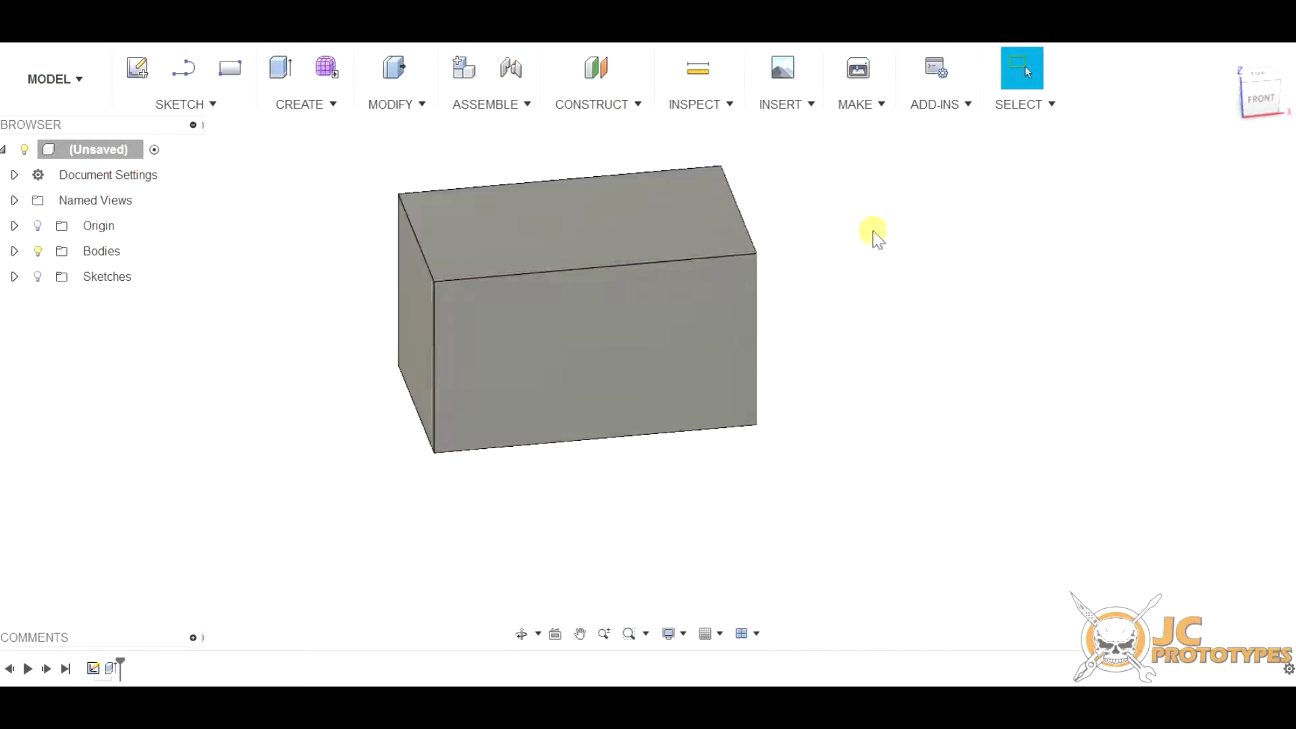
pyautogui.keyDown('shift'); pyautogui.moveTo(818, 217); pyautogui.dragTo(873, 232, button='middle'); pyautogui.keyUp('shift')
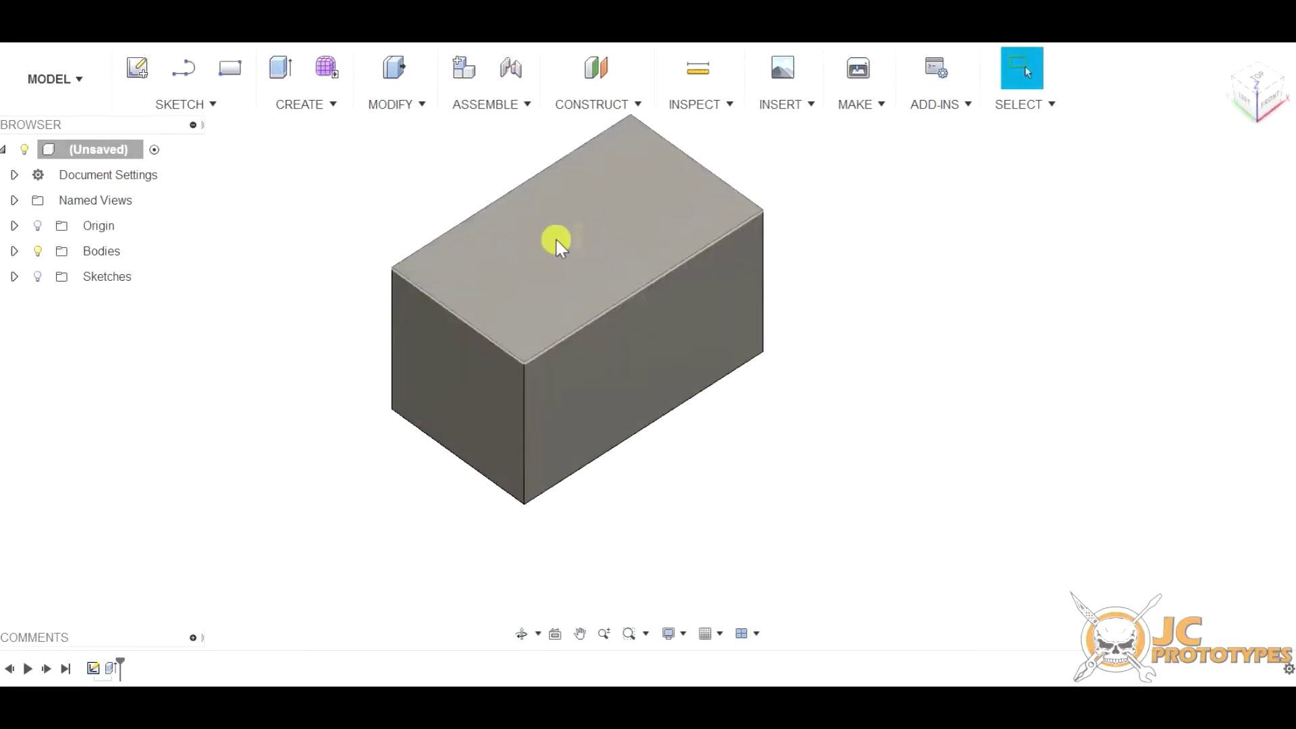
pyautogui.click(520, 284)
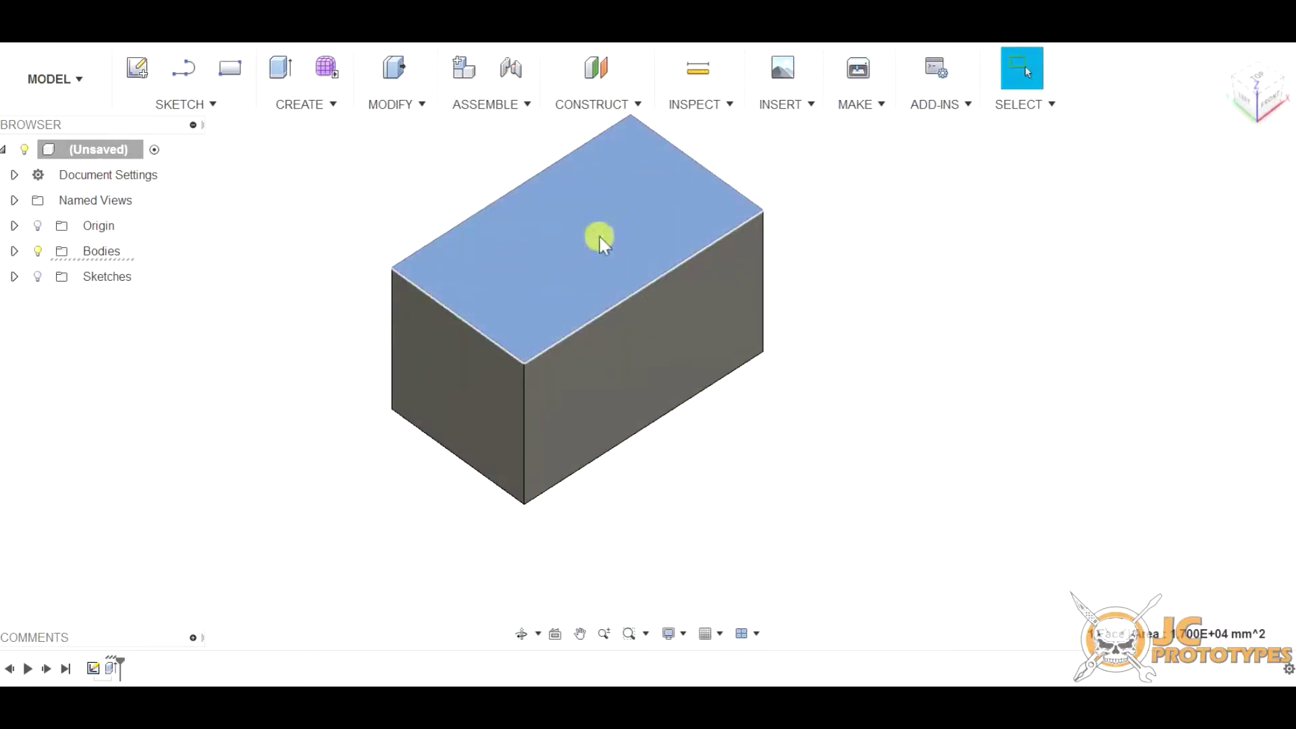
pyautogui.click(618, 386)
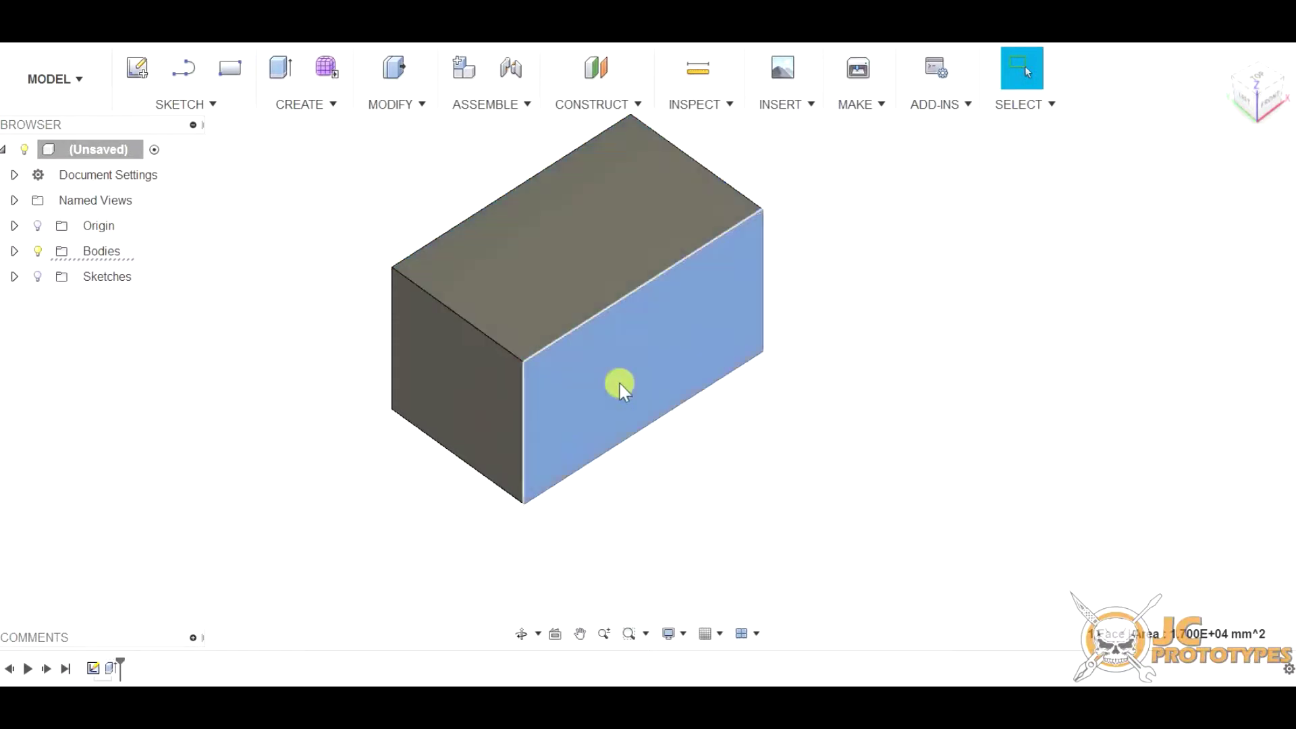
pyautogui.click(443, 382)
pyautogui.click(577, 236)
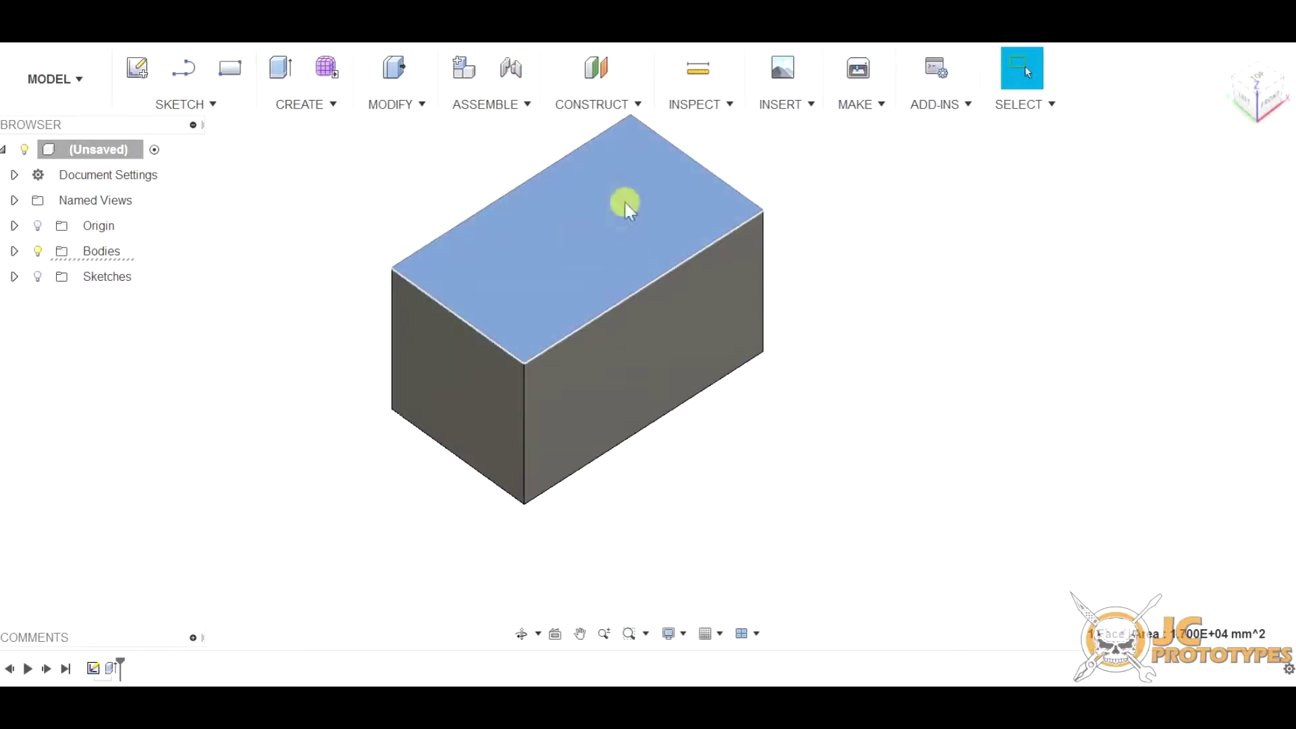
pyautogui.click(1262, 79)
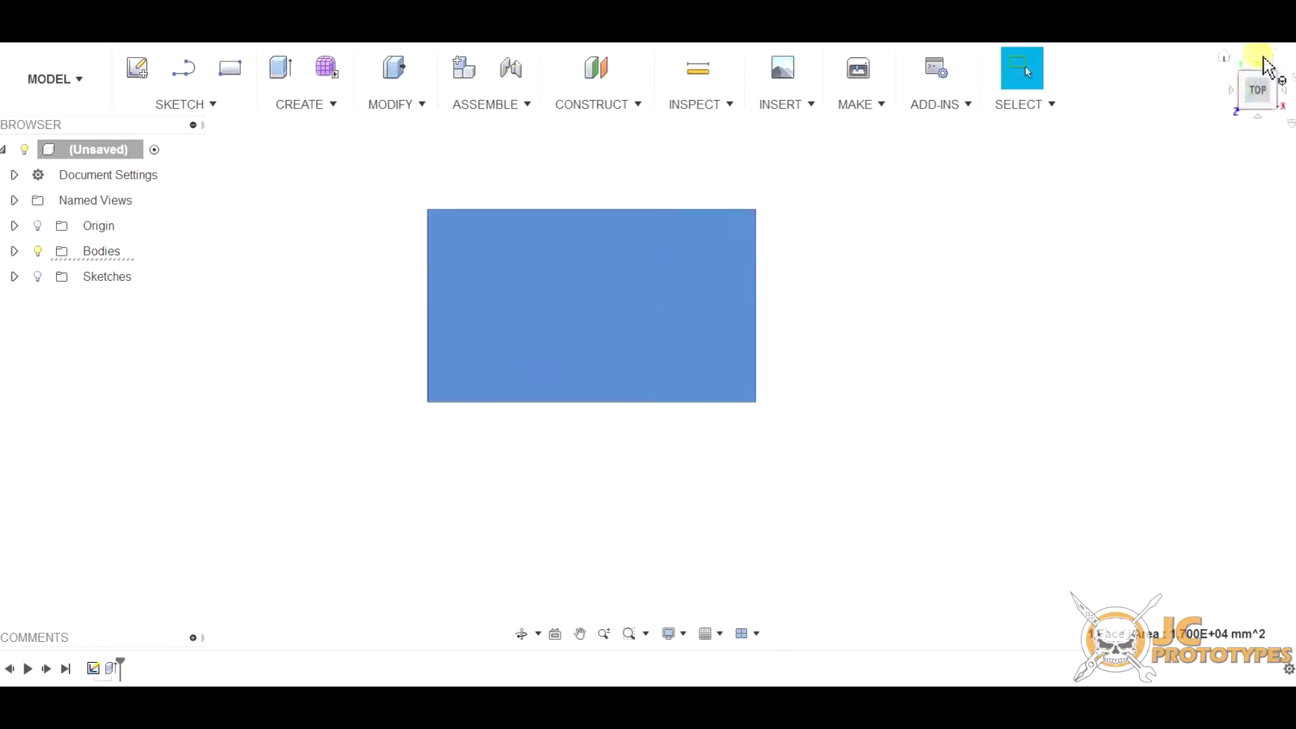
pyautogui.moveTo(641, 346)
pyautogui.keyDown('shift'); pyautogui.mouseDown(button='middle')
pyautogui.moveTo(647, 402)
pyautogui.moveTo(678, 419)
pyautogui.moveTo(679, 445)
pyautogui.moveTo(716, 465)
pyautogui.mouseUp(button='middle'); pyautogui.keyUp('shift')
pyautogui.moveTo(641, 346)
pyautogui.keyDown('shift'); pyautogui.mouseDown(button='middle')
pyautogui.moveTo(647, 317)
pyautogui.moveTo(636, 342)
pyautogui.mouseUp(button='middle'); pyautogui.keyUp('shift')
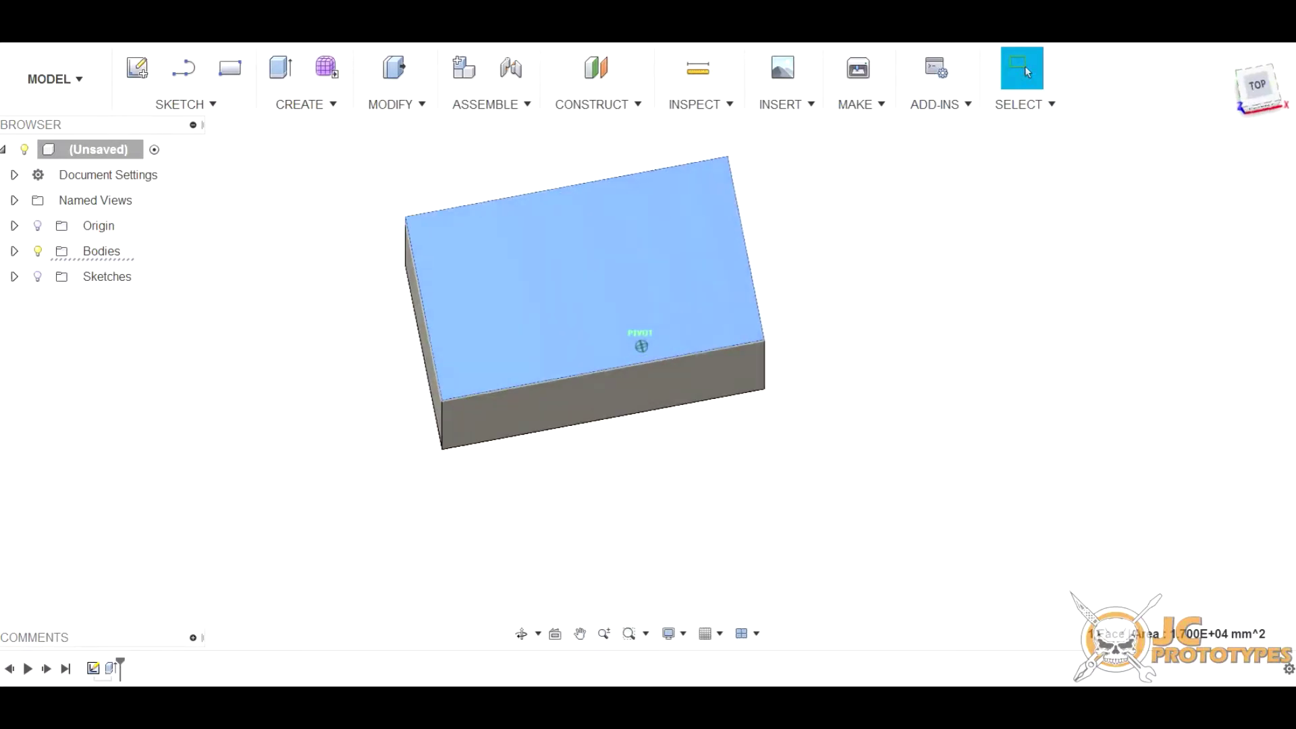
pyautogui.click(1261, 88)
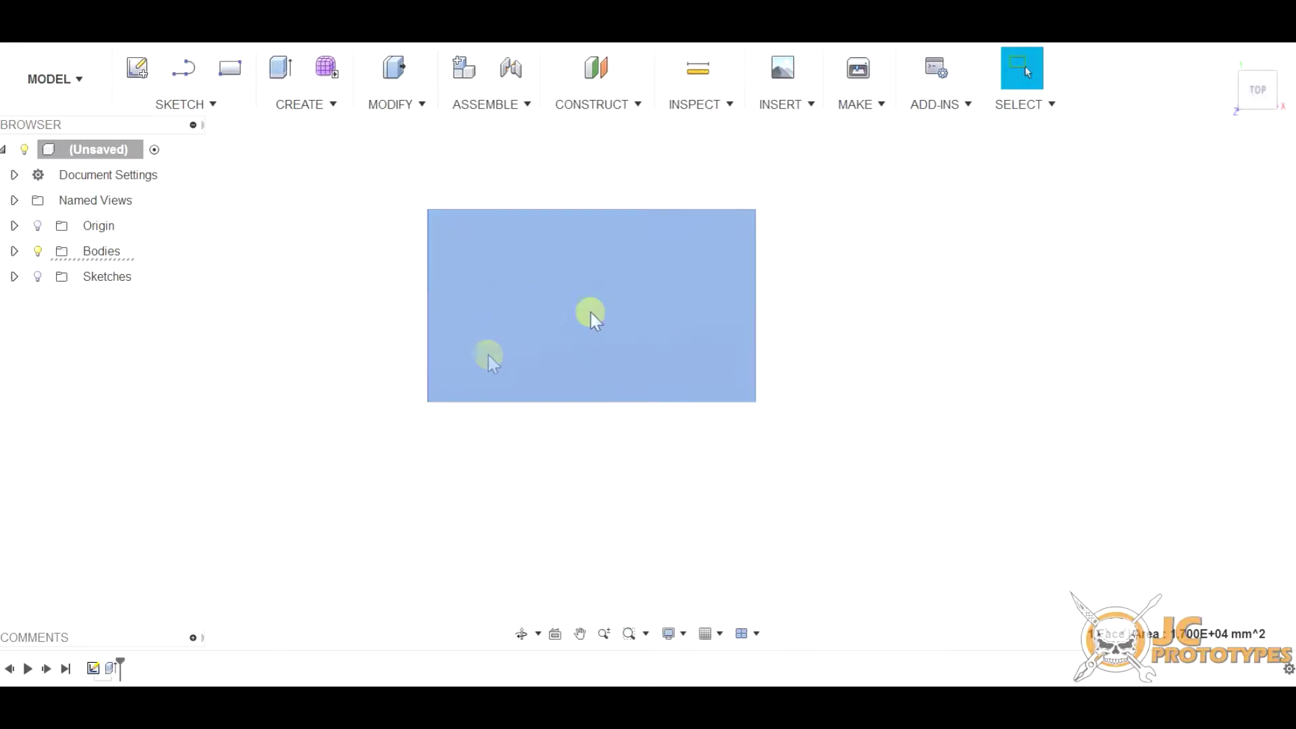
# Clear the selection, reselect the block's top face and view it straight from above.
pyautogui.moveTo(599, 317); pyautogui.dragTo(694, 247)
pyautogui.press('Escape')
pyautogui.keyDown('shift'); pyautogui.moveTo(532, 454); pyautogui.dragTo(578, 301, button='middle'); pyautogui.keyUp('shift')
pyautogui.press('Escape')
pyautogui.click(595, 272)
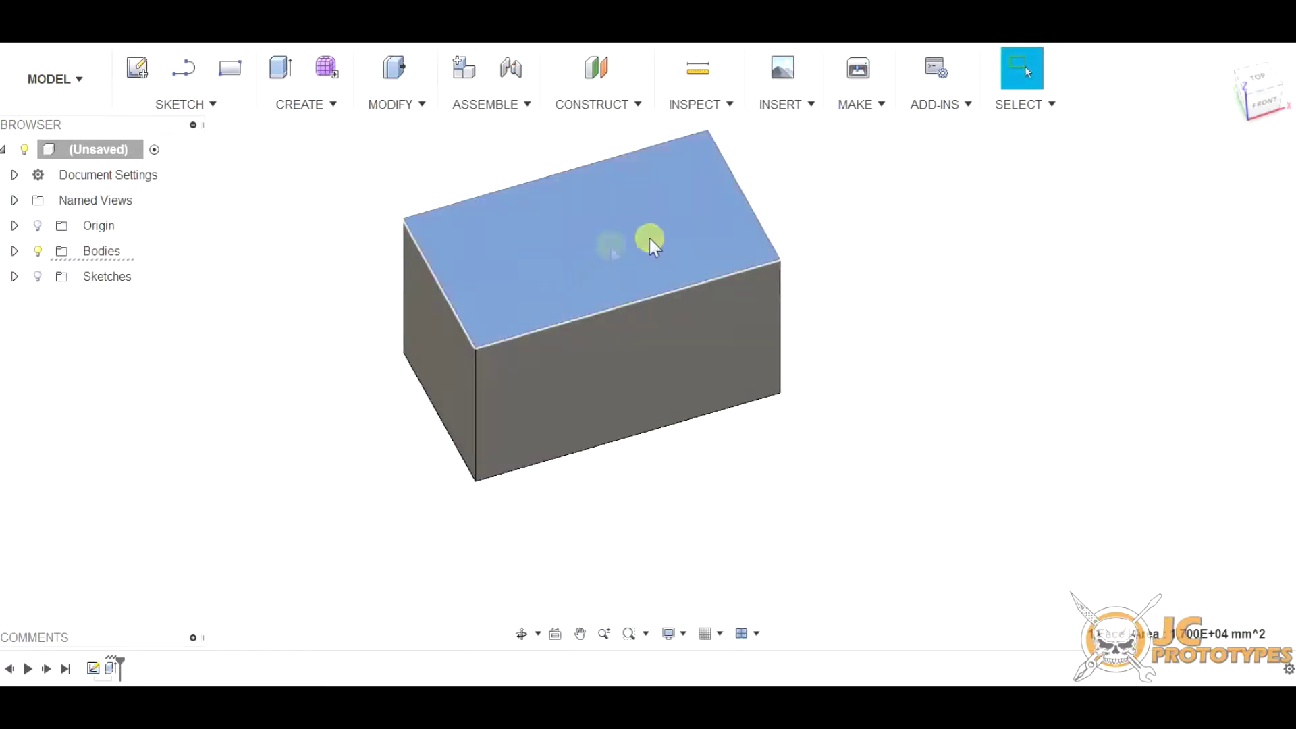
pyautogui.click(1258, 82)
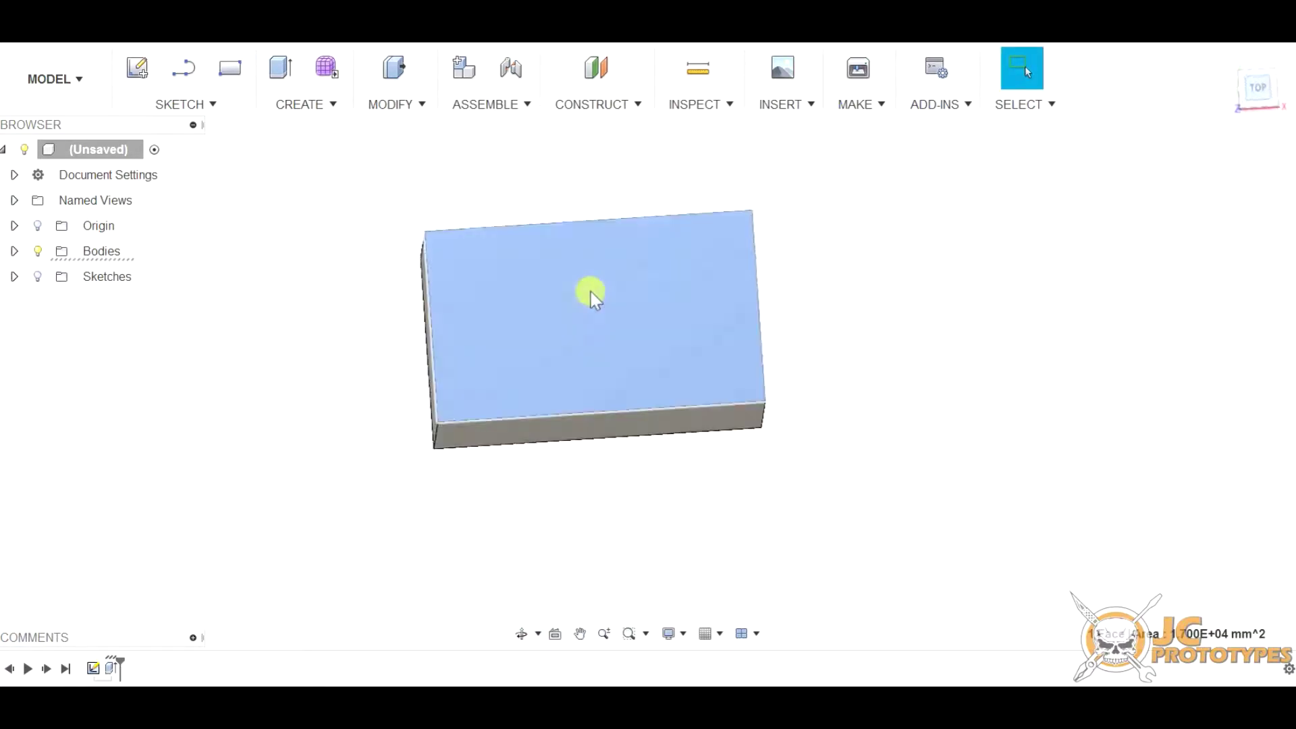
pyautogui.click(202, 103)
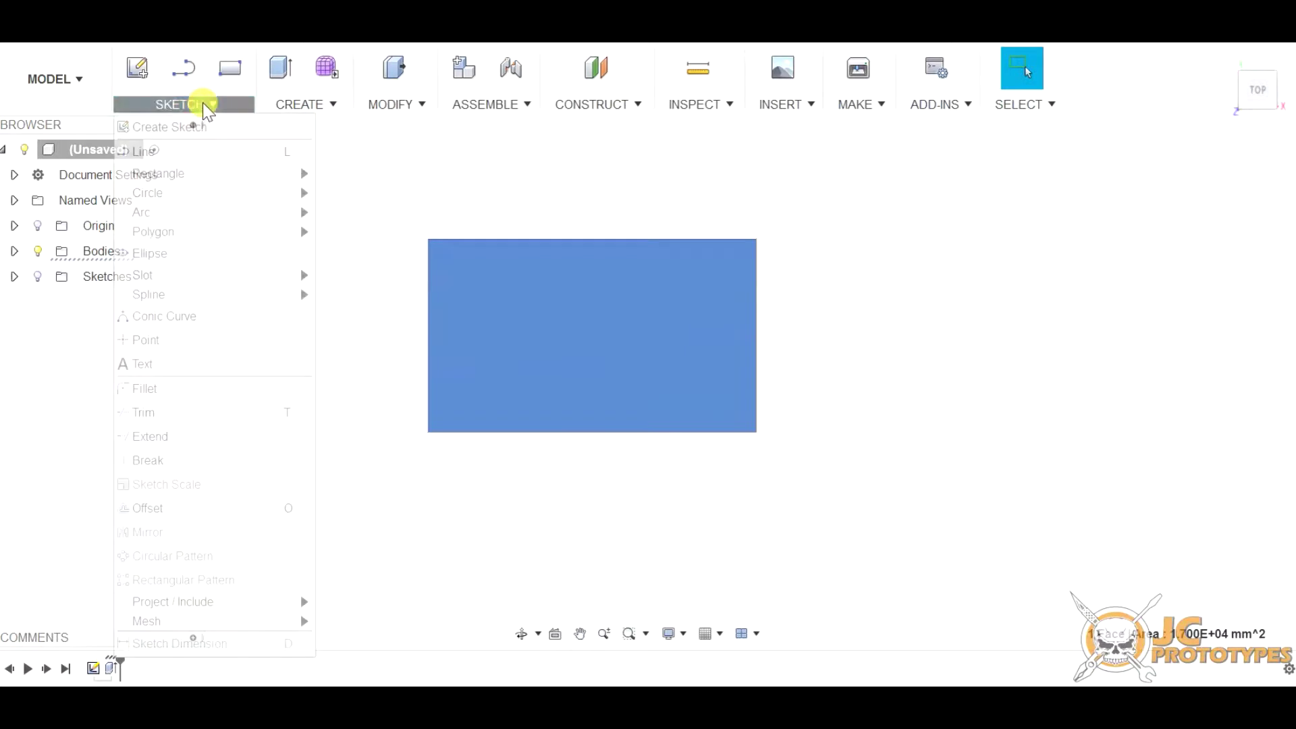
# Start a point sketch on the top face and place two level points near each end.
pyautogui.click(146, 339)
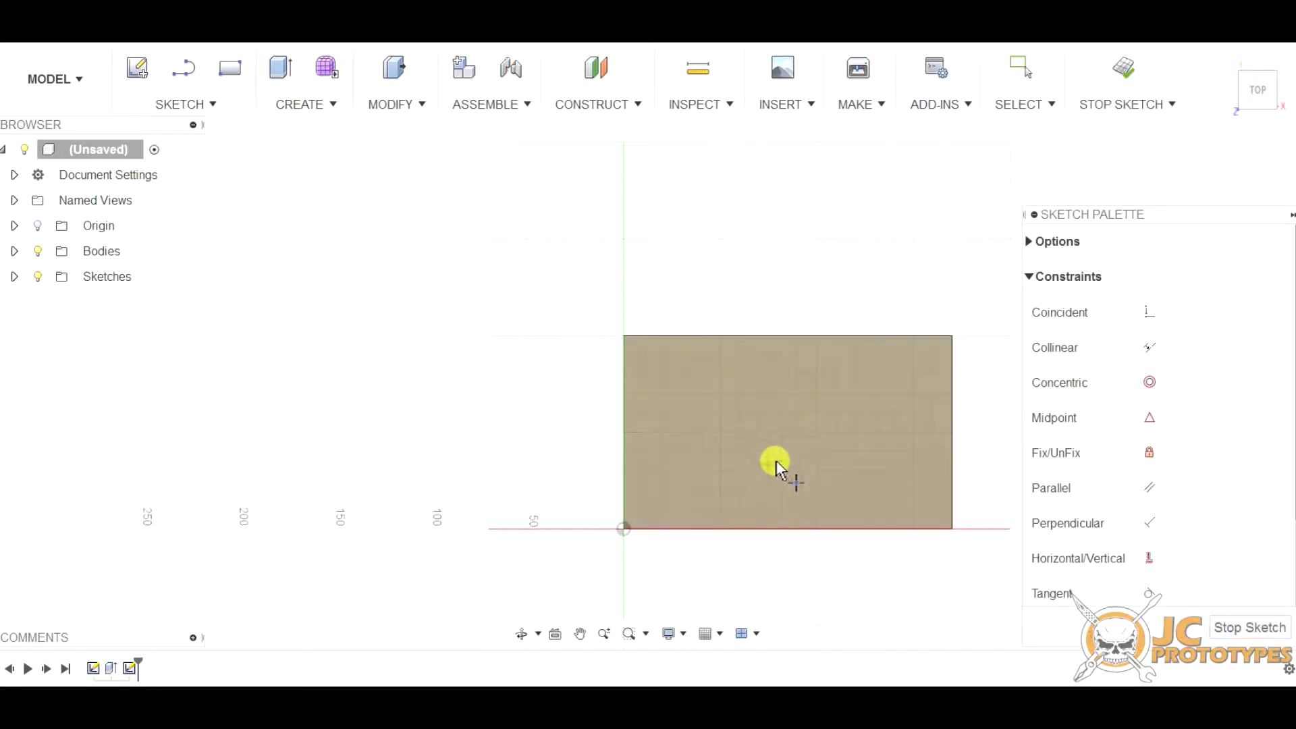
pyautogui.moveTo(813, 449); pyautogui.dragTo(628, 361, button='middle')
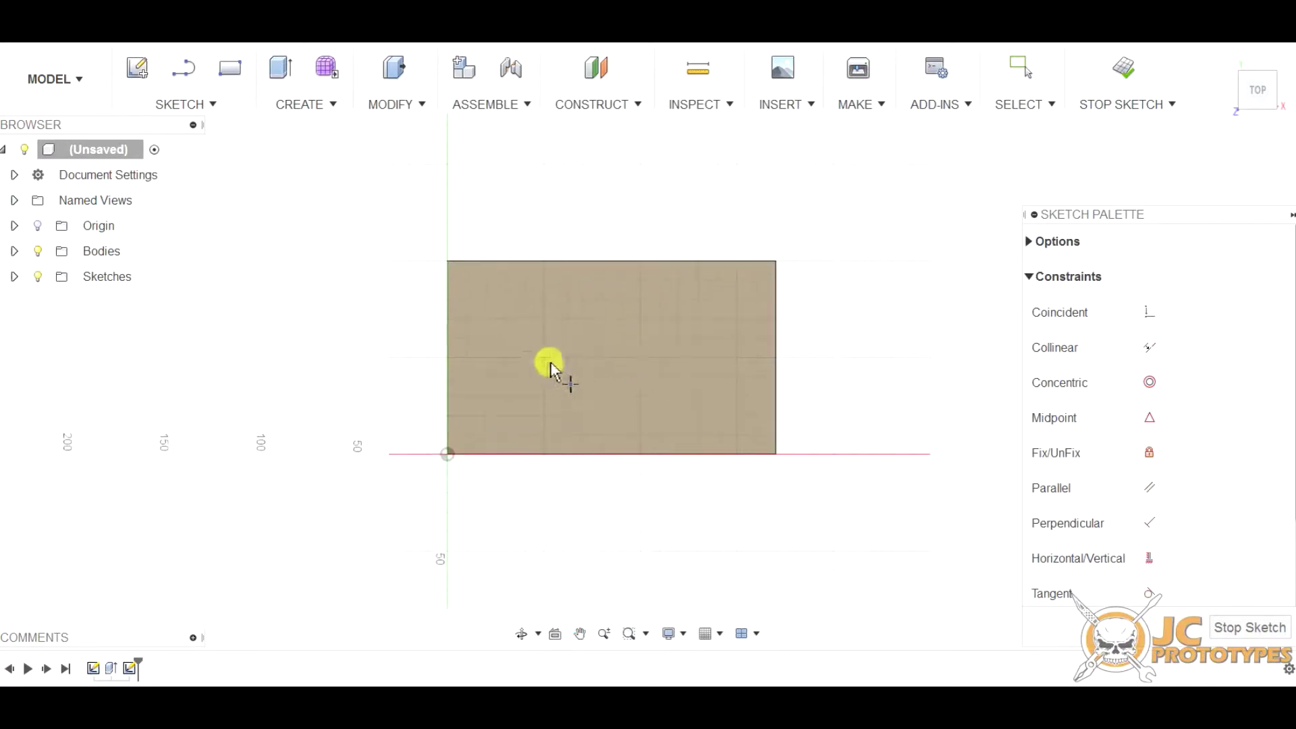
pyautogui.scroll(2, 550, 365)
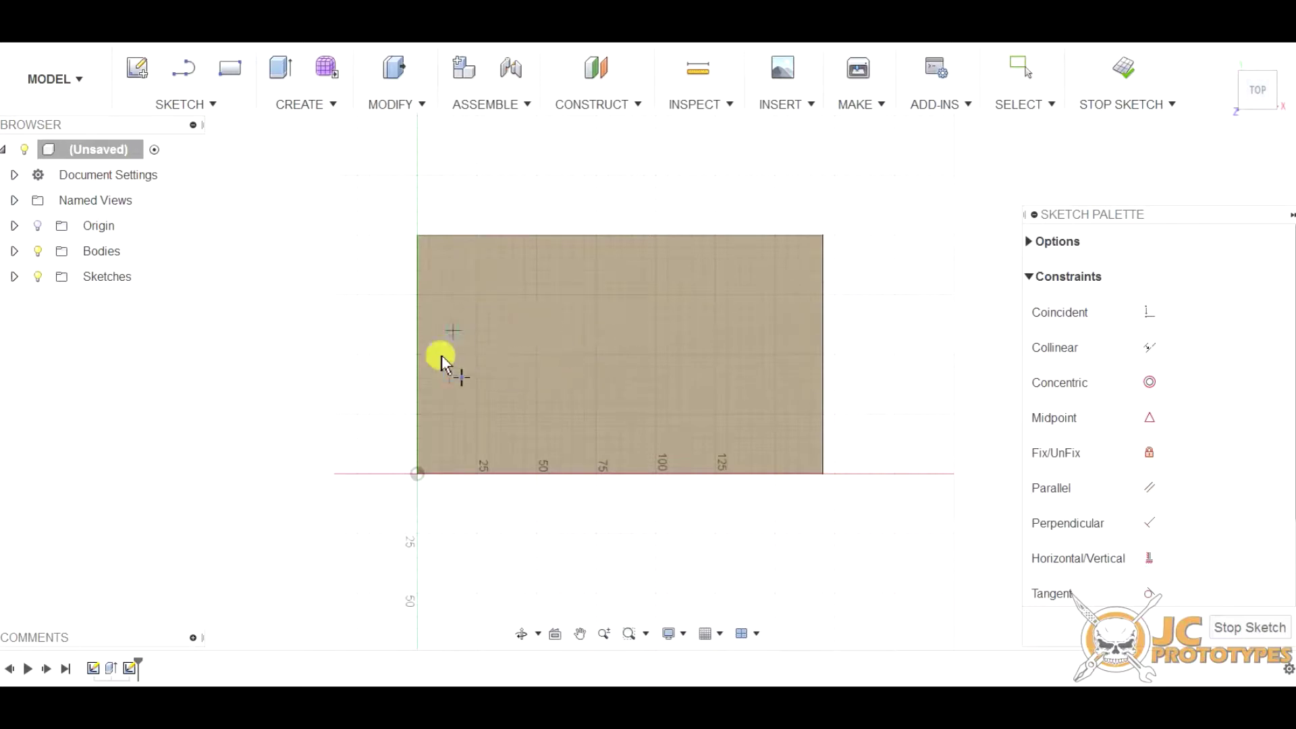
pyautogui.click(489, 342)
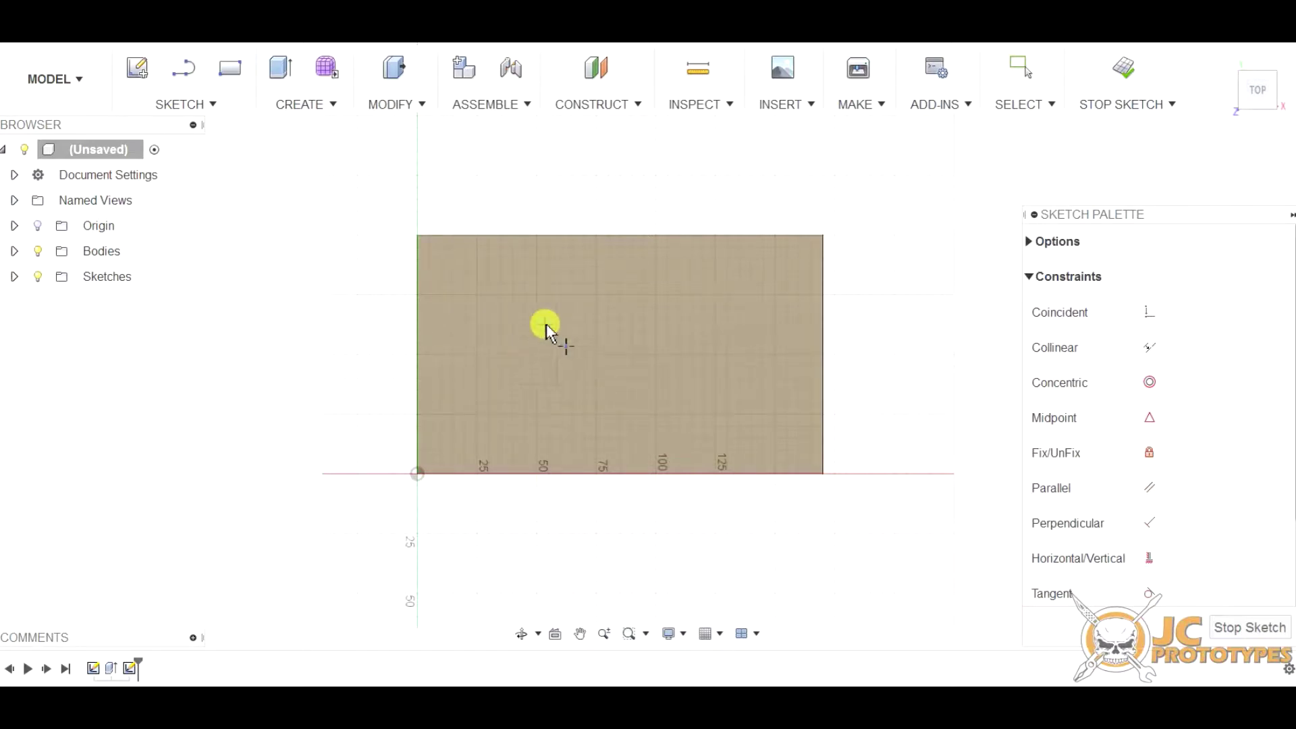
pyautogui.click(514, 353)
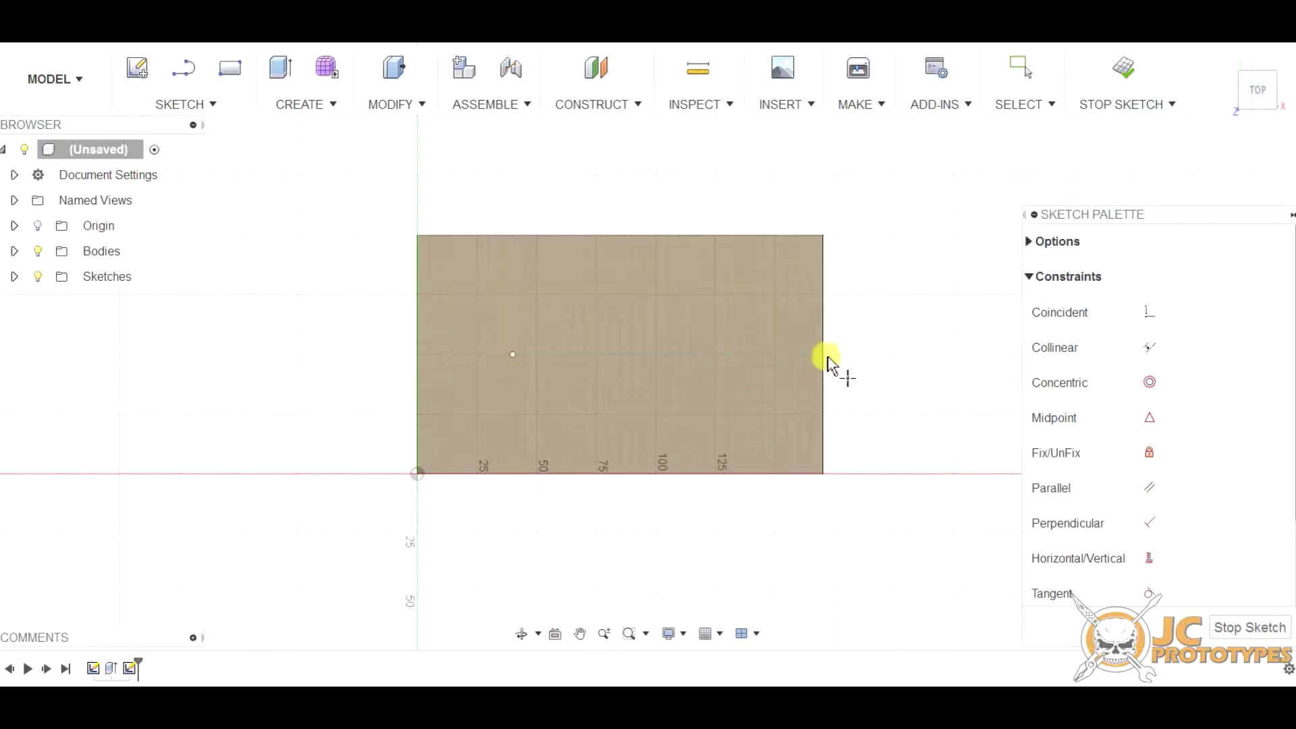
pyautogui.click(739, 354)
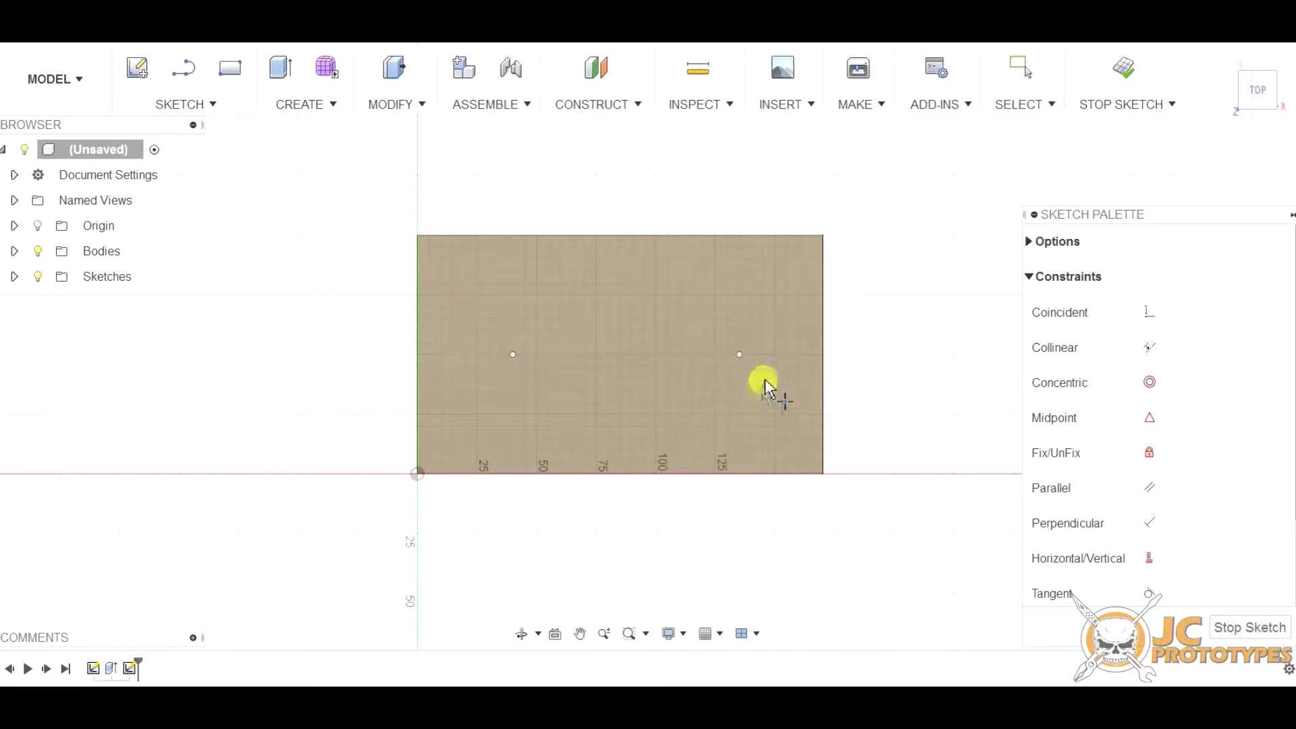
pyautogui.press('d')
pyautogui.click(513, 355)
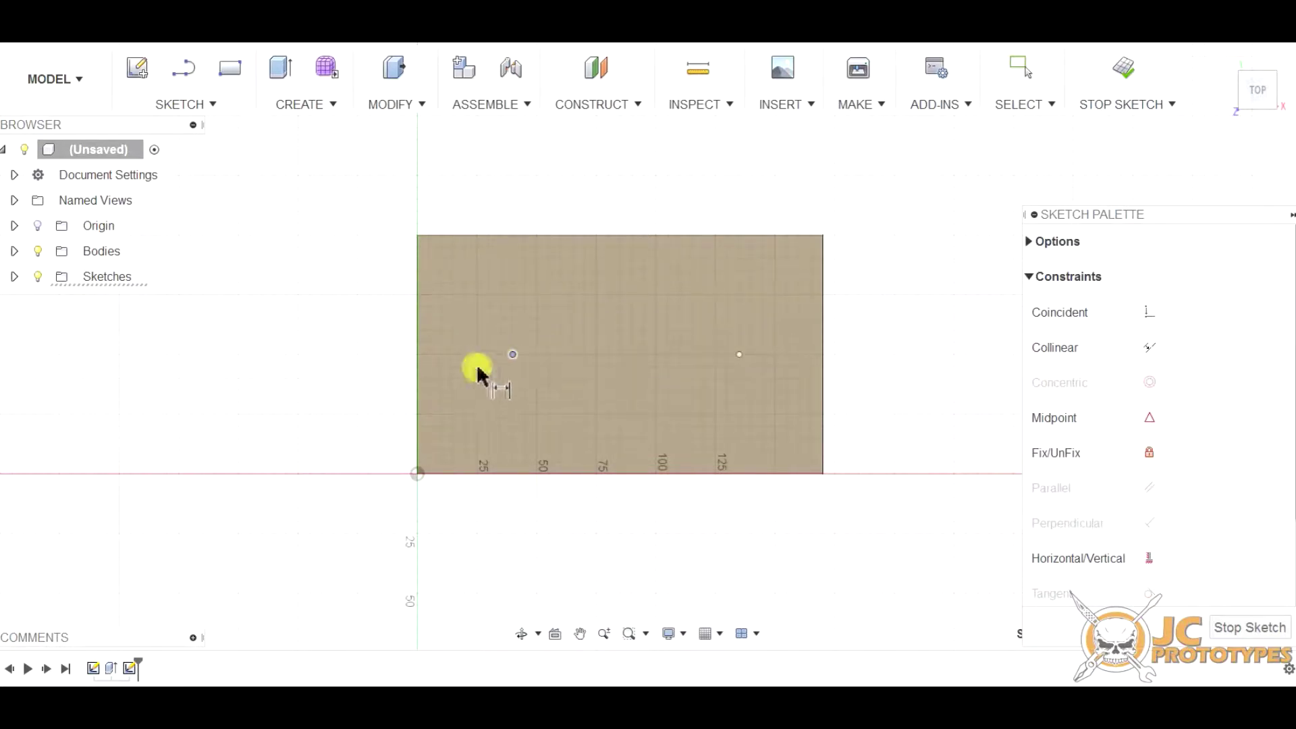
# Dimension the left point 29 mm (15+14) from the face's left edge.
pyautogui.click(418, 357)
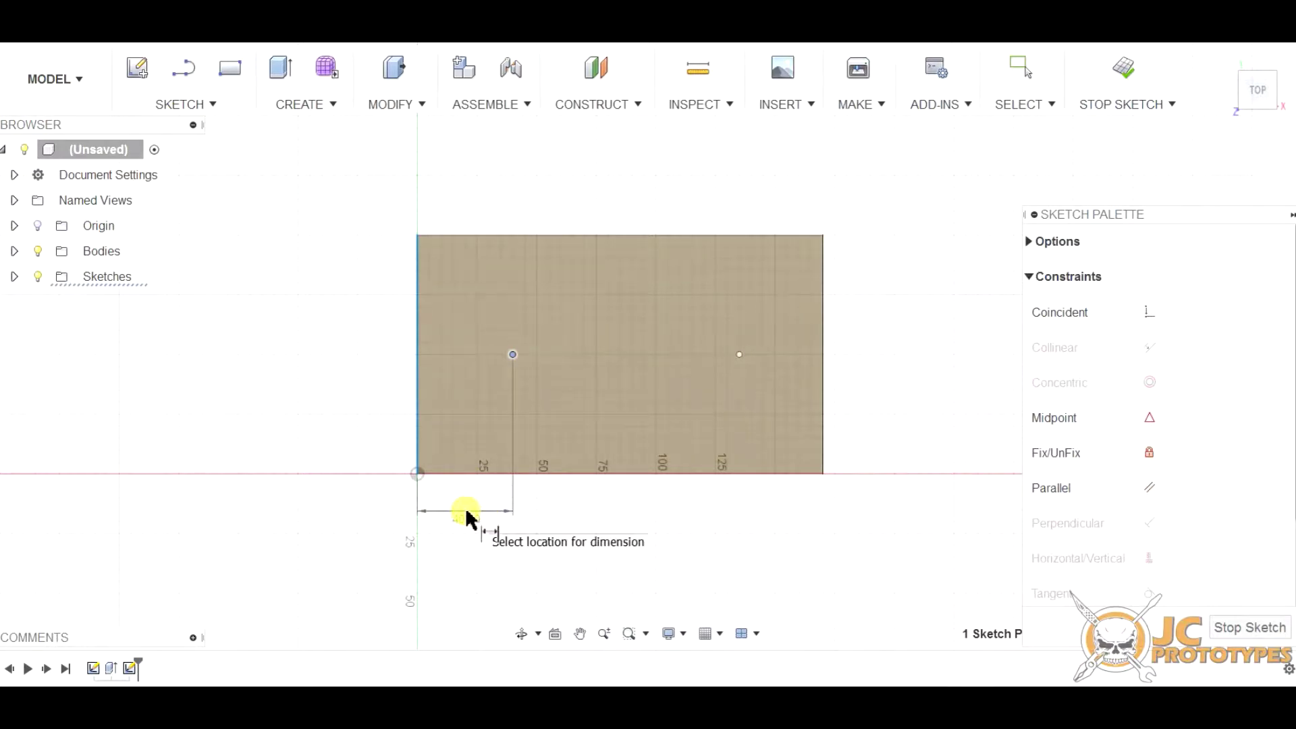
pyautogui.click(481, 525)
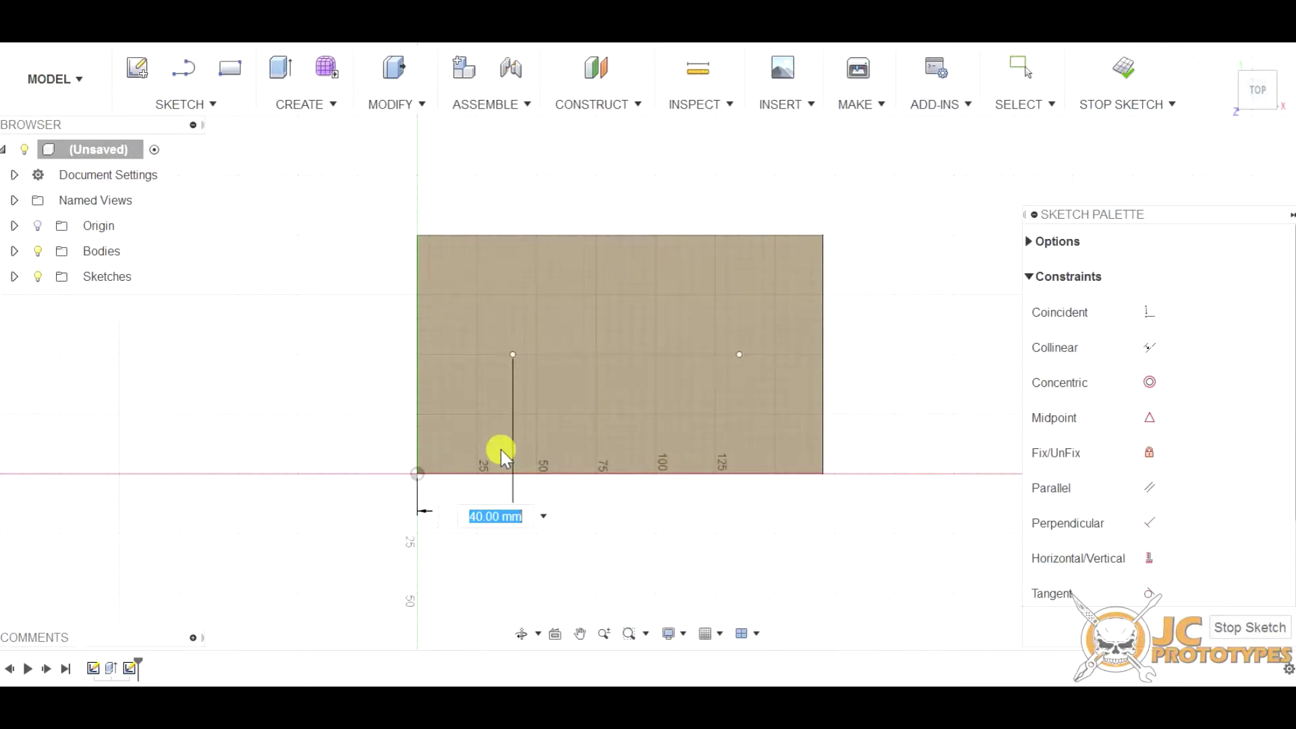
pyautogui.write('15+')
pyautogui.write('14')
pyautogui.press('Return')
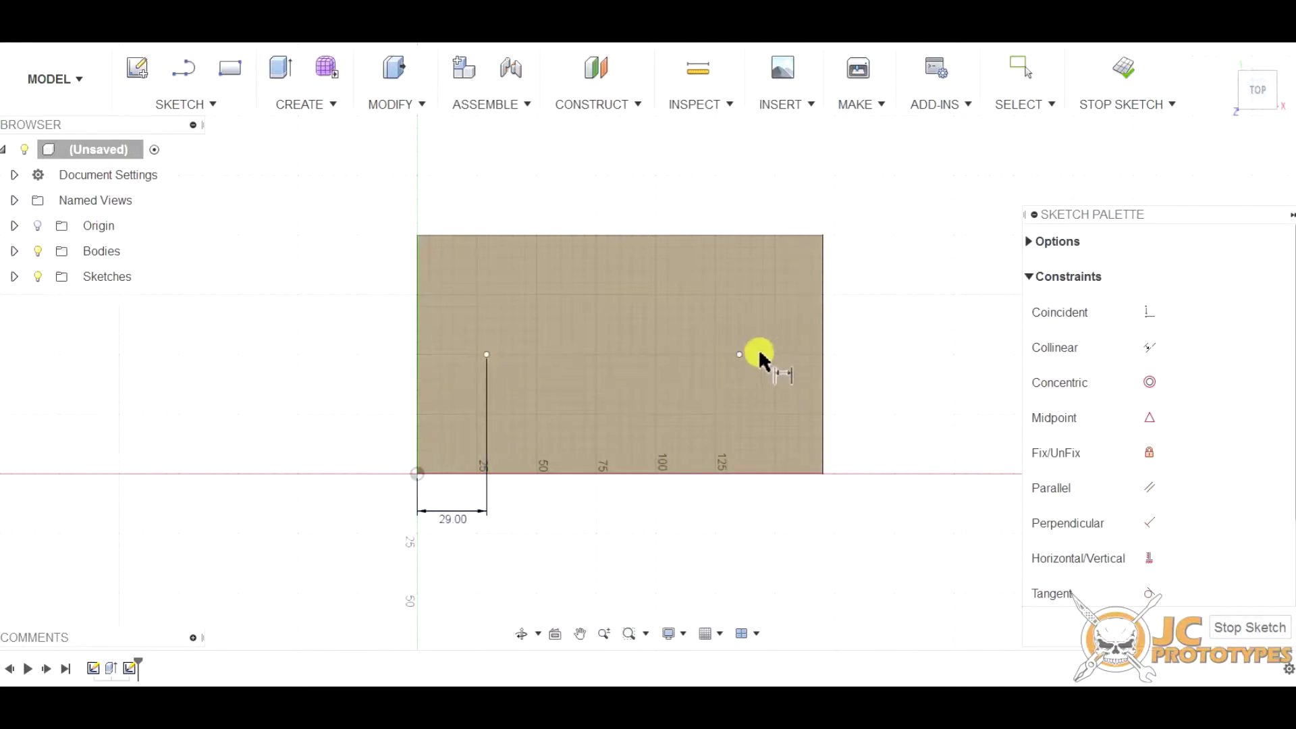
# Dimension the right point 29 mm from the face's right edge.
pyautogui.click(739, 355)
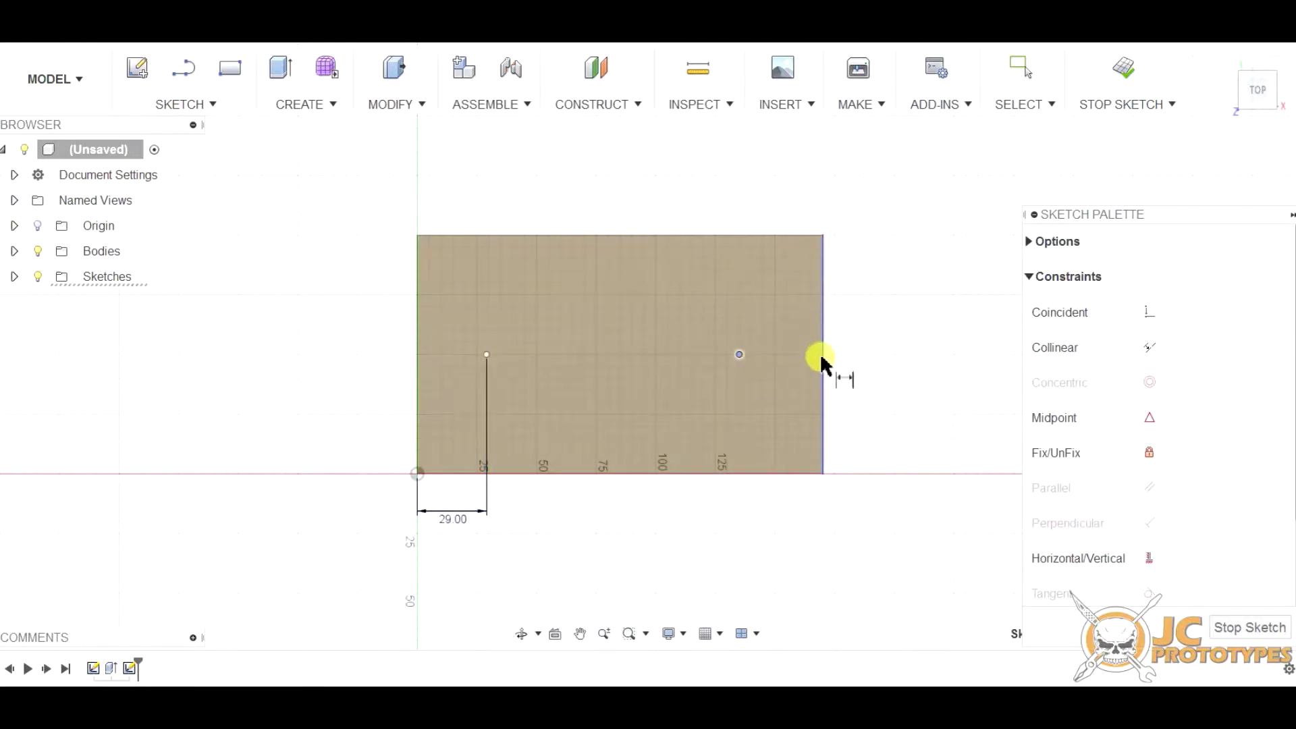
pyautogui.click(821, 361)
pyautogui.click(800, 542)
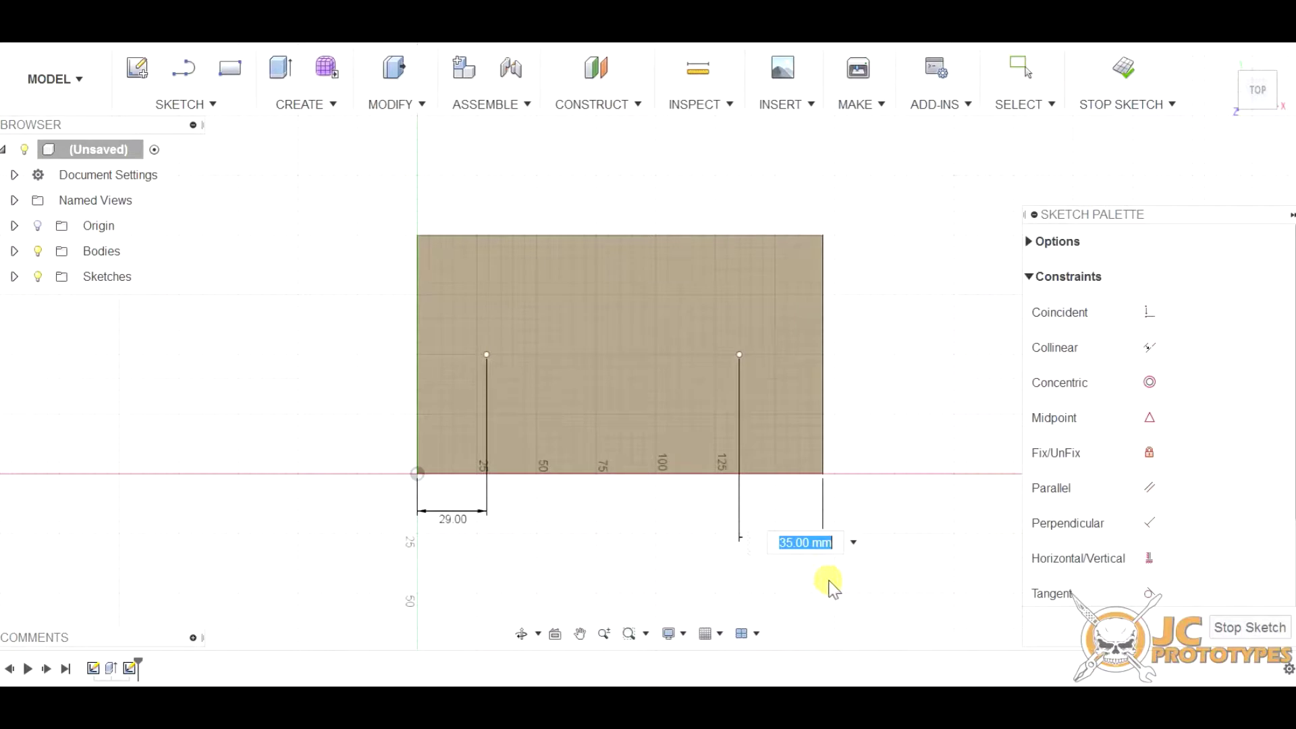
pyautogui.write('29')
pyautogui.press('Return')
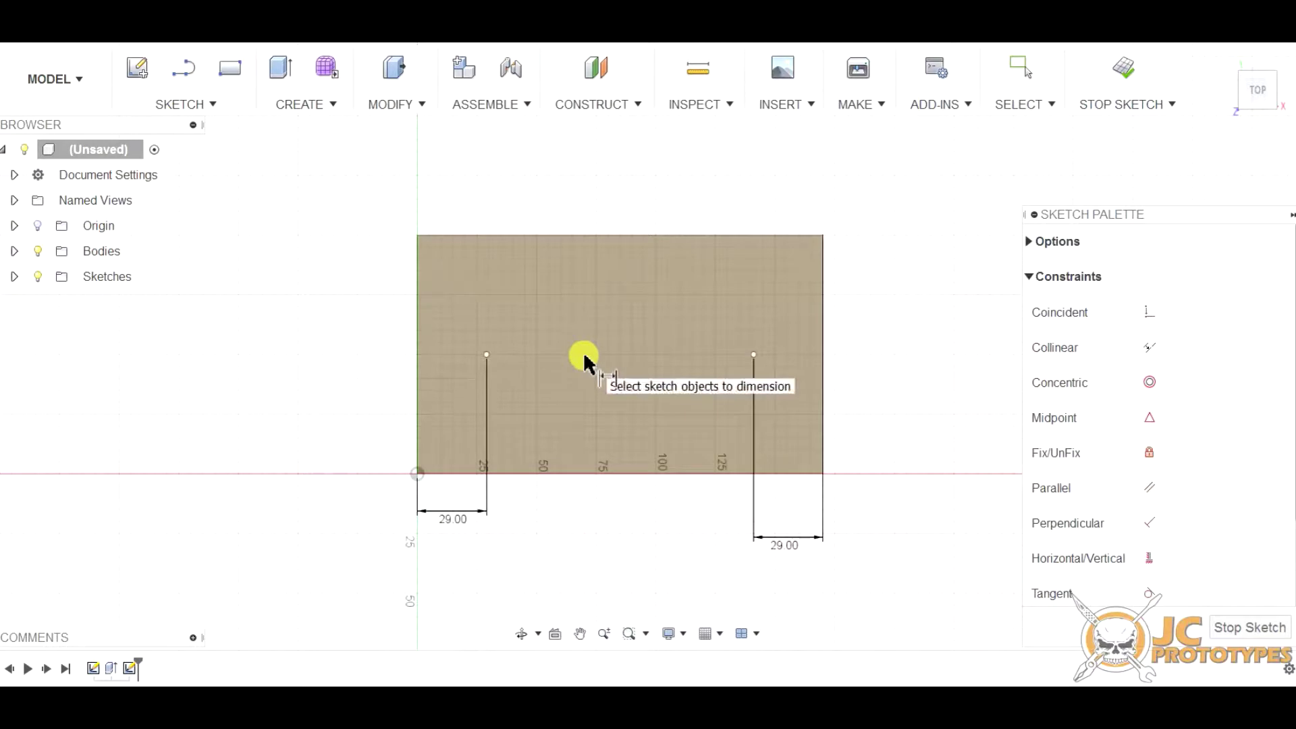
# Add two more points on the same line between the first pair and finish the sketch.
pyautogui.click(172, 103)
pyautogui.click(193, 339)
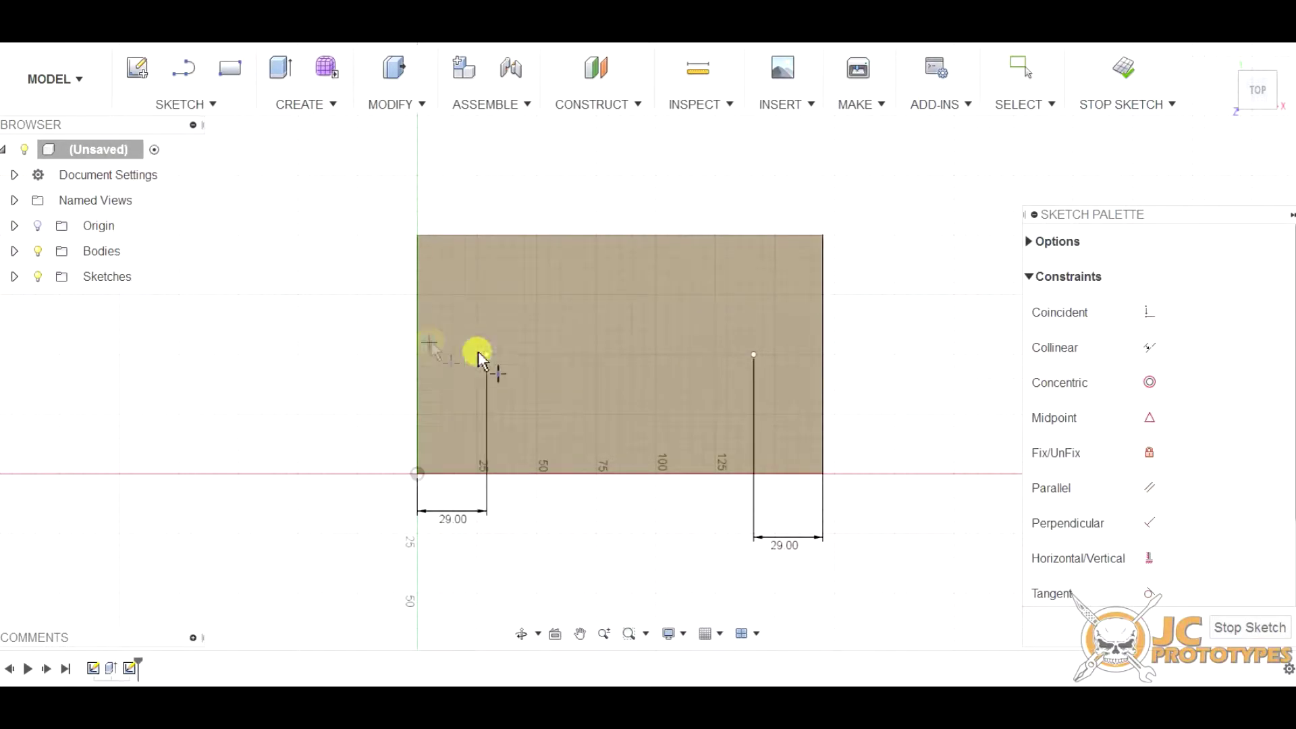
pyautogui.click(596, 354)
pyautogui.click(656, 354)
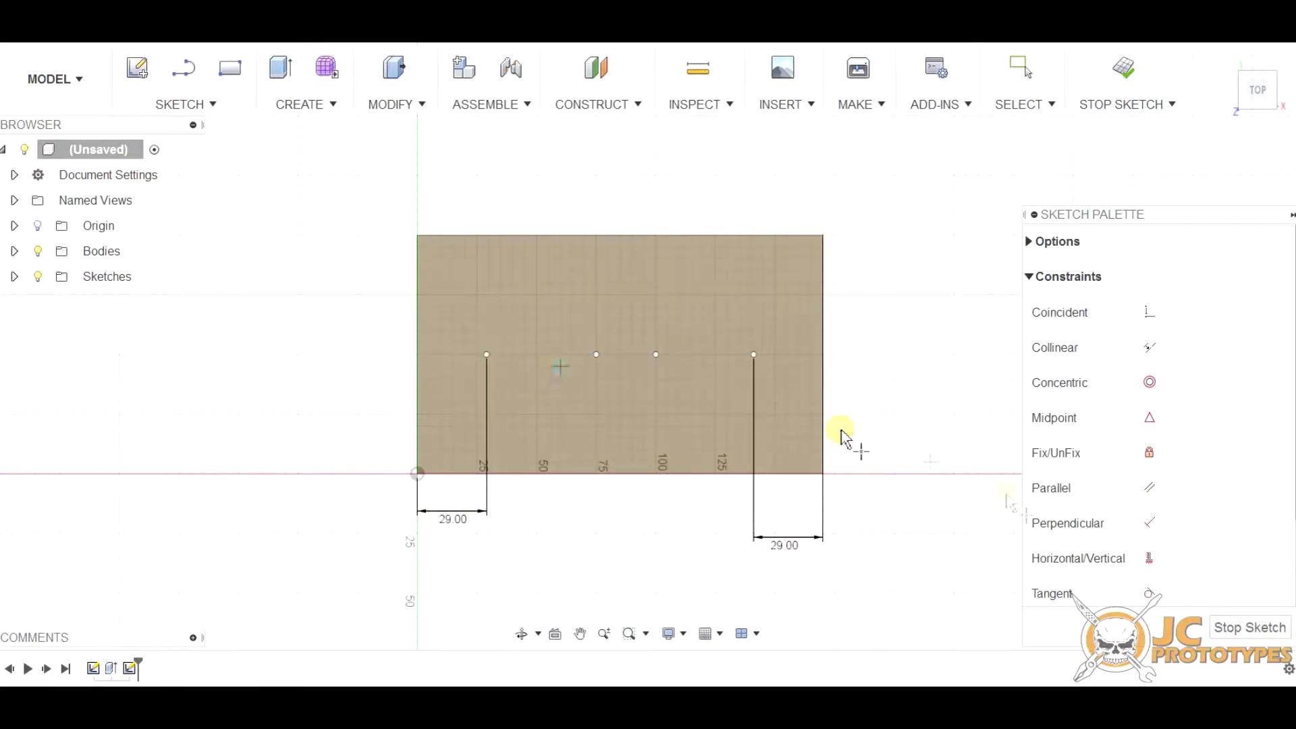
pyautogui.click(1249, 627)
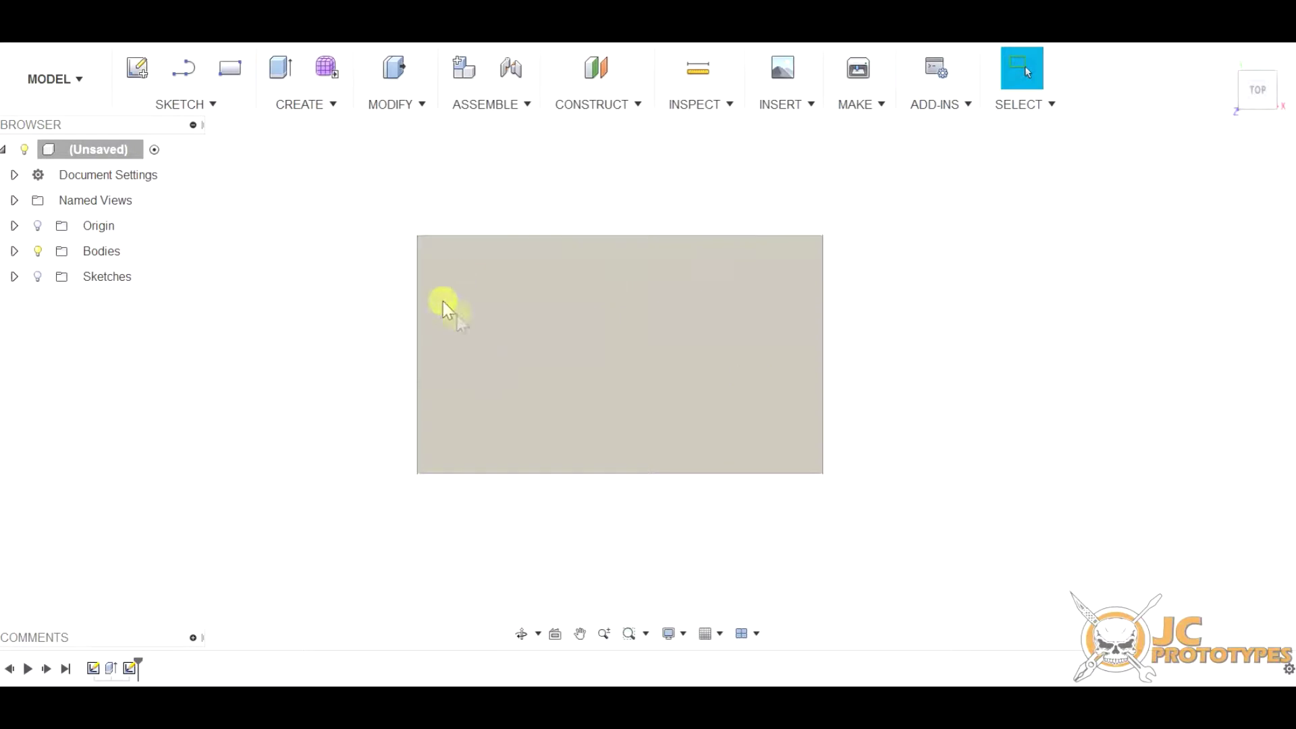
# Turn on the Sketches visibility so the four points show on the block.
pyautogui.click(629, 419)
pyautogui.click(131, 667)
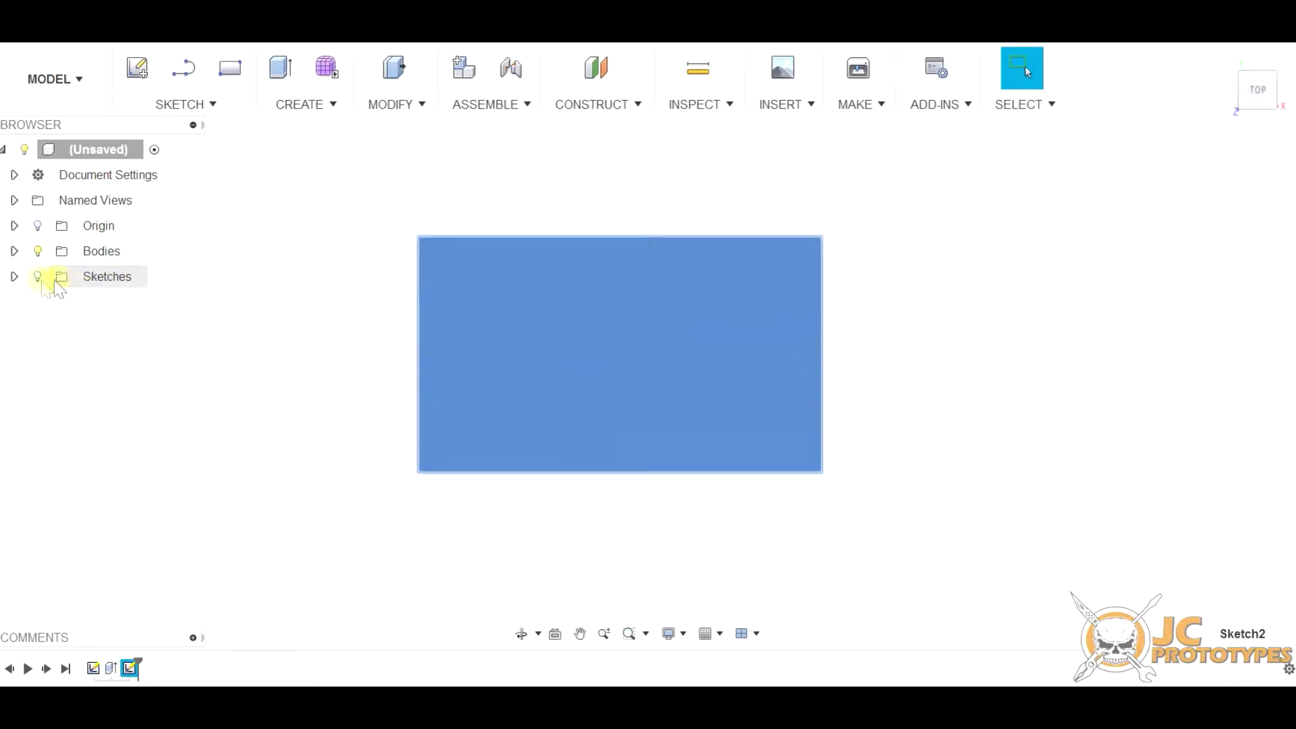
pyautogui.click(38, 276)
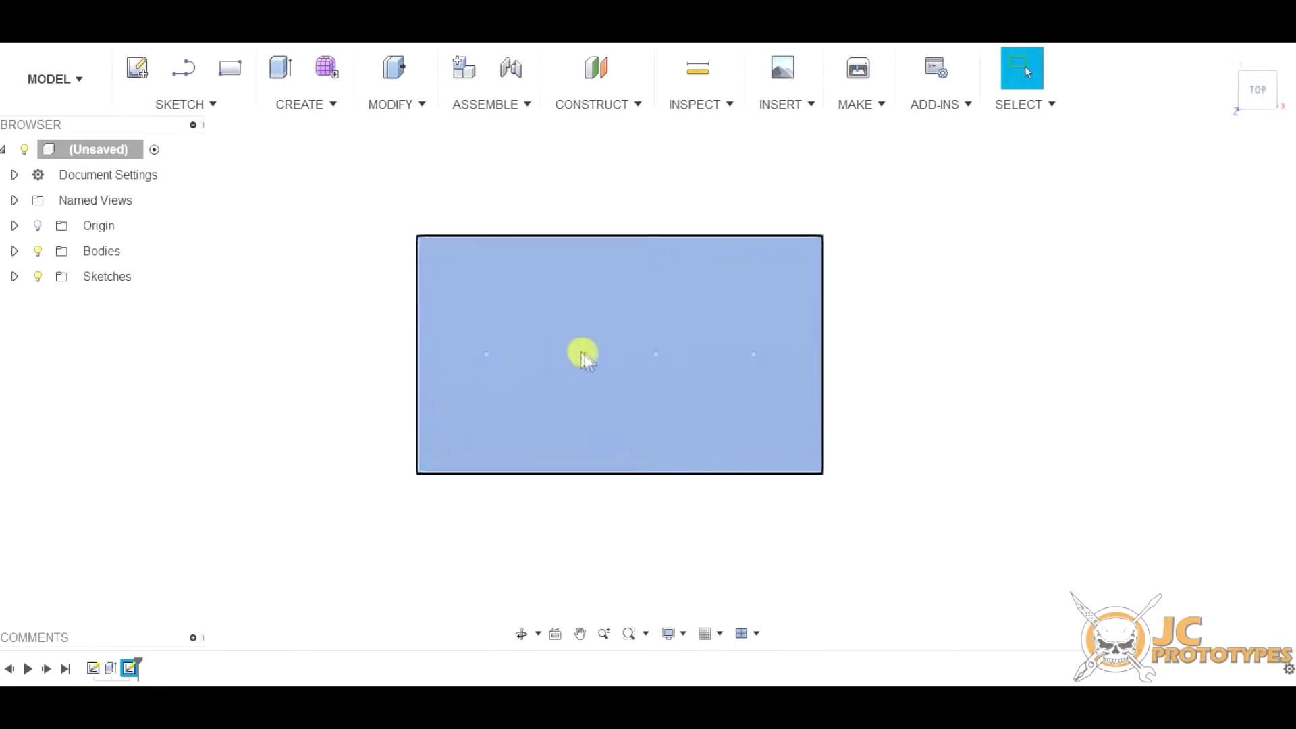
pyautogui.click(633, 485)
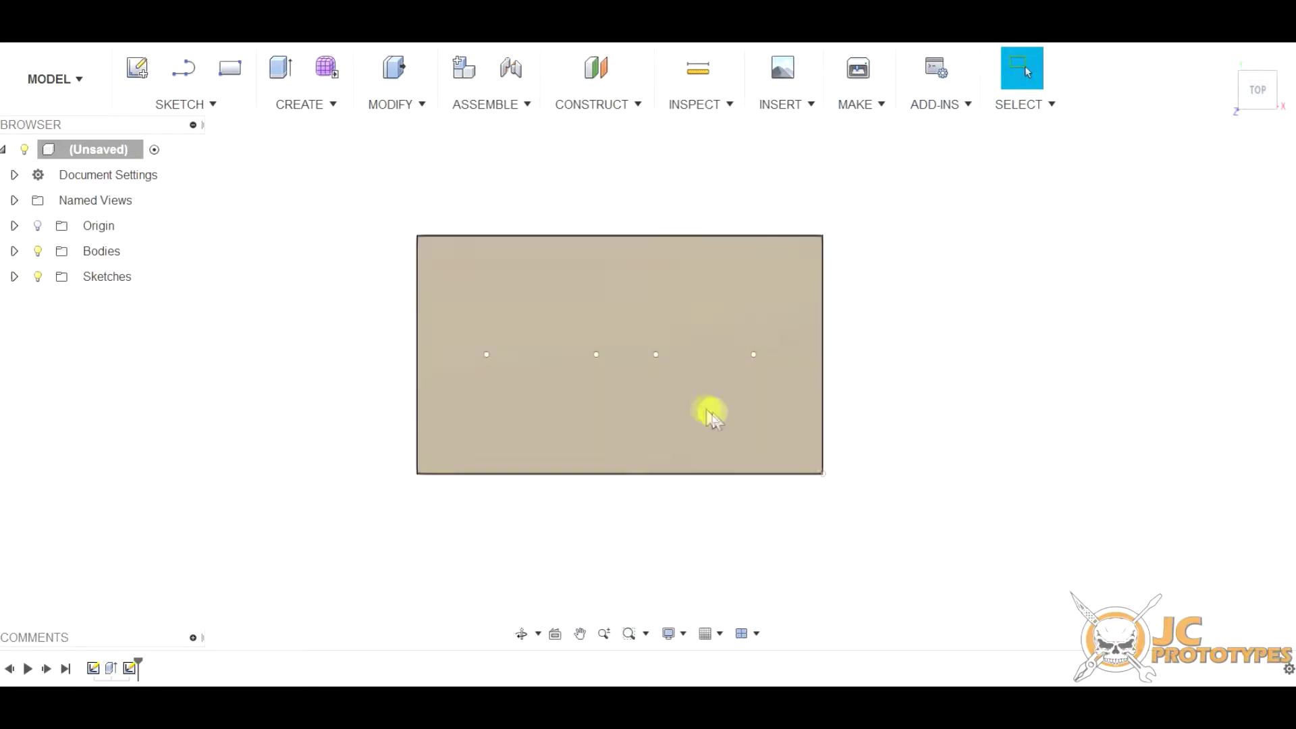
pyautogui.keyDown('shift'); pyautogui.moveTo(658, 439); pyautogui.dragTo(658, 374, button='middle'); pyautogui.keyUp('shift')
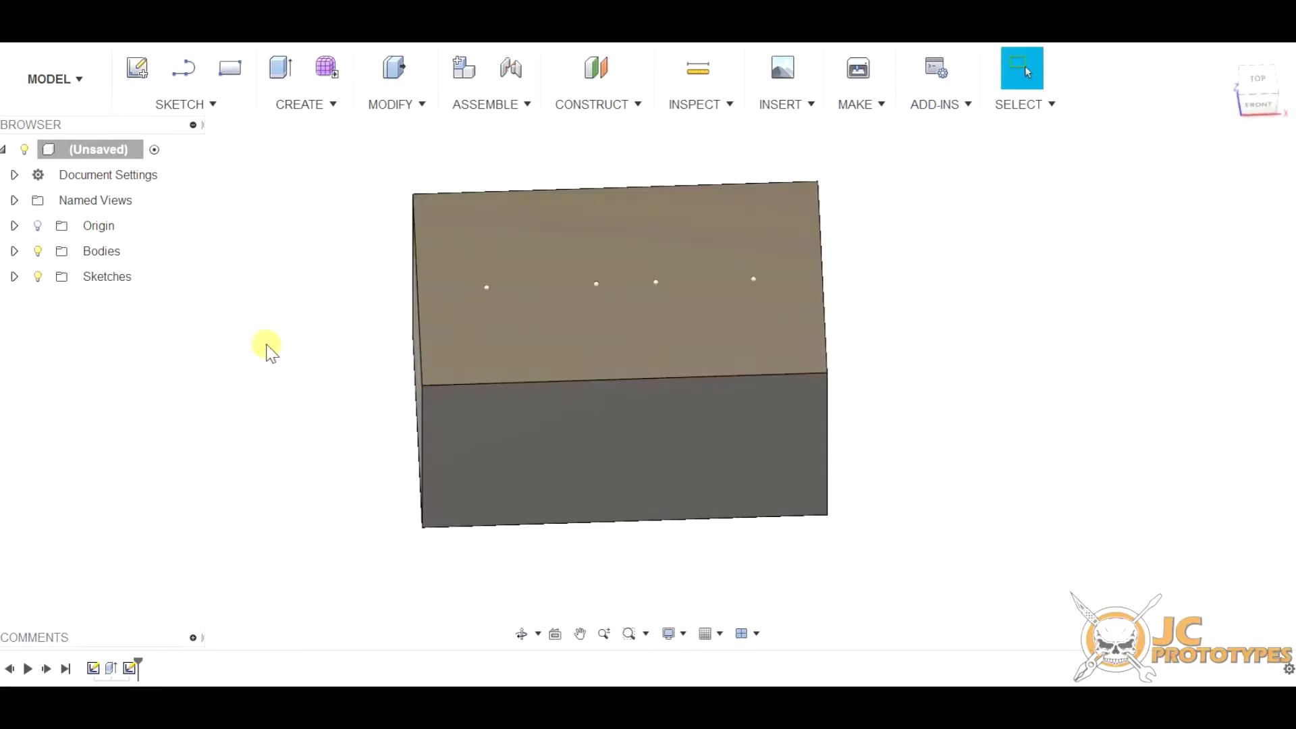
pyautogui.click(38, 277)
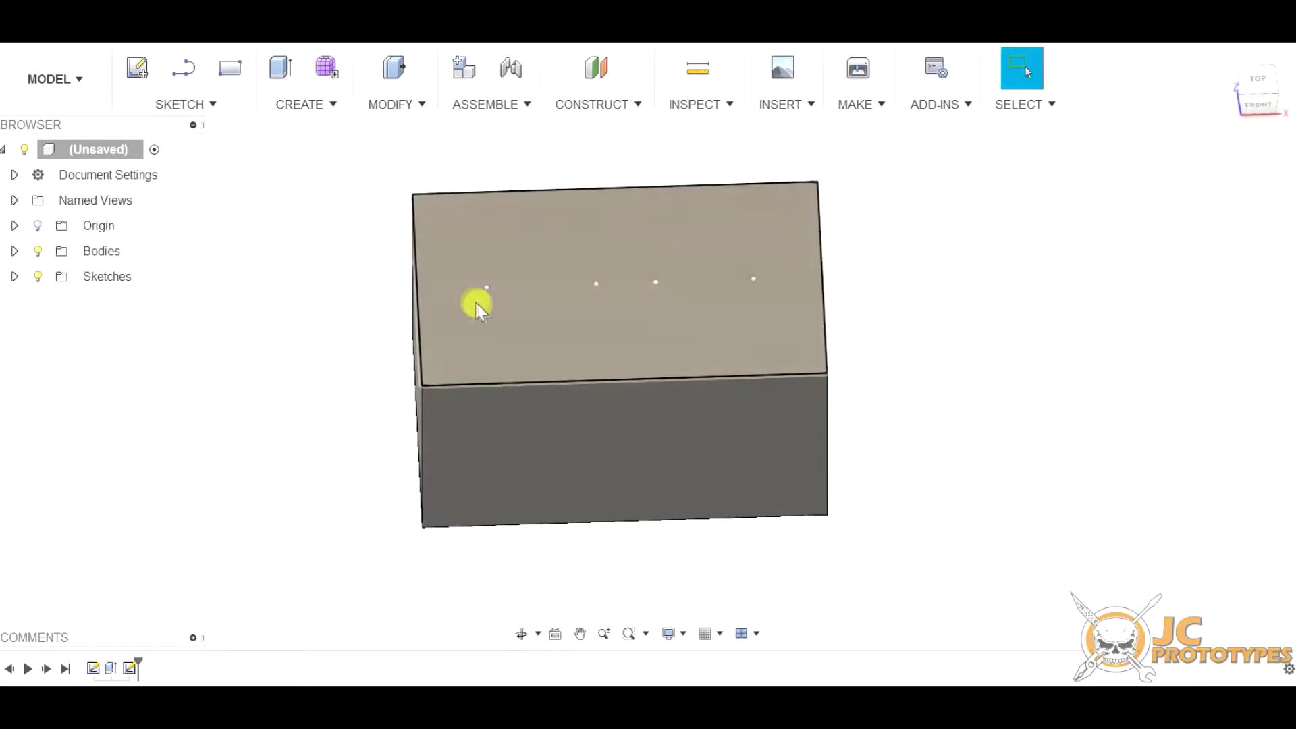
# Select the leftmost point, start a Hole there, then cancel it unmade.
pyautogui.click(486, 288)
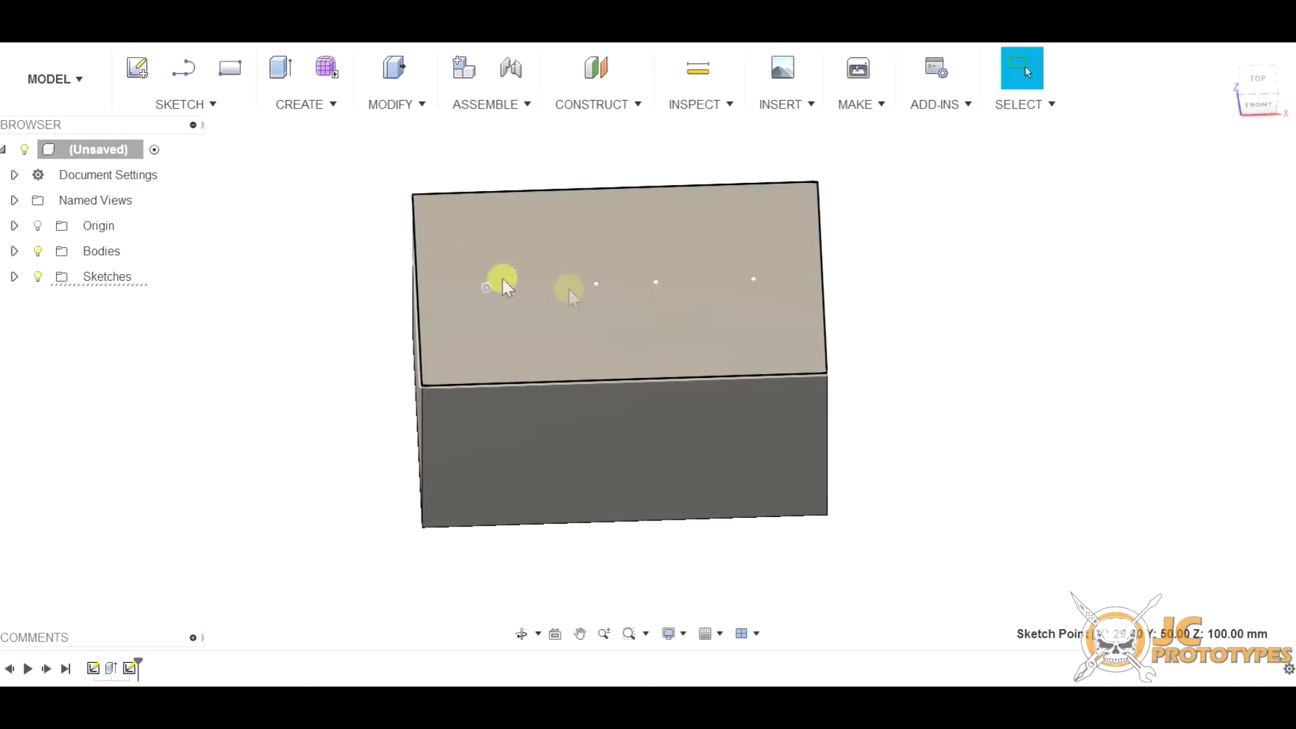
pyautogui.click(196, 105)
pyautogui.click(304, 105)
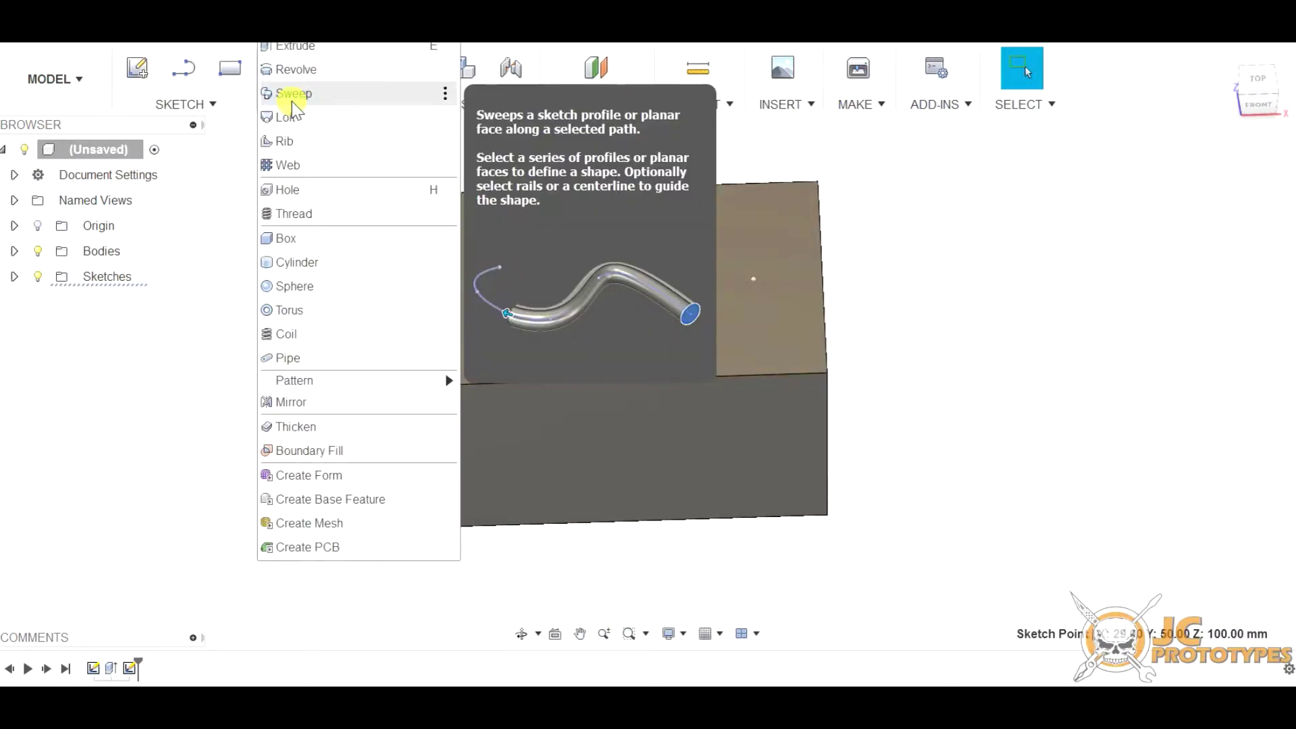
pyautogui.click(318, 200)
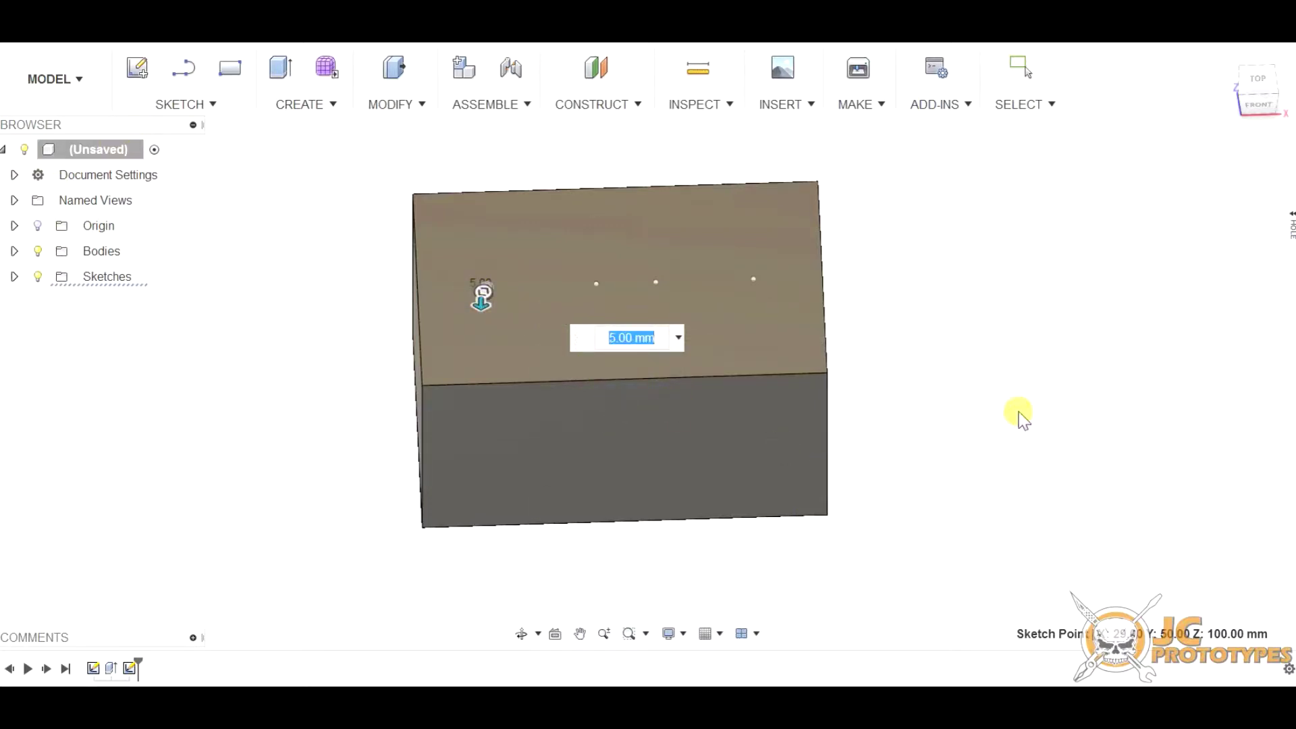
pyautogui.click(1290, 226)
pyautogui.click(1290, 230)
pyautogui.click(1290, 229)
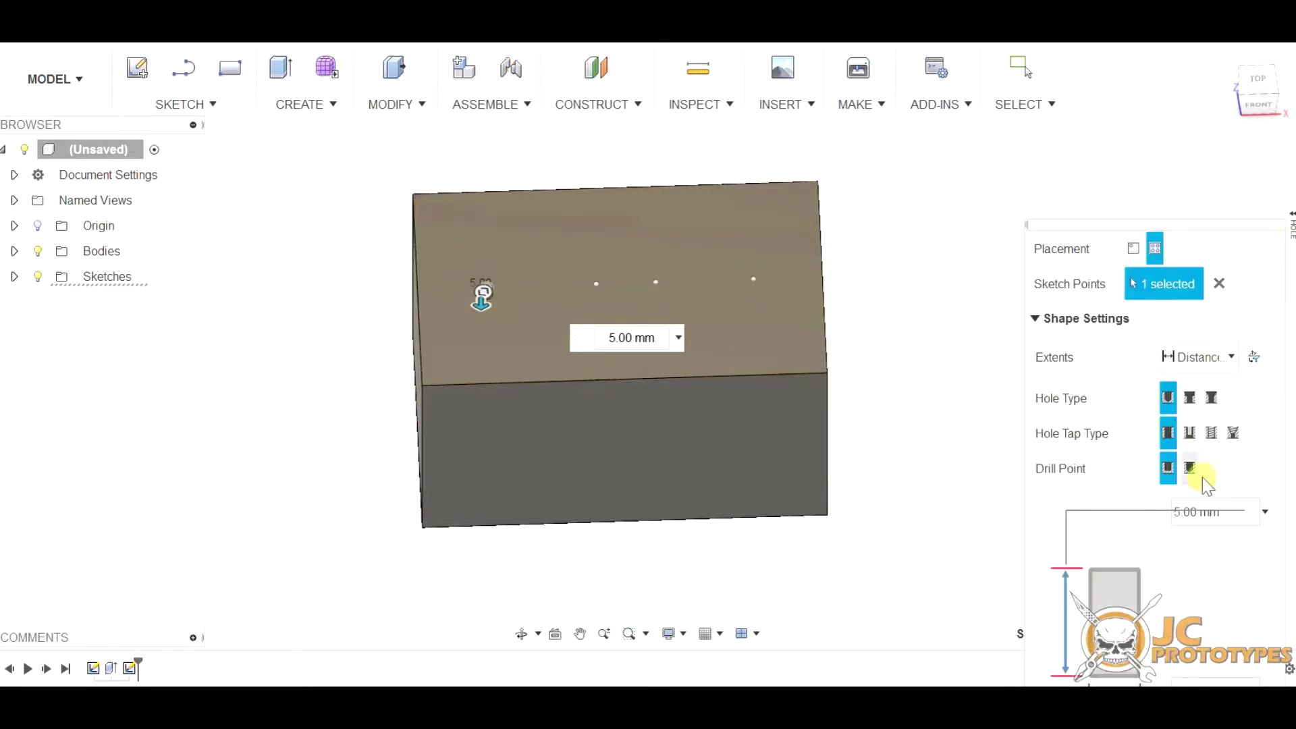
pyautogui.moveTo(1179, 223); pyautogui.dragTo(1141, 58)
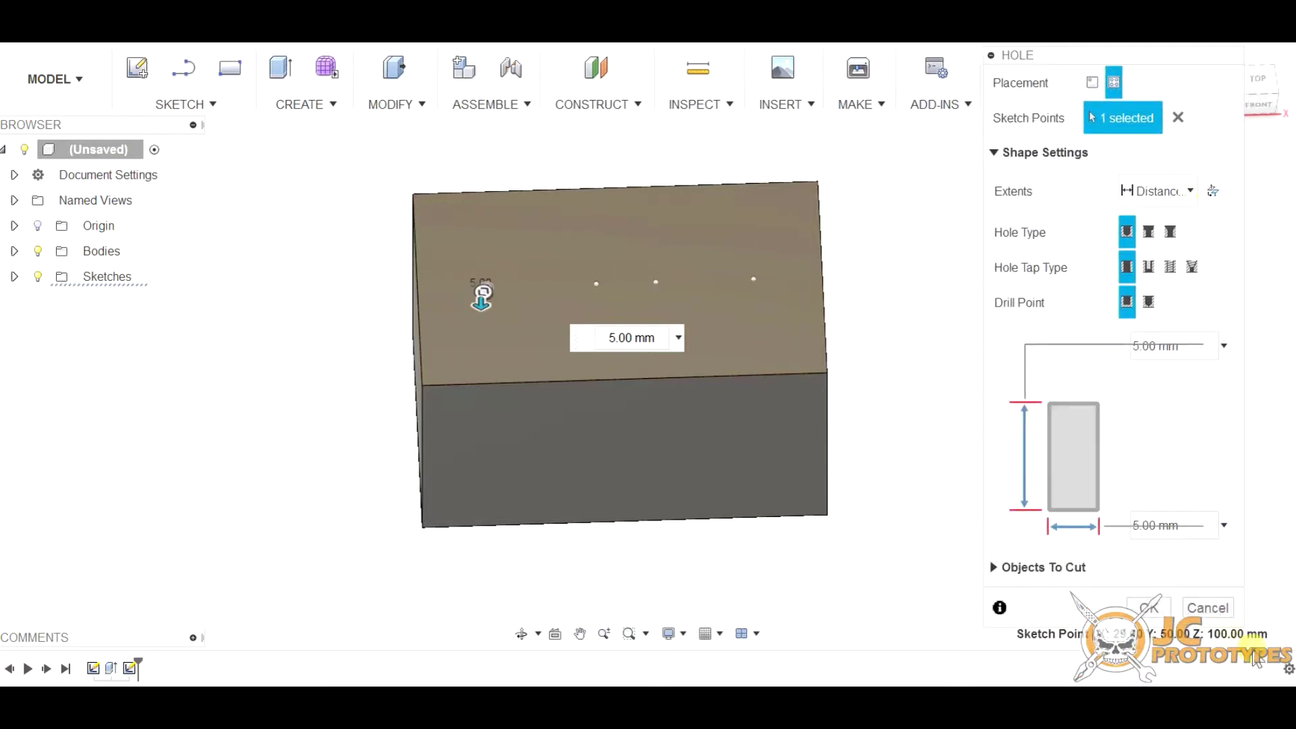
pyautogui.click(1209, 603)
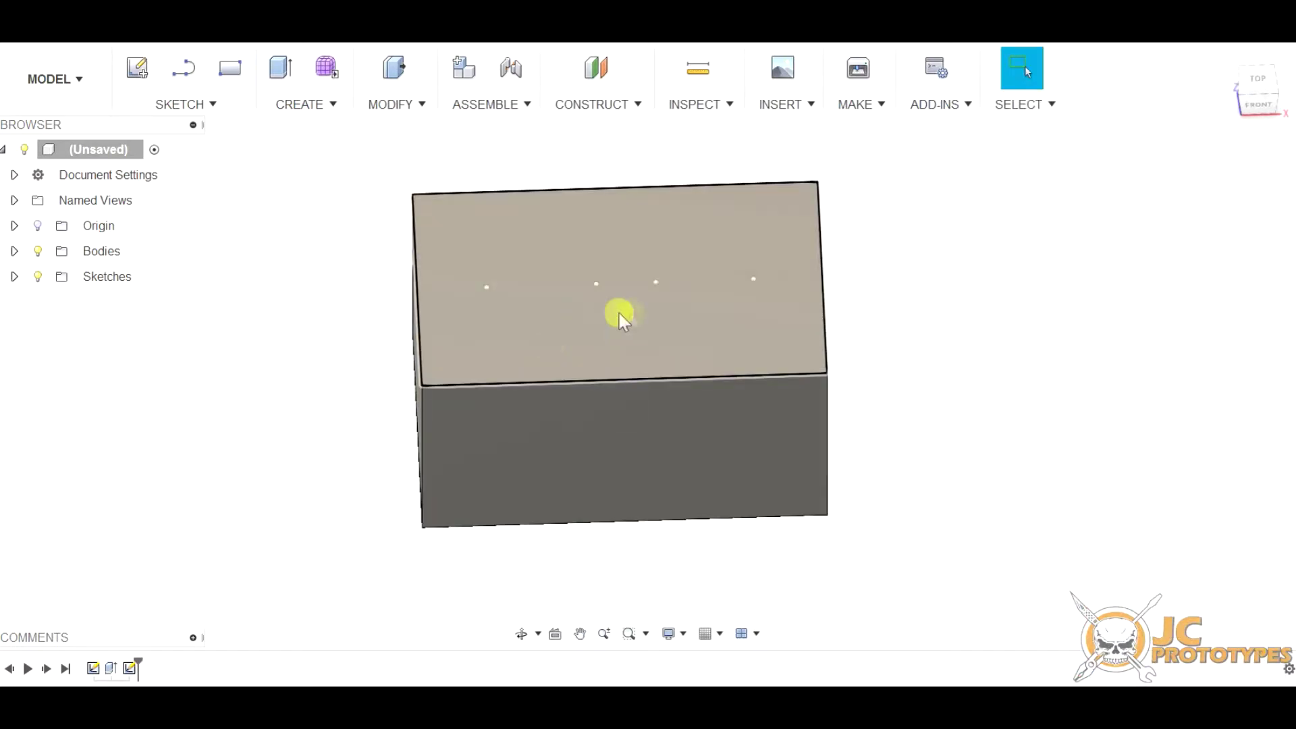
# Select the Body1 solid from the expanded Bodies group and bring up the MODIFY operations.
pyautogui.keyDown('shift'); pyautogui.moveTo(526, 425); pyautogui.dragTo(567, 399, button='middle'); pyautogui.keyUp('shift')
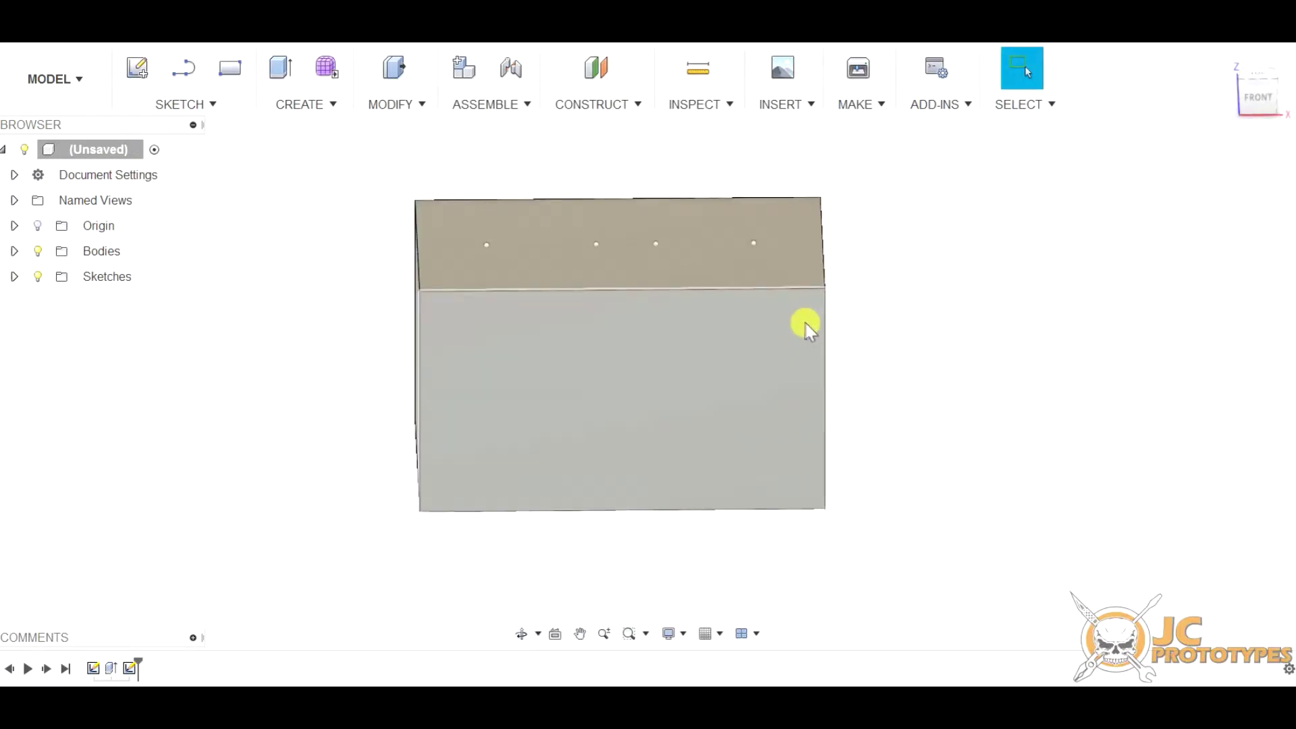
pyautogui.keyDown('shift'); pyautogui.moveTo(492, 358); pyautogui.dragTo(573, 376, button='middle'); pyautogui.keyUp('shift')
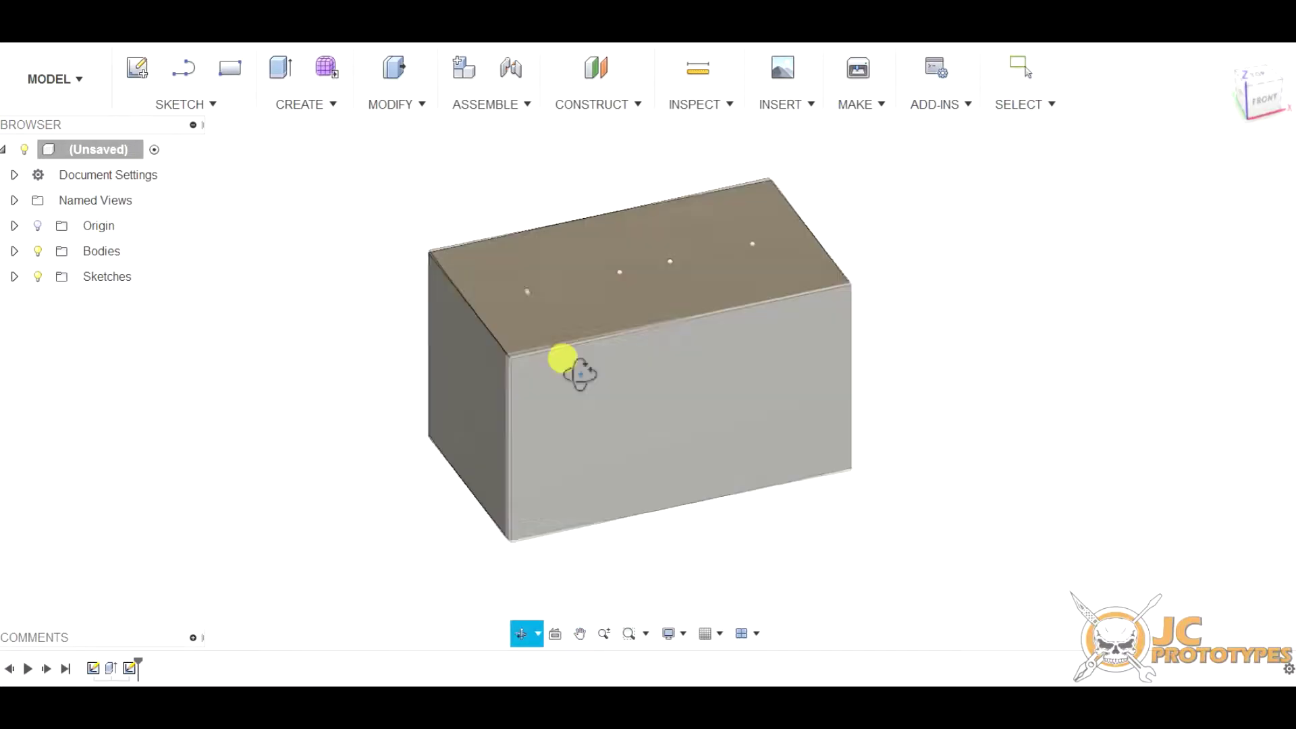
pyautogui.click(605, 379)
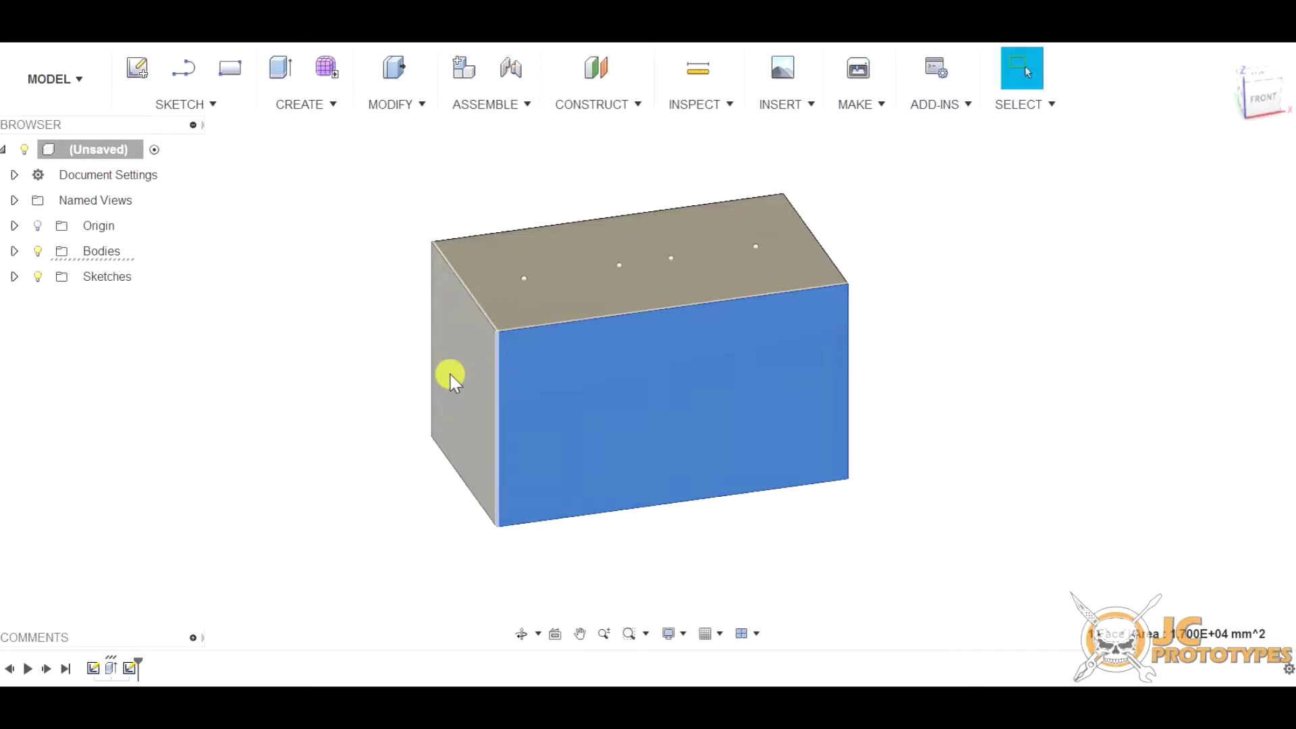
pyautogui.click(75, 256)
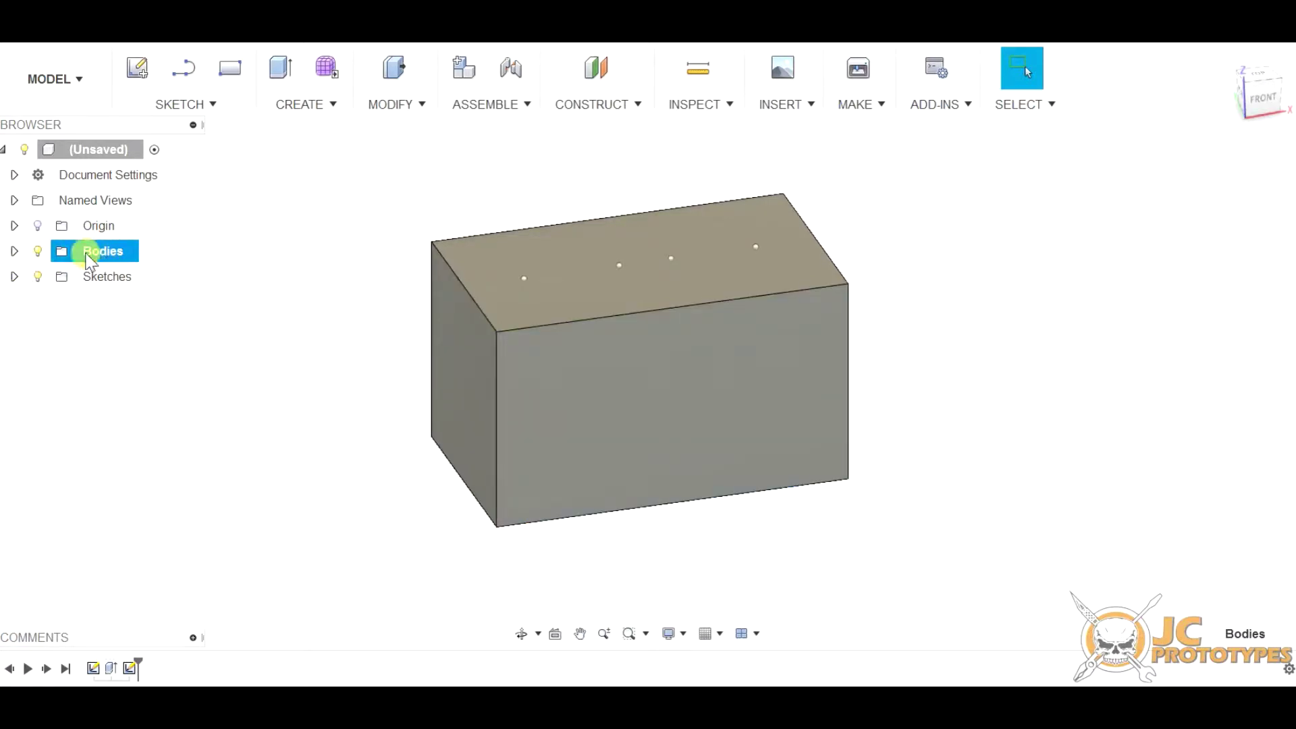
pyautogui.click(14, 251)
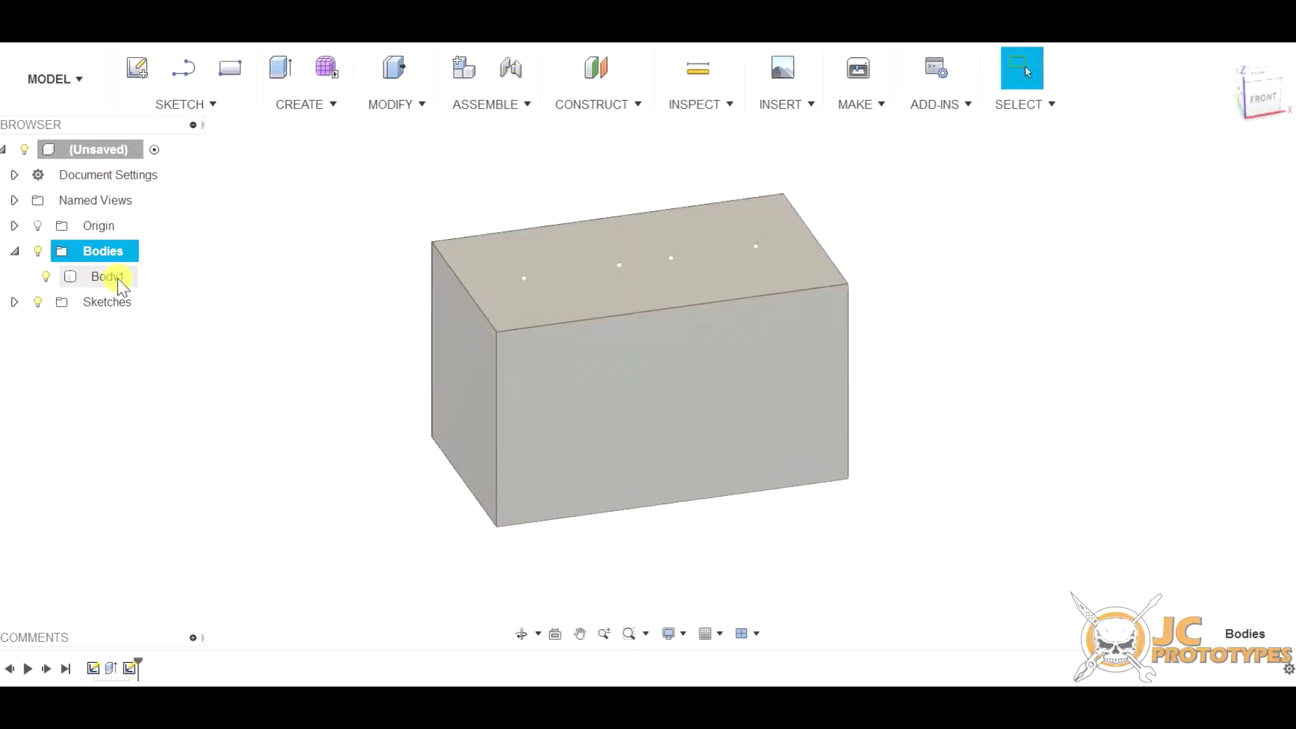
pyautogui.click(107, 277)
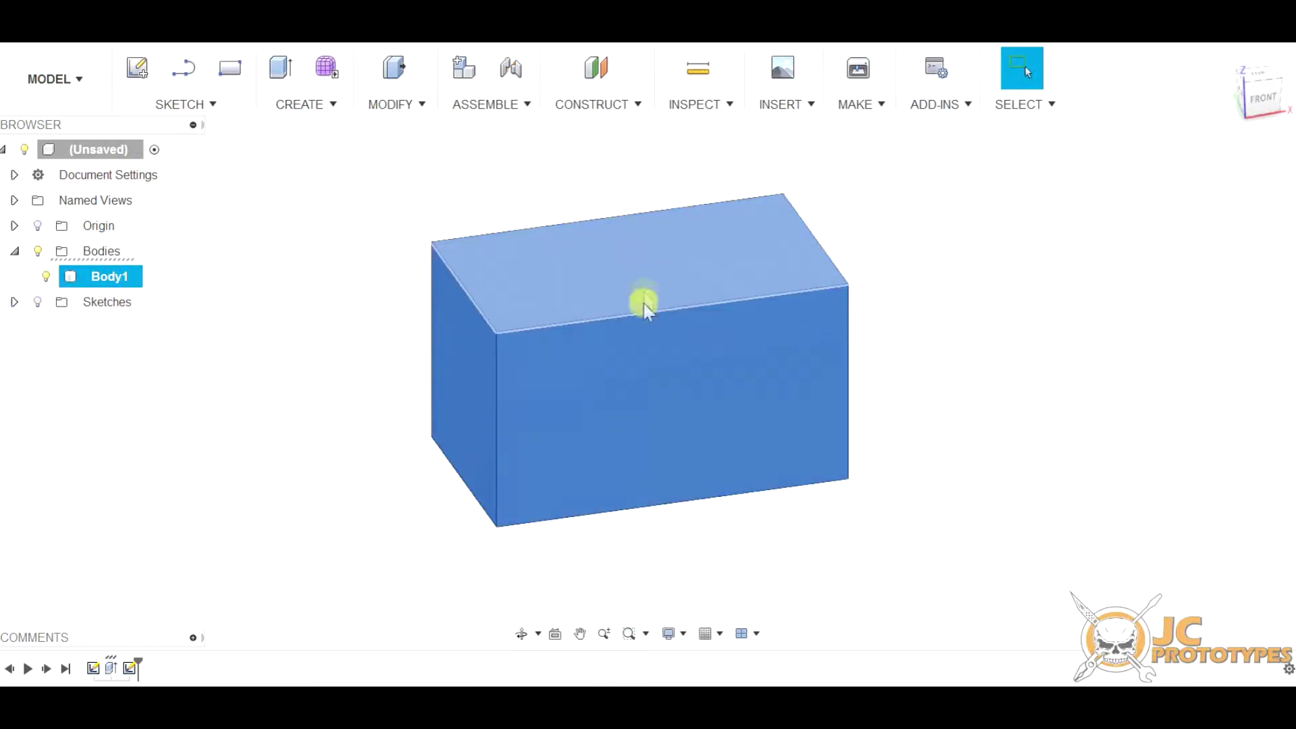
pyautogui.moveTo(554, 440)
pyautogui.keyDown('shift'); pyautogui.mouseDown(button='middle')
pyautogui.moveTo(599, 333)
pyautogui.moveTo(510, 335)
pyautogui.moveTo(583, 423)
pyautogui.moveTo(557, 419)
pyautogui.mouseUp(button='middle'); pyautogui.keyUp('shift')
pyautogui.press('Escape')
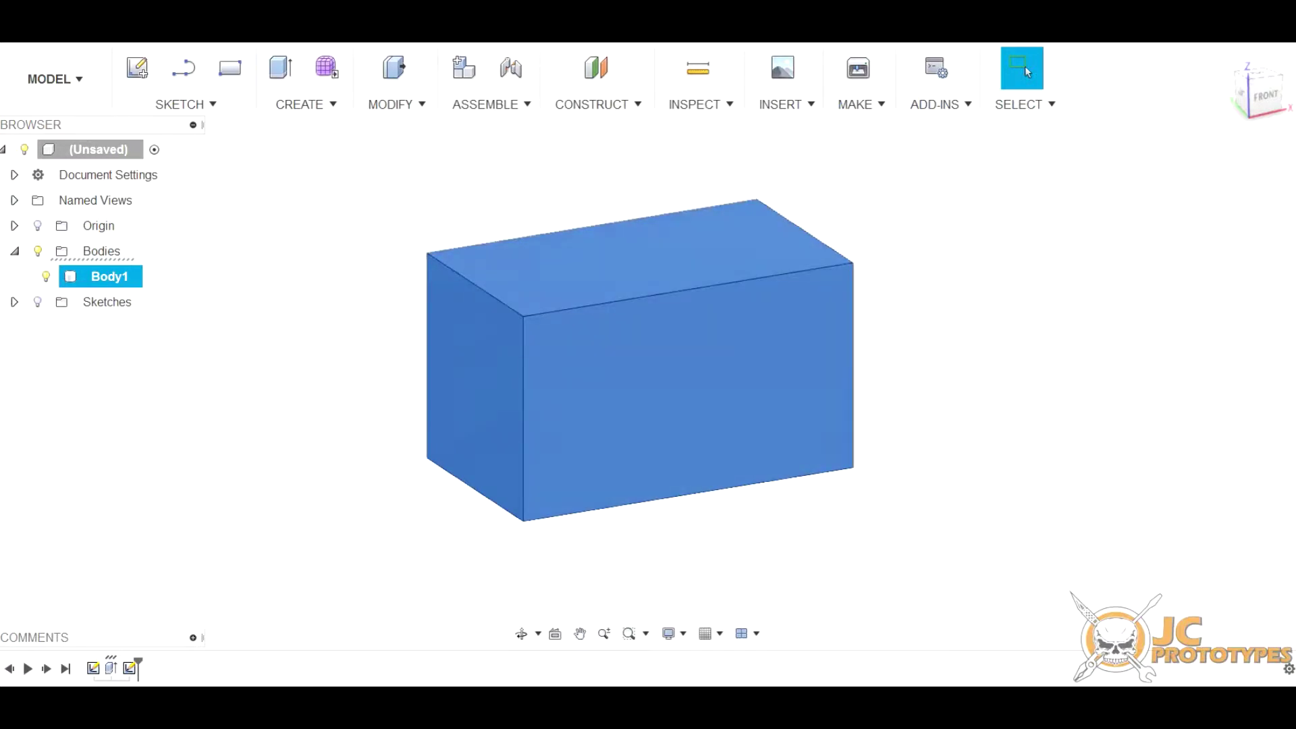
pyautogui.click(367, 106)
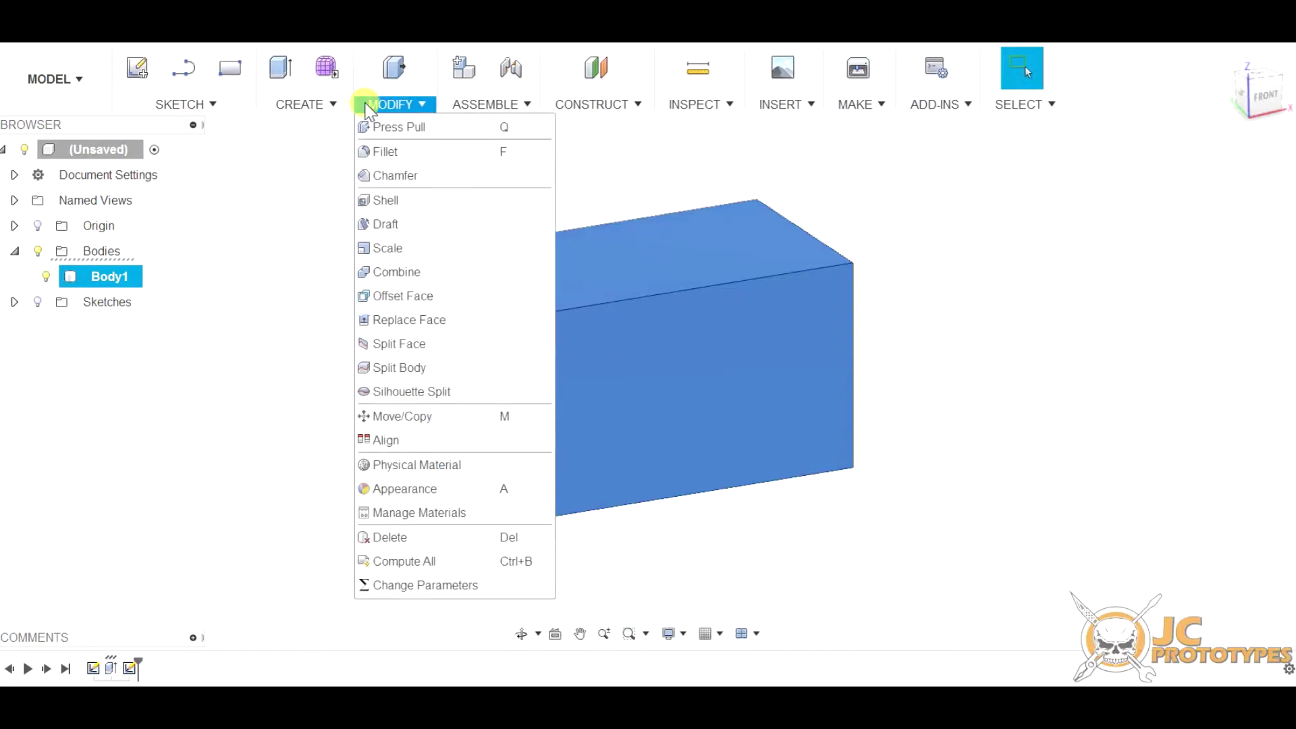
# Shell the block inward with a 4 mm inside thickness.
pyautogui.click(473, 198)
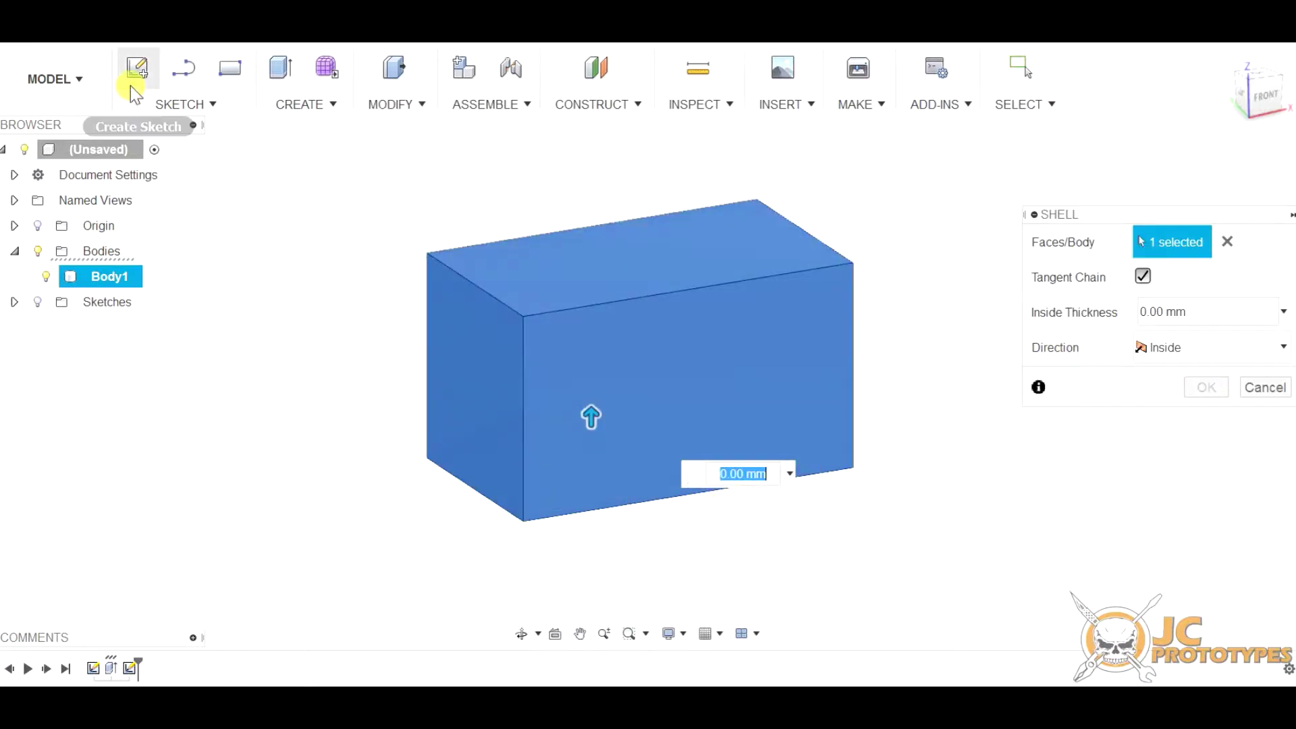
pyautogui.write('4')
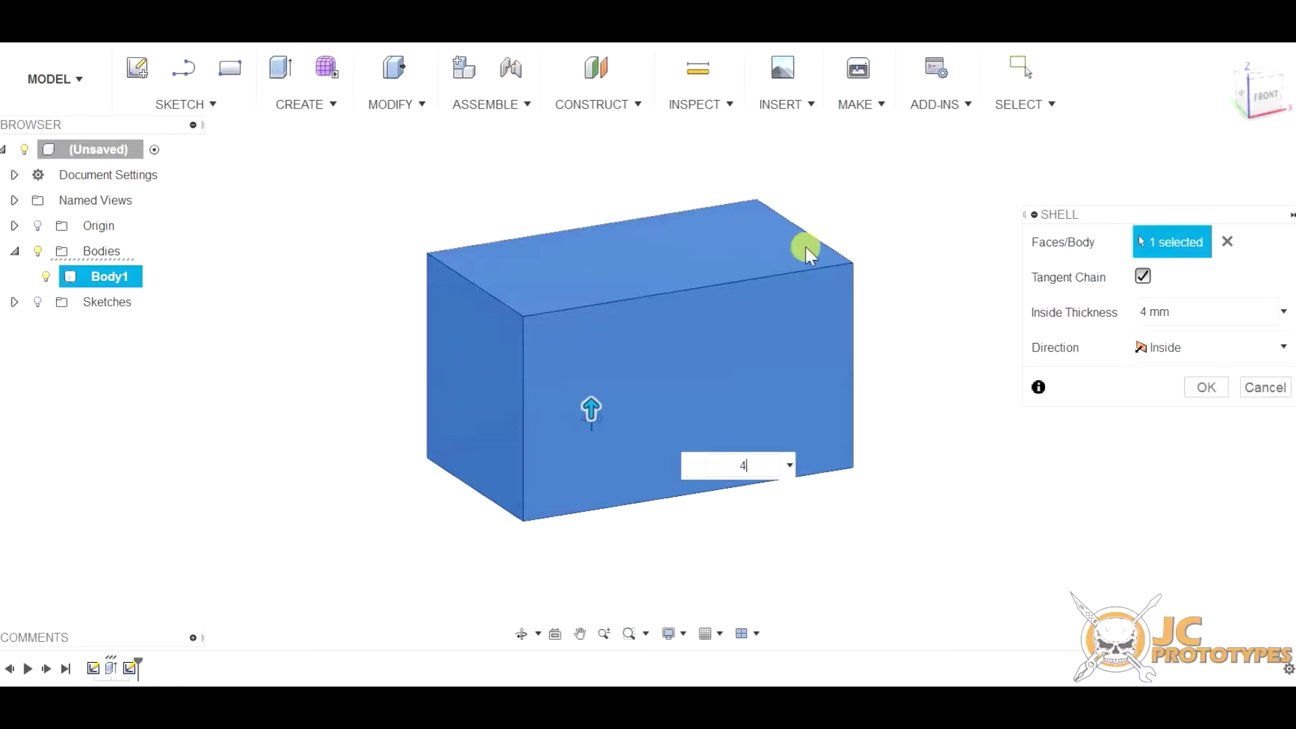
pyautogui.click(1213, 393)
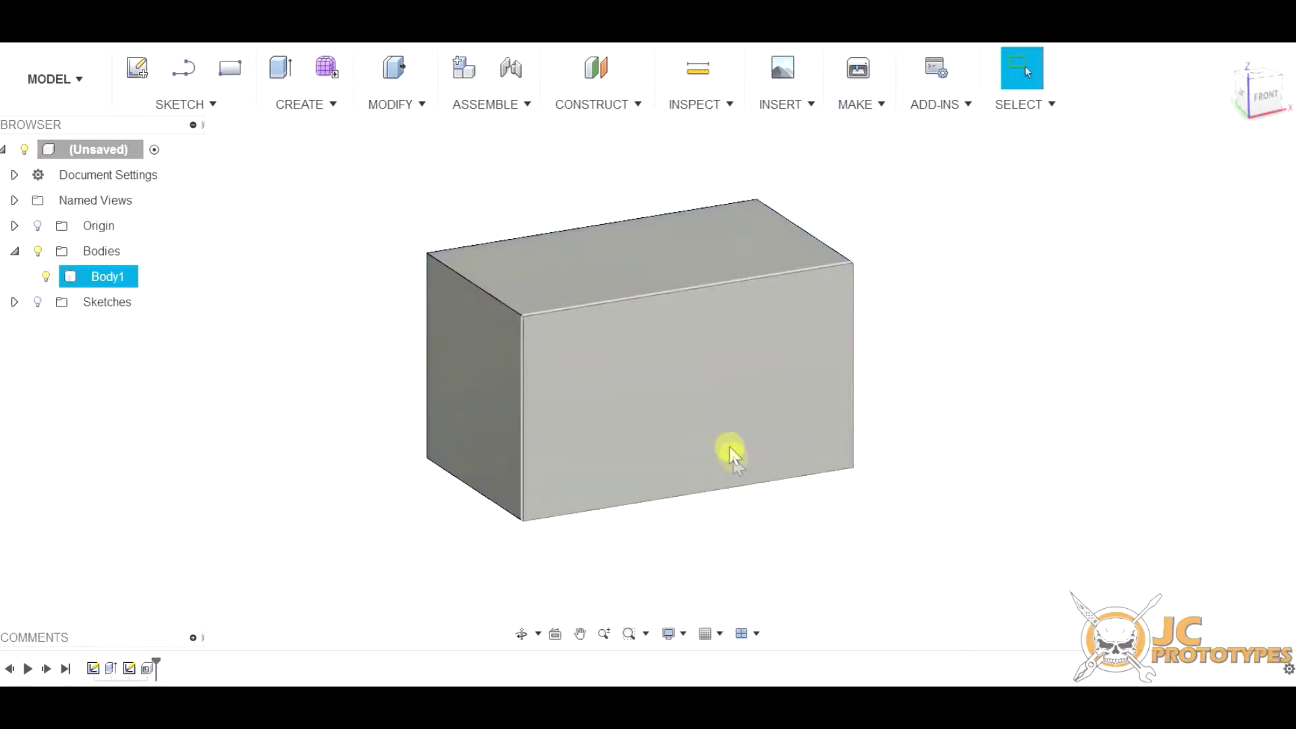
pyautogui.click(532, 386)
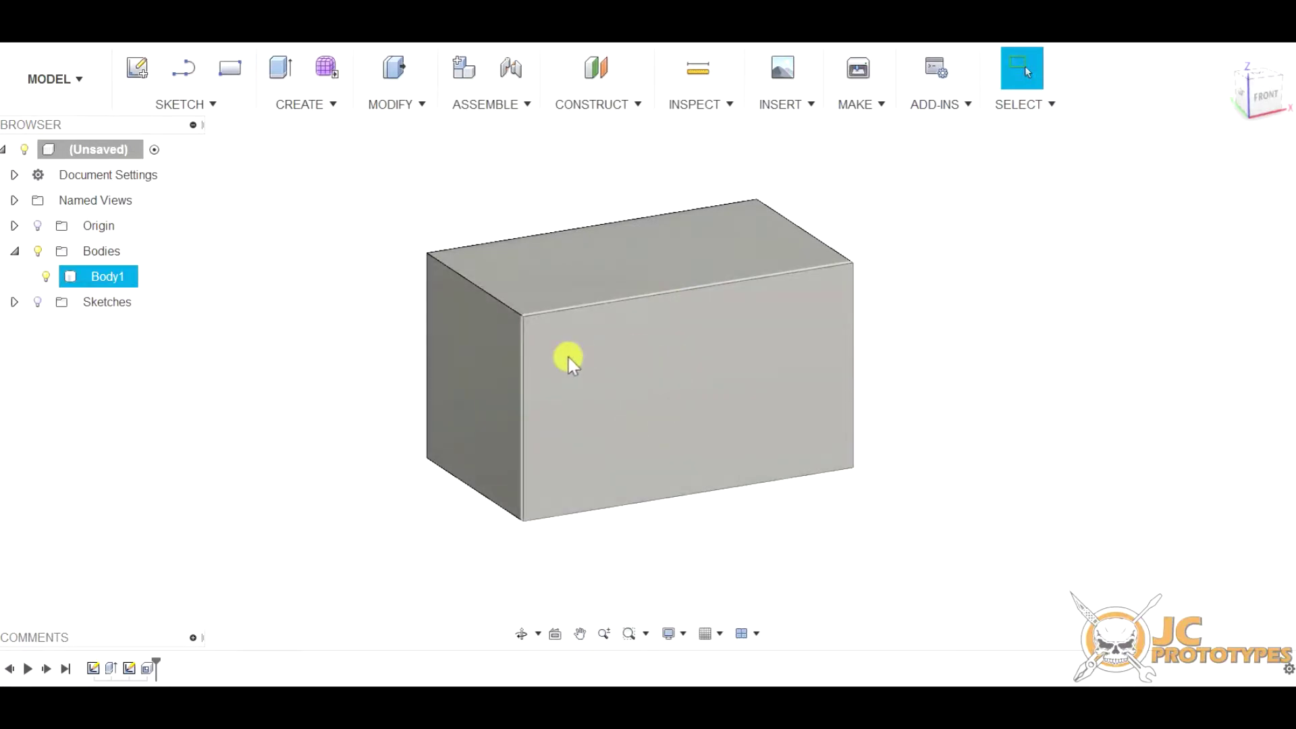
pyautogui.press('Escape')
pyautogui.click(305, 103)
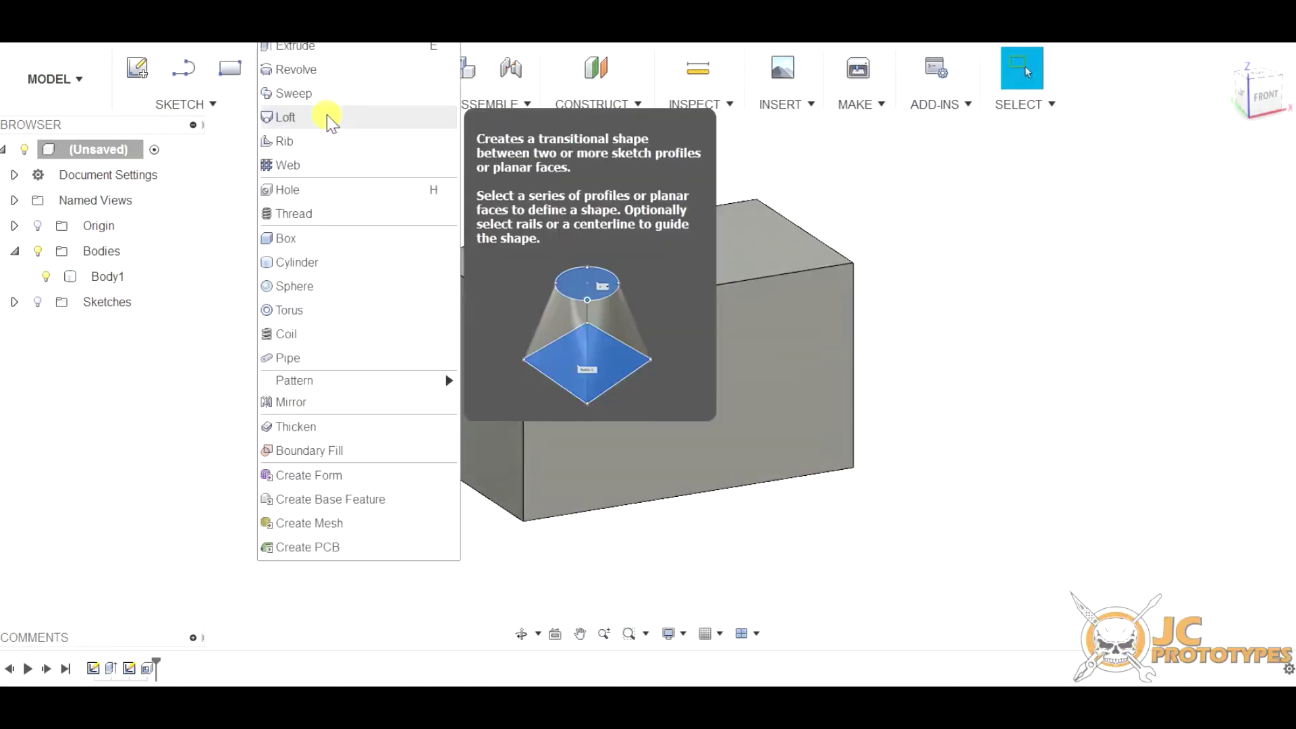
pyautogui.click(326, 49)
pyautogui.click(472, 273)
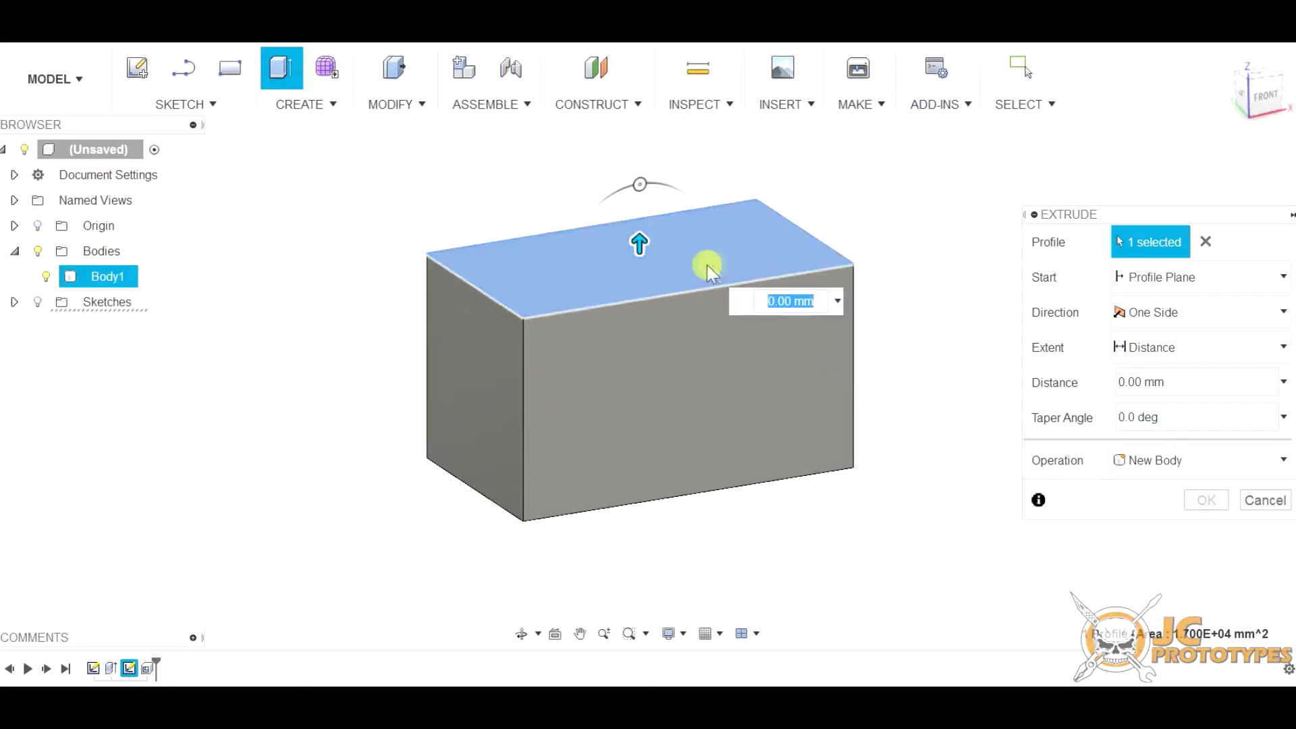
pyautogui.moveTo(639, 251); pyautogui.dragTo(668, 338)
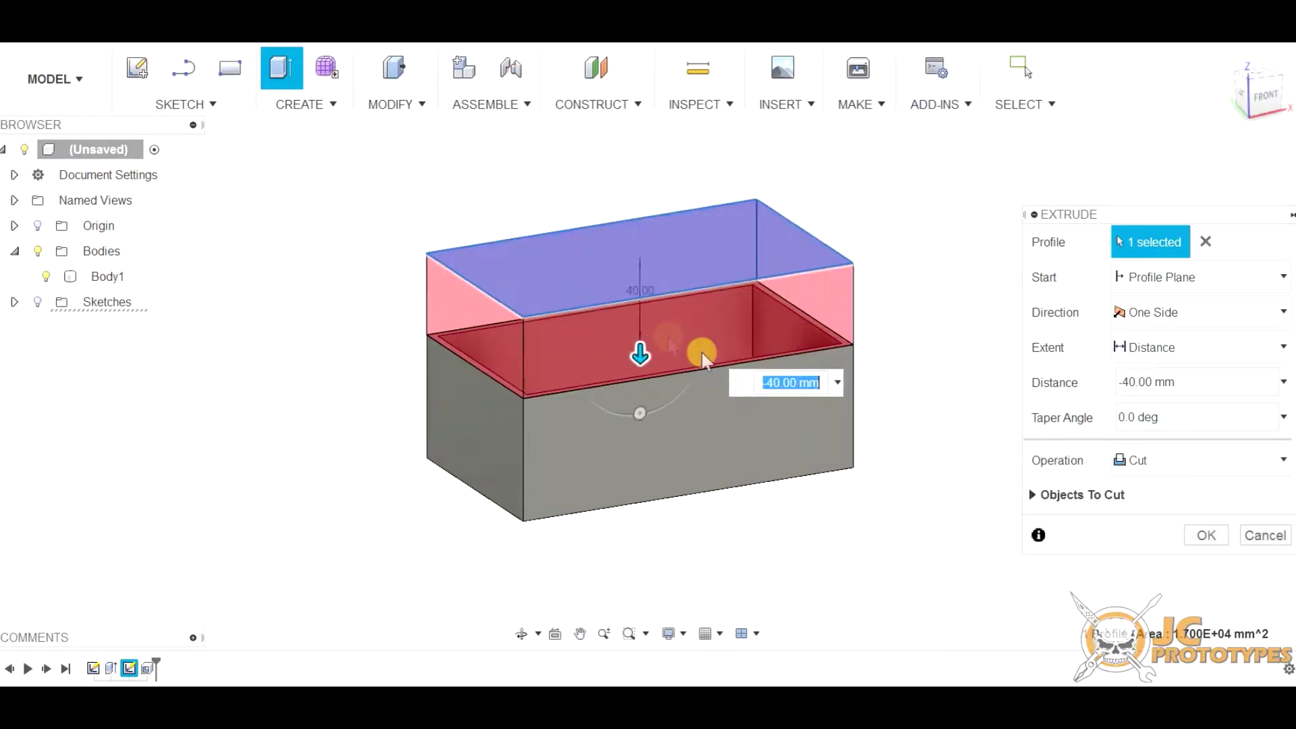
pyautogui.click(1218, 532)
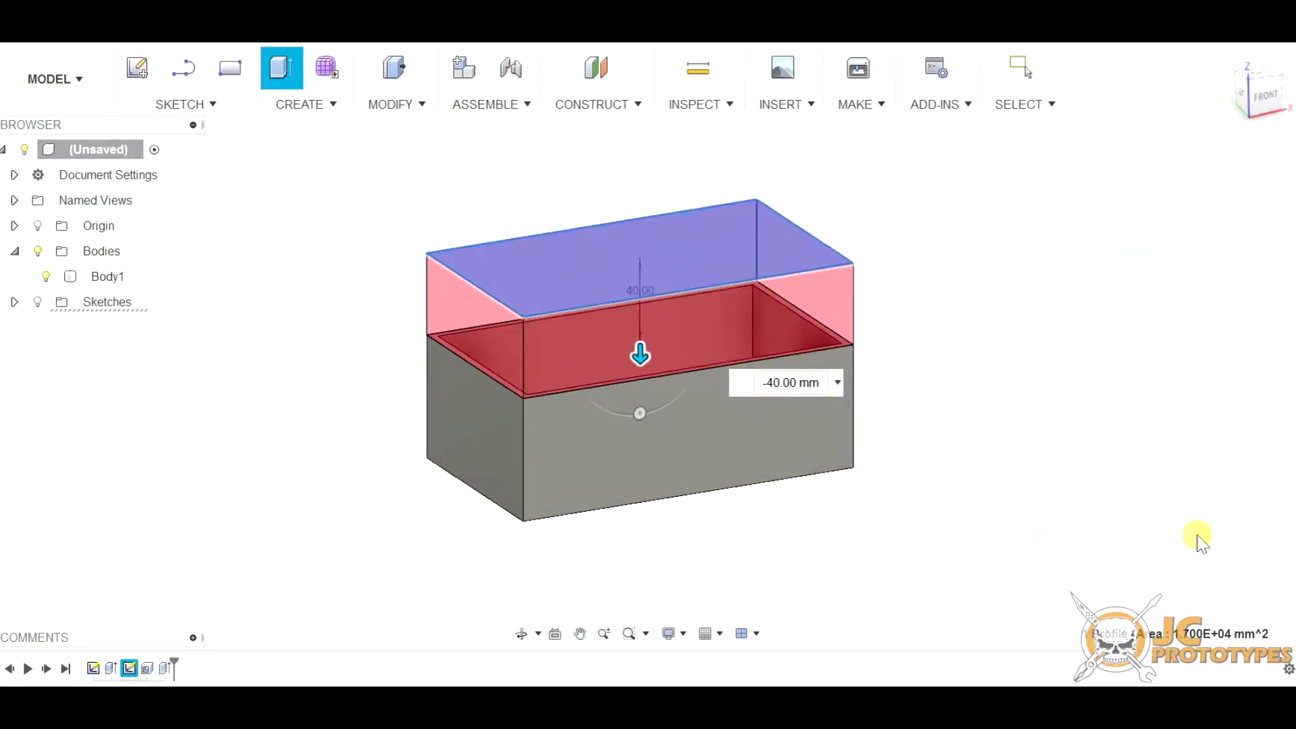
pyautogui.keyDown('shift'); pyautogui.moveTo(945, 232); pyautogui.dragTo(881, 223, button='middle'); pyautogui.keyUp('shift')
pyautogui.click(665, 442)
pyautogui.click(303, 144)
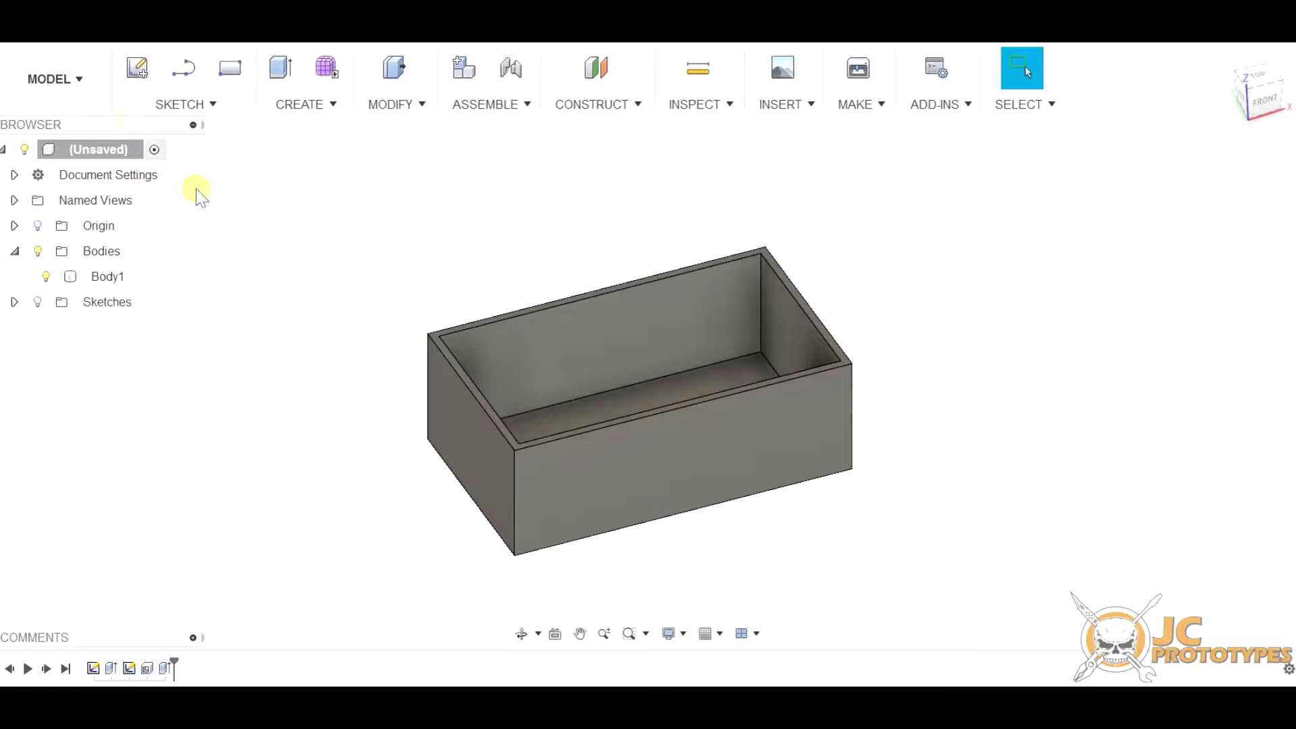
pyautogui.hotkey('ctrl', 'z')
pyautogui.moveTo(647, 307)
pyautogui.keyDown('shift'); pyautogui.mouseDown(button='middle')
pyautogui.moveTo(641, 396)
pyautogui.moveTo(662, 251)
pyautogui.moveTo(634, 307)
pyautogui.mouseUp(button='middle'); pyautogui.keyUp('shift')
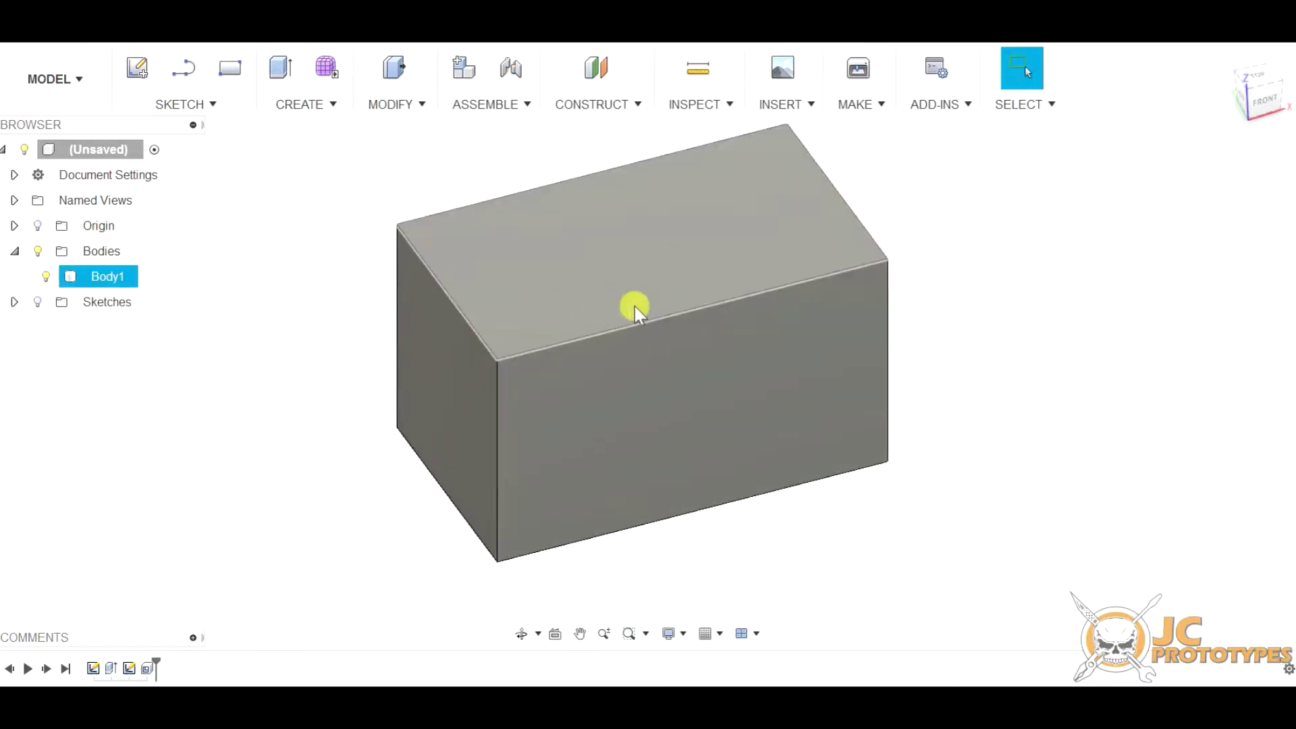
pyautogui.press('Escape')
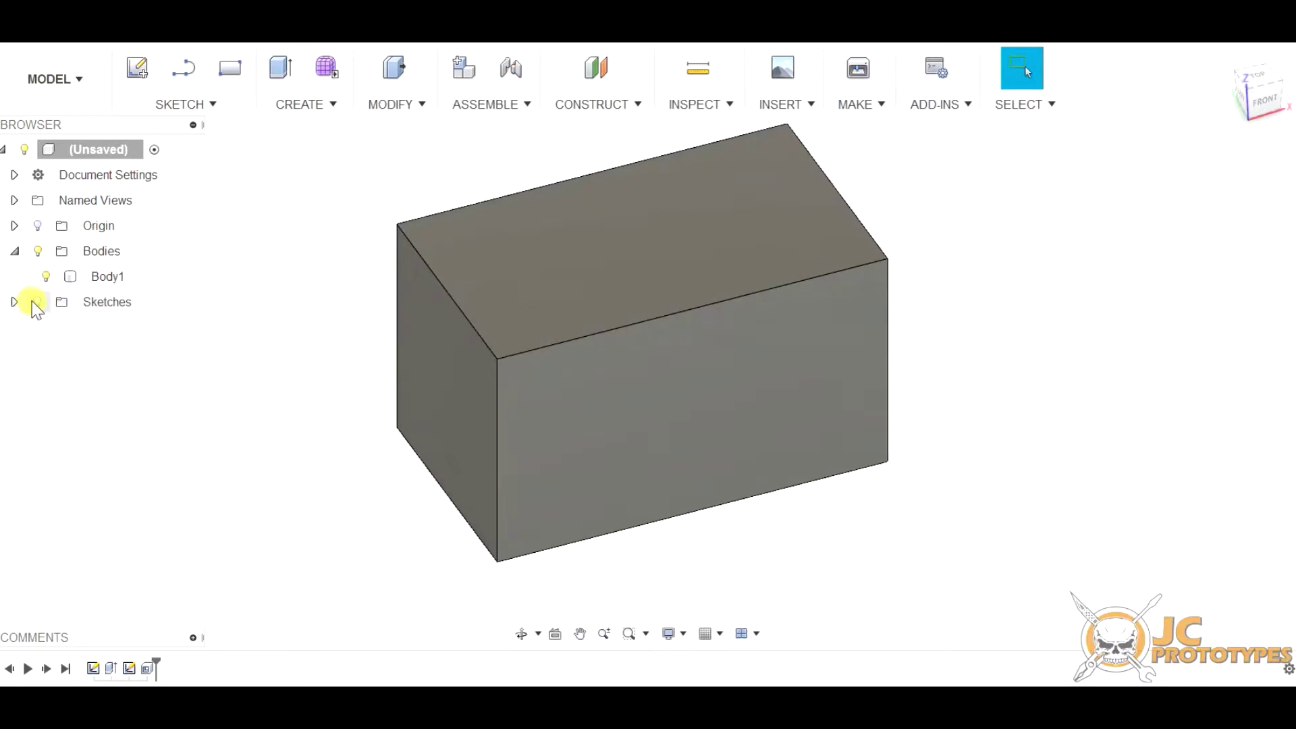
# Show the sketches and cut 28 mm holes at the top face's left and right sketch points.
pyautogui.click(14, 251)
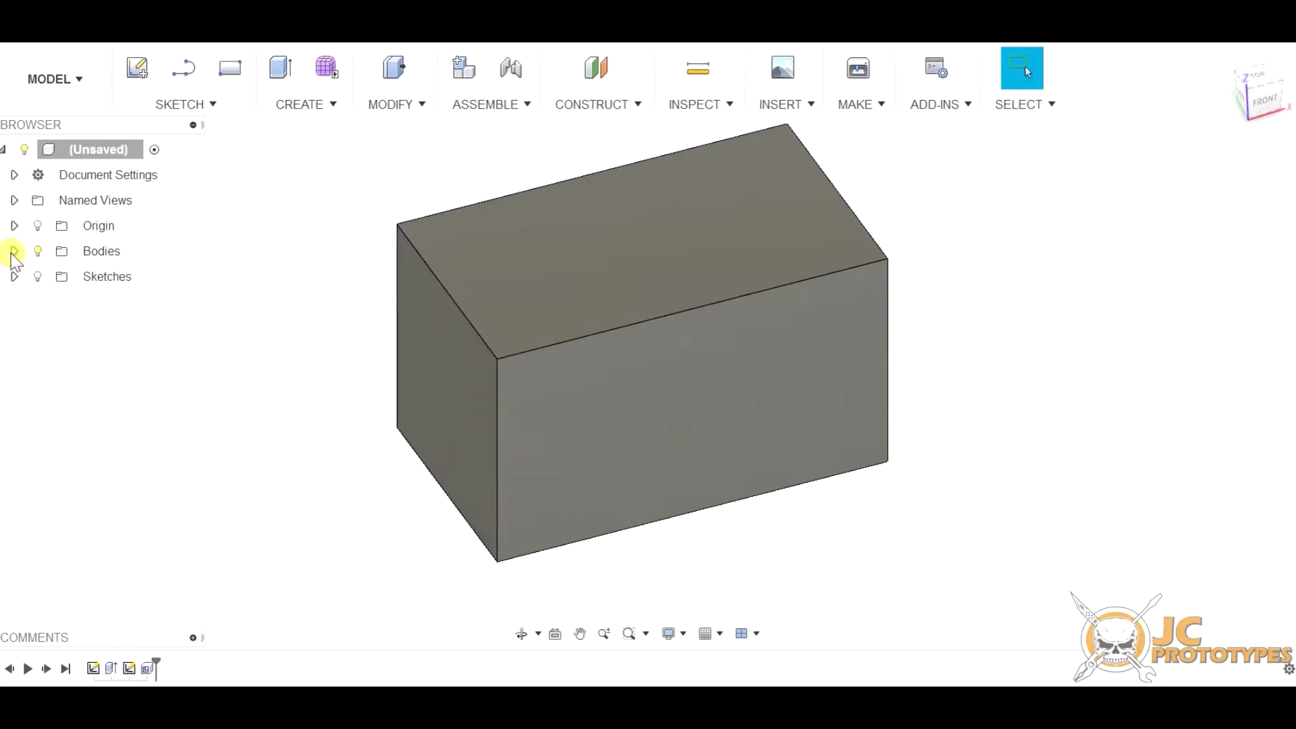
pyautogui.click(39, 276)
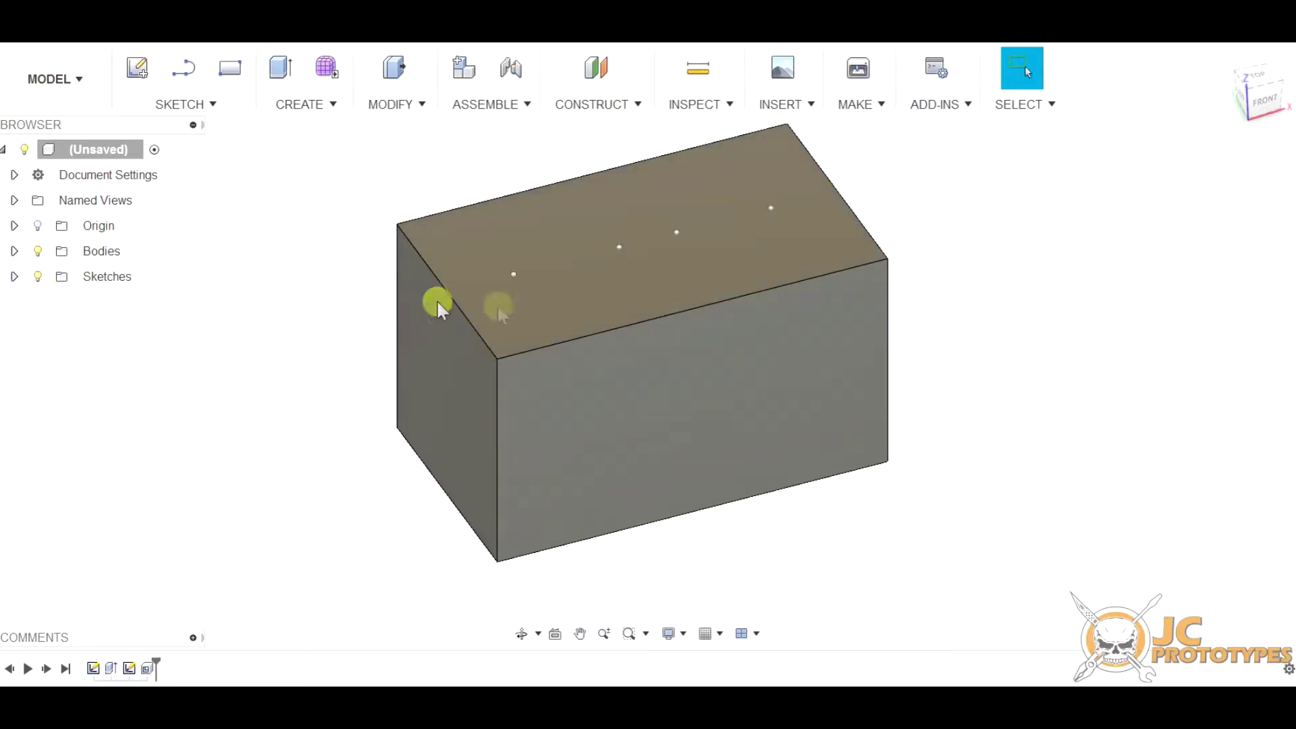
pyautogui.click(514, 274)
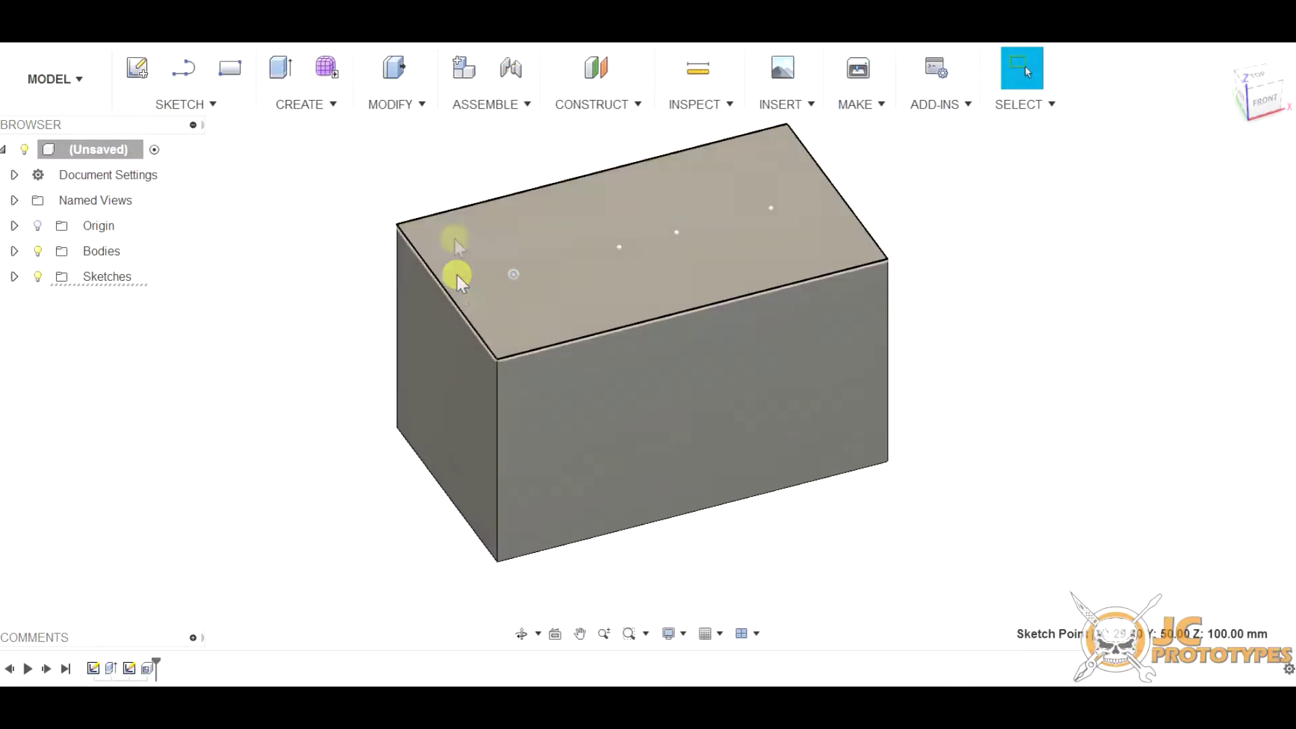
pyautogui.click(321, 102)
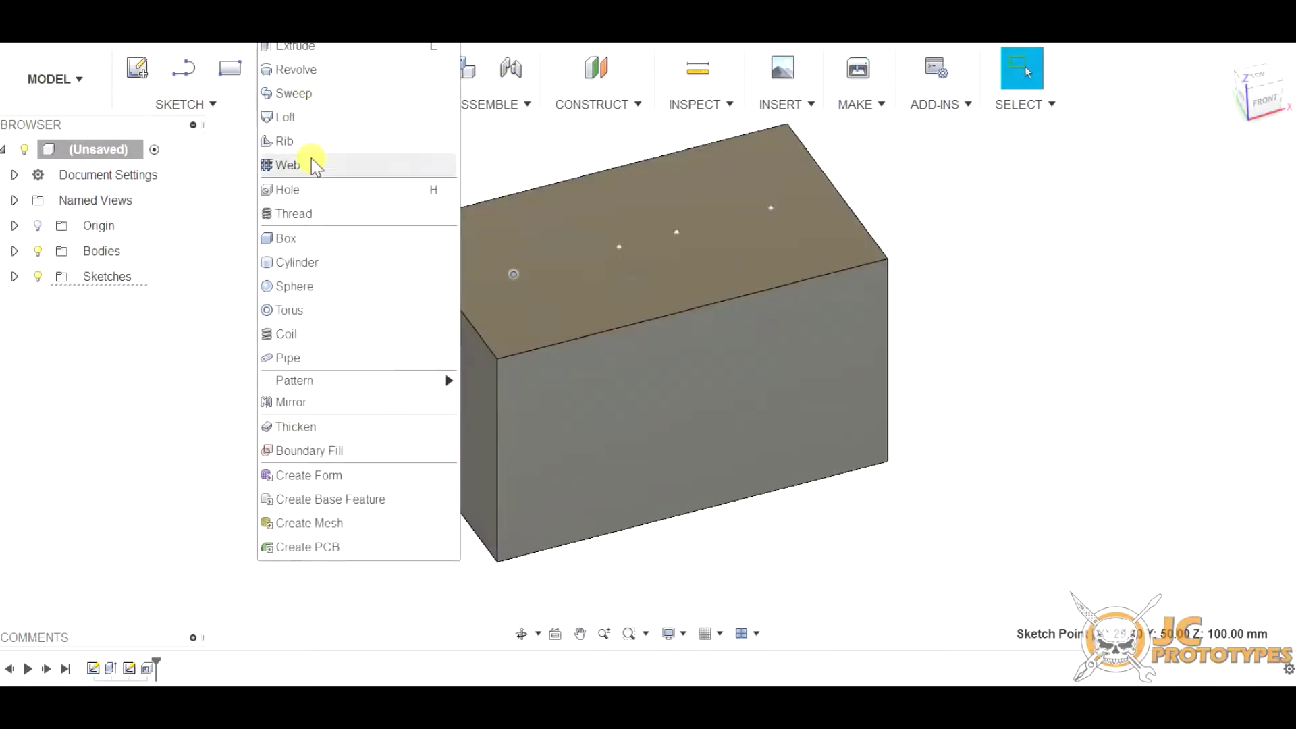
pyautogui.click(326, 193)
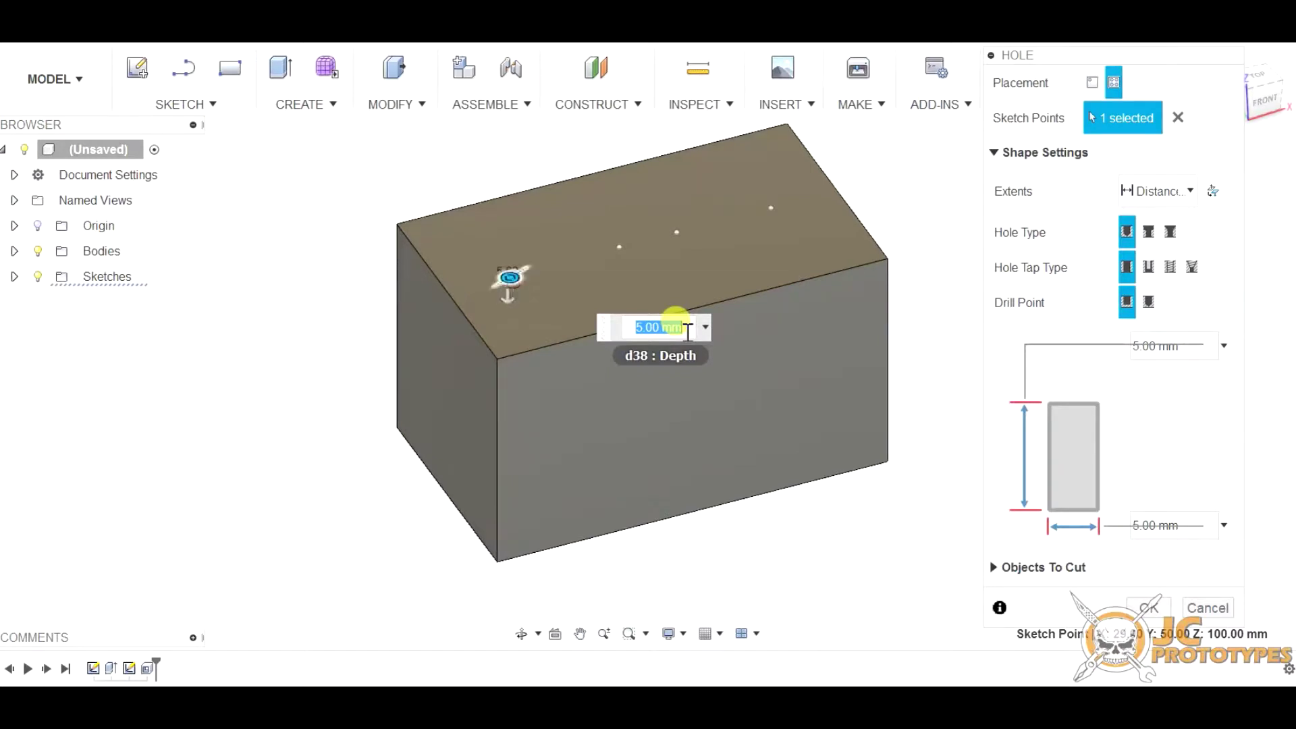
pyautogui.write('28')
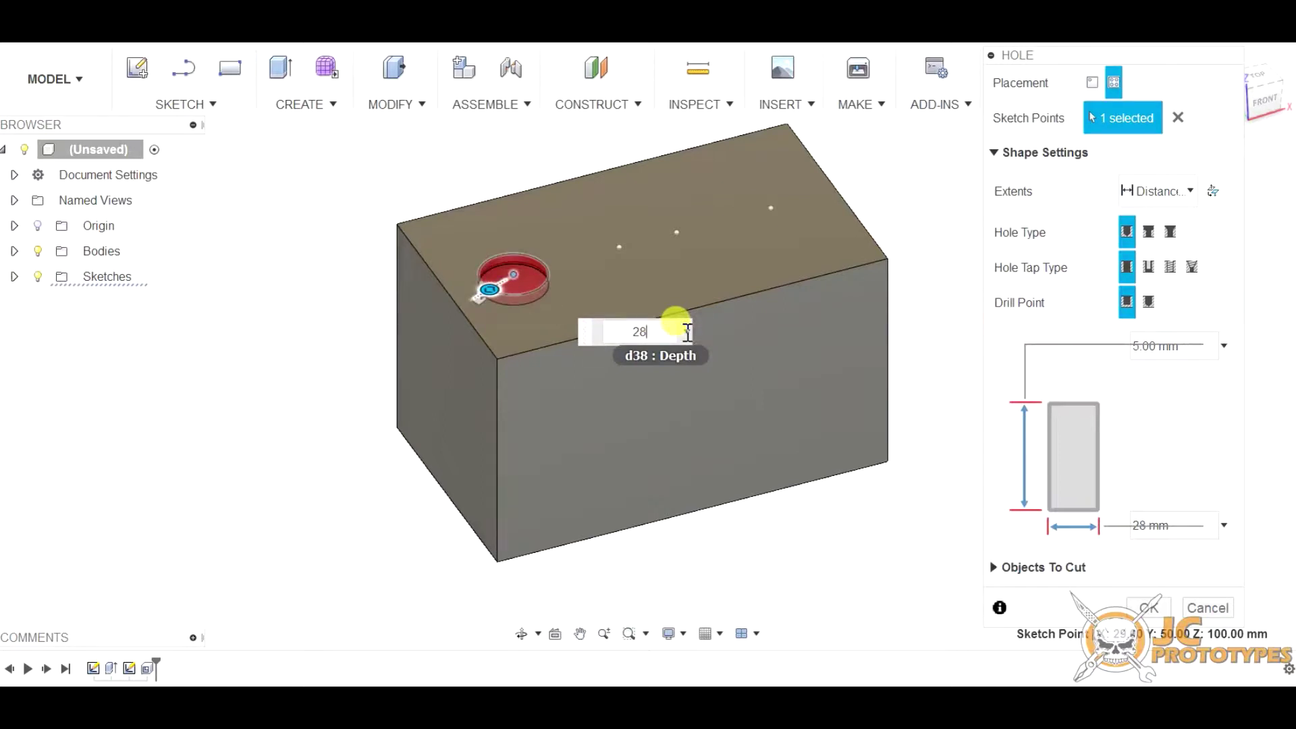
pyautogui.click(771, 207)
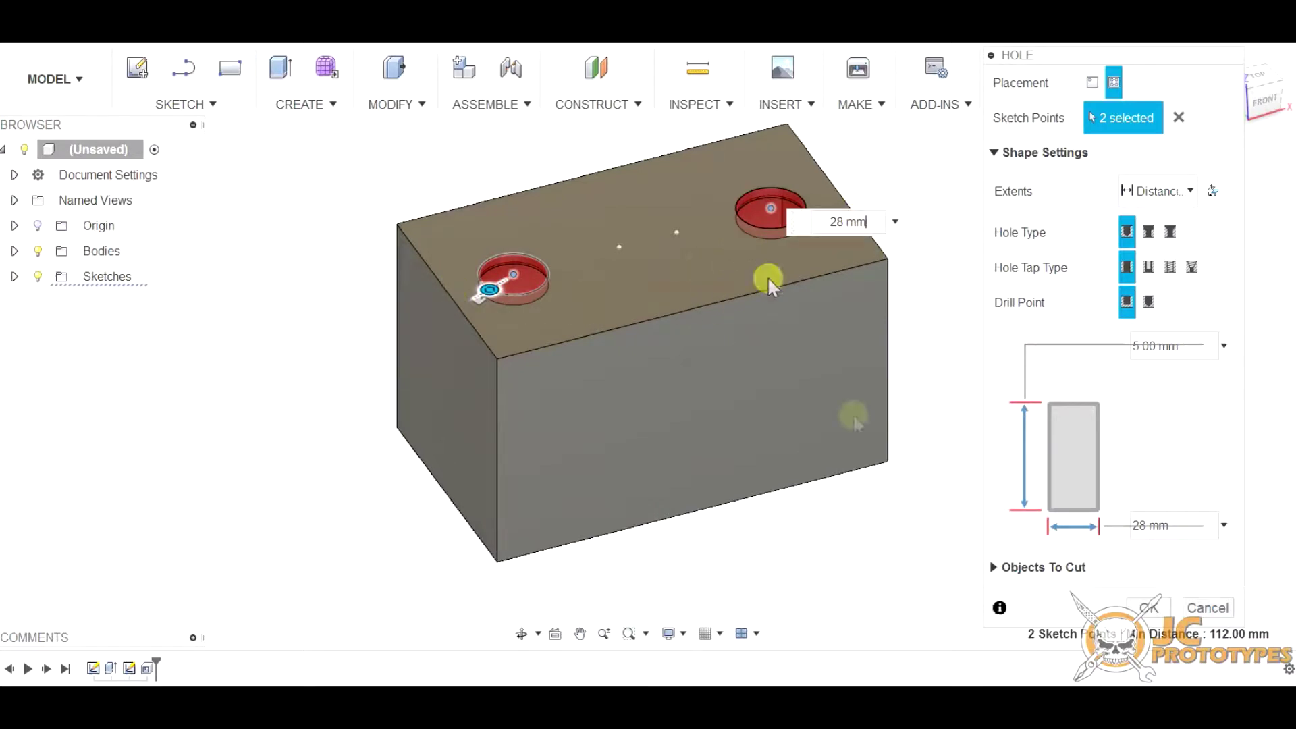
pyautogui.click(1152, 609)
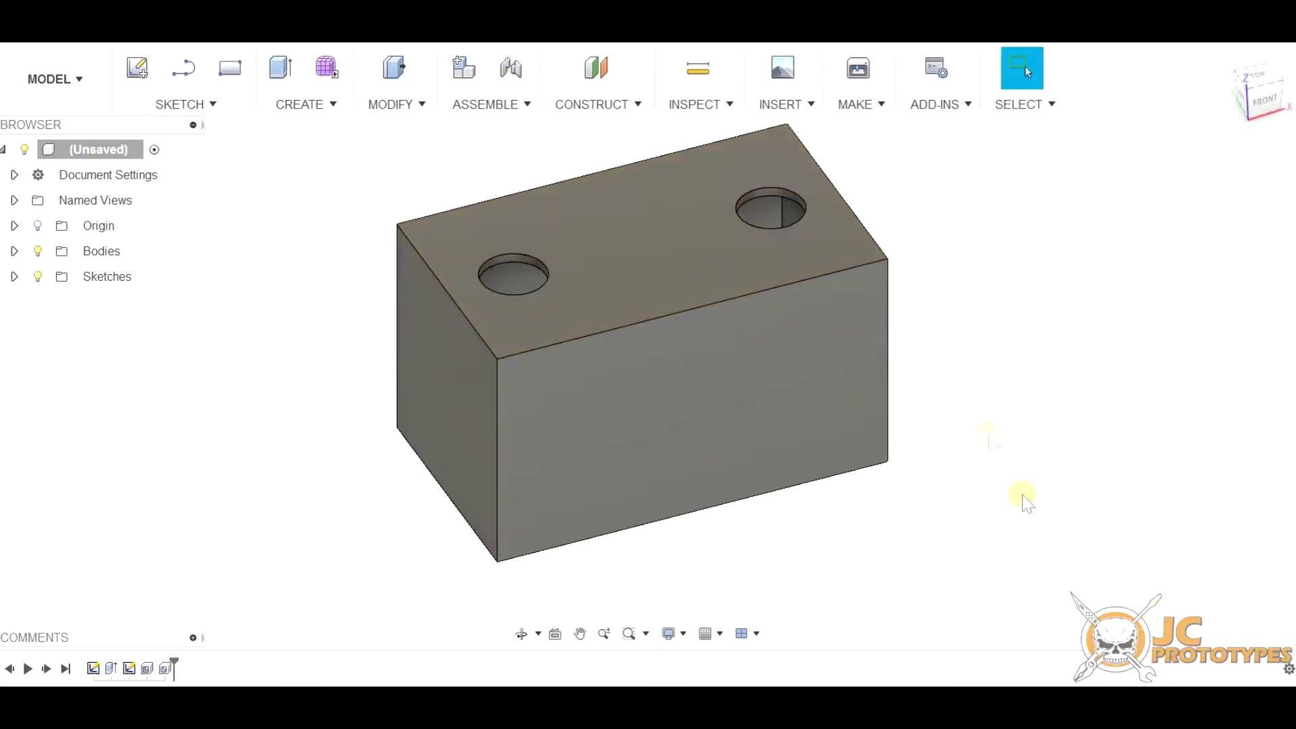
# Orbit to look down on the top face and expand the Sketches folder.
pyautogui.moveTo(742, 263)
pyautogui.keyDown('shift'); pyautogui.mouseDown(button='middle')
pyautogui.moveTo(700, 312)
pyautogui.moveTo(722, 328)
pyautogui.moveTo(717, 289)
pyautogui.mouseUp(button='middle'); pyautogui.keyUp('shift')
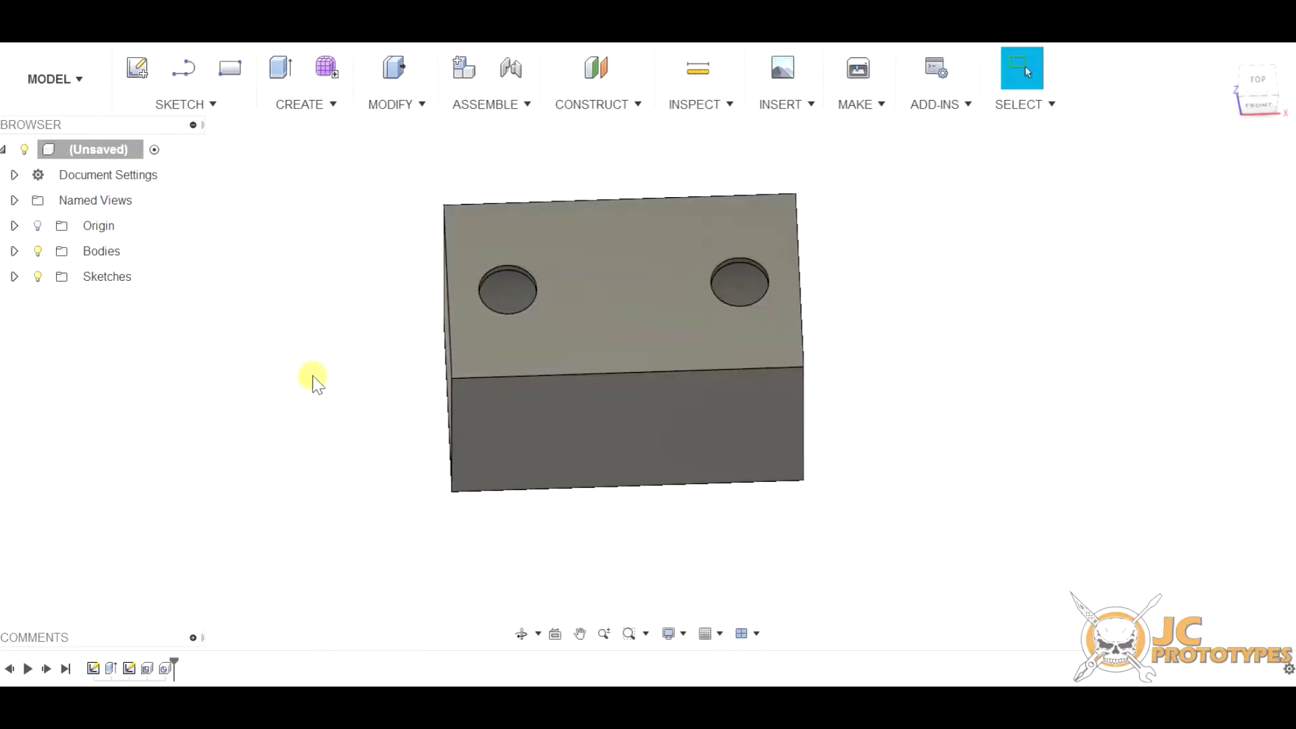
pyautogui.click(14, 277)
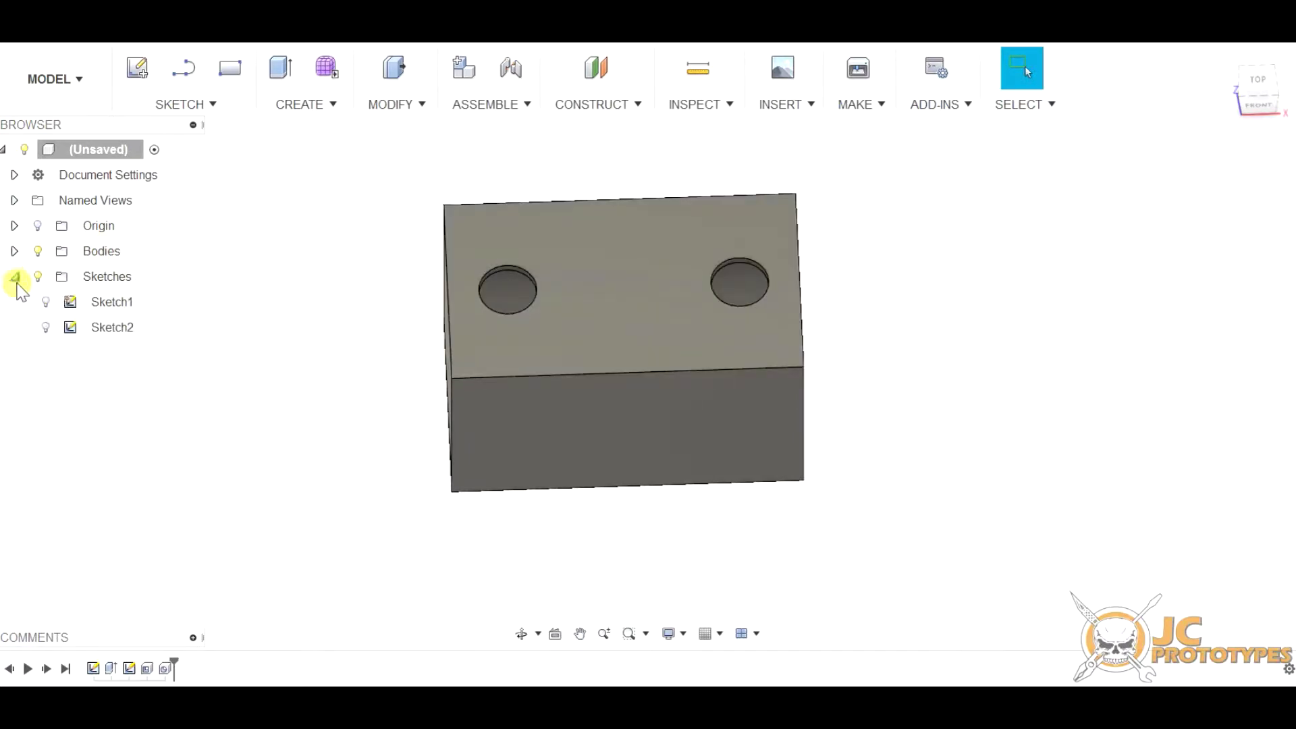
# Select Sketch2 in the browser and turn on its visibility.
pyautogui.click(110, 304)
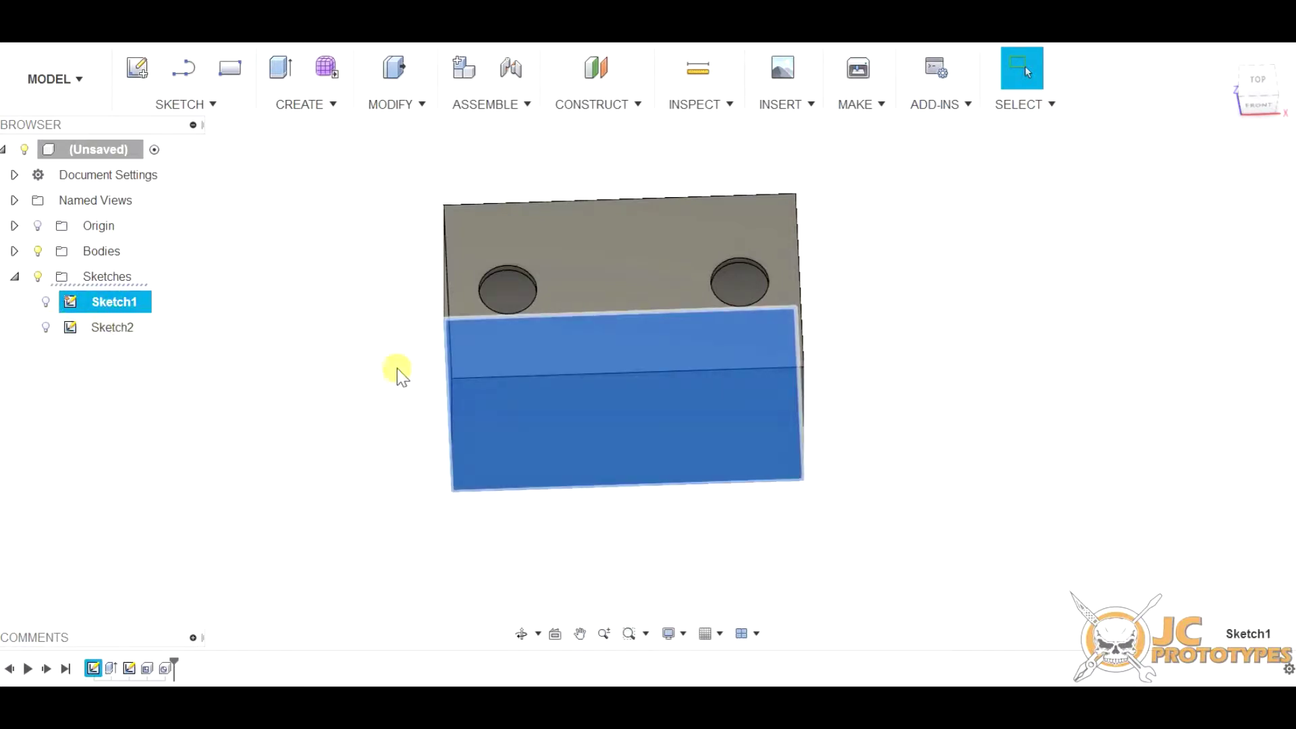
pyautogui.click(113, 328)
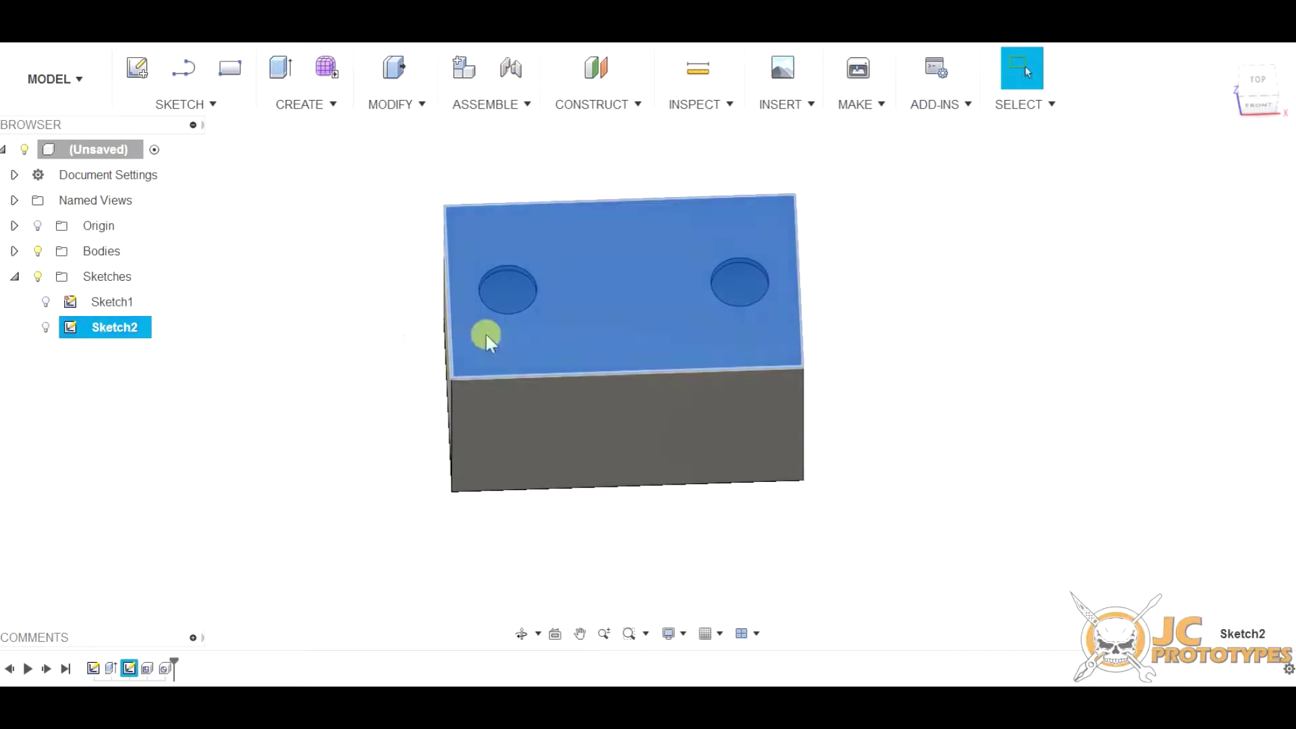
pyautogui.click(46, 328)
pyautogui.rightClick(131, 667)
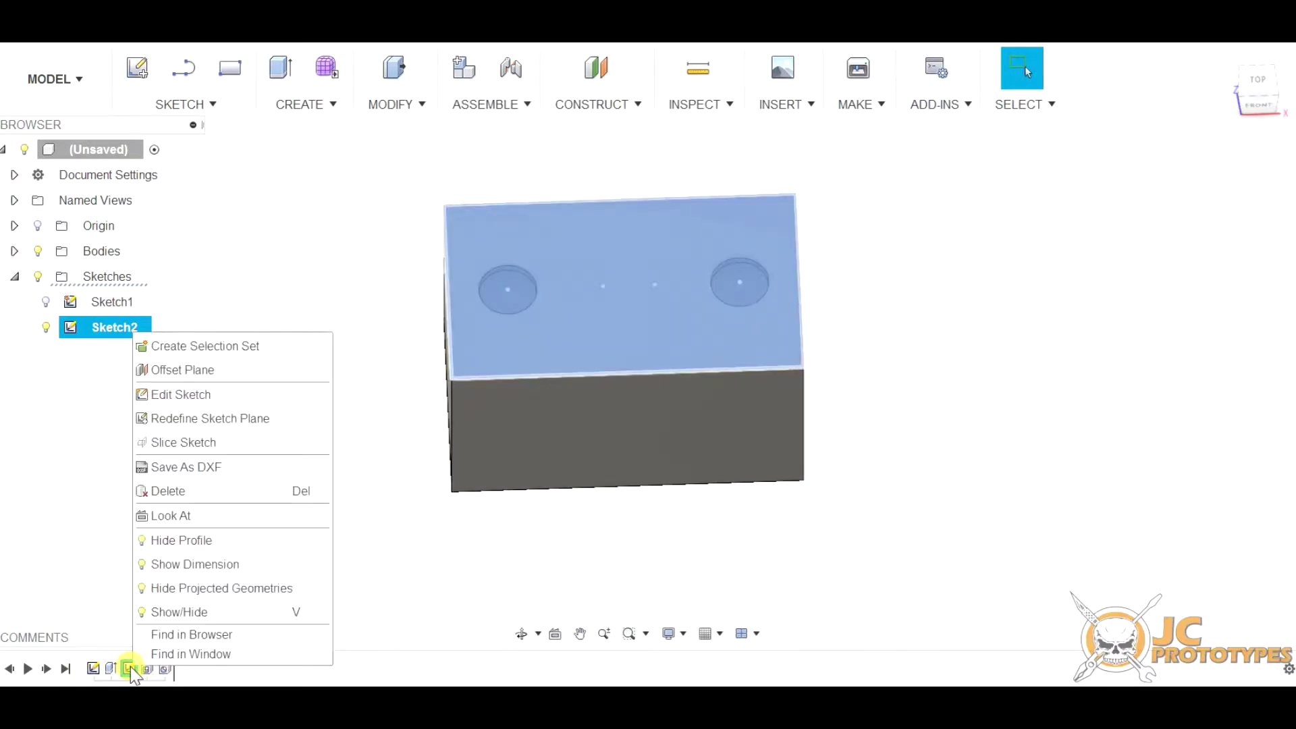
# Edit Sketch2, change both 29 mm outer-point dimensions to 39 mm, and finish the sketch.
pyautogui.click(223, 398)
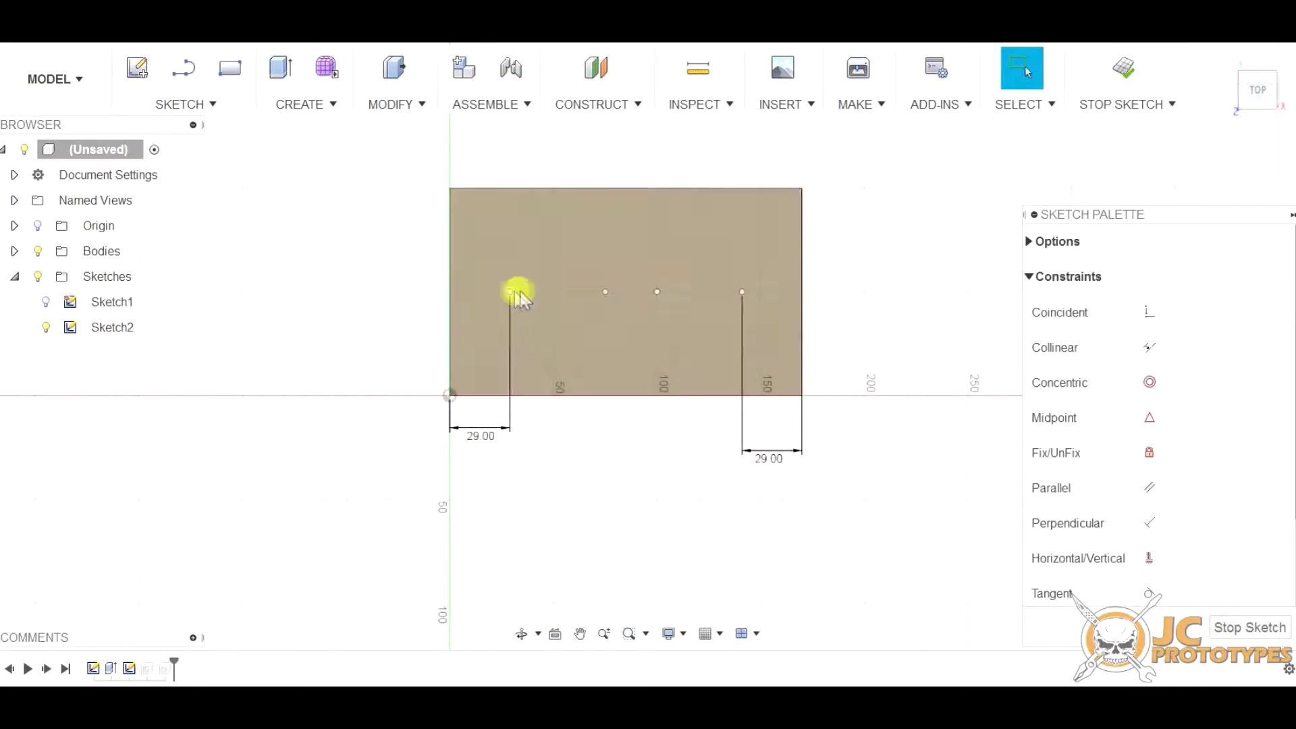
pyautogui.doubleClick(475, 432)
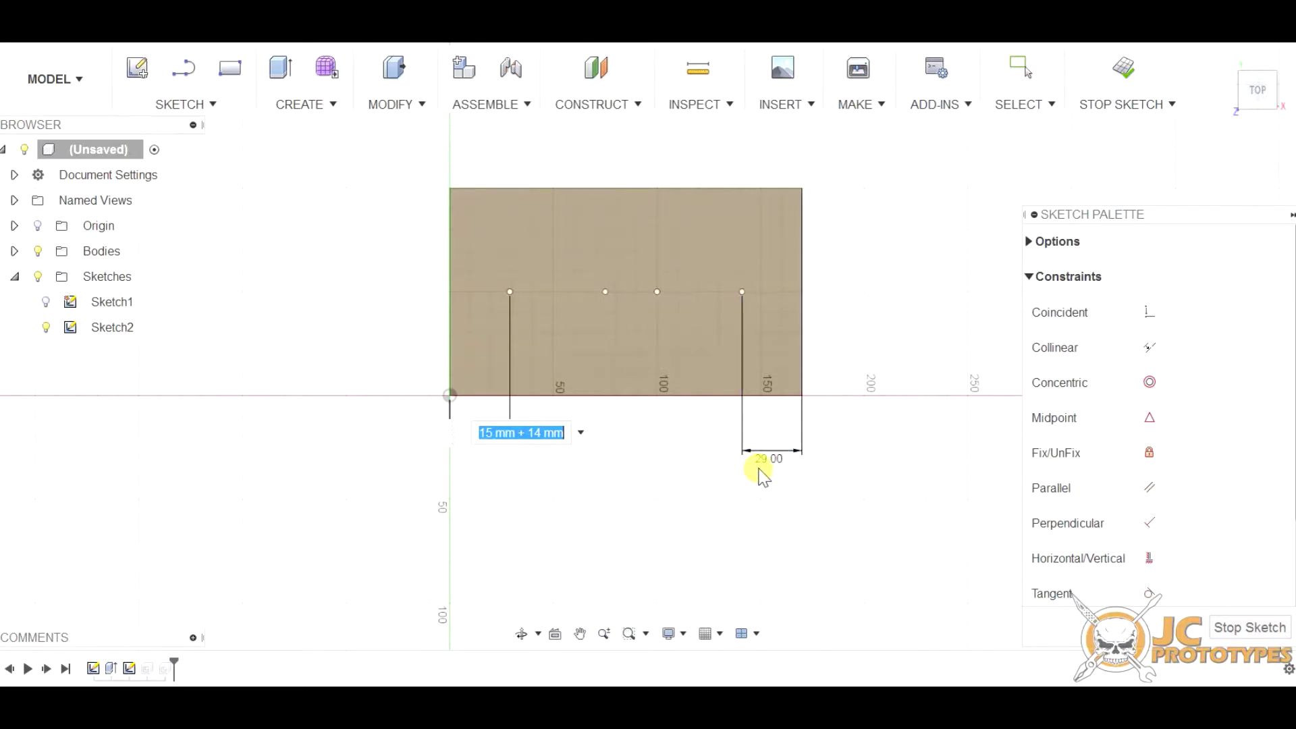
pyautogui.press('End')
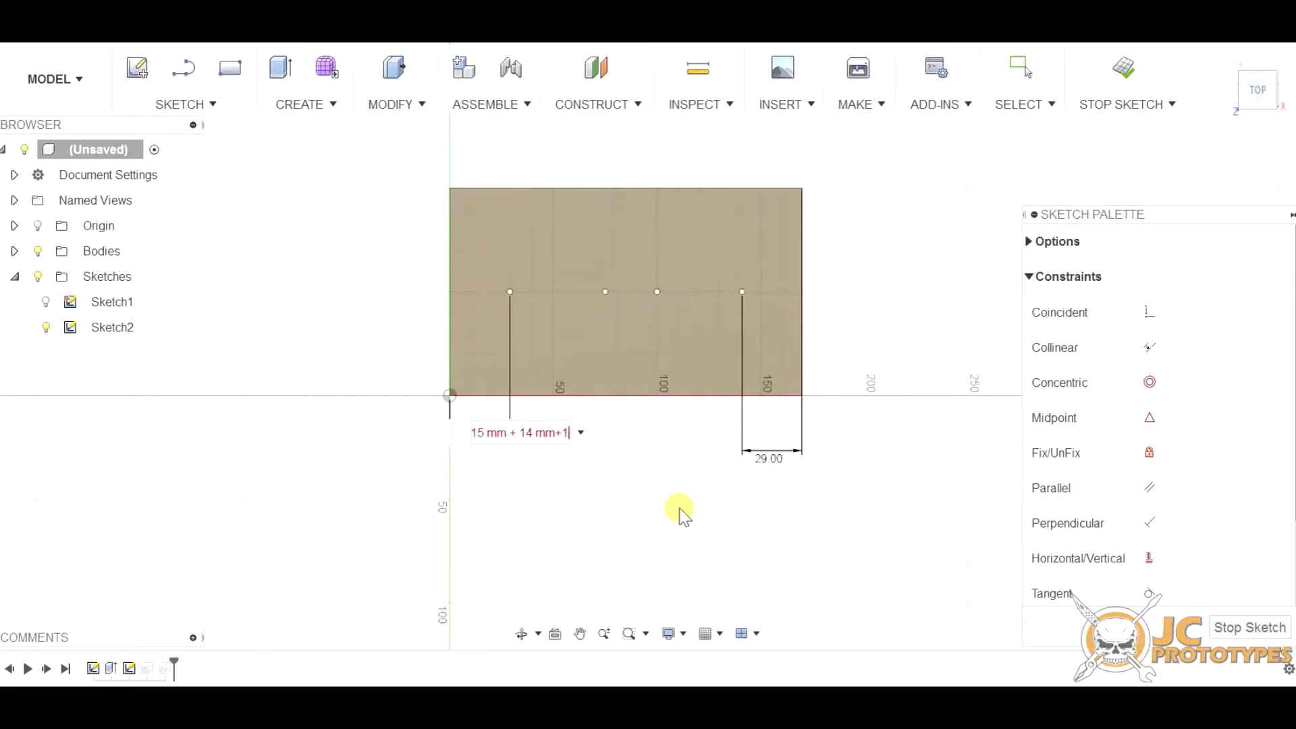
pyautogui.press('Return')
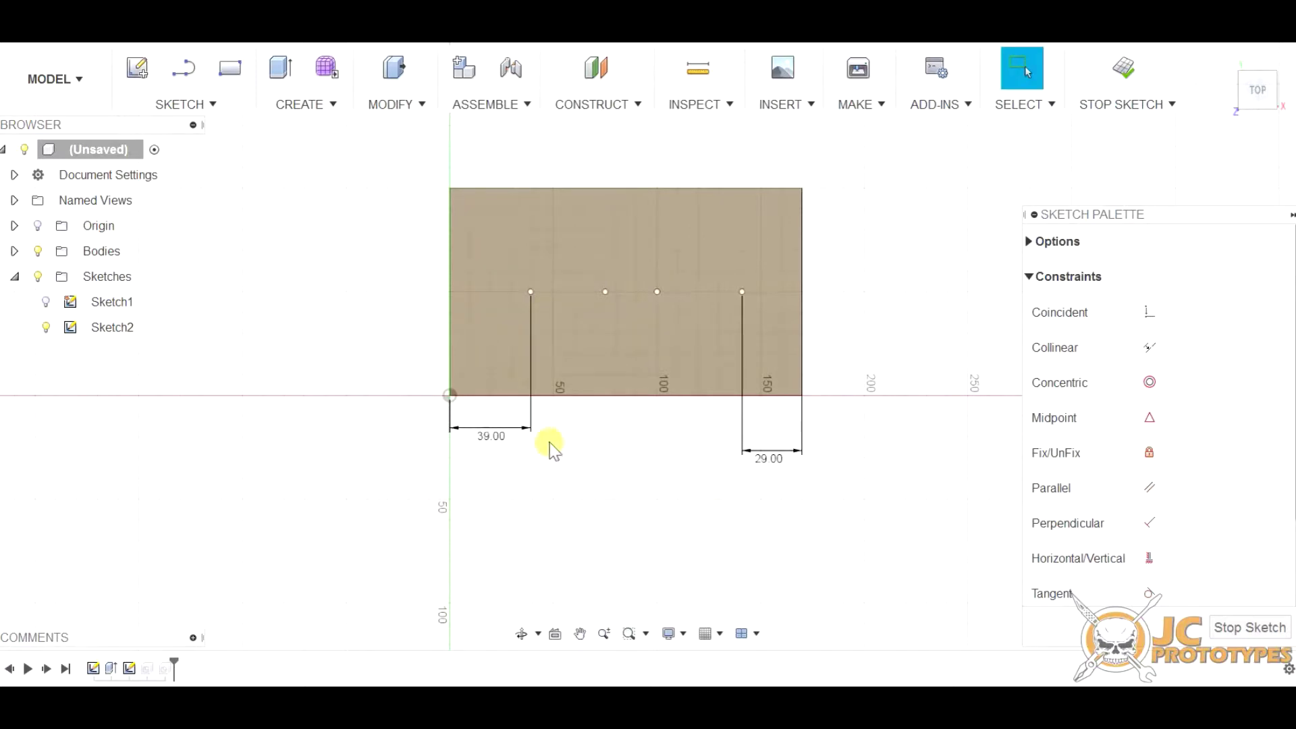
pyautogui.doubleClick(774, 458)
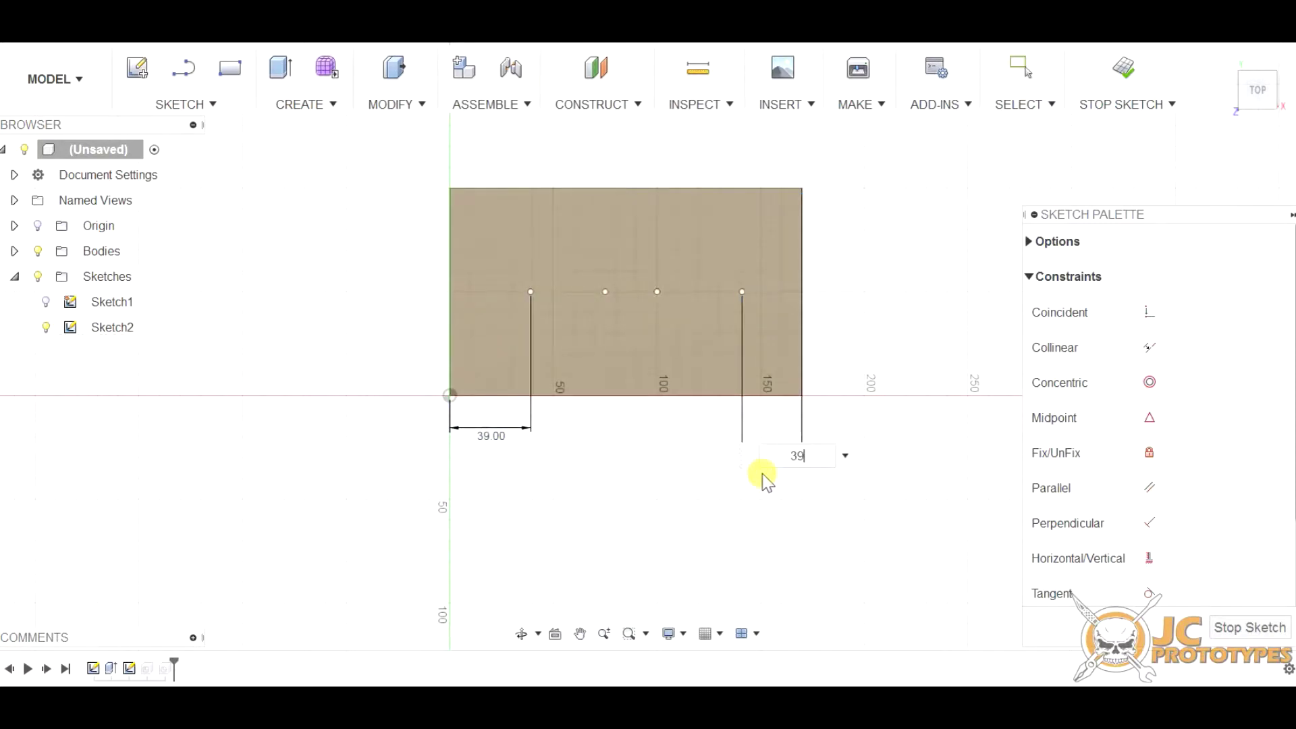
pyautogui.write('39')
pyautogui.press('Return')
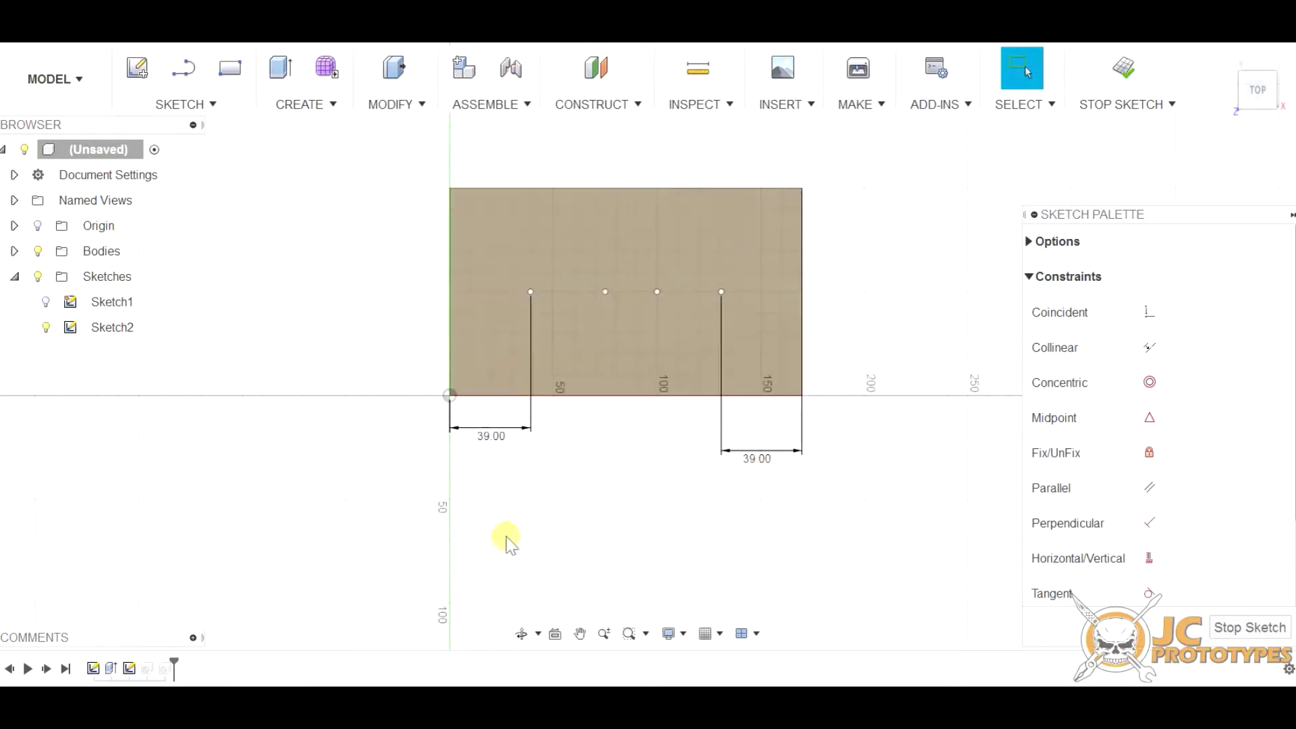
pyautogui.click(1253, 631)
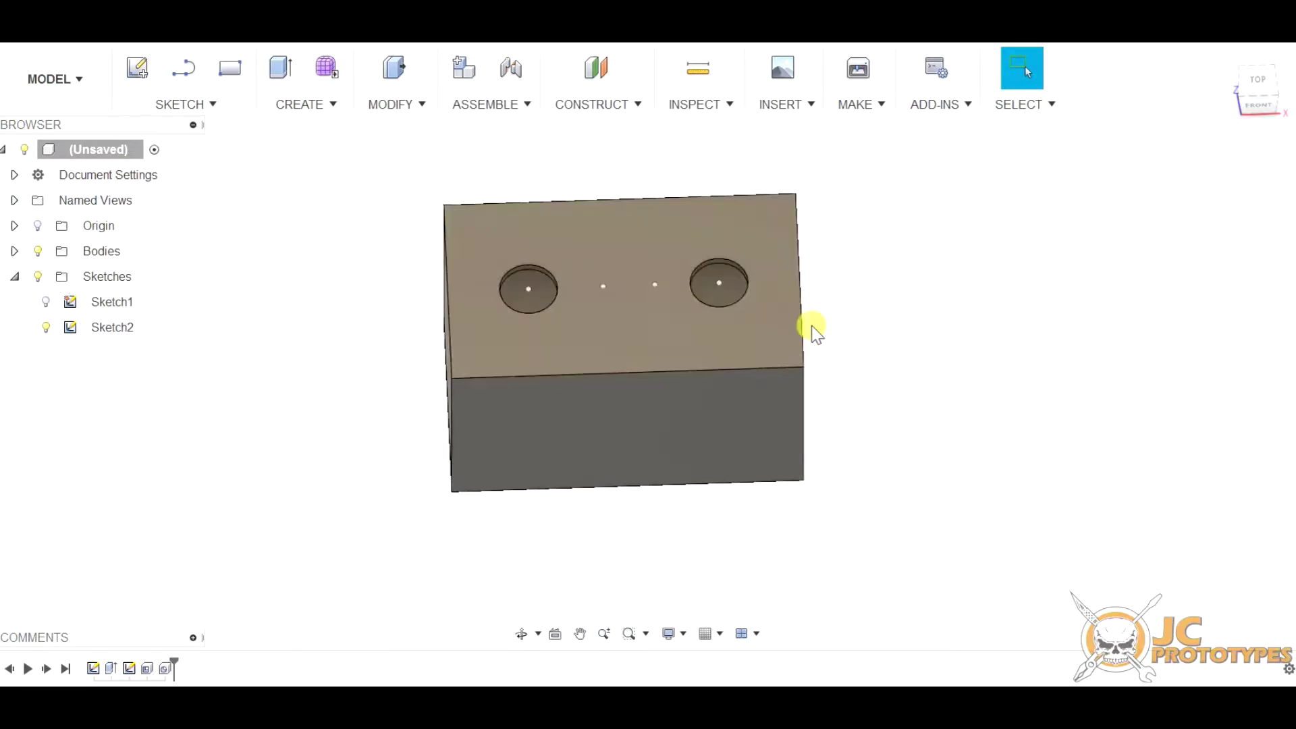
pyautogui.click(93, 668)
pyautogui.rightClick(94, 668)
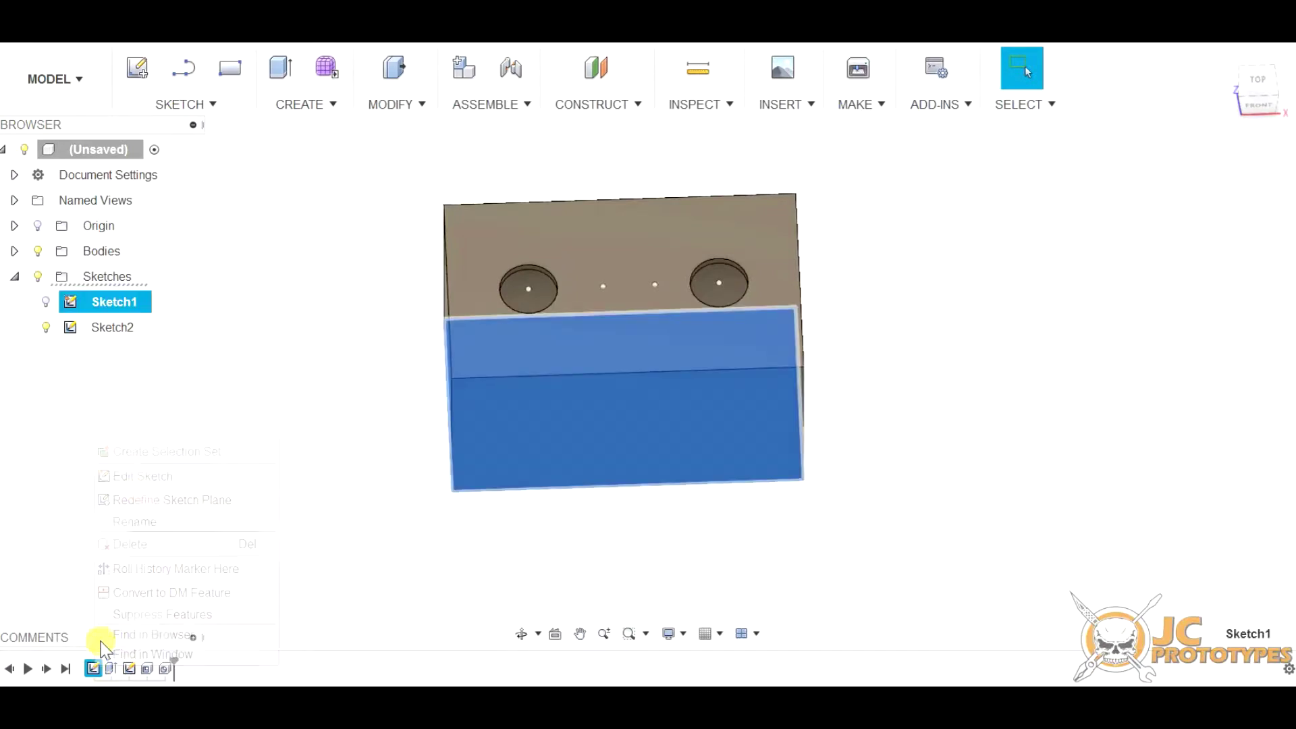
pyautogui.click(144, 474)
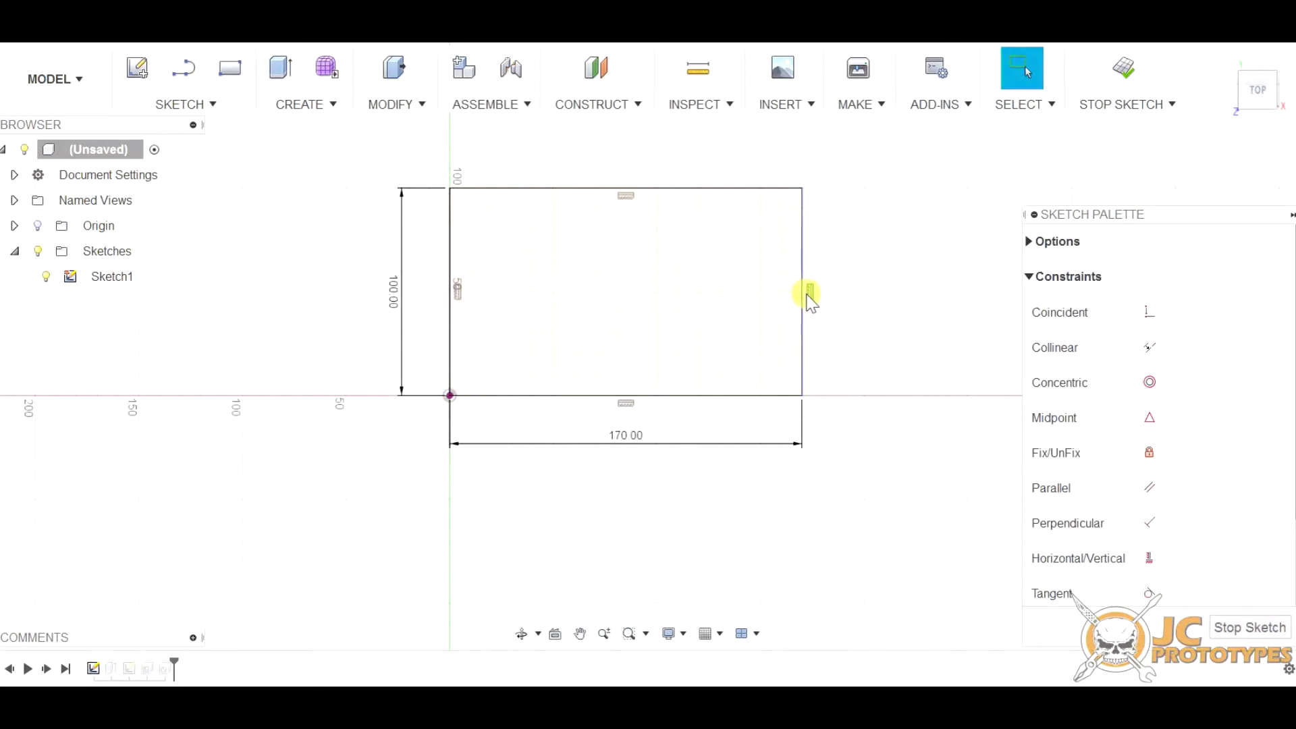
pyautogui.click(1250, 627)
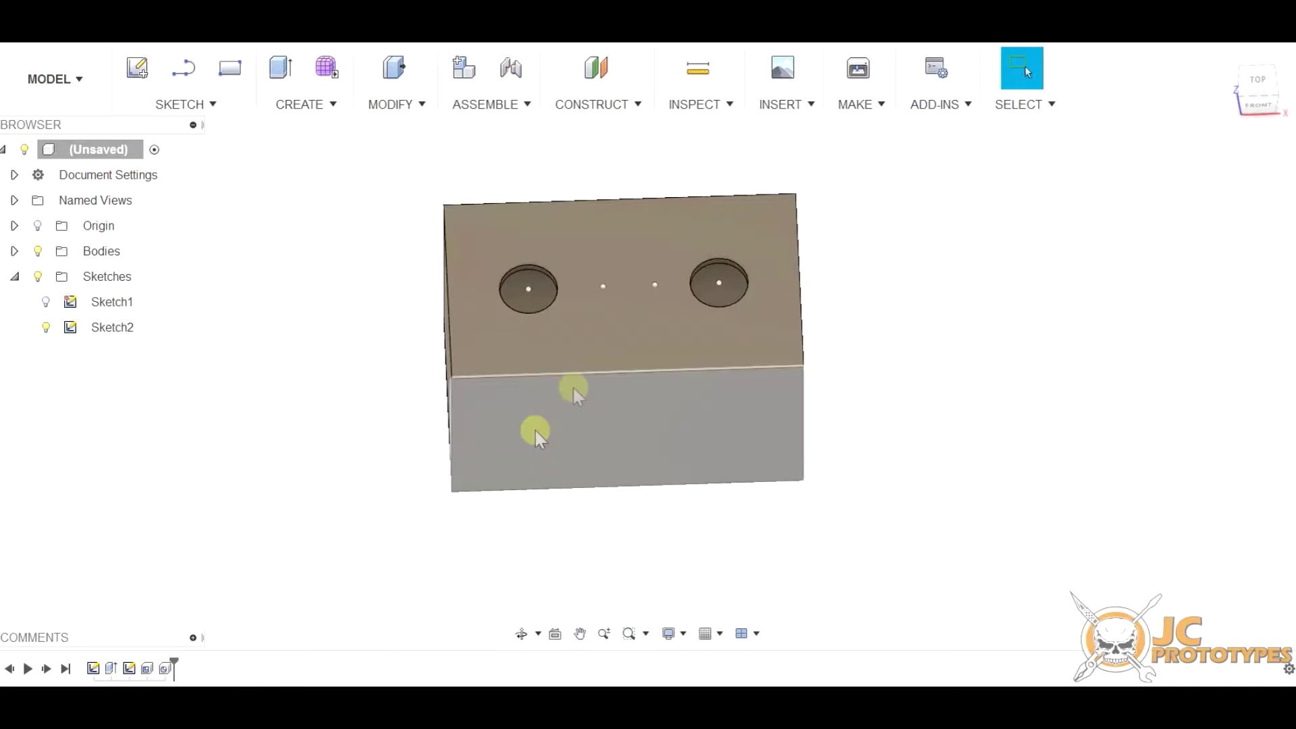
pyautogui.keyDown('shift'); pyautogui.moveTo(648, 362); pyautogui.dragTo(668, 342, button='middle'); pyautogui.keyUp('shift')
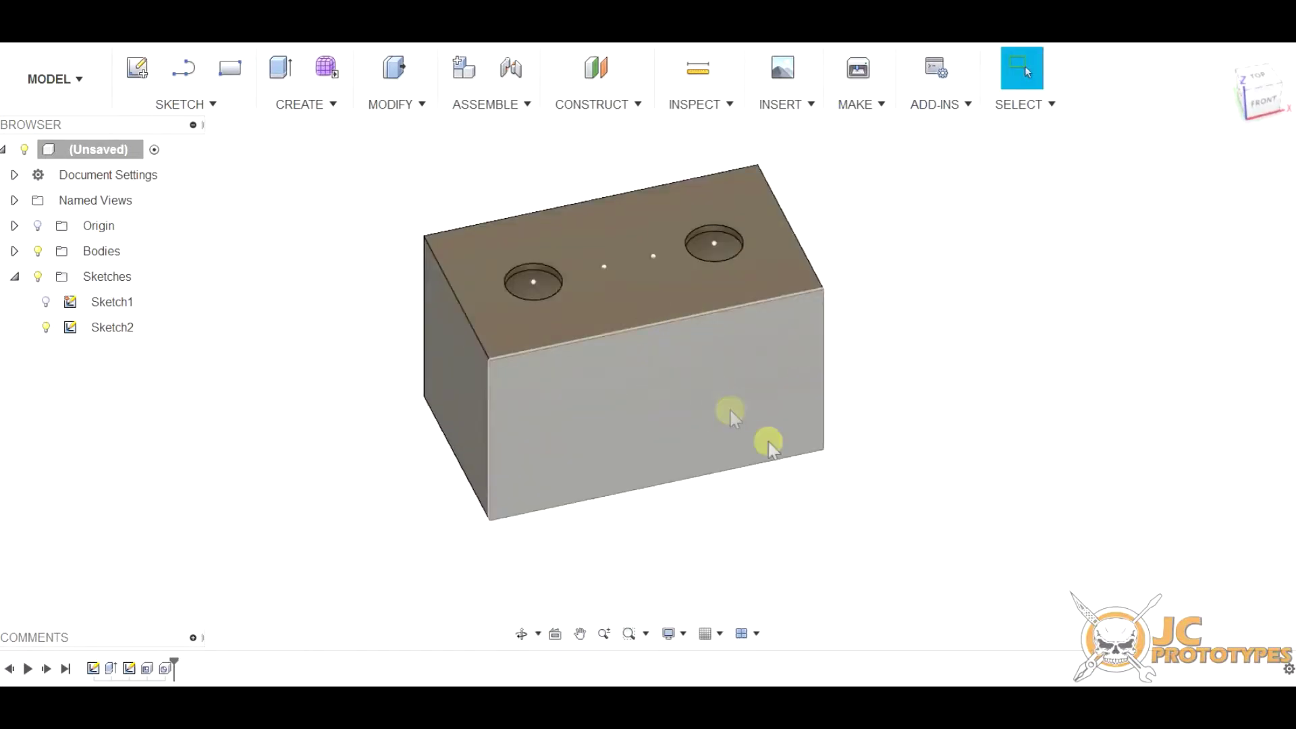
pyautogui.keyDown('shift'); pyautogui.moveTo(741, 286); pyautogui.dragTo(679, 338, button='middle'); pyautogui.keyUp('shift')
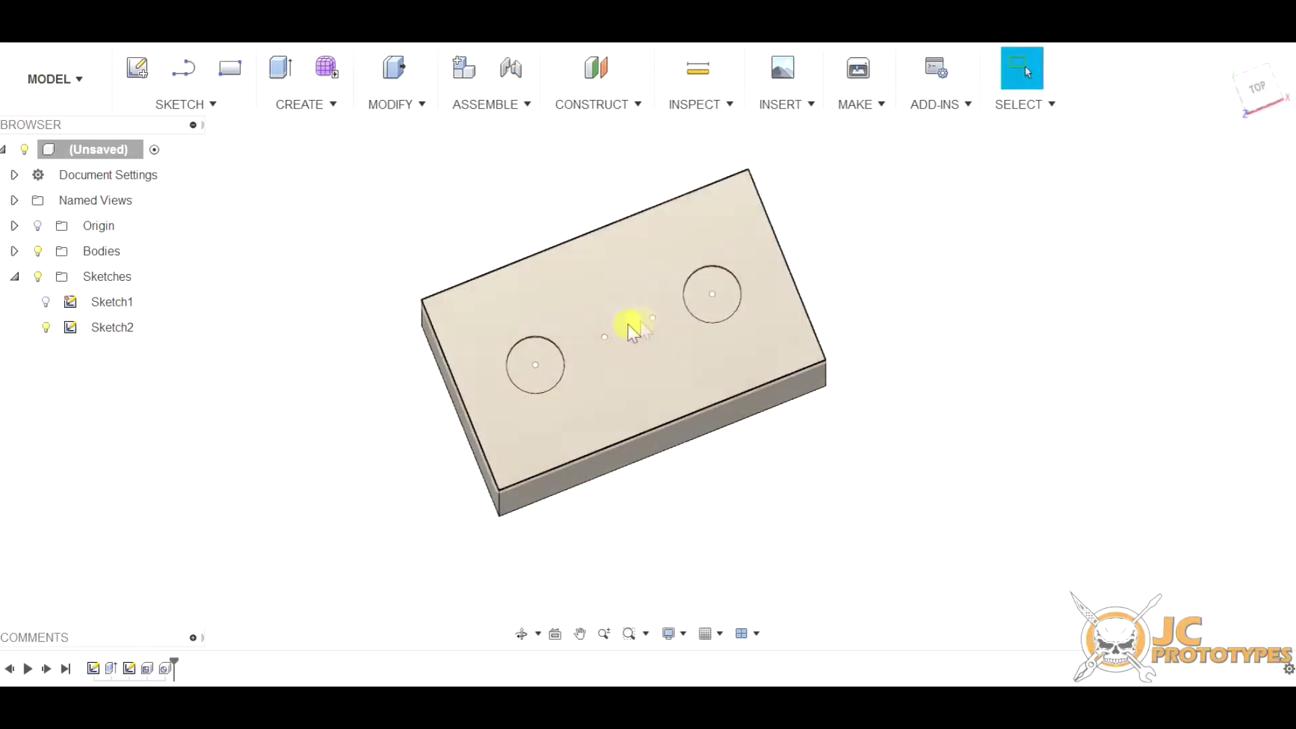
pyautogui.keyDown('shift'); pyautogui.moveTo(662, 356); pyautogui.dragTo(593, 269, button='middle'); pyautogui.keyUp('shift')
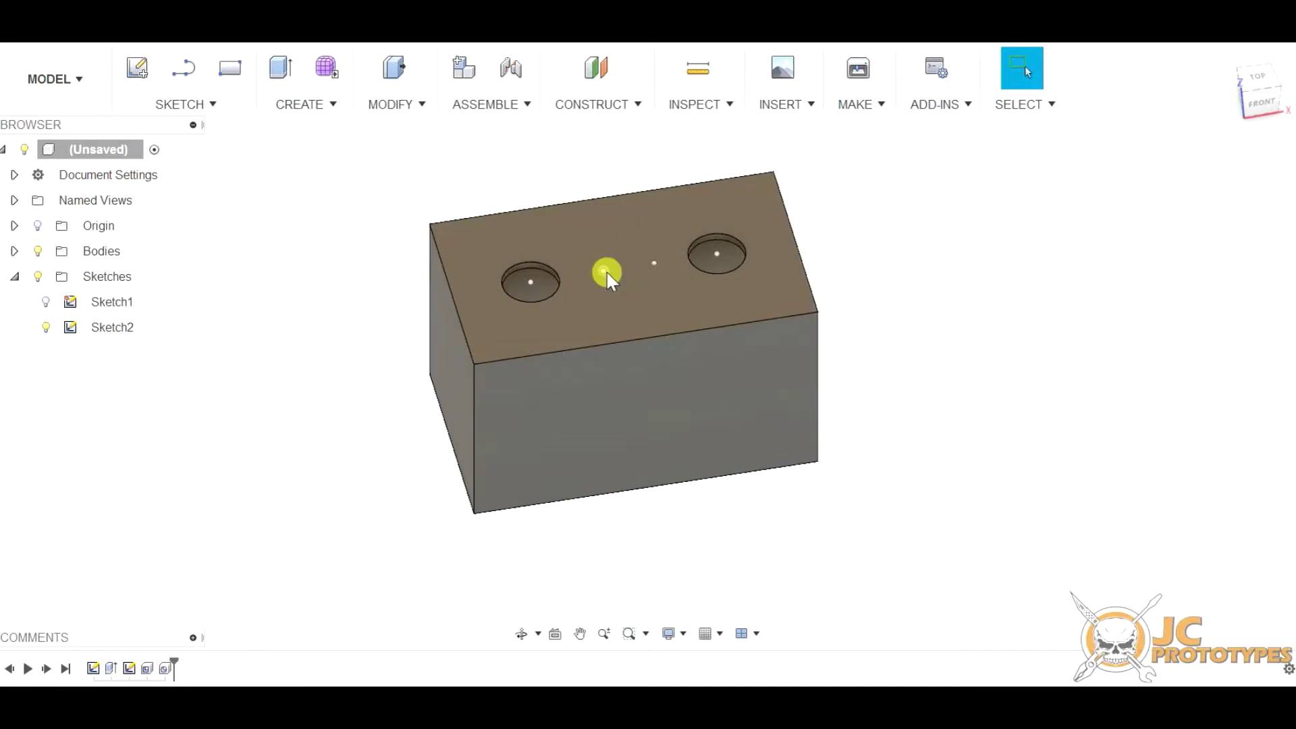
pyautogui.click(289, 105)
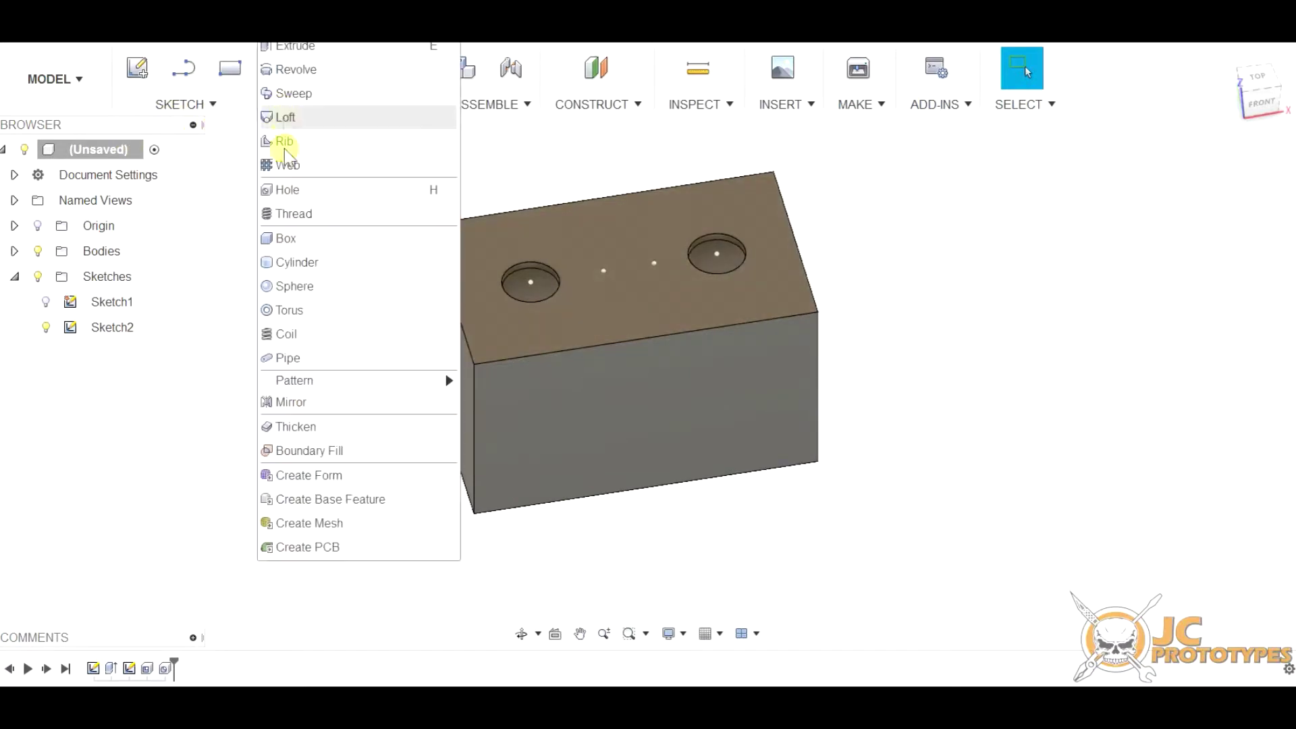
pyautogui.click(313, 191)
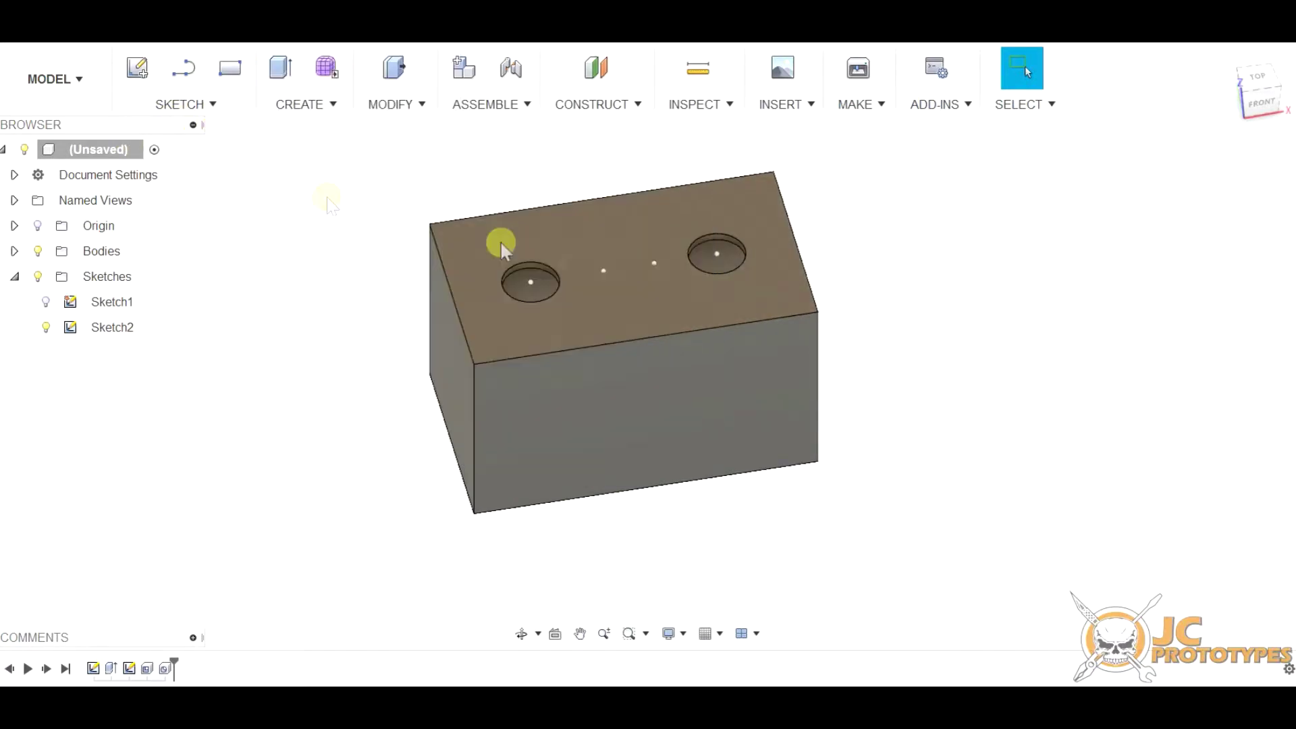
pyautogui.click(602, 270)
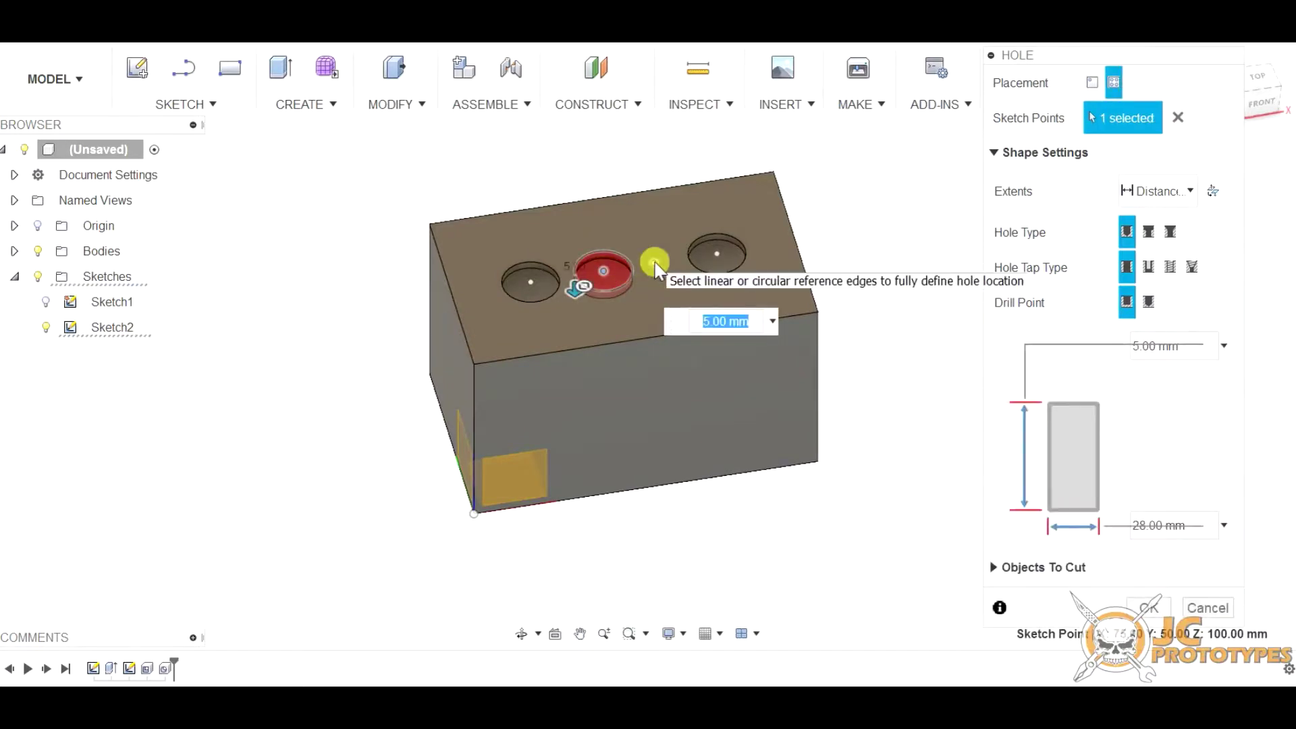
pyautogui.click(654, 263)
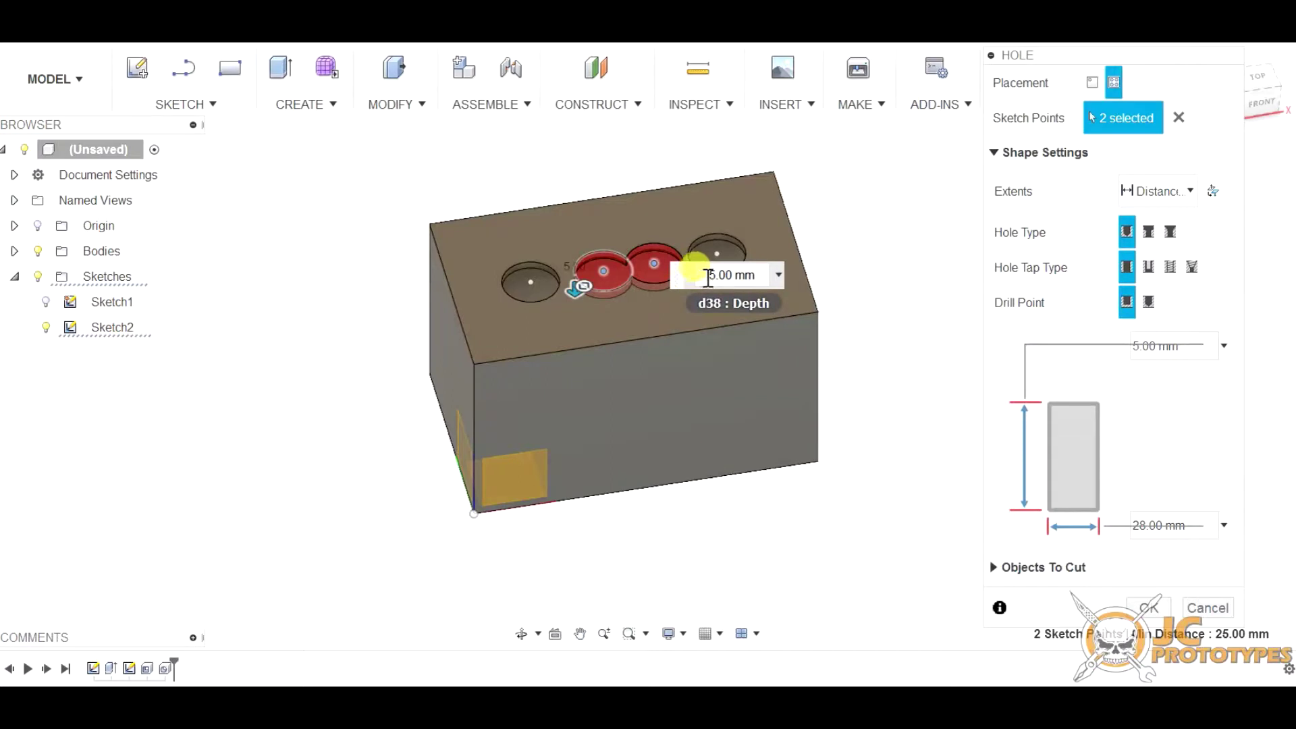
pyautogui.click(1194, 606)
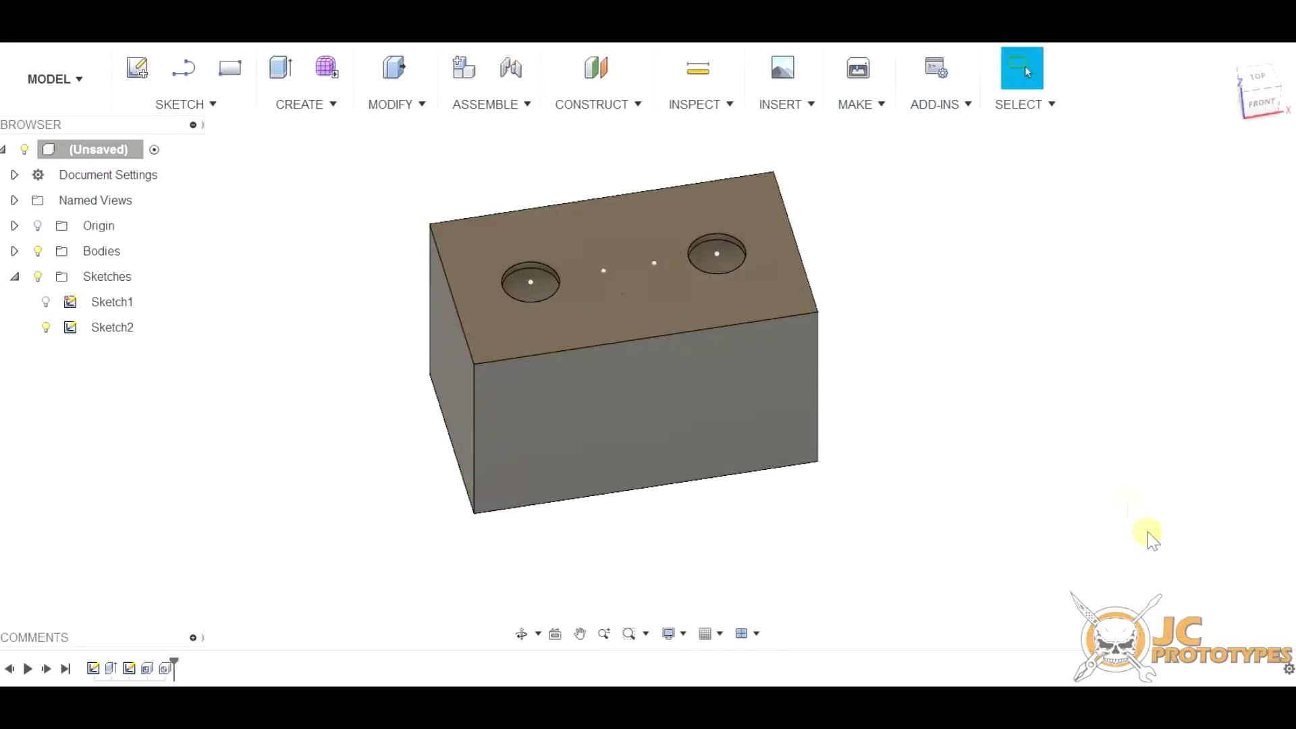
pyautogui.click(601, 269)
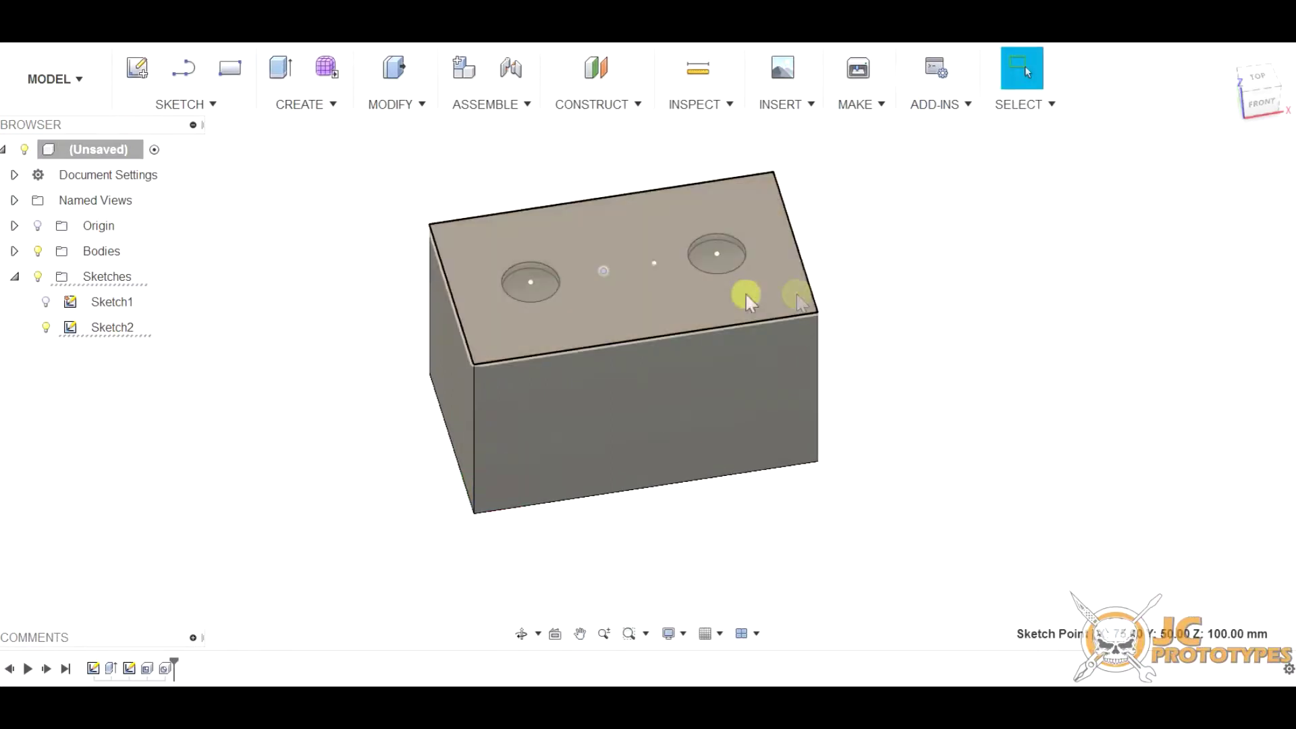
# Cut 5 mm holes at the two inner sketch points on the top face.
pyautogui.click(322, 108)
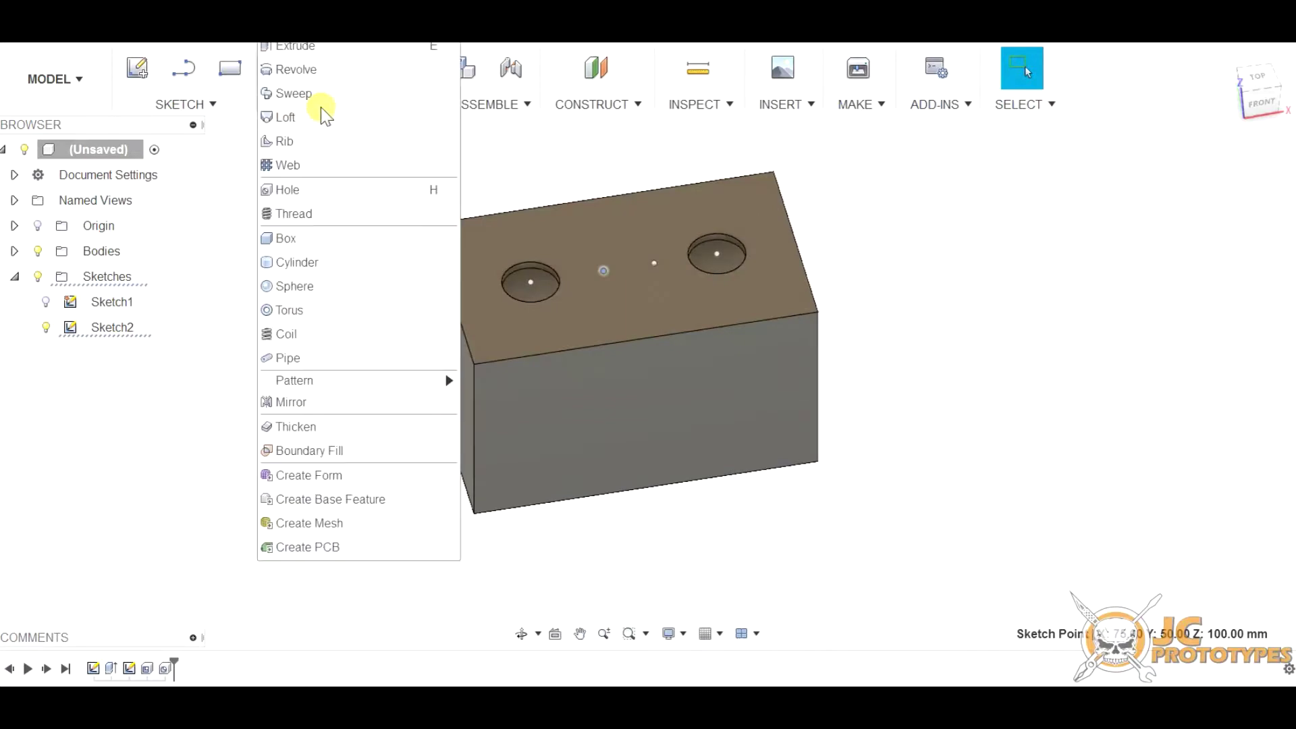
pyautogui.click(305, 193)
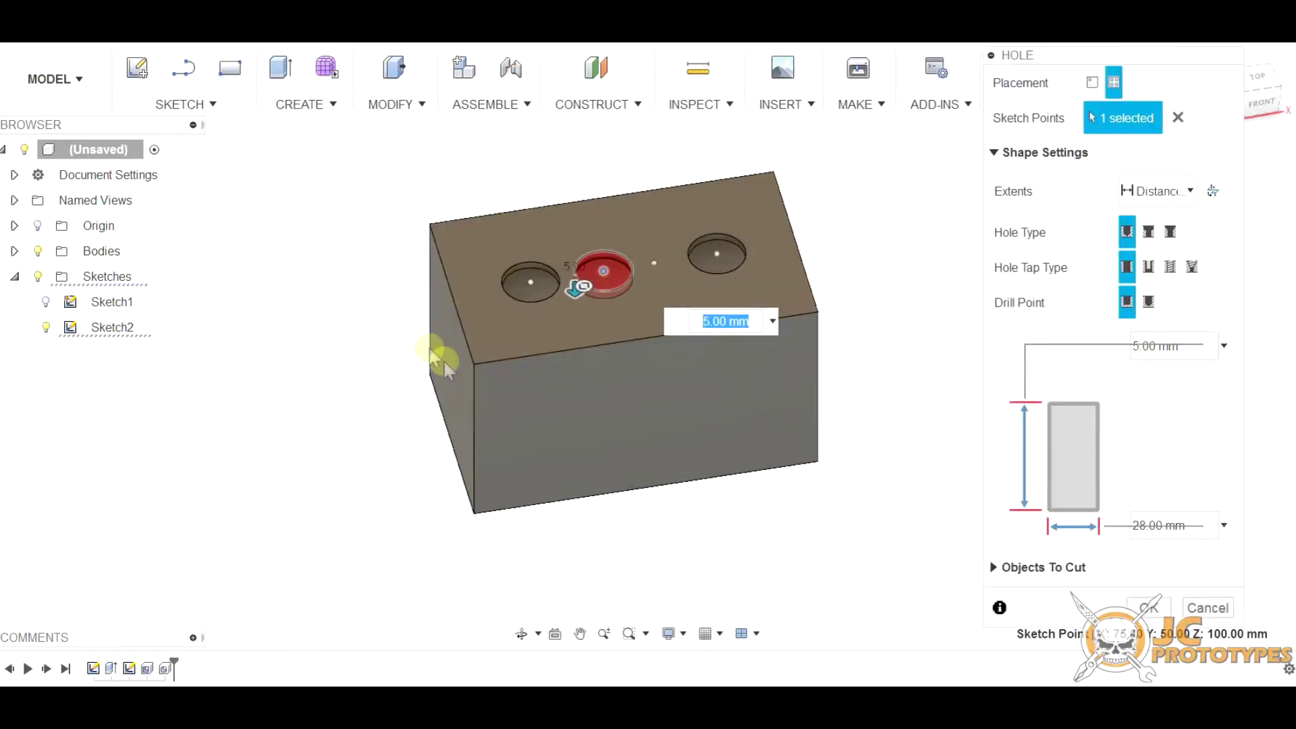
pyautogui.click(581, 294)
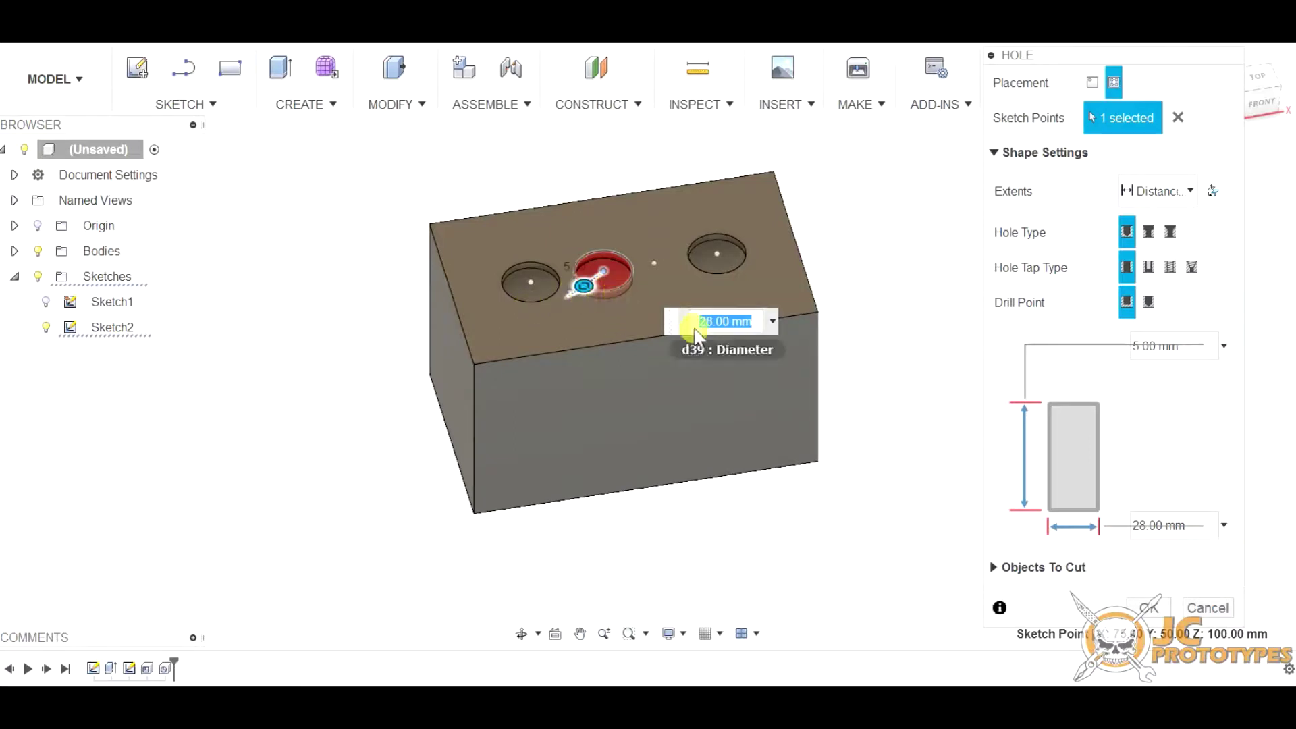
pyautogui.write('5')
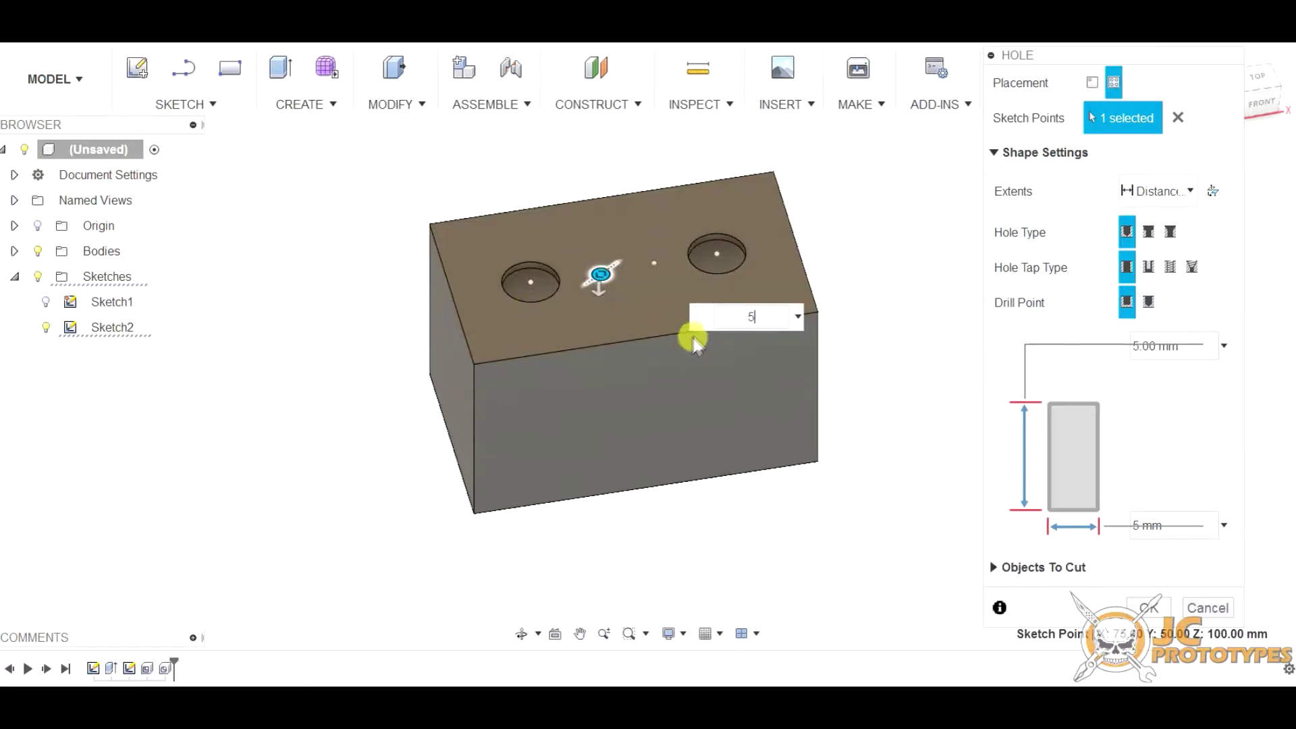
pyautogui.click(652, 265)
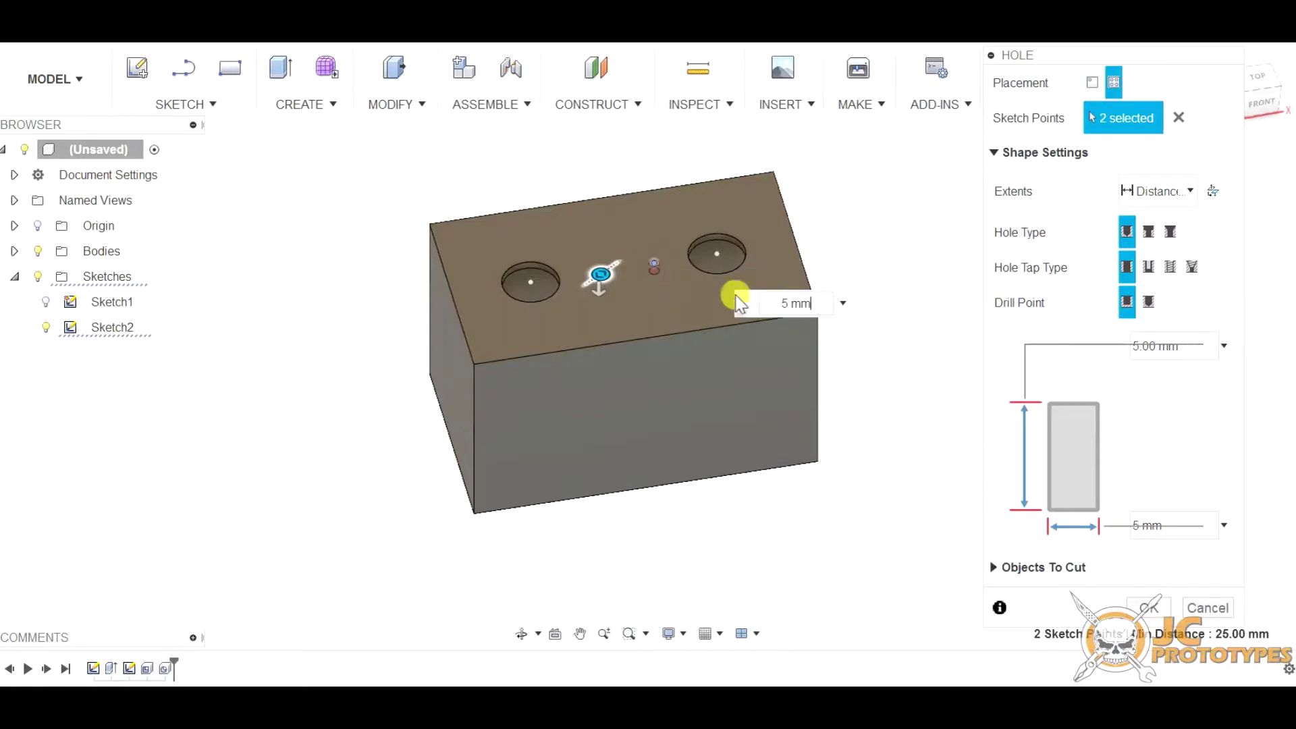
pyautogui.click(658, 265)
pyautogui.click(653, 267)
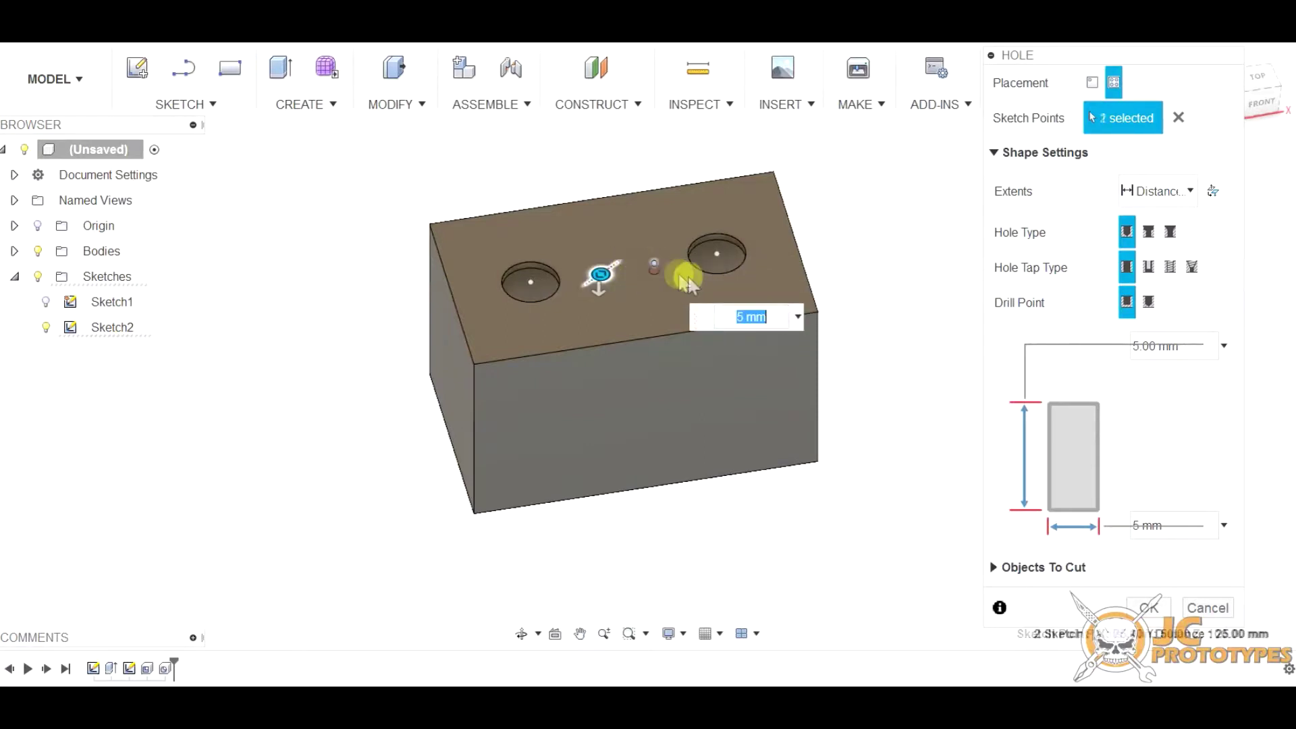
pyautogui.keyDown('shift'); pyautogui.moveTo(868, 220); pyautogui.dragTo(853, 261, button='middle'); pyautogui.keyUp('shift')
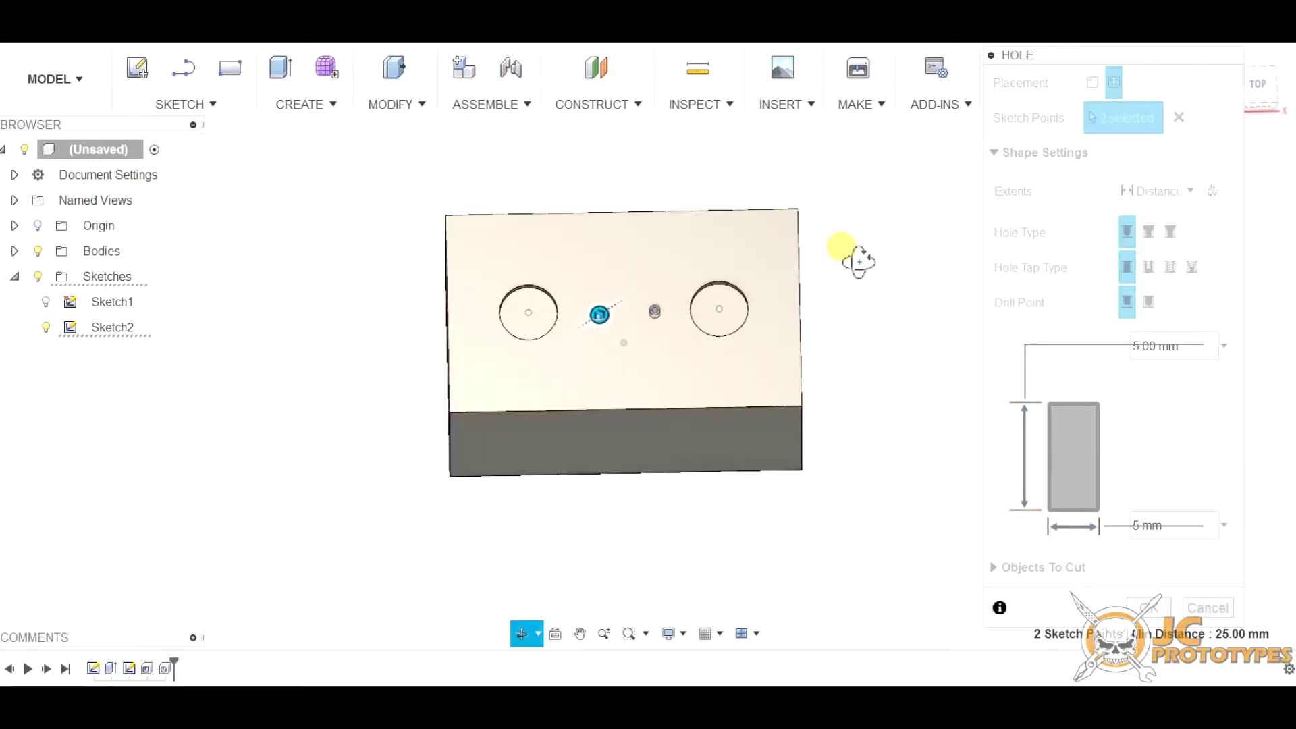
pyautogui.scroll(5, 665, 317)
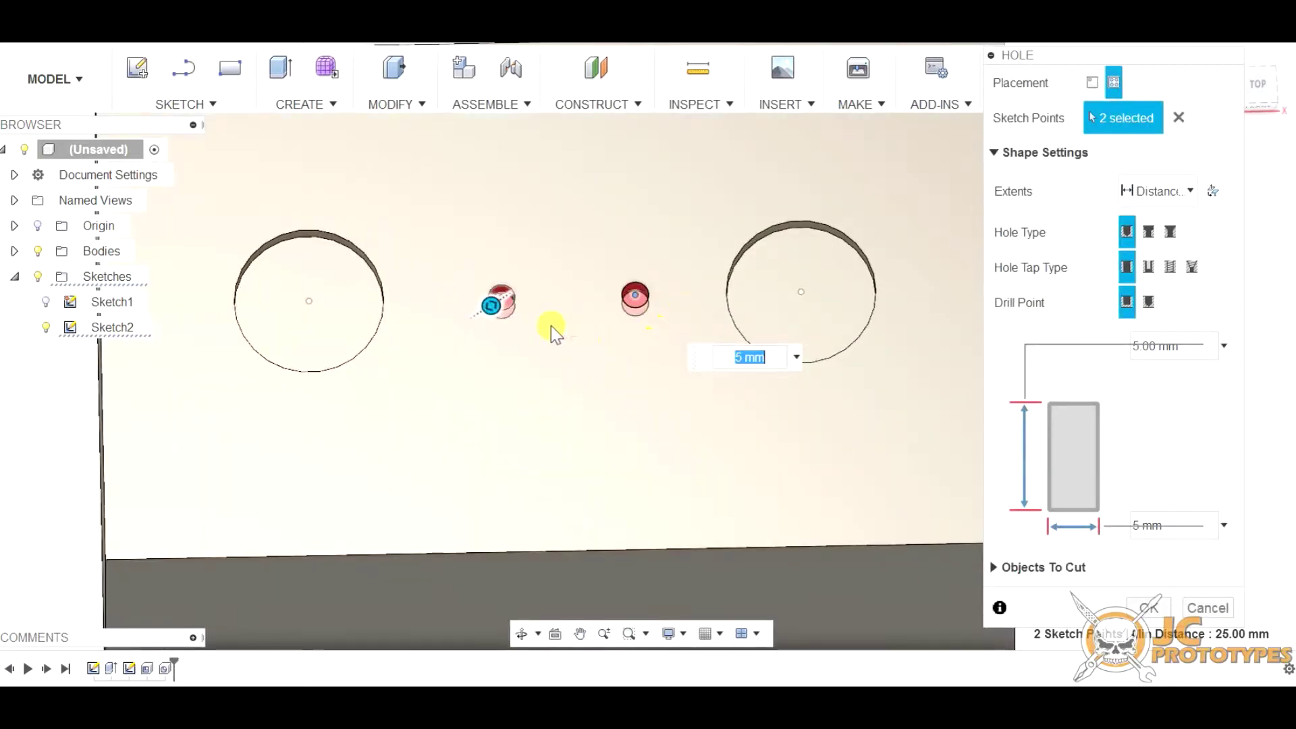
pyautogui.click(1148, 609)
# Hide Sketch2's points in the browser.
pyautogui.scroll(-4, 1282, 223)
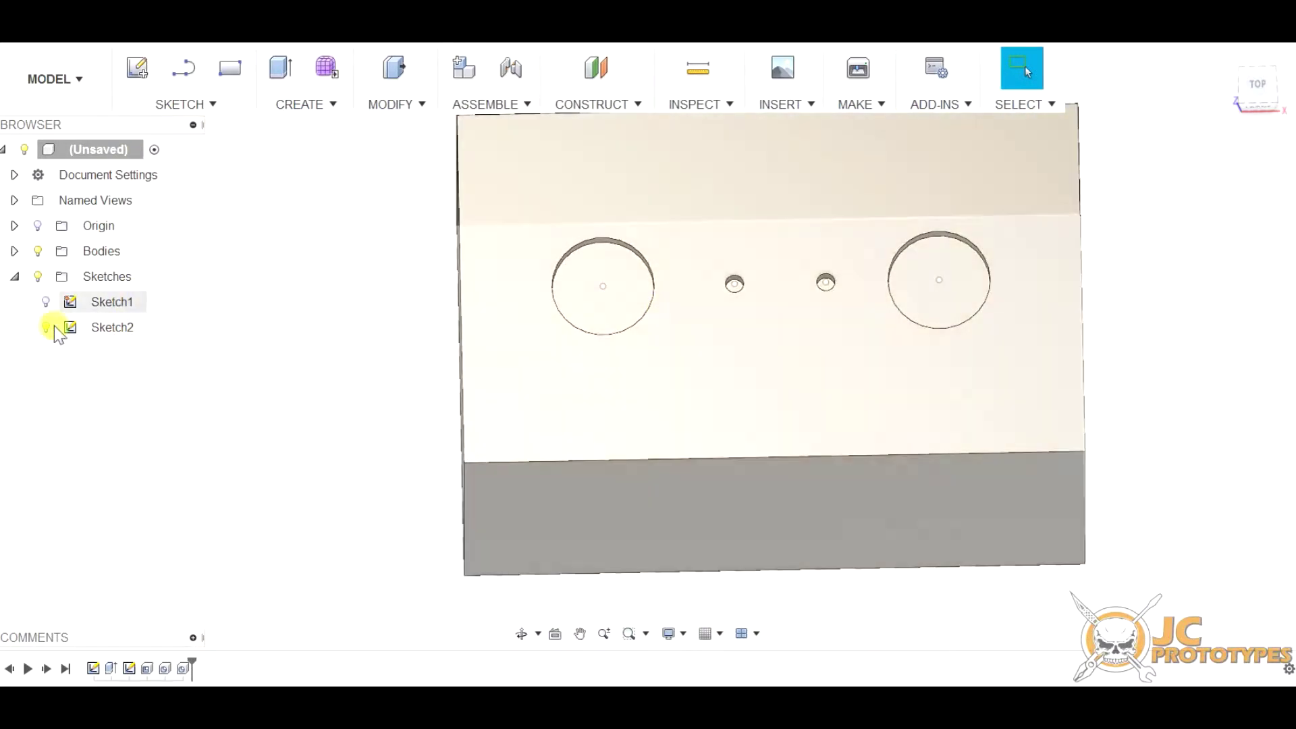
pyautogui.click(46, 329)
pyautogui.scroll(-2, 290, 338)
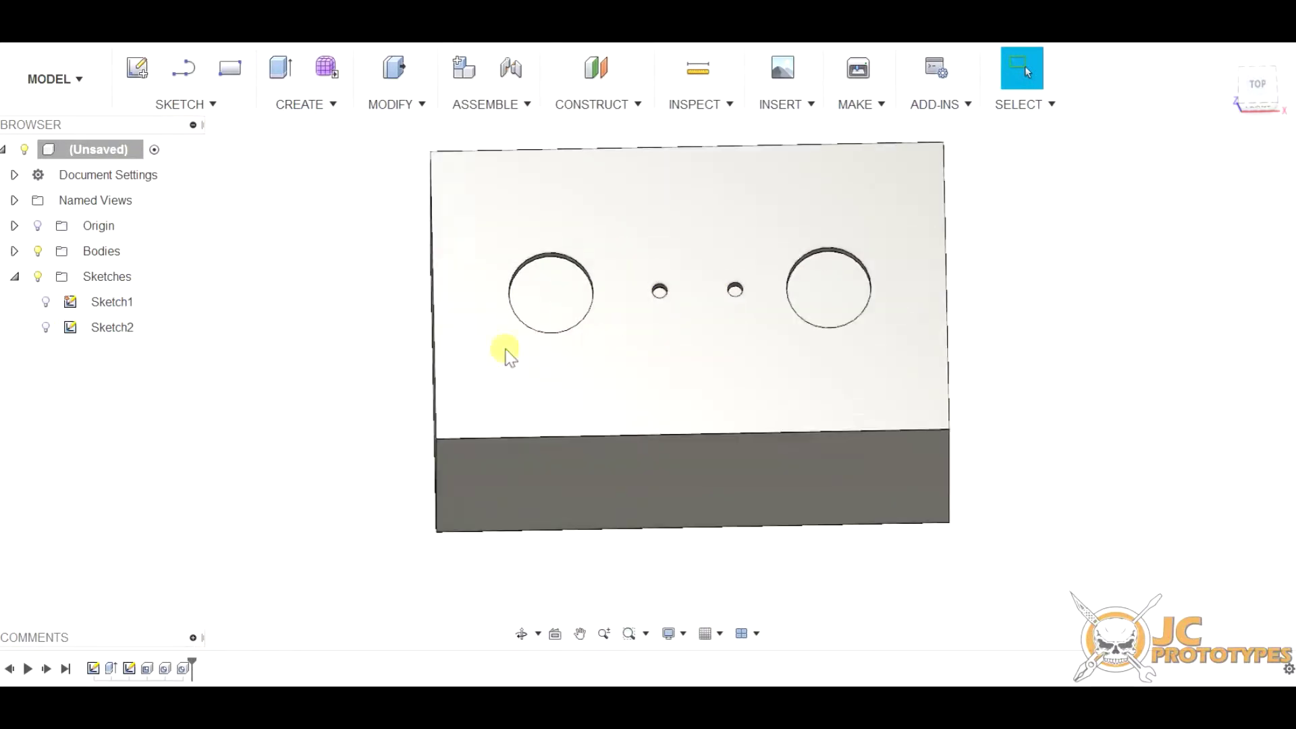
# Orbit to an angled view, then switch to the FRONT view of the block.
pyautogui.keyDown('shift'); pyautogui.moveTo(1033, 317); pyautogui.dragTo(836, 280, button='middle'); pyautogui.keyUp('shift')
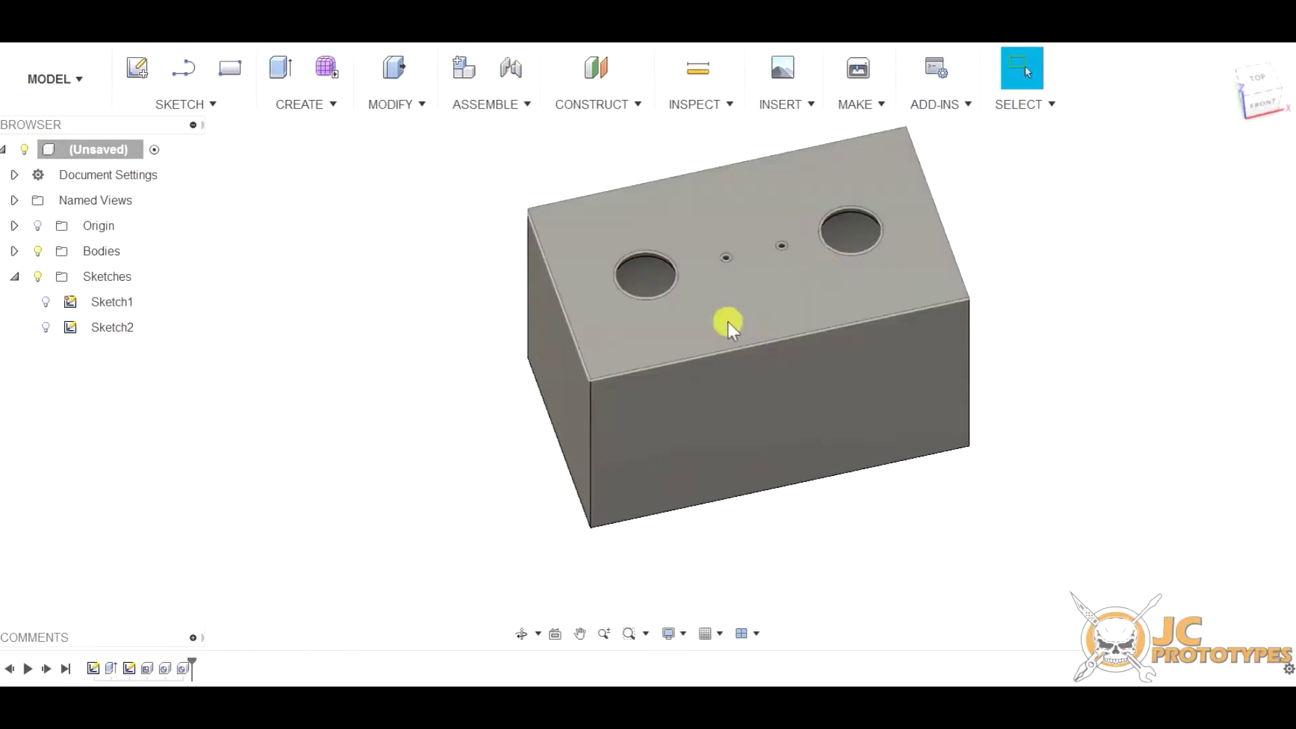
pyautogui.click(745, 367)
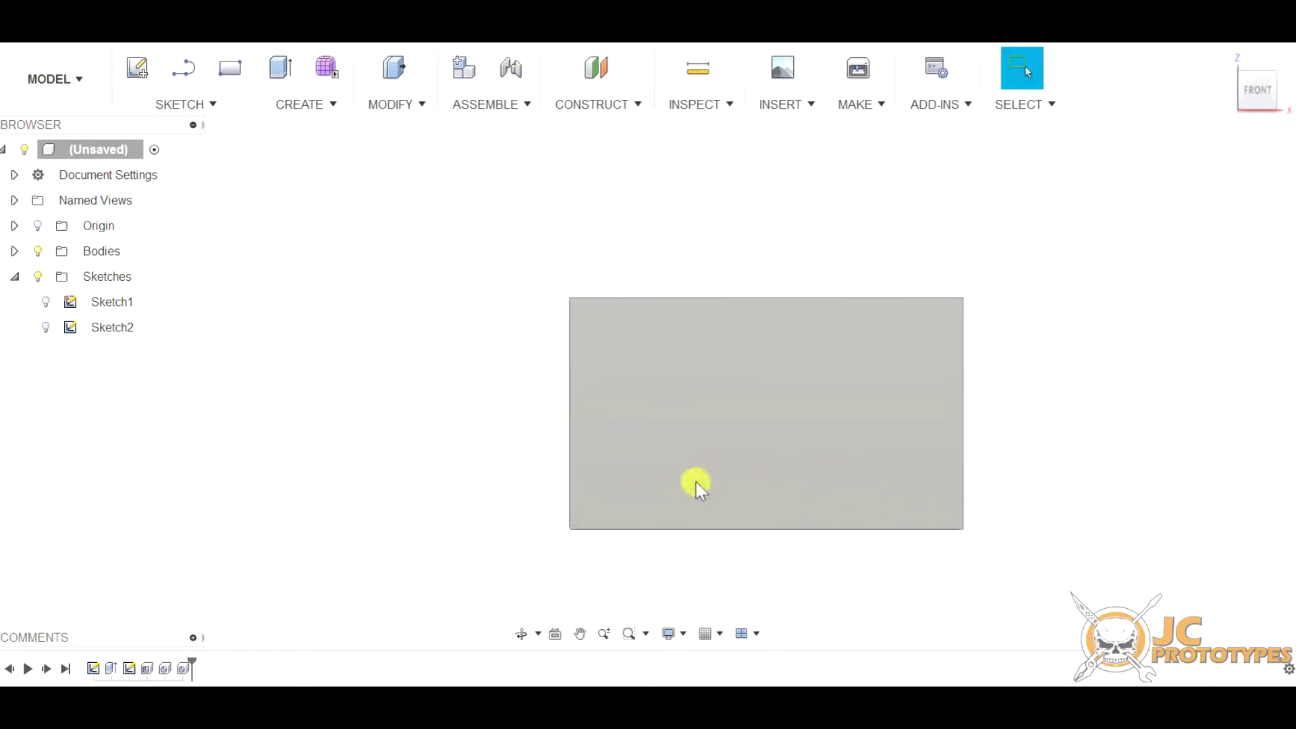
# Start a sketch on the front face and place three points in a row near the bottom.
pyautogui.click(695, 443)
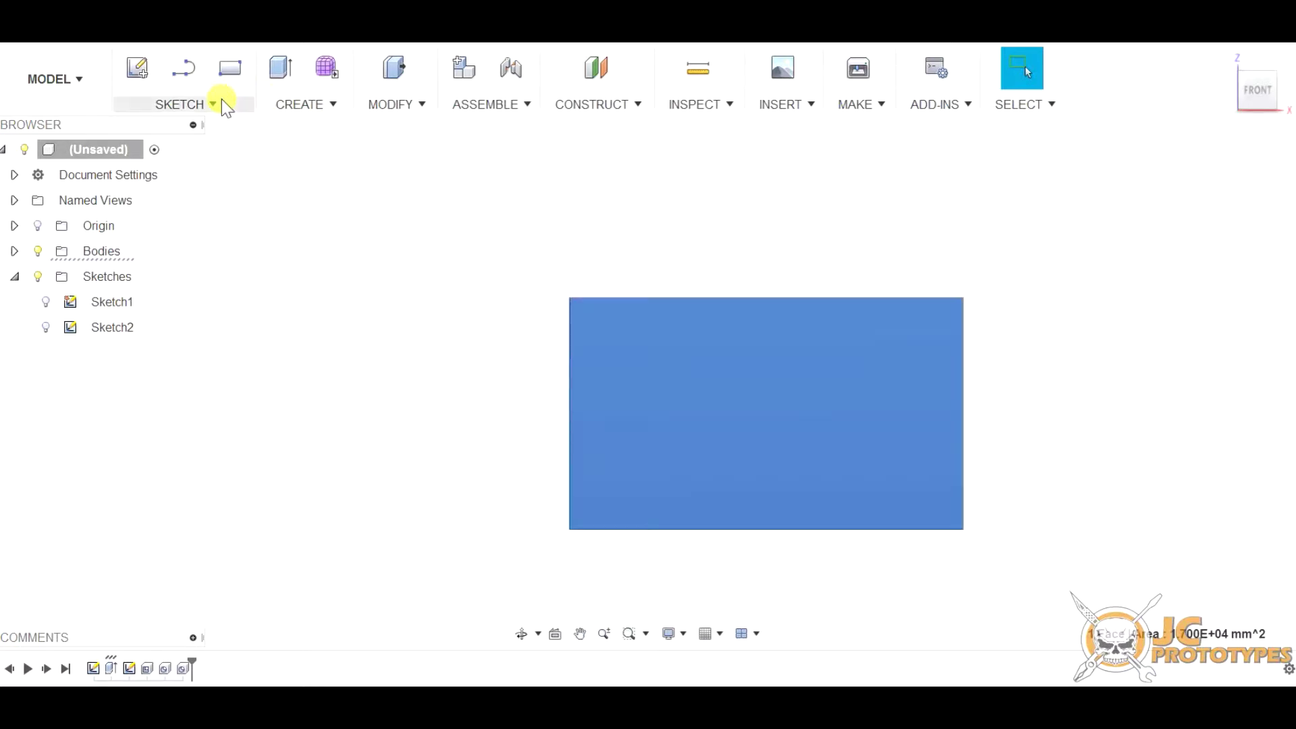
pyautogui.click(222, 101)
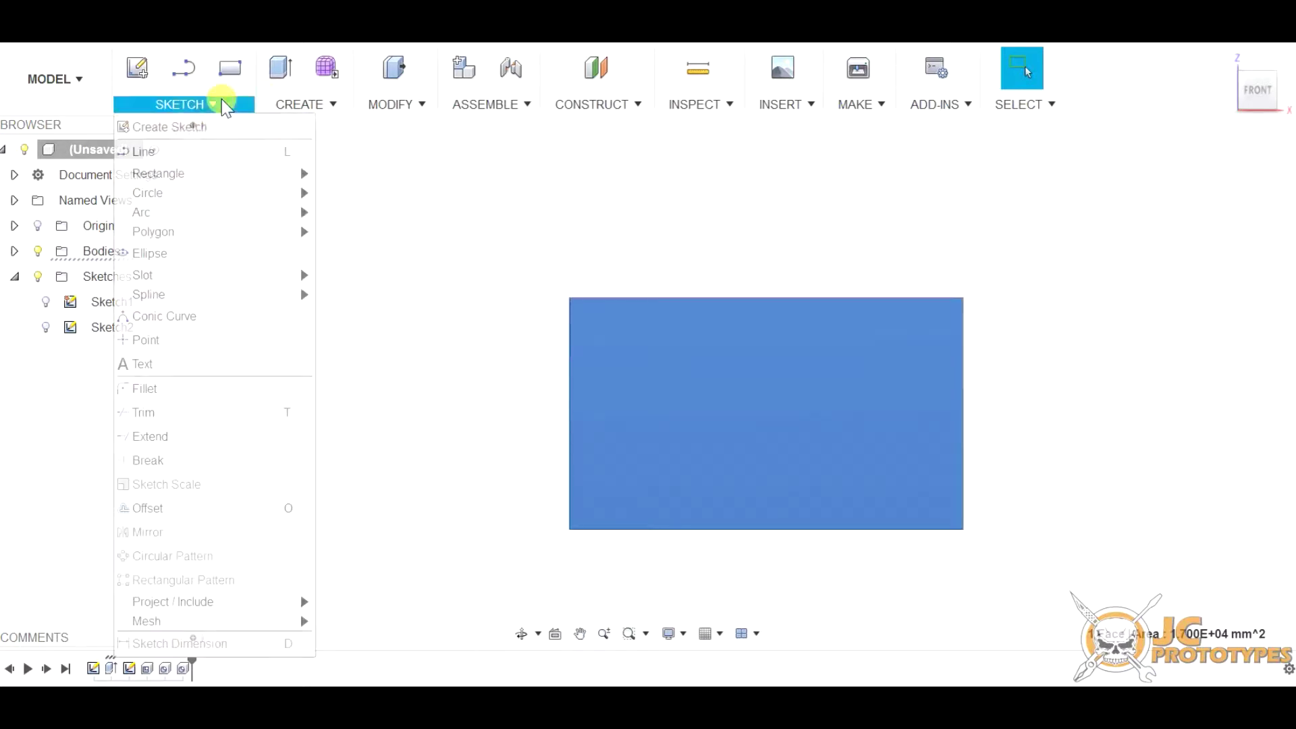
pyautogui.click(196, 340)
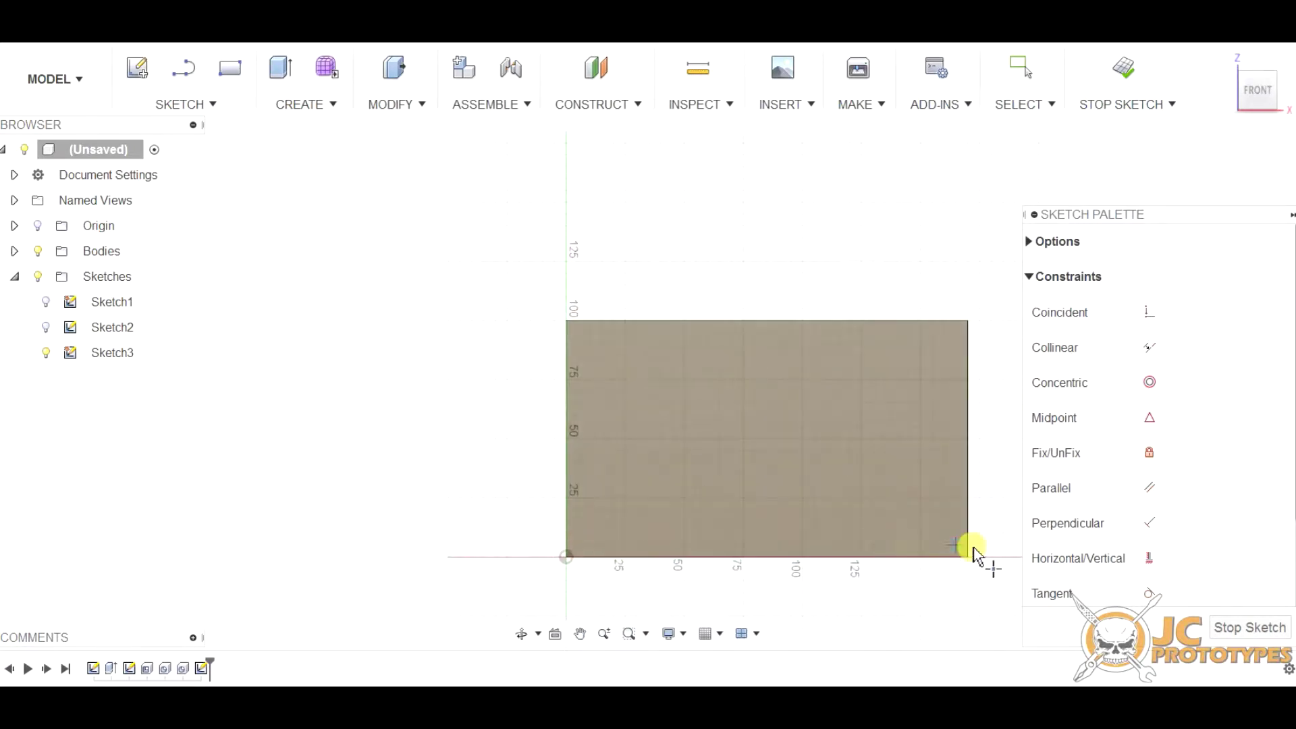
pyautogui.scroll(3, 783, 540)
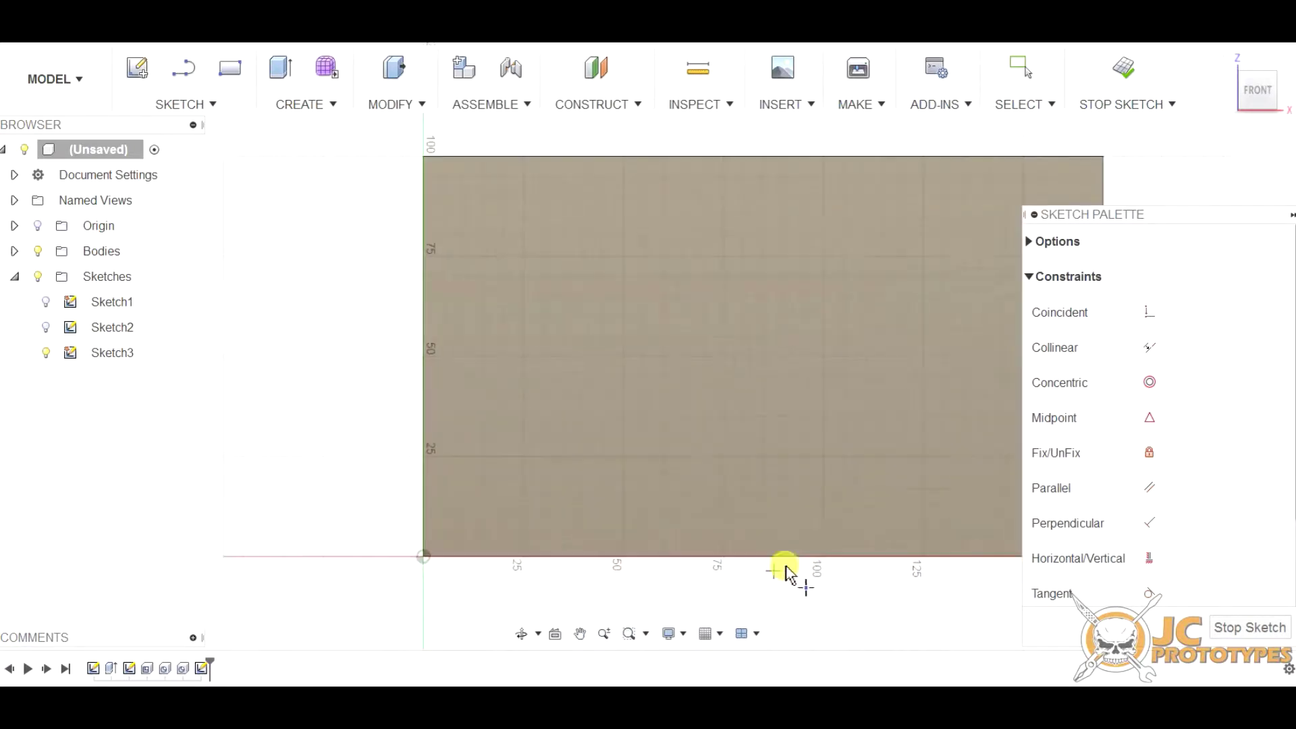
pyautogui.scroll(1, 796, 525)
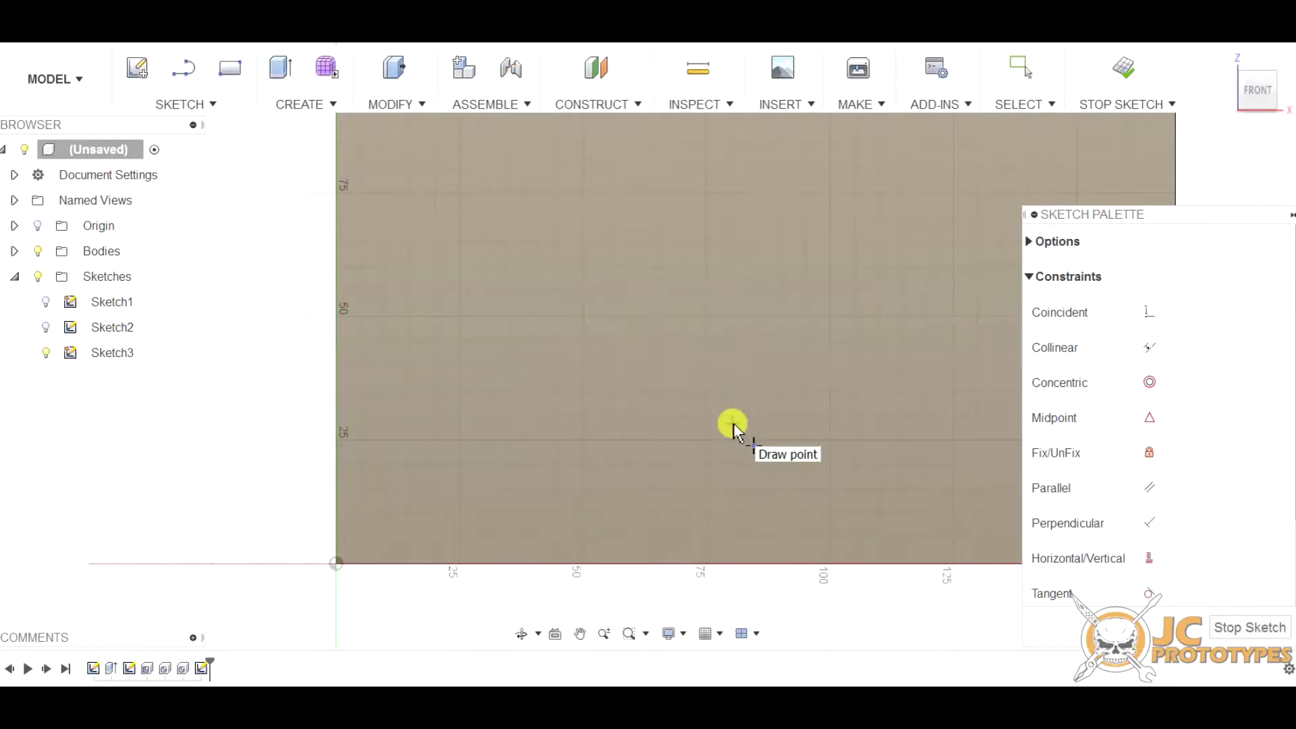
pyautogui.click(756, 502)
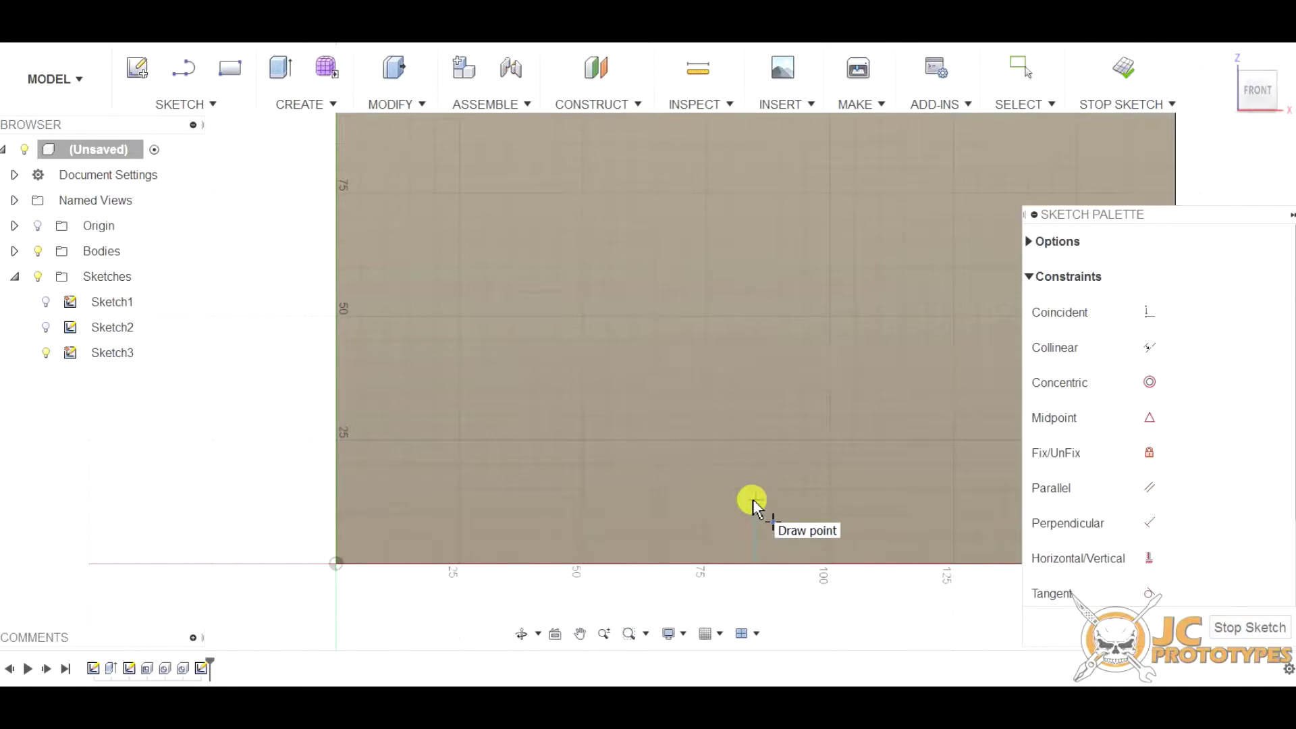
pyautogui.scroll(-1, 492, 511)
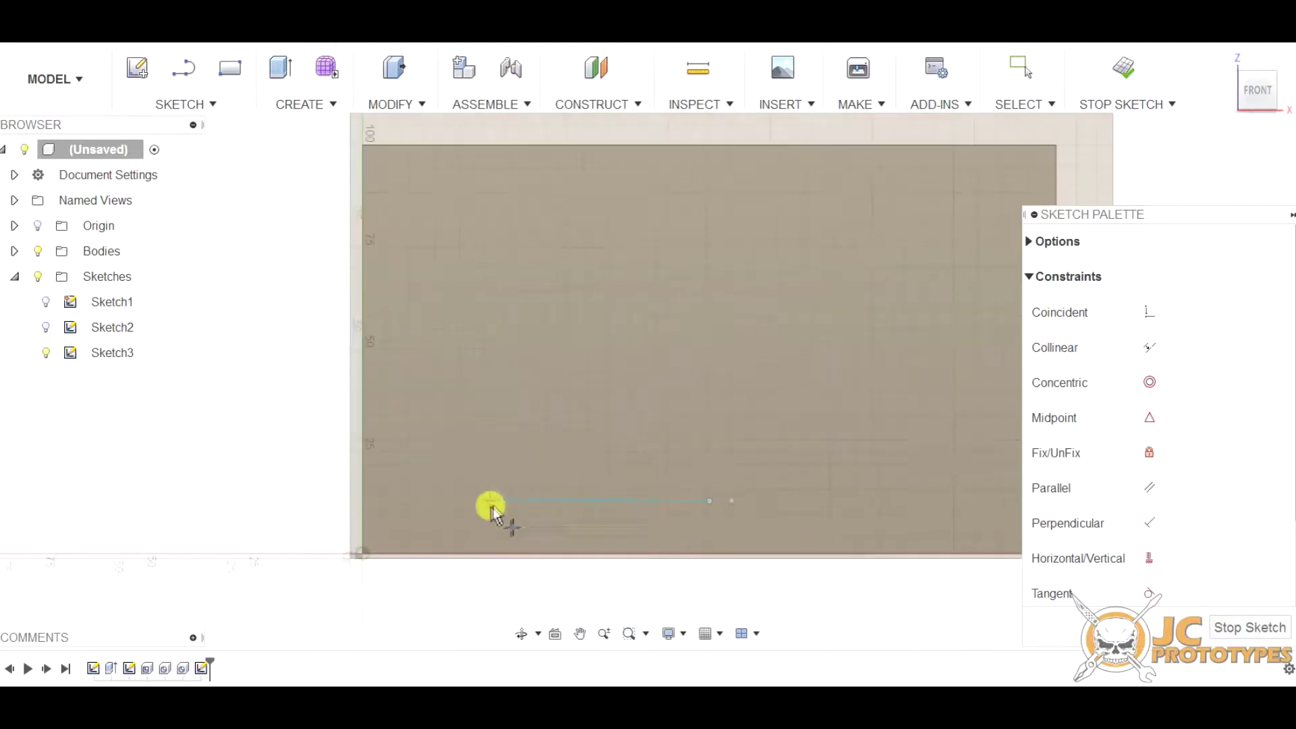
pyautogui.click(626, 500)
pyautogui.click(810, 500)
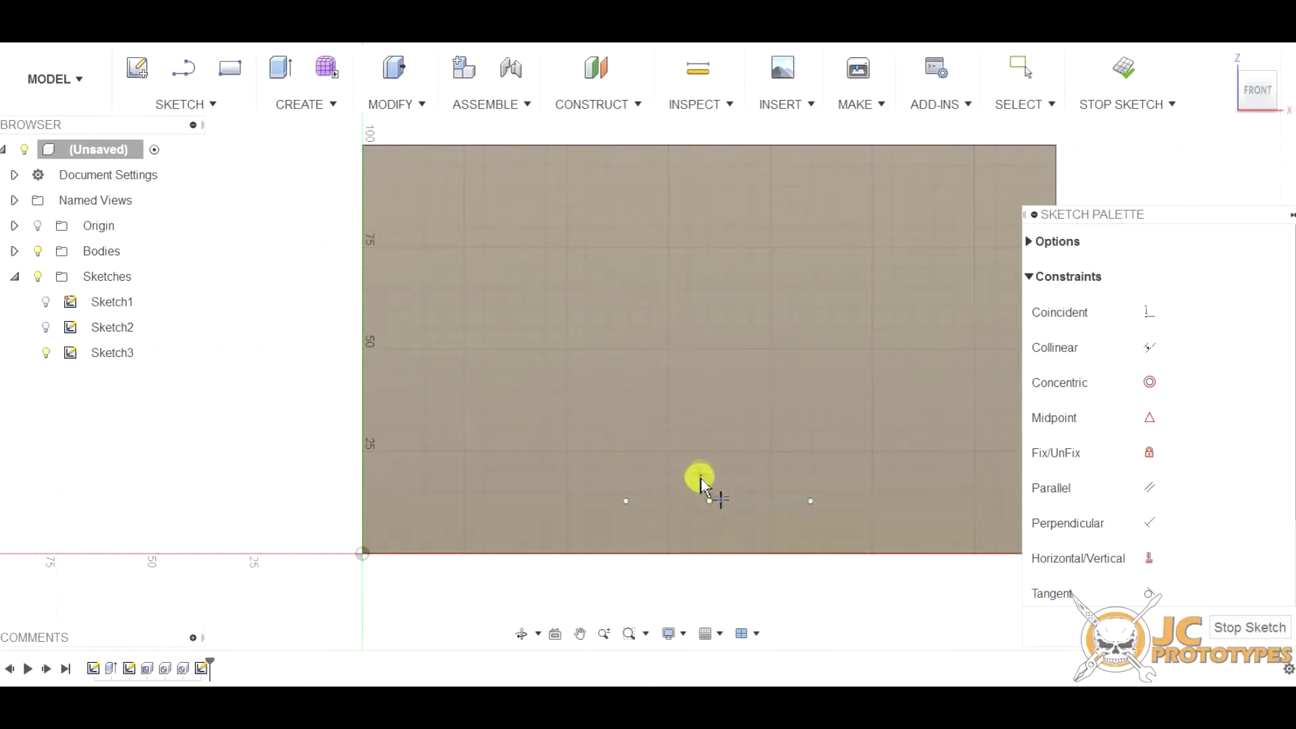
pyautogui.click(709, 500)
# Dimension the middle point 85 mm from the block's left edge.
pyautogui.press('d')
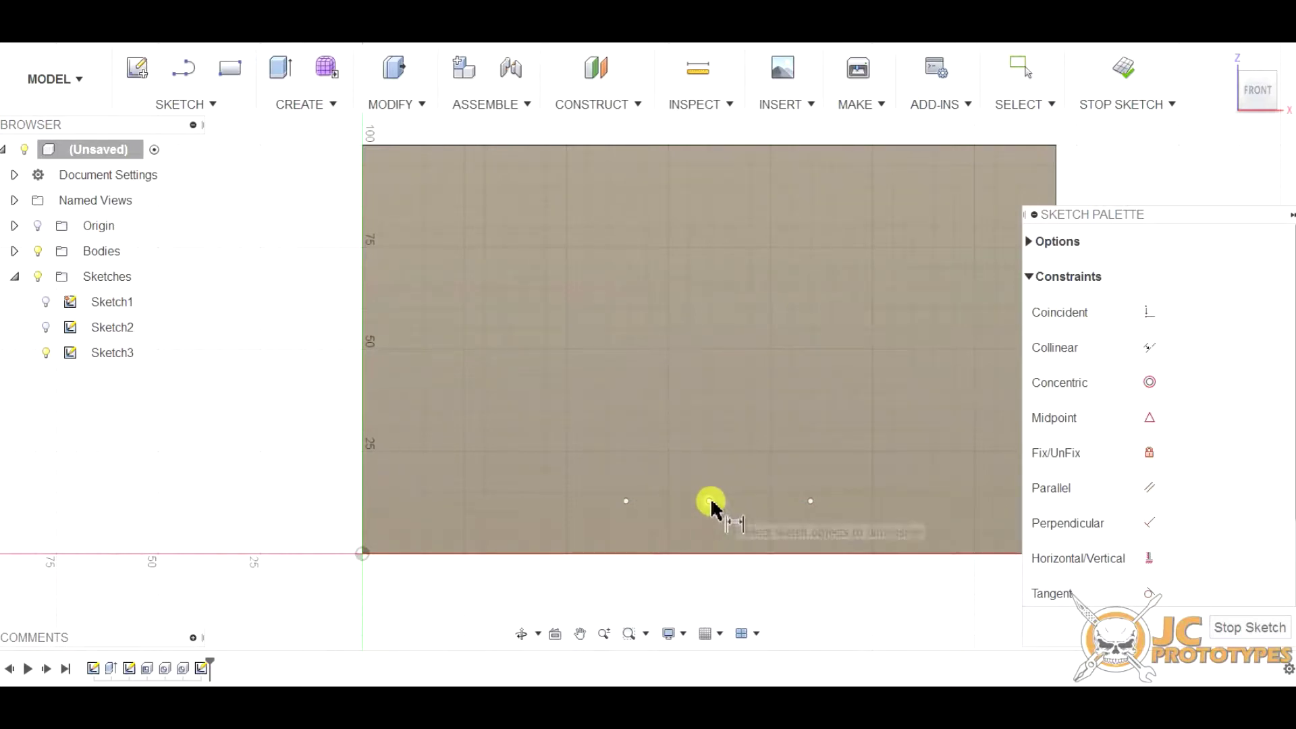
pyautogui.click(709, 501)
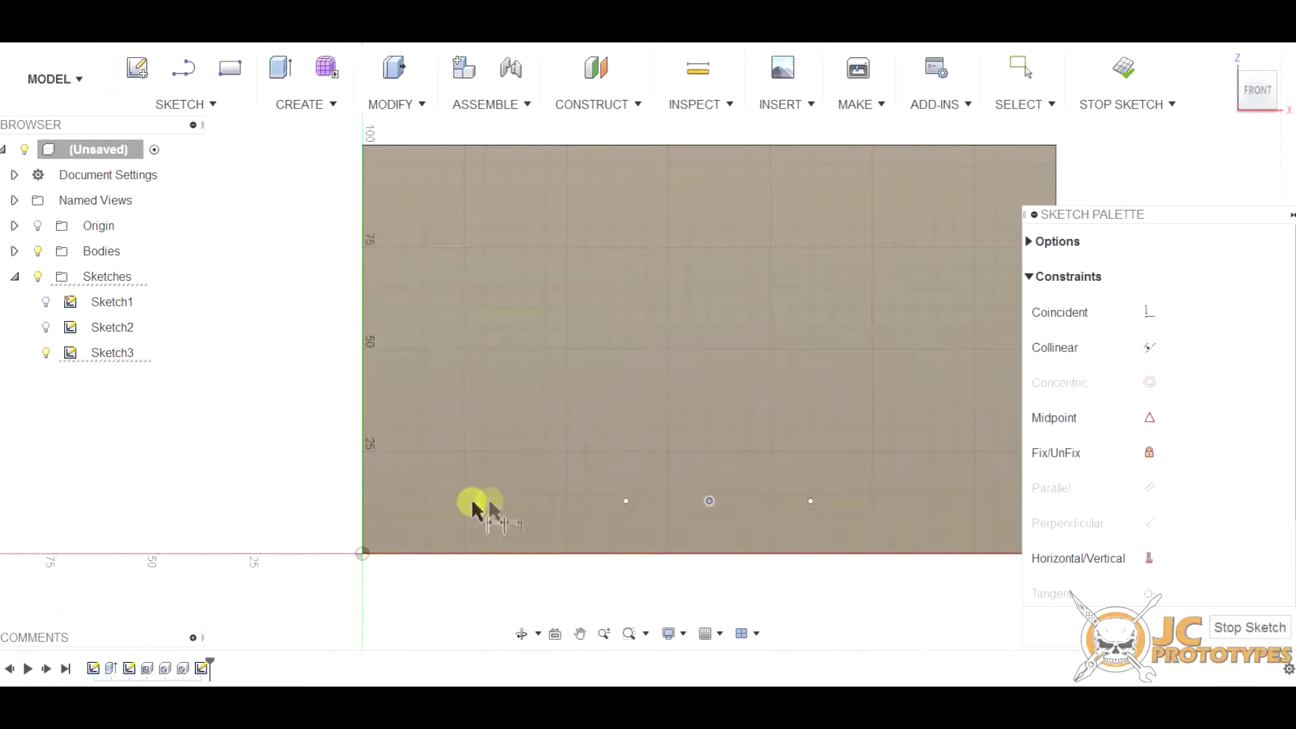
pyautogui.click(365, 513)
pyautogui.click(485, 593)
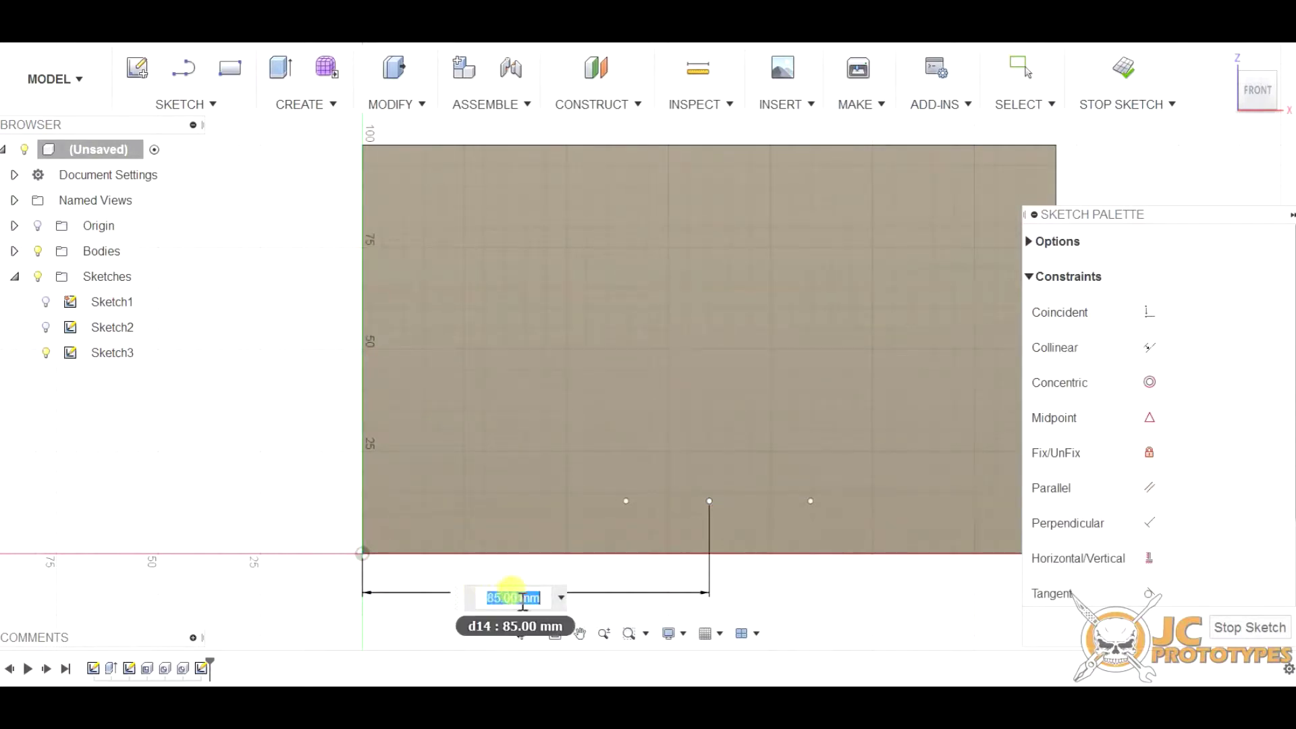
pyautogui.press('Return')
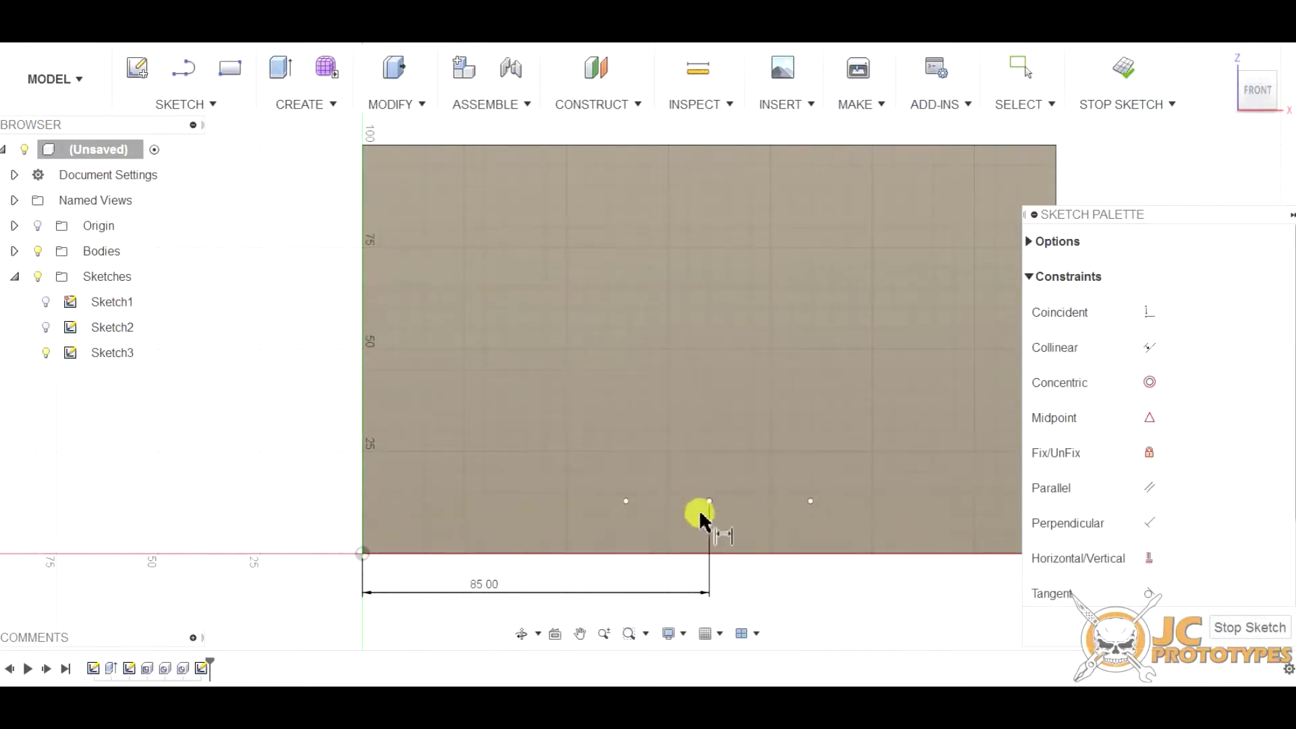
# Space the right and left points 30 mm from the middle point and finish the sketch.
pyautogui.click(708, 501)
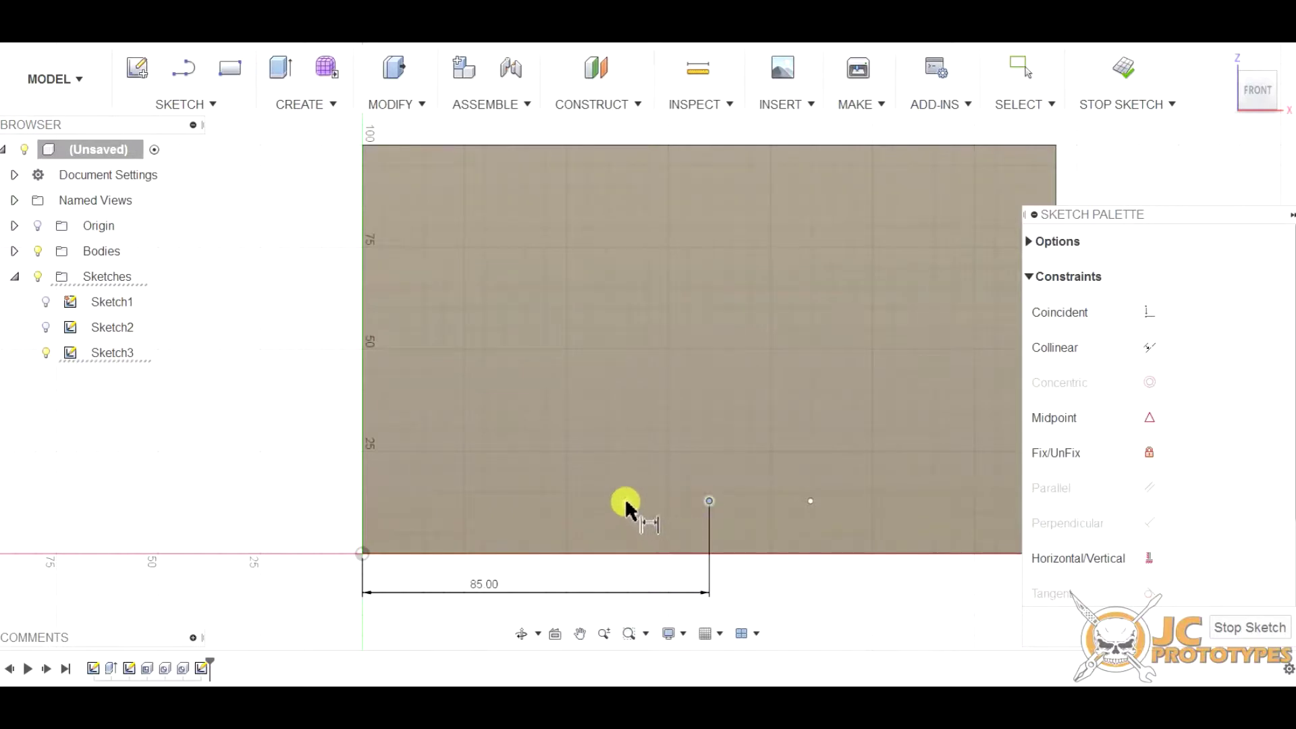
pyautogui.click(810, 502)
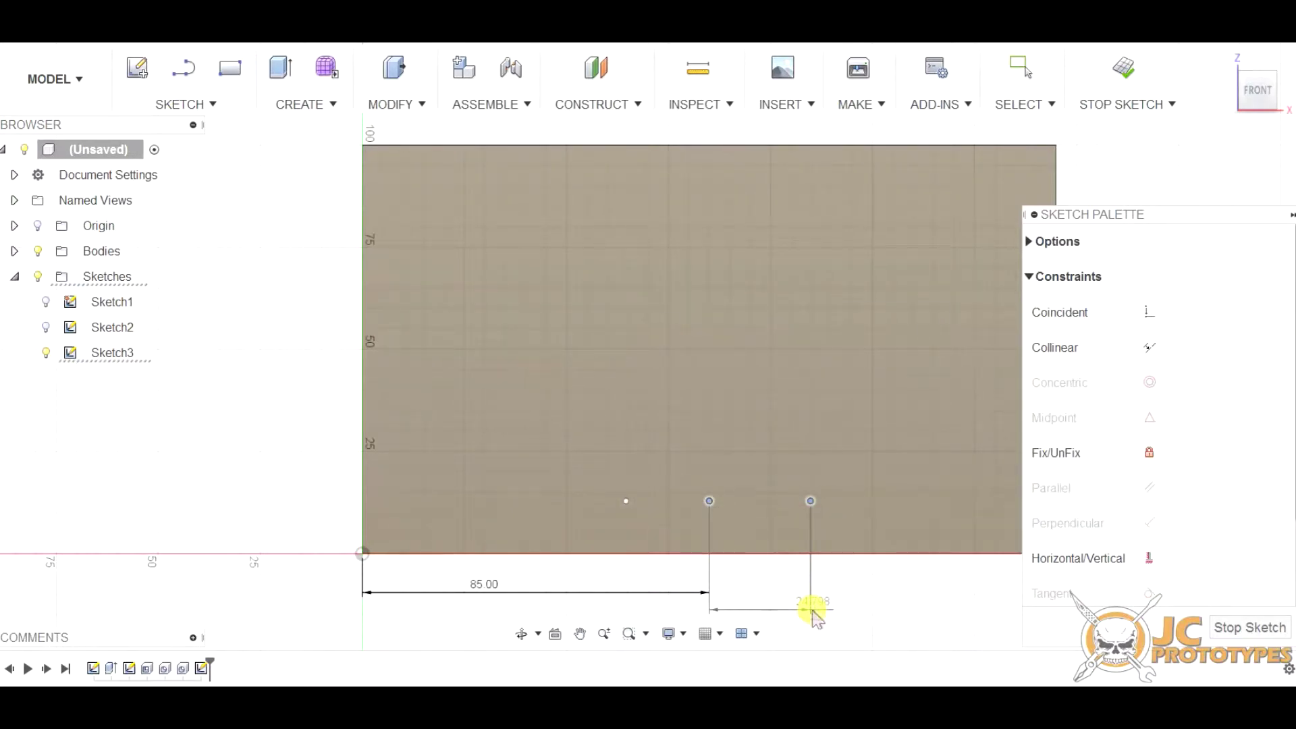
pyautogui.click(813, 609)
pyautogui.write('30')
pyautogui.press('Return')
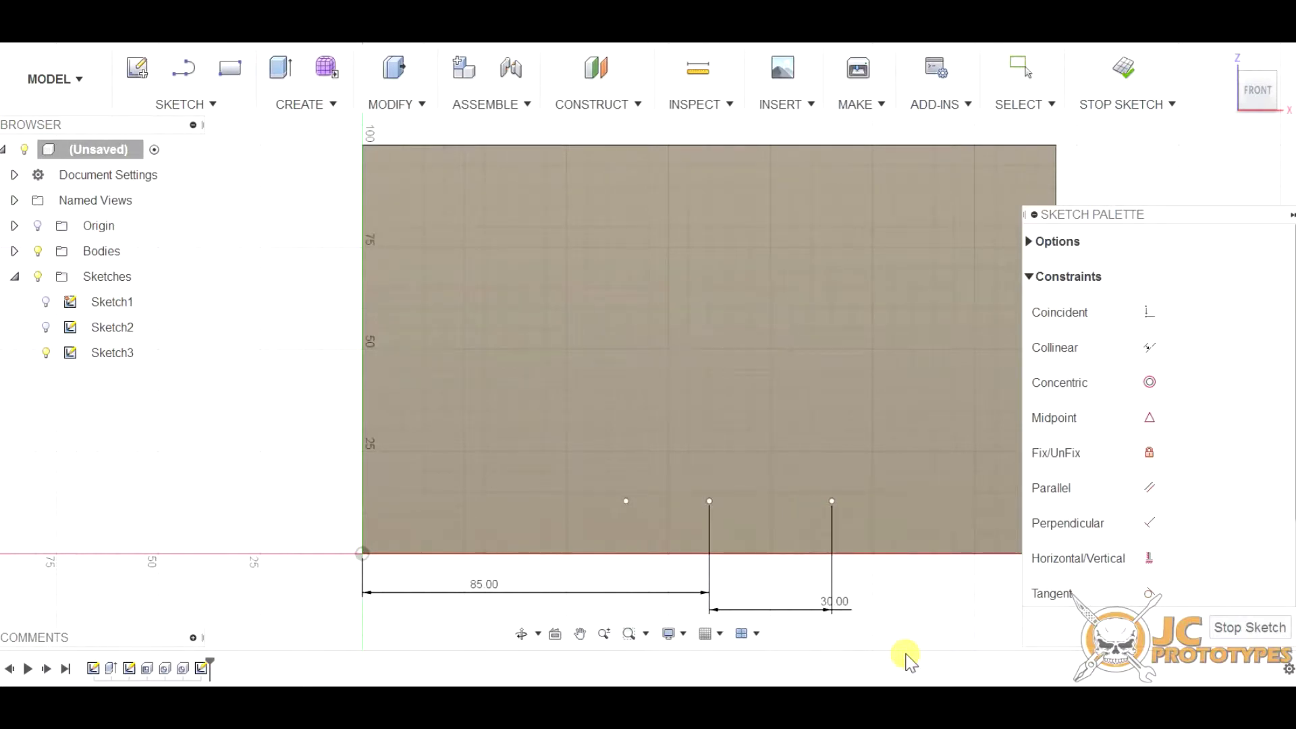
pyautogui.click(709, 501)
pyautogui.click(626, 502)
pyautogui.click(562, 603)
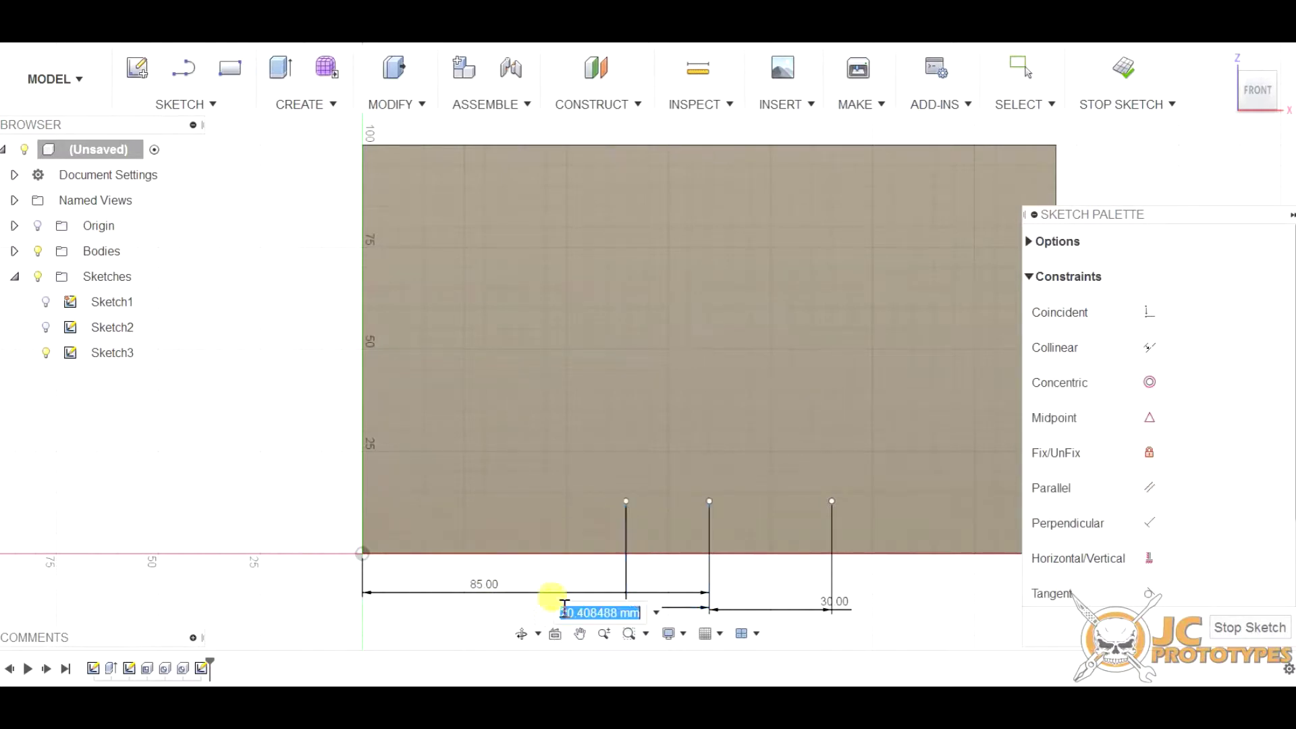
pyautogui.write('30')
pyautogui.press('Return')
pyautogui.scroll(-2, 616, 380)
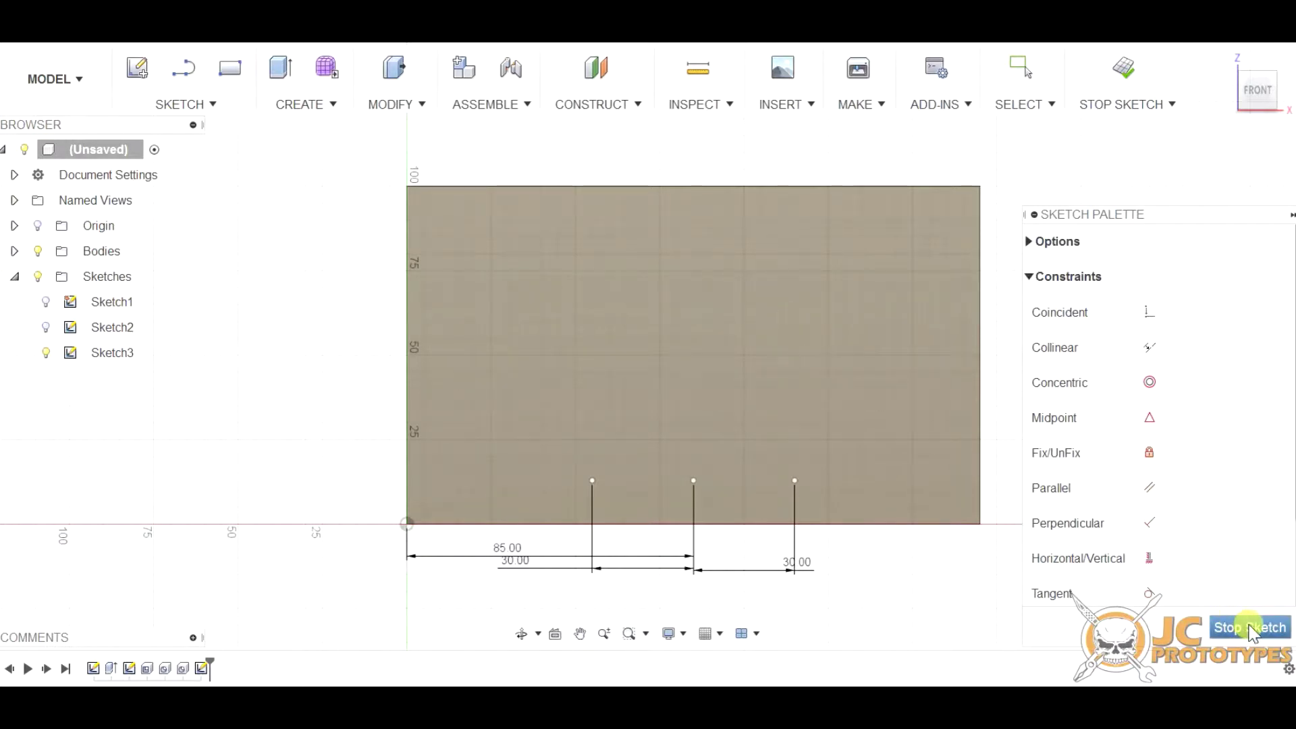
pyautogui.click(1249, 627)
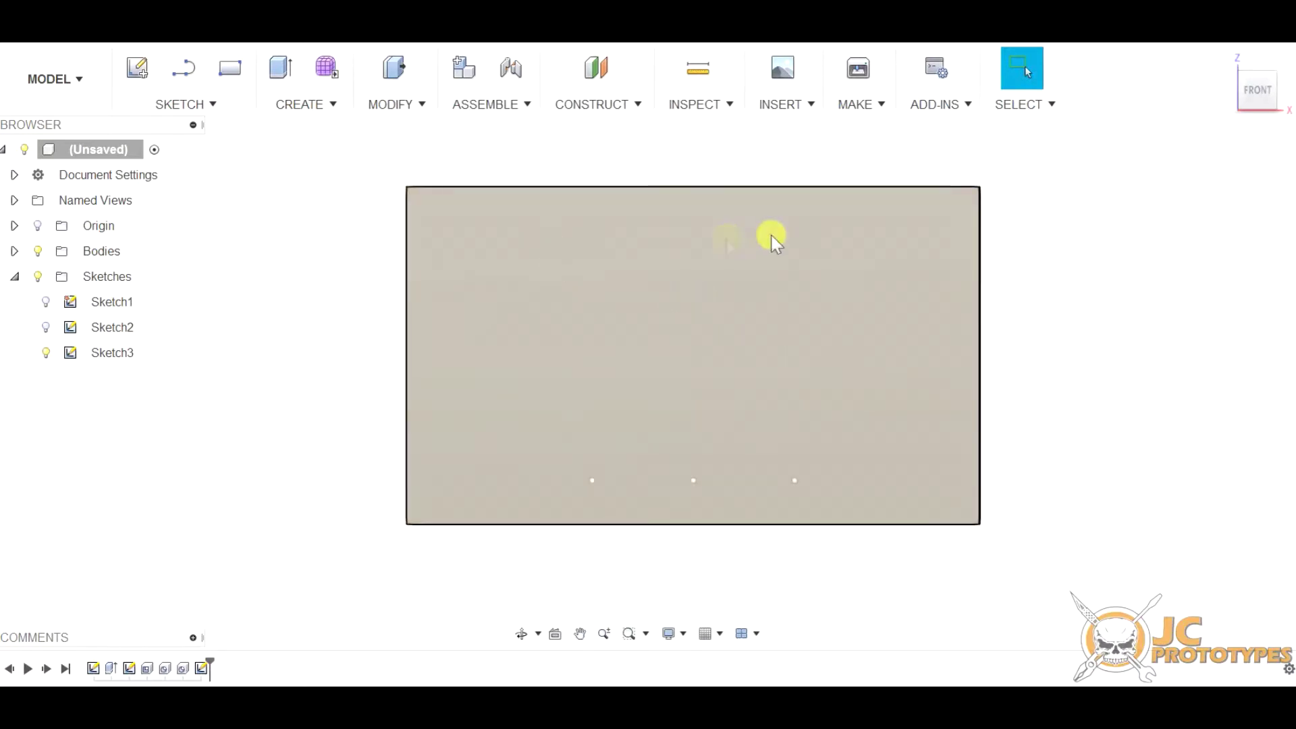
# Orbit the block to a three-quarter view and pan it to the centre.
pyautogui.scroll(-1, 832, 296)
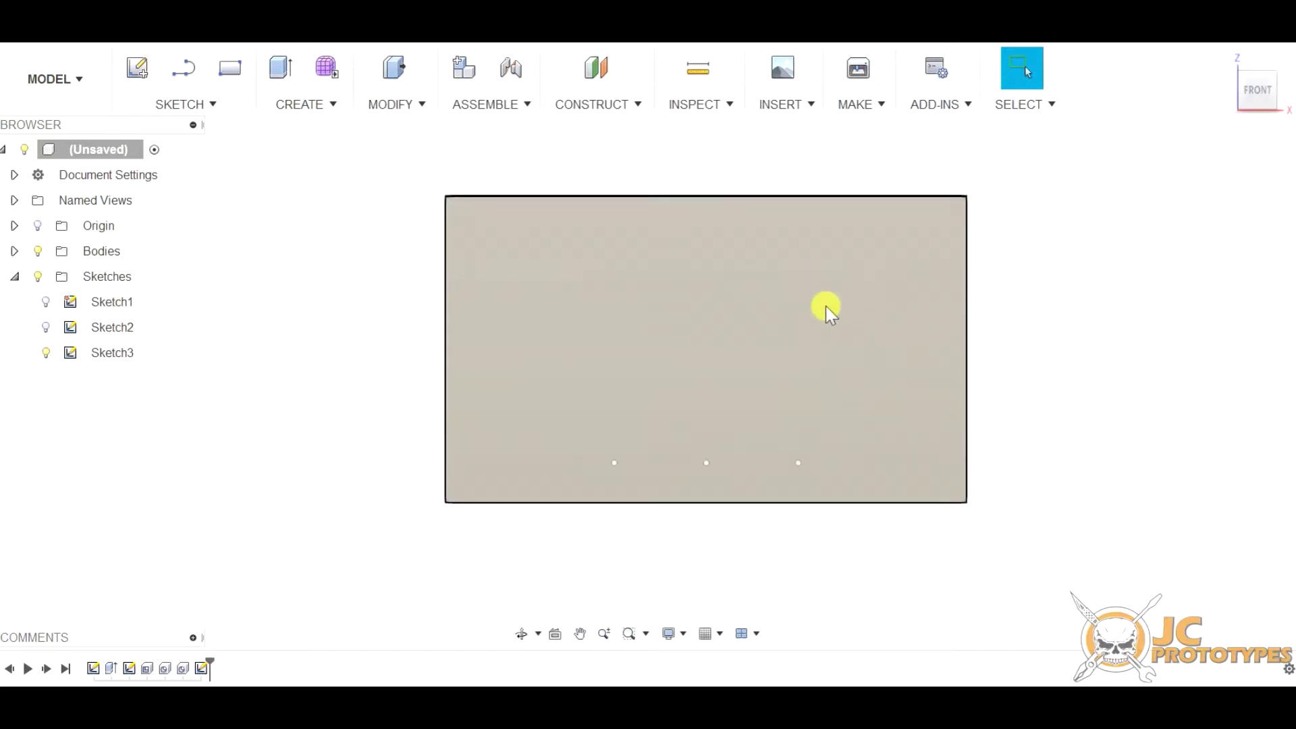
pyautogui.keyDown('shift'); pyautogui.moveTo(952, 288); pyautogui.dragTo(935, 317, button='middle'); pyautogui.keyUp('shift')
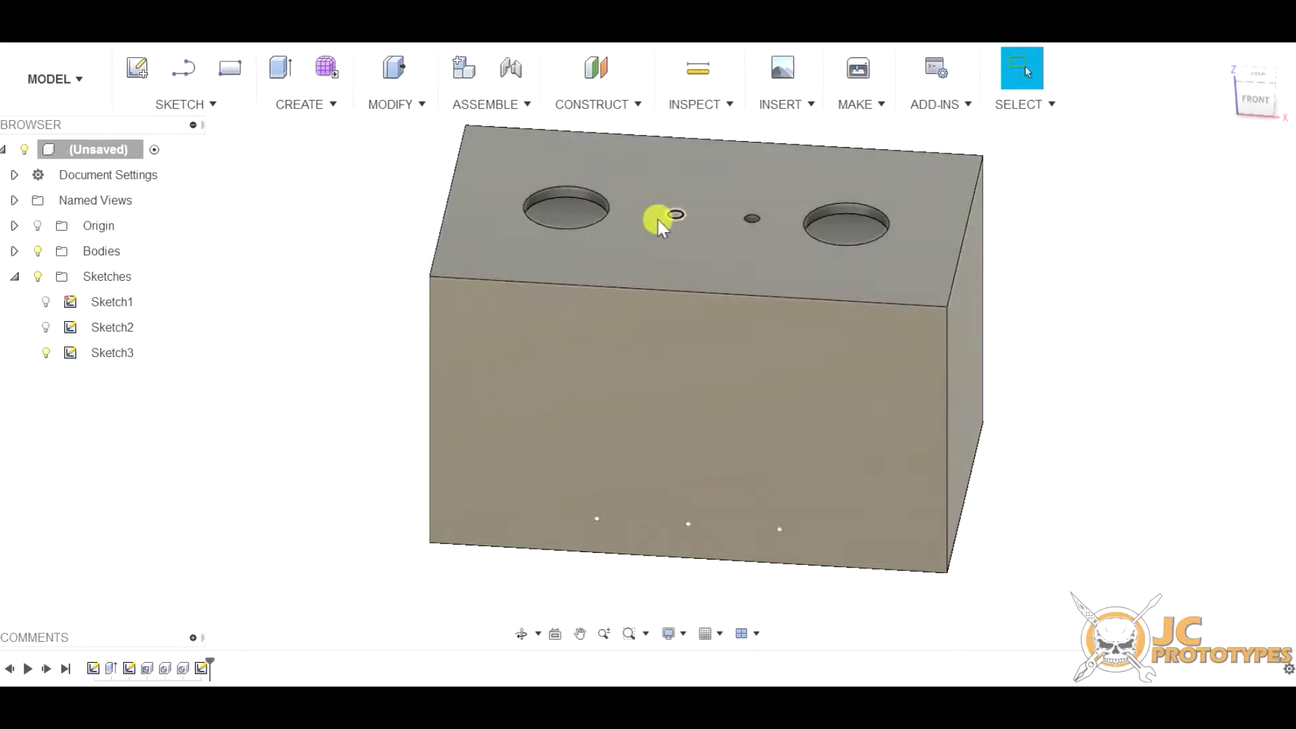
pyautogui.moveTo(875, 351); pyautogui.dragTo(721, 317, button='middle')
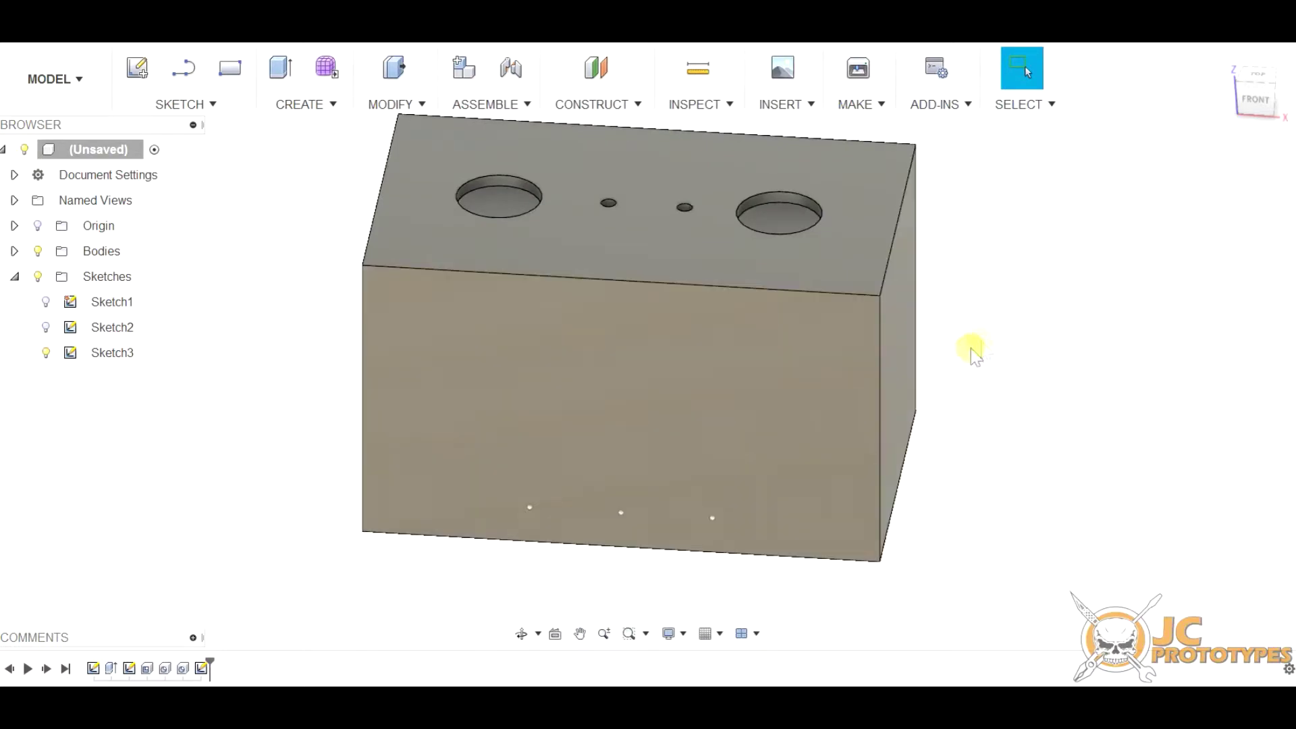
# Drill 5 mm holes at the left, middle and right Sketch3 points along the front face's bottom.
pyautogui.click(528, 506)
pyautogui.press('h')
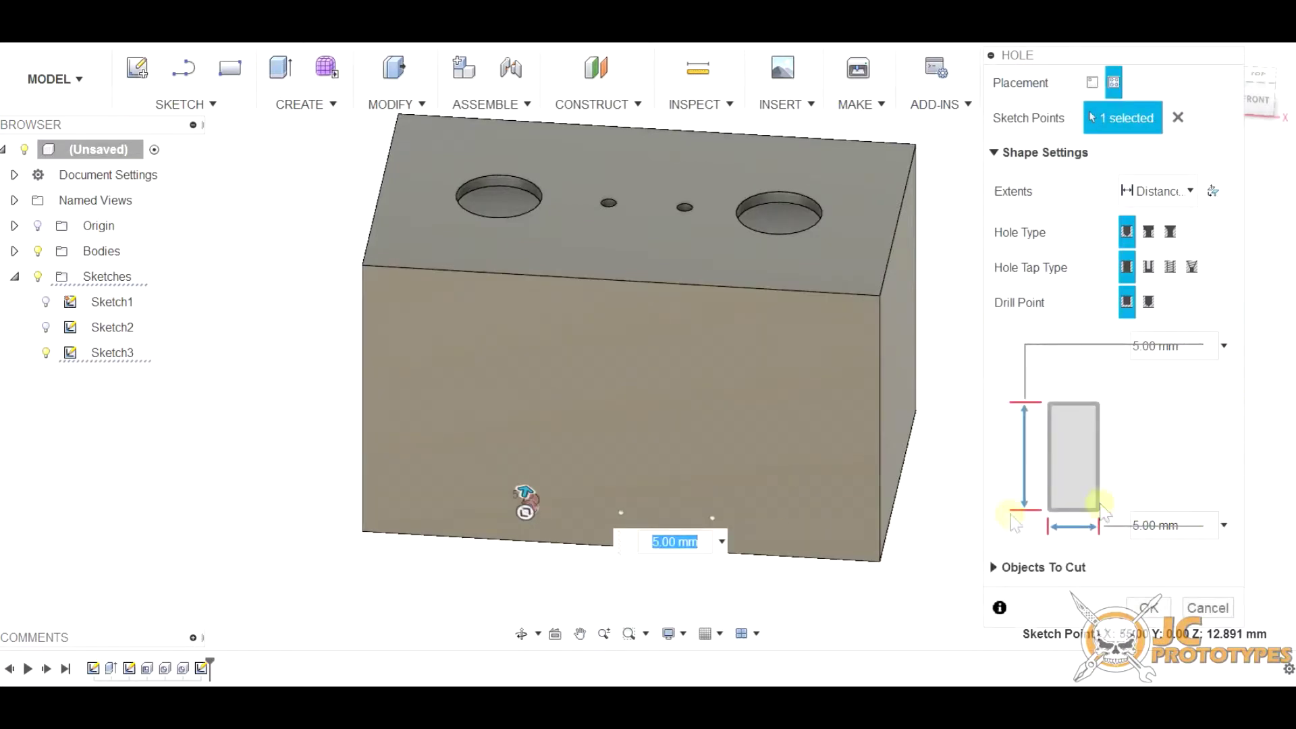
pyautogui.click(621, 513)
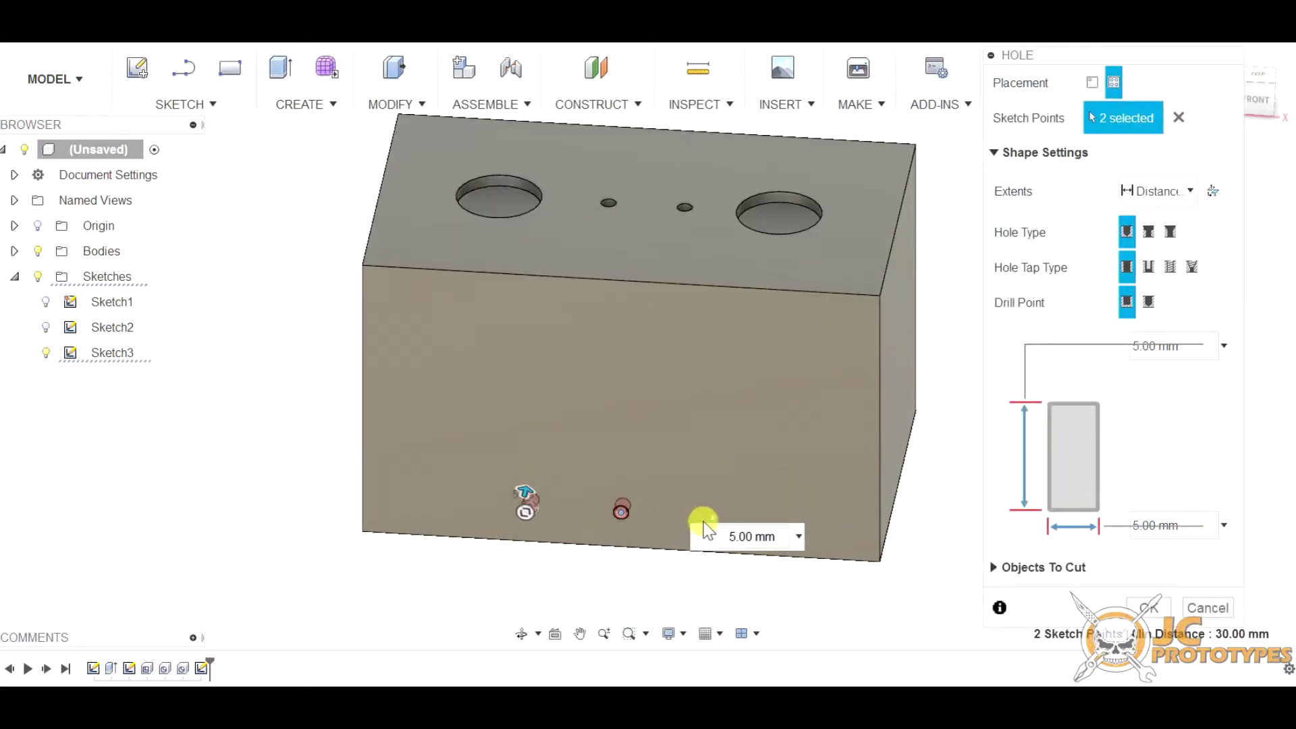
pyautogui.click(711, 516)
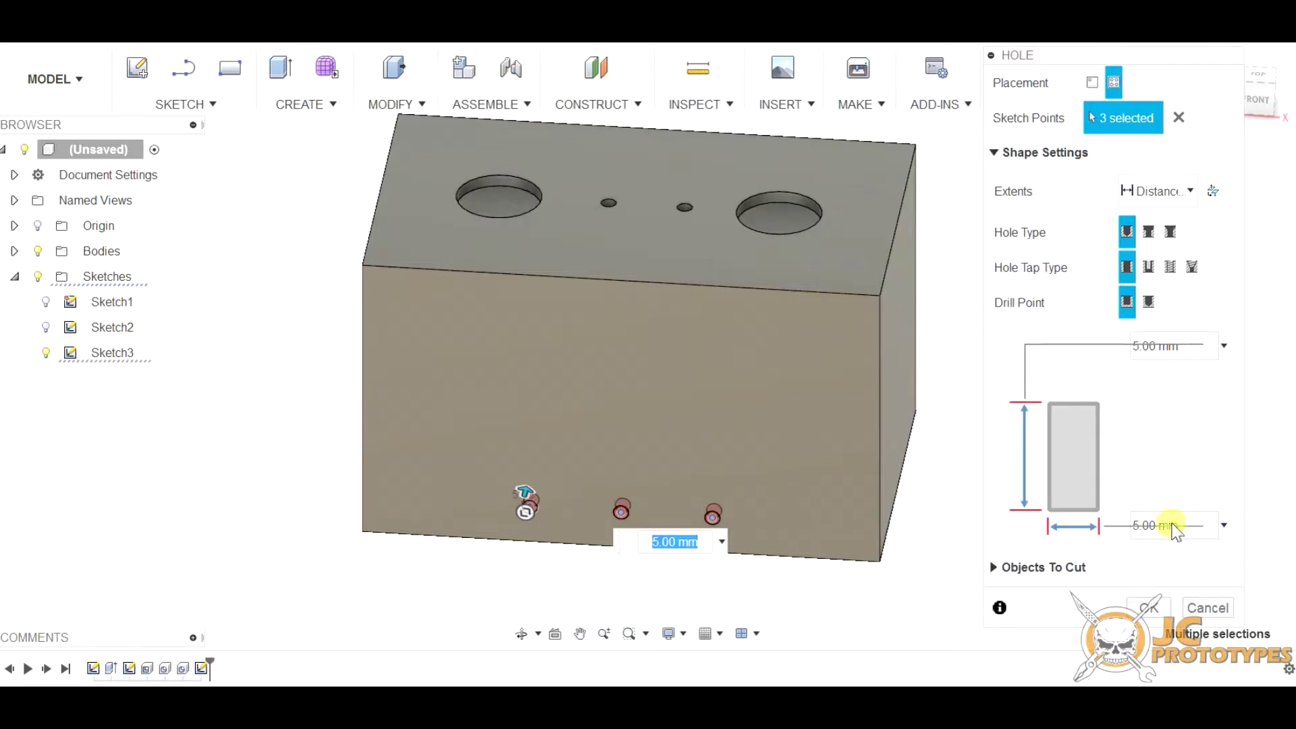
pyautogui.click(1154, 608)
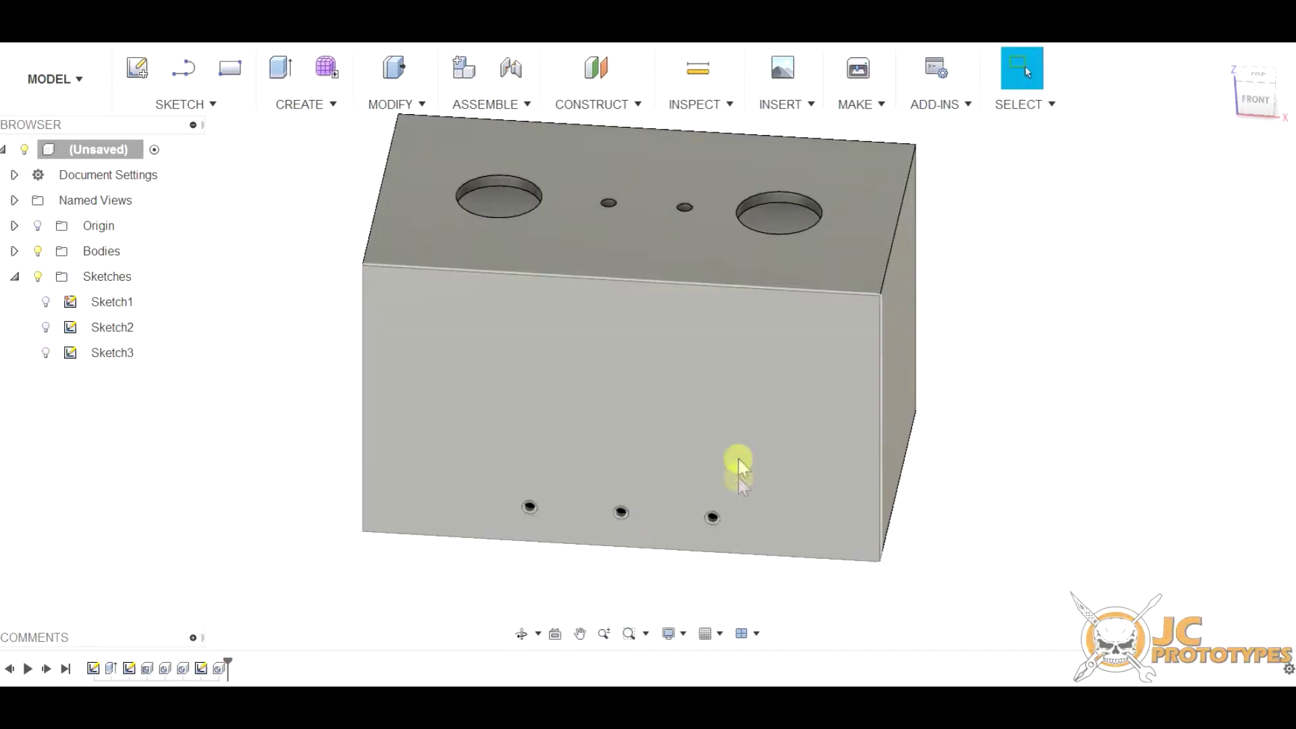
pyautogui.click(1274, 87)
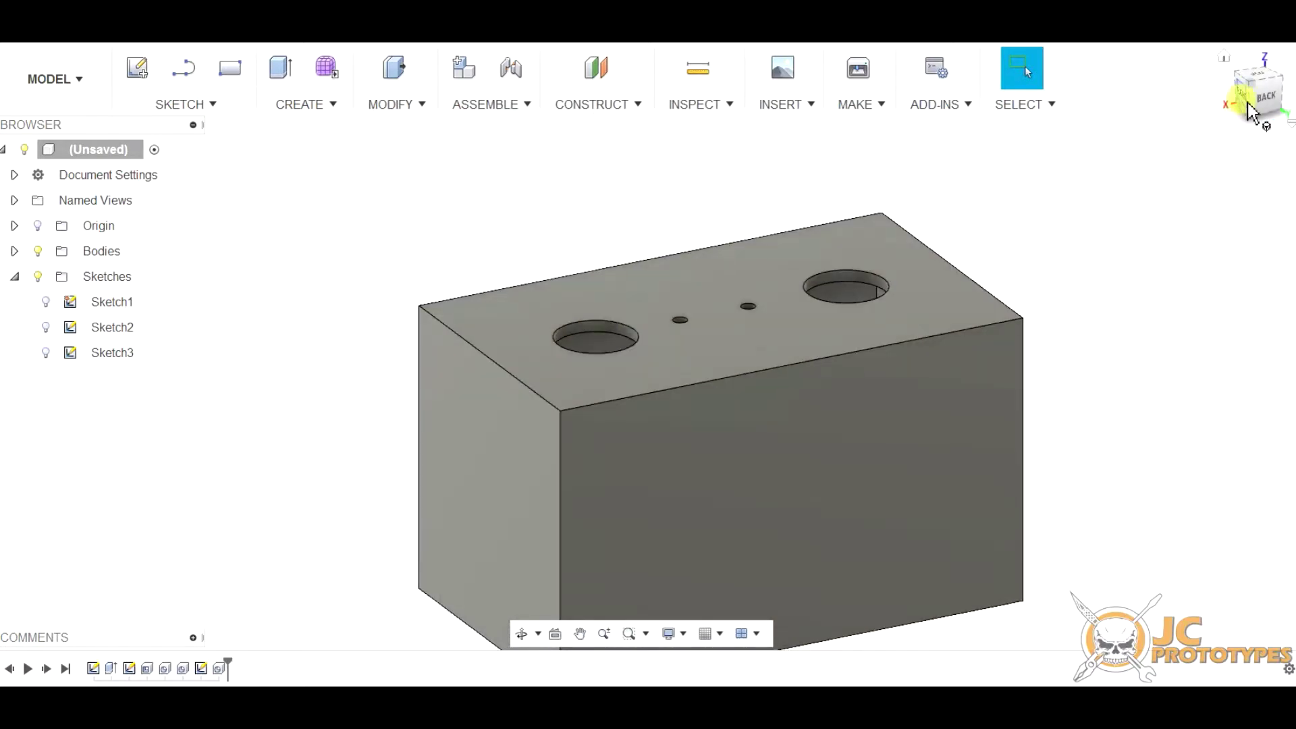
# Tilt the block to show its top holes and select its large back face.
pyautogui.moveTo(1248, 91); pyautogui.dragTo(1034, 250)
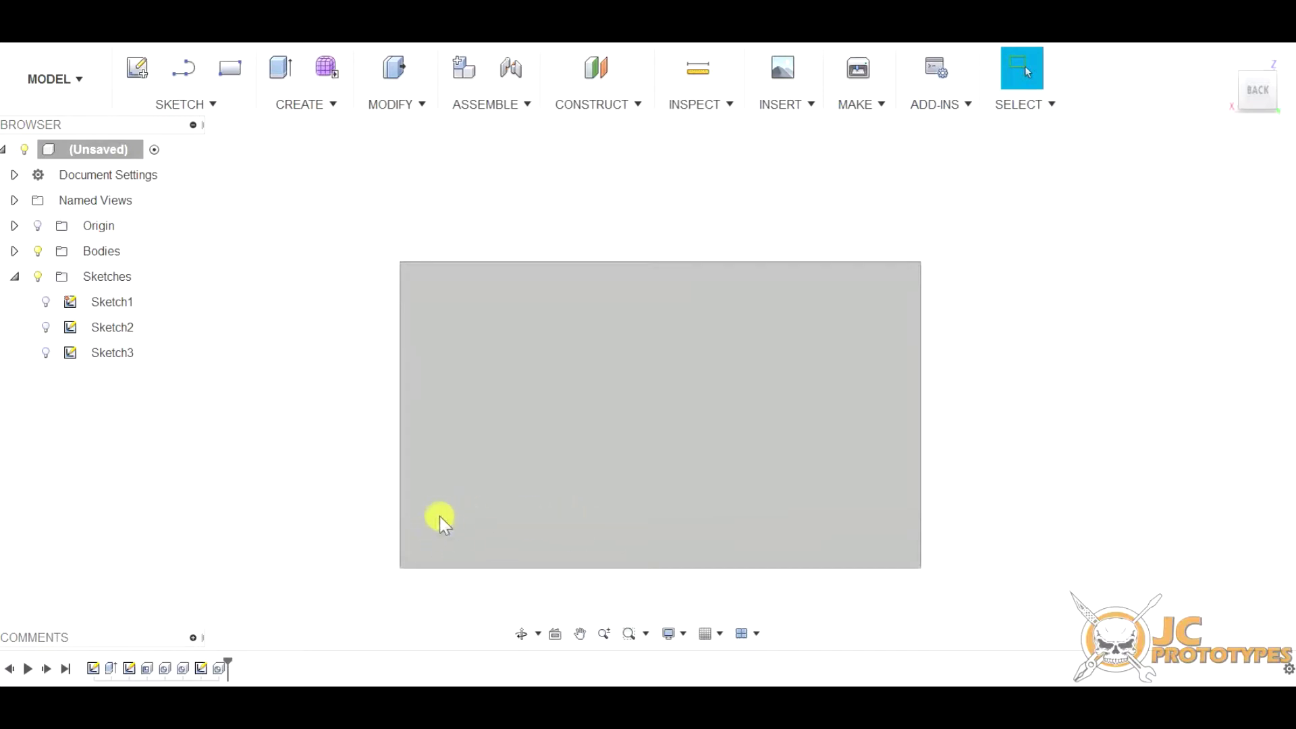
pyautogui.keyDown('shift'); pyautogui.moveTo(801, 367); pyautogui.dragTo(787, 387, button='middle'); pyautogui.keyUp('shift')
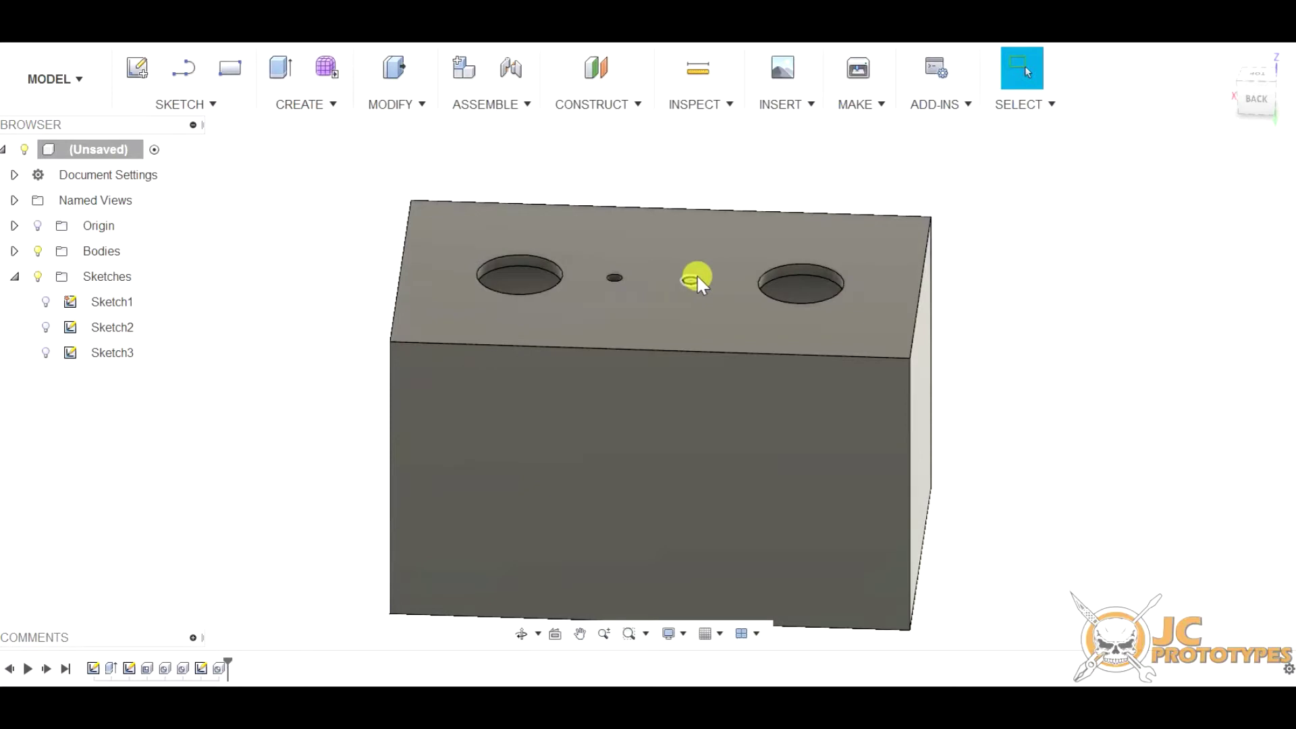
pyautogui.click(696, 274)
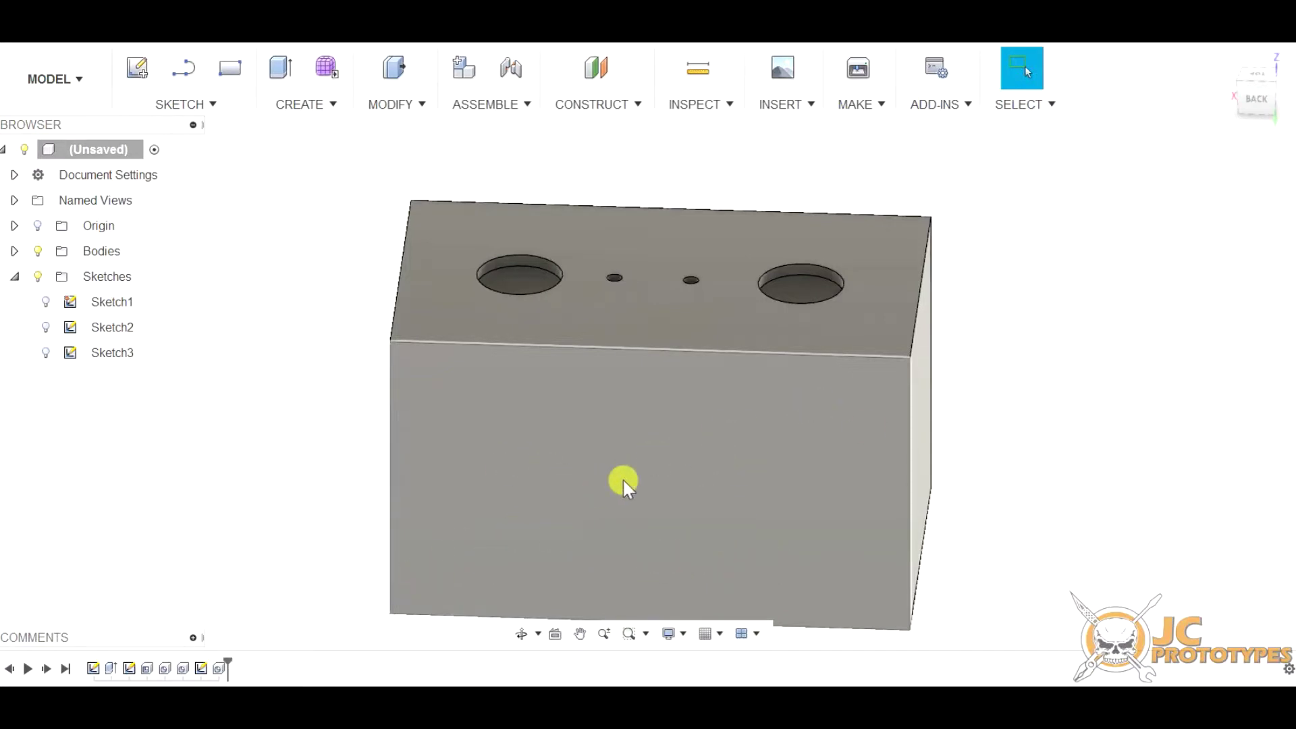
pyautogui.click(660, 467)
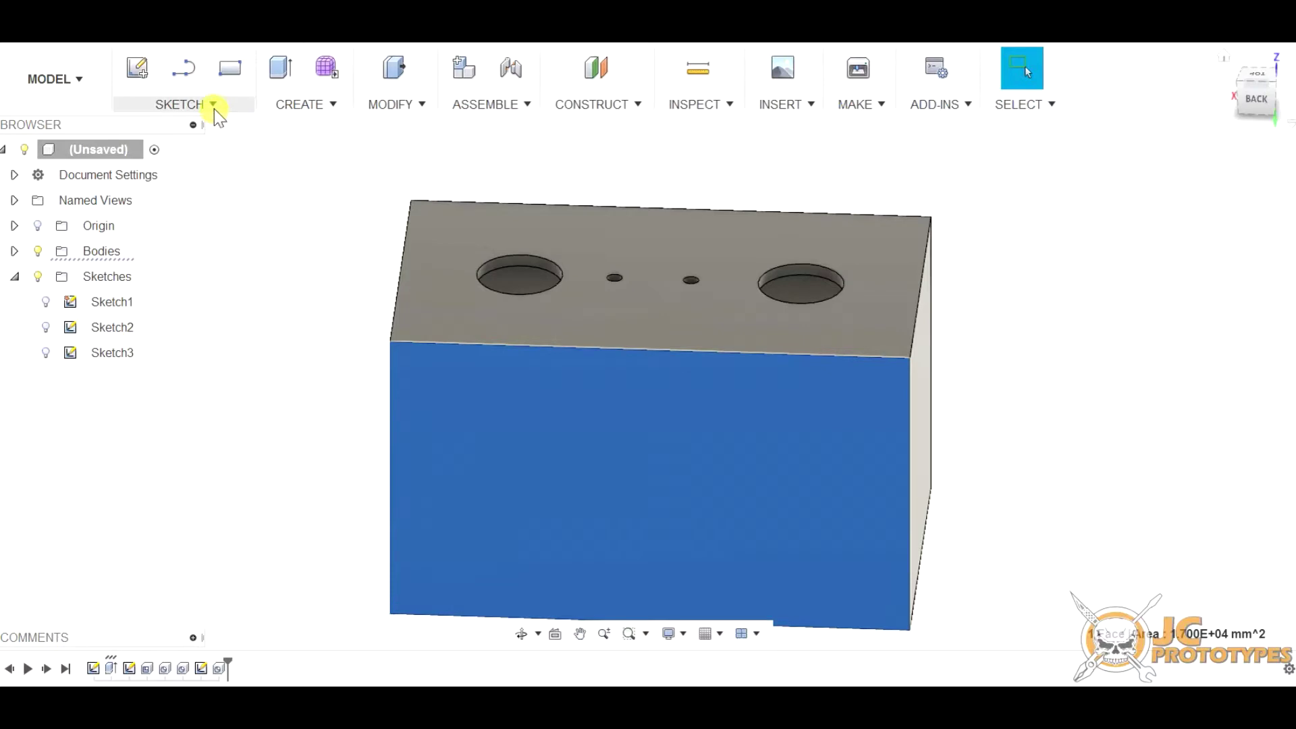
# Place a sketch point on the back face and dimension it 85 mm from the right edge.
pyautogui.click(214, 107)
pyautogui.click(202, 340)
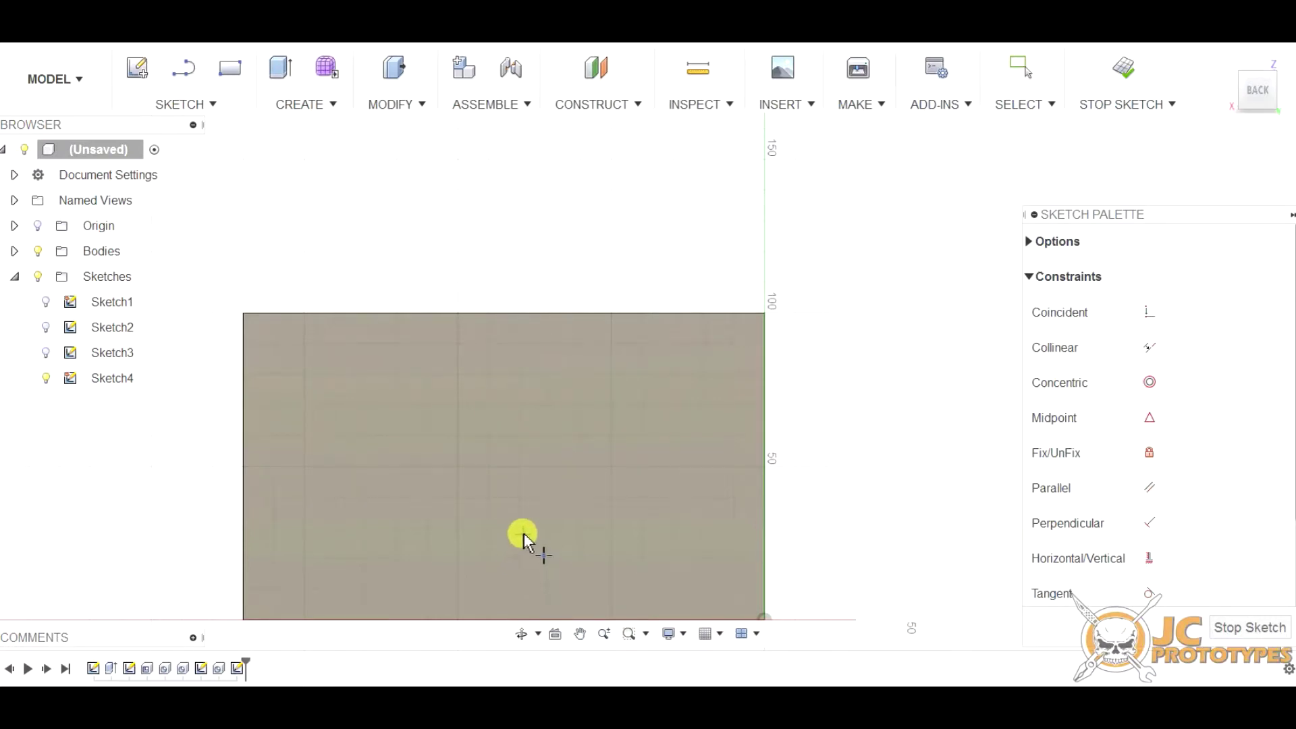
pyautogui.click(488, 529)
pyautogui.press('d')
pyautogui.click(488, 527)
pyautogui.click(762, 529)
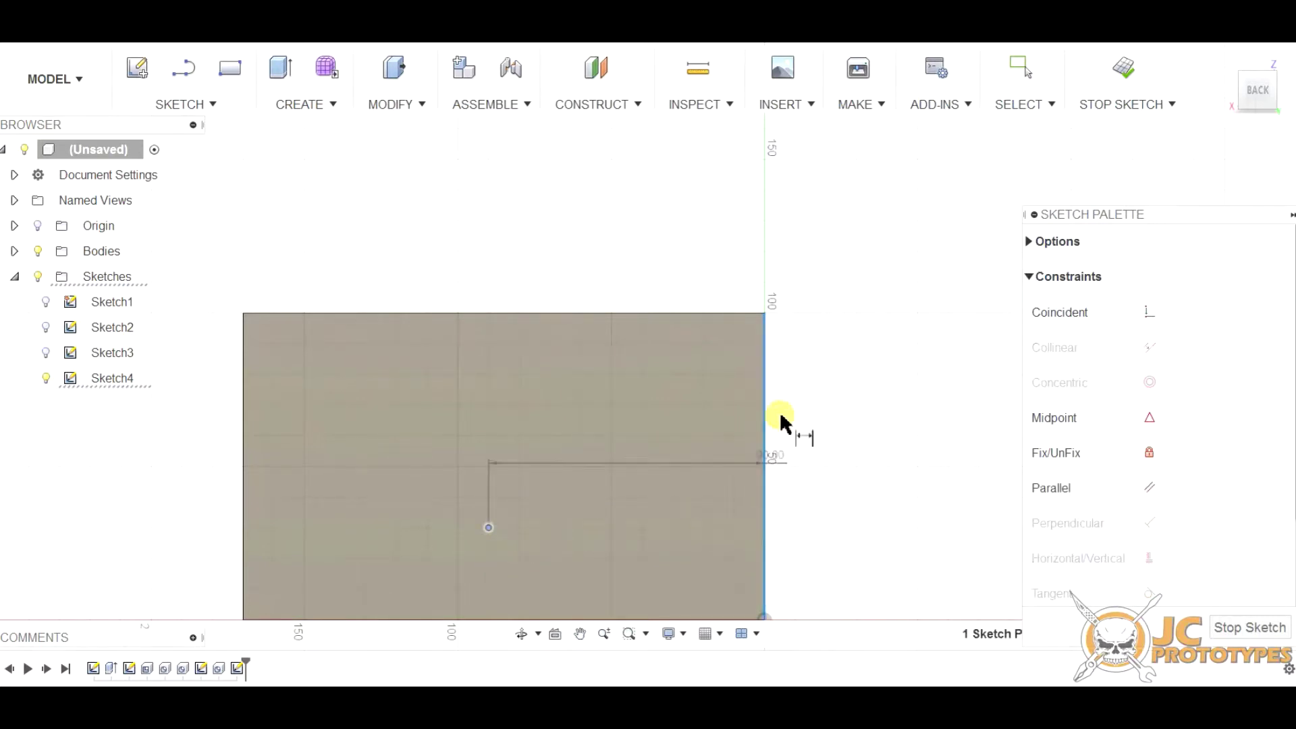
pyautogui.scroll(-2, 788, 398)
pyautogui.click(675, 597)
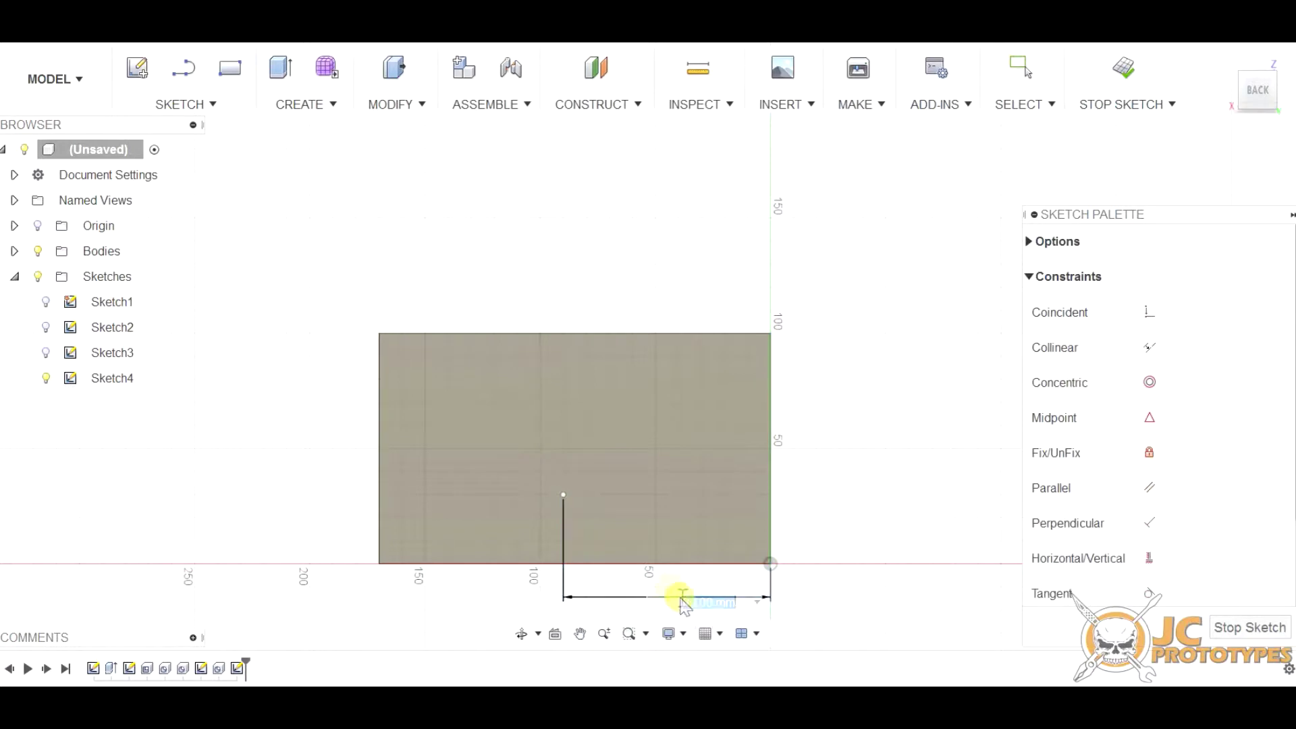
pyautogui.write('85')
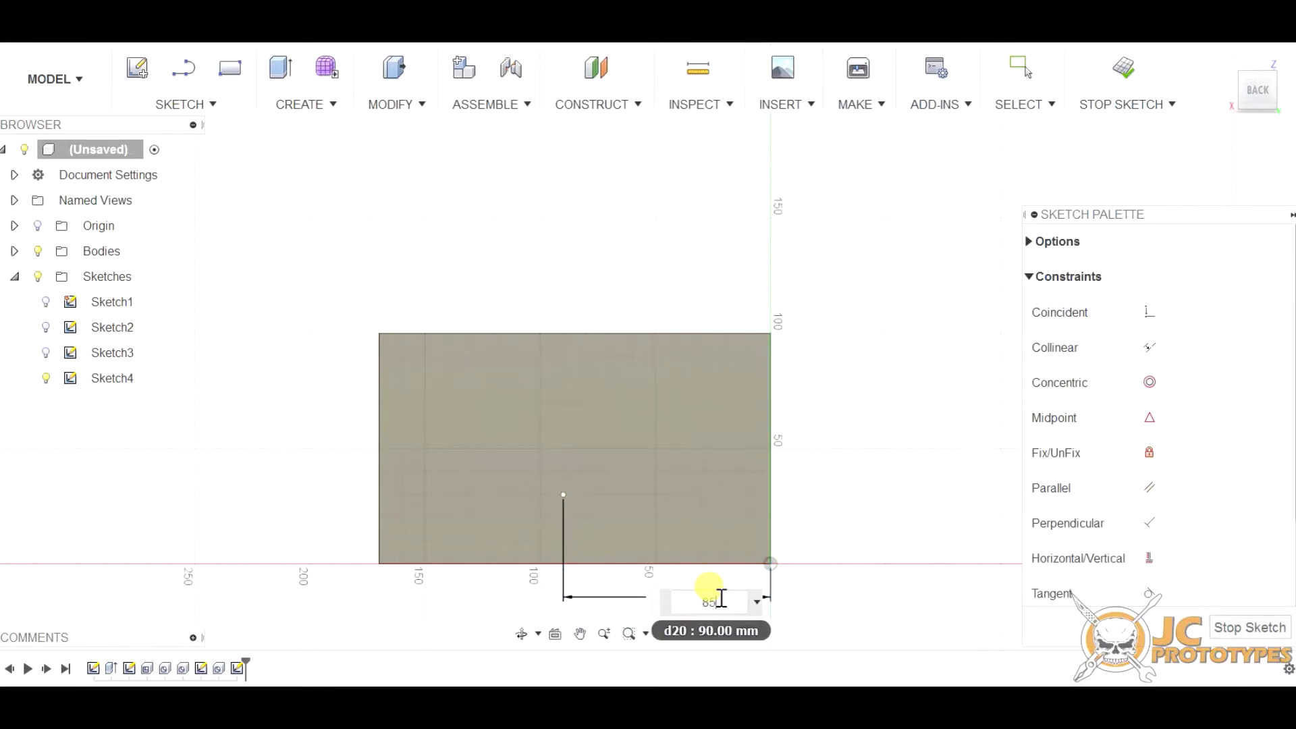
pyautogui.press('Return')
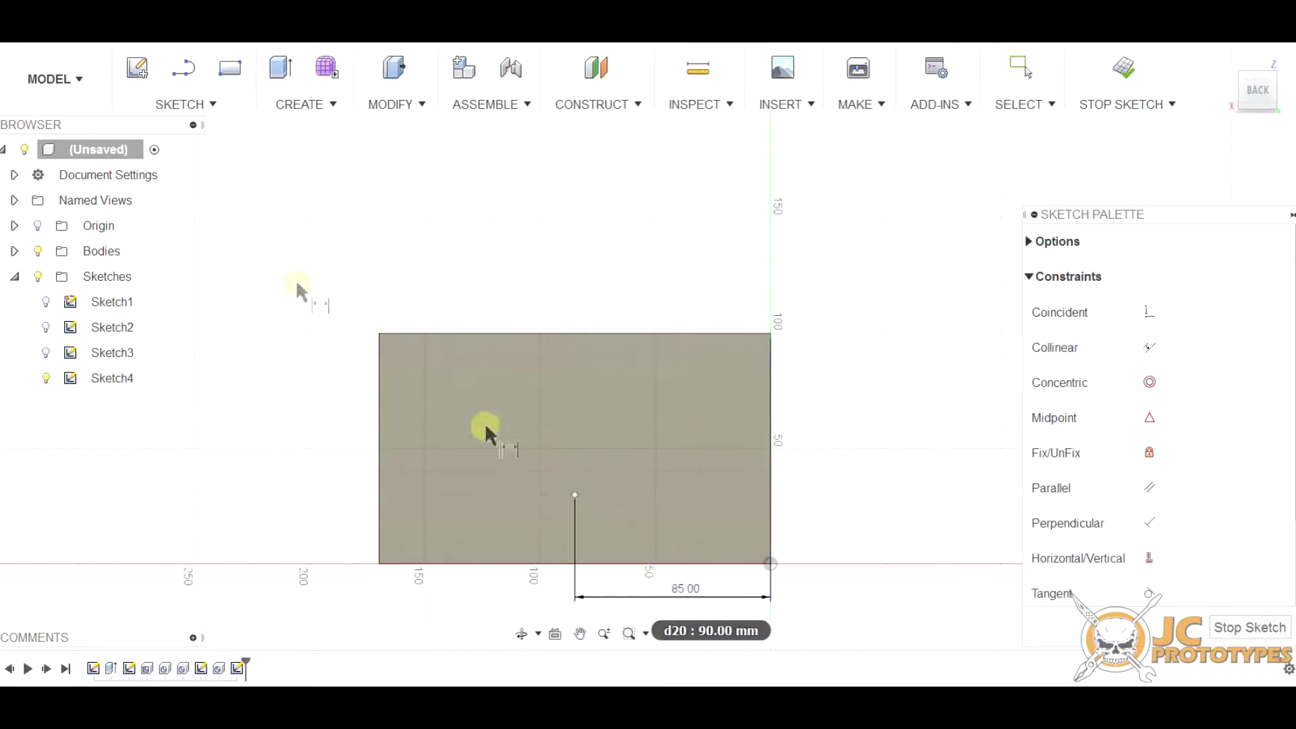
# Add points level on either side of it plus one near the lower-left corner, and finish the sketch.
pyautogui.click(182, 104)
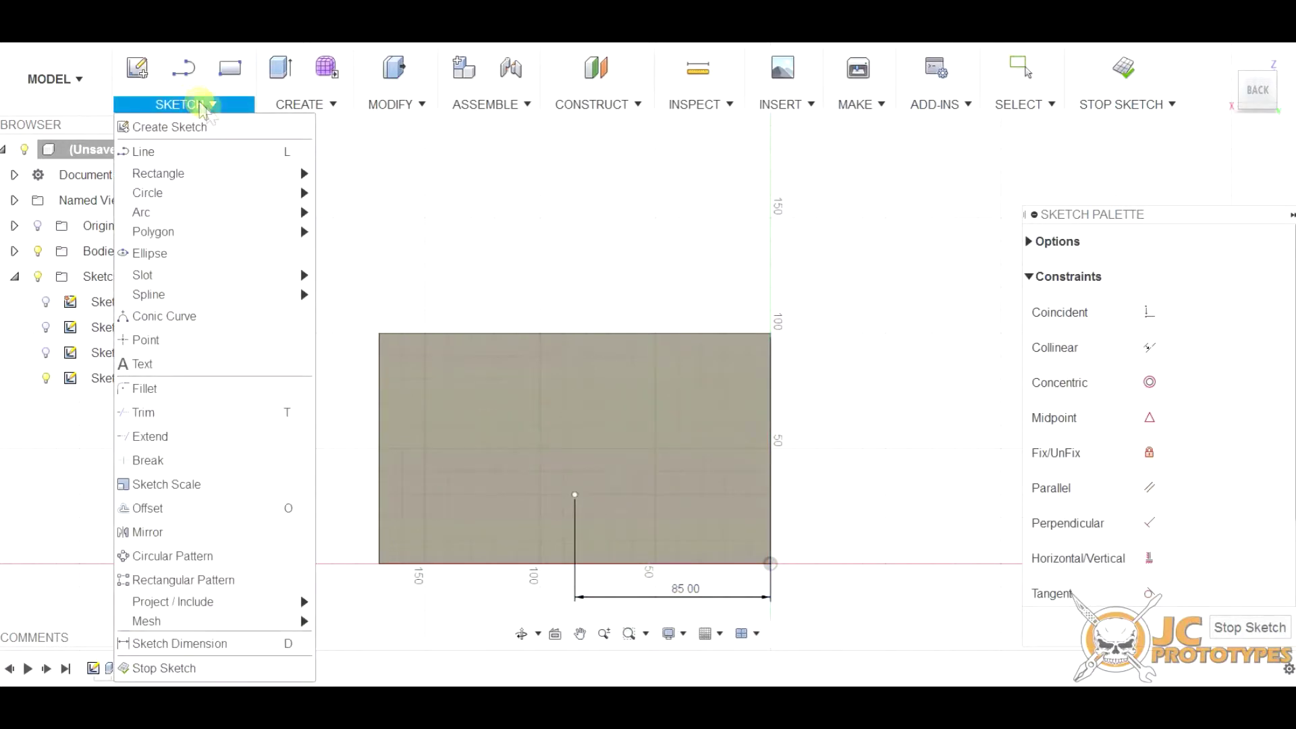
pyautogui.click(201, 337)
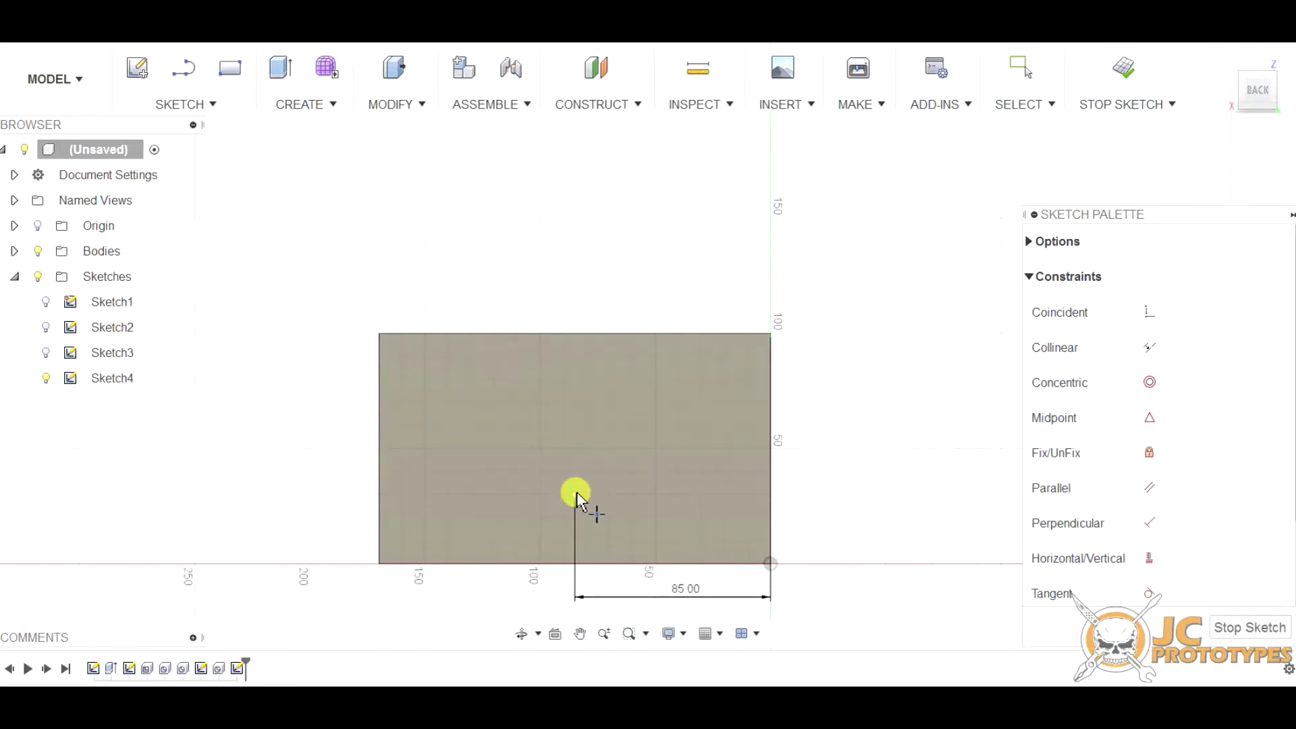
pyautogui.click(633, 494)
pyautogui.click(517, 494)
pyautogui.click(424, 517)
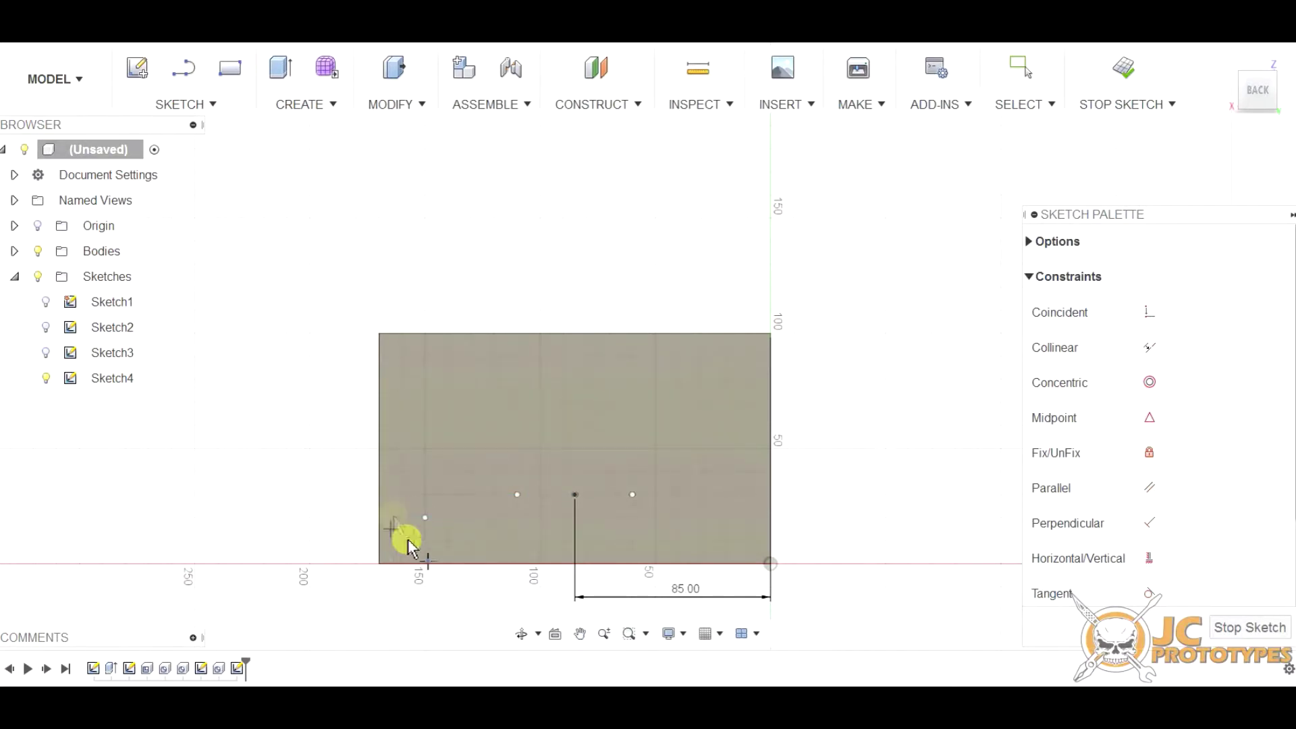
pyautogui.click(1247, 627)
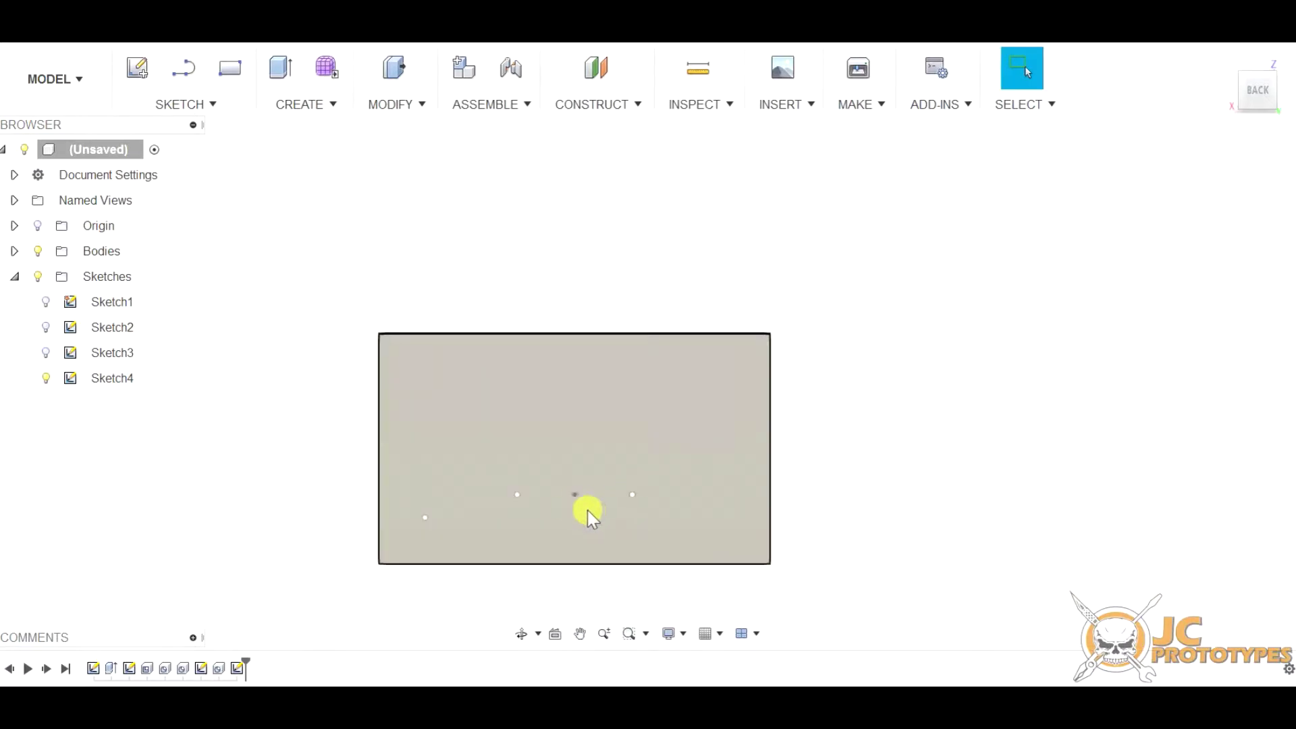
# Cut 6 mm diameter, 20.5 mm deep holes at the middle, left and right Sketch4 points.
pyautogui.click(573, 495)
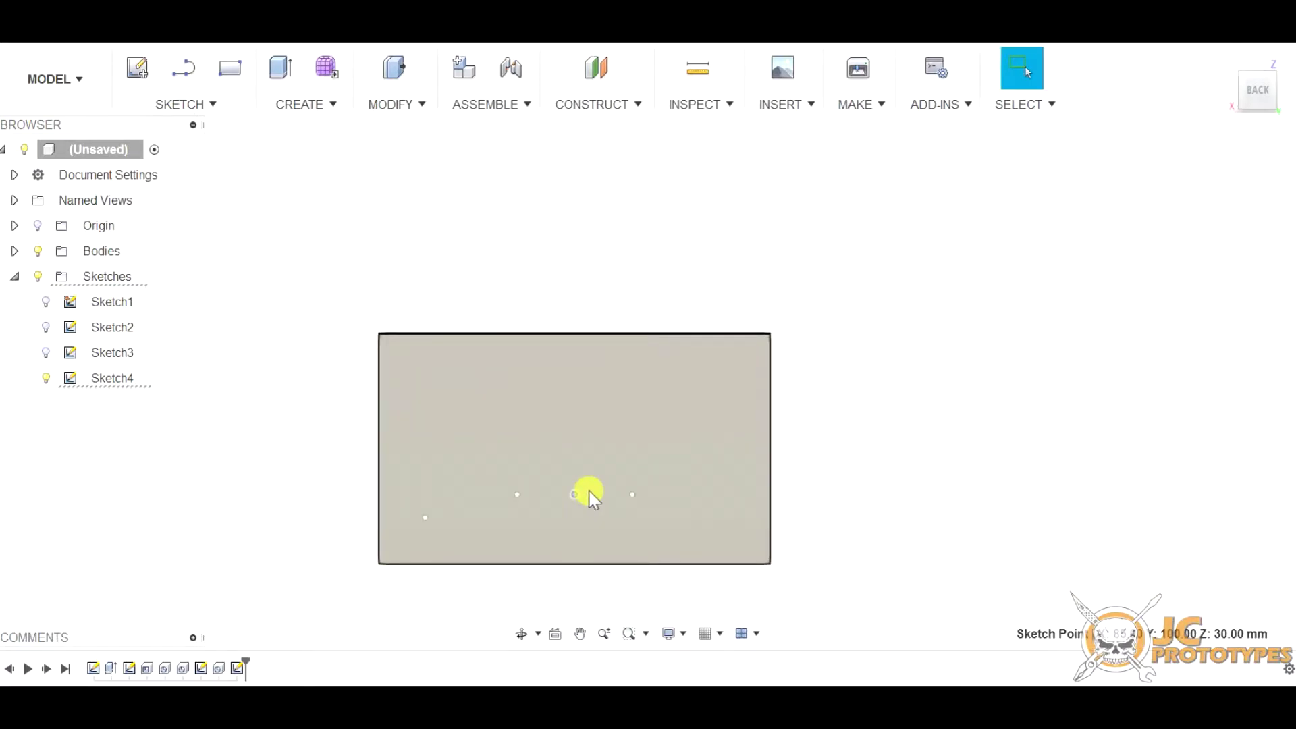
pyautogui.press('h')
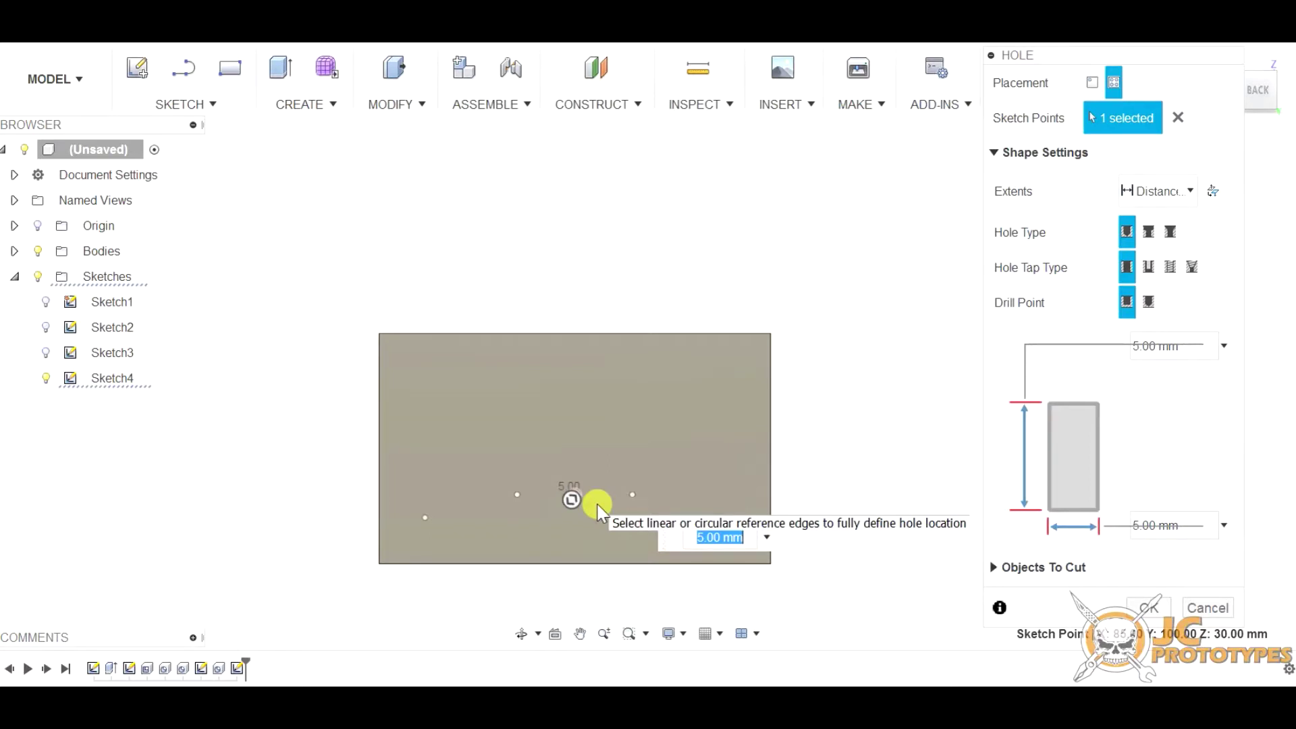
pyautogui.write('20.5')
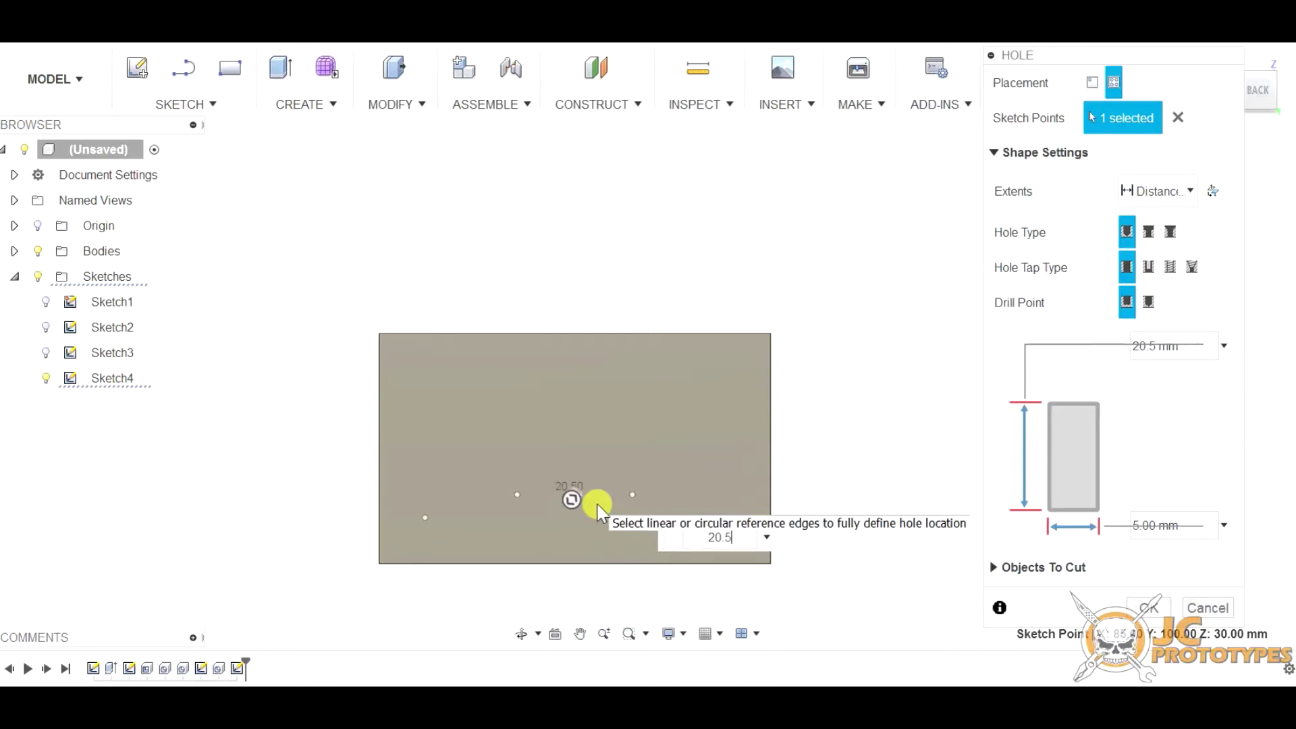
pyautogui.press('Tab')
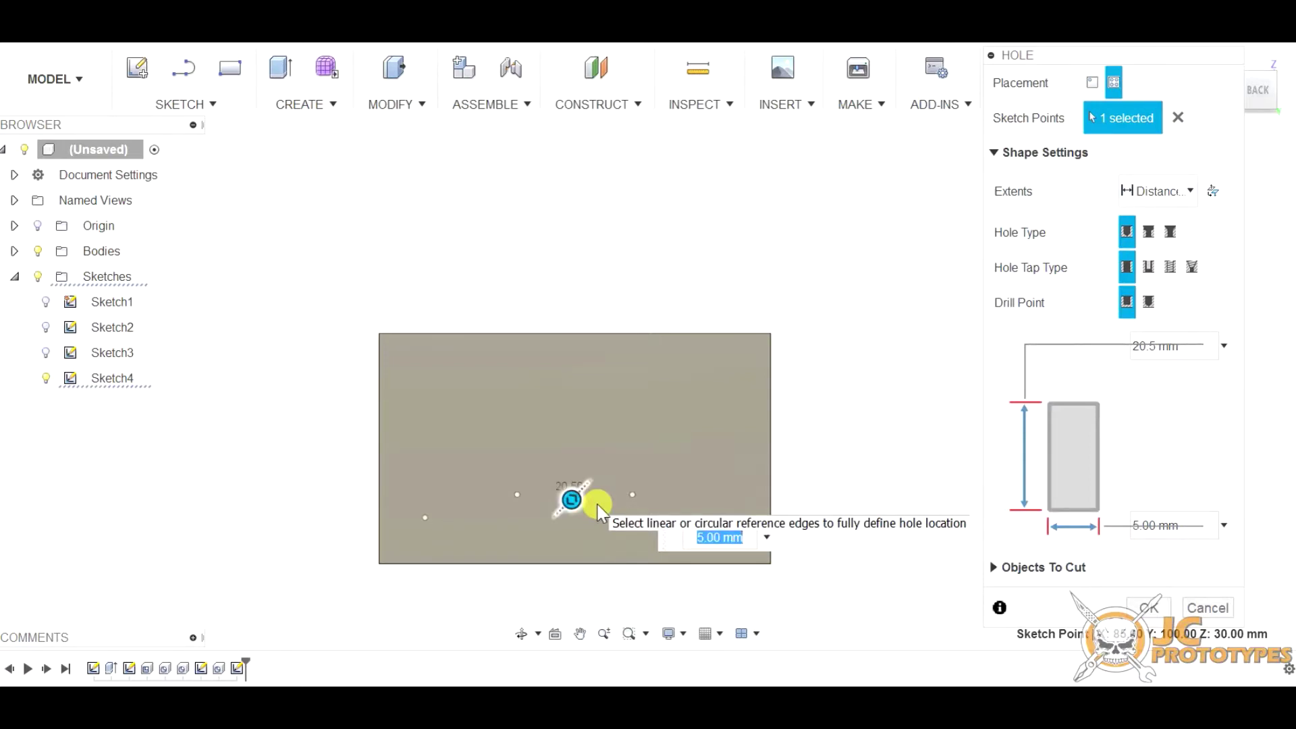
pyautogui.write('20.5')
pyautogui.press('Tab')
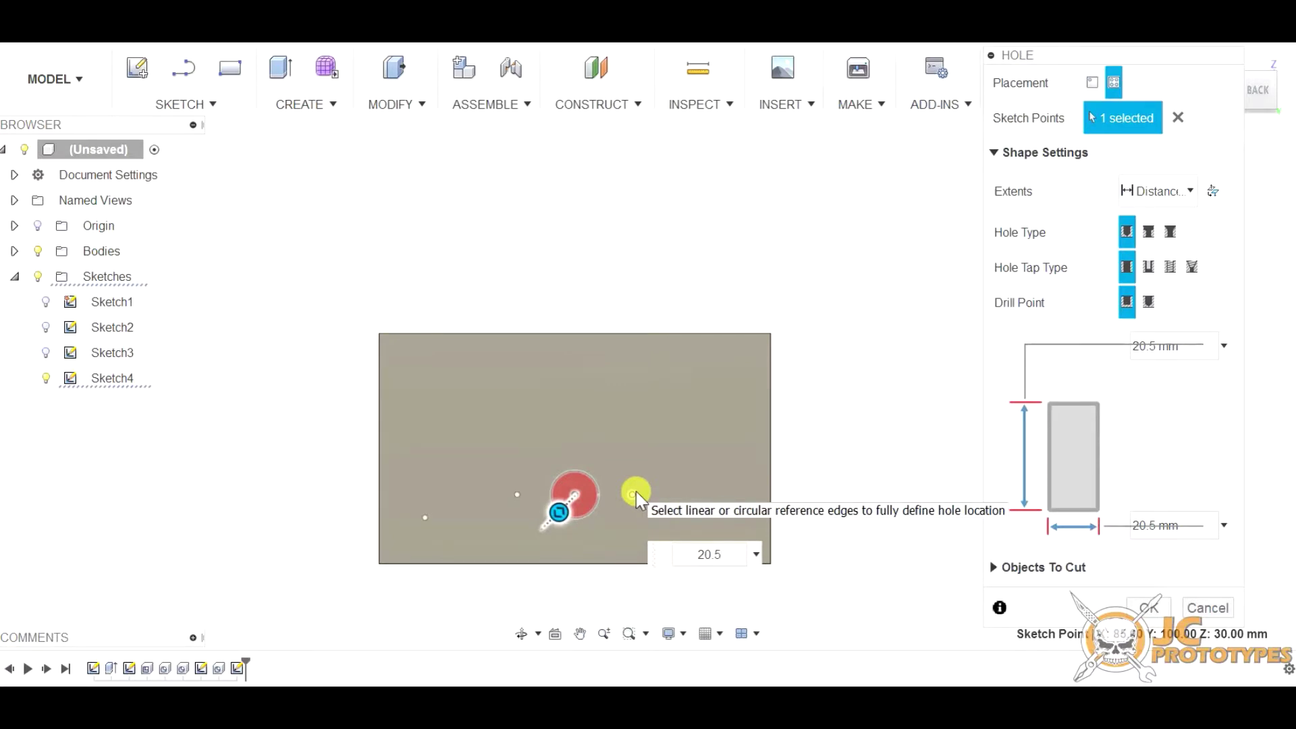
pyautogui.press('BackSpace')
pyautogui.press('BackSpace')
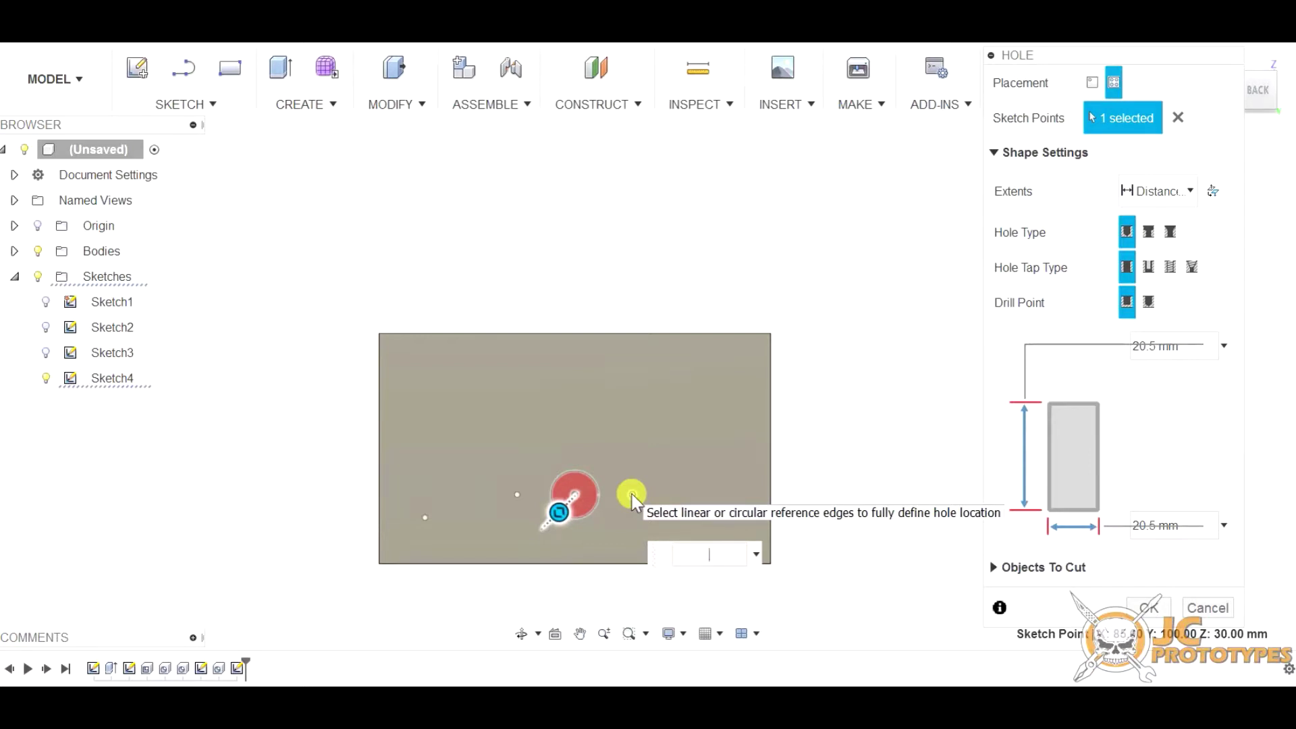
pyautogui.press('Return')
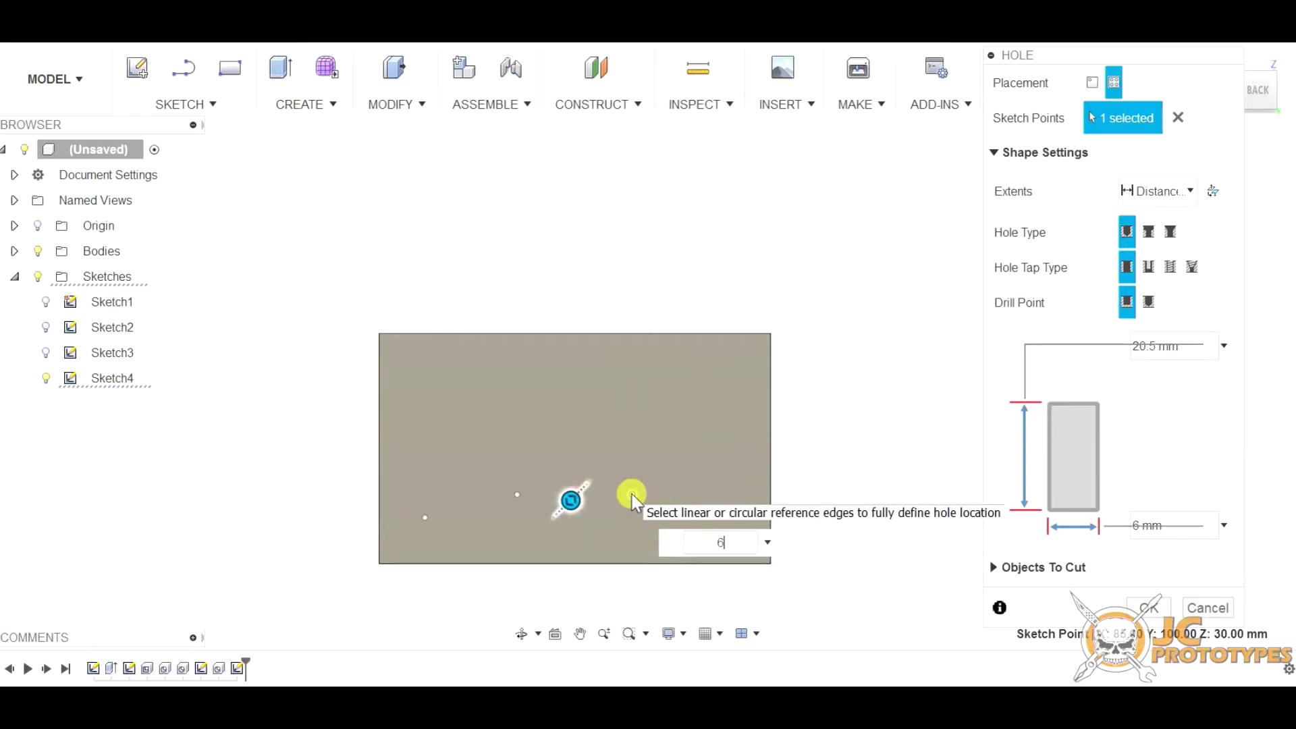
pyautogui.click(517, 494)
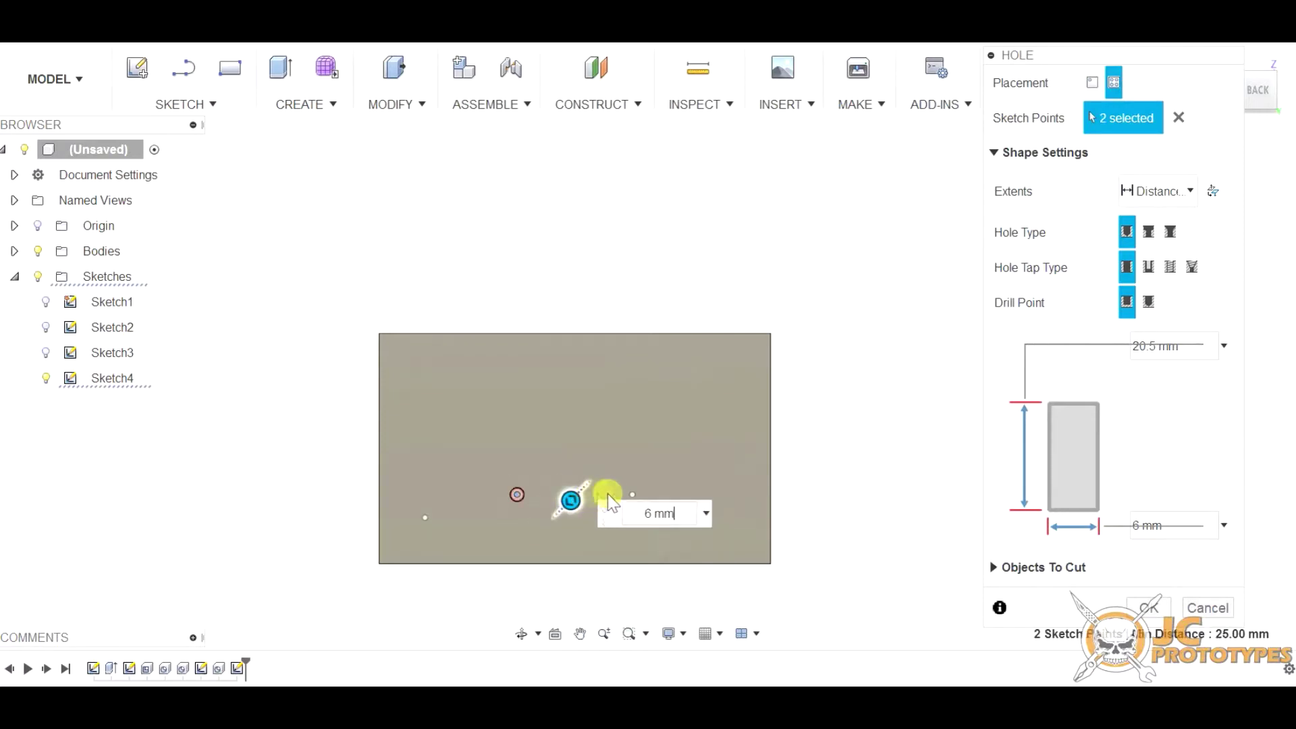
pyautogui.click(632, 495)
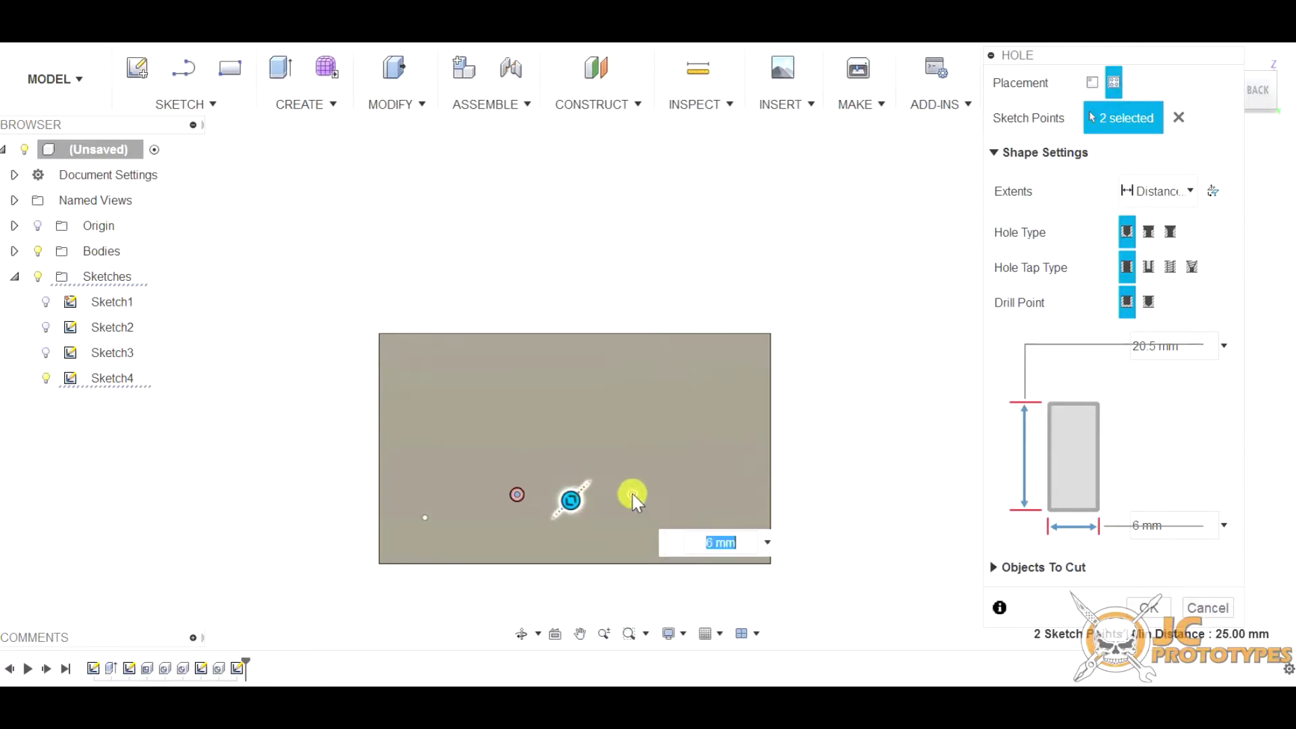
pyautogui.click(1151, 611)
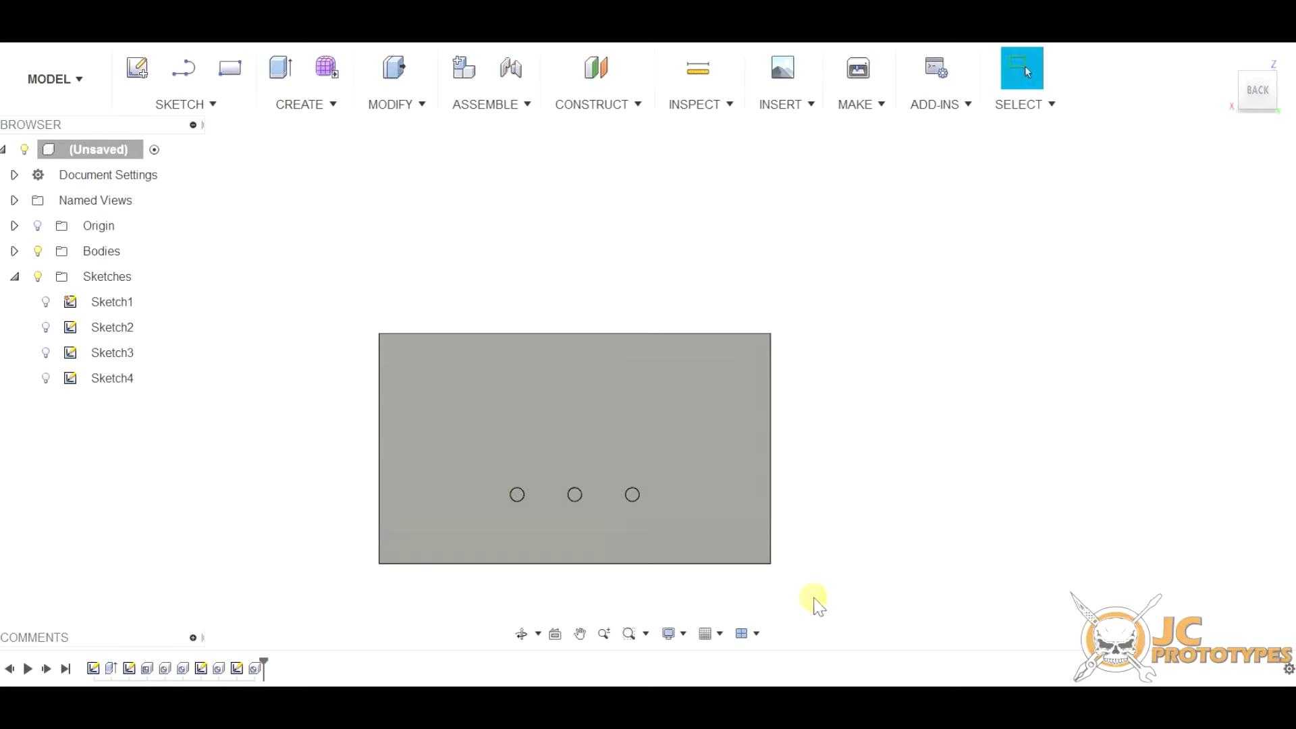
# Orbit to the new holes and make Sketch4 visible again.
pyautogui.moveTo(796, 428)
pyautogui.keyDown('shift'); pyautogui.mouseDown(button='middle')
pyautogui.moveTo(854, 405)
pyautogui.moveTo(859, 419)
pyautogui.mouseUp(button='middle'); pyautogui.keyUp('shift')
pyautogui.click(44, 379)
pyautogui.click(45, 378)
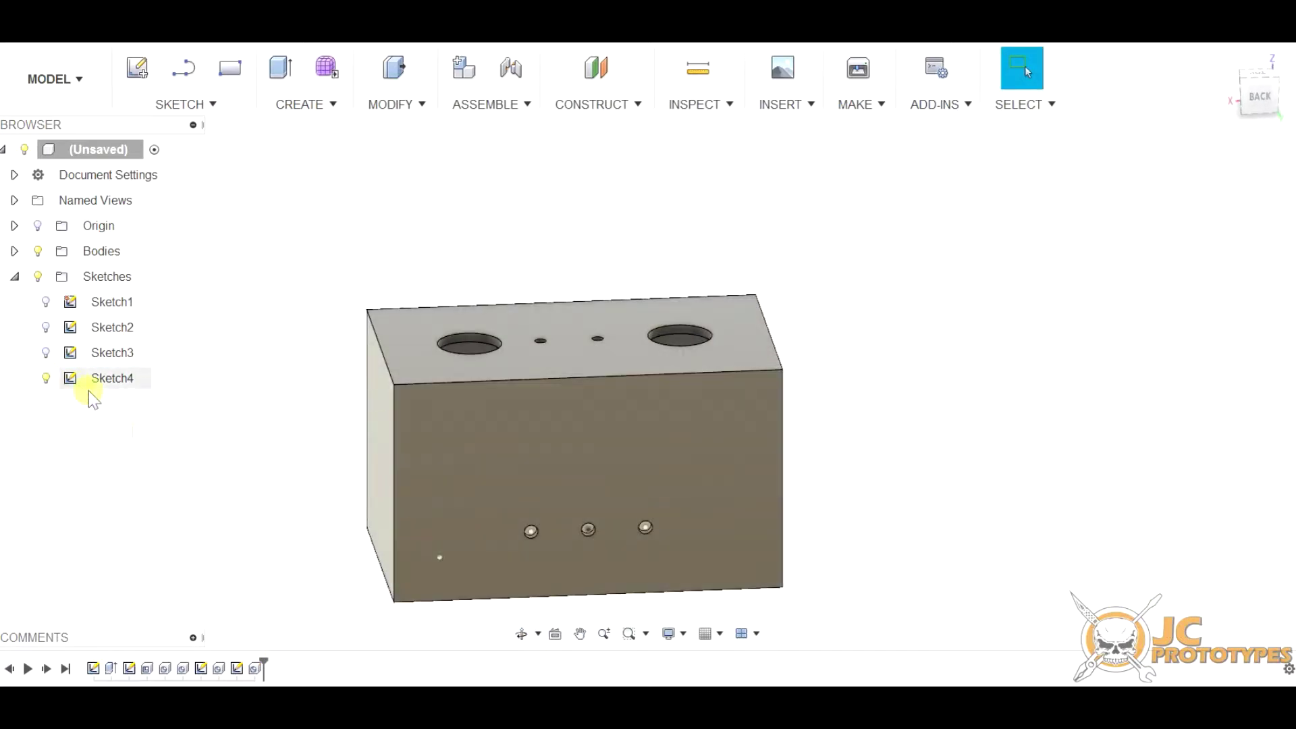
# Cut a 7 mm hole at Sketch4's lower-left point using the diameter presets.
pyautogui.click(439, 557)
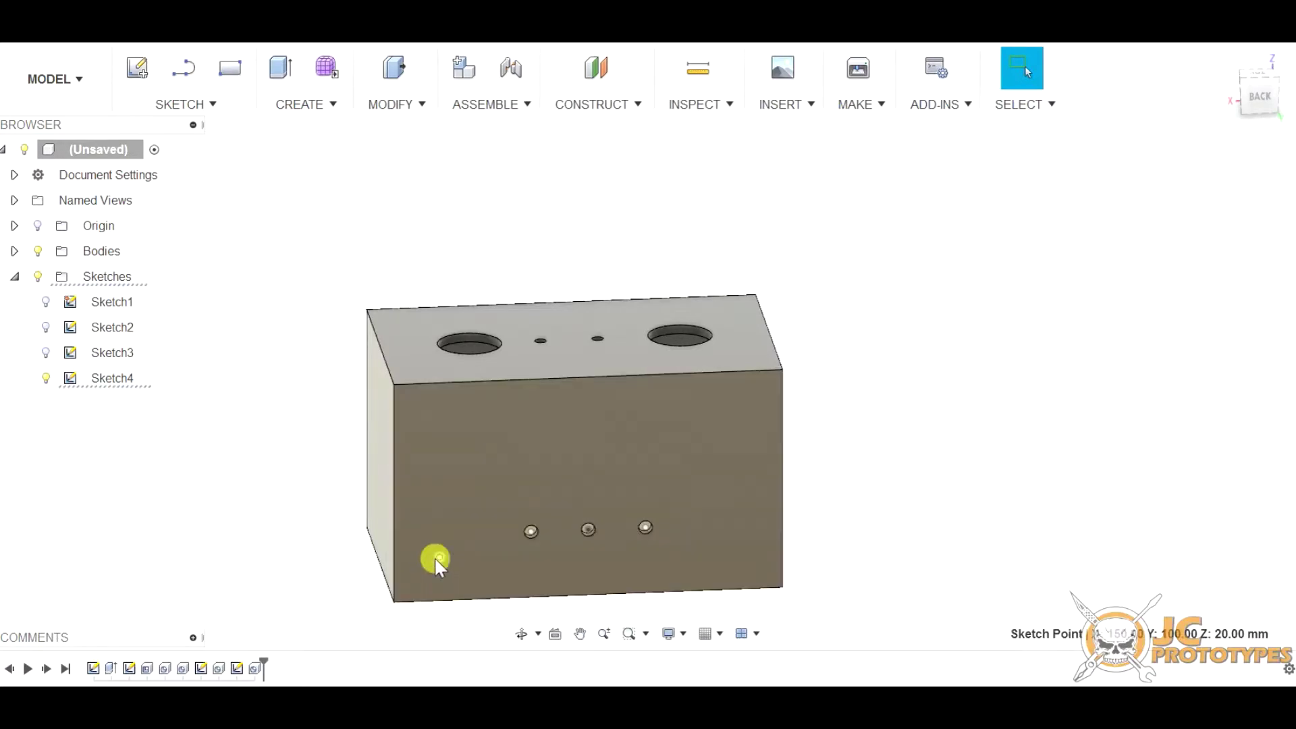
pyautogui.press('h')
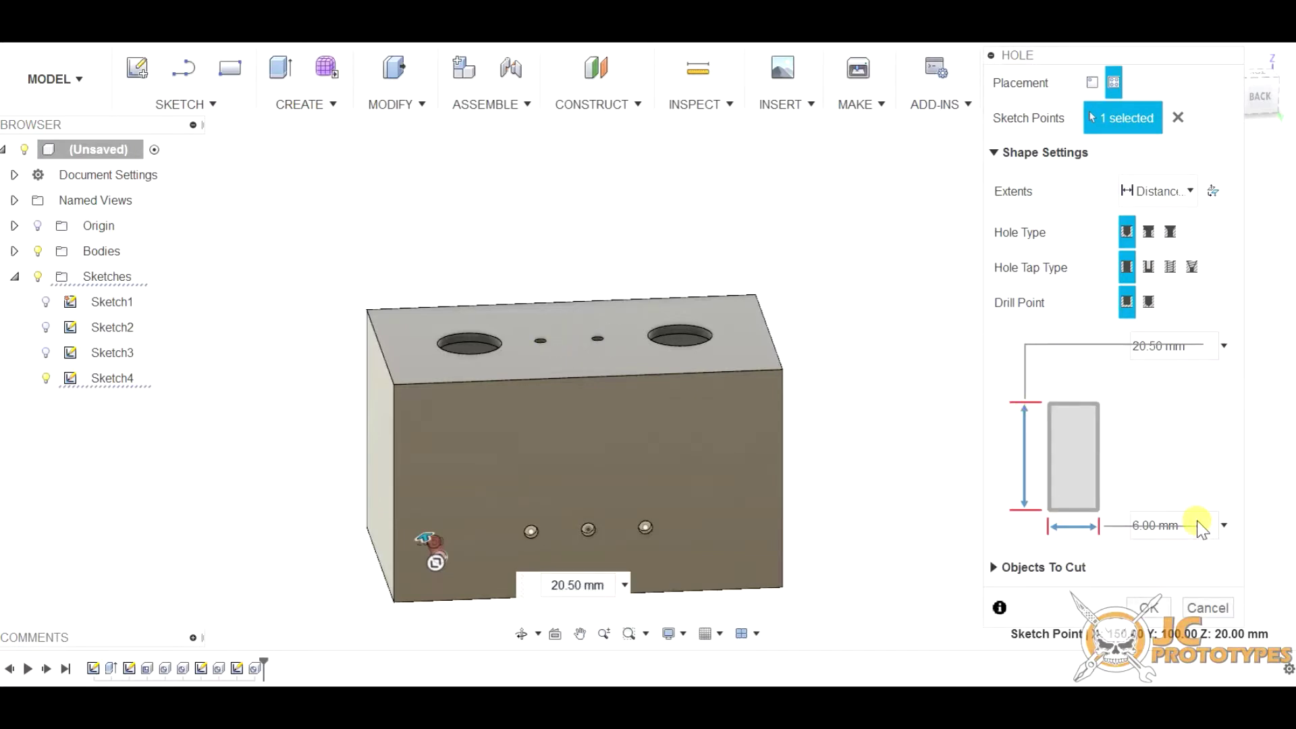
pyautogui.click(1224, 524)
pyautogui.click(1224, 523)
pyautogui.click(1226, 527)
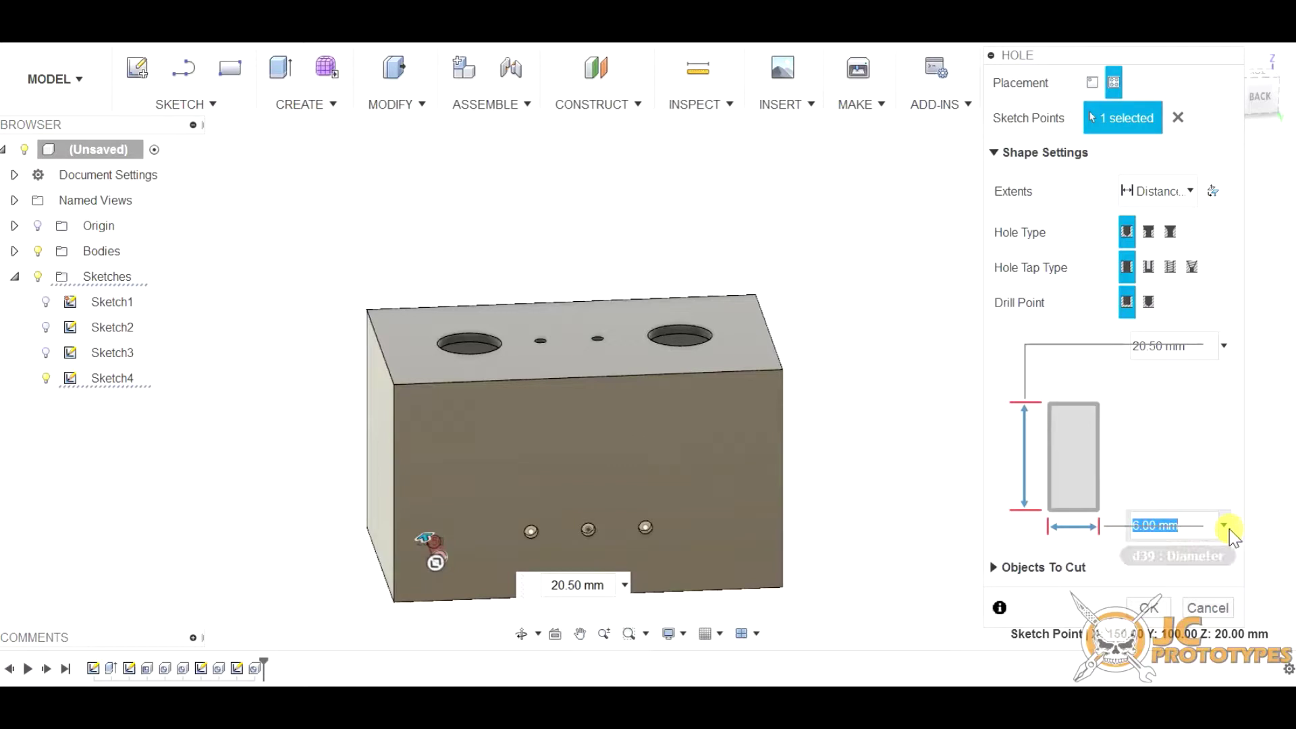
pyautogui.click(1171, 594)
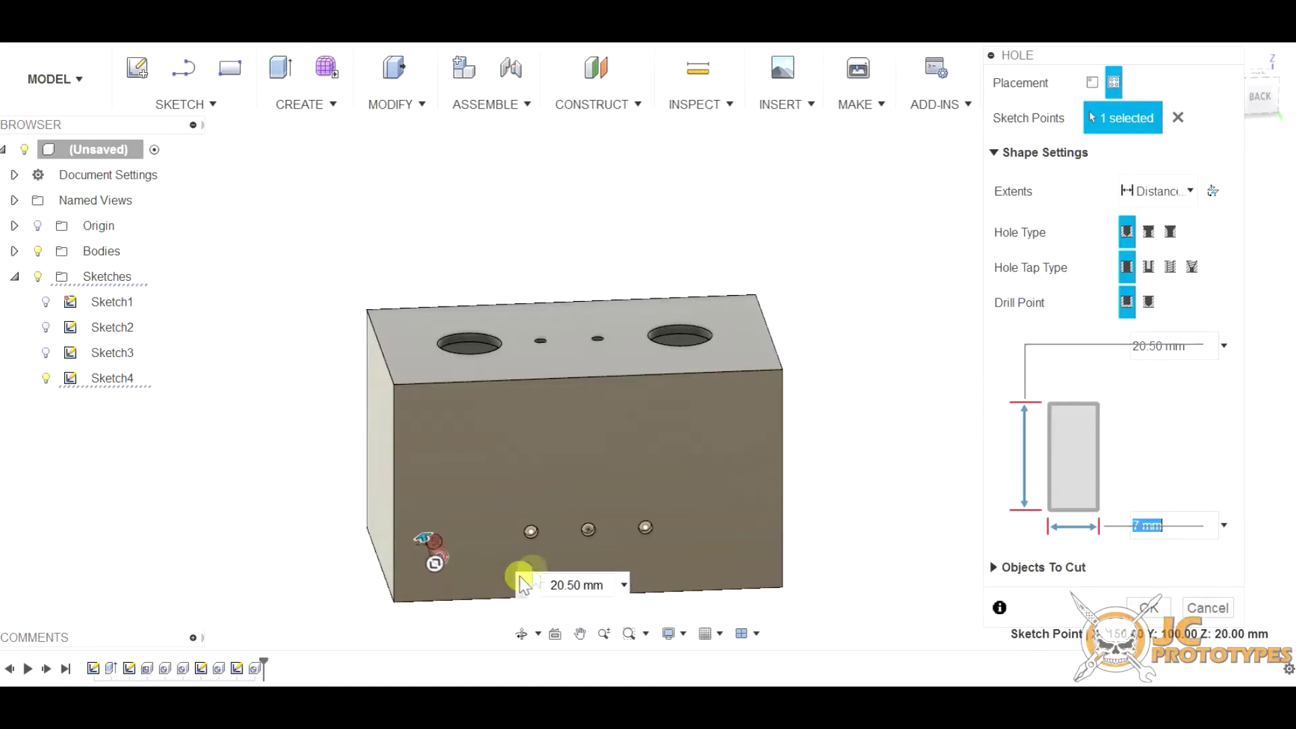
pyautogui.click(1162, 610)
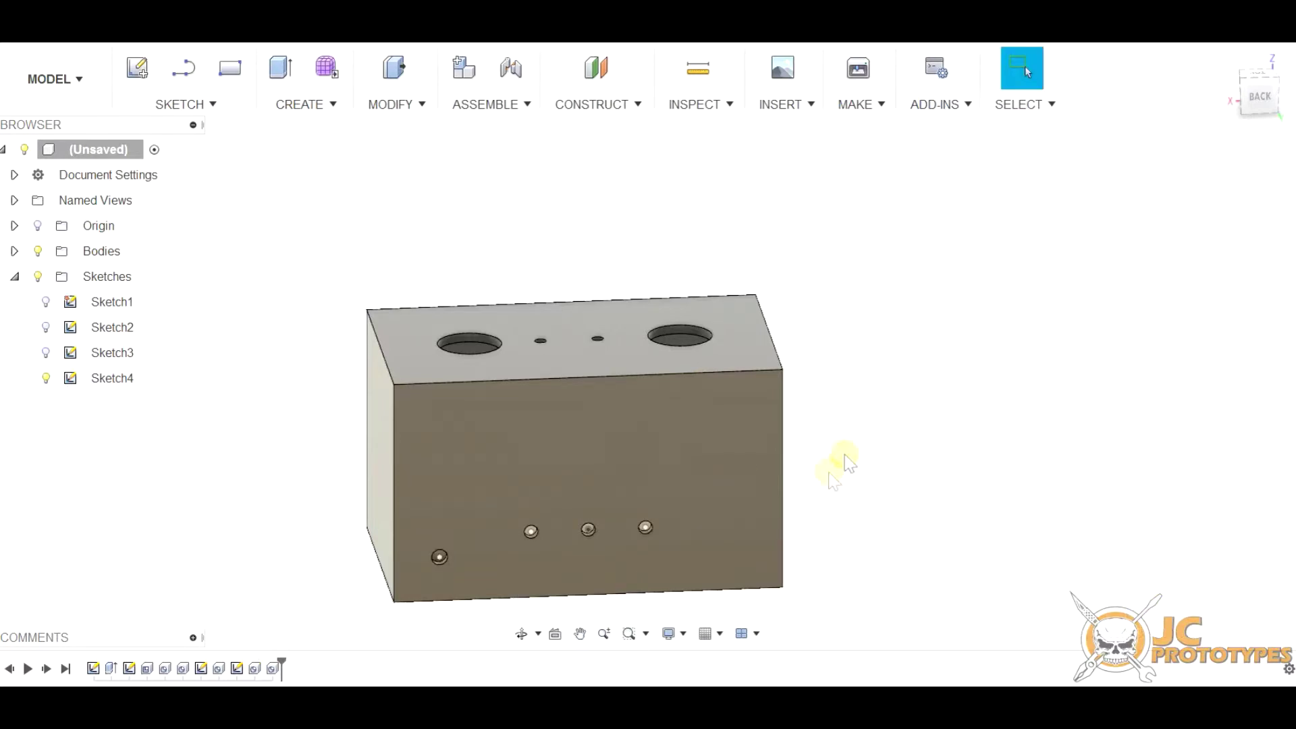
# Zoom, orbit and pan to view the block from below, then select its bottom face.
pyautogui.scroll(-2, 844, 427)
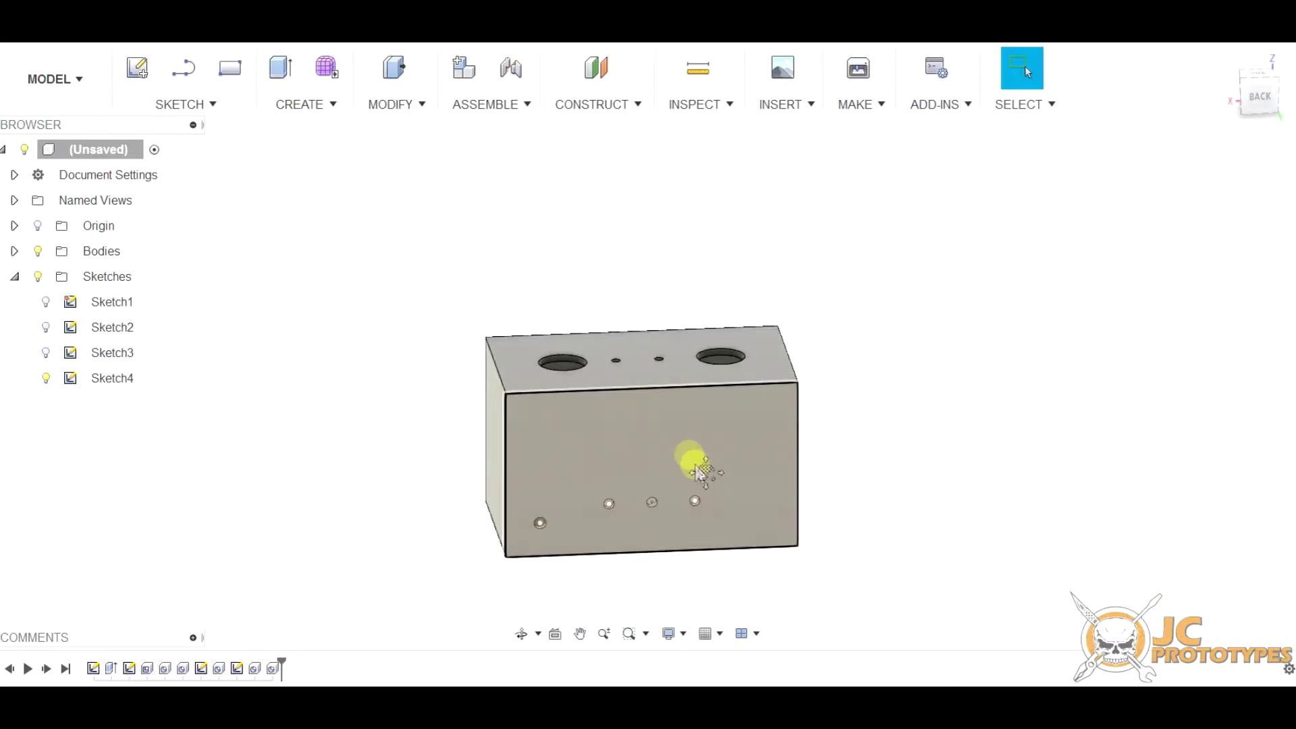
pyautogui.moveTo(702, 473); pyautogui.dragTo(744, 348, button='middle')
pyautogui.scroll(5, 691, 403)
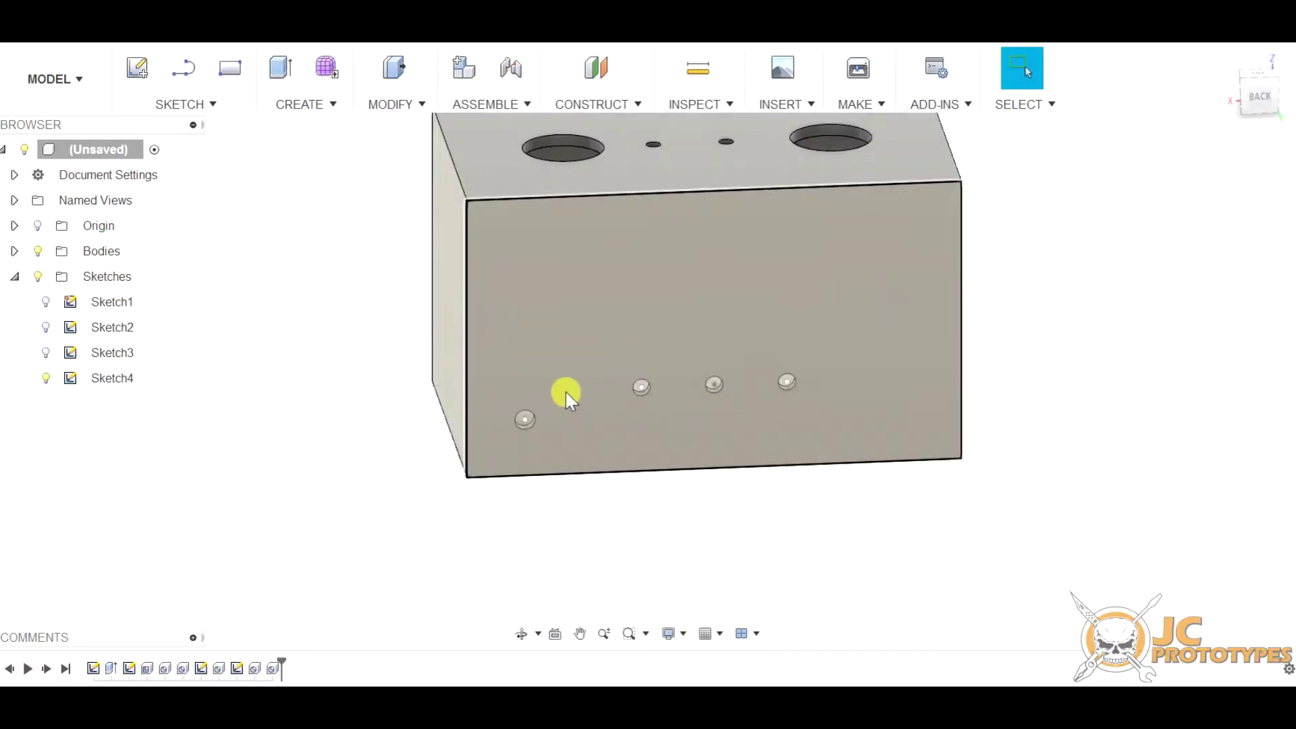
pyautogui.moveTo(566, 391)
pyautogui.keyDown('shift'); pyautogui.mouseDown(button='middle')
pyautogui.moveTo(846, 341)
pyautogui.moveTo(613, 347)
pyautogui.moveTo(628, 361)
pyautogui.moveTo(677, 360)
pyautogui.moveTo(691, 378)
pyautogui.moveTo(900, 370)
pyautogui.moveTo(852, 352)
pyautogui.moveTo(870, 361)
pyautogui.moveTo(808, 389)
pyautogui.moveTo(616, 377)
pyautogui.moveTo(641, 406)
pyautogui.mouseUp(button='middle'); pyautogui.keyUp('shift')
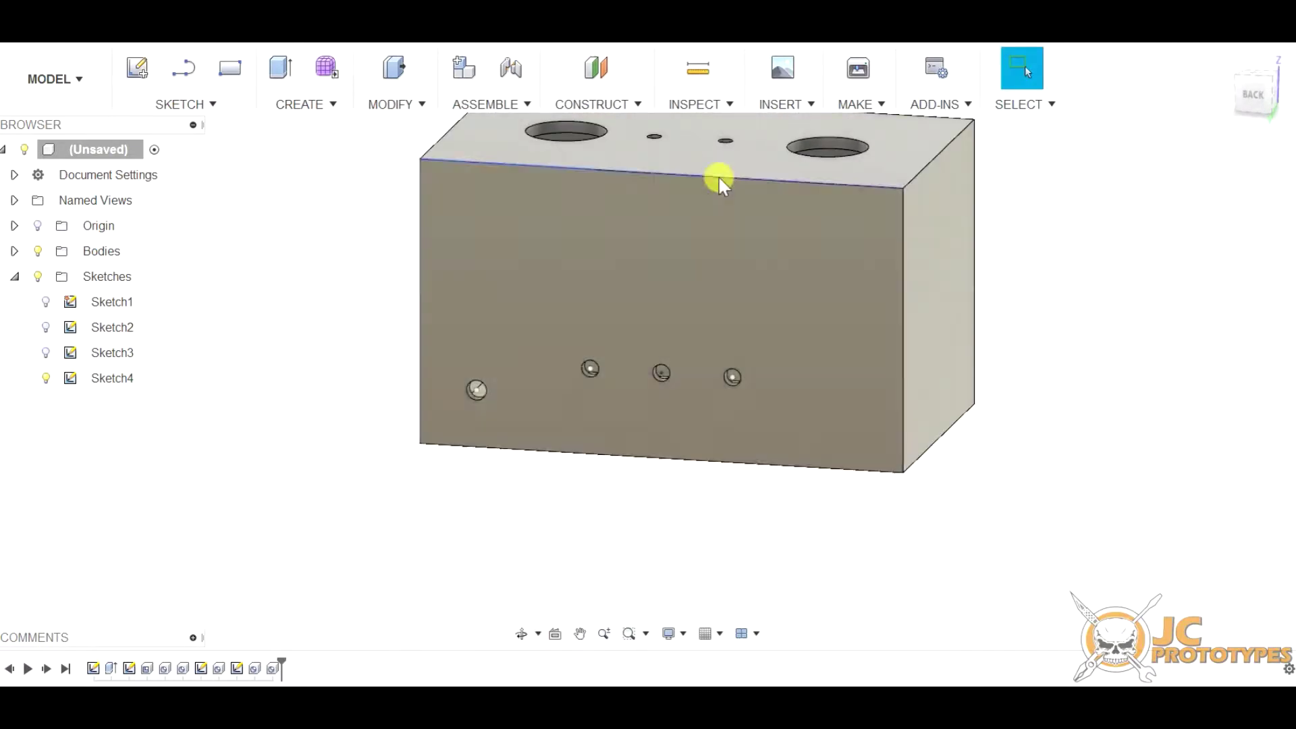
pyautogui.moveTo(604, 290); pyautogui.dragTo(844, 268, button='middle')
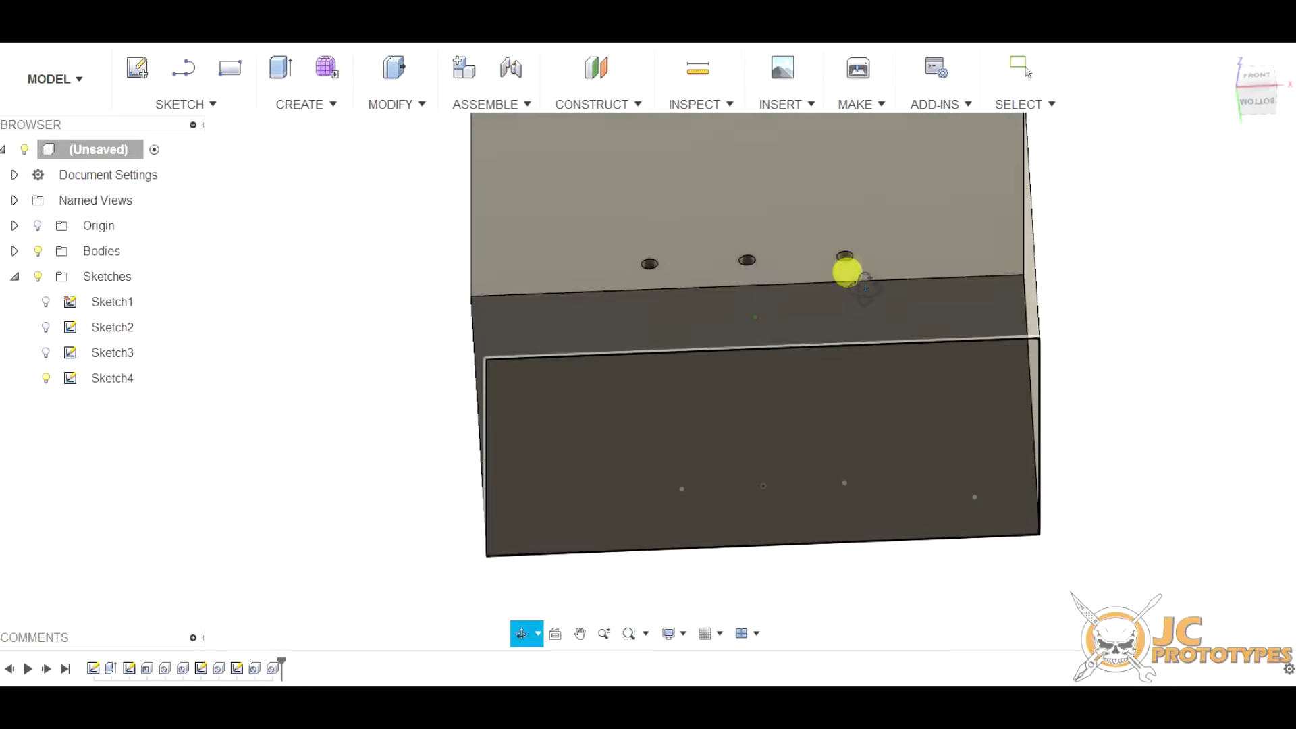
pyautogui.click(823, 386)
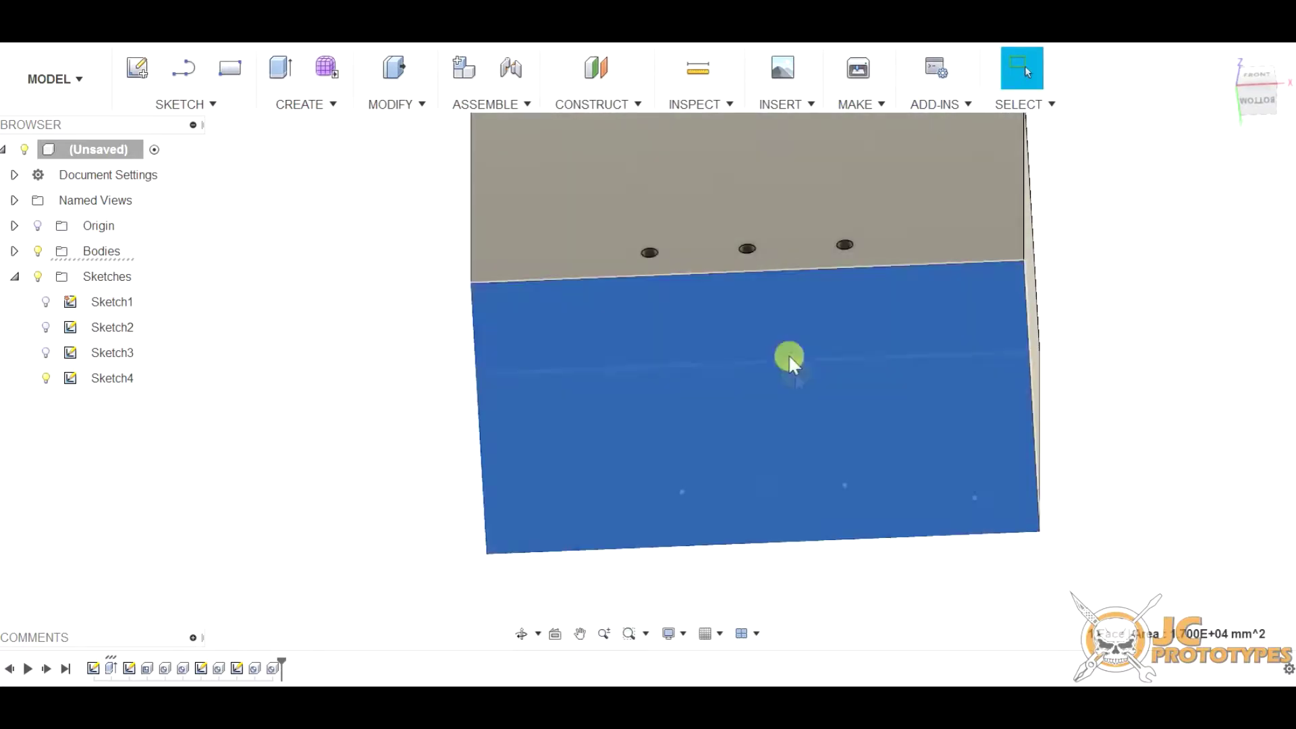
# Create an offset plane from the bottom face at -2.5 mm so it sits inside the block.
pyautogui.click(627, 103)
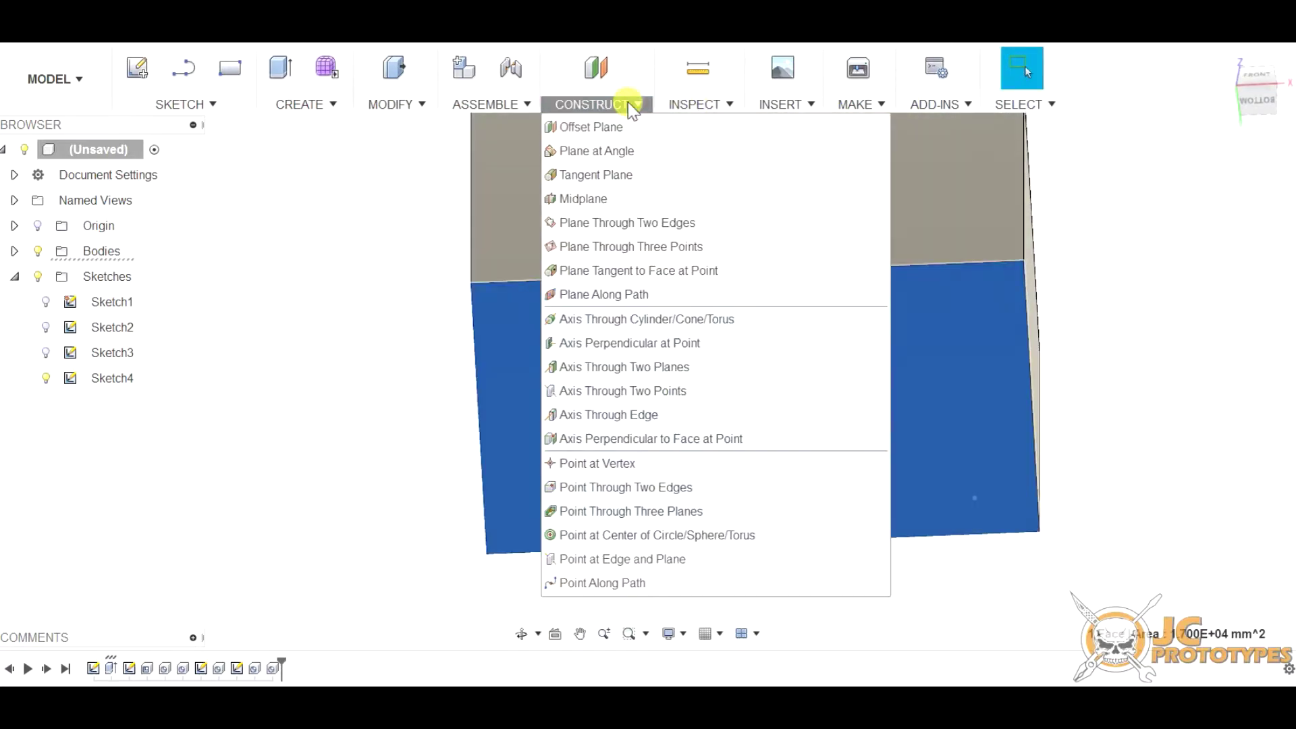
pyautogui.click(607, 121)
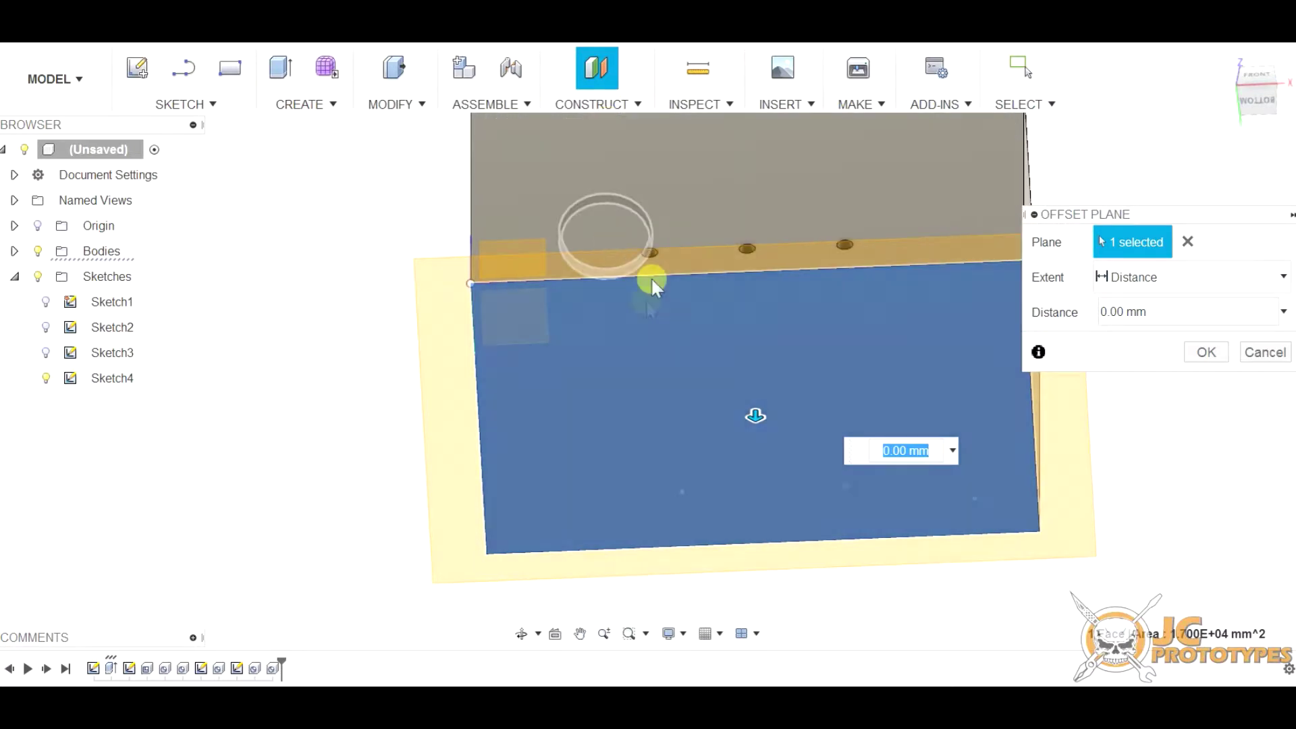
pyautogui.keyDown('shift'); pyautogui.moveTo(1157, 166); pyautogui.dragTo(668, 278, button='middle'); pyautogui.keyUp('shift')
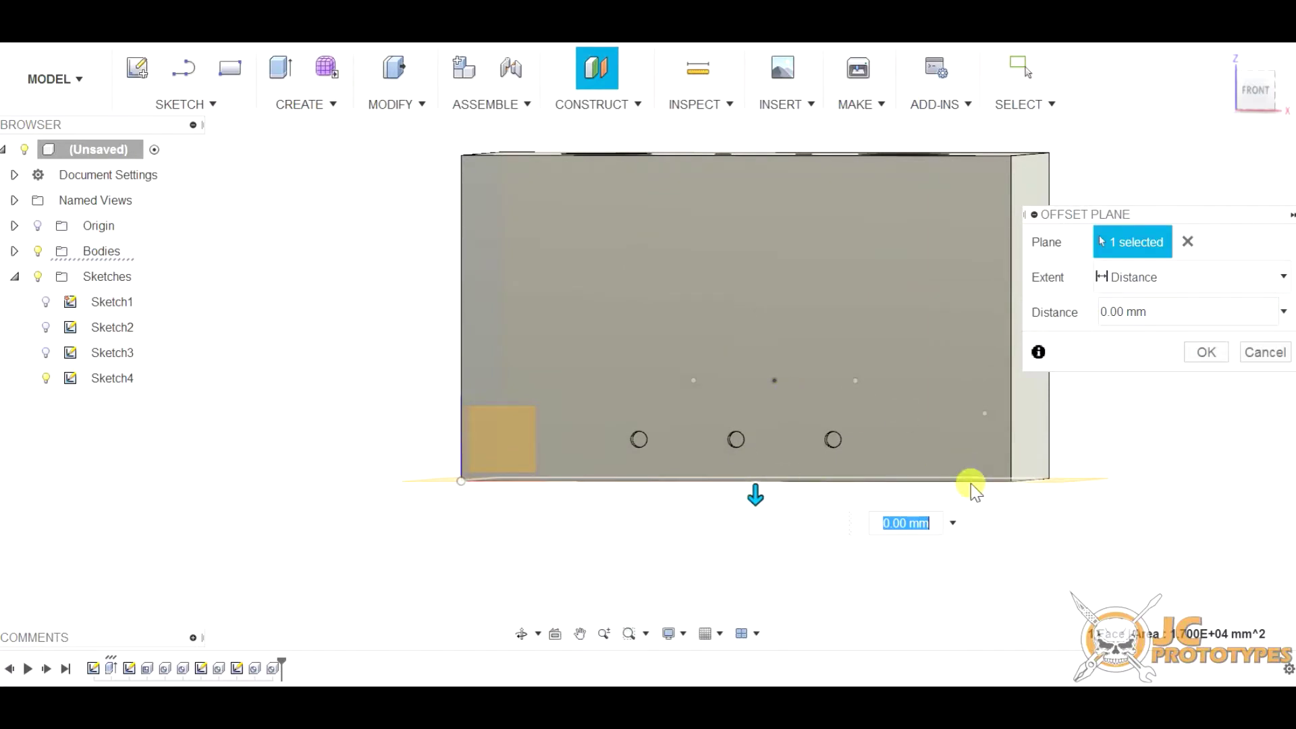
pyautogui.moveTo(754, 502); pyautogui.dragTo(754, 490)
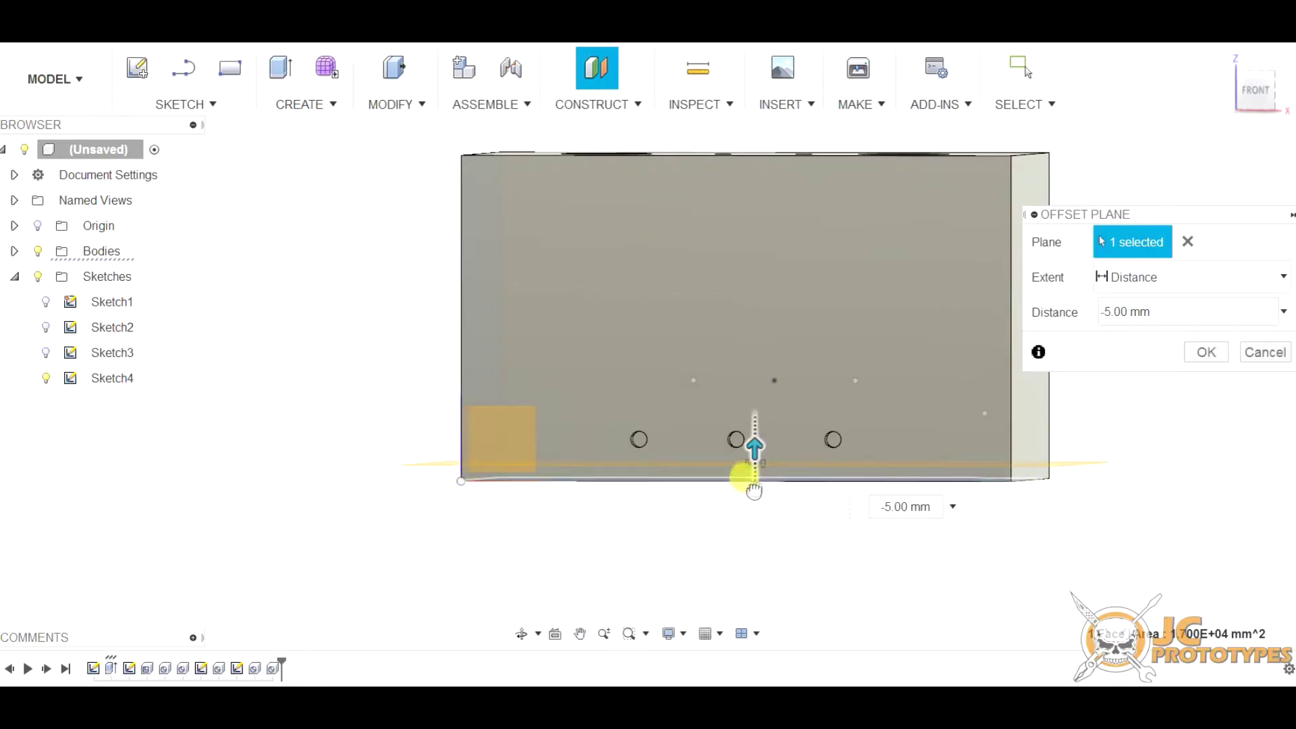
pyautogui.click(911, 505)
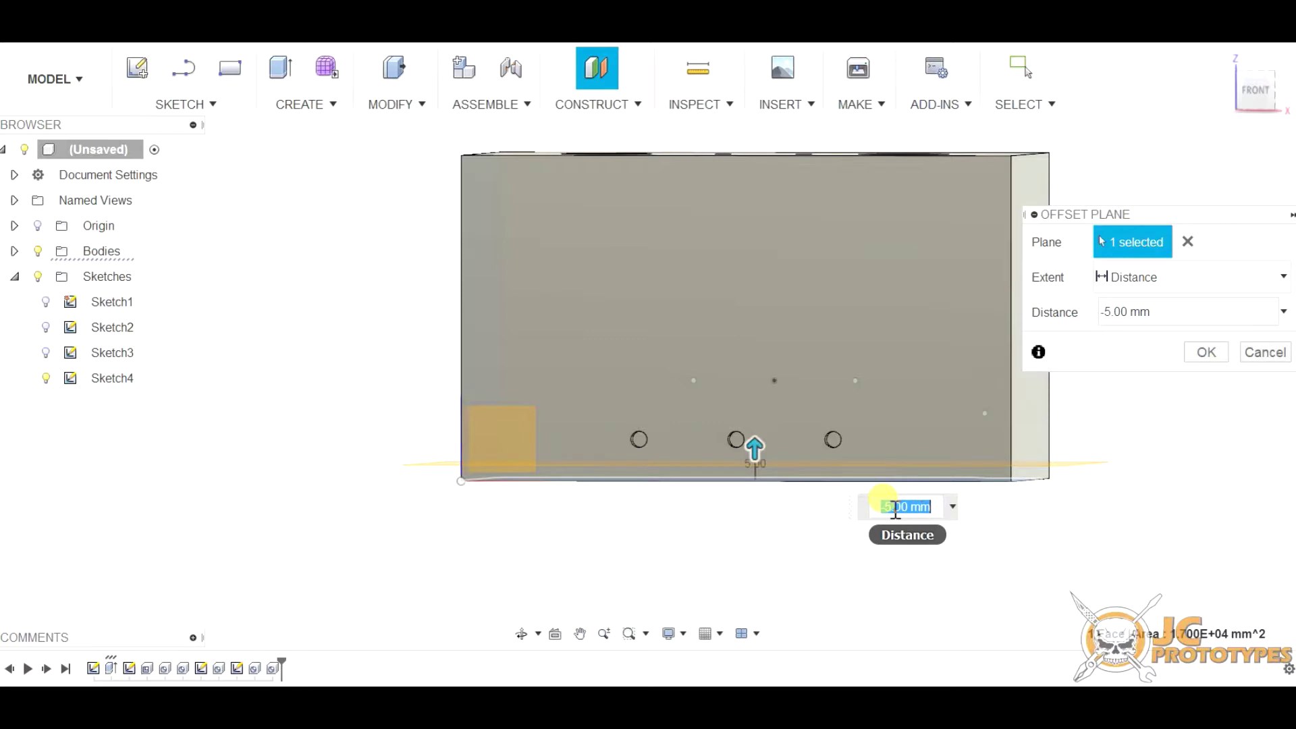
pyautogui.press('Return')
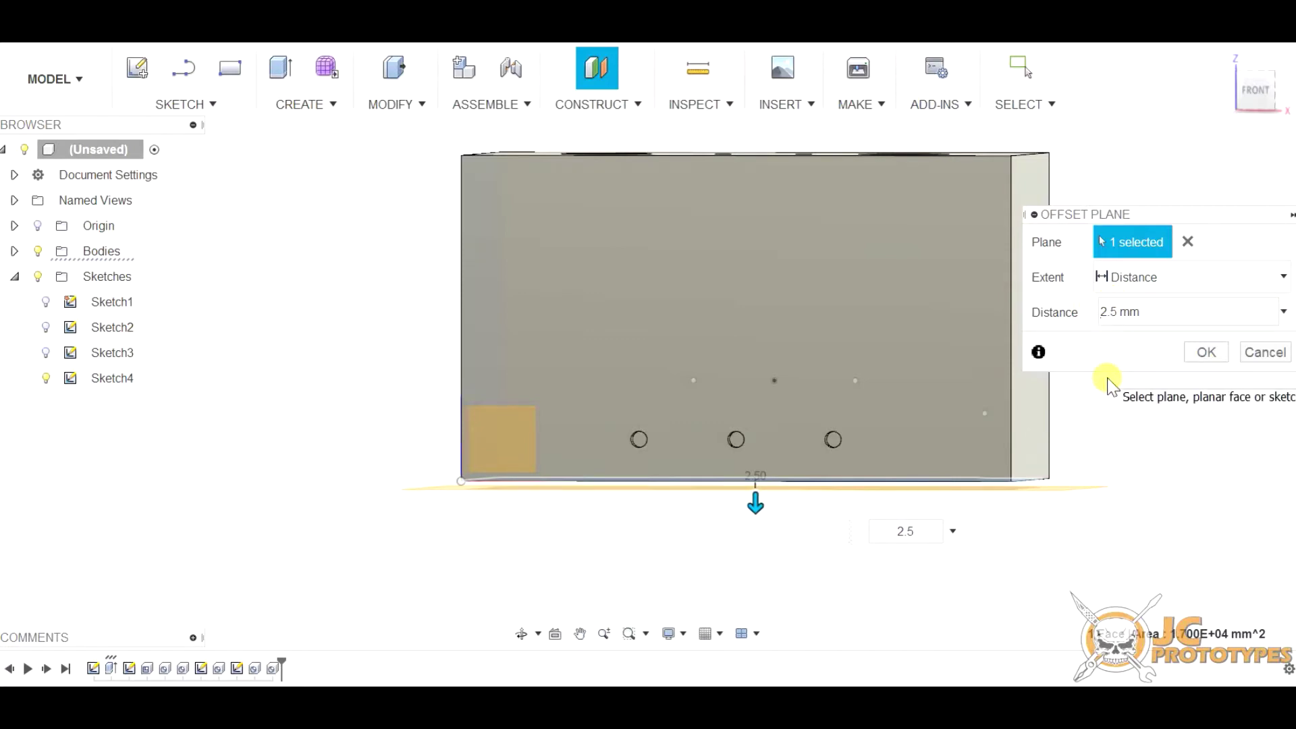
pyautogui.write('-')
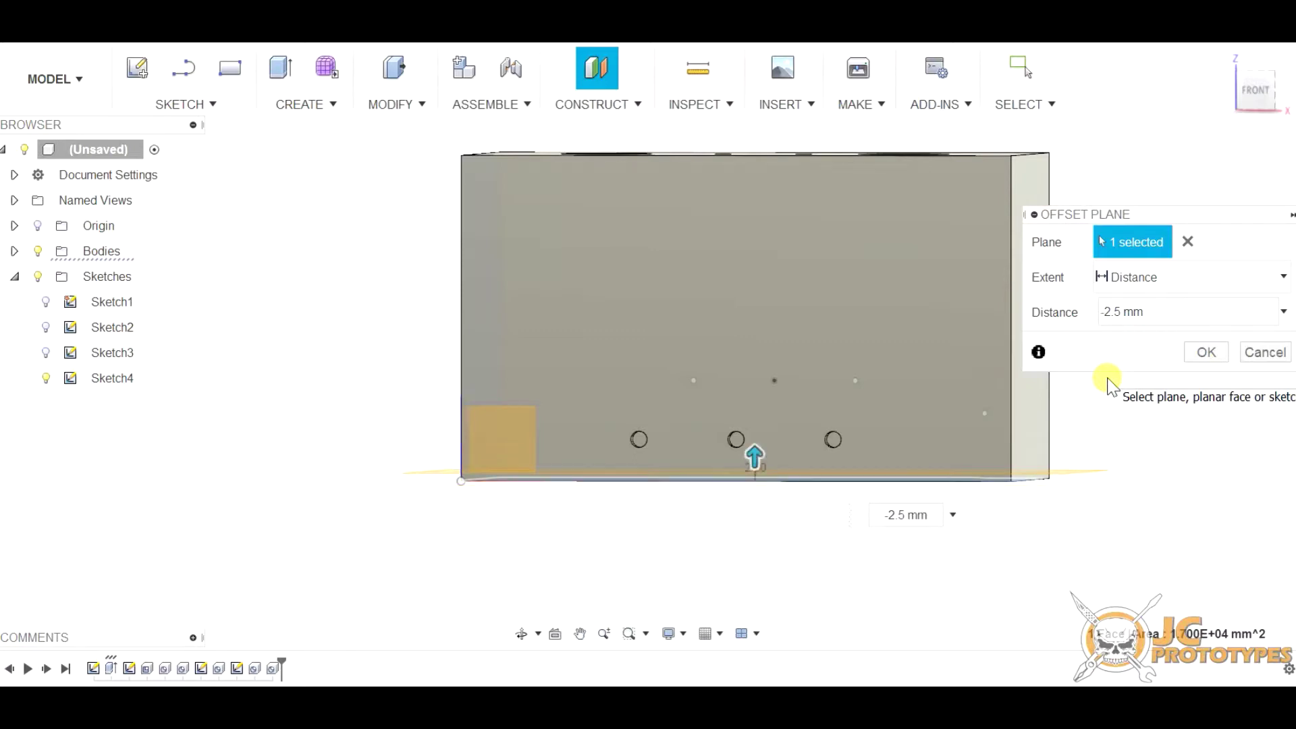
pyautogui.click(1204, 350)
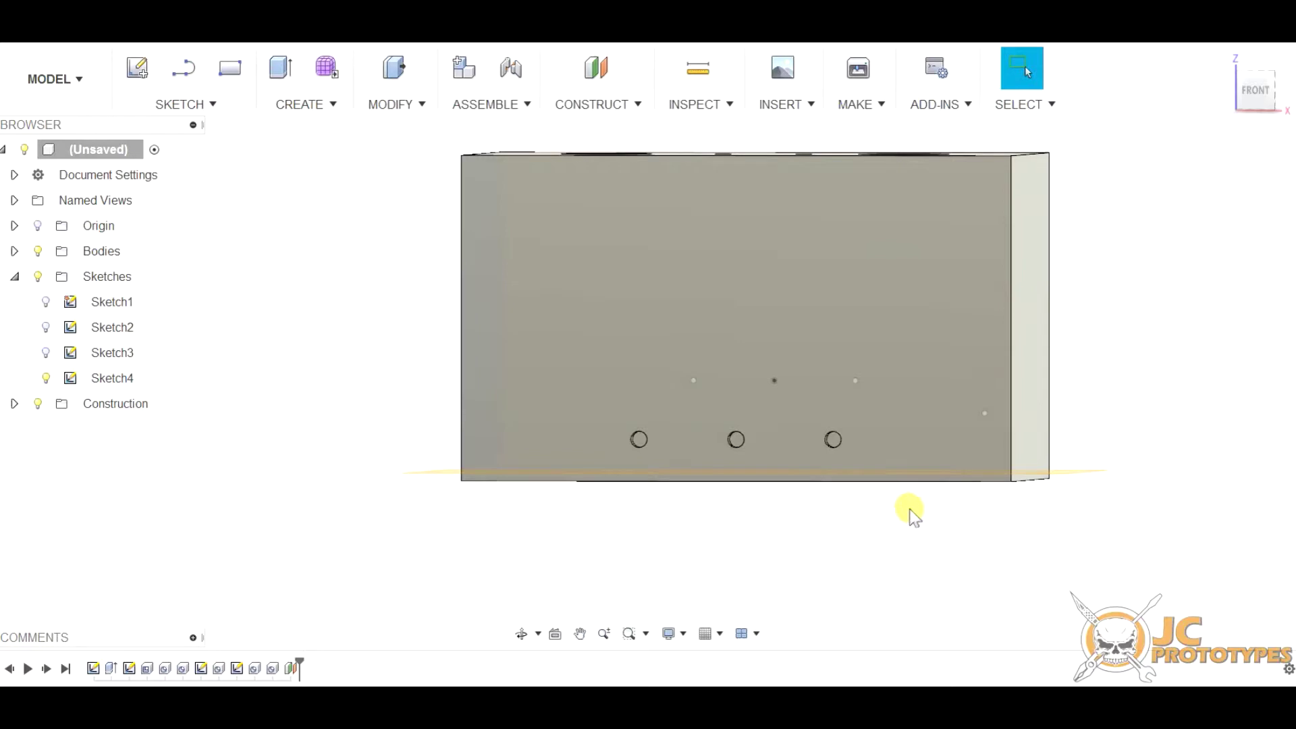
# Select Plane1 in the browser's Construction folder.
pyautogui.keyDown('shift'); pyautogui.moveTo(923, 520); pyautogui.dragTo(866, 513, button='middle'); pyautogui.keyUp('shift')
pyautogui.press('Escape')
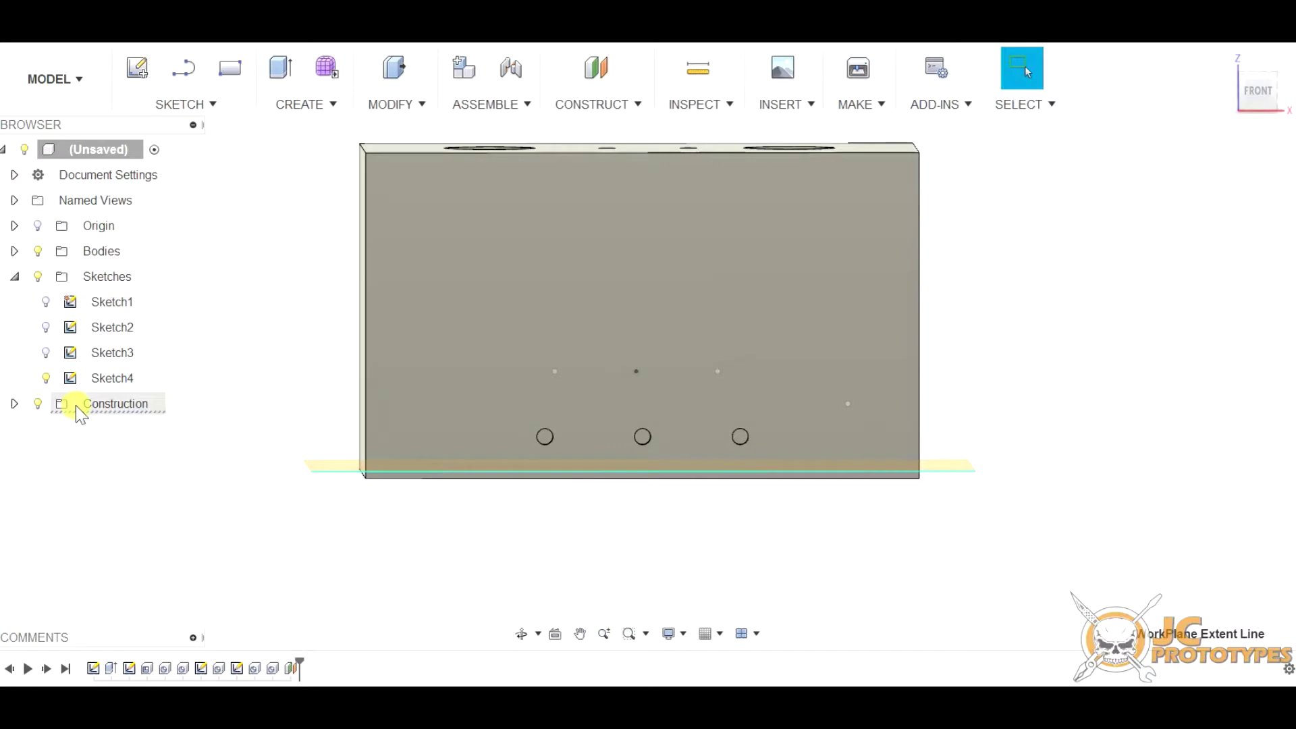
pyautogui.click(15, 403)
pyautogui.click(107, 429)
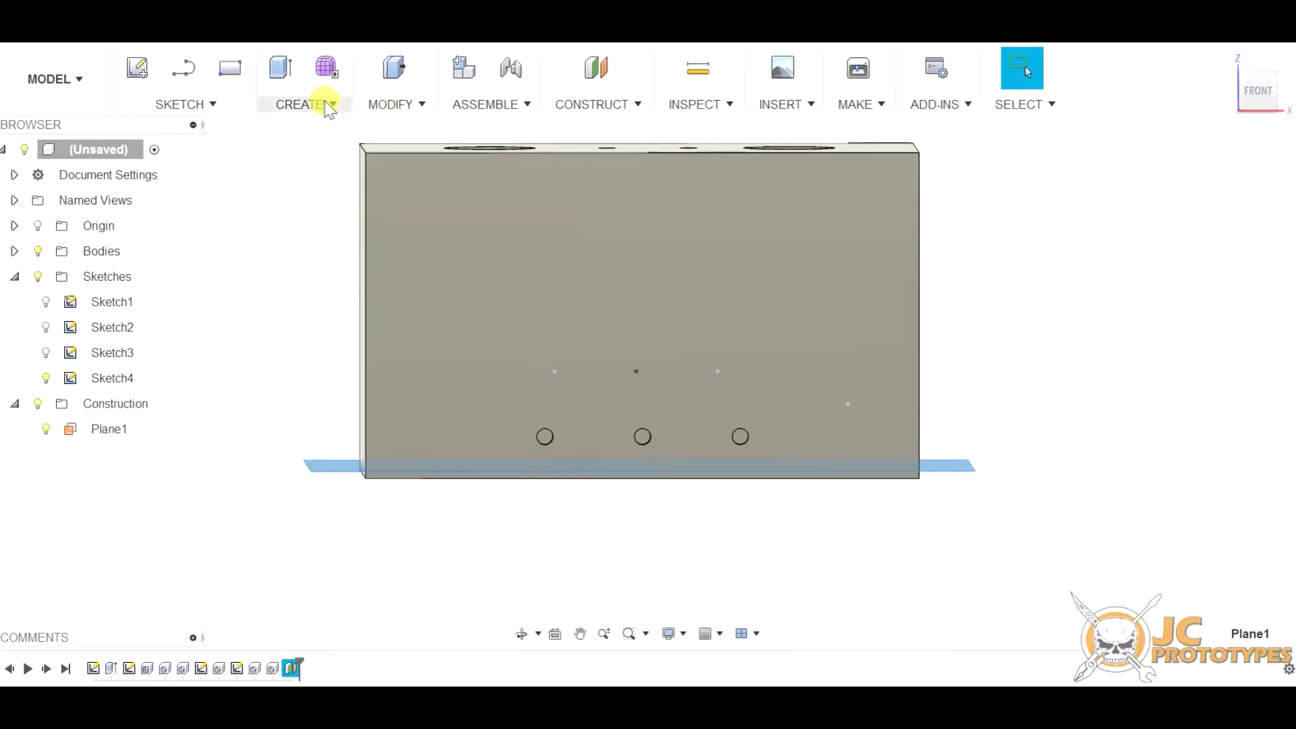
# Browse the Create and Sketch menus, then start Split Body from Modify.
pyautogui.click(327, 102)
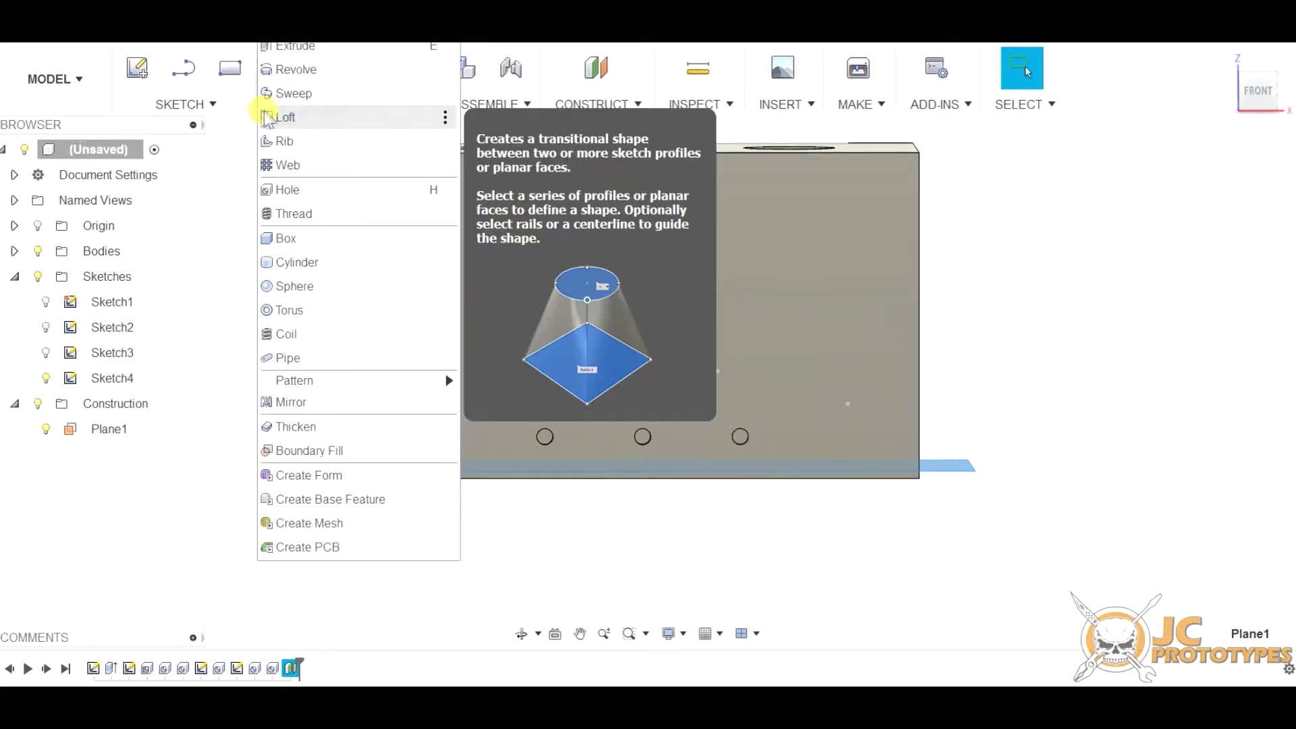
pyautogui.click(184, 104)
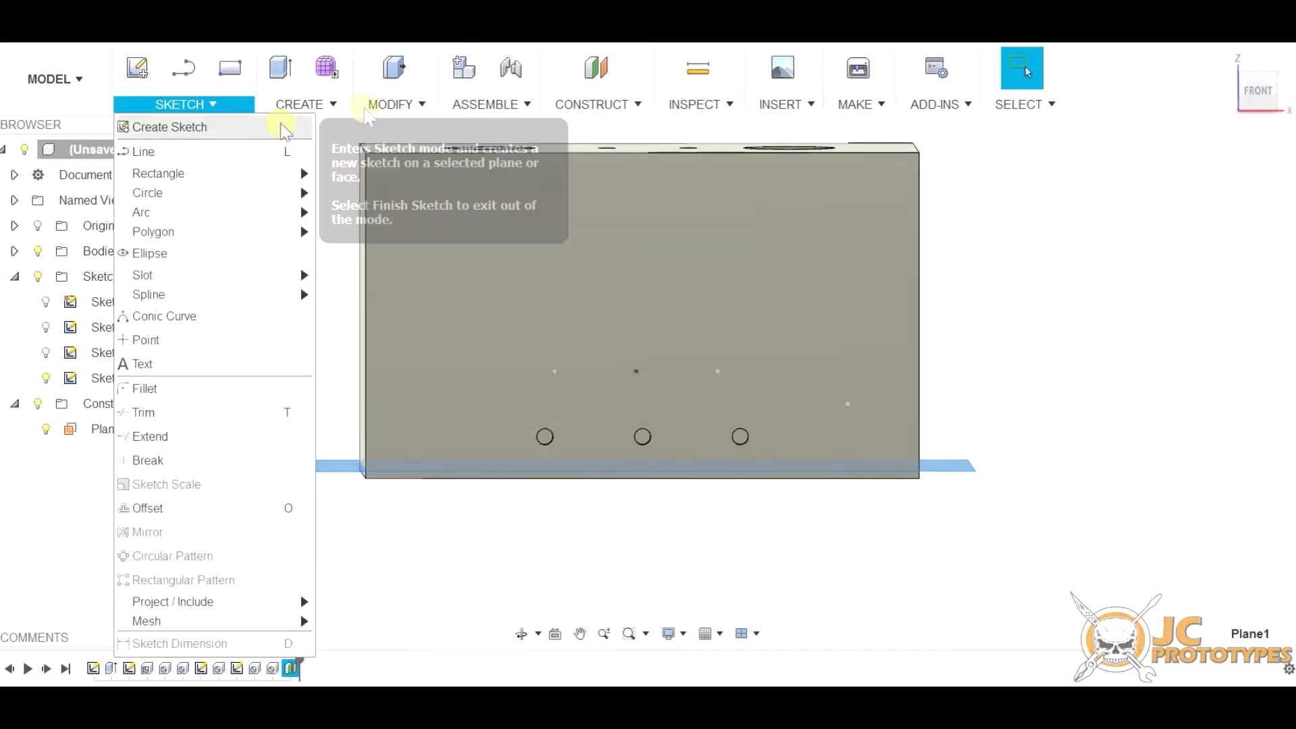
pyautogui.click(303, 104)
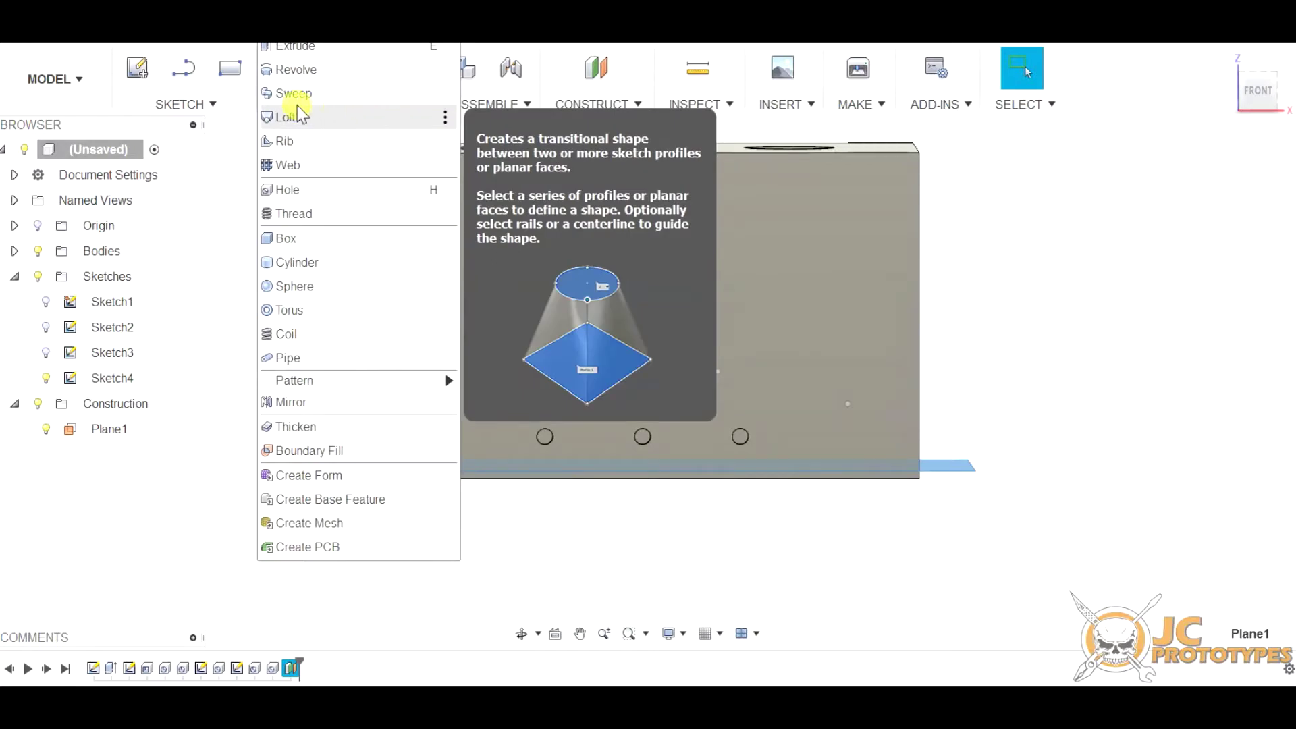
pyautogui.click(212, 105)
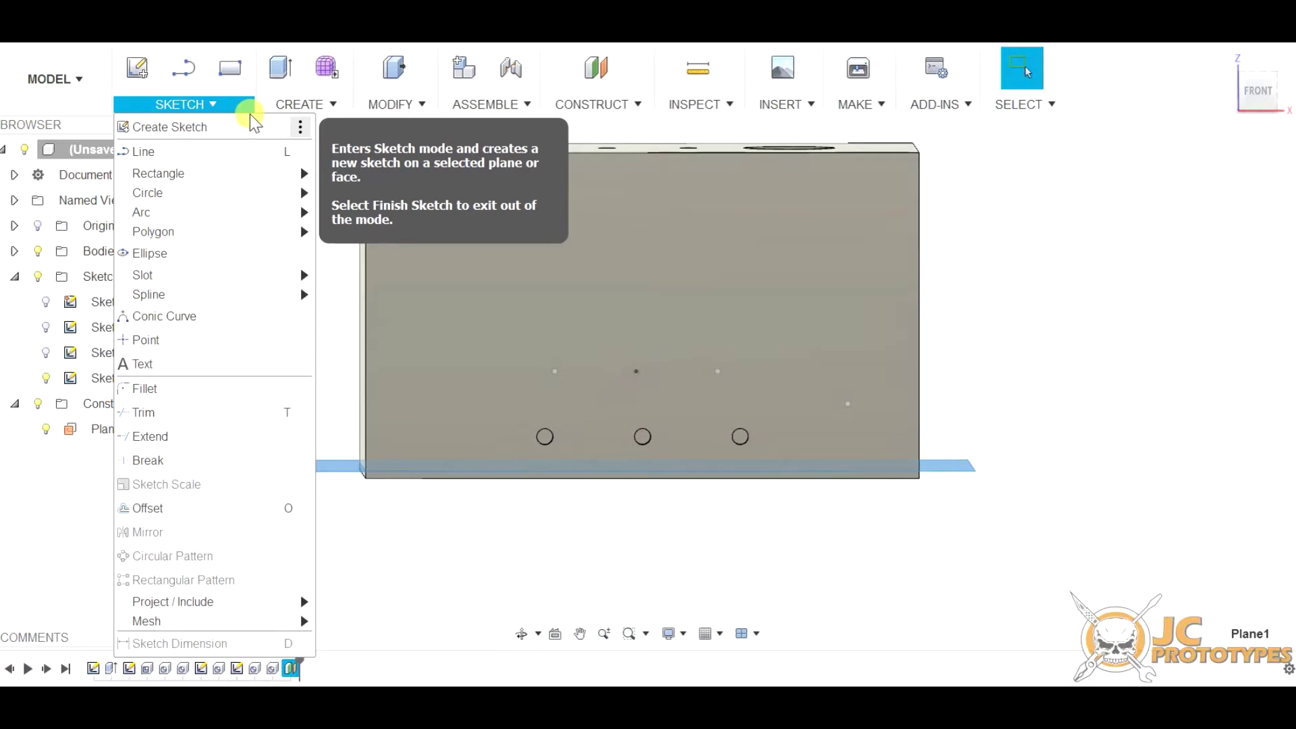
pyautogui.click(304, 103)
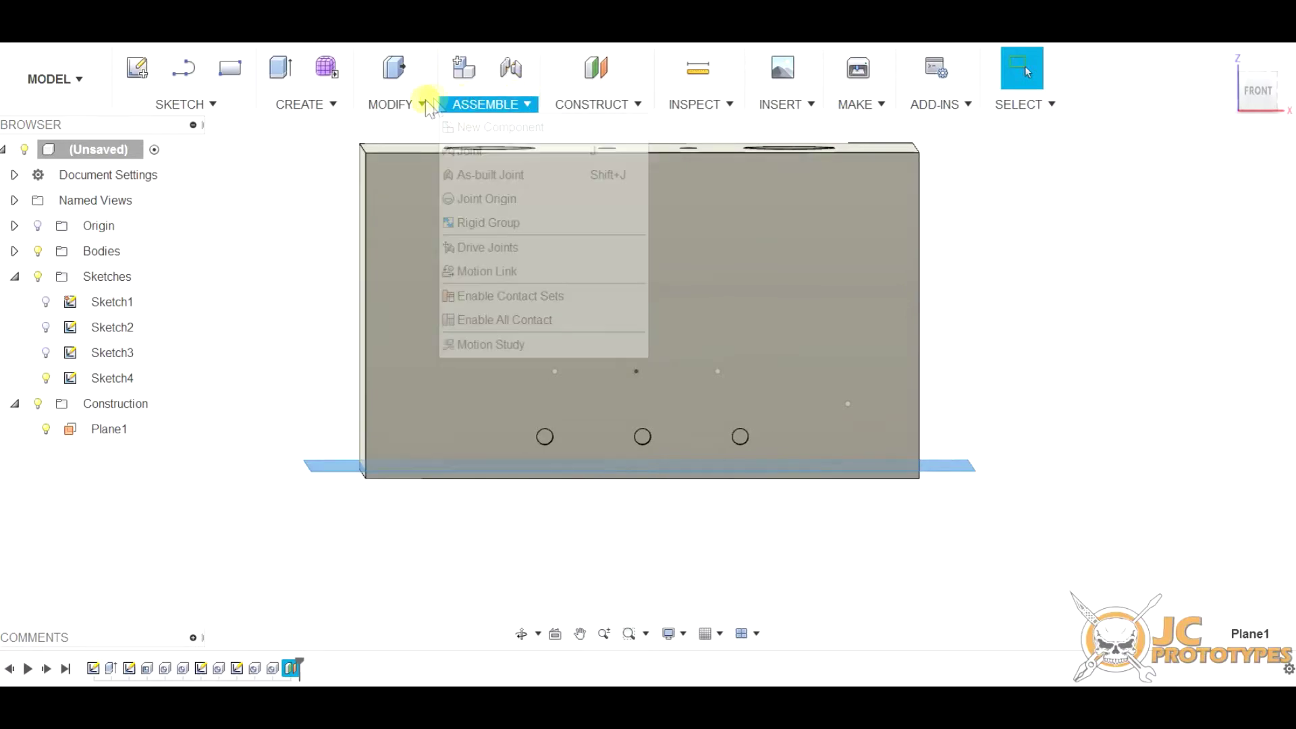
pyautogui.moveTo(410, 106)
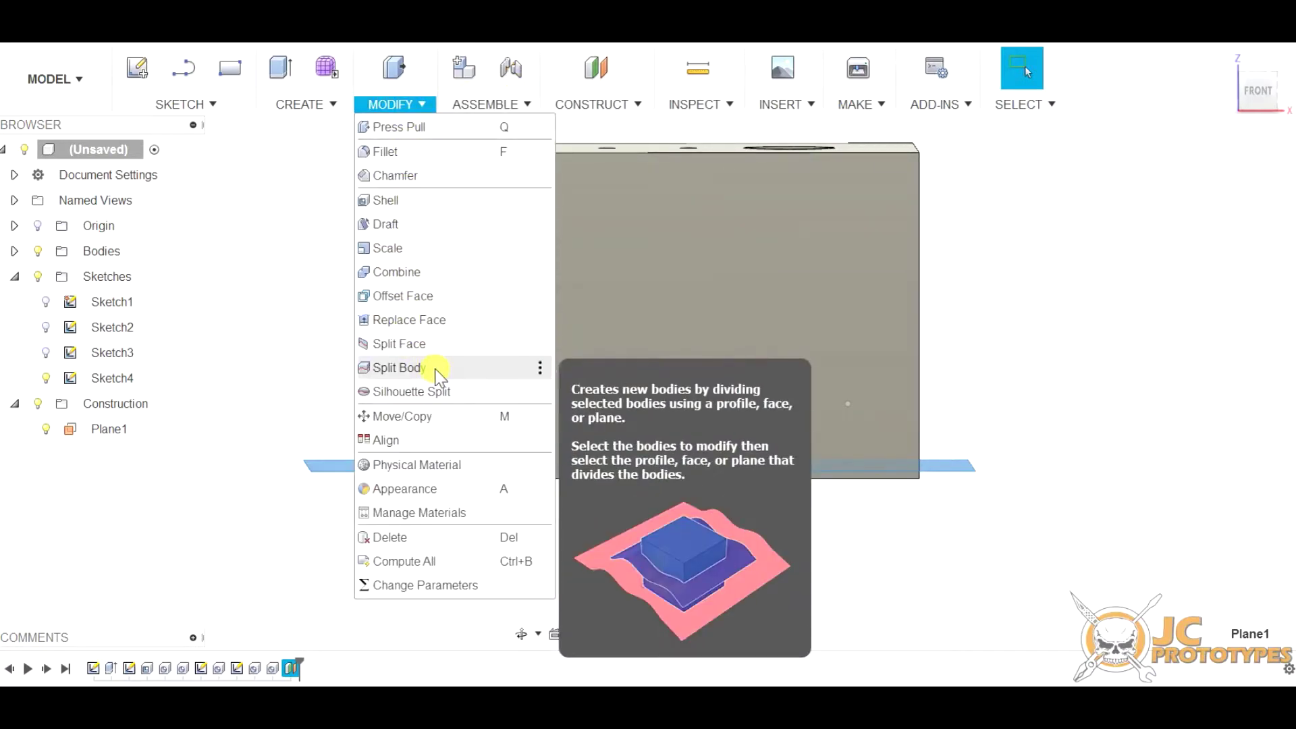
pyautogui.click(437, 370)
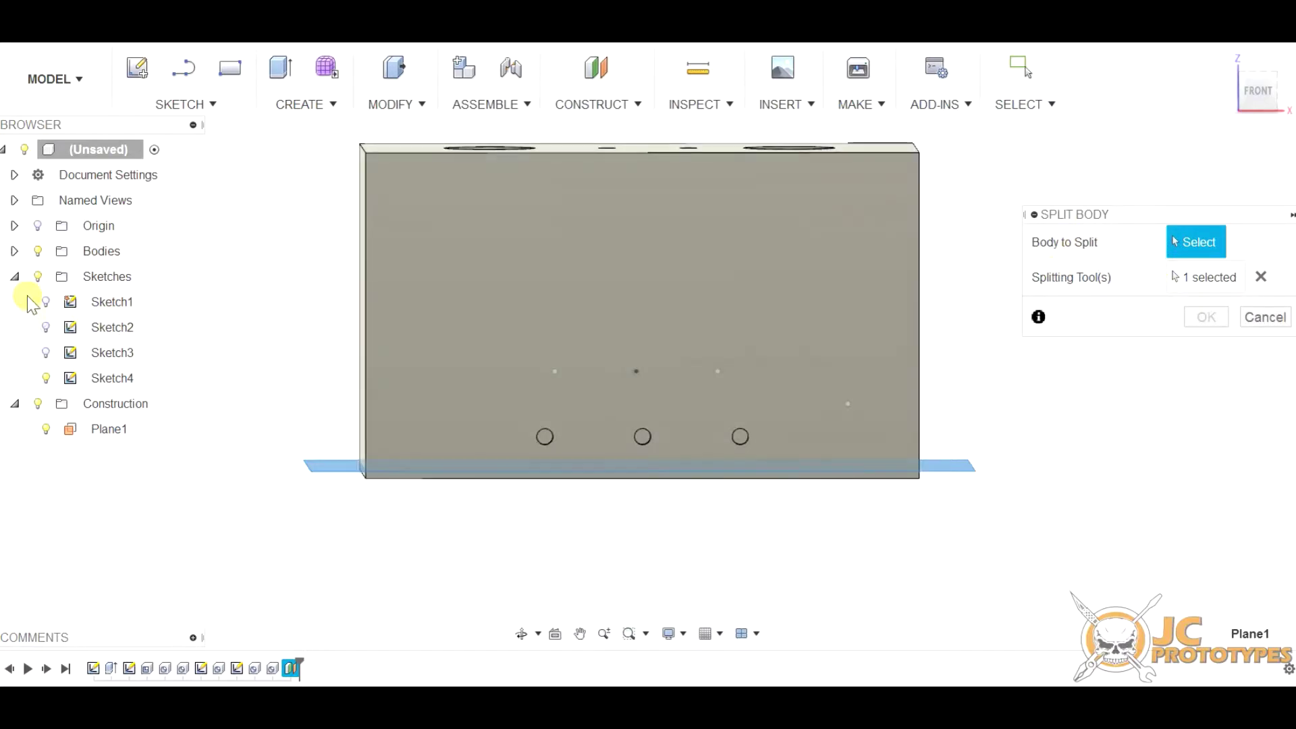
# Split Body1 with Plane1 into Body1 and Body2, then hide Plane1.
pyautogui.click(13, 252)
pyautogui.click(104, 277)
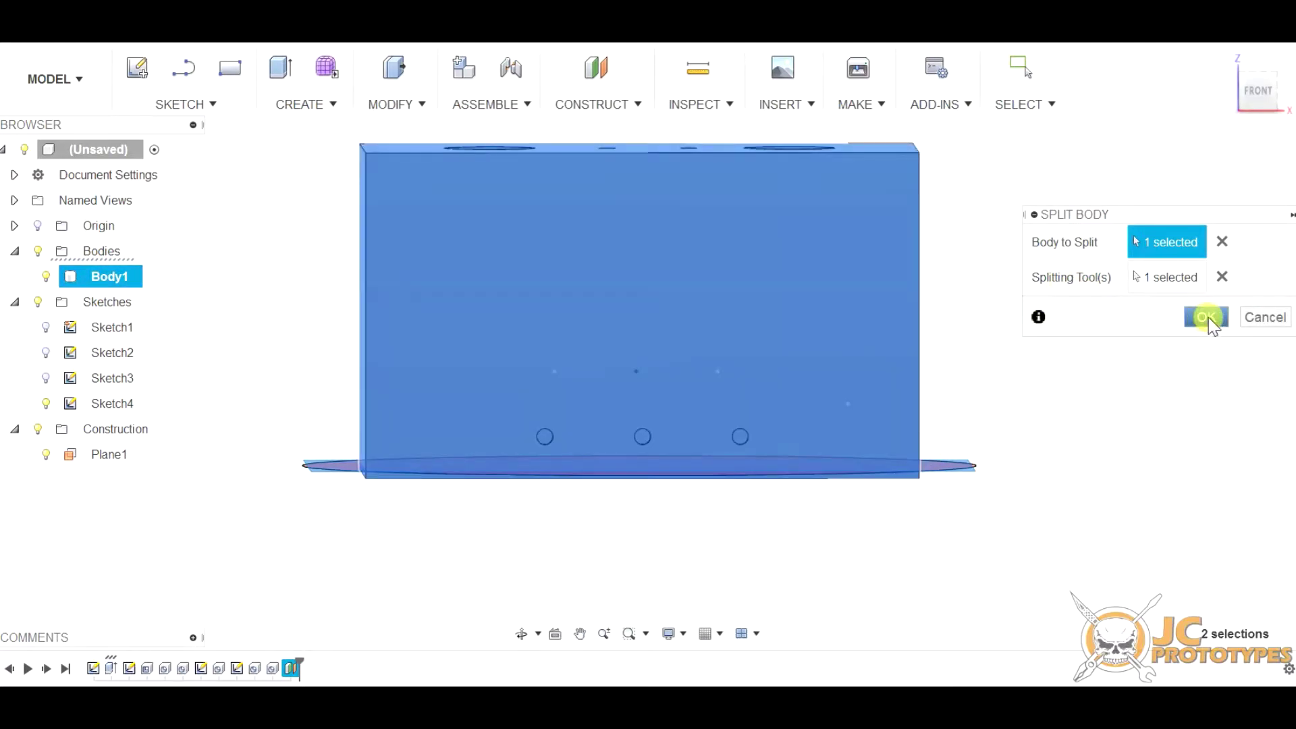
pyautogui.click(1206, 317)
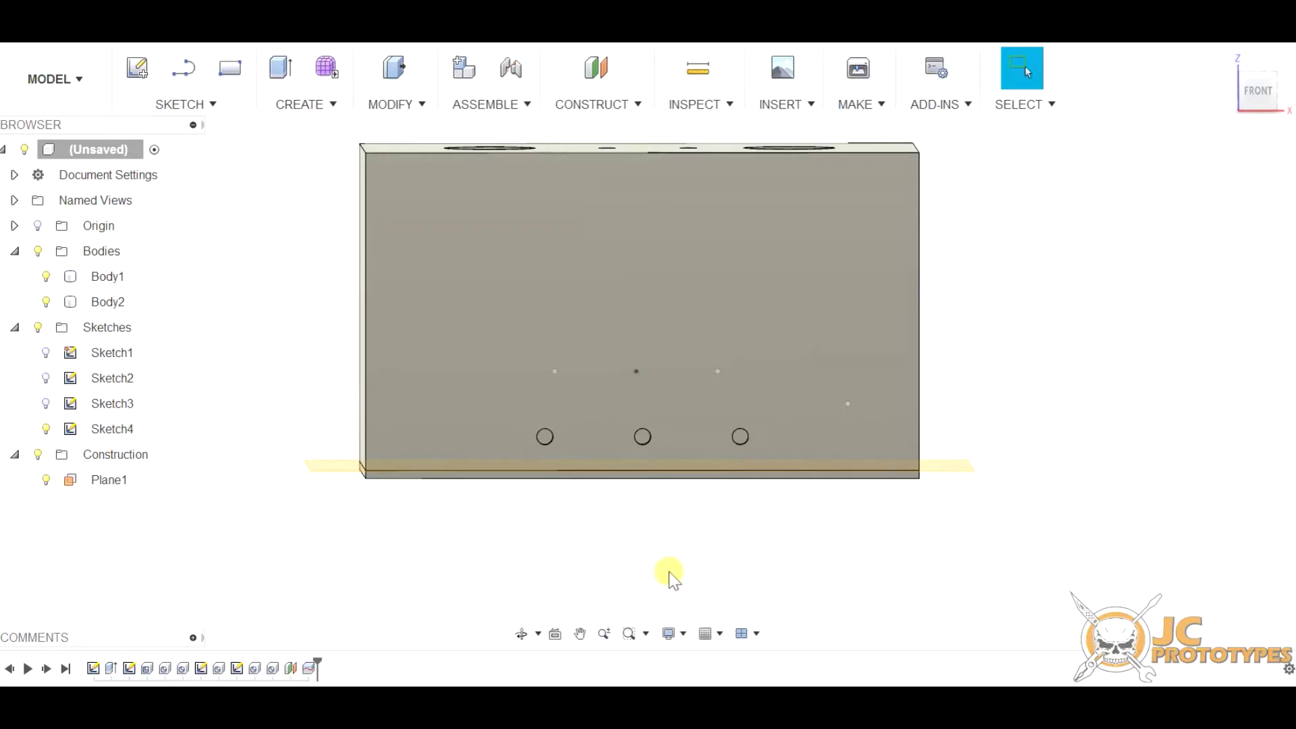
pyautogui.click(44, 481)
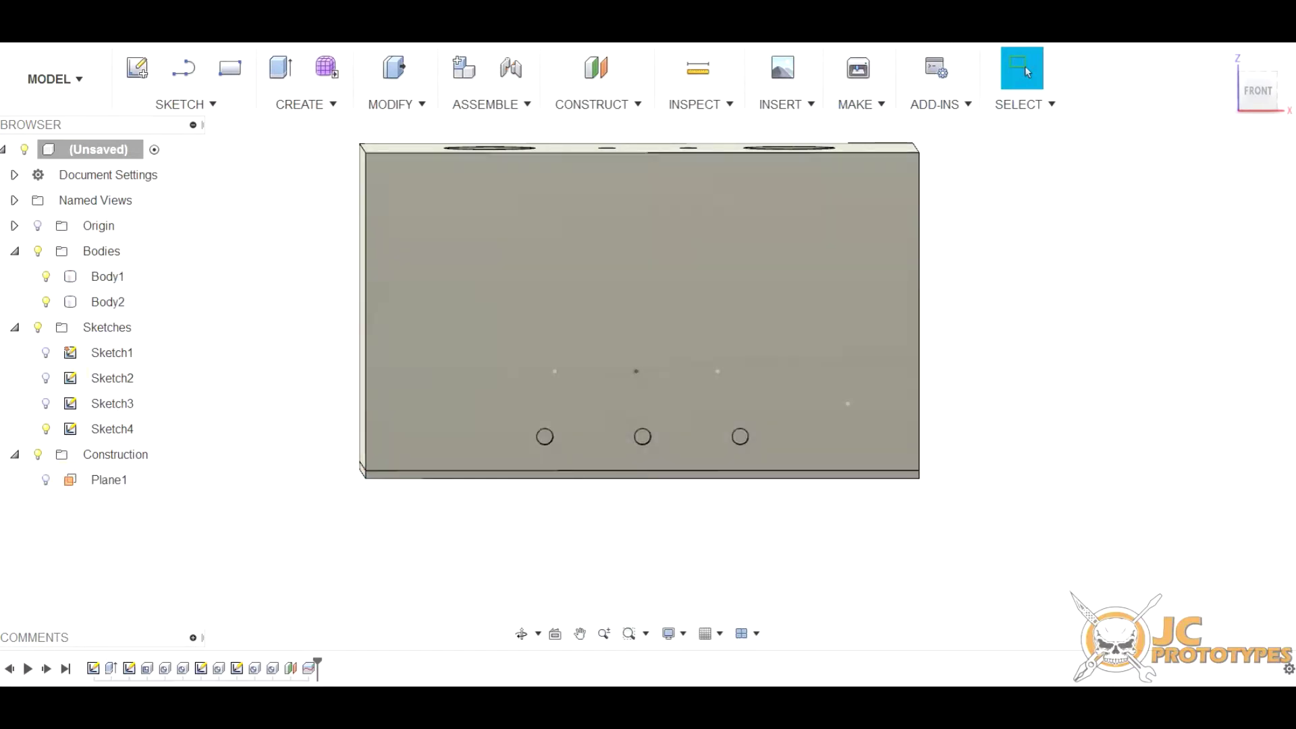
# Toggle Body1 and Body2 visibility to inspect the thin slab.
pyautogui.click(46, 277)
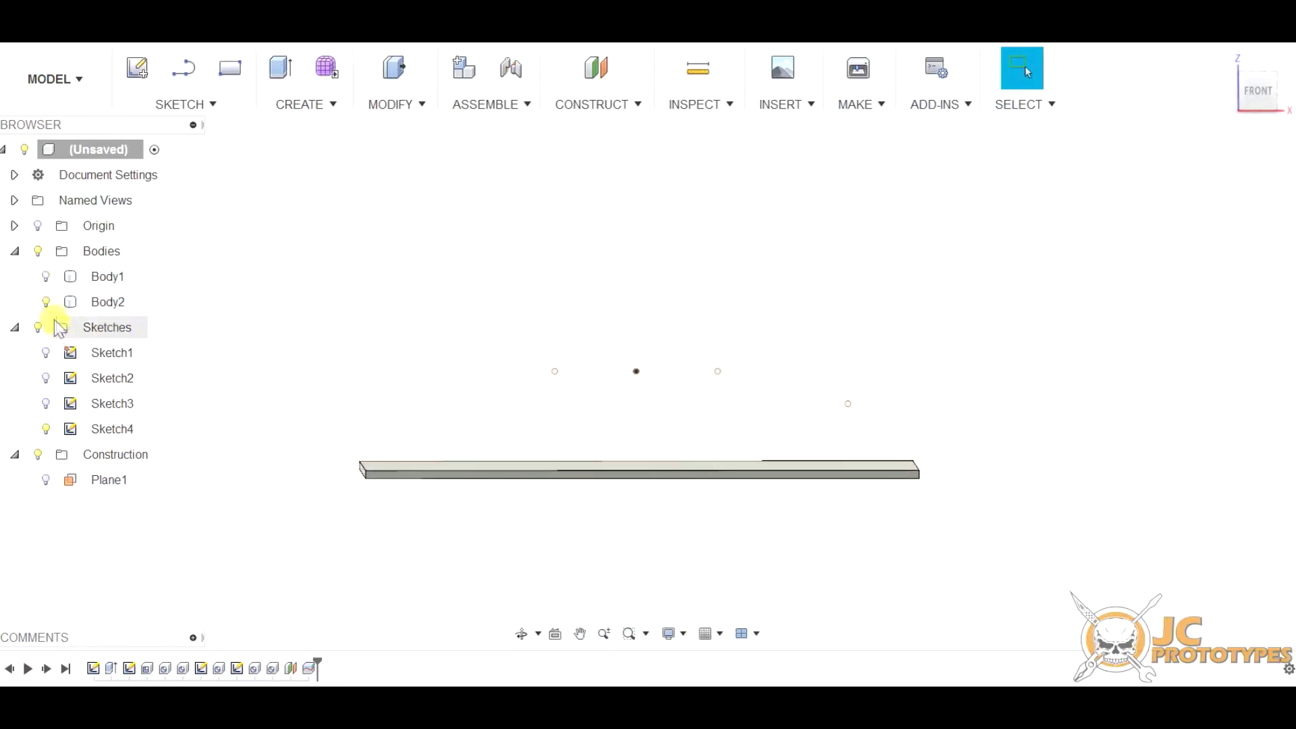
pyautogui.click(45, 303)
pyautogui.click(46, 303)
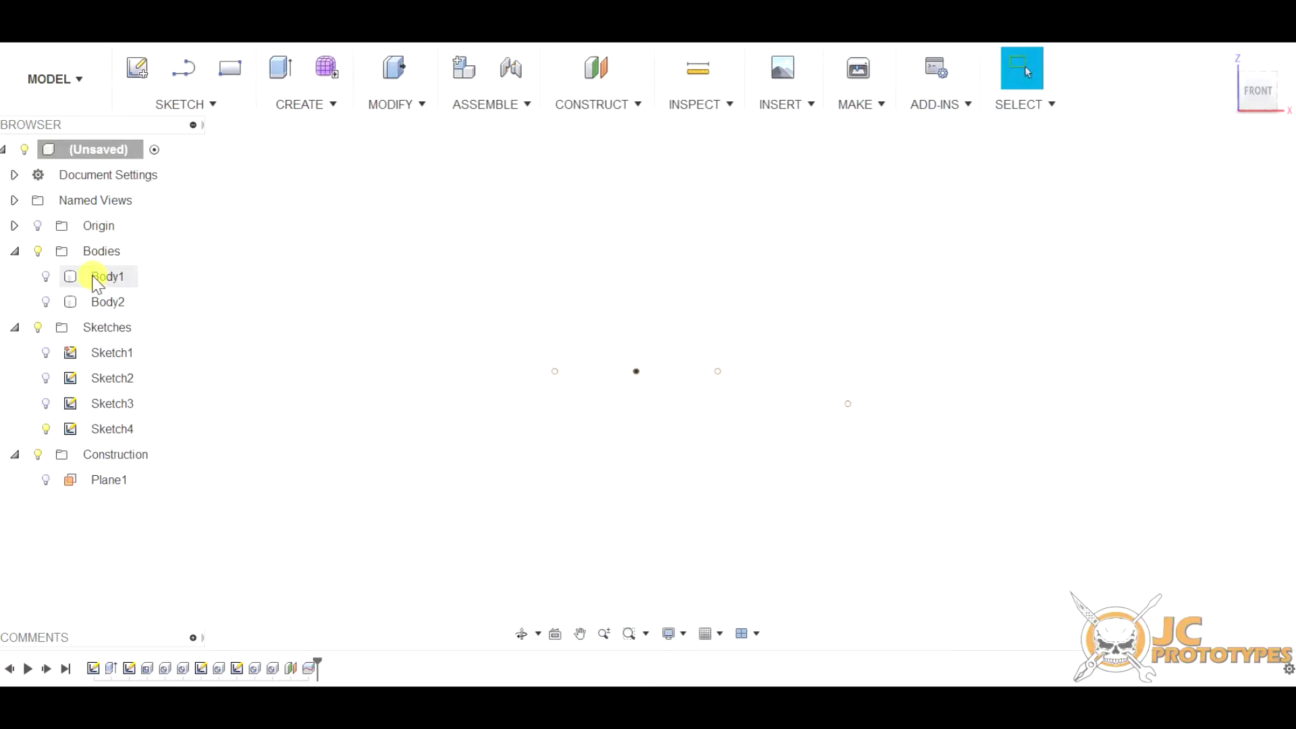
pyautogui.click(46, 303)
pyautogui.click(46, 276)
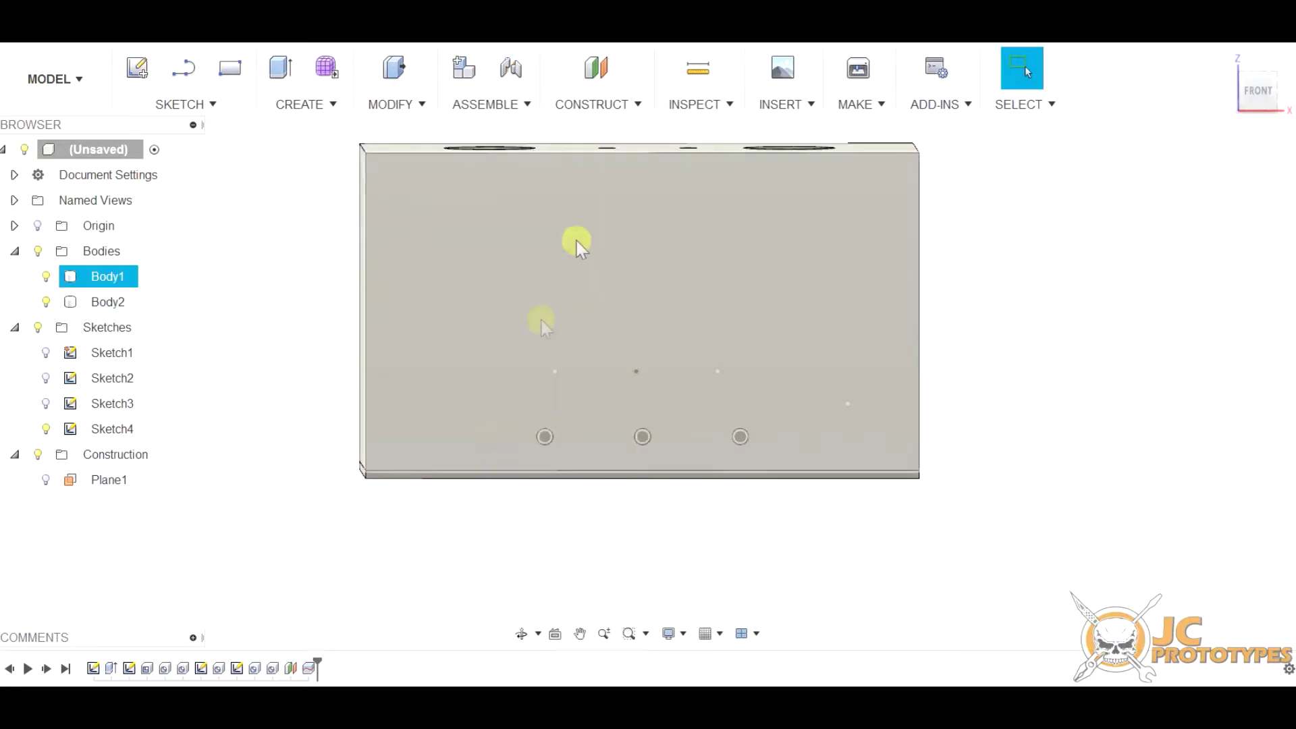
pyautogui.click(87, 301)
pyautogui.click(47, 304)
pyautogui.click(433, 359)
pyautogui.click(388, 499)
pyautogui.click(450, 366)
pyautogui.click(447, 361)
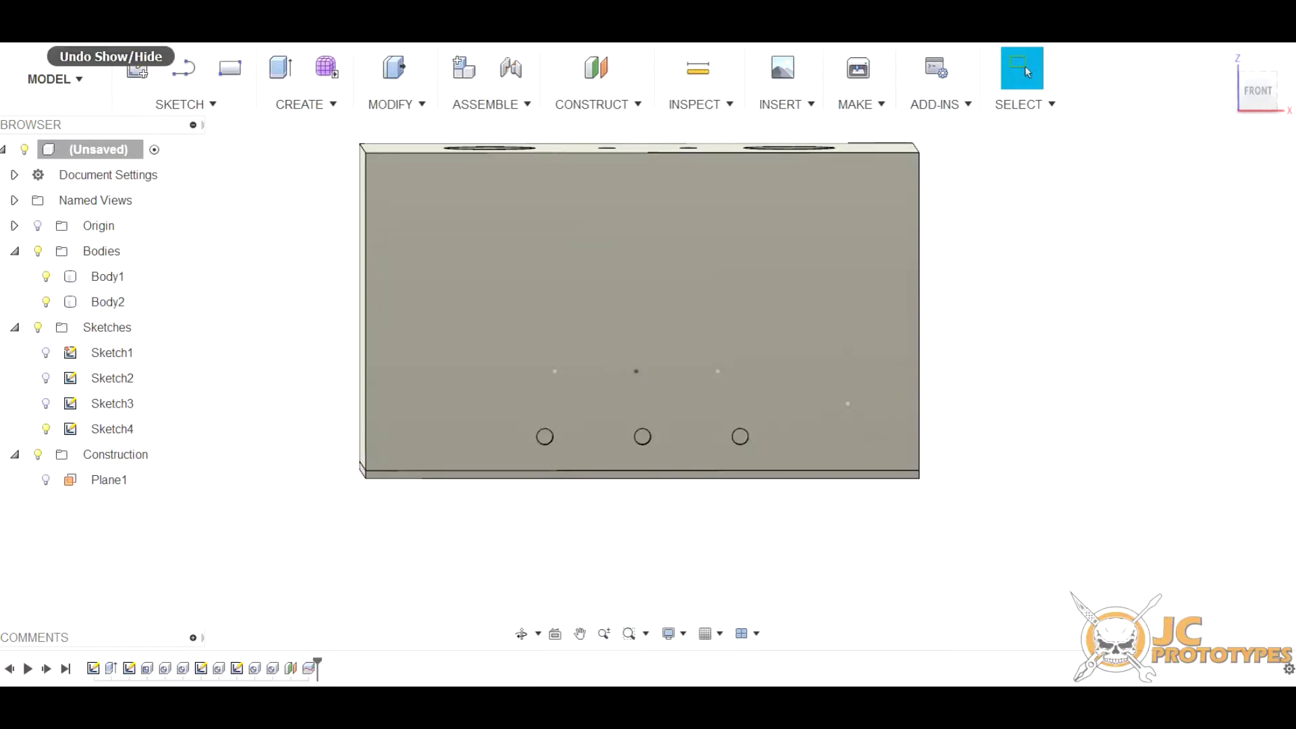
# Undo the body split, hide Plane1, and select the single Body1.
pyautogui.hotkey('ctrl', 'z')
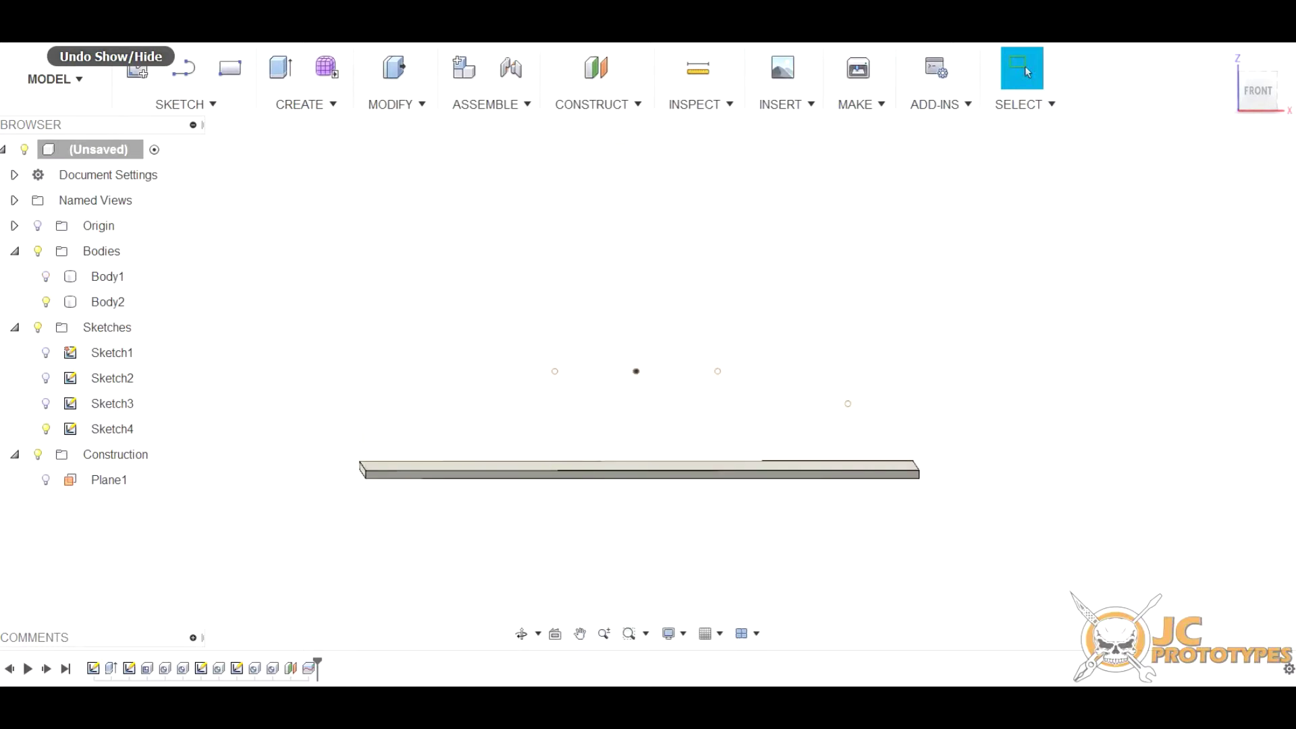
pyautogui.hotkey('ctrl', 'y')
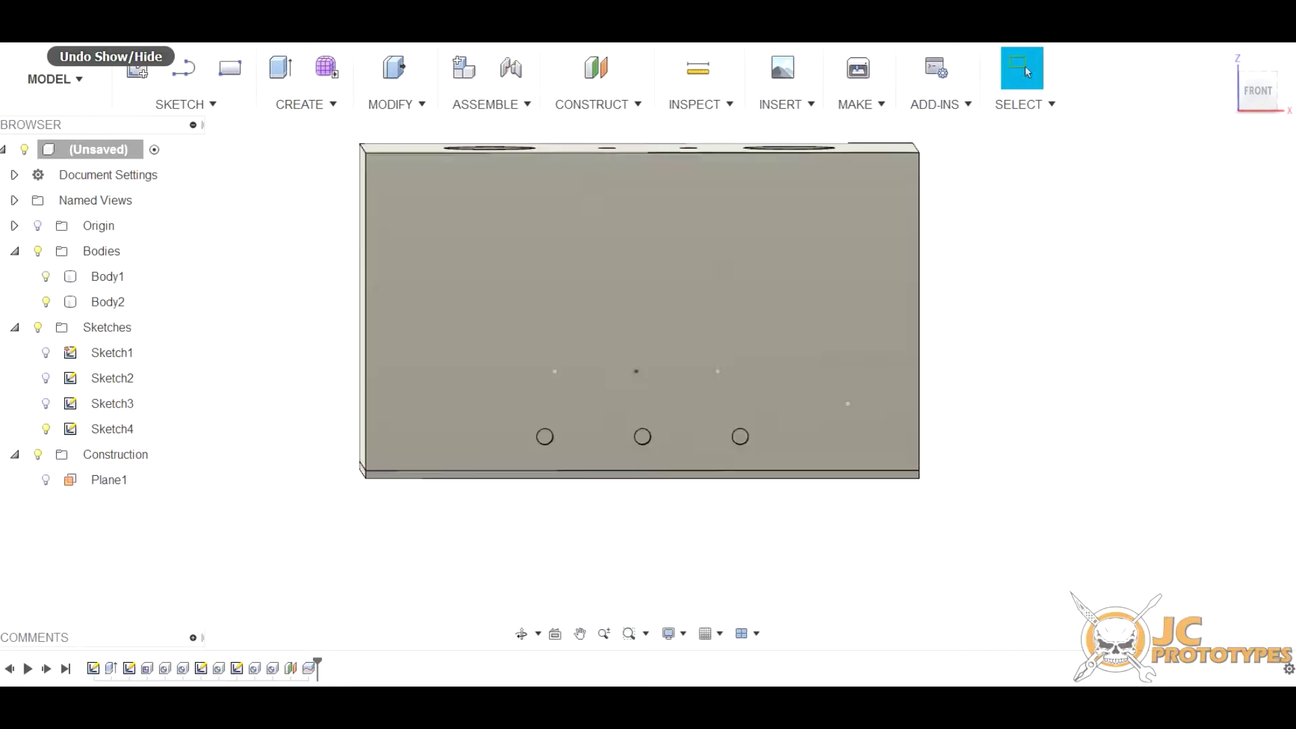
pyautogui.hotkey('ctrl', 'y')
pyautogui.hotkey('ctrl', 'z')
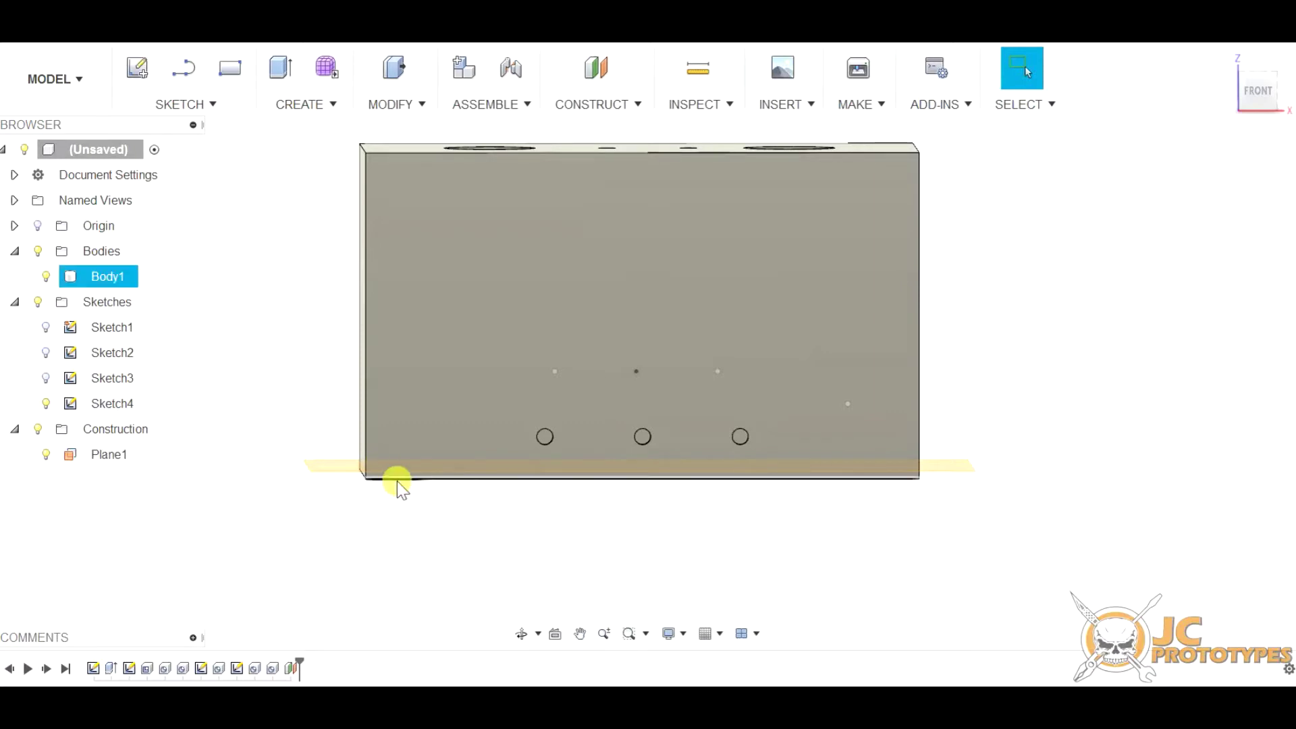
pyautogui.click(46, 455)
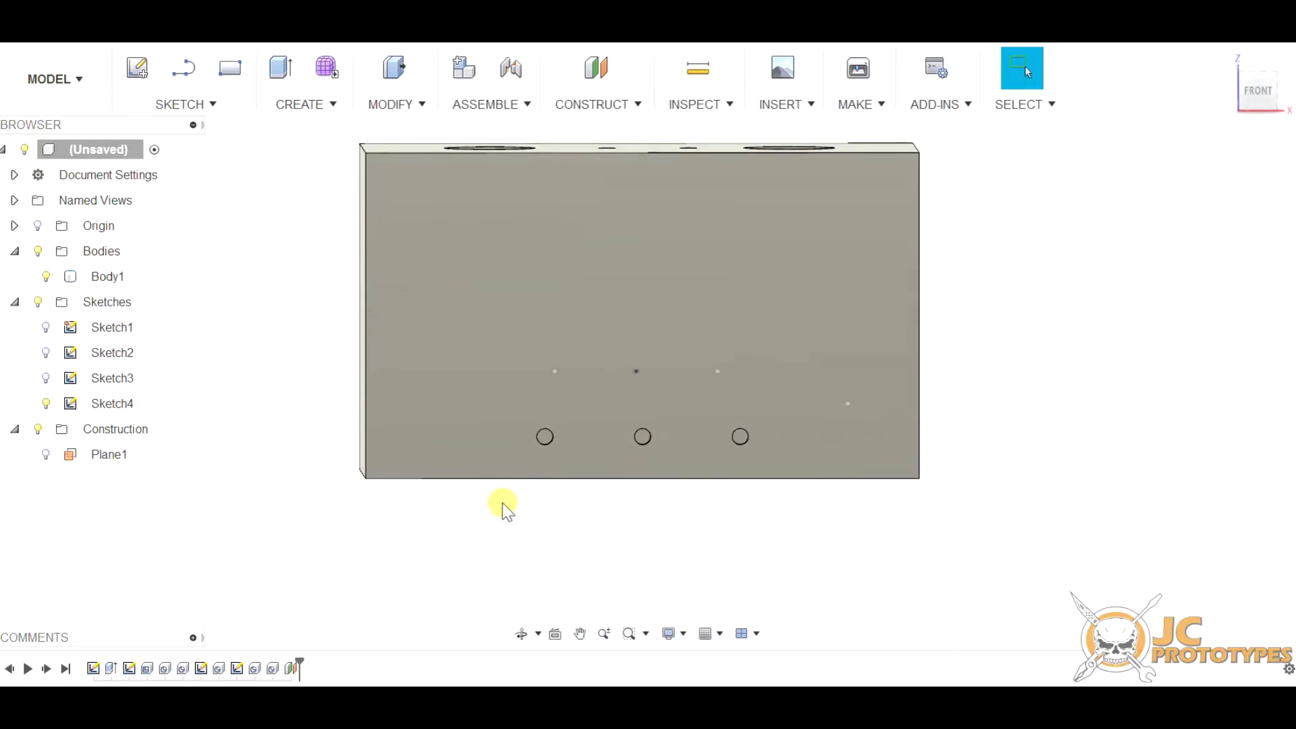
pyautogui.click(463, 439)
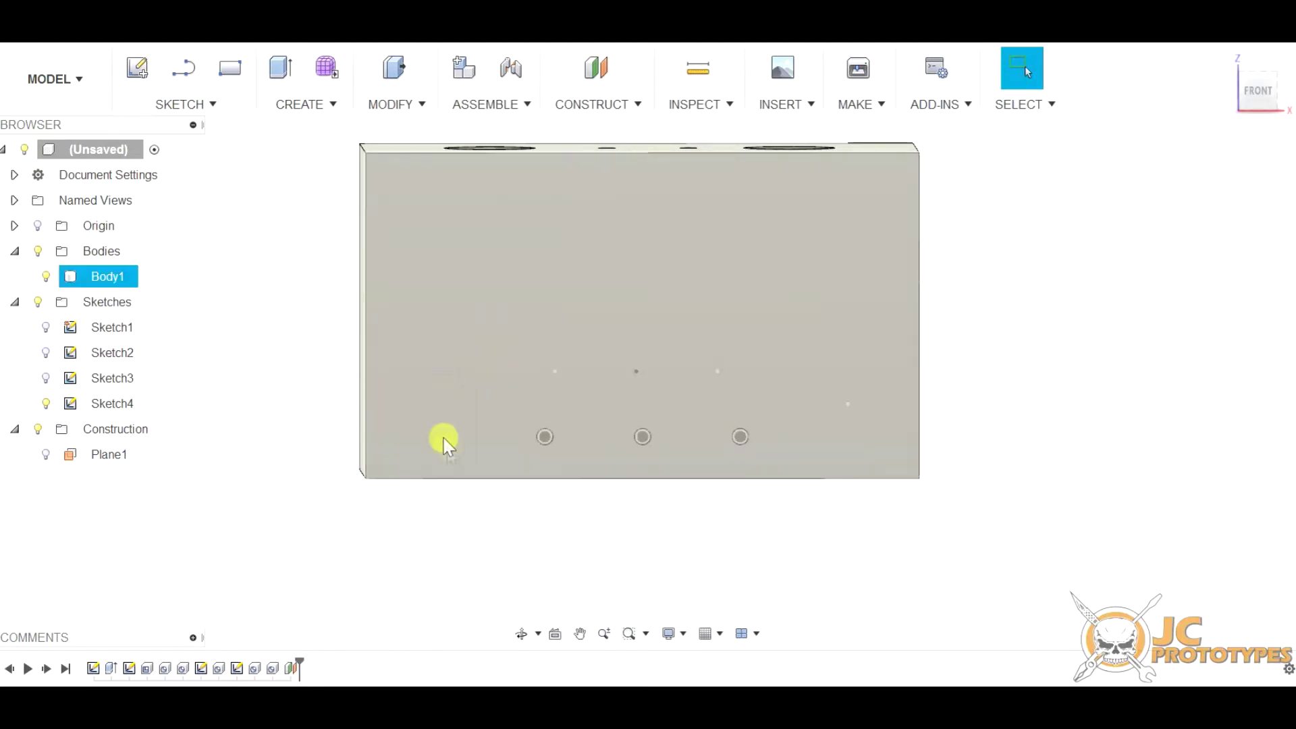
# Start a new sketch, Sketch5, on the block's bottom face.
pyautogui.moveTo(1261, 111); pyautogui.dragTo(1246, 130)
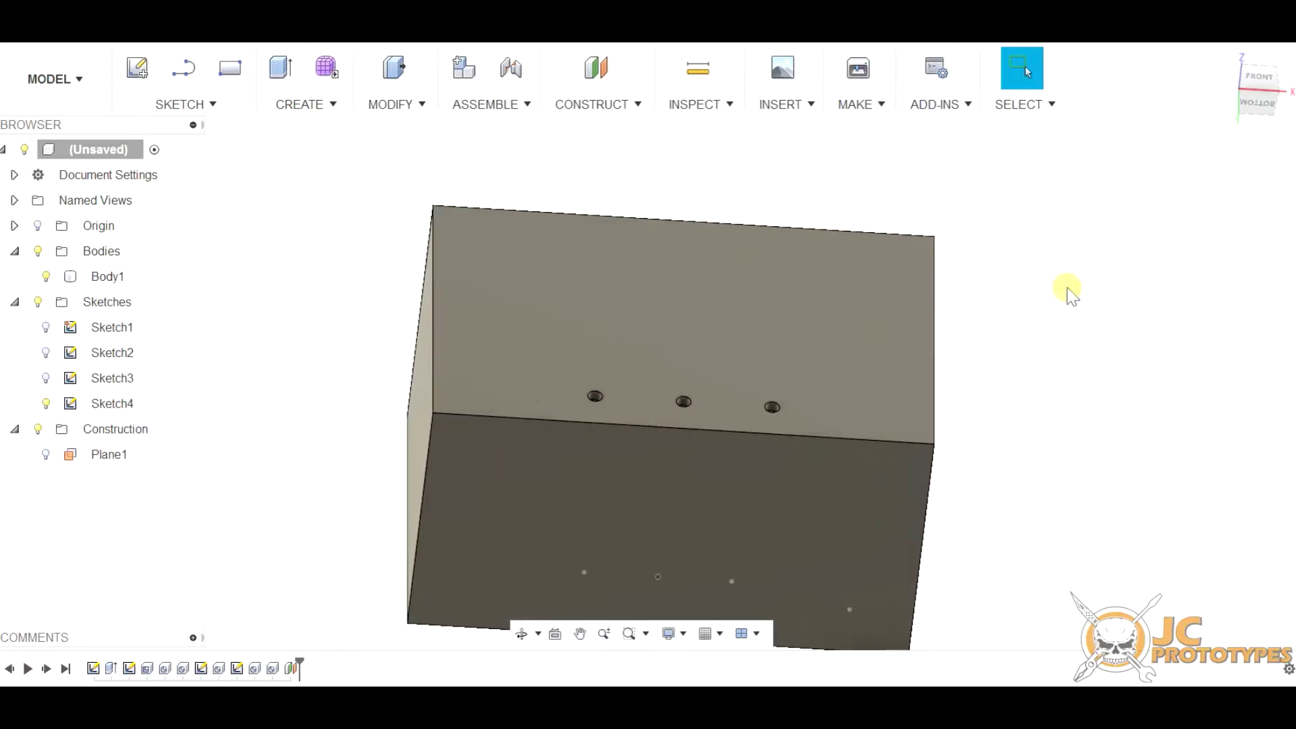
pyautogui.click(674, 543)
pyautogui.click(203, 104)
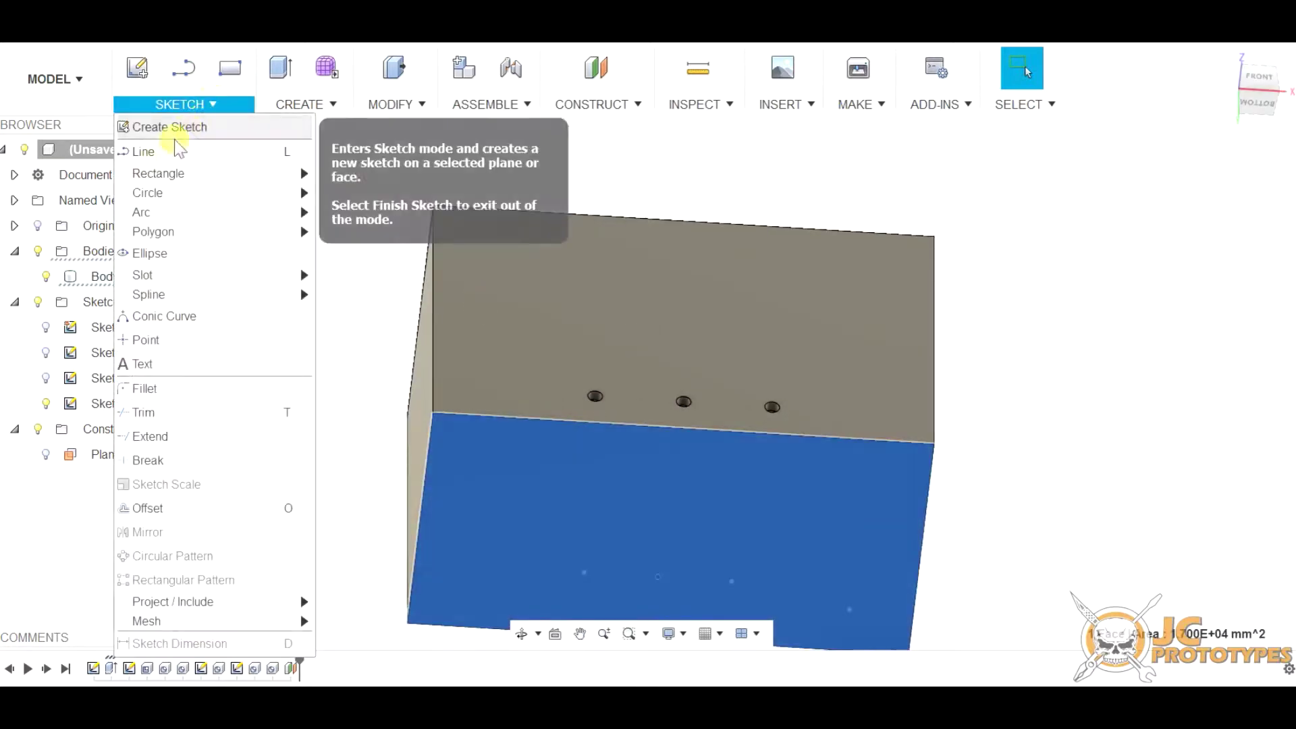
pyautogui.click(196, 341)
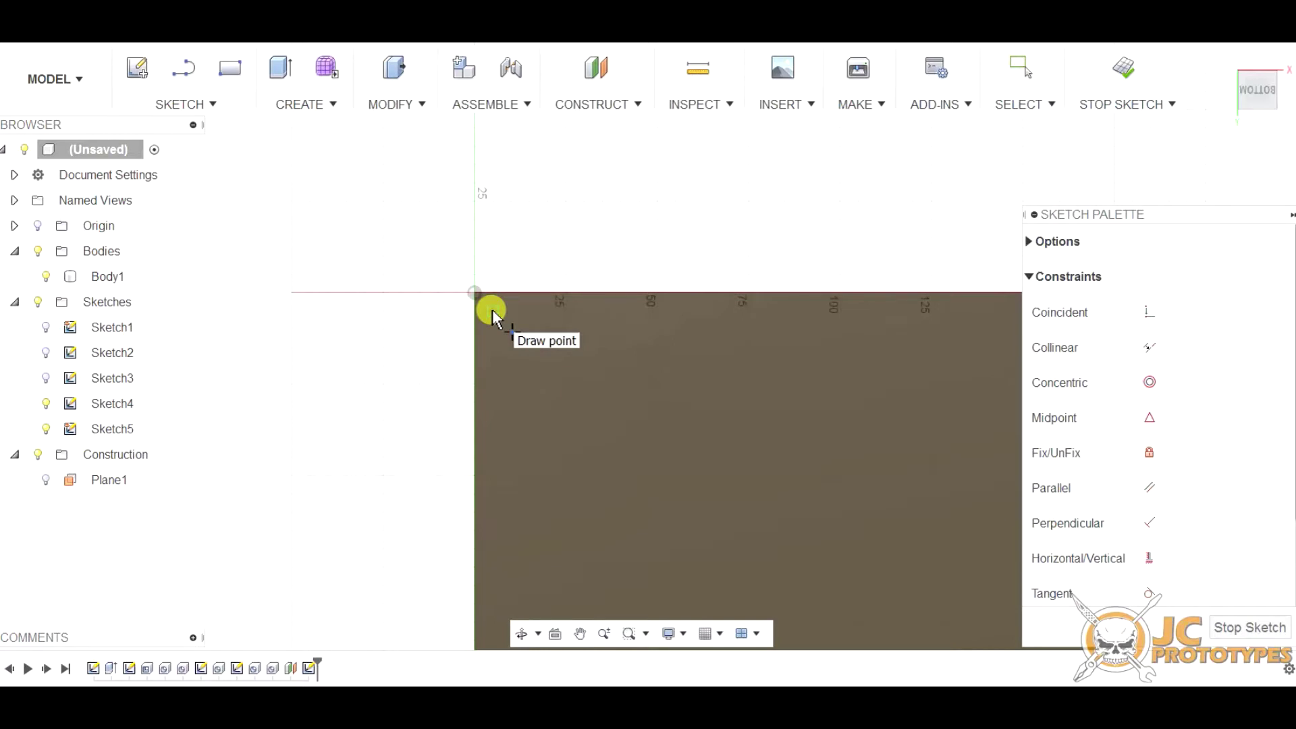
# Place two sketch points near the origin corner and the top-right corner of one long edge.
pyautogui.click(492, 309)
pyautogui.scroll(-2, 476, 297)
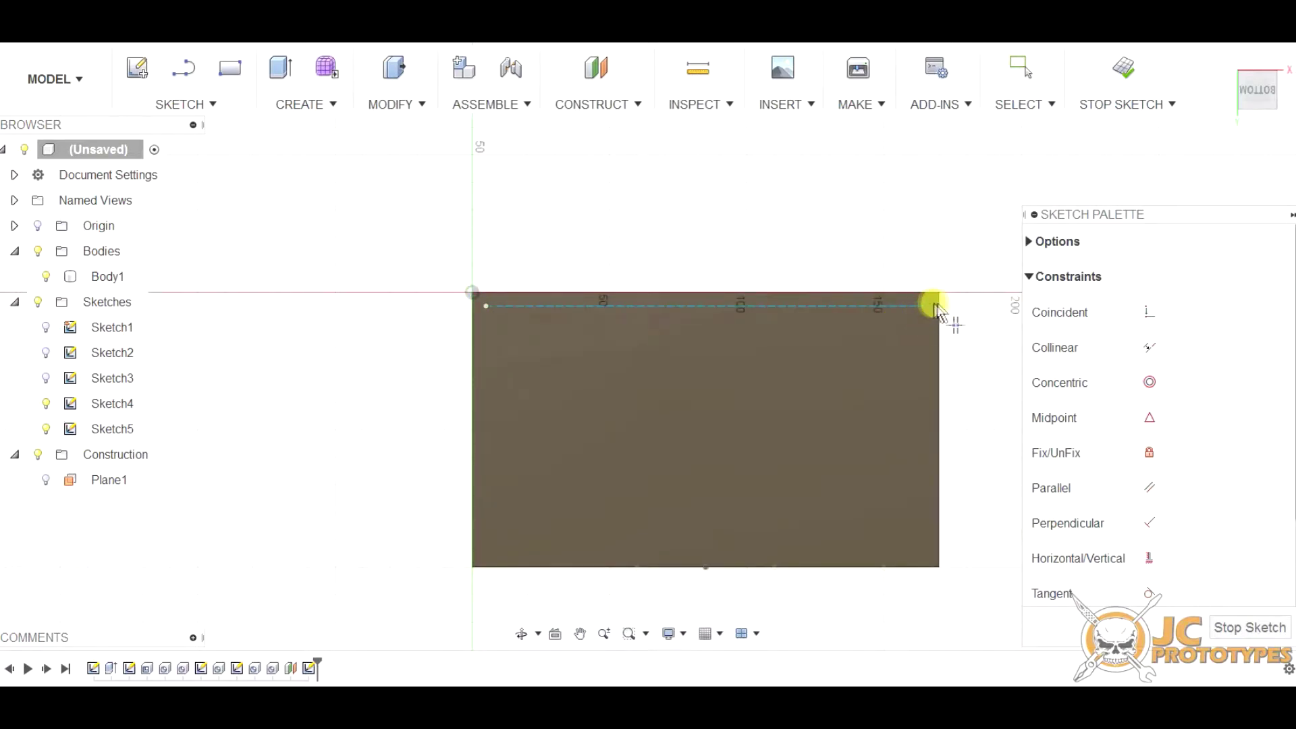
pyautogui.scroll(2, 924, 307)
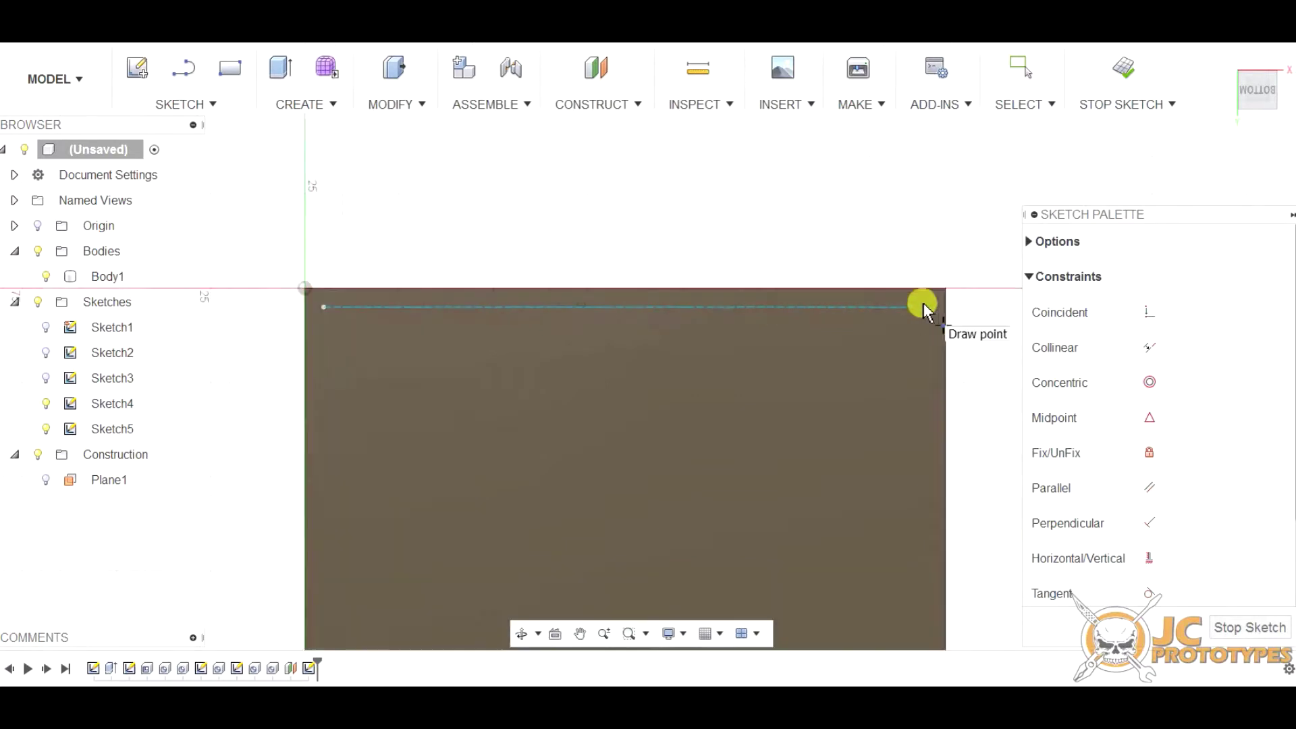
pyautogui.click(928, 307)
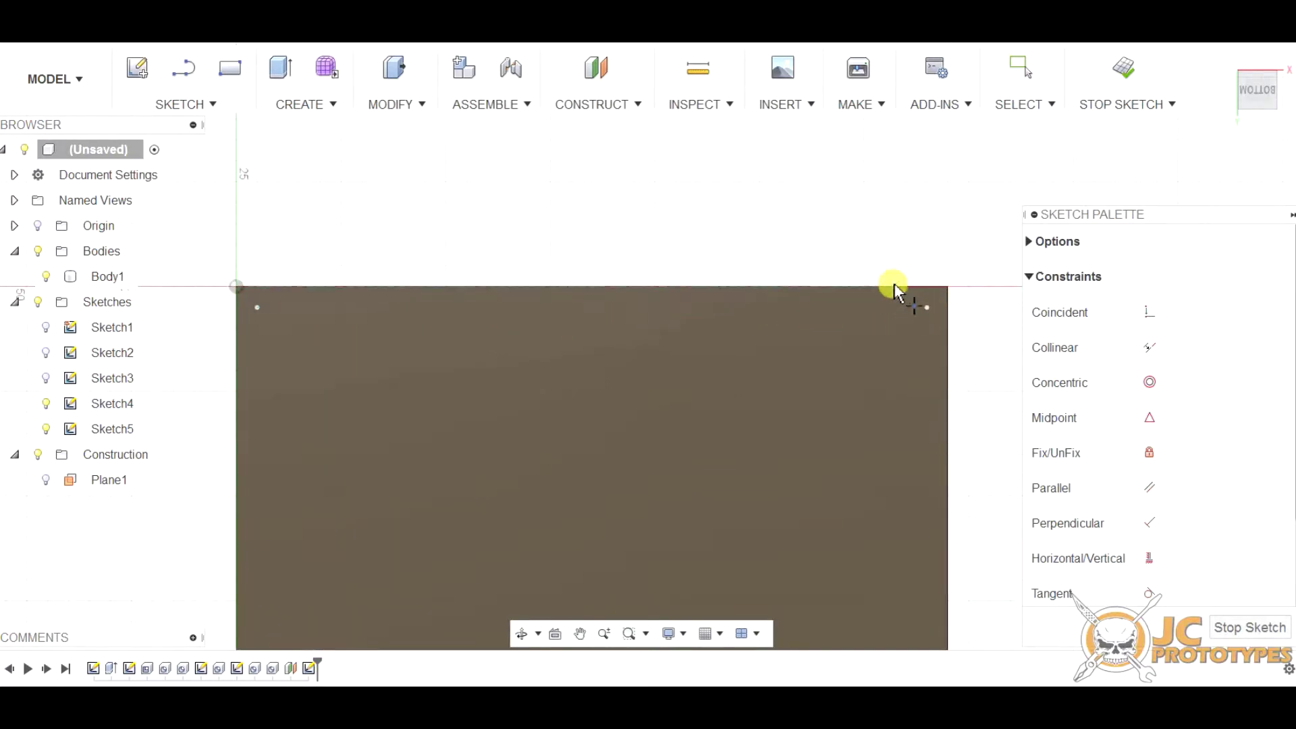
pyautogui.scroll(-2, 896, 289)
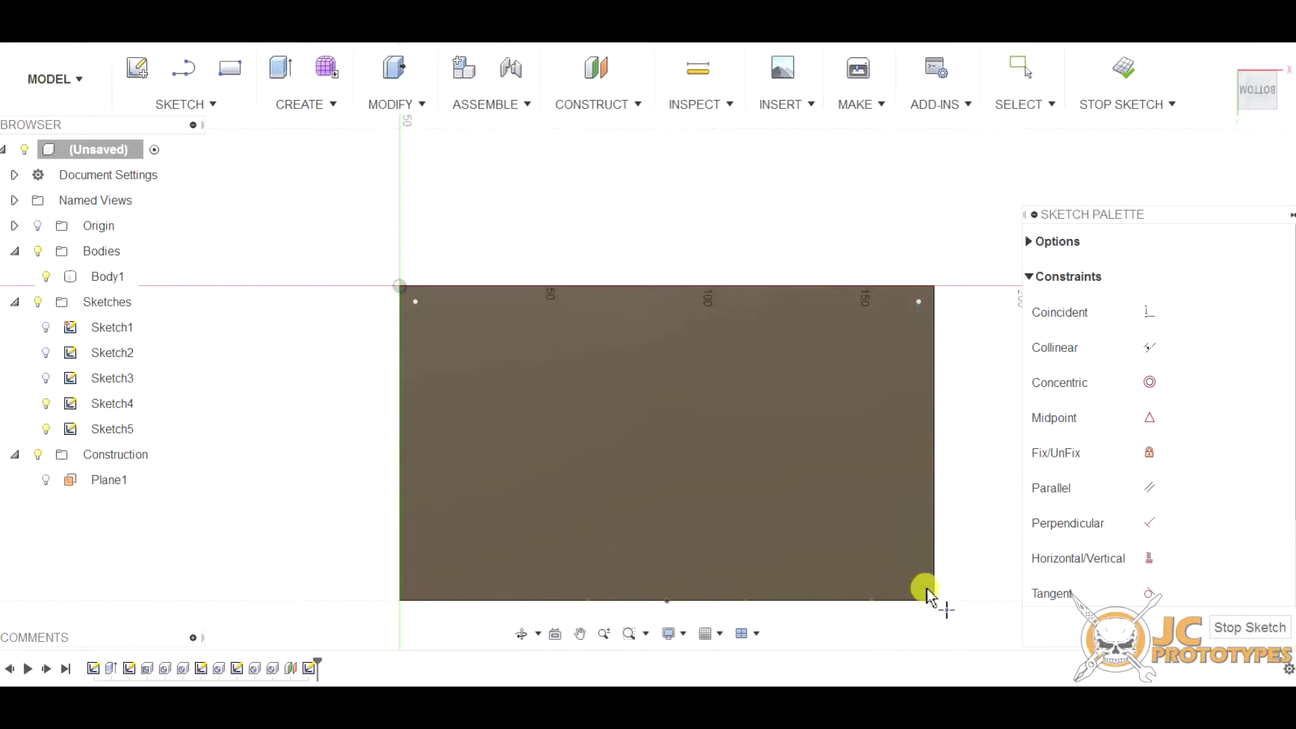
pyautogui.scroll(3, 926, 595)
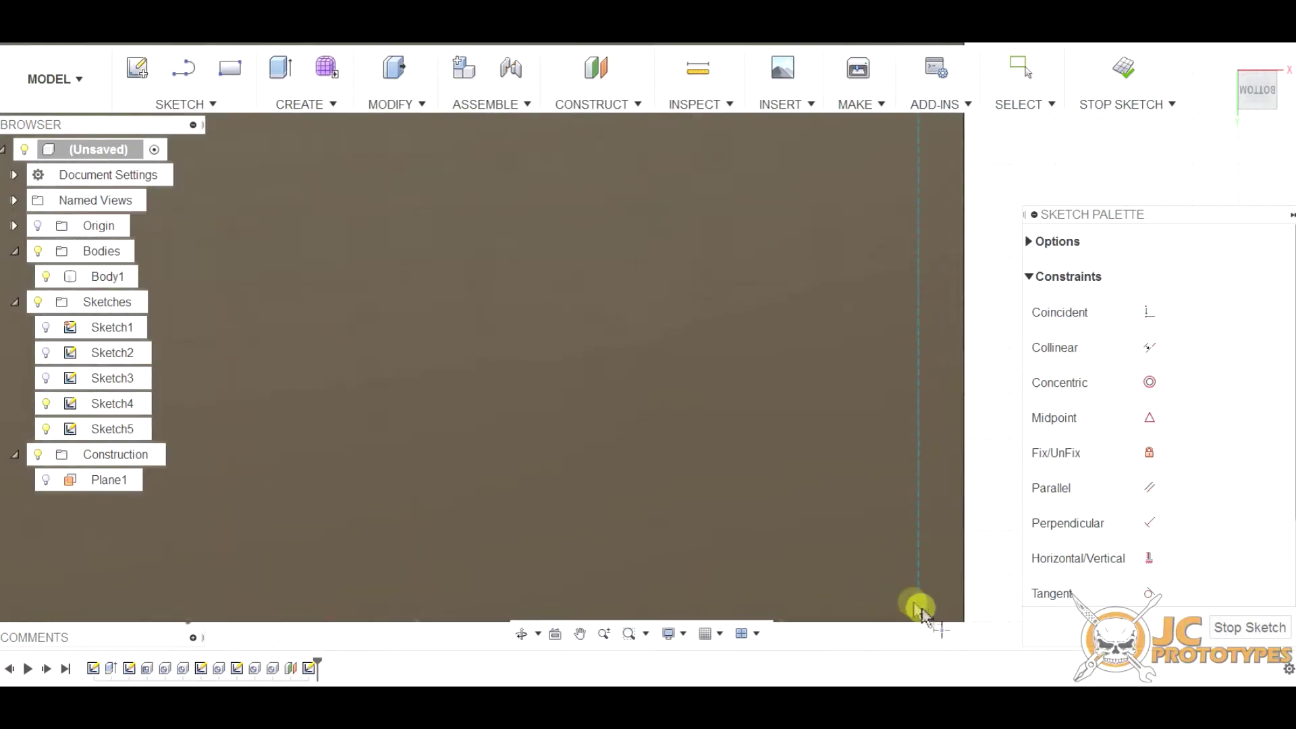
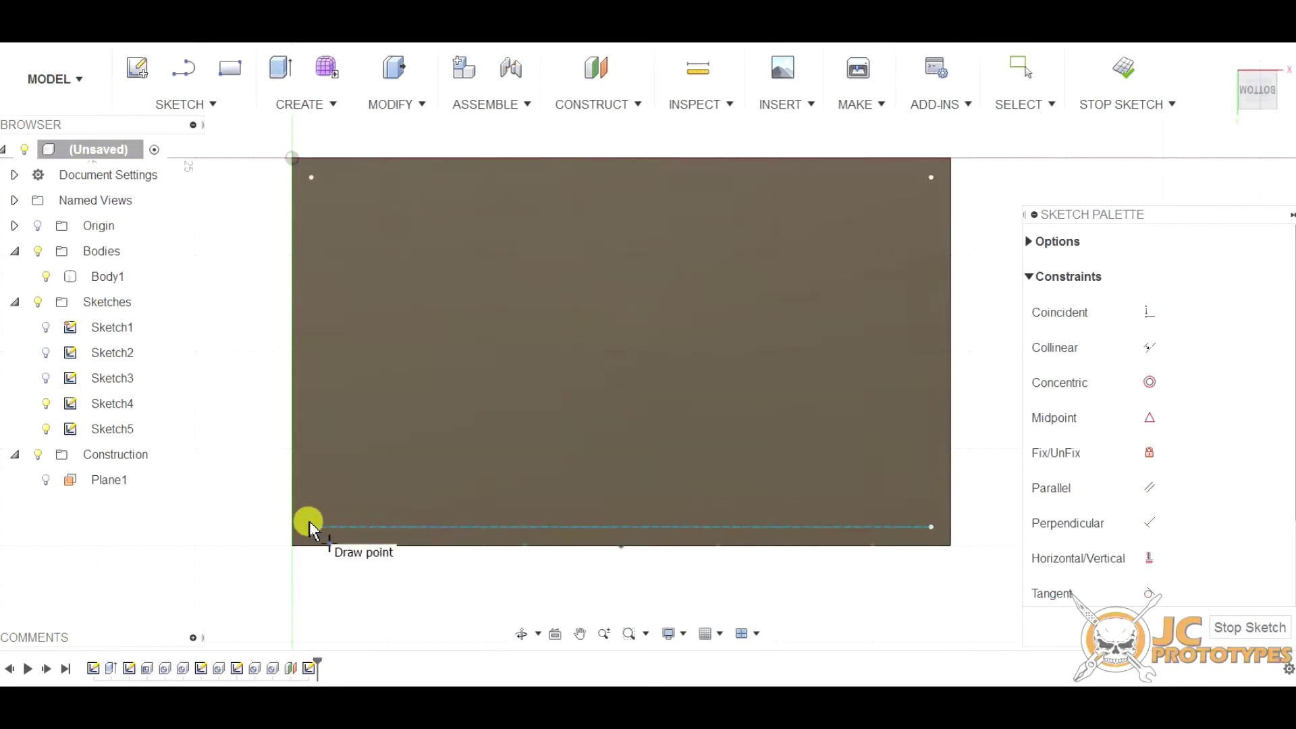
# Dimension the top-left corner point 5.00 mm from the left and top edges.
pyautogui.click(310, 525)
pyautogui.press('Escape')
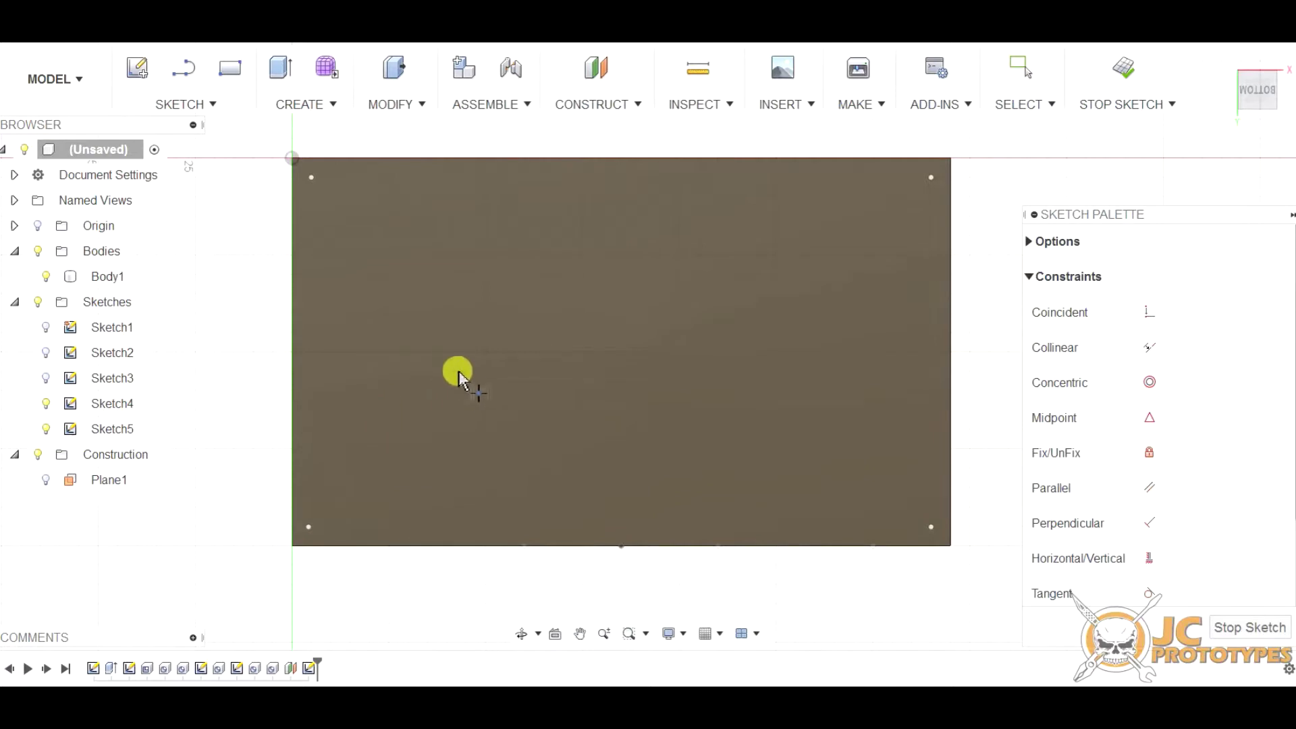
pyautogui.click(294, 192)
pyautogui.click(311, 177)
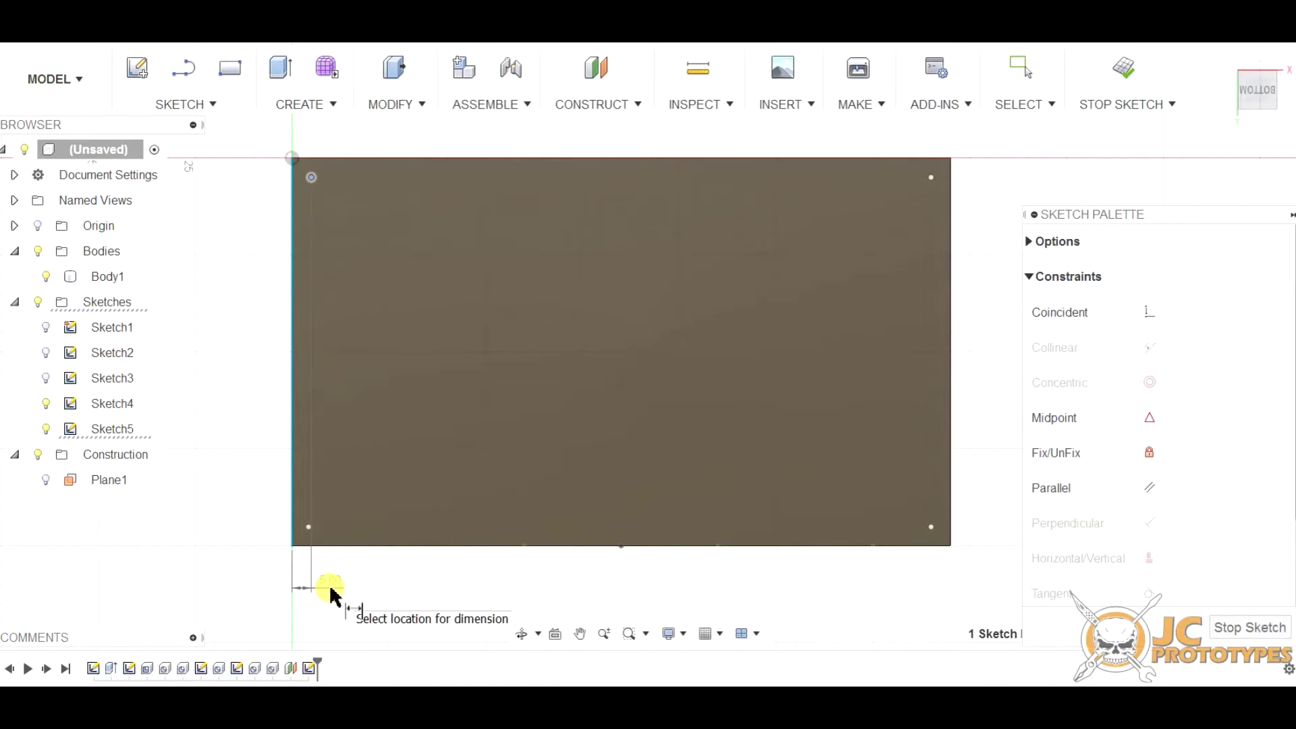
pyautogui.click(312, 146)
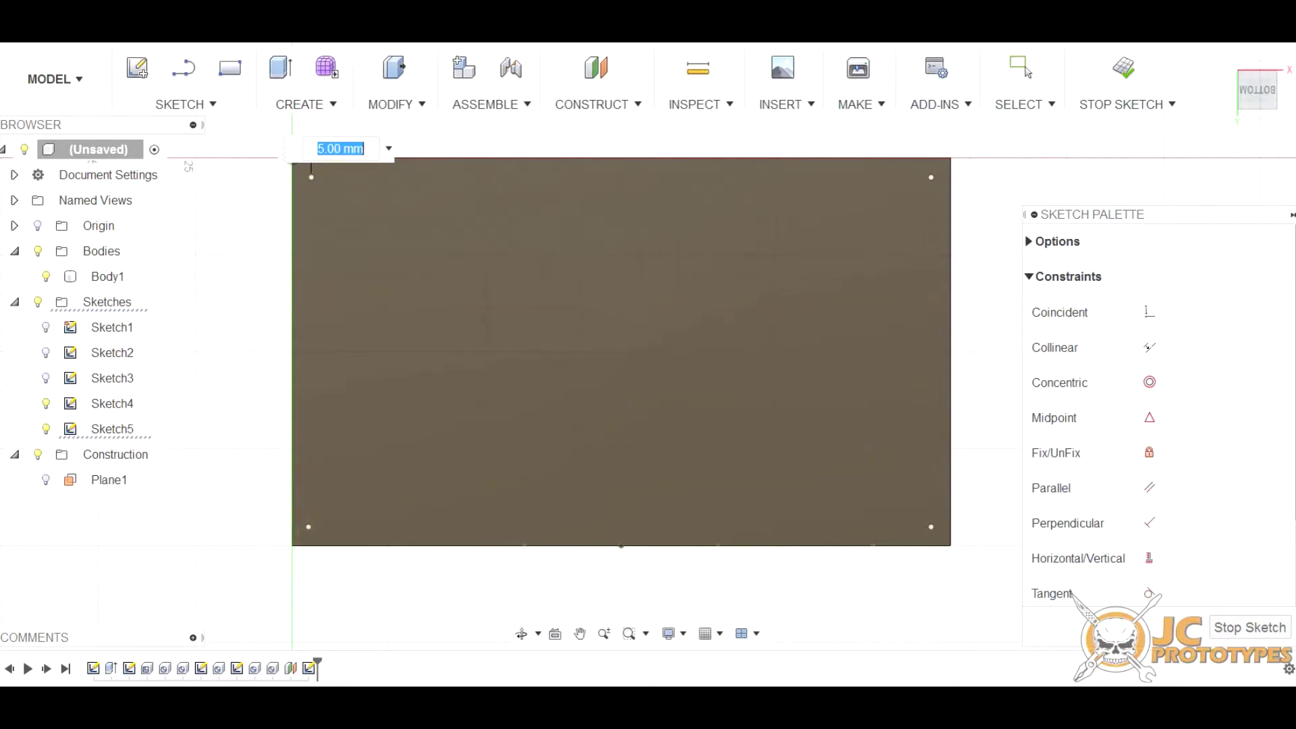
pyautogui.press('Return')
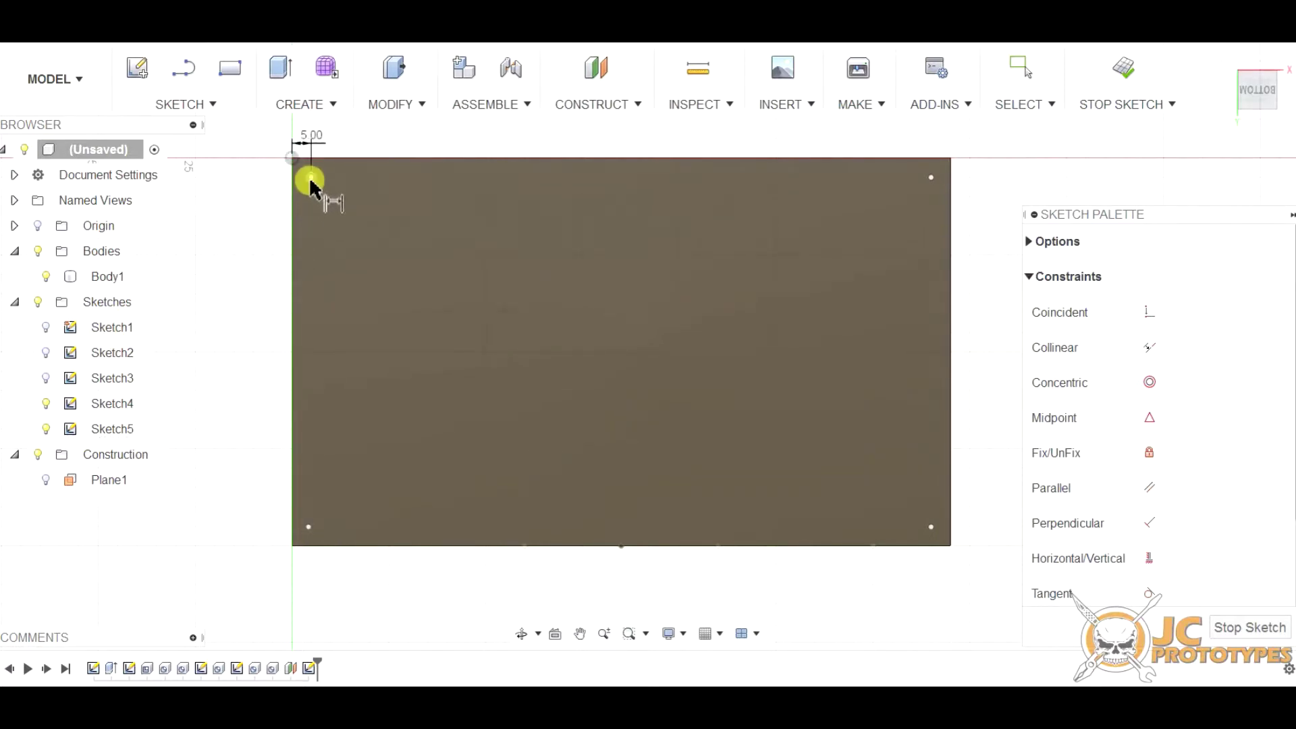
pyautogui.click(293, 180)
pyautogui.click(319, 159)
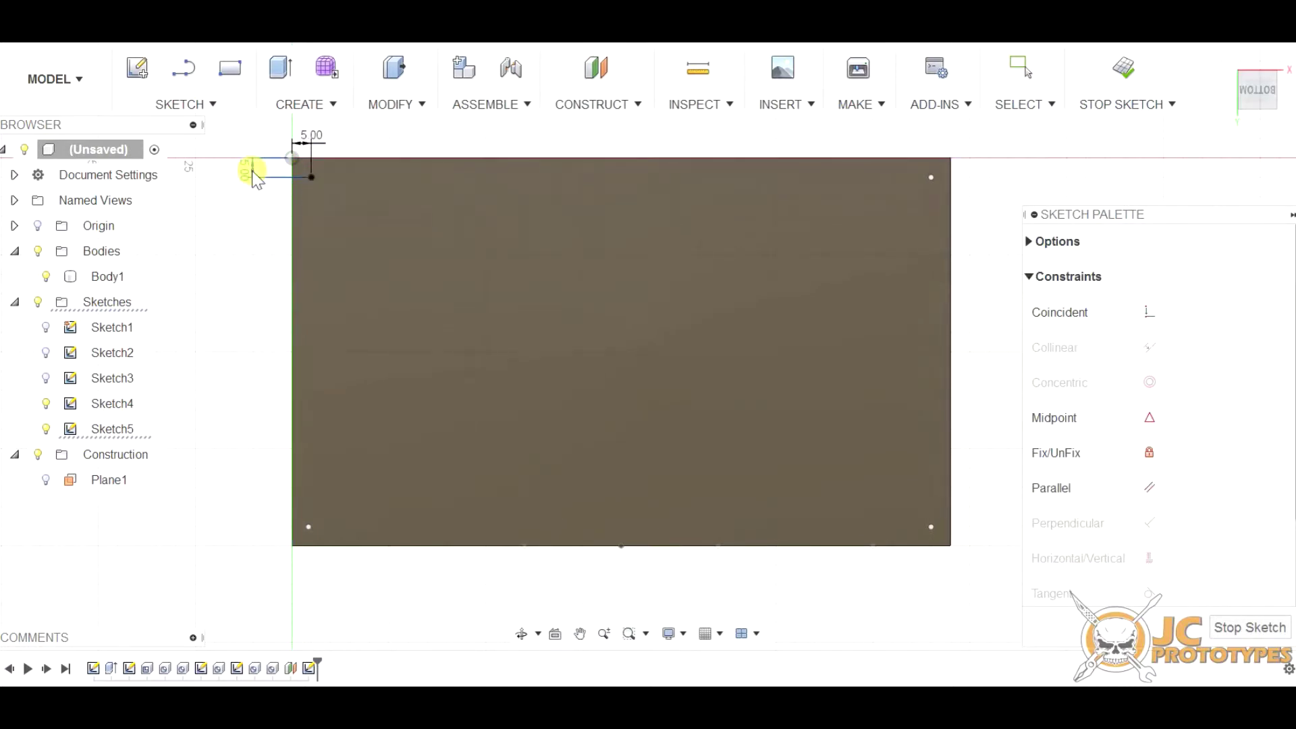
pyautogui.click(251, 172)
pyautogui.press('Return')
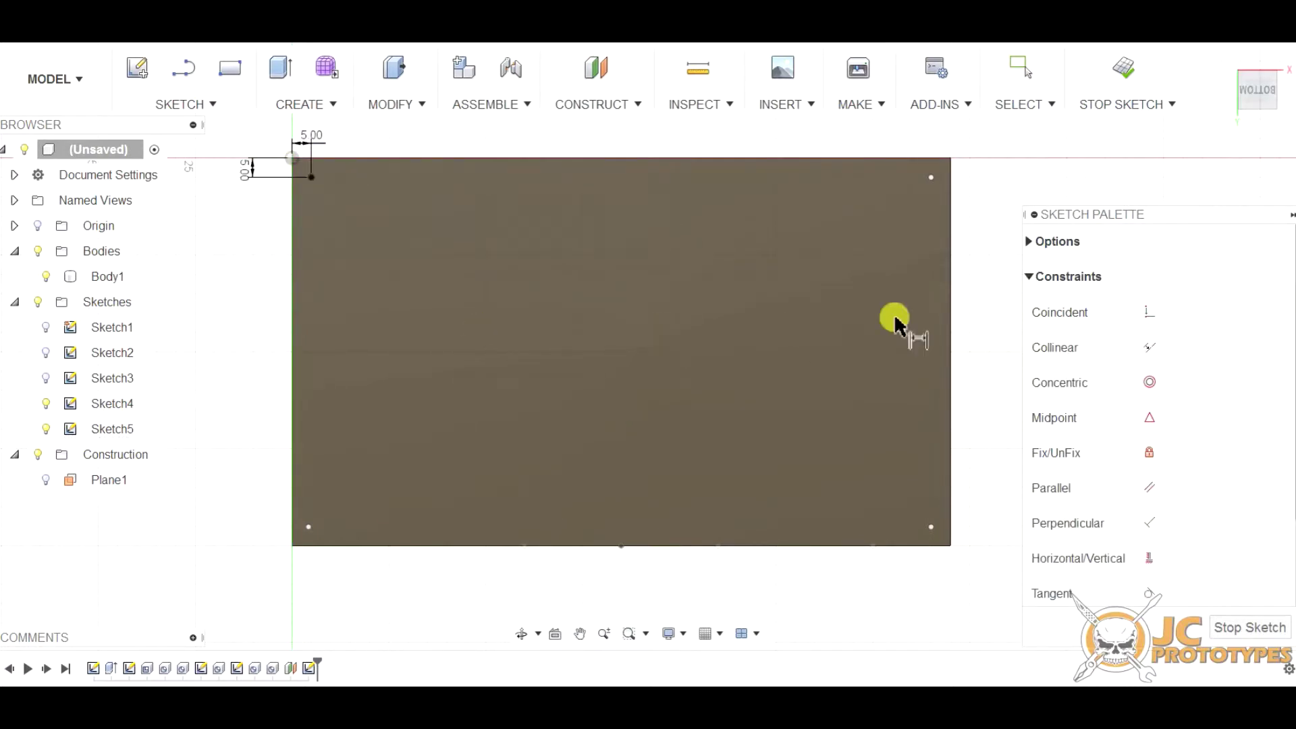
# Dimension the top-right corner point 5.00 mm from its neighbouring edges.
pyautogui.click(931, 177)
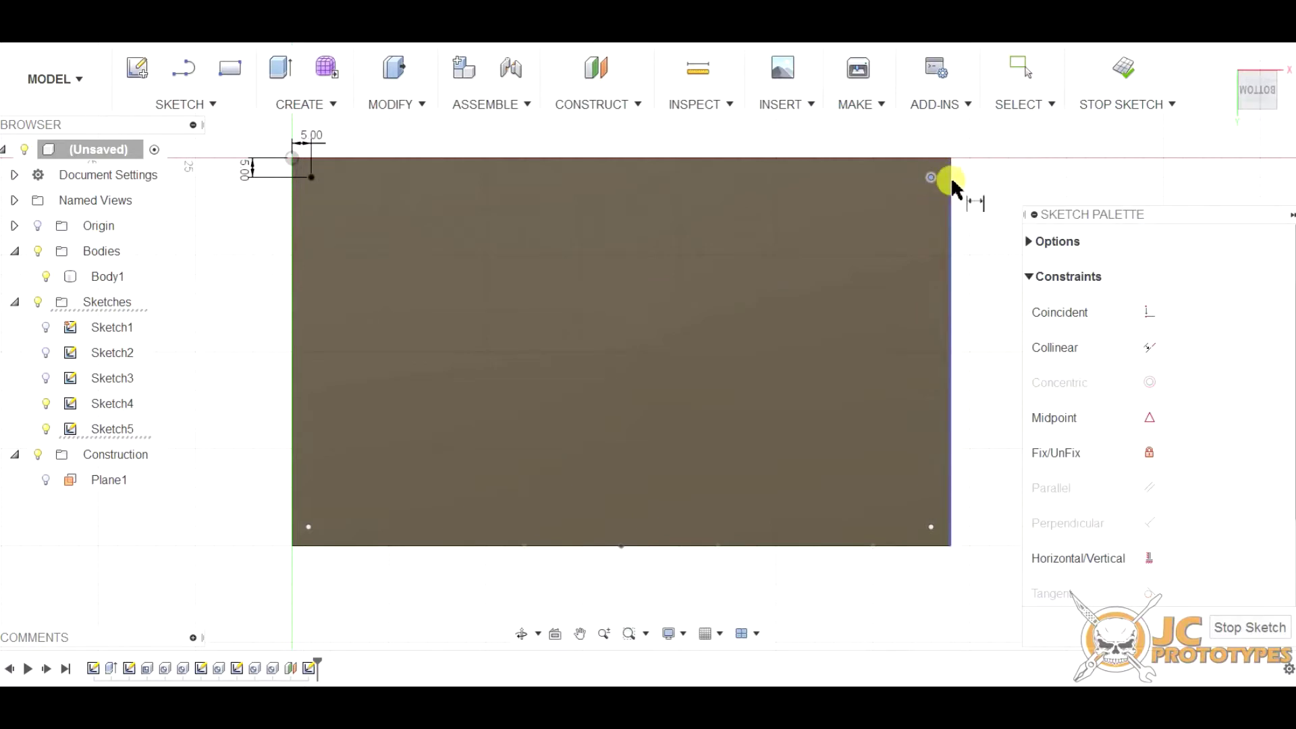
pyautogui.click(936, 138)
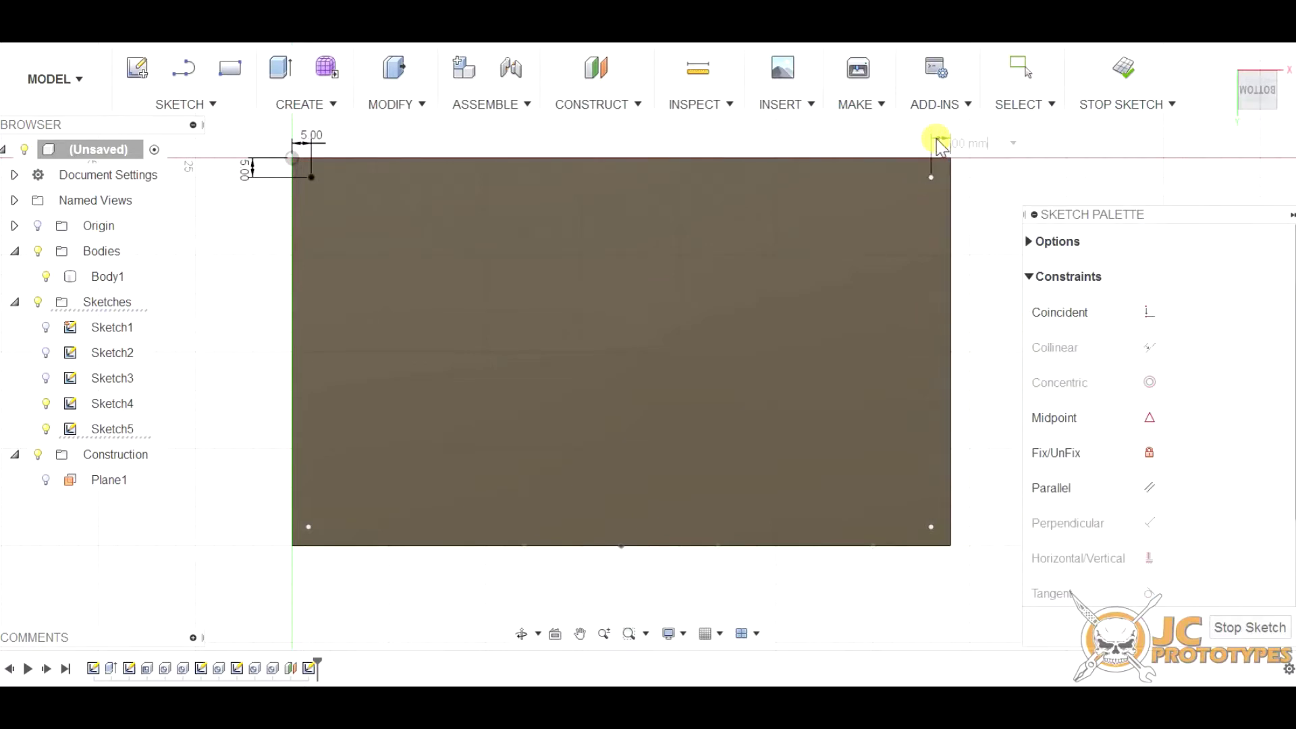
pyautogui.press('Return')
pyautogui.click(932, 178)
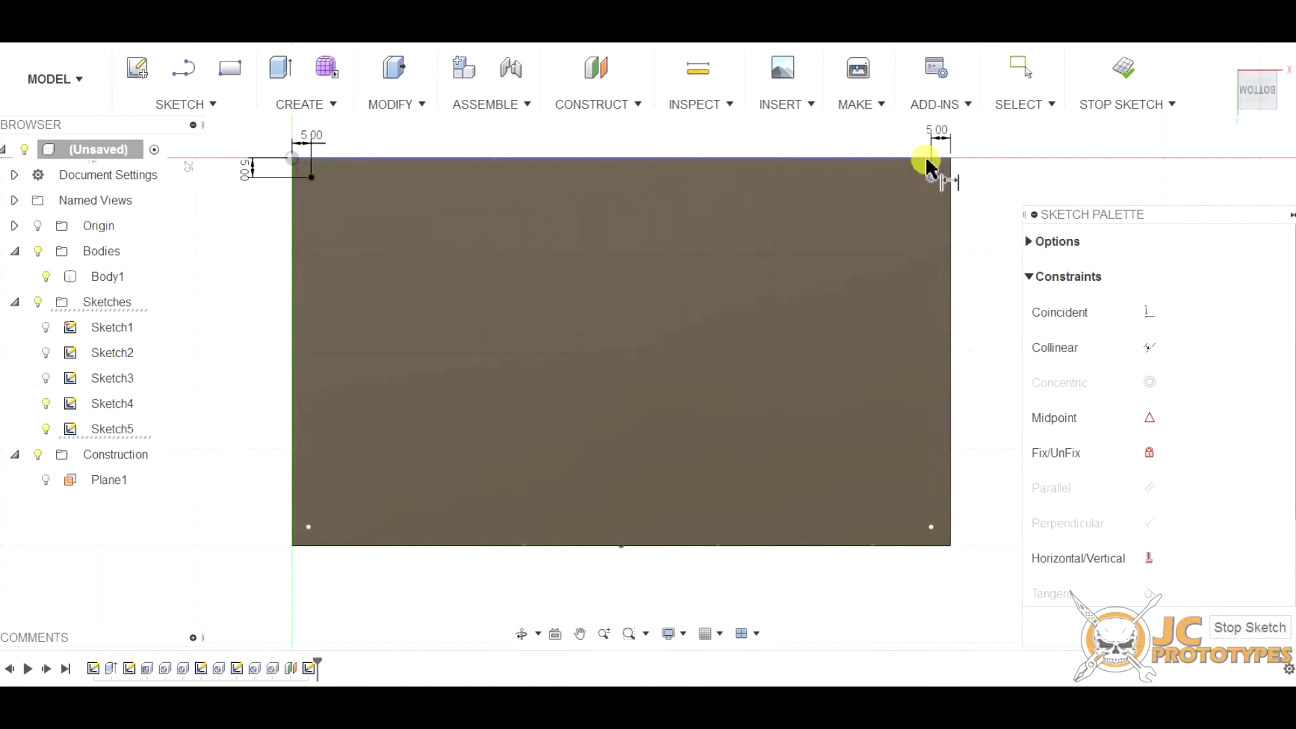
pyautogui.click(963, 184)
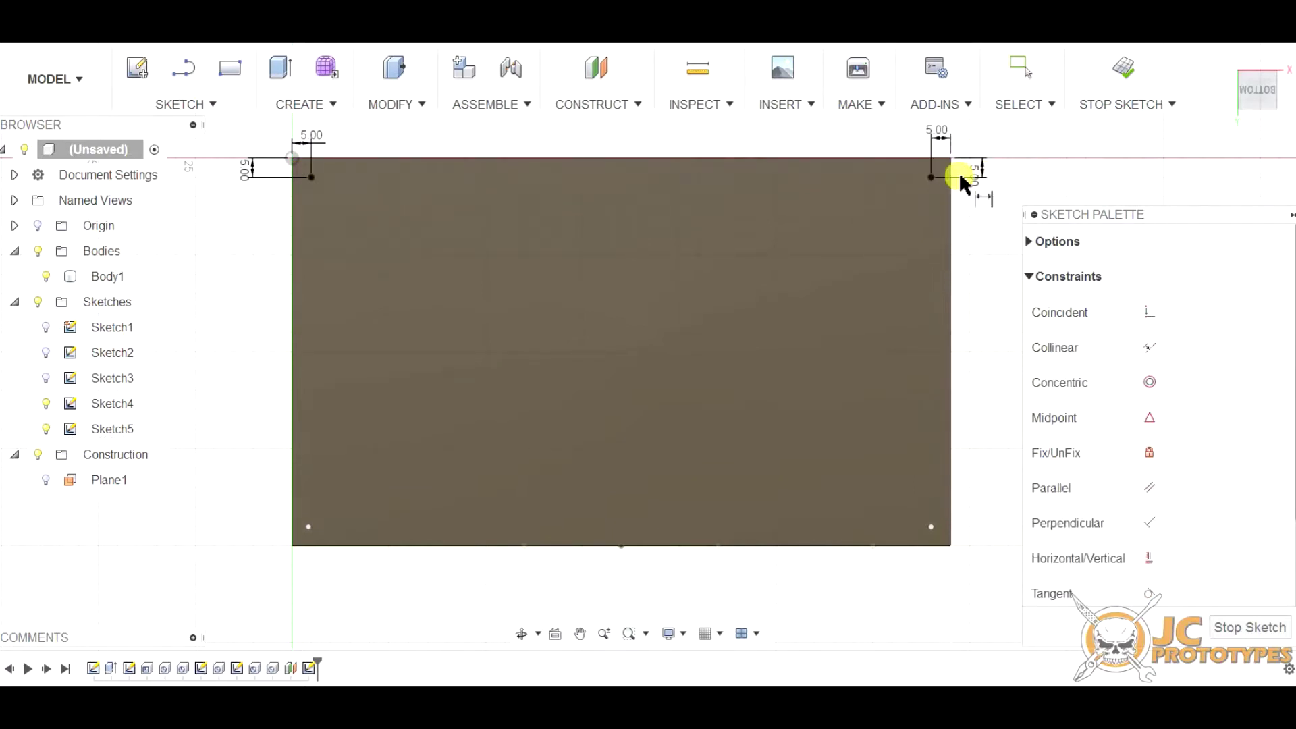
# Dimension the bottom-right corner point 5.00 mm from the right and bottom edges.
pyautogui.click(932, 527)
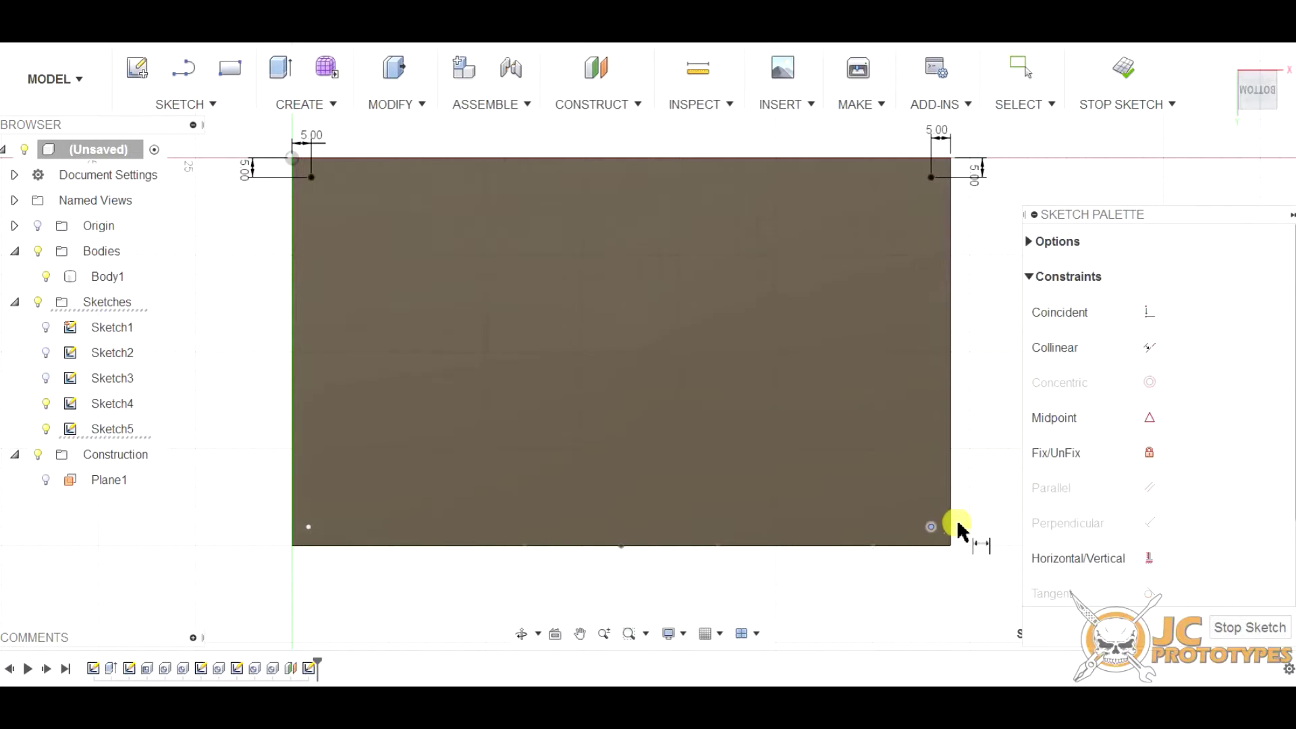
pyautogui.click(950, 525)
pyautogui.click(947, 572)
pyautogui.press('Return')
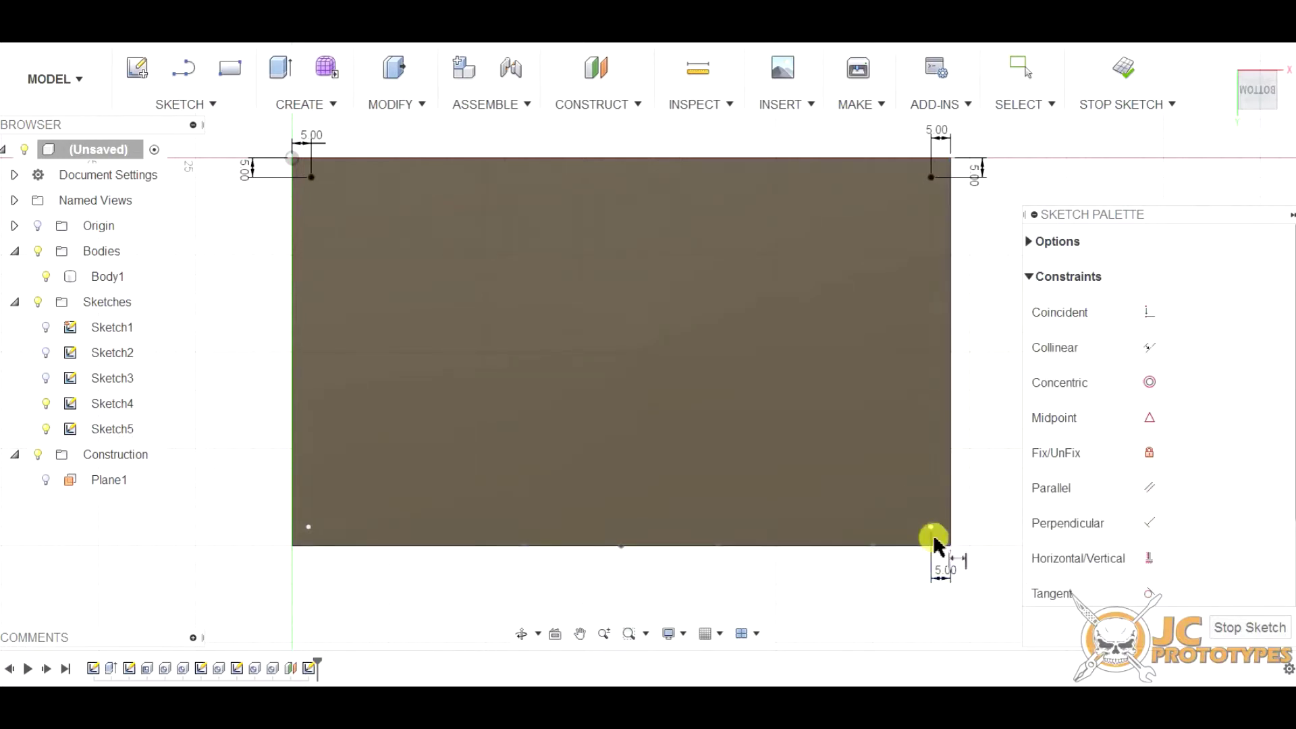
pyautogui.click(938, 527)
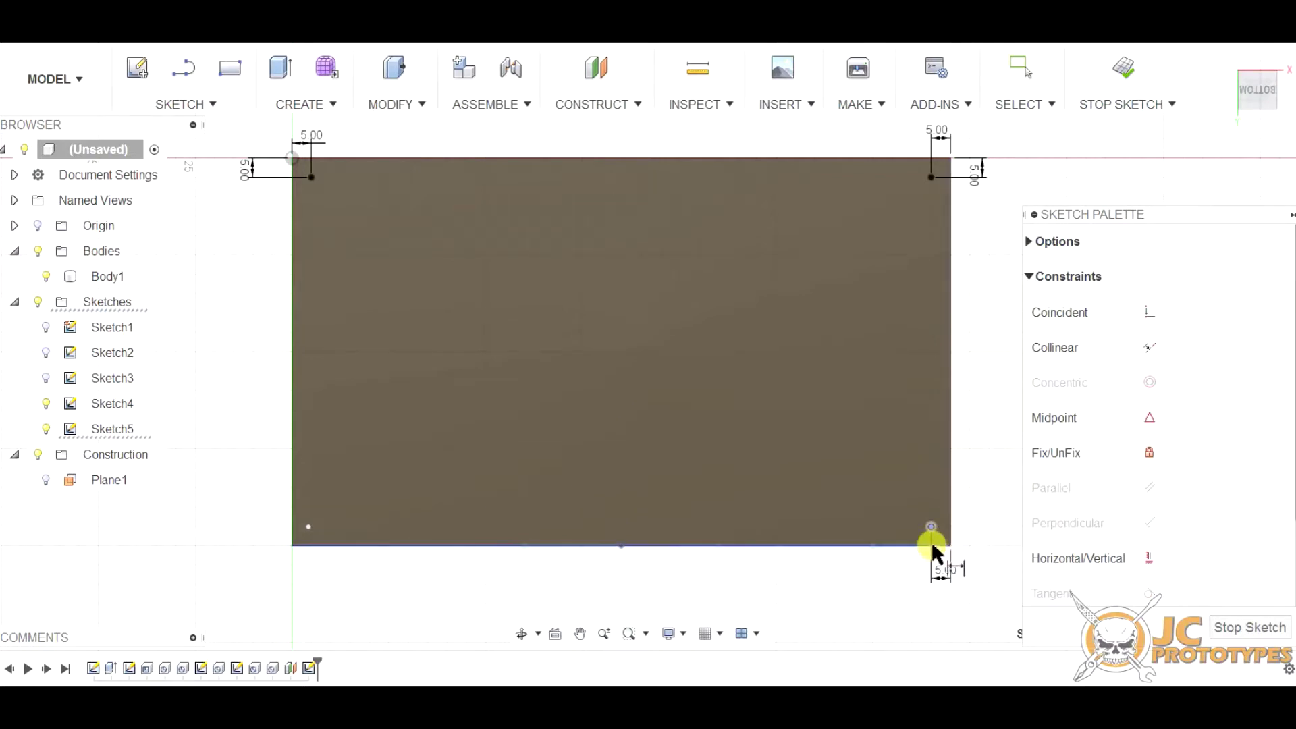
pyautogui.click(988, 545)
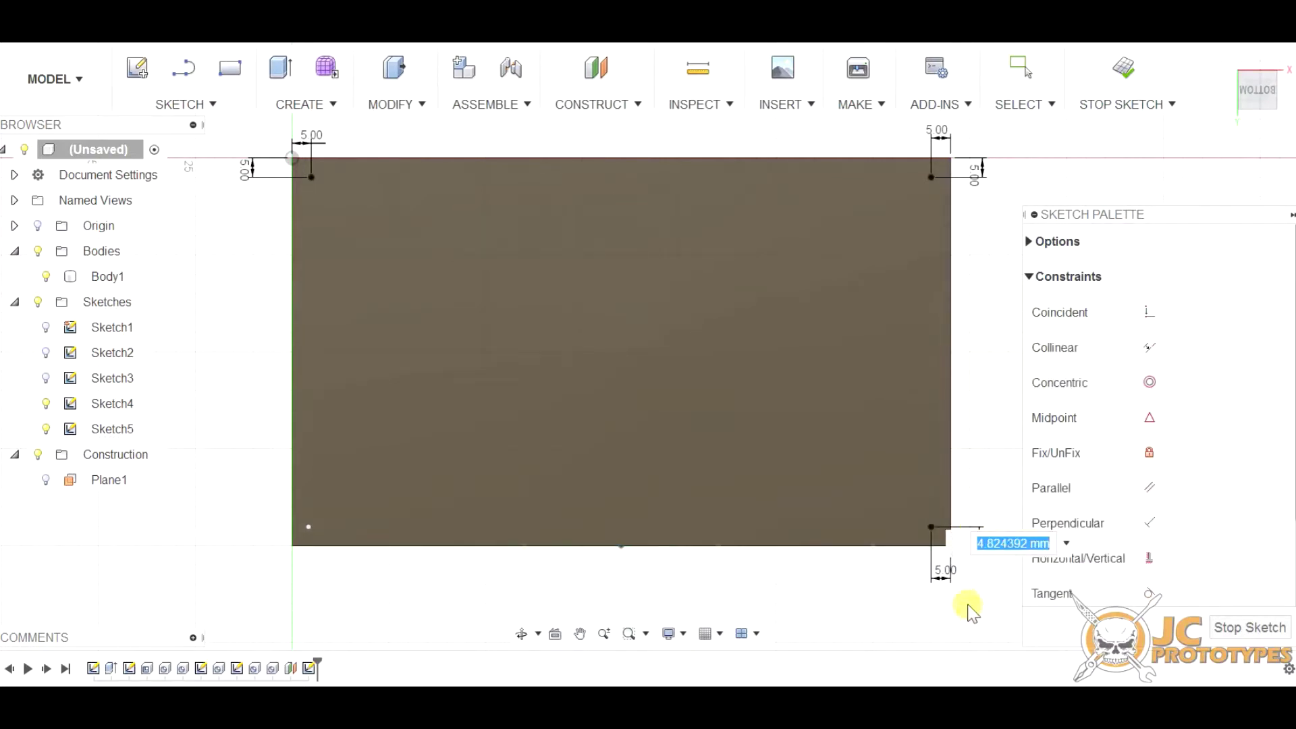
# Dimension the bottom-left corner point 5 mm from the bottom and left edges, then finish the sketch.
pyautogui.click(310, 528)
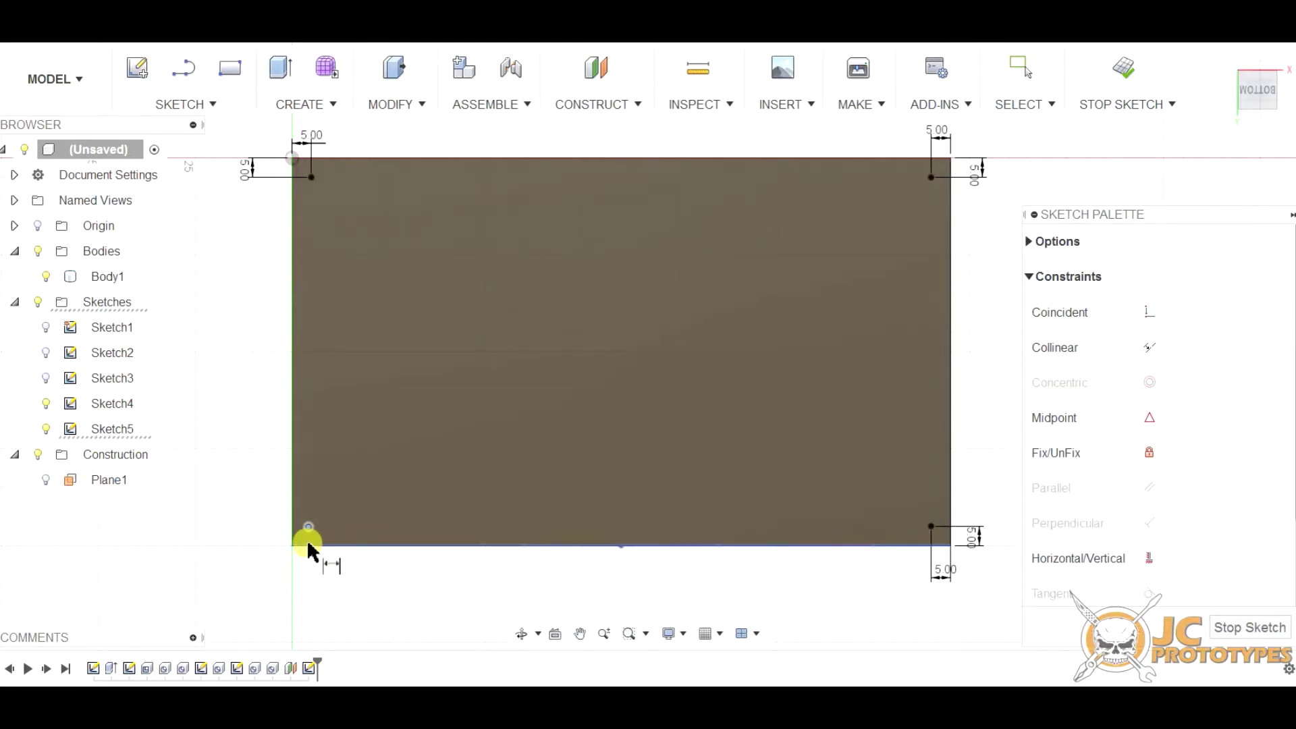
pyautogui.click(244, 547)
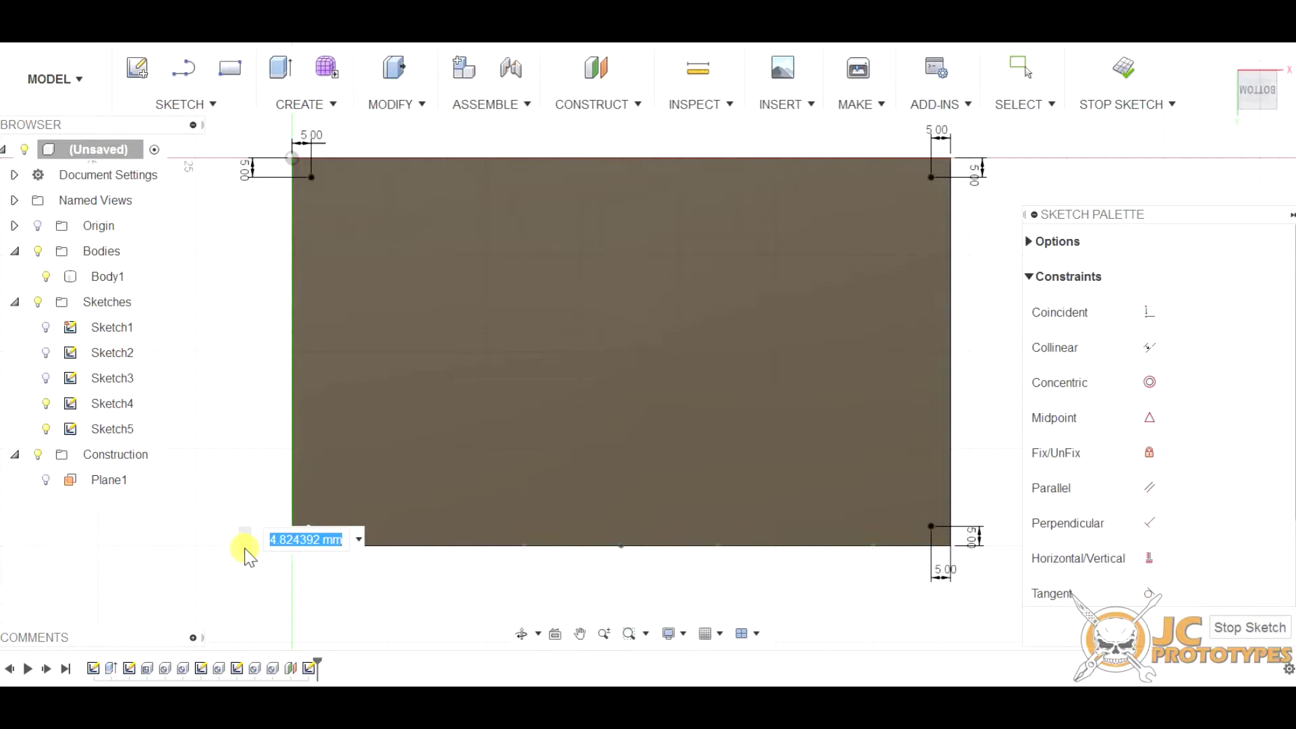
pyautogui.write('5')
pyautogui.press('Return')
pyautogui.click(308, 529)
pyautogui.click(292, 527)
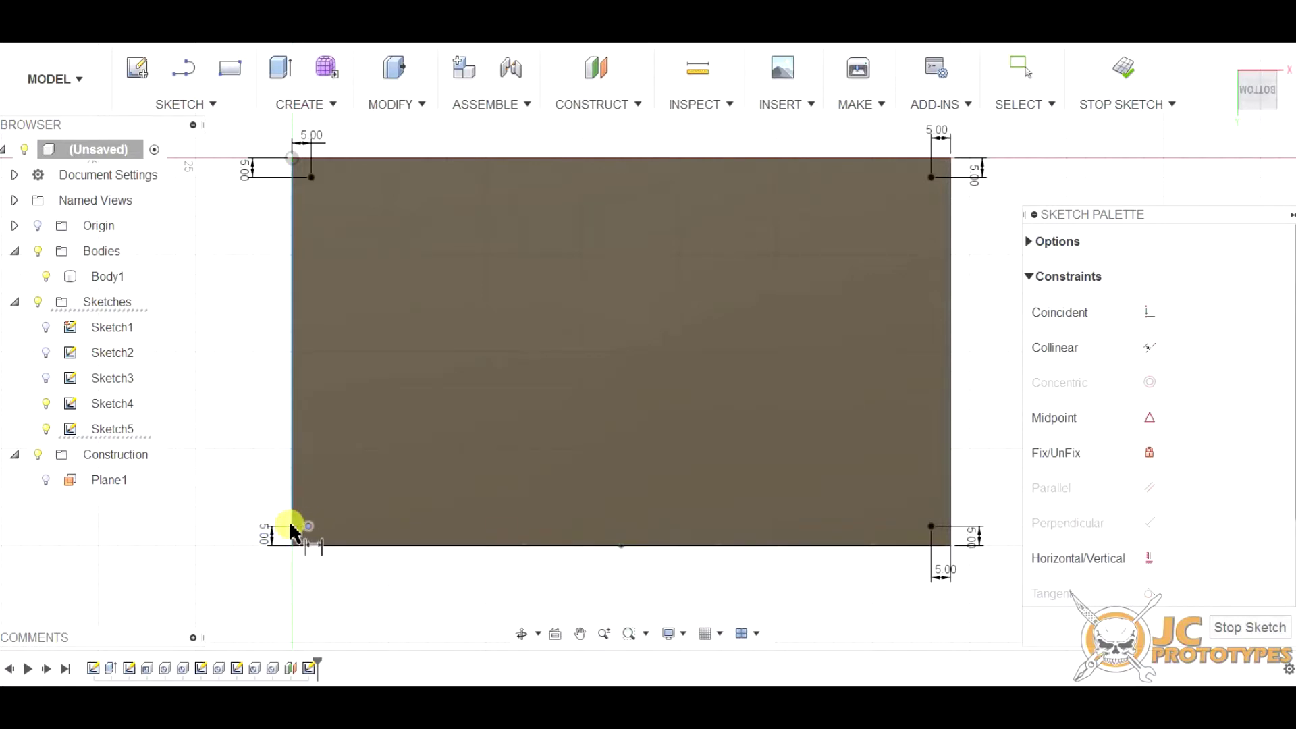
pyautogui.click(309, 610)
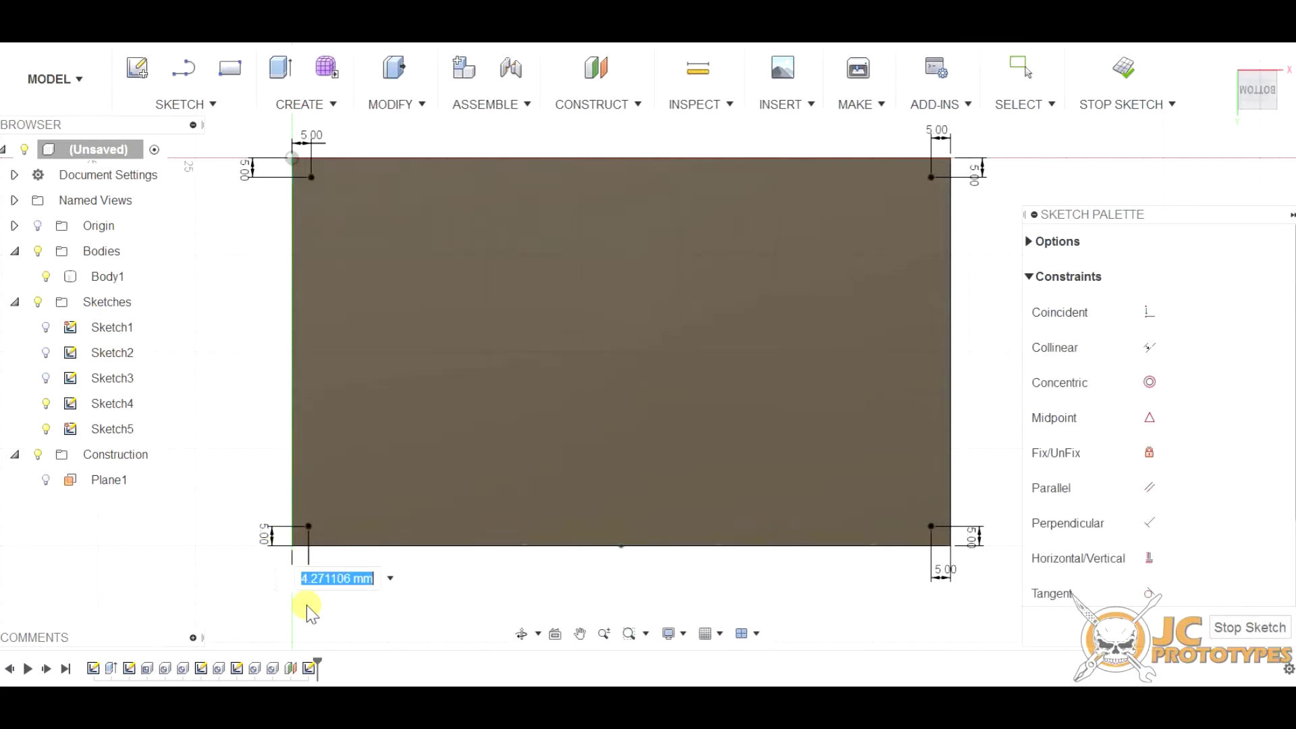
pyautogui.write('5')
pyautogui.press('Return')
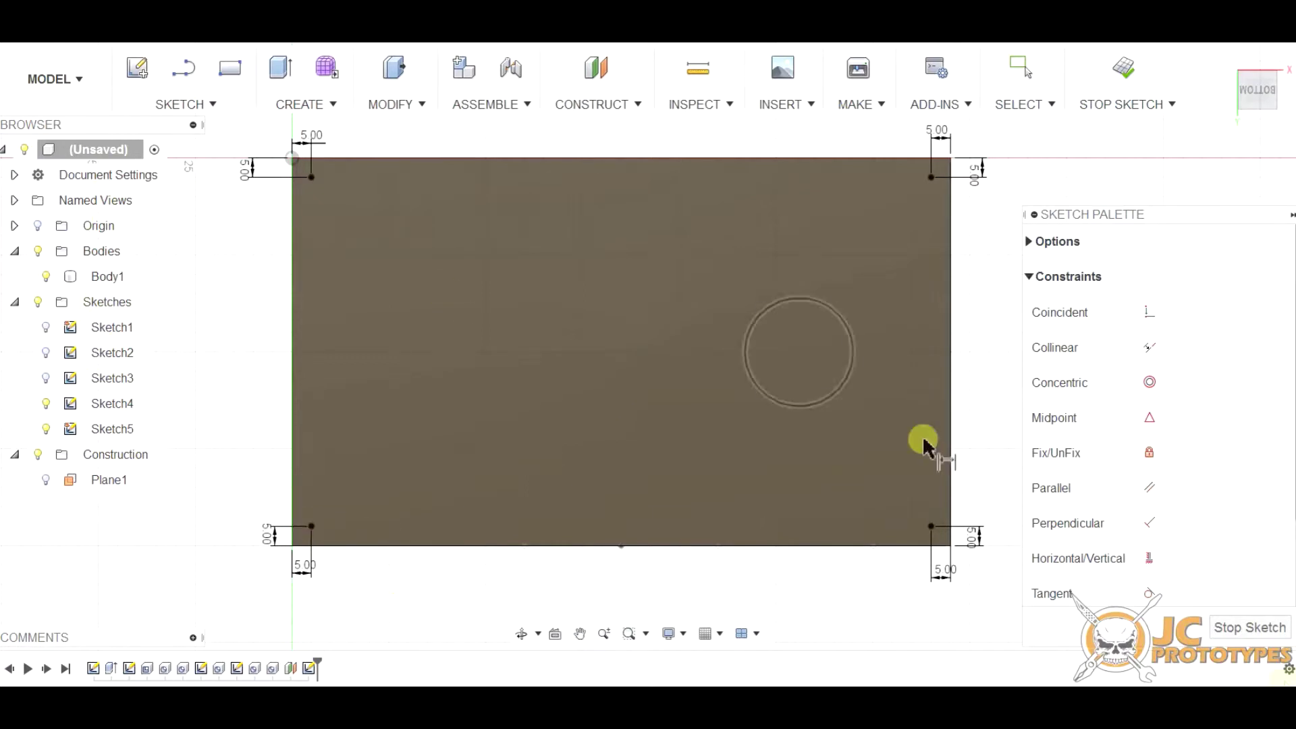
pyautogui.click(1281, 634)
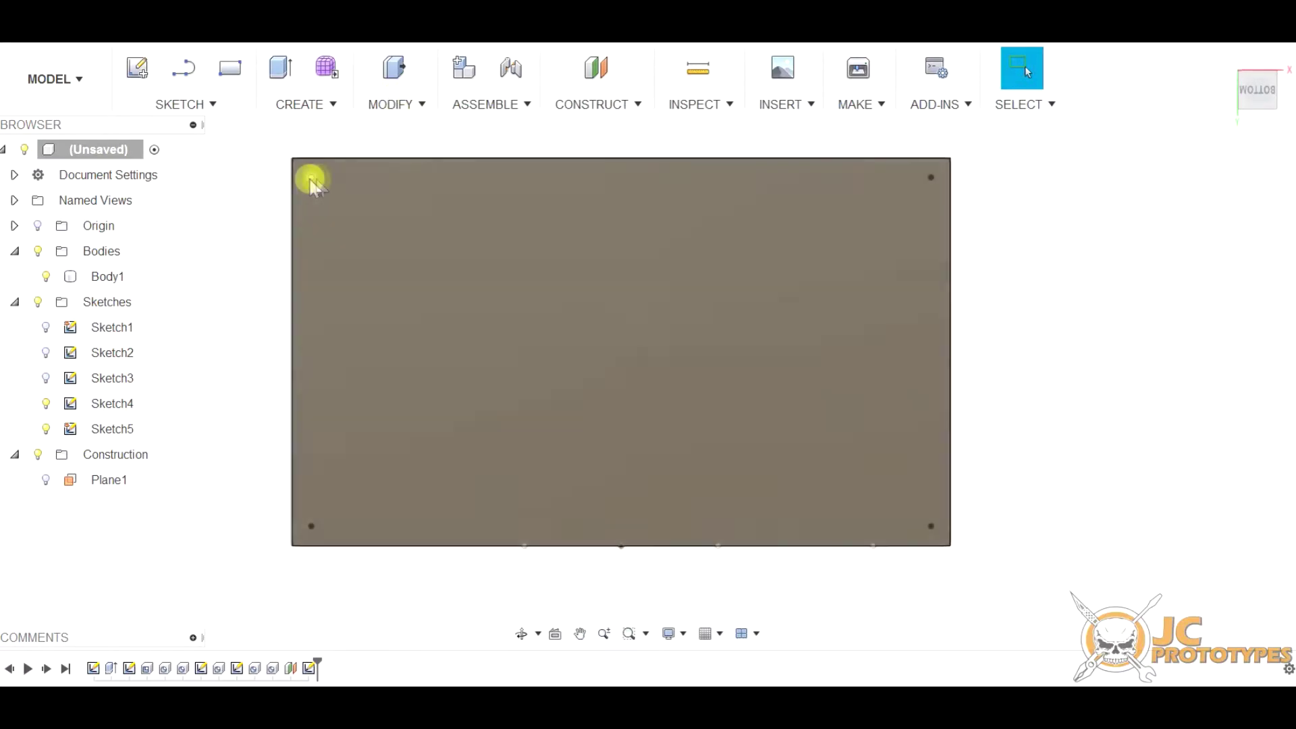
# Draw a center-diameter circle on the top-left inset corner point.
pyautogui.click(309, 178)
pyautogui.click(197, 105)
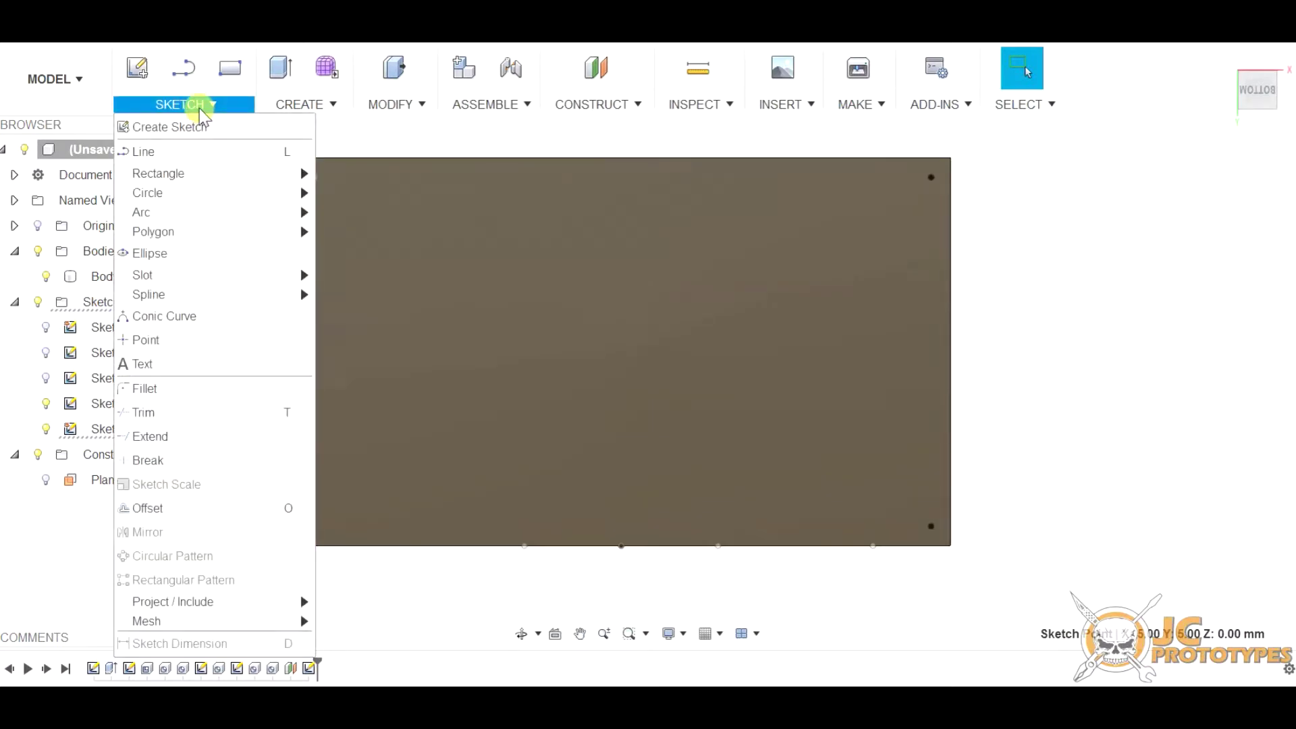
pyautogui.moveTo(305, 199)
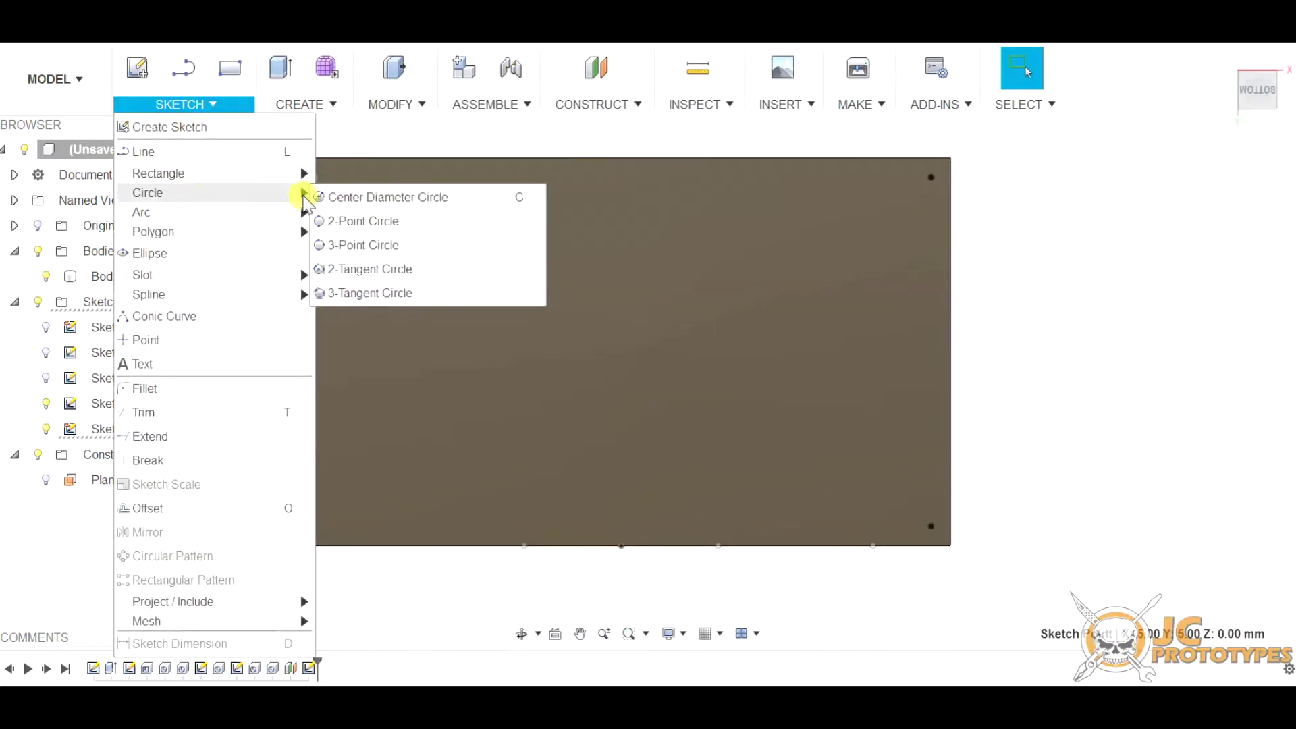
pyautogui.click(364, 197)
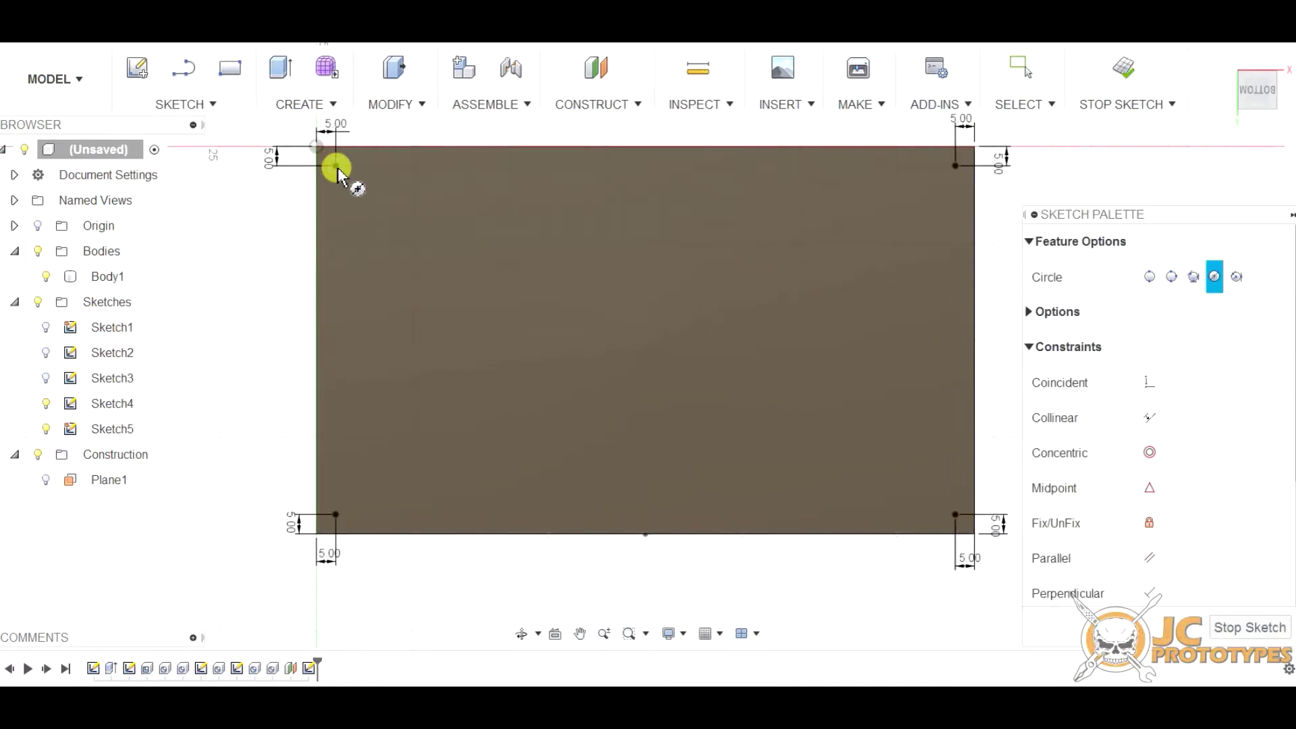
pyautogui.click(339, 171)
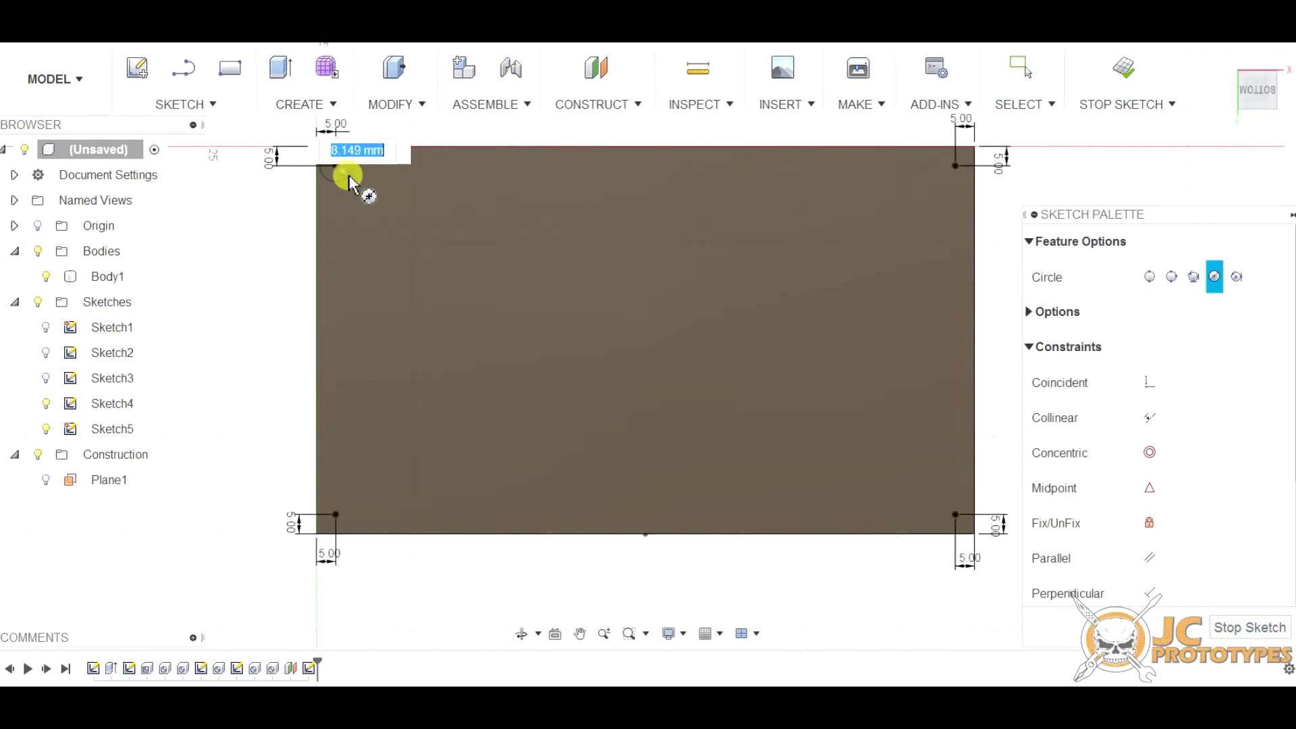
pyautogui.scroll(2, 347, 165)
pyautogui.scroll(3, 332, 155)
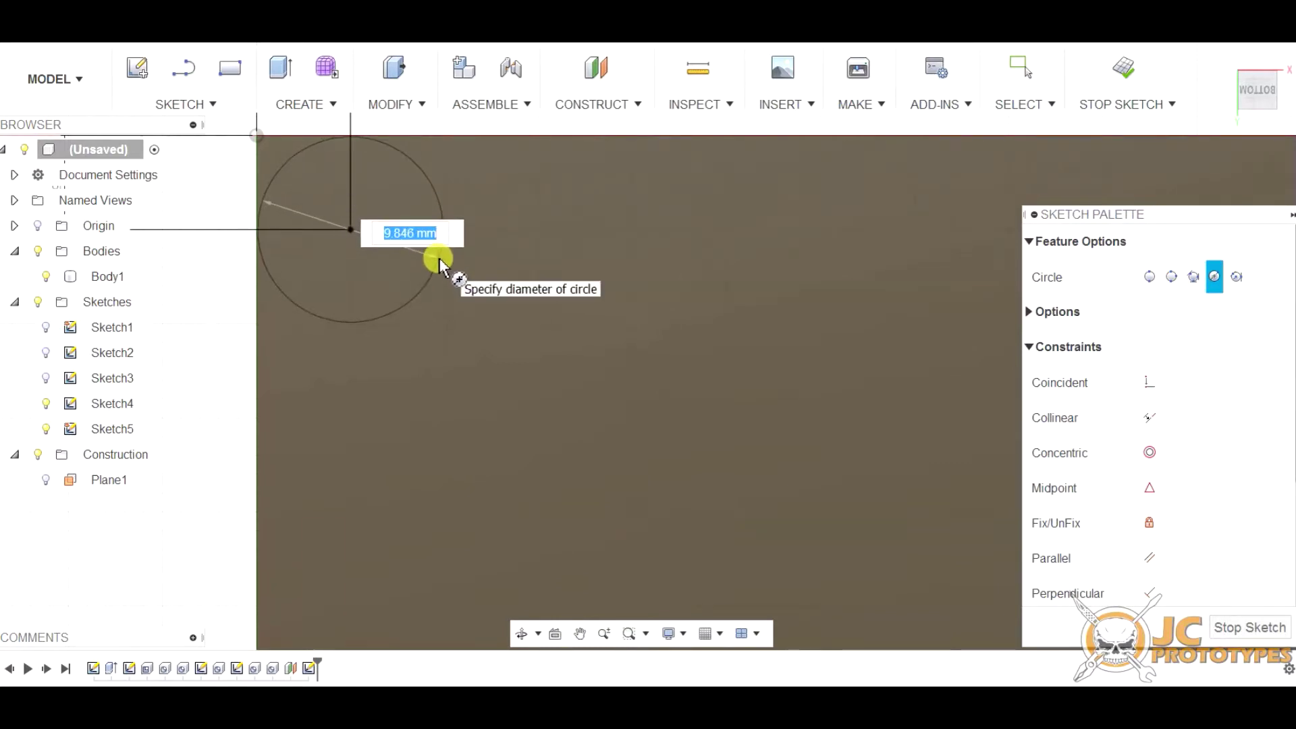
pyautogui.click(439, 261)
# Draw circles on the top-right, bottom-right and bottom-left inset corner points.
pyautogui.scroll(-3, 231, 248)
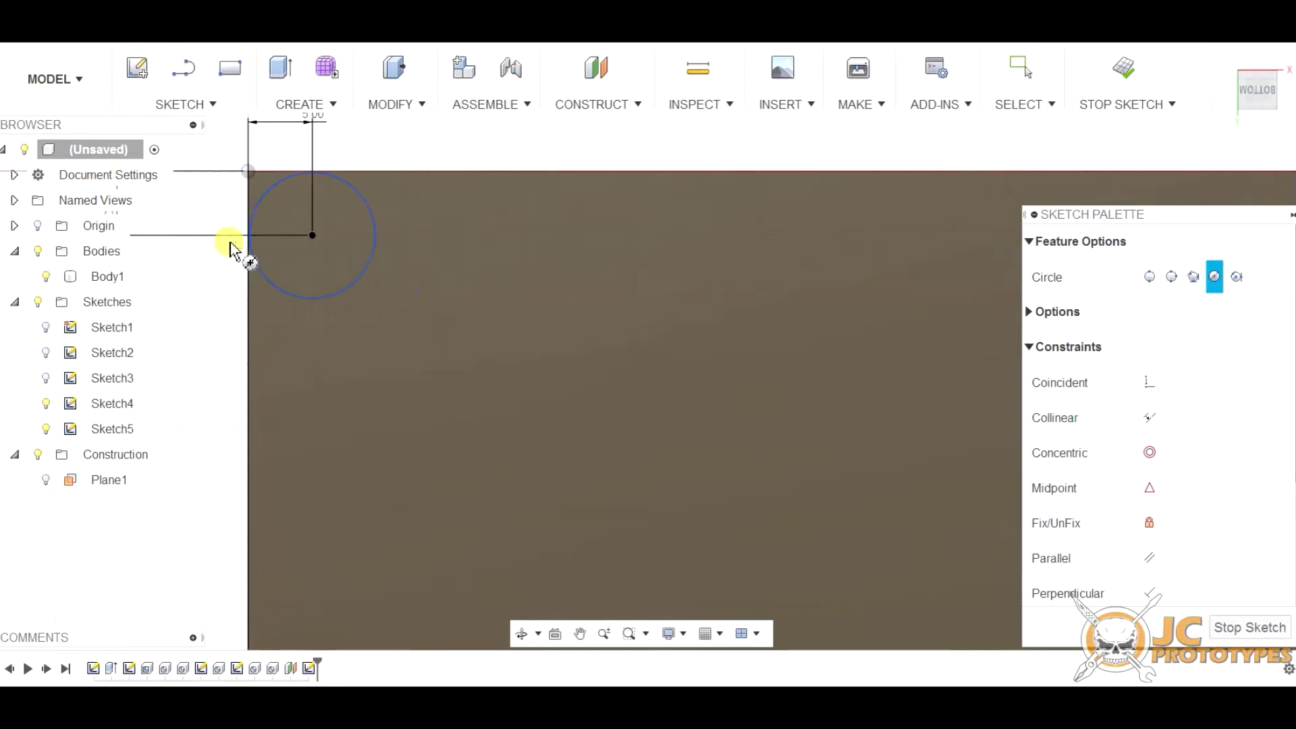
pyautogui.scroll(-5, 396, 194)
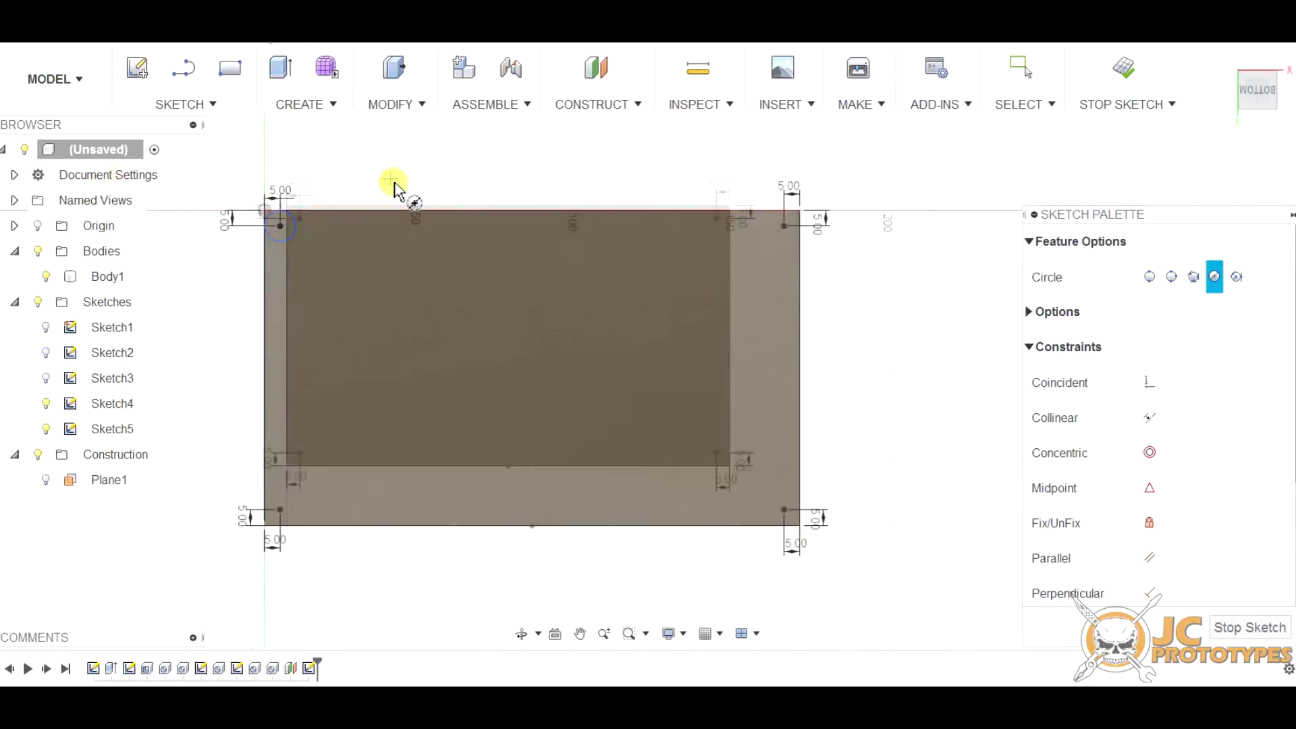
pyautogui.click(716, 217)
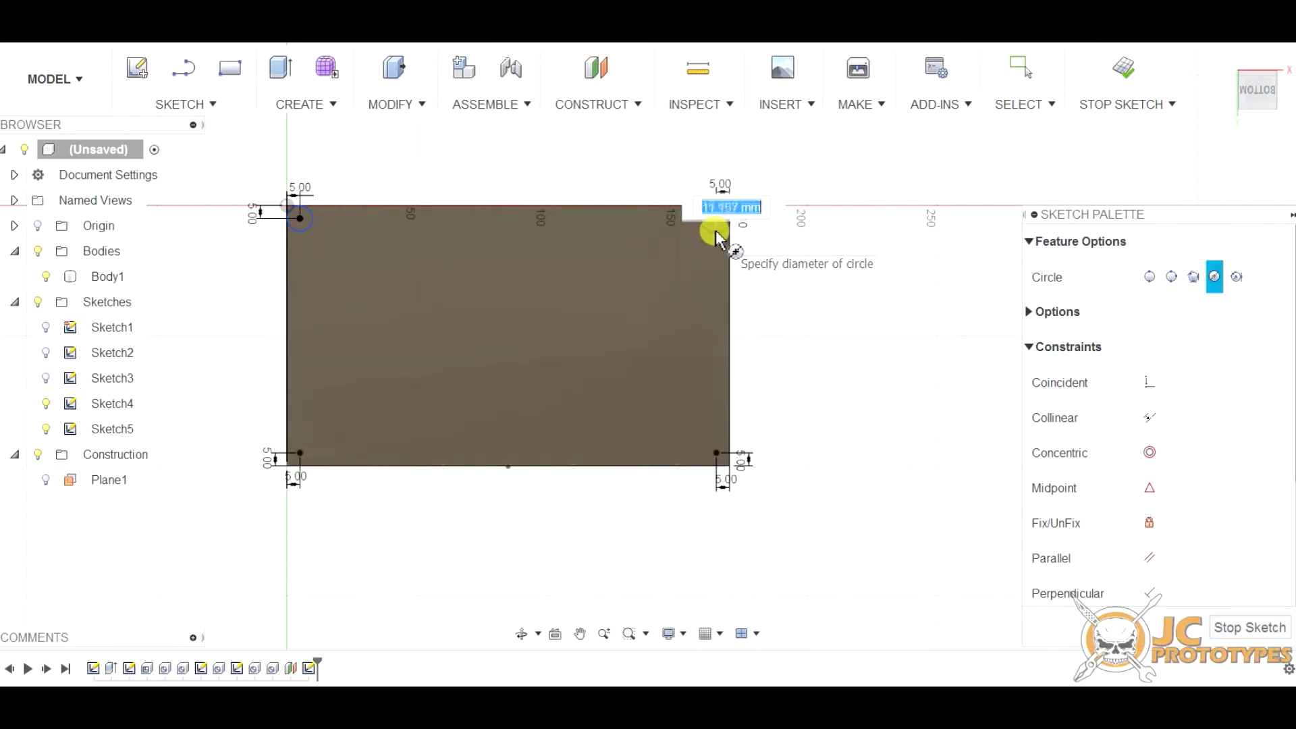
pyautogui.click(717, 233)
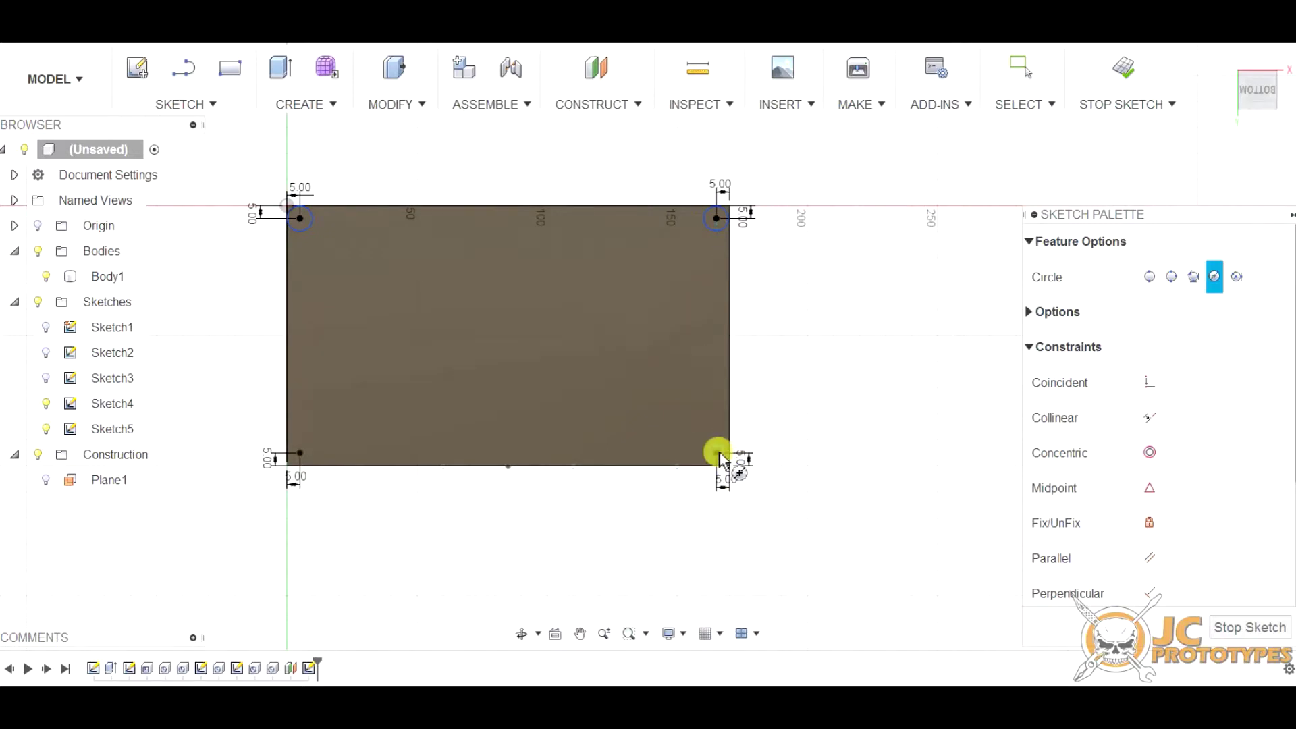
pyautogui.click(717, 453)
pyautogui.click(699, 460)
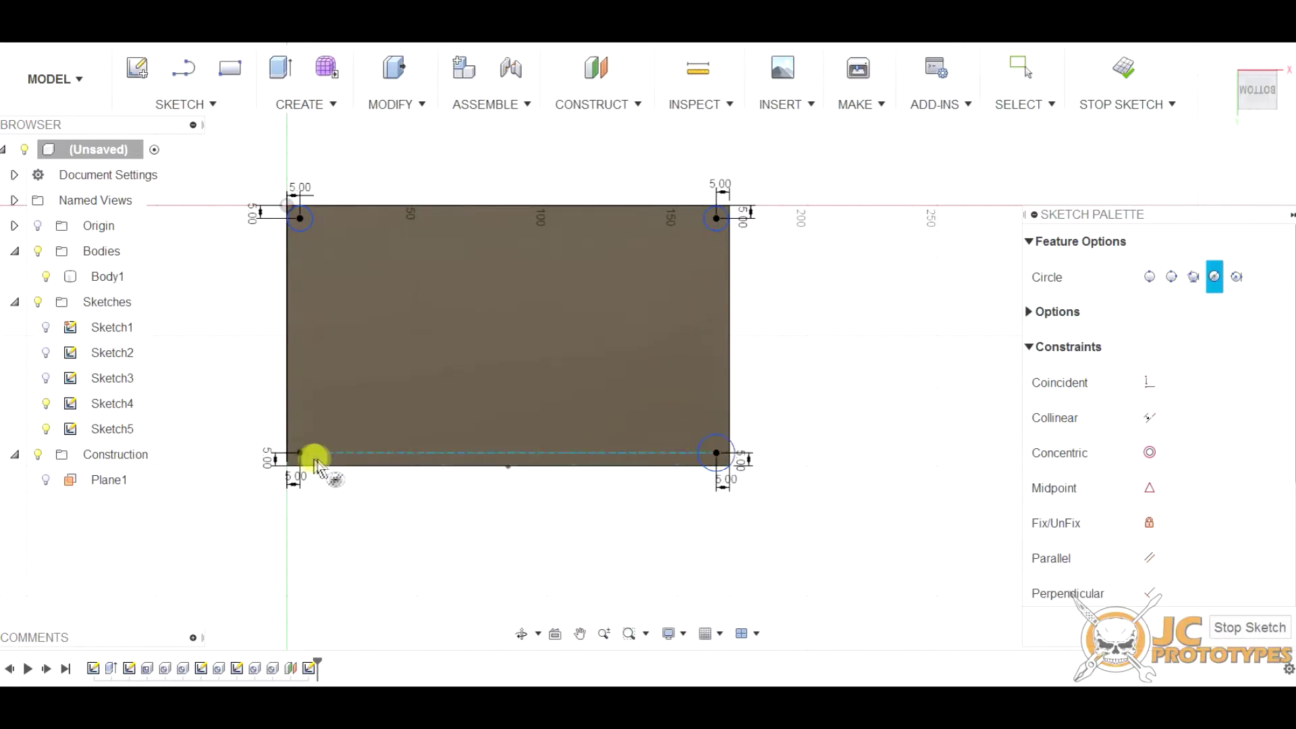
pyautogui.click(304, 453)
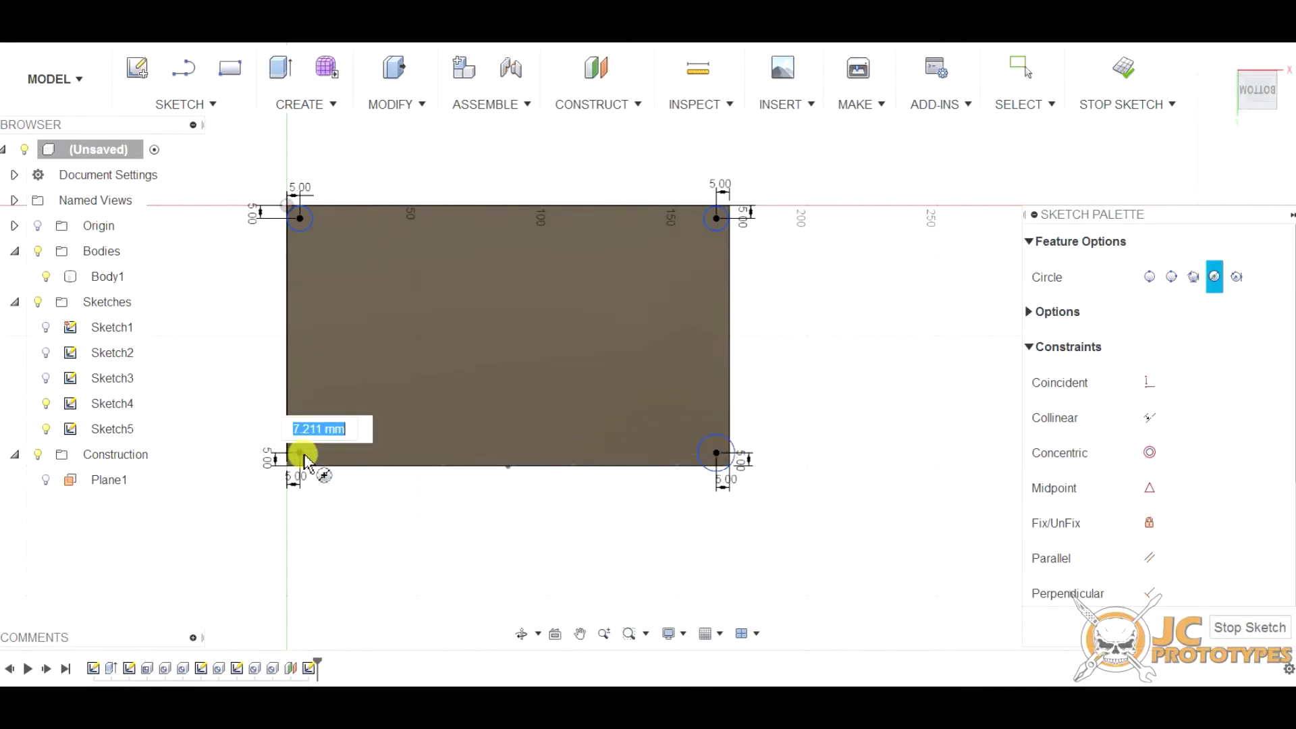
pyautogui.click(317, 460)
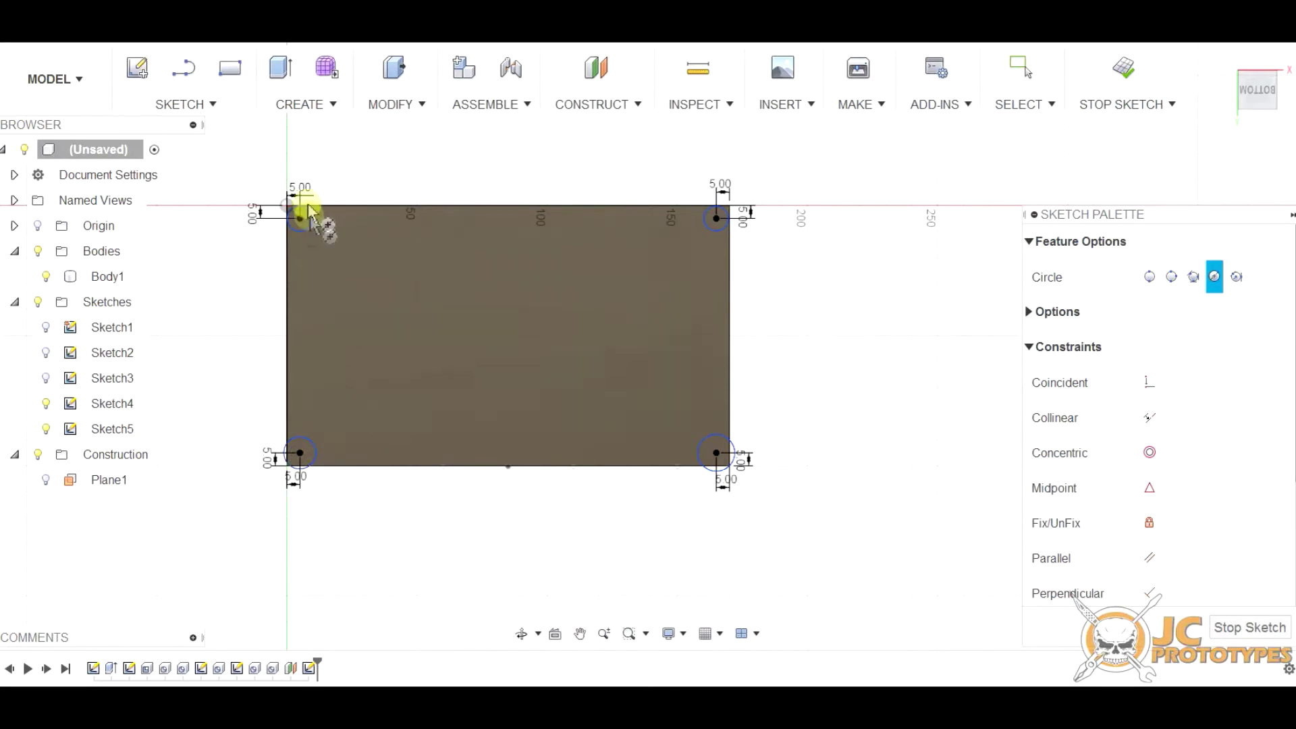
pyautogui.scroll(3, 298, 211)
pyautogui.scroll(2, 297, 236)
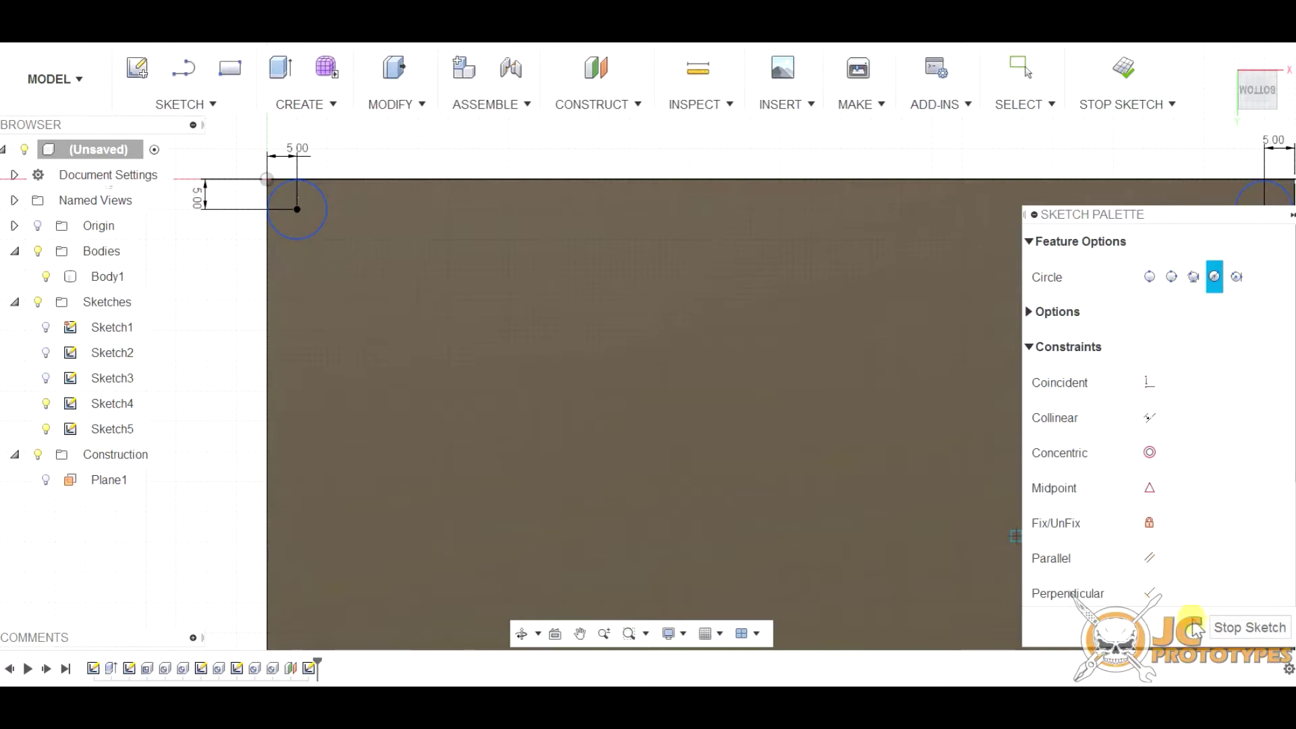
pyautogui.click(72, 157)
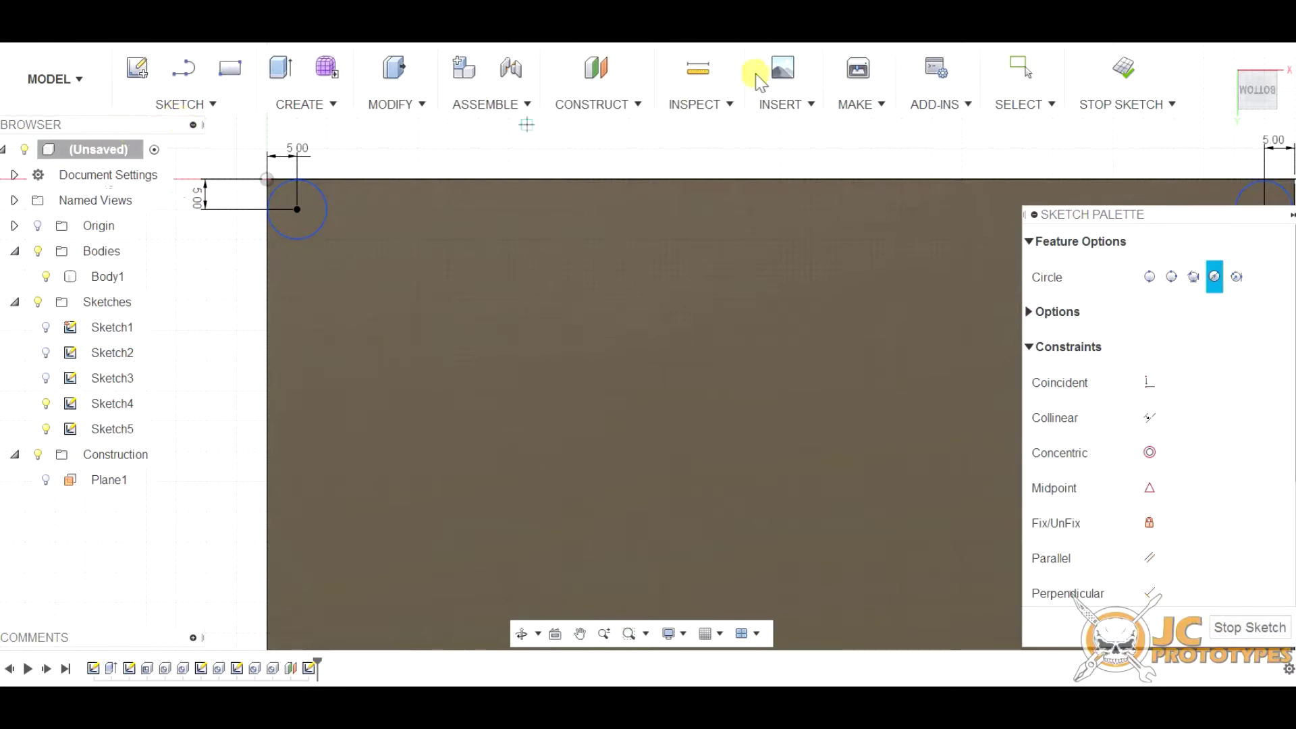
# Select the old corner circles and corner points, reverting the edits with undo.
pyautogui.click(1027, 68)
pyautogui.click(313, 223)
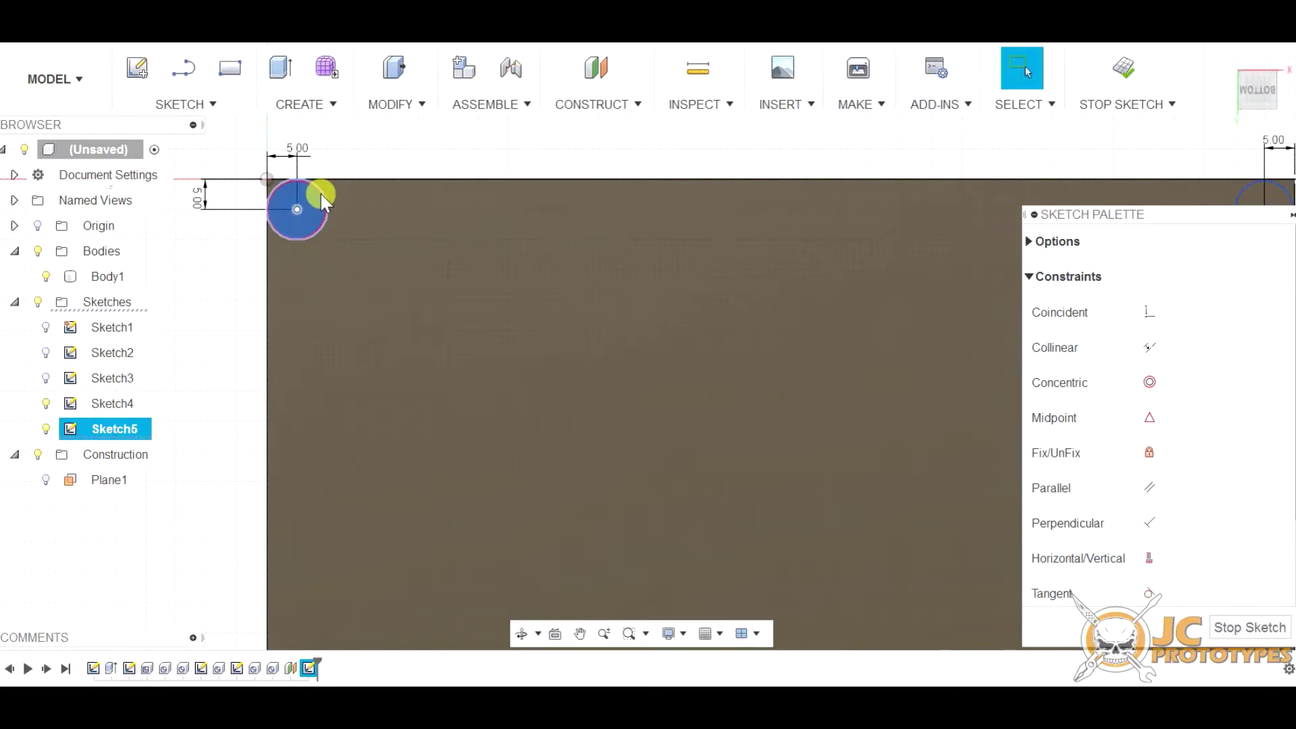
pyautogui.click(325, 197)
pyautogui.scroll(-5, 344, 192)
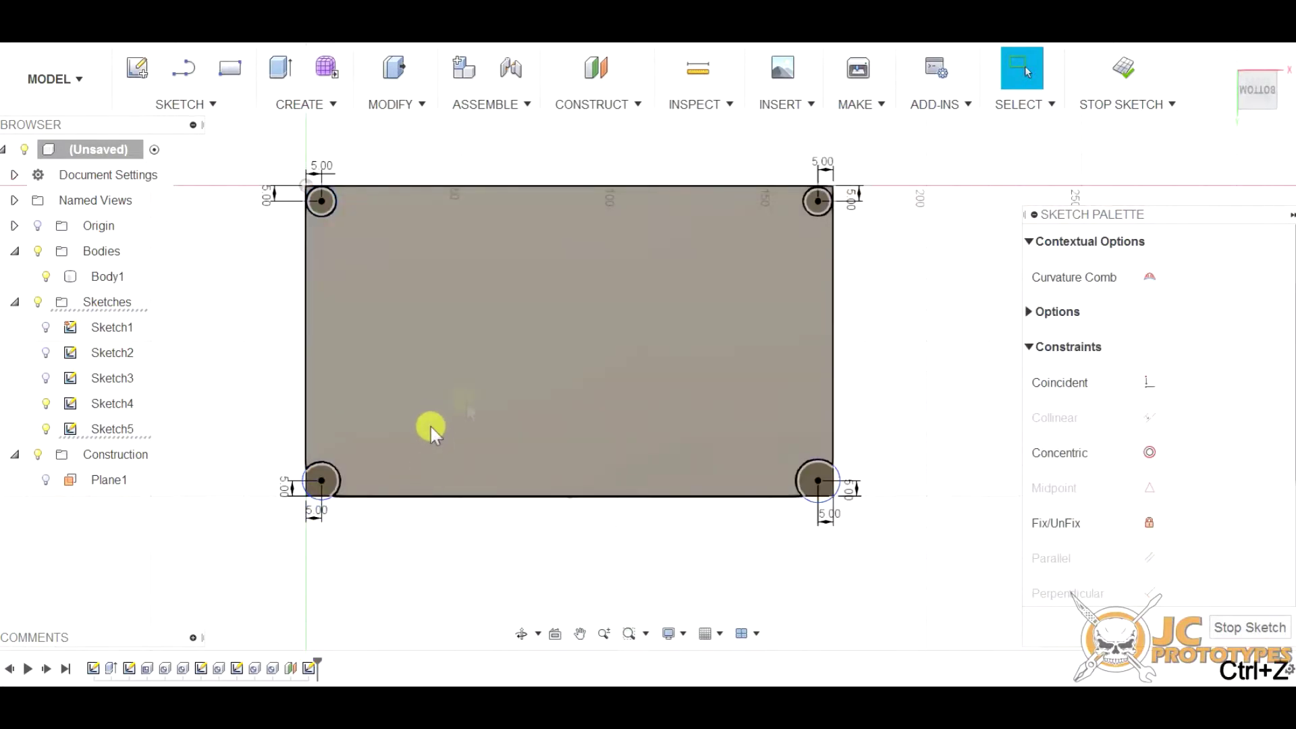
pyautogui.hotkey('ctrl', 'z')
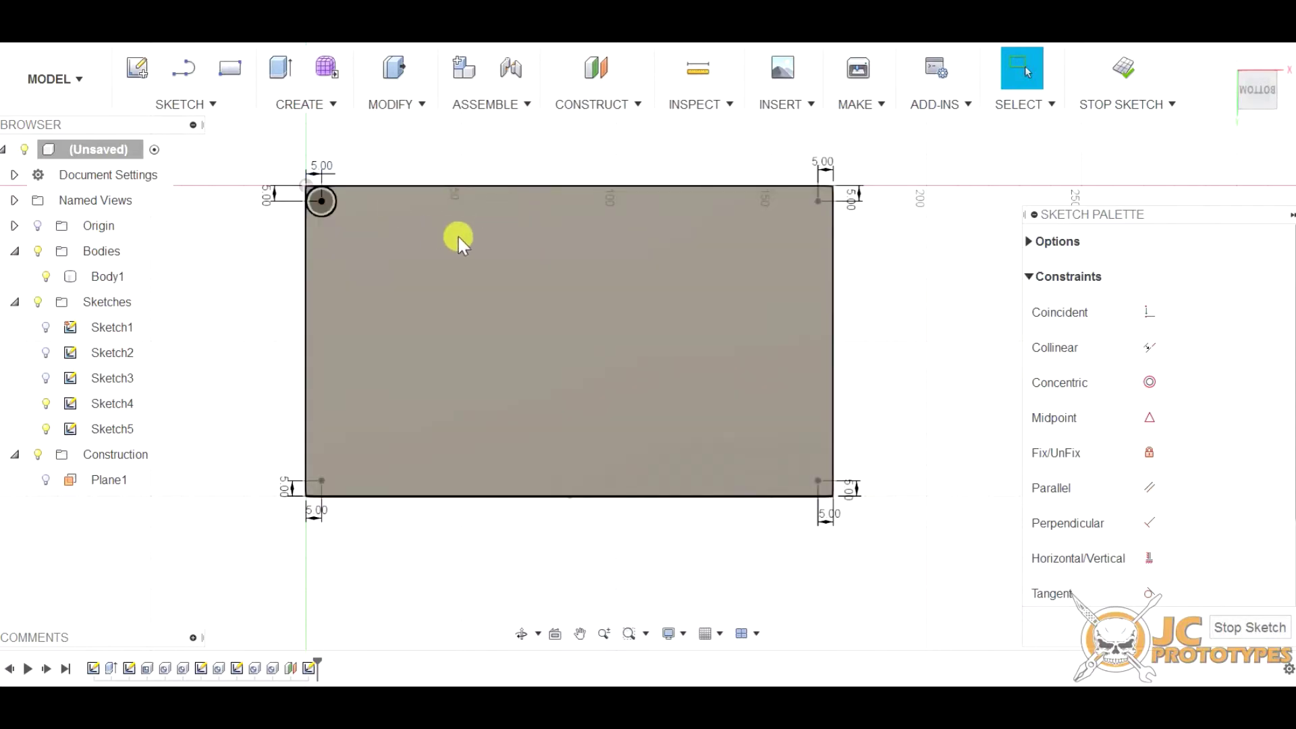
pyautogui.hotkey('ctrl', 'z')
pyautogui.scroll(5, 357, 219)
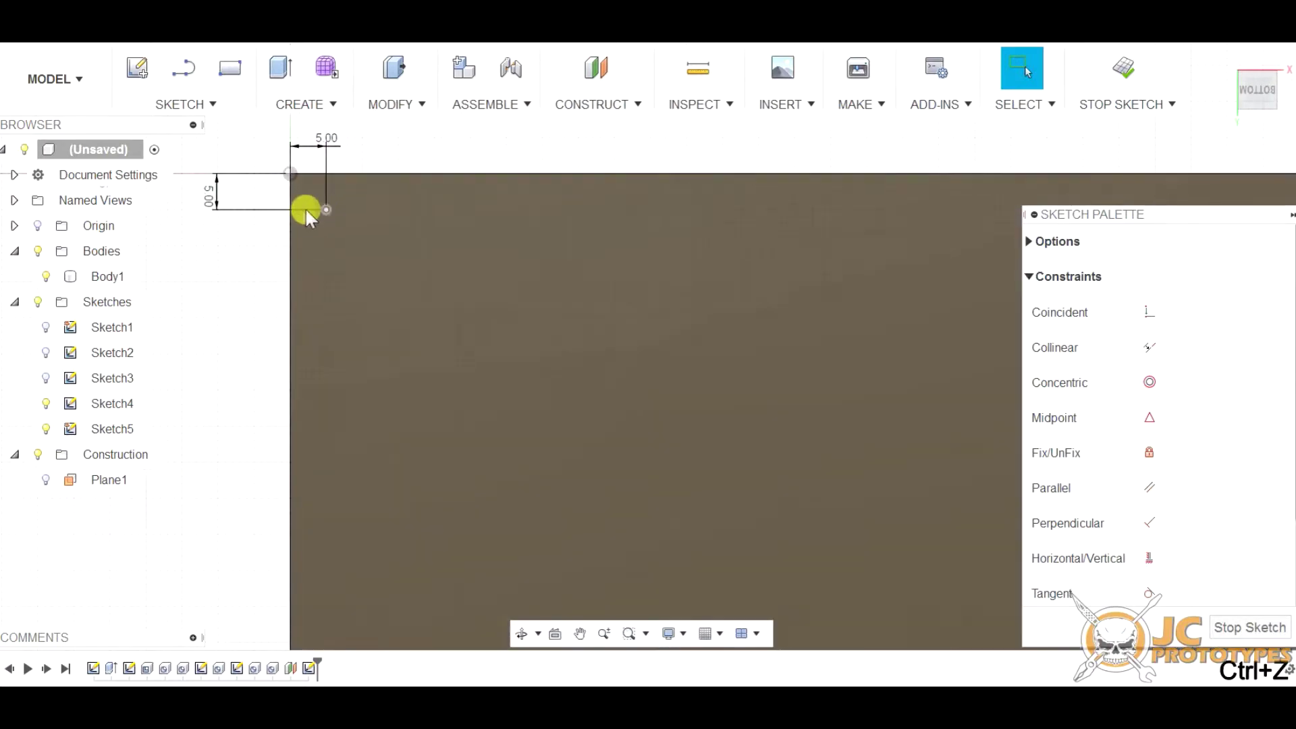
pyautogui.click(326, 209)
pyautogui.scroll(-4, 270, 203)
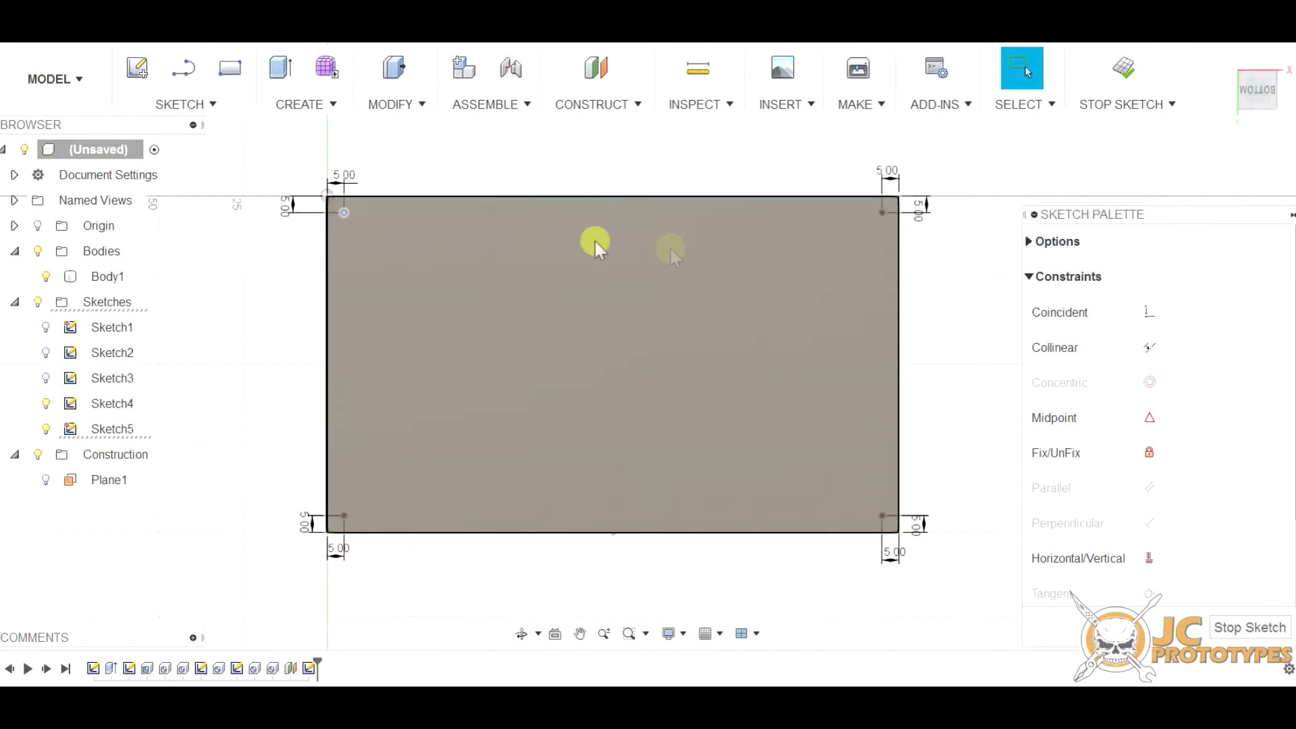
pyautogui.click(882, 212)
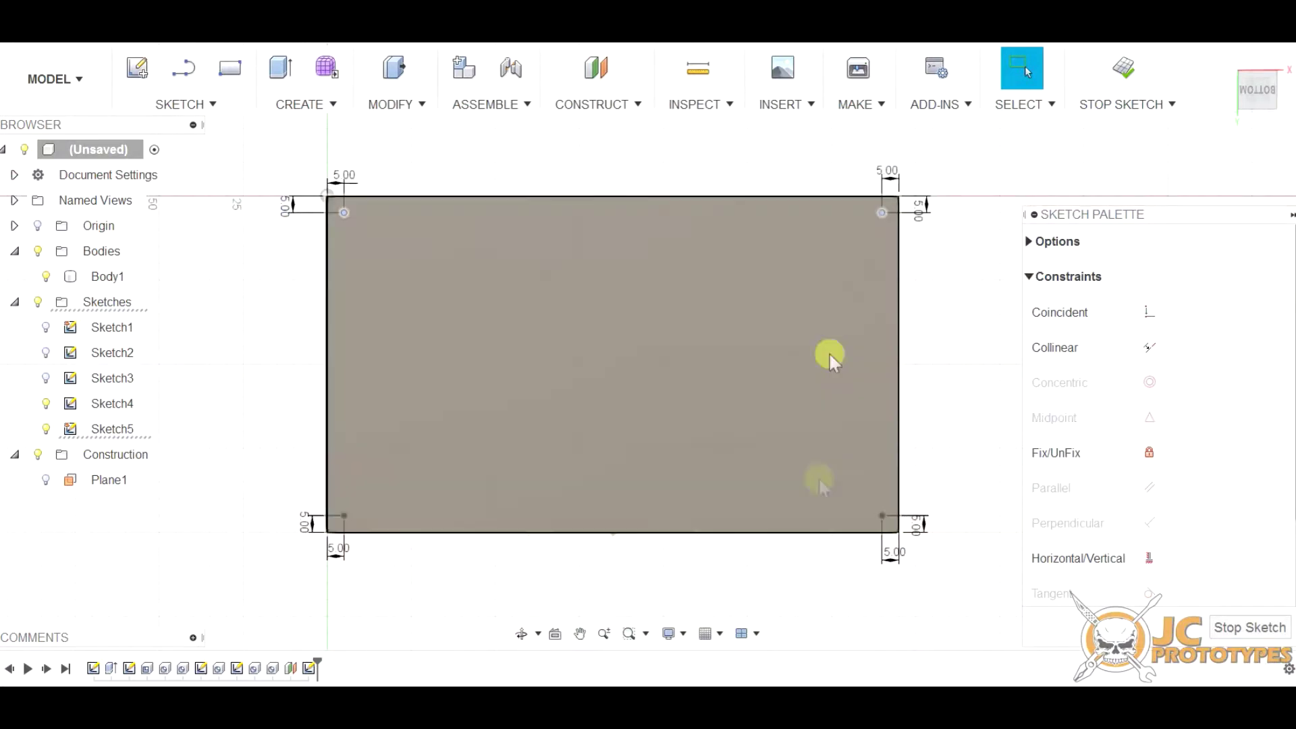
pyautogui.click(881, 515)
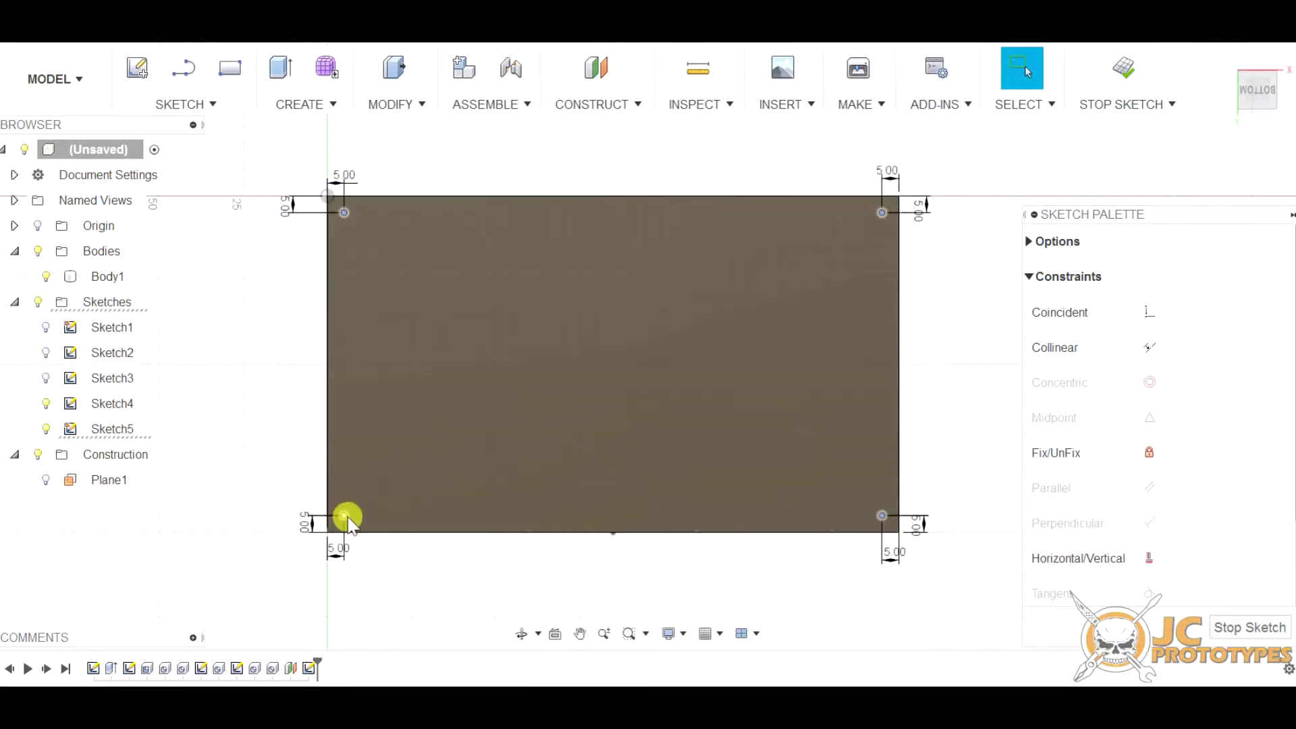
pyautogui.scroll(4, 317, 202)
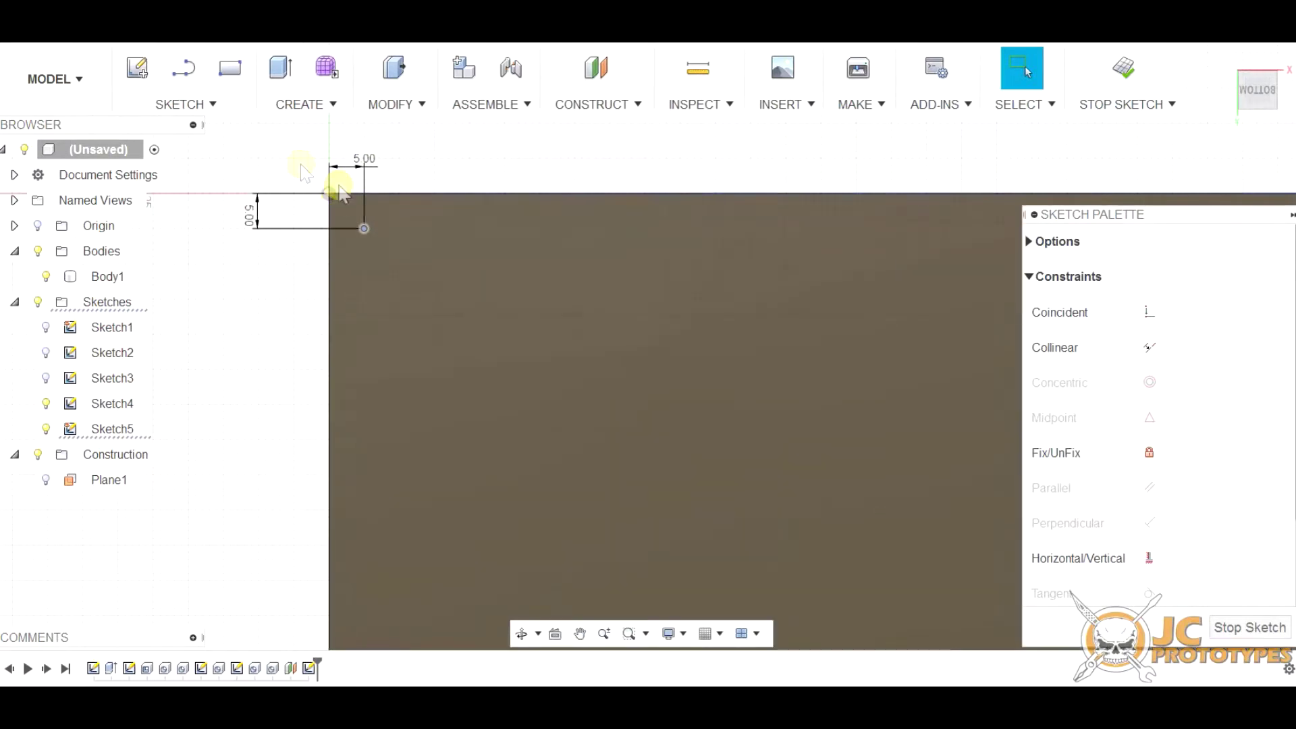
# Draw a 9.5 mm center-diameter circle on the top-left corner point.
pyautogui.press('r')
pyautogui.click(211, 104)
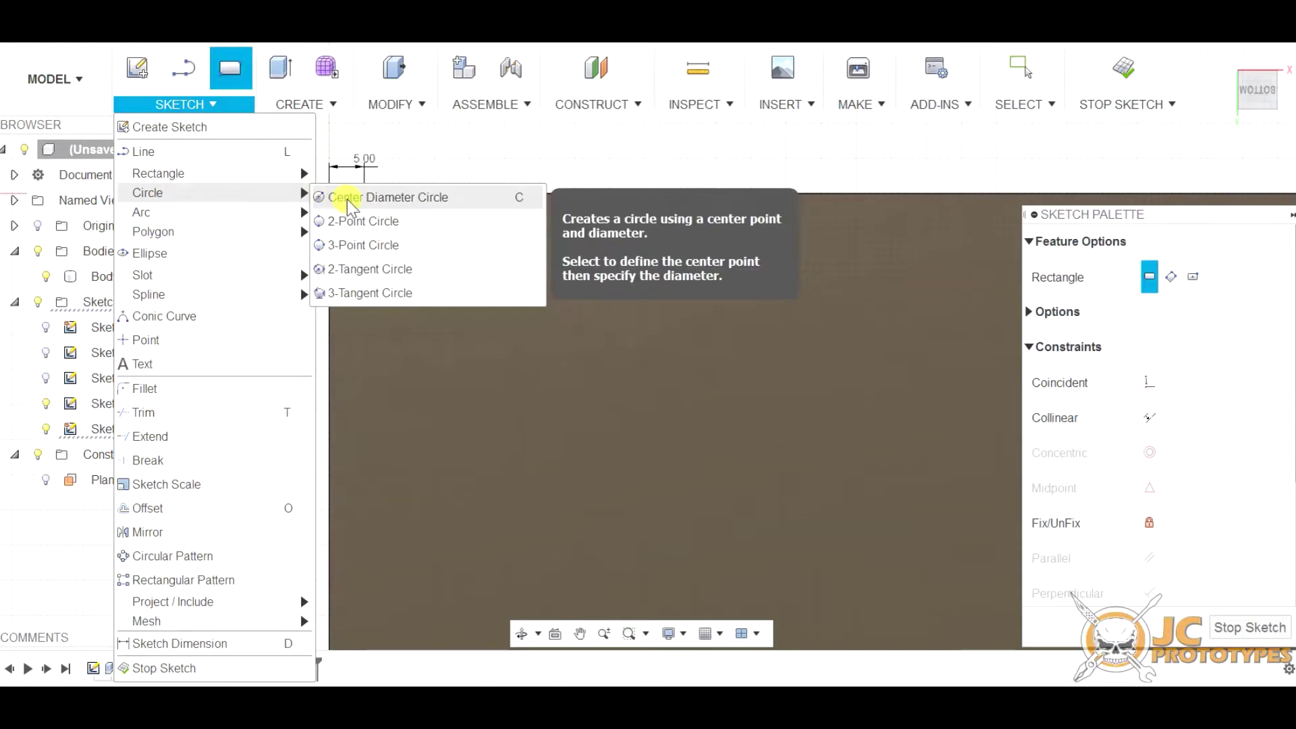
pyautogui.click(342, 196)
pyautogui.click(364, 228)
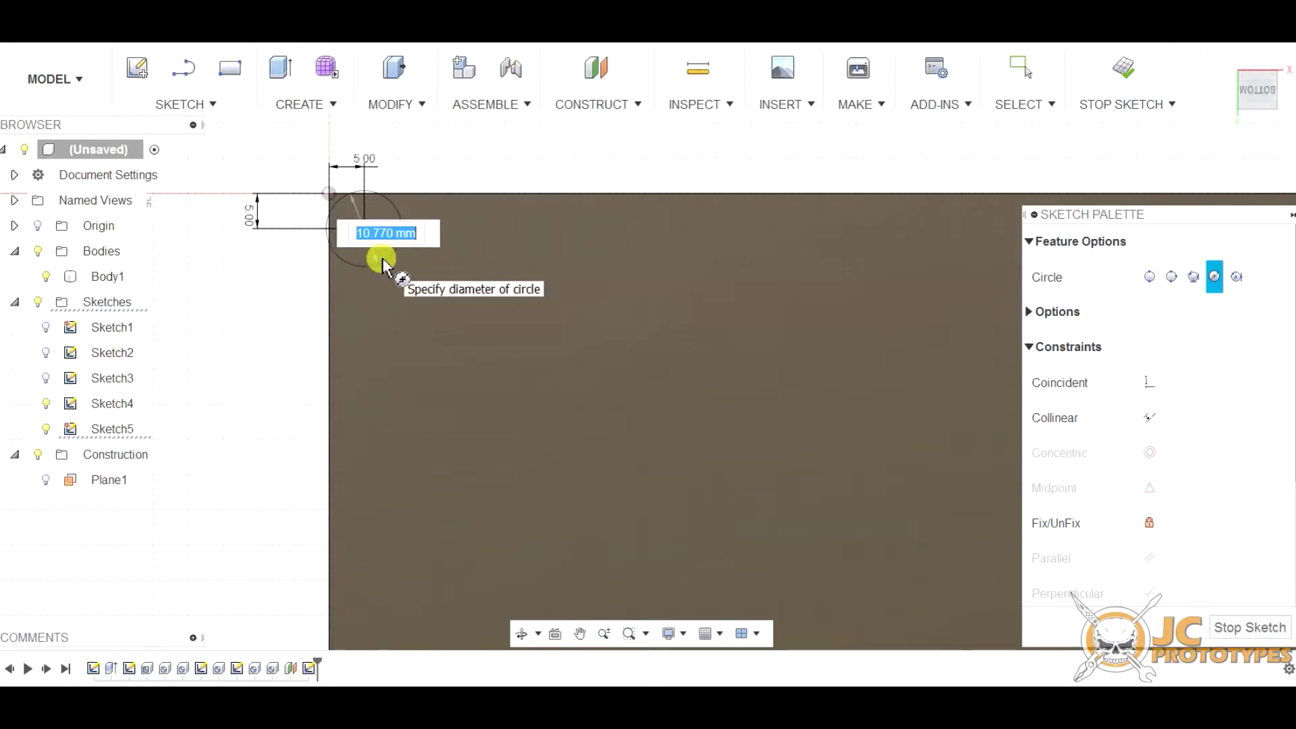
pyautogui.write('.5')
pyautogui.press('Return')
pyautogui.press('Escape')
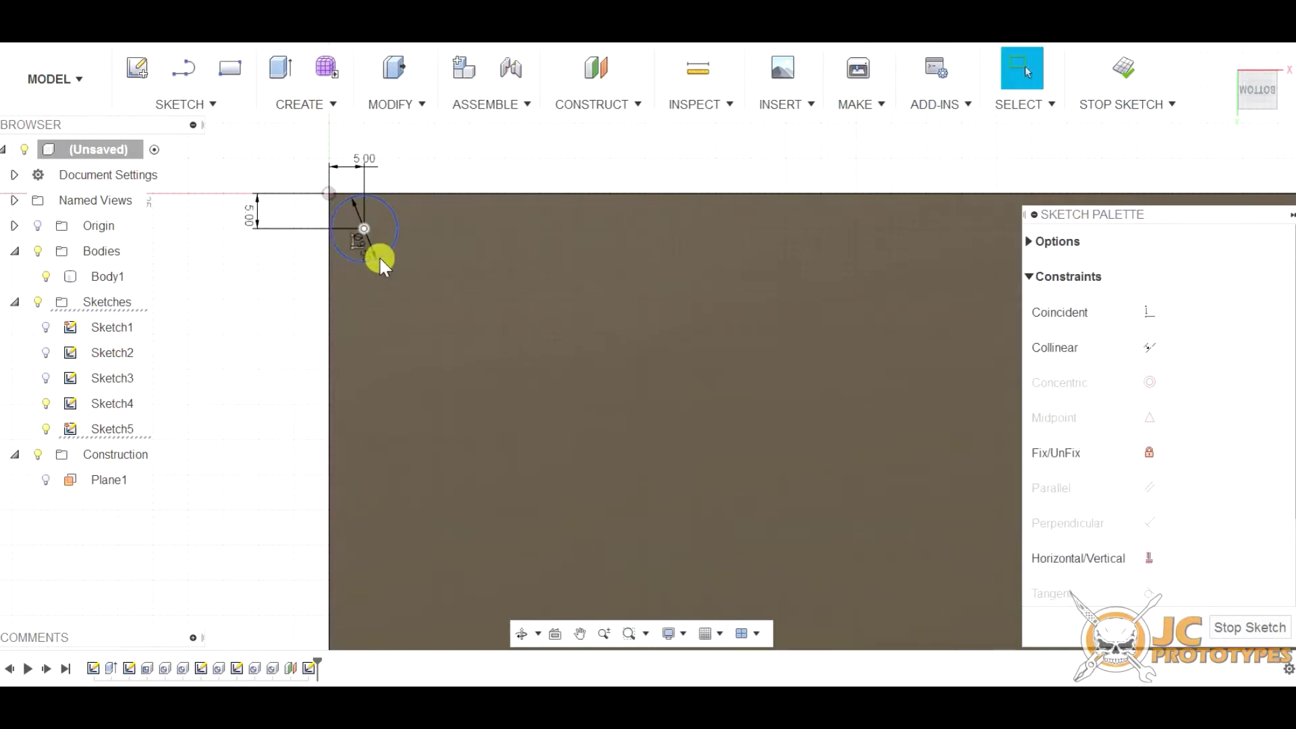
pyautogui.scroll(-3, 282, 269)
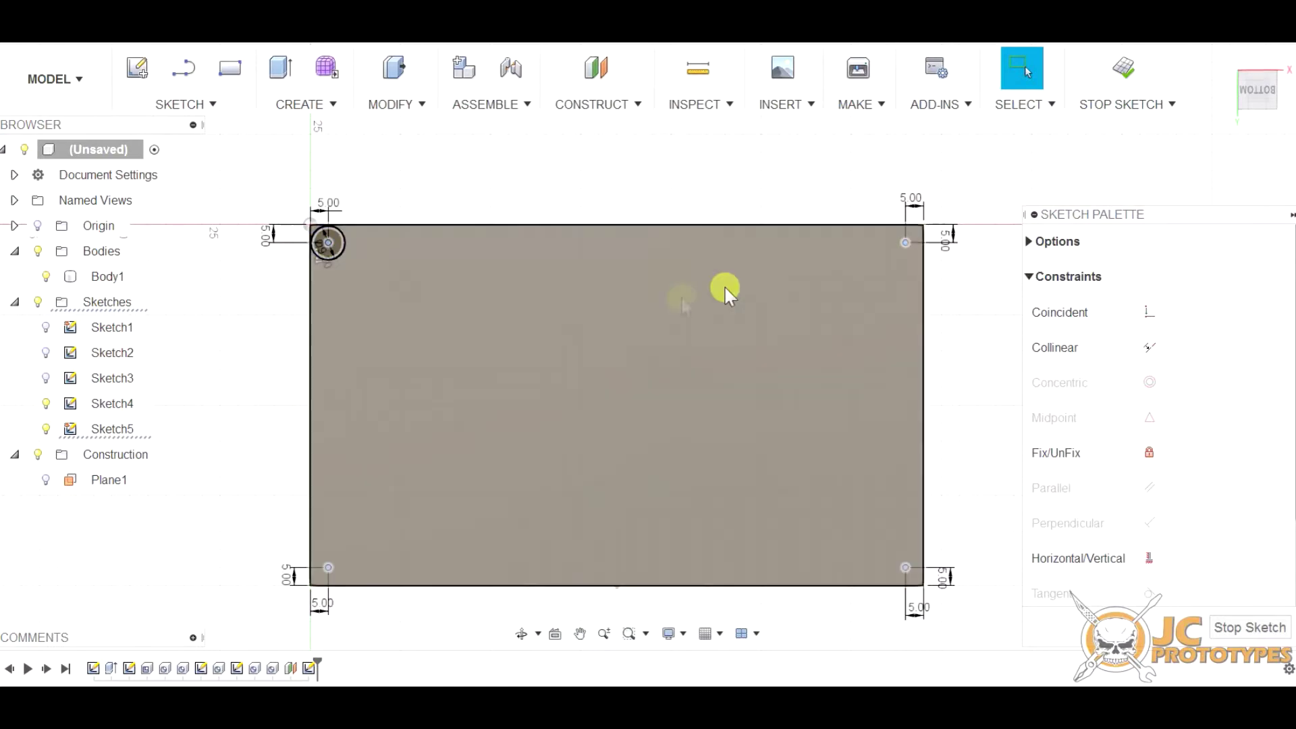
pyautogui.scroll(2, 904, 242)
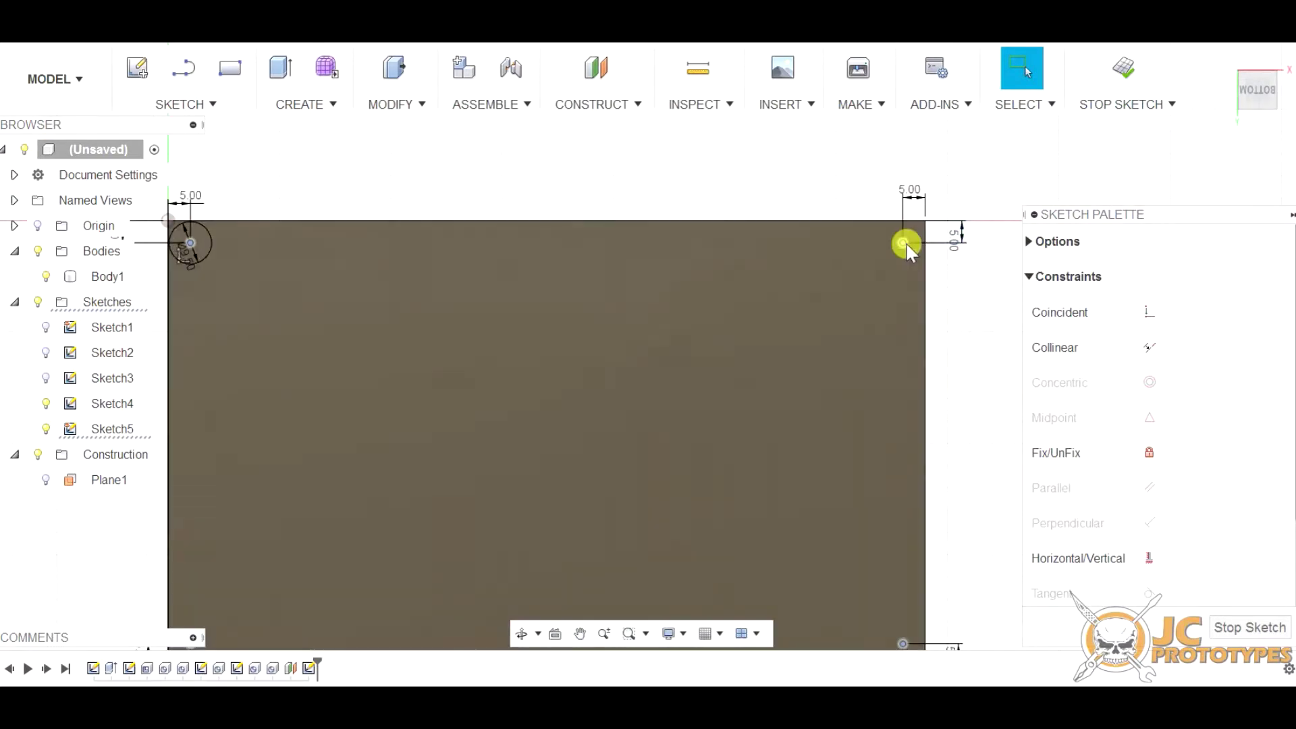
# Draw a 9.5 mm circle on the top-right corner point, correcting the mistyped 69.5.
pyautogui.click(903, 243)
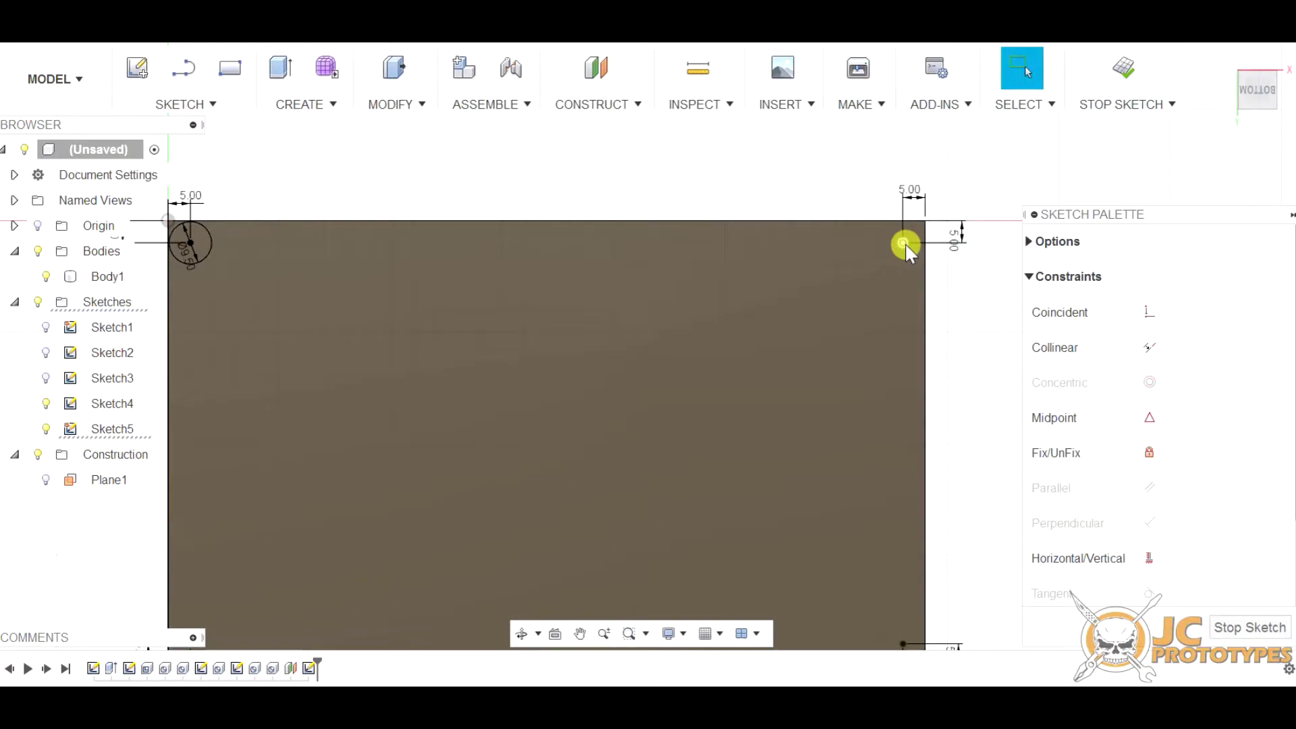
pyautogui.click(904, 242)
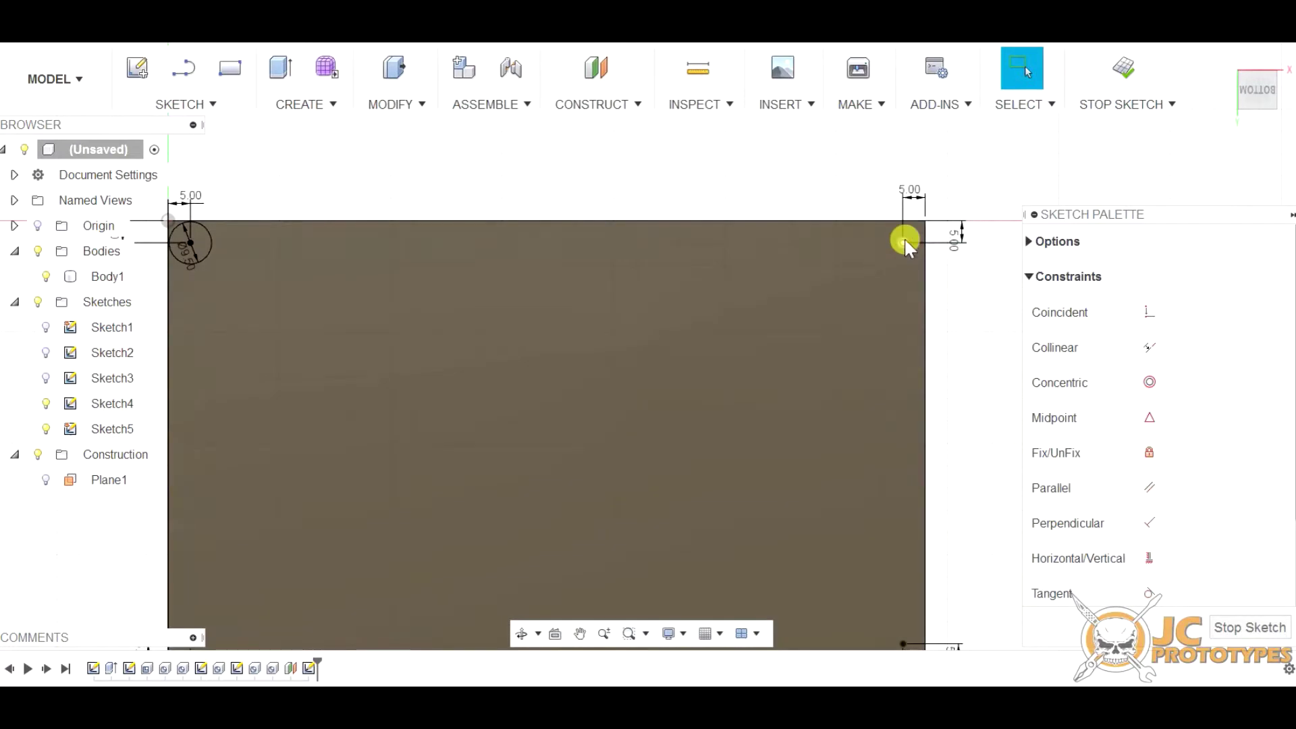
pyautogui.click(903, 239)
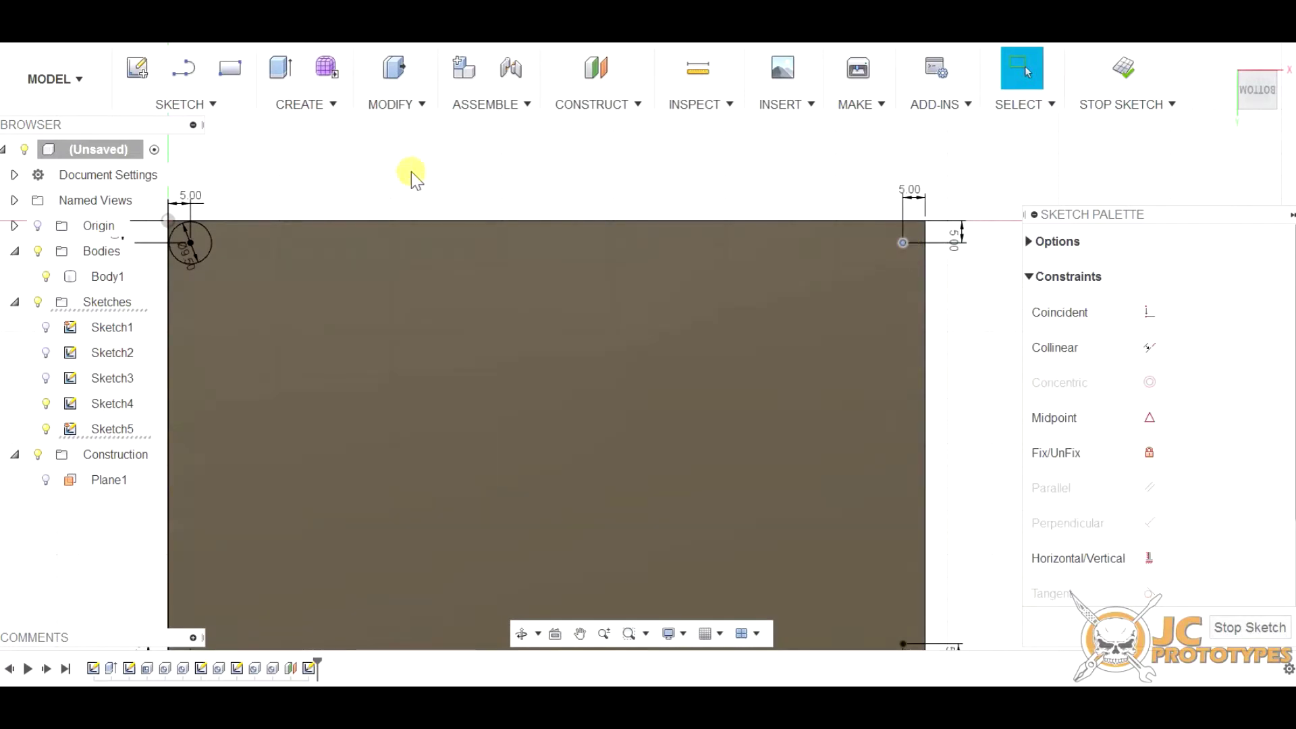
pyautogui.click(209, 104)
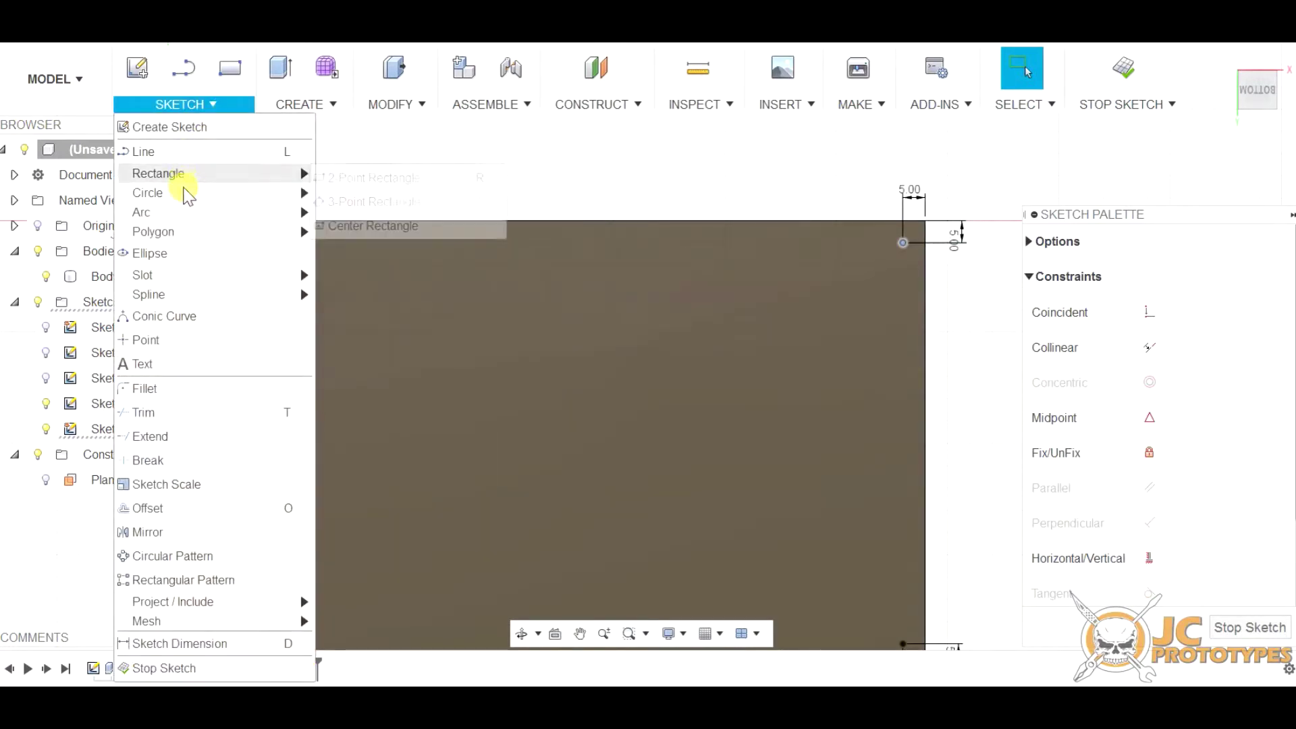
pyautogui.moveTo(194, 196)
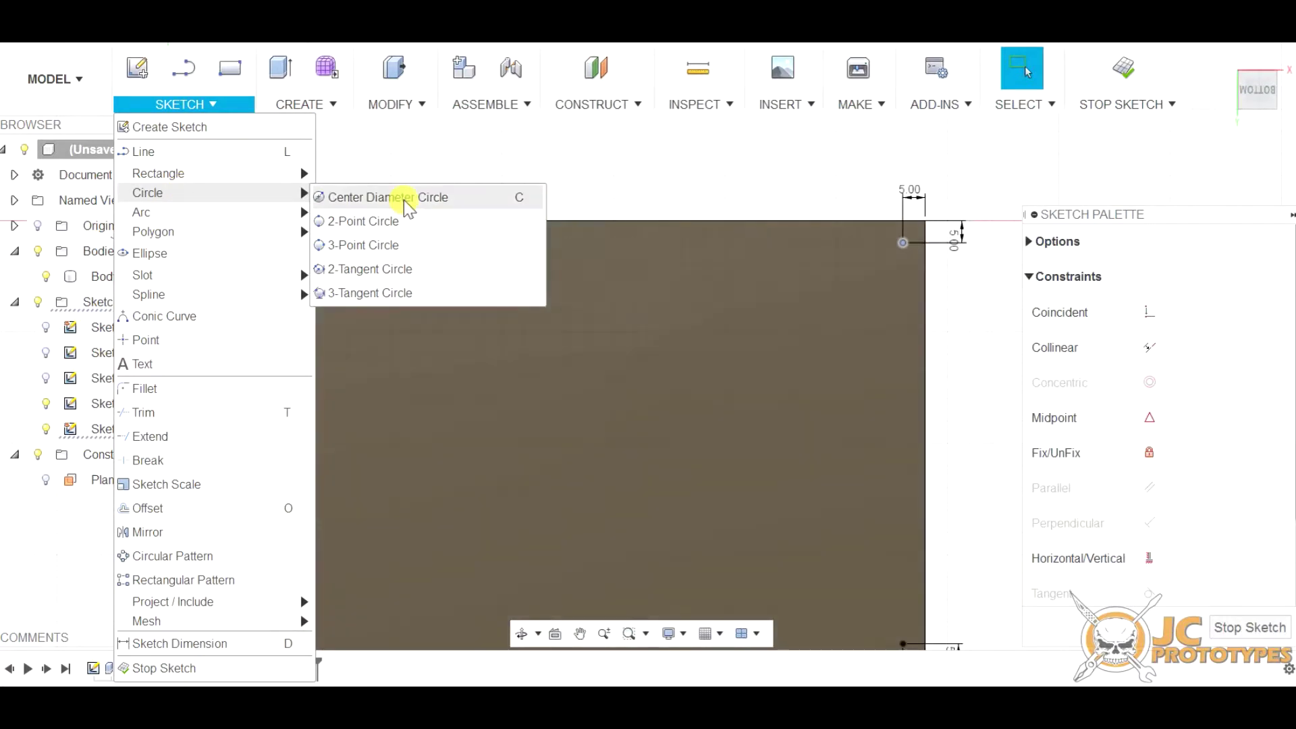
pyautogui.click(405, 197)
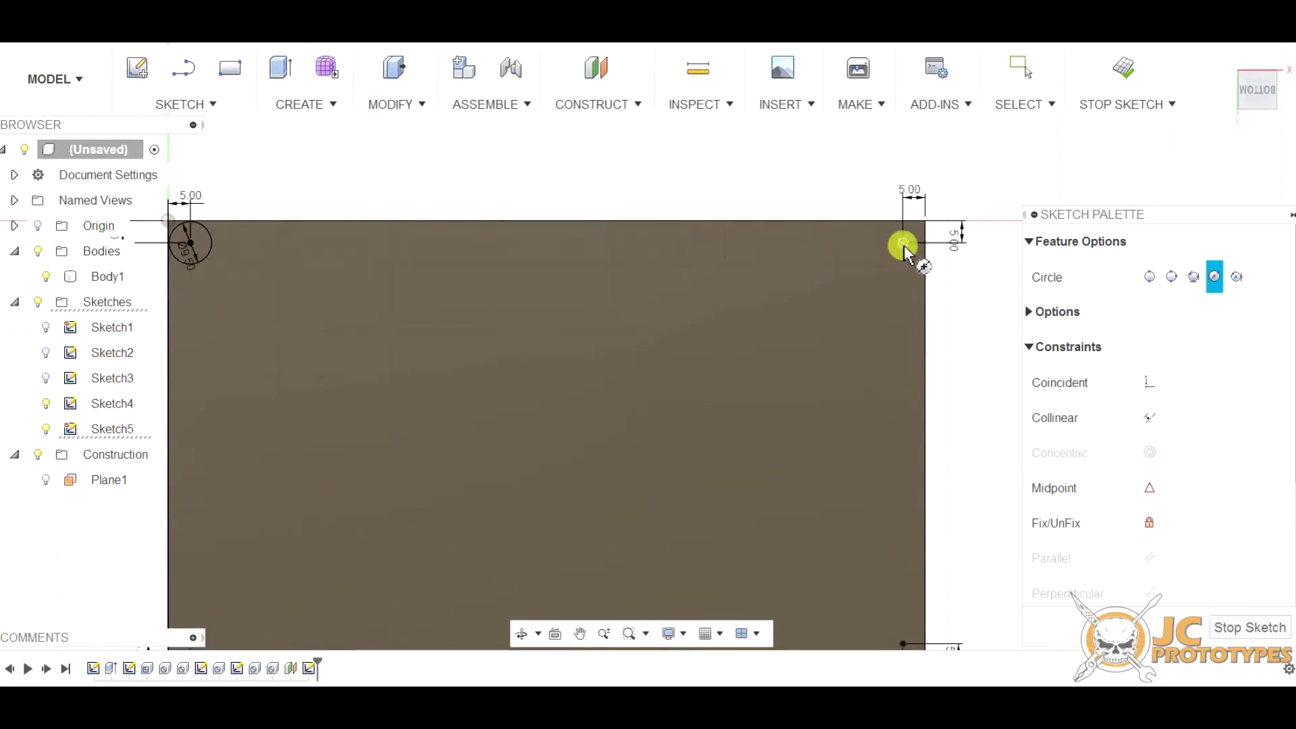
pyautogui.click(903, 245)
pyautogui.write('69')
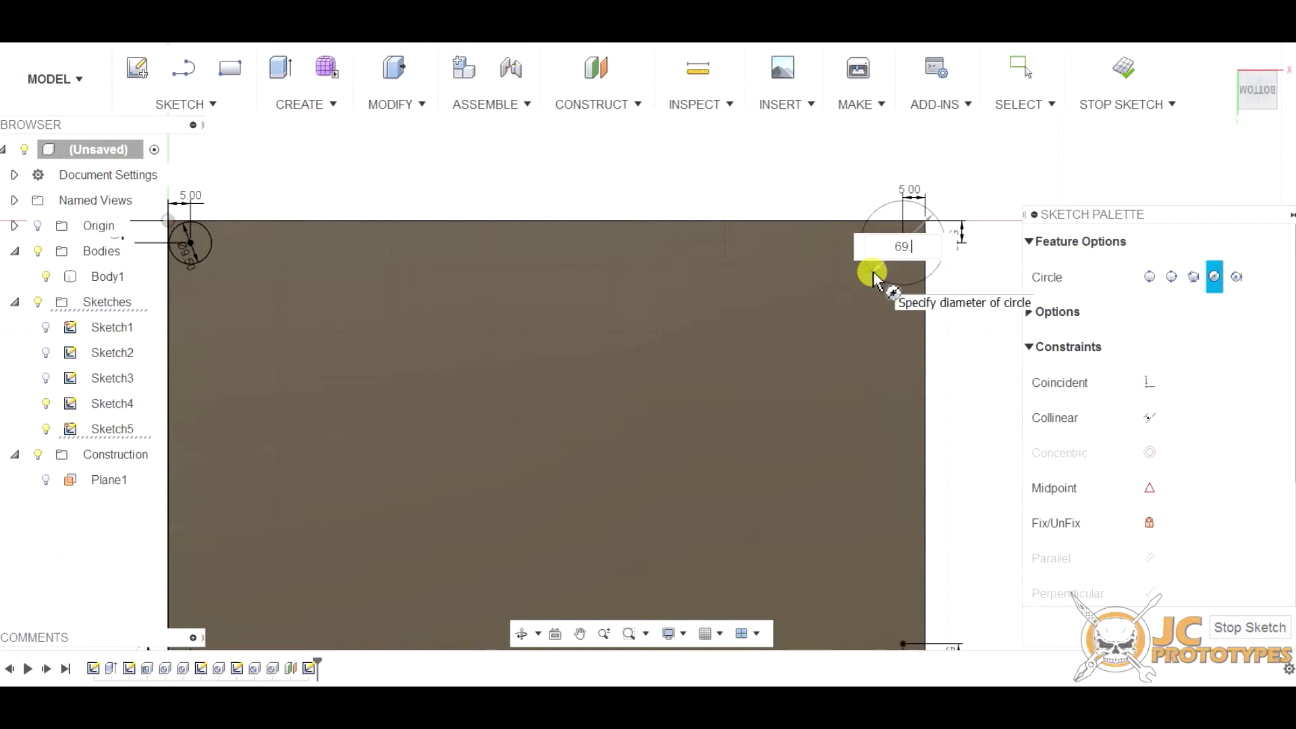
pyautogui.write('.5')
pyautogui.press('Tab')
pyautogui.write('9')
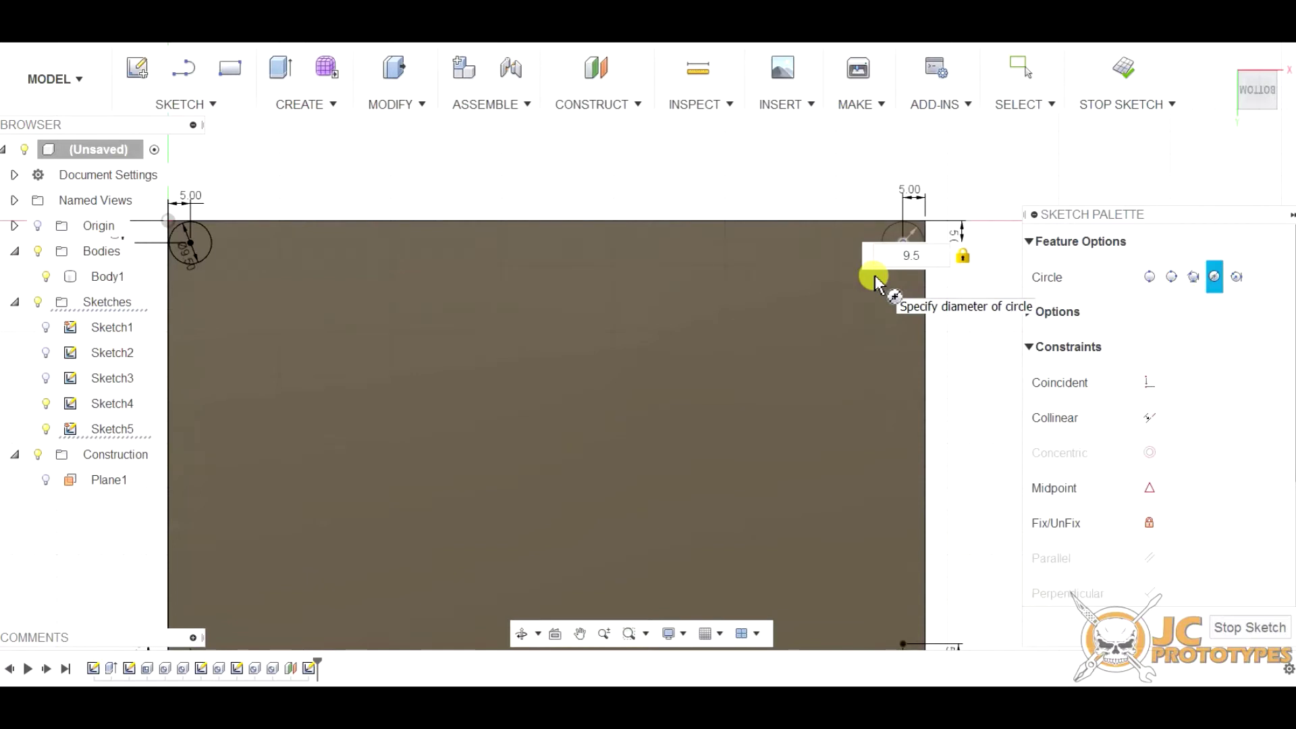
pyautogui.write('.5')
pyautogui.press('Return')
pyautogui.press('Escape')
pyautogui.scroll(-2, 860, 251)
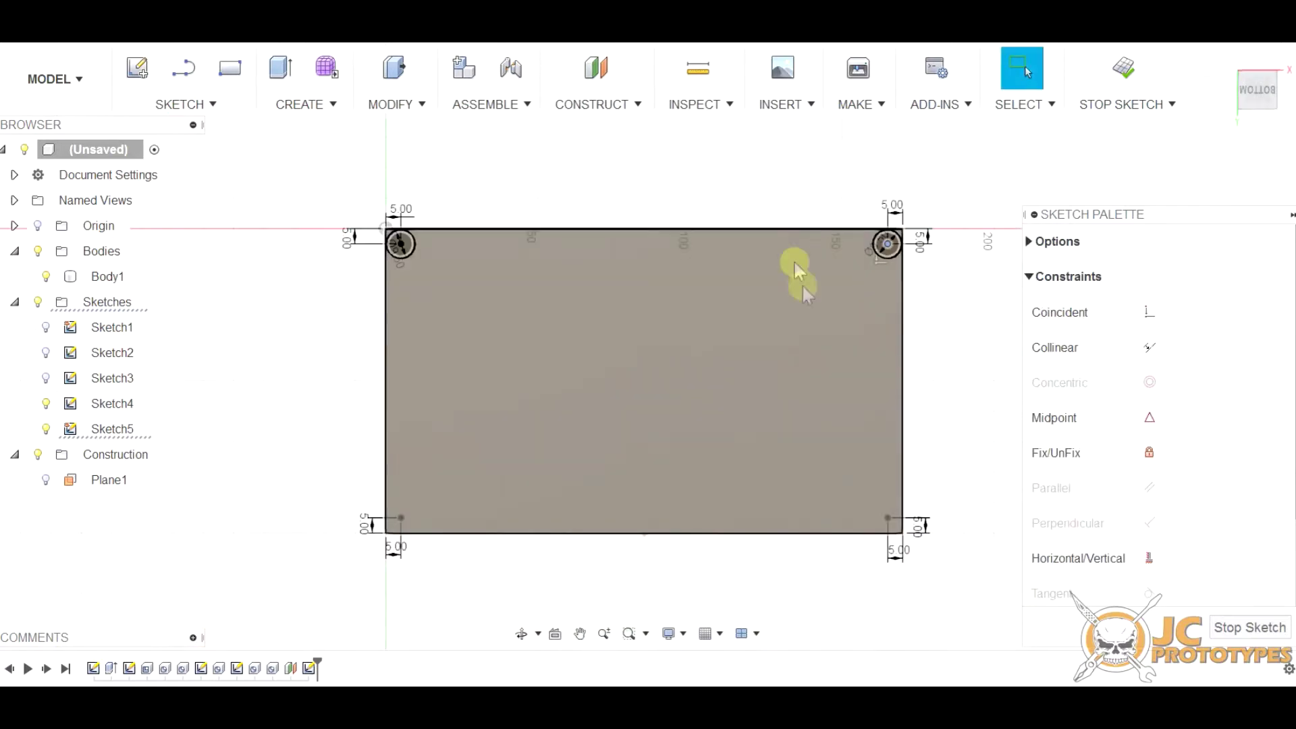
pyautogui.scroll(1, 907, 526)
pyautogui.scroll(3, 913, 535)
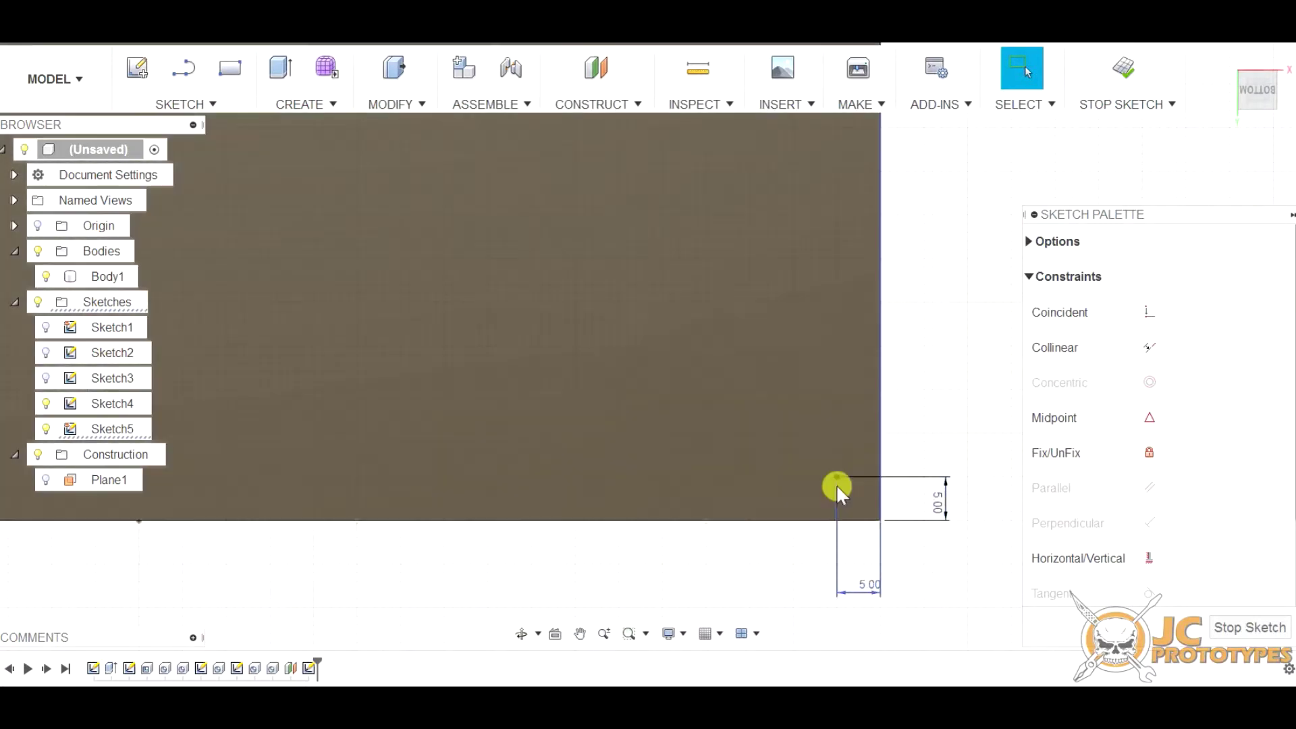
# Draw 9.5 mm circles centred on the bottom-right and bottom-left corner points.
pyautogui.press('c')
pyautogui.click(836, 481)
pyautogui.write('9.5')
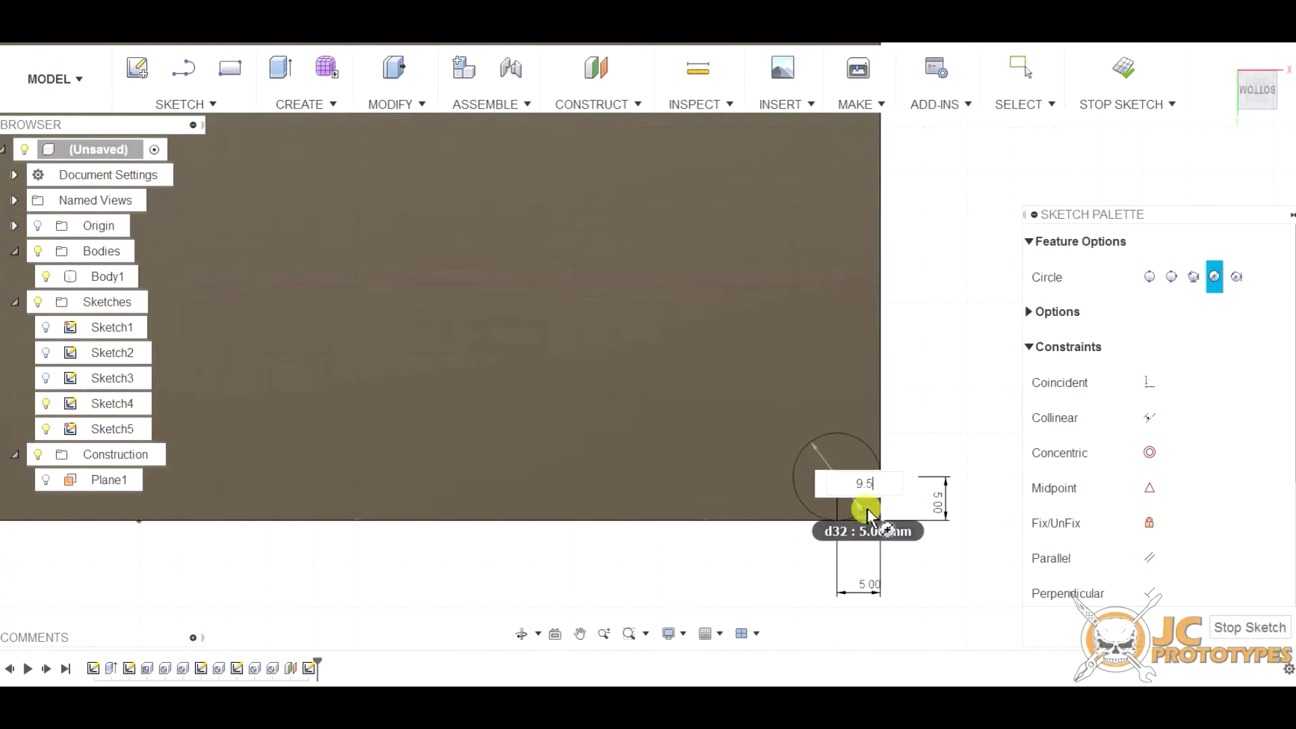
pyautogui.press('Return')
pyautogui.press('Escape')
pyautogui.scroll(-5, 845, 442)
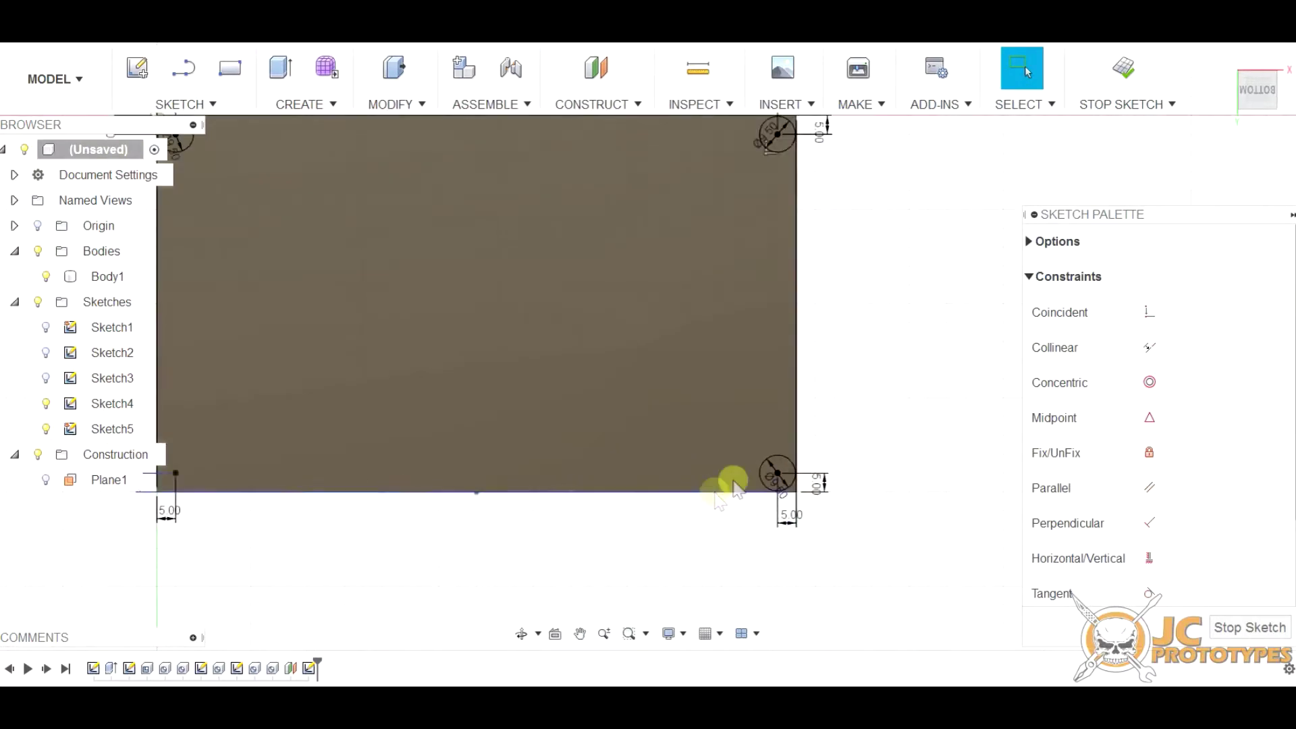
pyautogui.scroll(5, 305, 491)
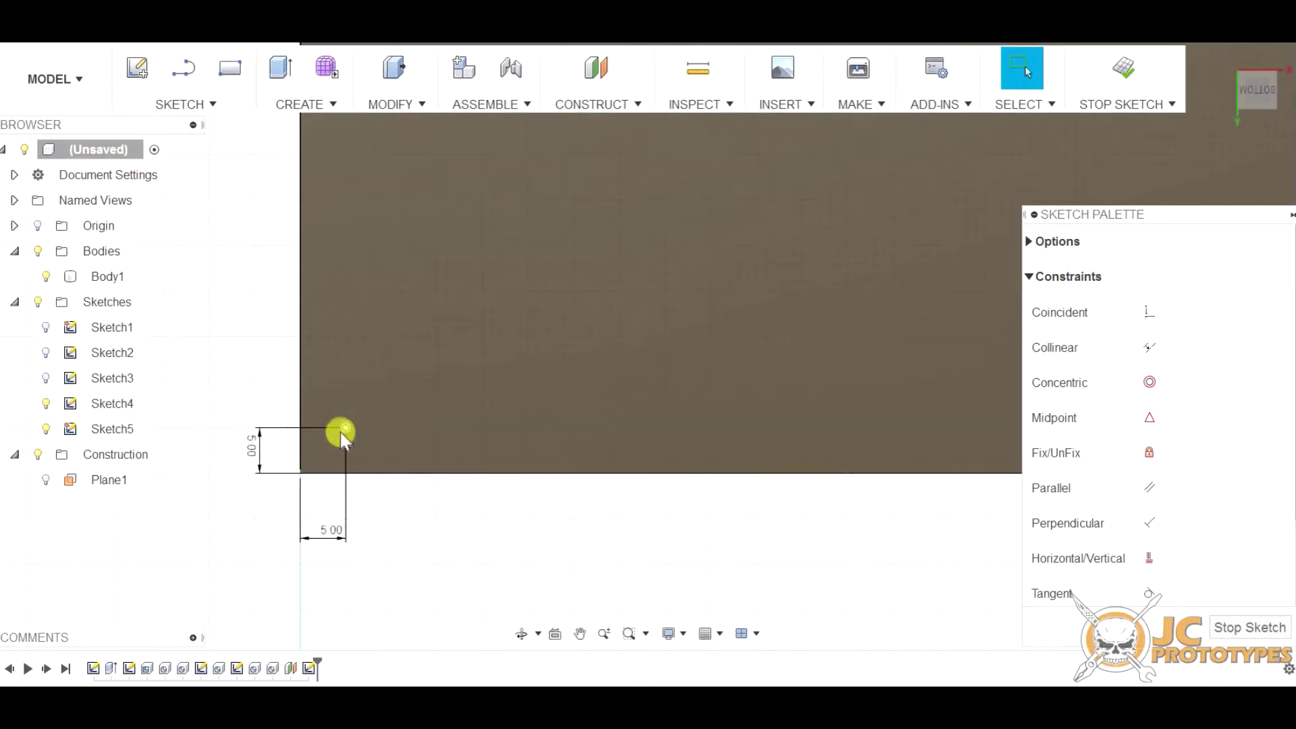
pyautogui.press('c')
pyautogui.click(345, 428)
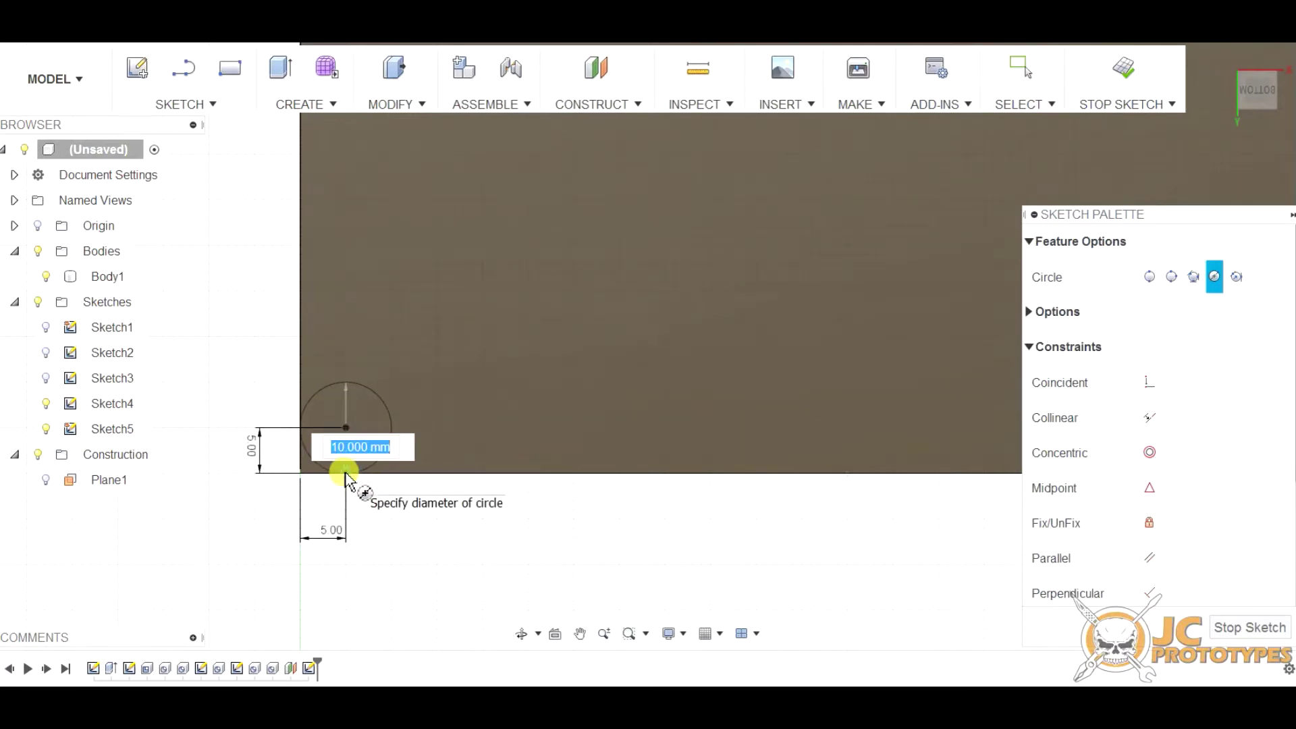
pyautogui.write('9')
pyautogui.press('Return')
pyautogui.press('Escape')
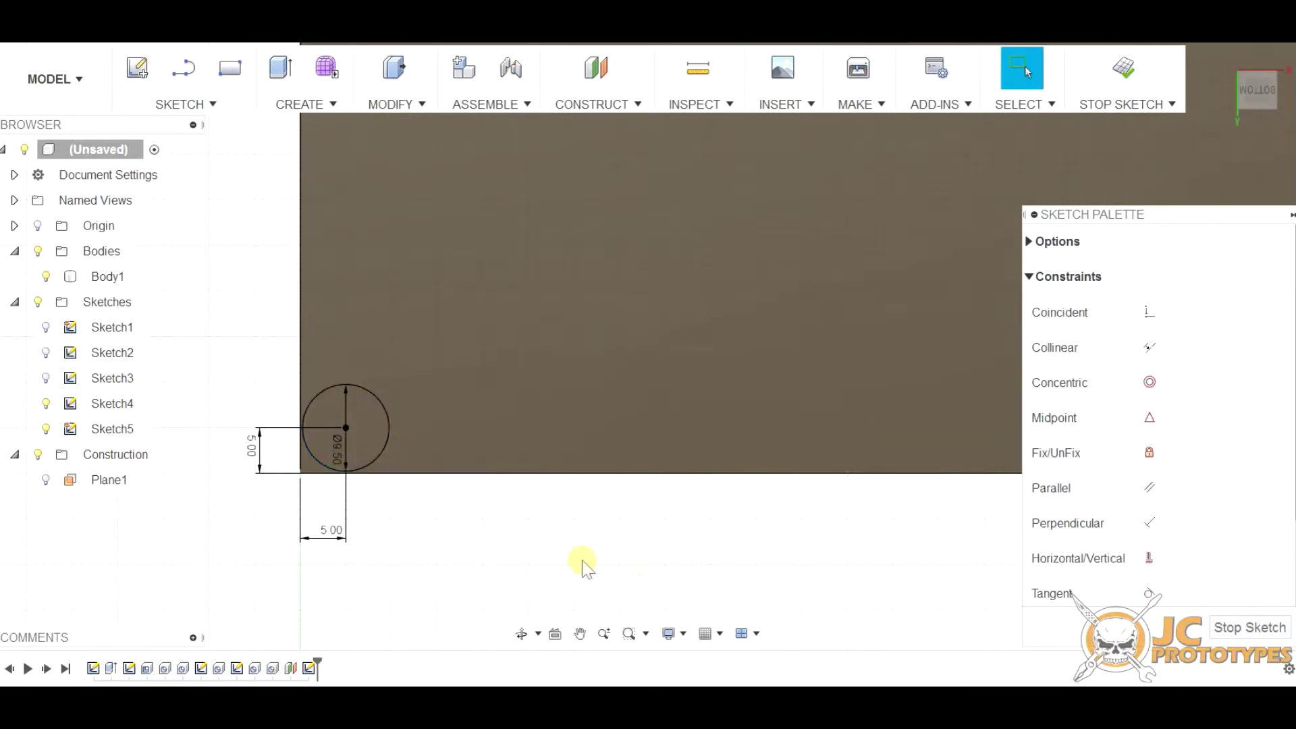
pyautogui.scroll(-2, 334, 469)
pyautogui.scroll(-4, 330, 476)
pyautogui.scroll(1, 390, 448)
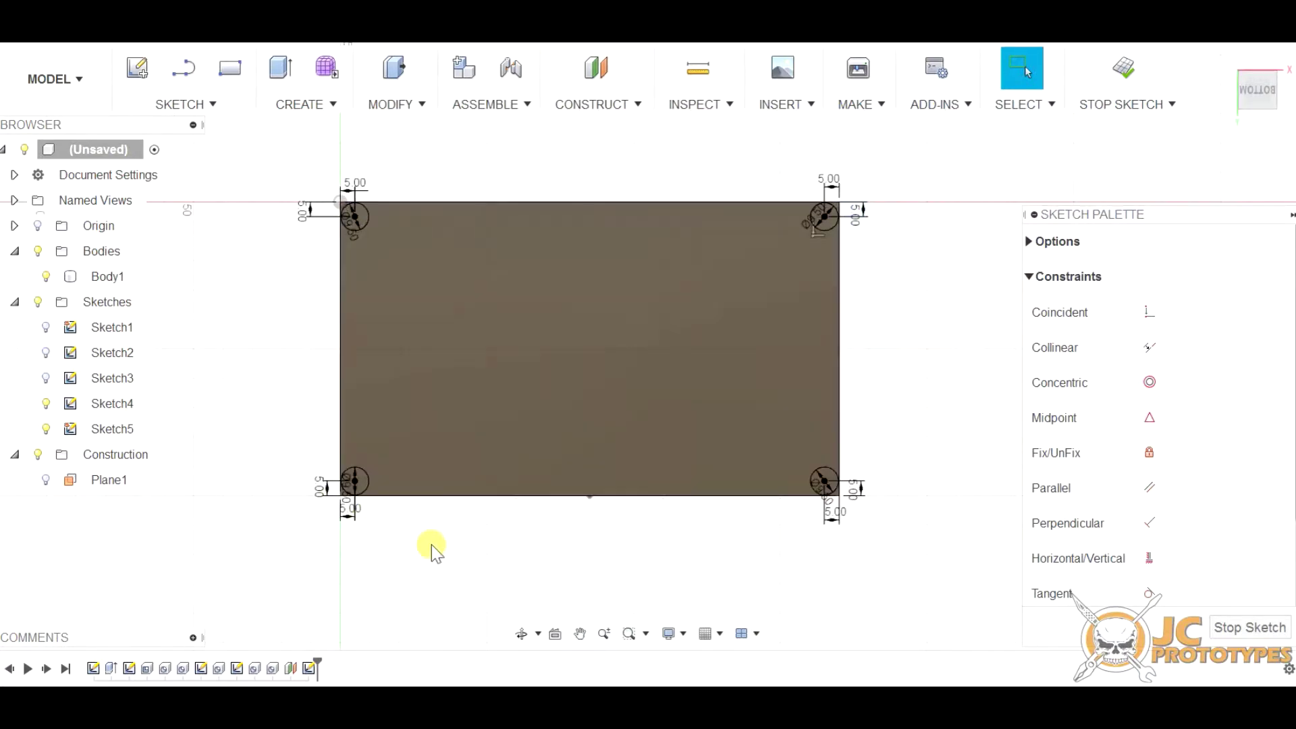
pyautogui.click(365, 476)
pyautogui.click(359, 216)
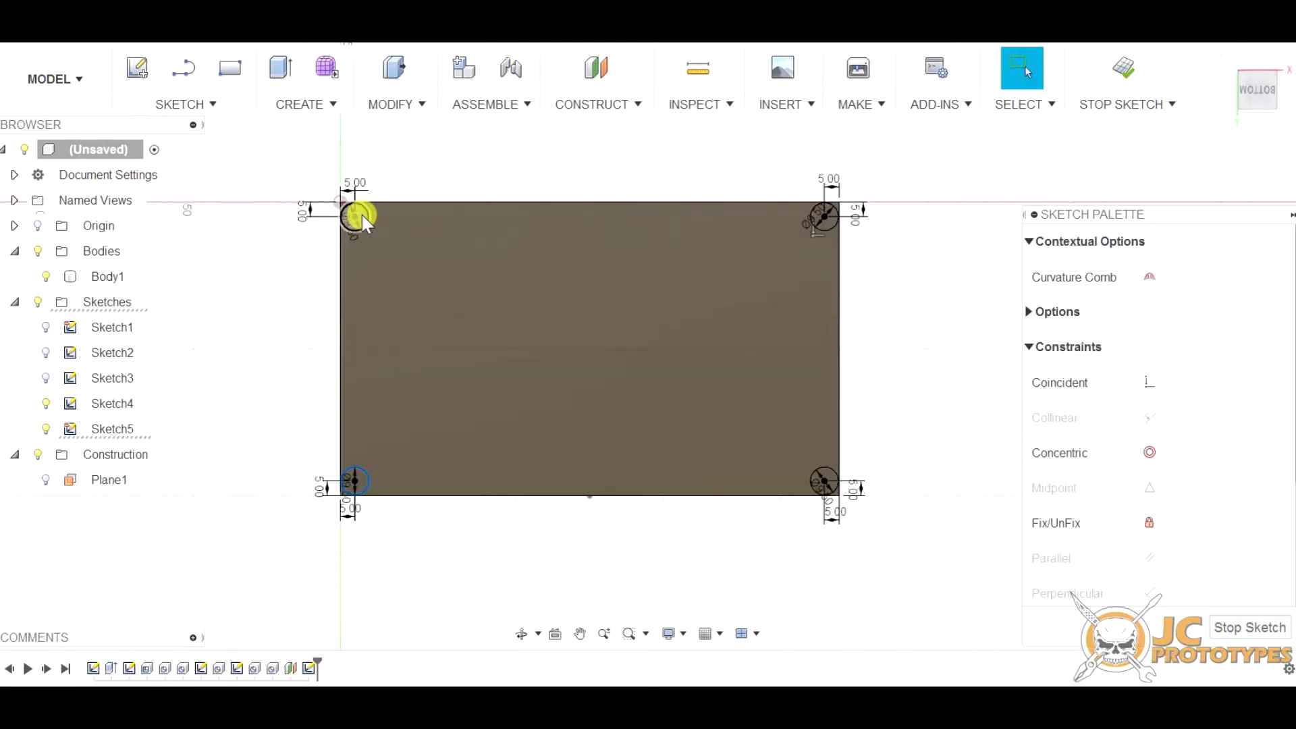
pyautogui.click(362, 216)
pyautogui.click(825, 221)
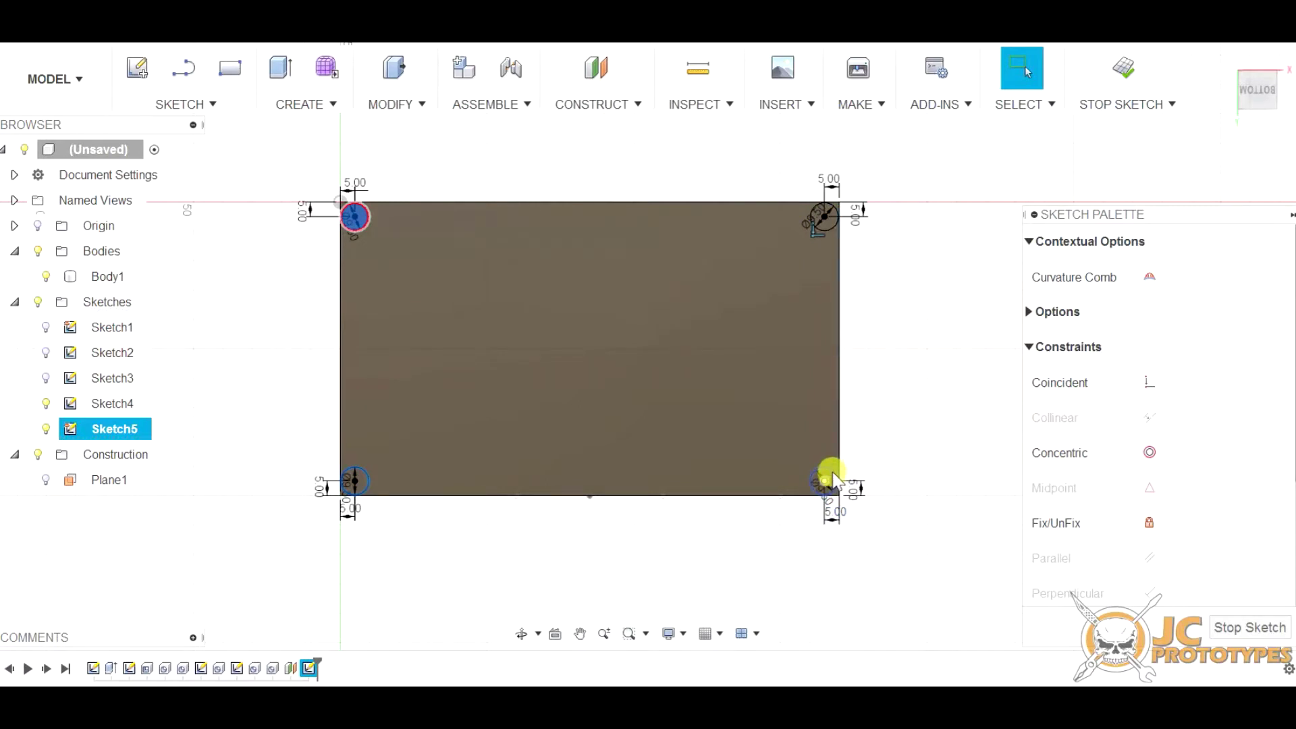
pyautogui.click(825, 224)
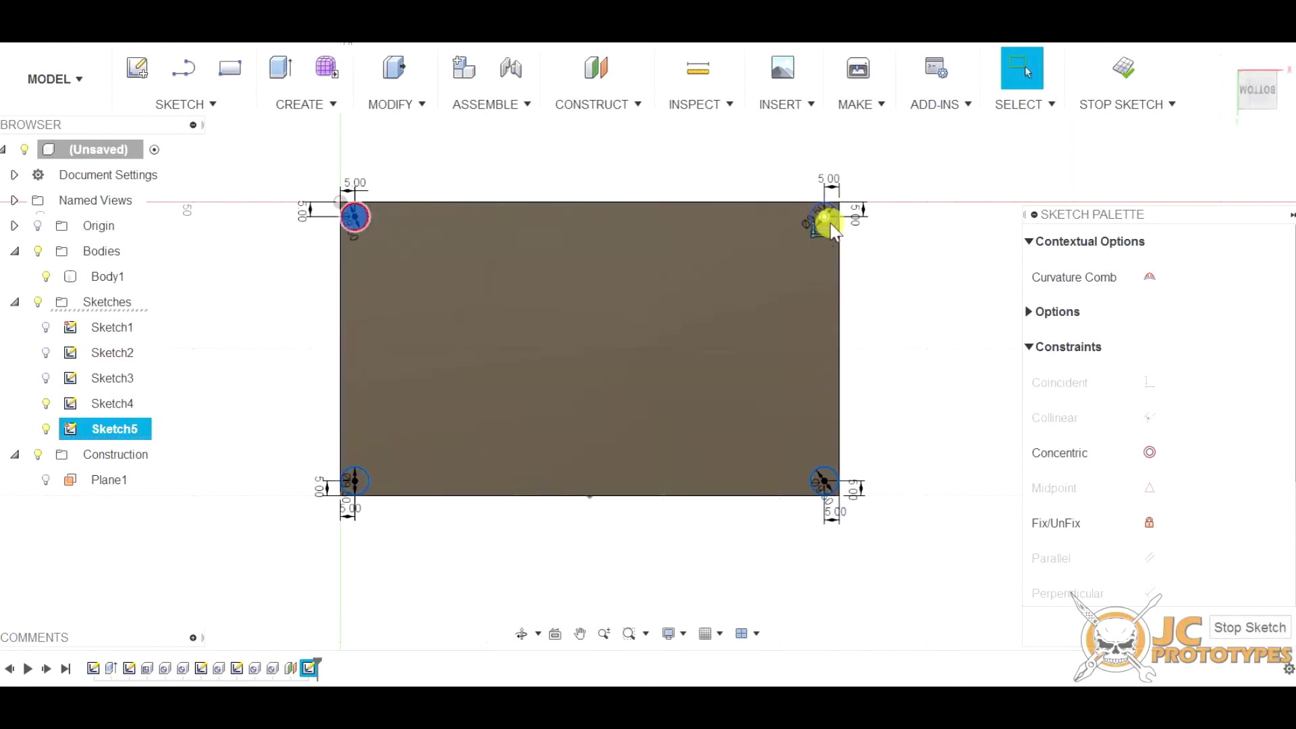
pyautogui.scroll(-2, 538, 399)
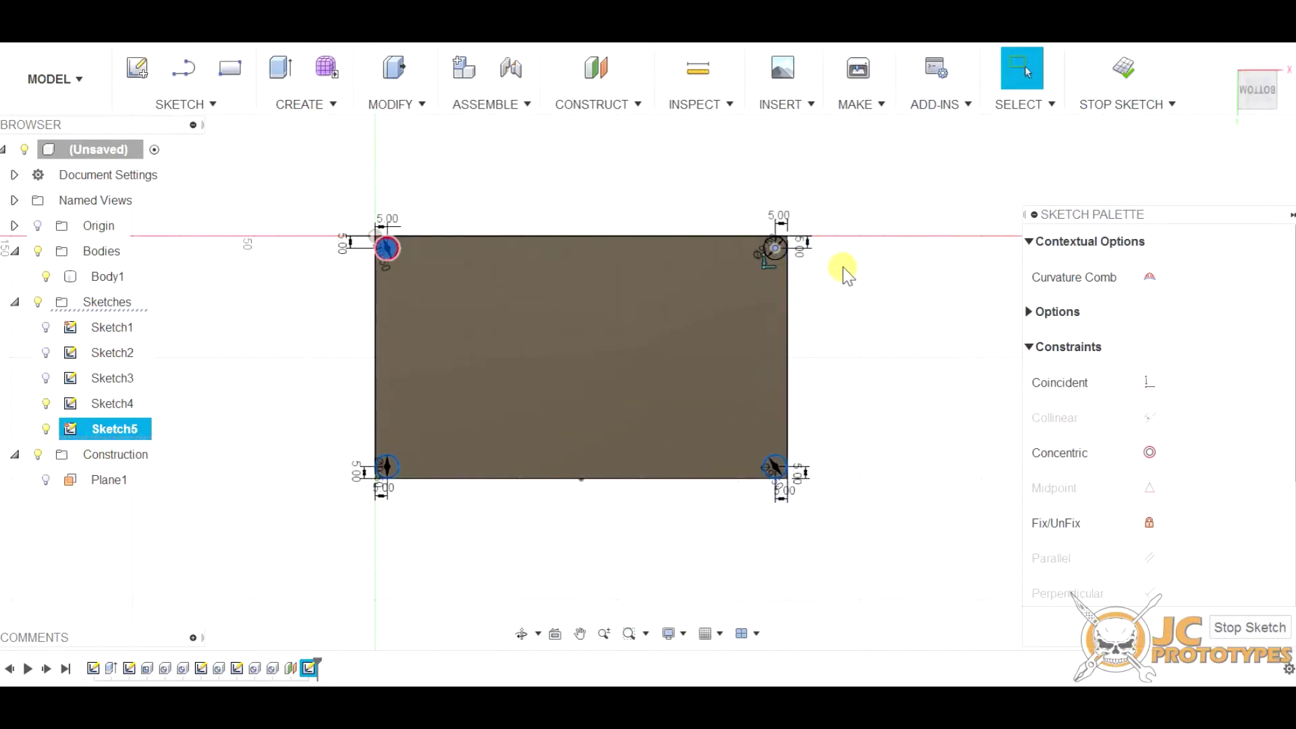
pyautogui.moveTo(844, 270)
pyautogui.keyDown('shift'); pyautogui.mouseDown(button='middle')
pyautogui.moveTo(836, 338)
pyautogui.moveTo(780, 425)
pyautogui.mouseUp(button='middle'); pyautogui.keyUp('shift')
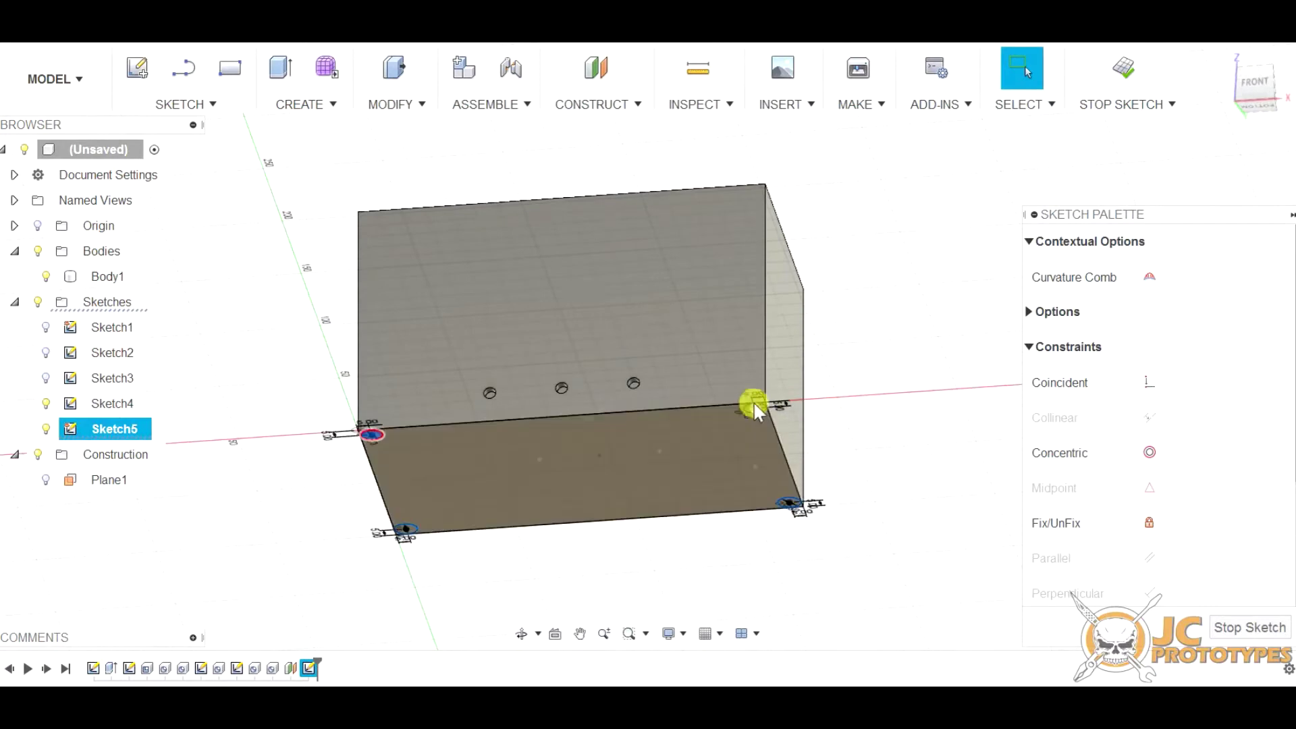
pyautogui.scroll(4, 769, 421)
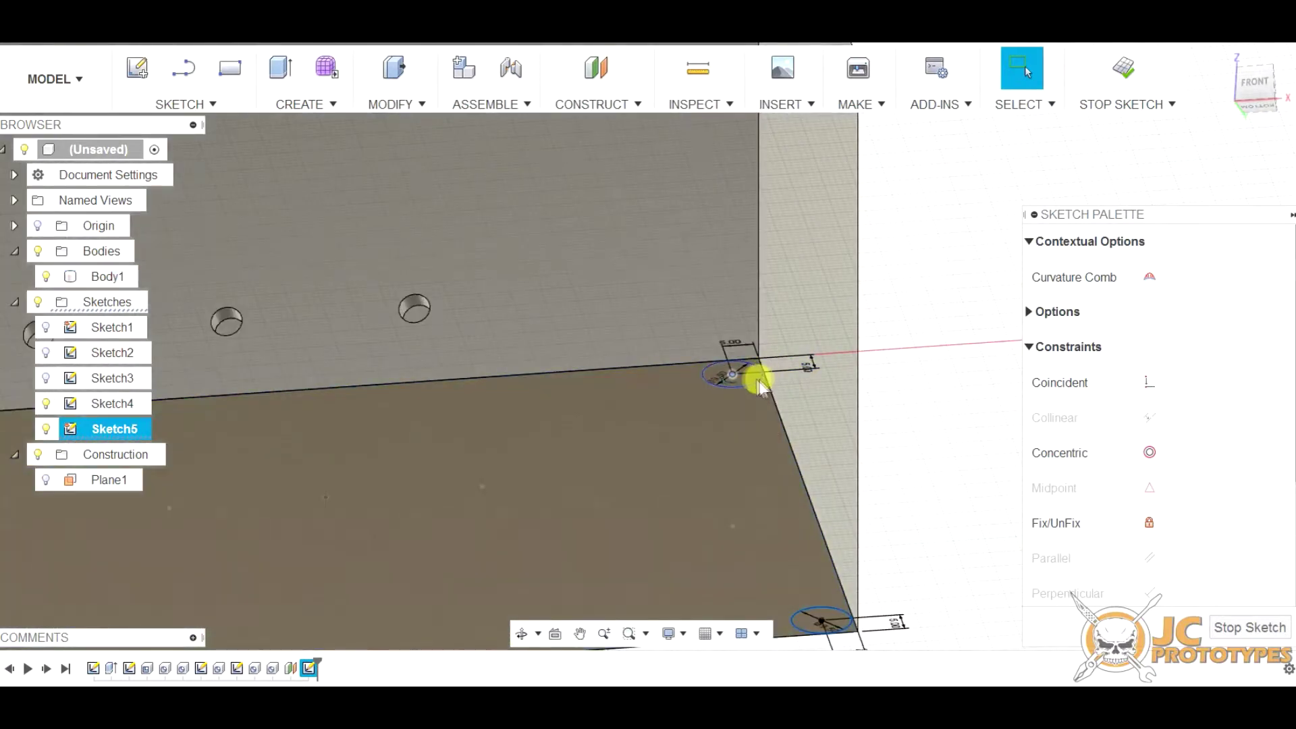
pyautogui.scroll(-5, 753, 377)
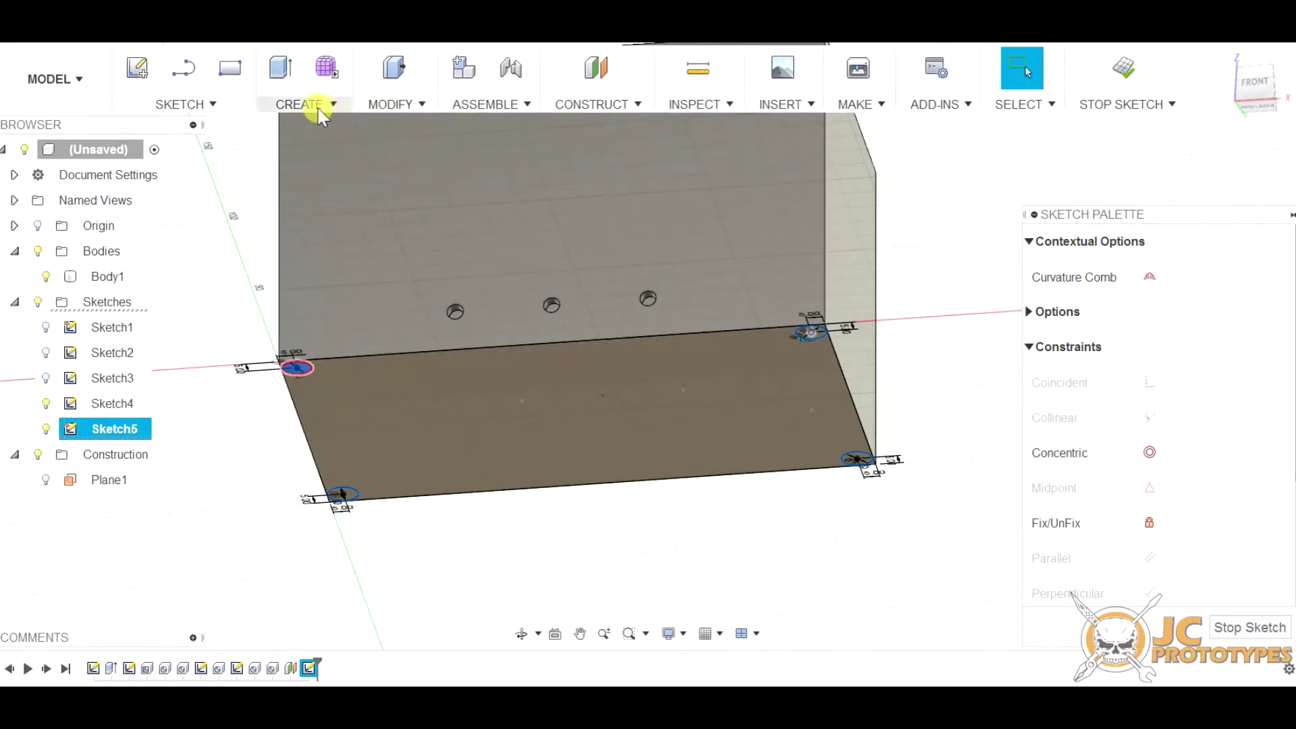
# Extrude all four corner circles -10 mm into the box as a Join with Body1.
pyautogui.click(310, 104)
pyautogui.click(304, 46)
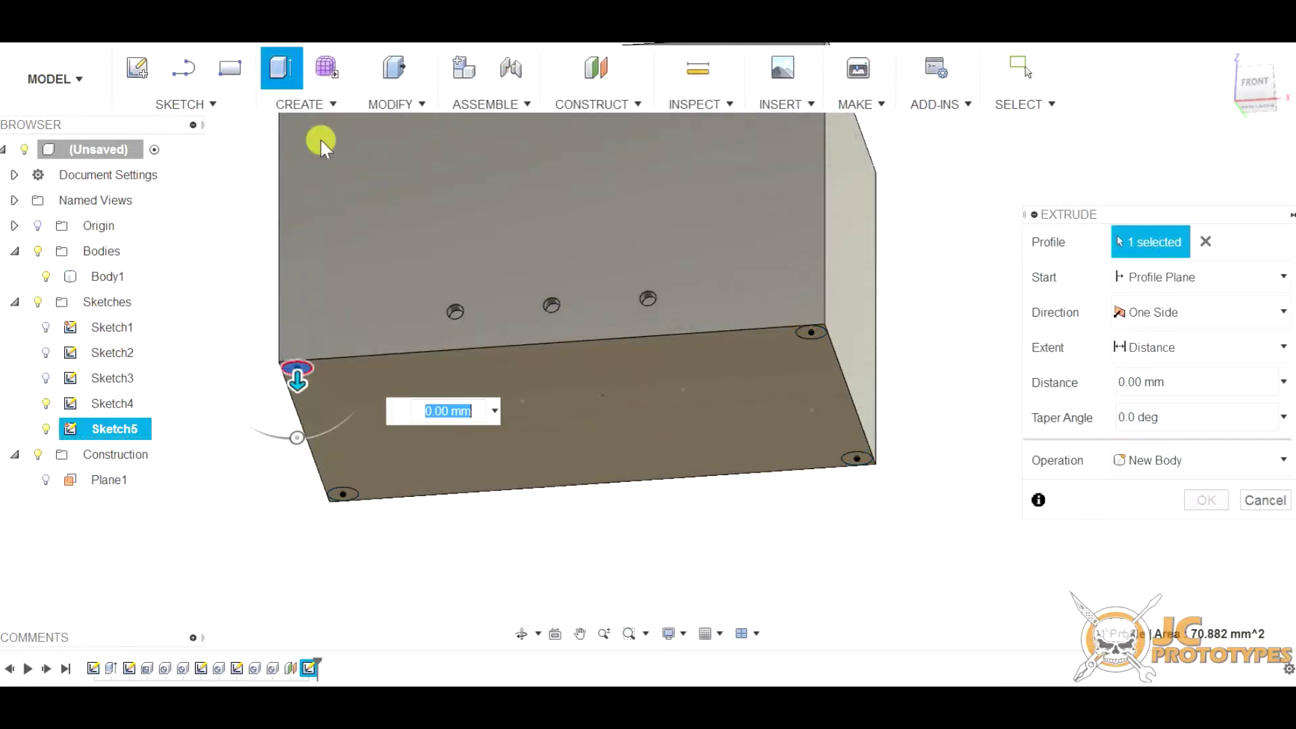
pyautogui.moveTo(296, 378); pyautogui.dragTo(295, 470)
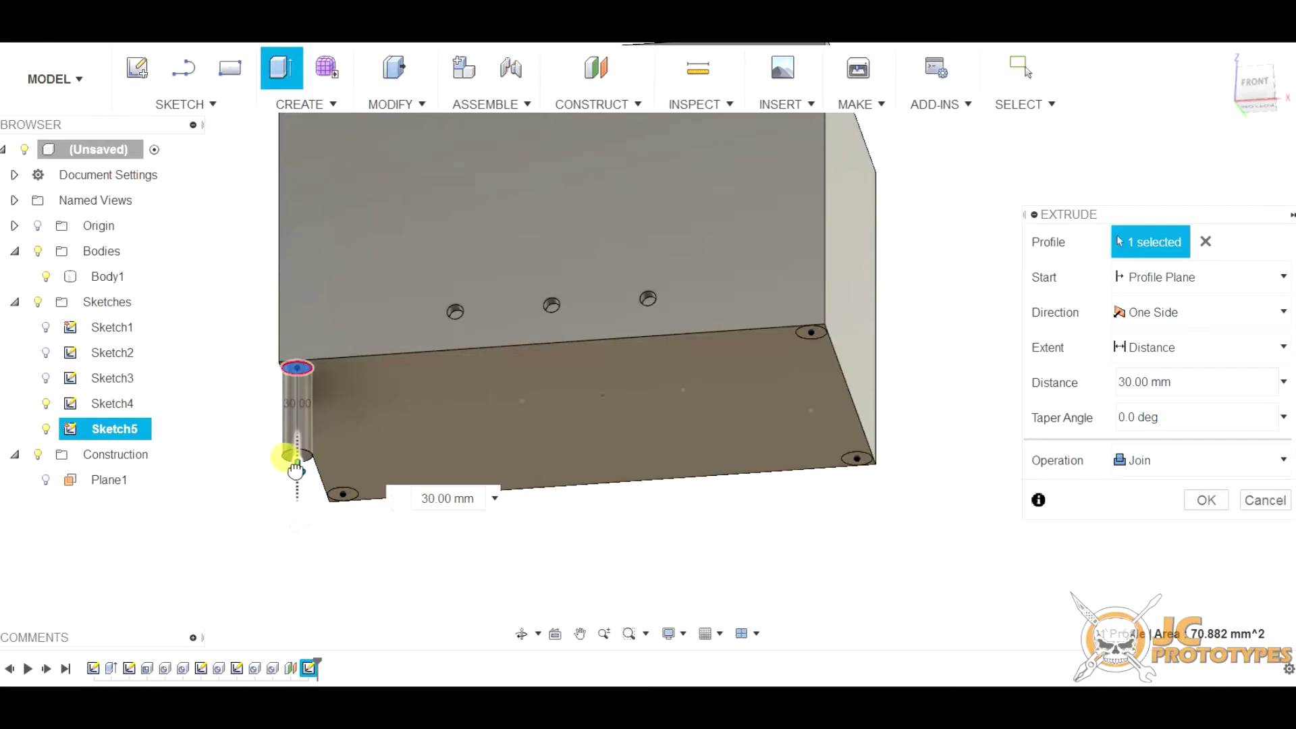
pyautogui.click(352, 496)
pyautogui.click(857, 459)
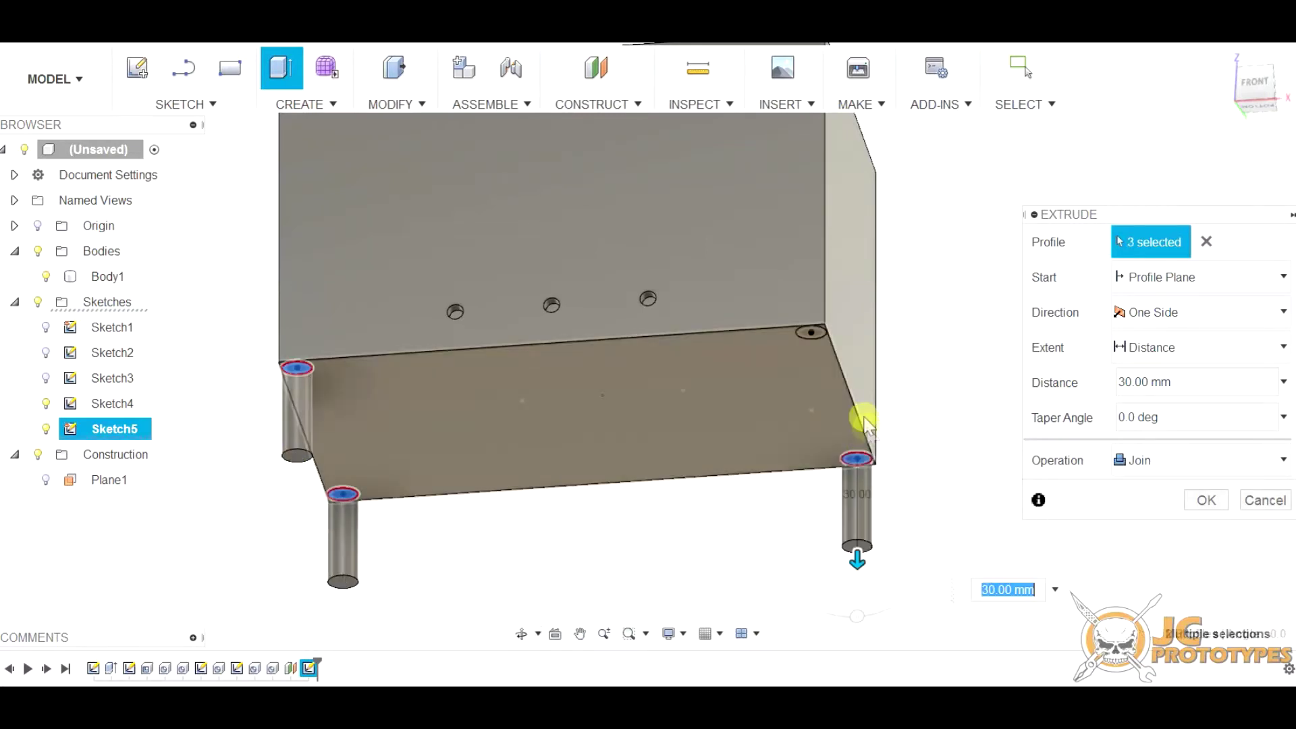
pyautogui.click(817, 330)
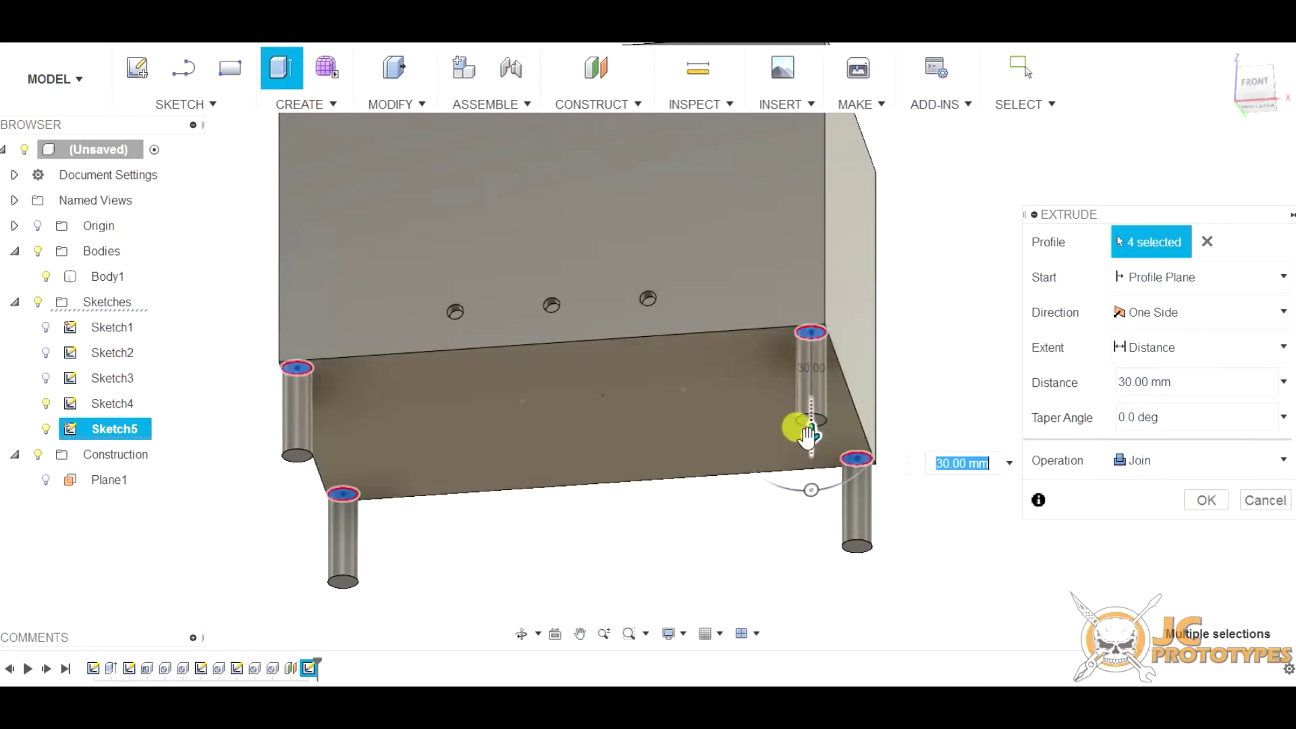
pyautogui.moveTo(810, 434); pyautogui.dragTo(823, 300)
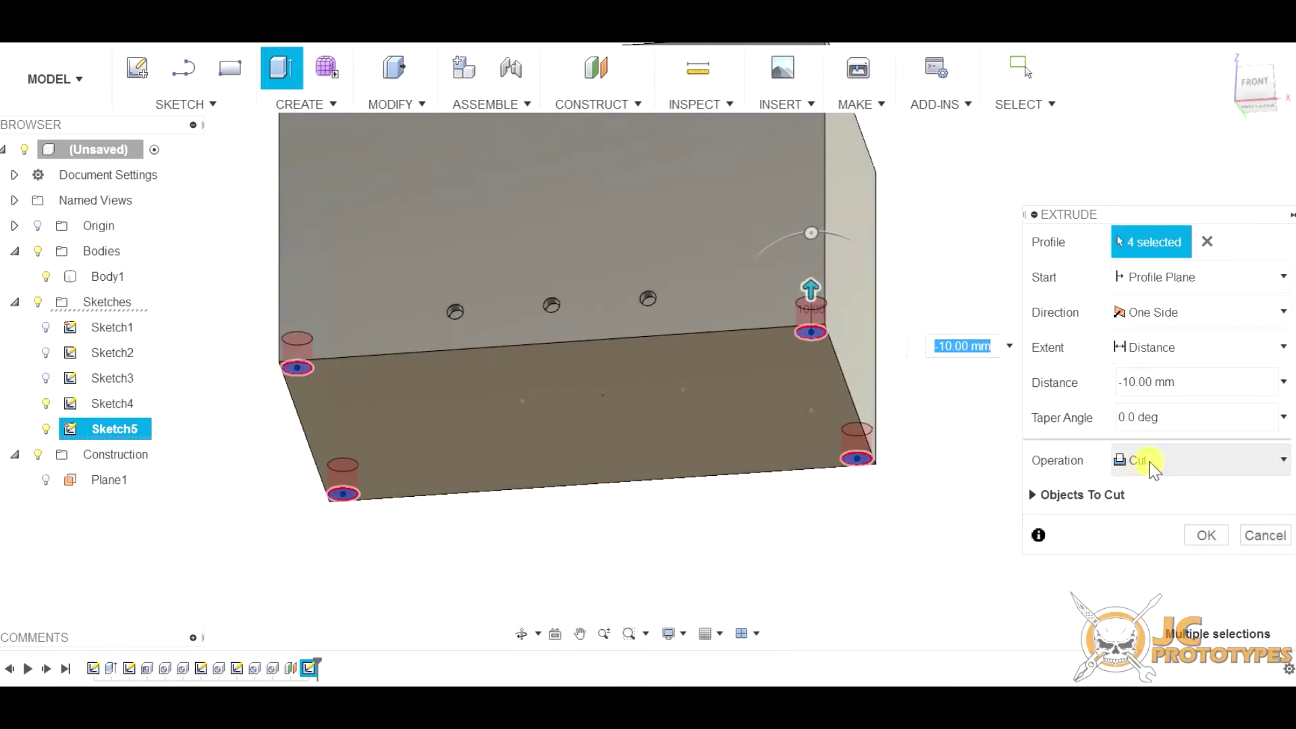
pyautogui.click(1277, 462)
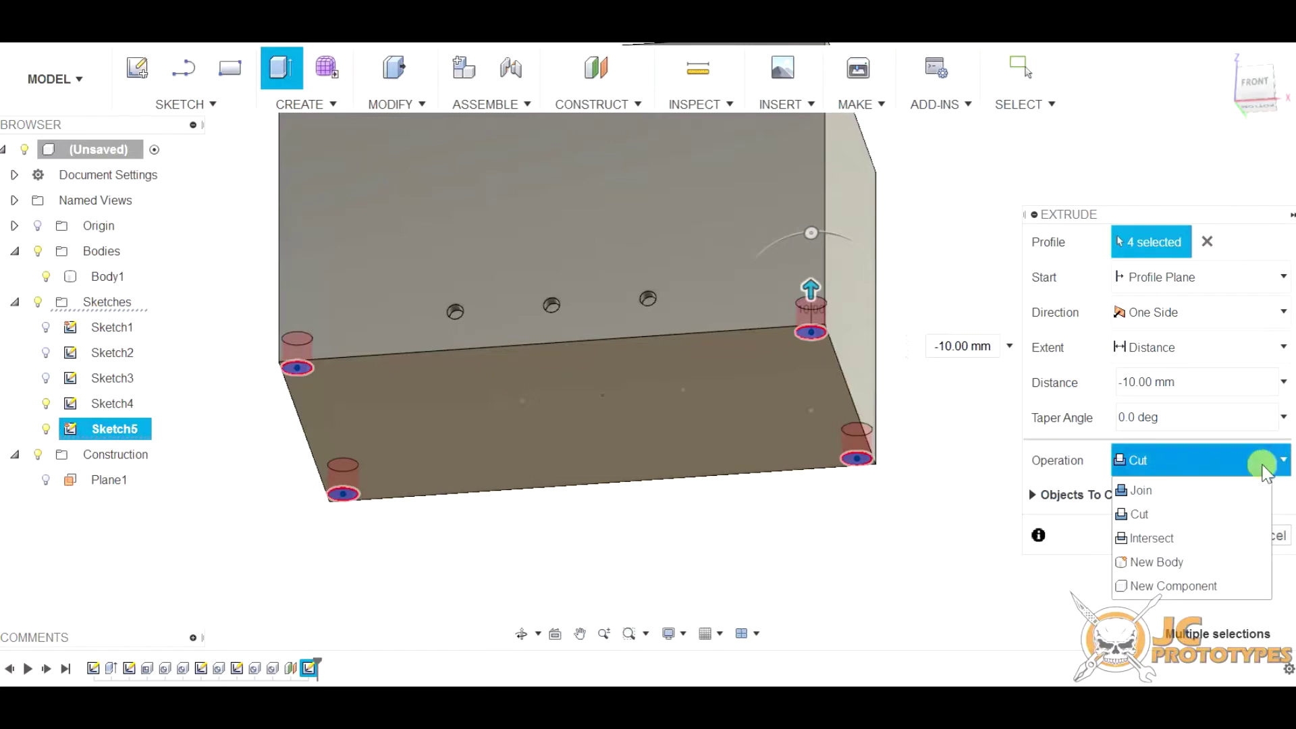
pyautogui.click(1160, 492)
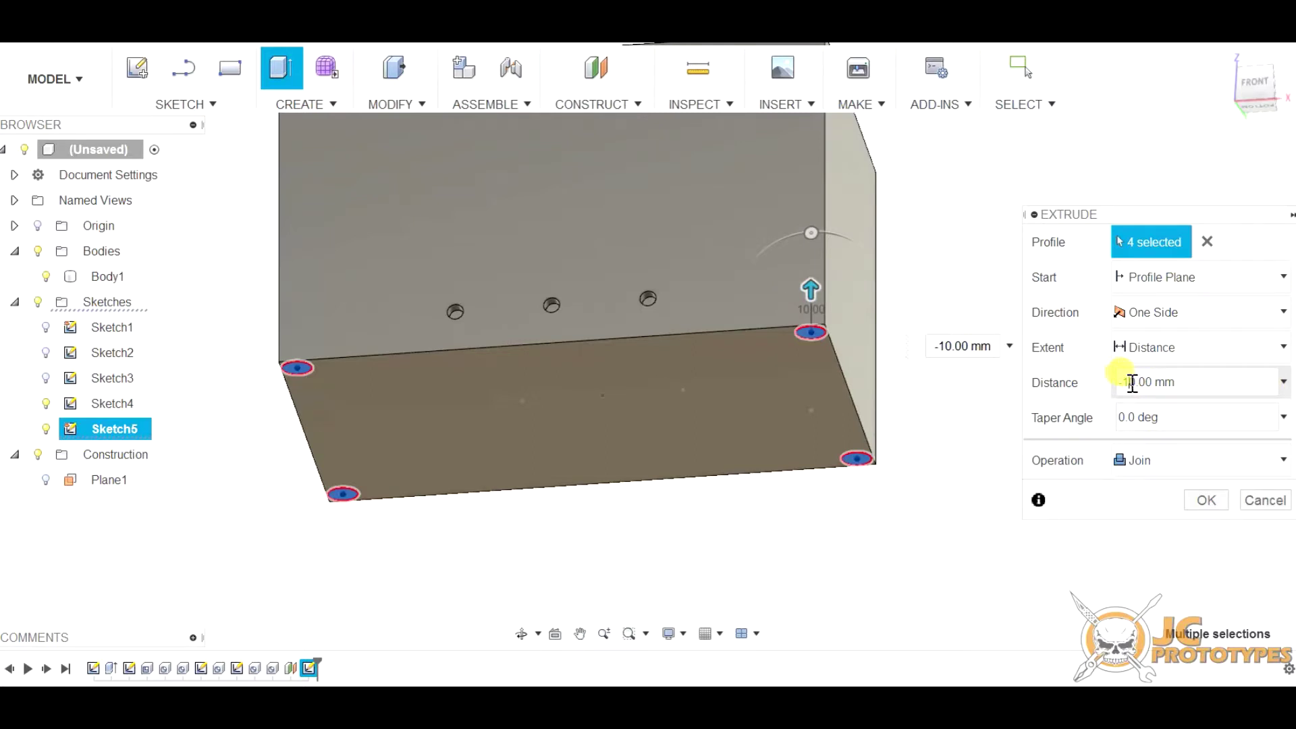
pyautogui.moveTo(1129, 382); pyautogui.dragTo(1136, 383)
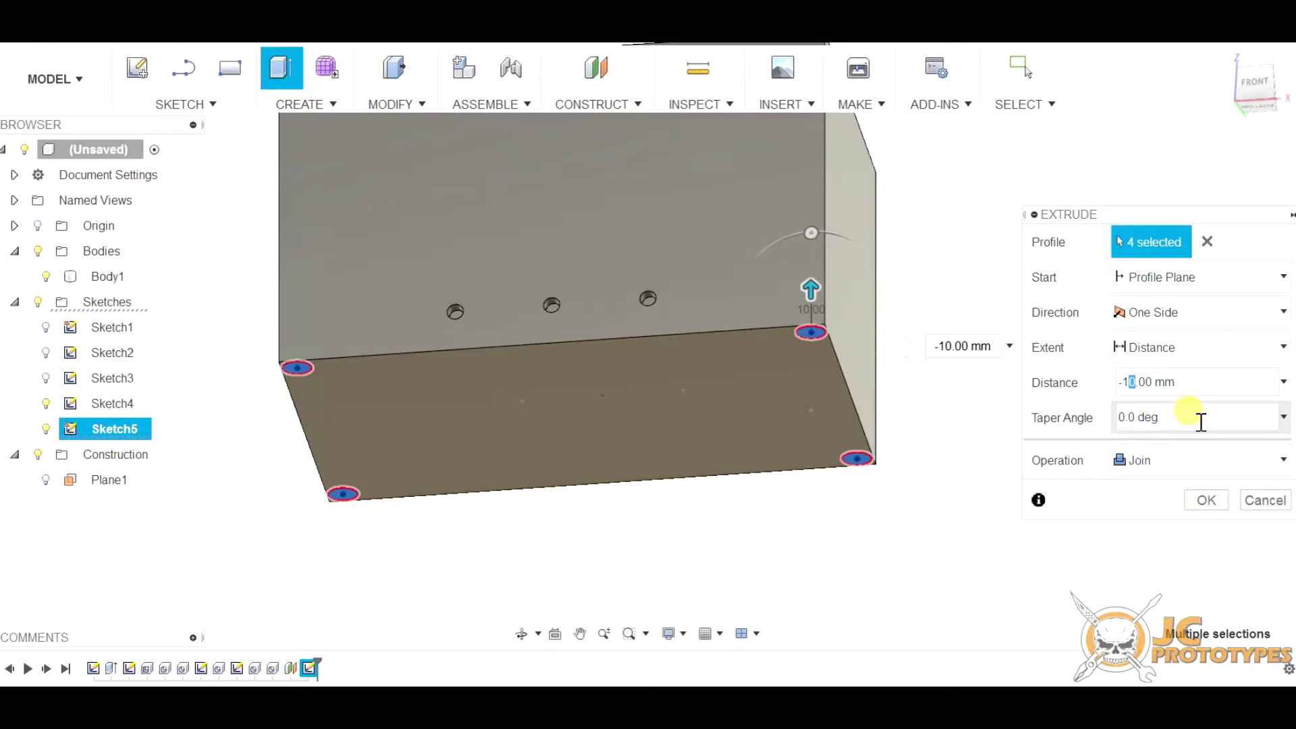
pyautogui.click(1194, 501)
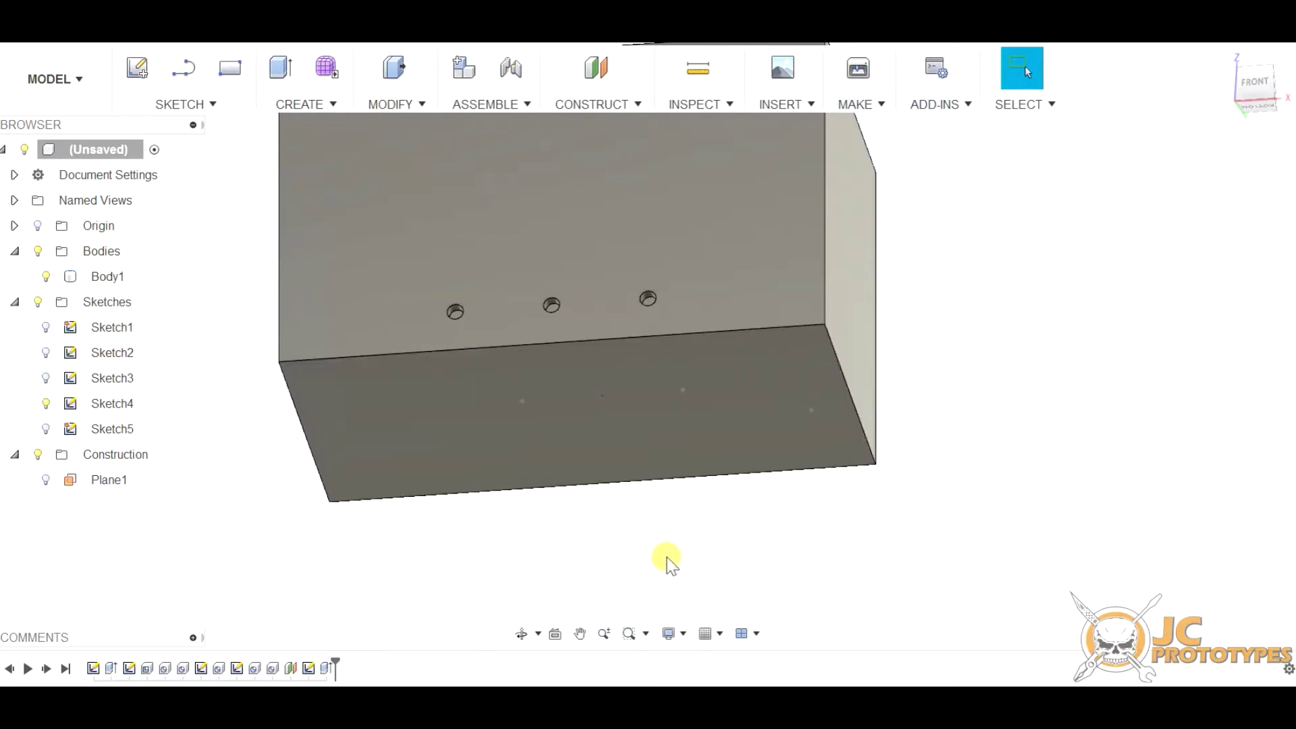
pyautogui.scroll(3, 778, 334)
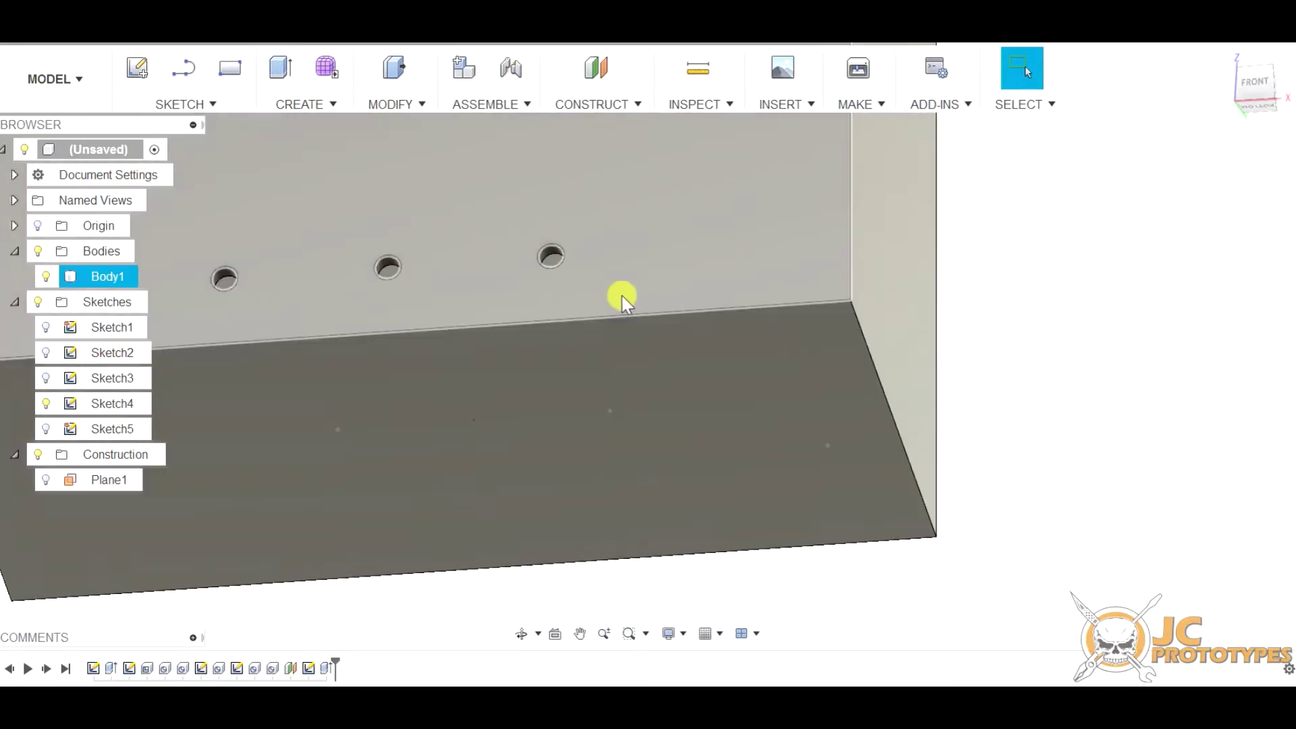
pyautogui.rightClick(550, 277)
pyautogui.click(598, 249)
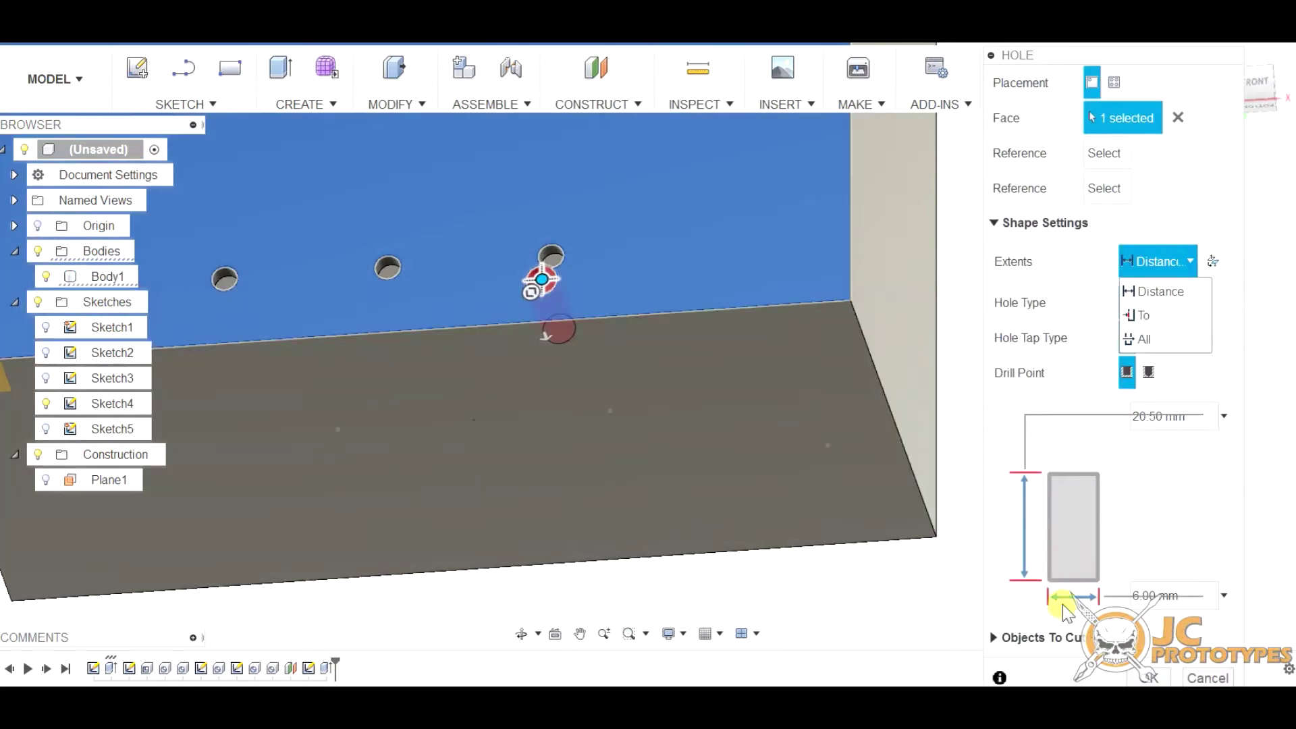
pyautogui.click(1191, 679)
pyautogui.moveTo(1073, 252); pyautogui.dragTo(1155, 346)
pyautogui.scroll(-4, 1028, 325)
pyautogui.click(873, 261)
pyautogui.keyDown('shift'); pyautogui.moveTo(873, 260); pyautogui.dragTo(722, 307, button='middle'); pyautogui.keyUp('shift')
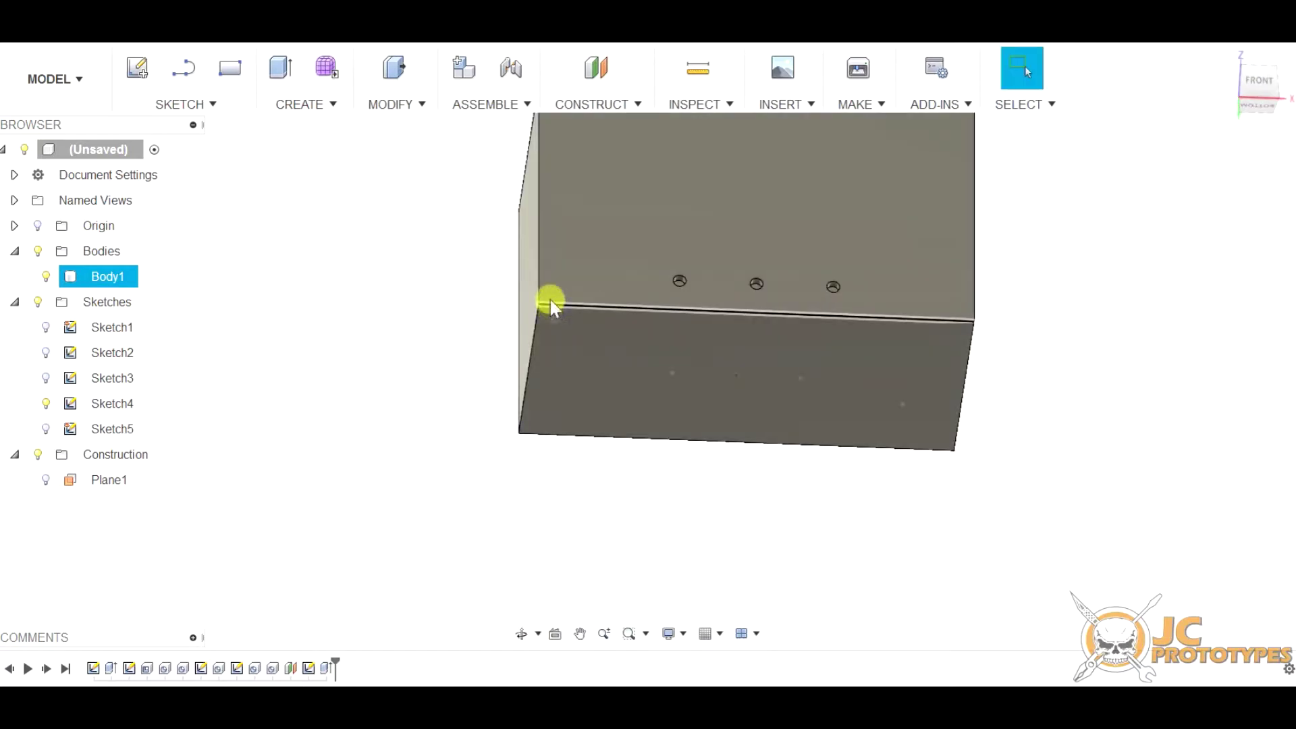
# Show Sketch5 again on the box underside and zoom to the top-left corner circle.
pyautogui.keyDown('shift'); pyautogui.moveTo(576, 309); pyautogui.dragTo(841, 244, button='middle'); pyautogui.keyUp('shift')
pyautogui.click(473, 170)
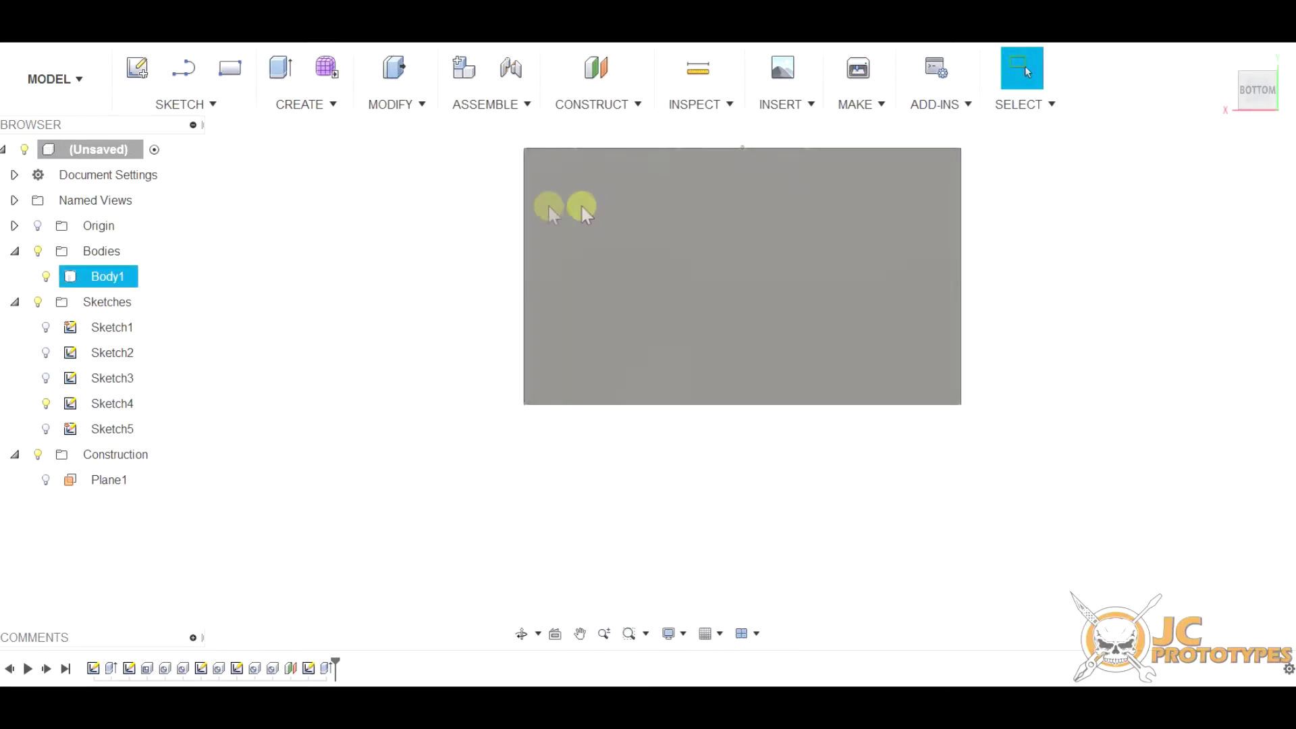
pyautogui.click(46, 429)
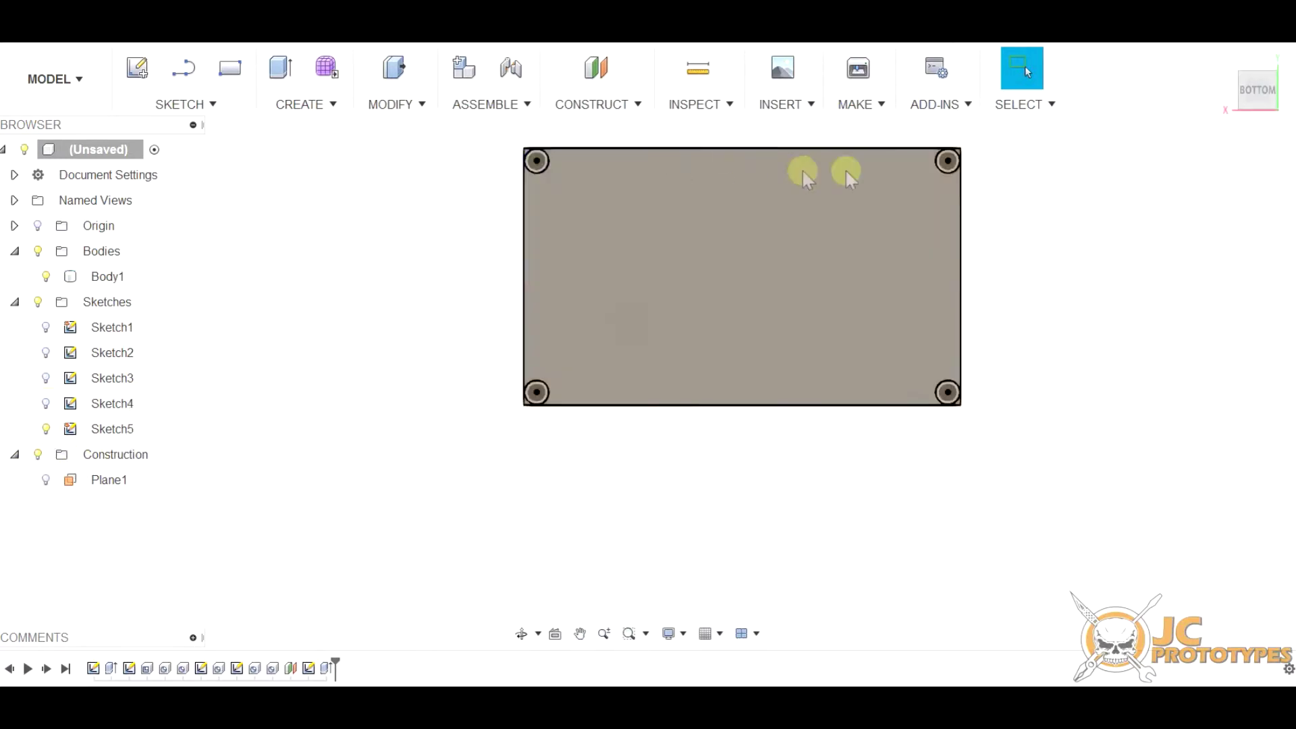
pyautogui.scroll(3, 953, 157)
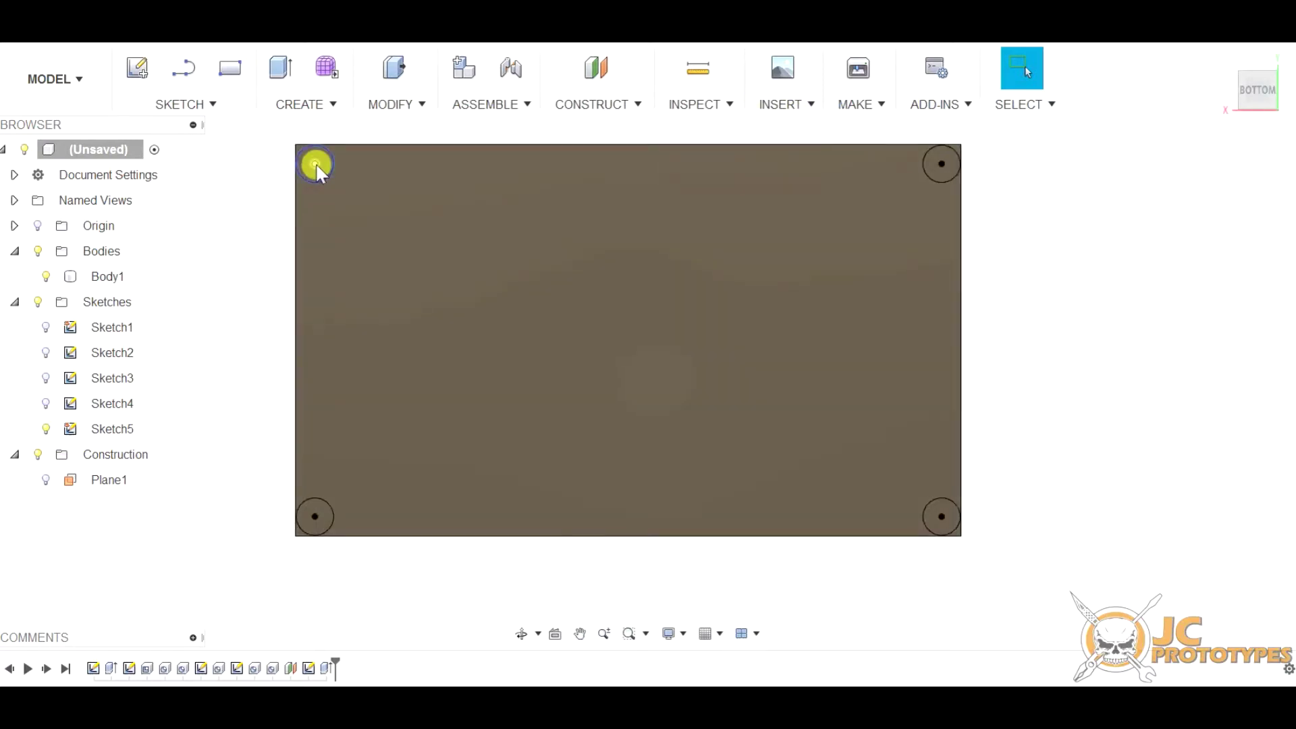
pyautogui.scroll(4, 316, 166)
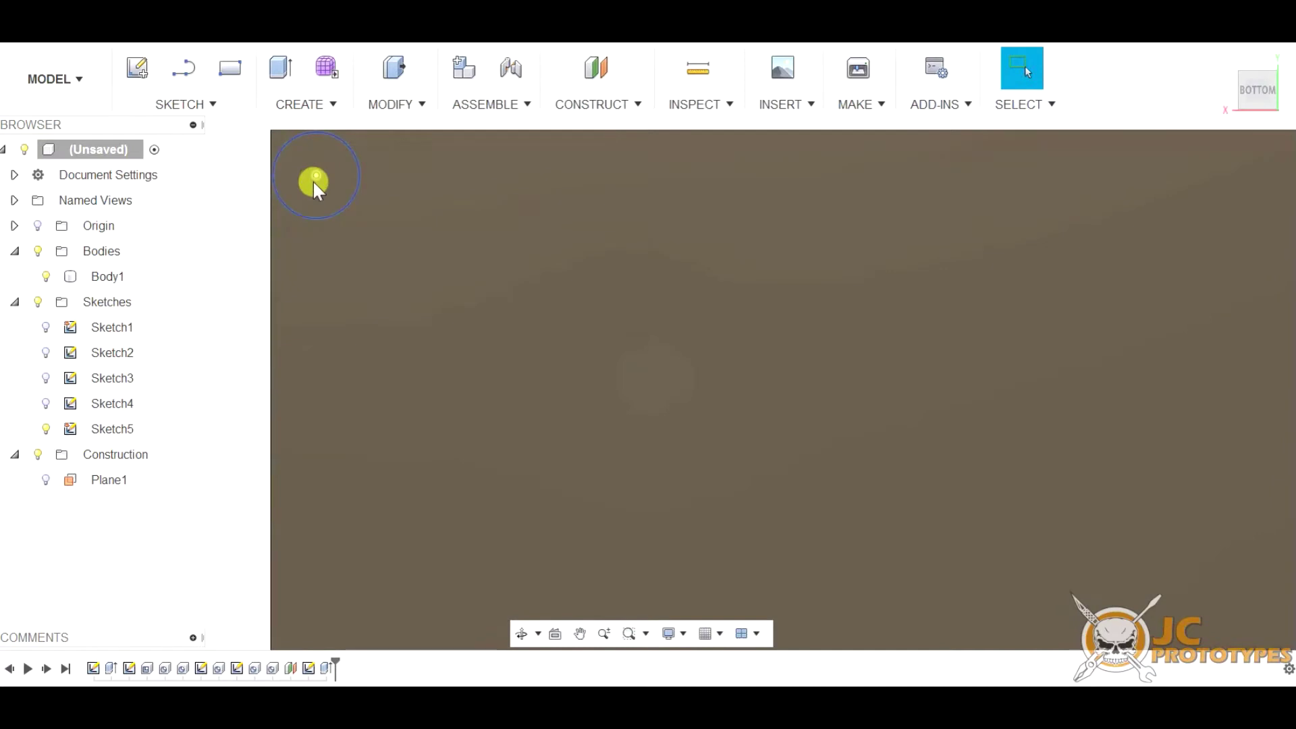
pyautogui.click(327, 178)
# Start a Hole at the first corner point, 1.5 mm diameter and 20 mm deep.
pyautogui.click(222, 102)
pyautogui.click(304, 105)
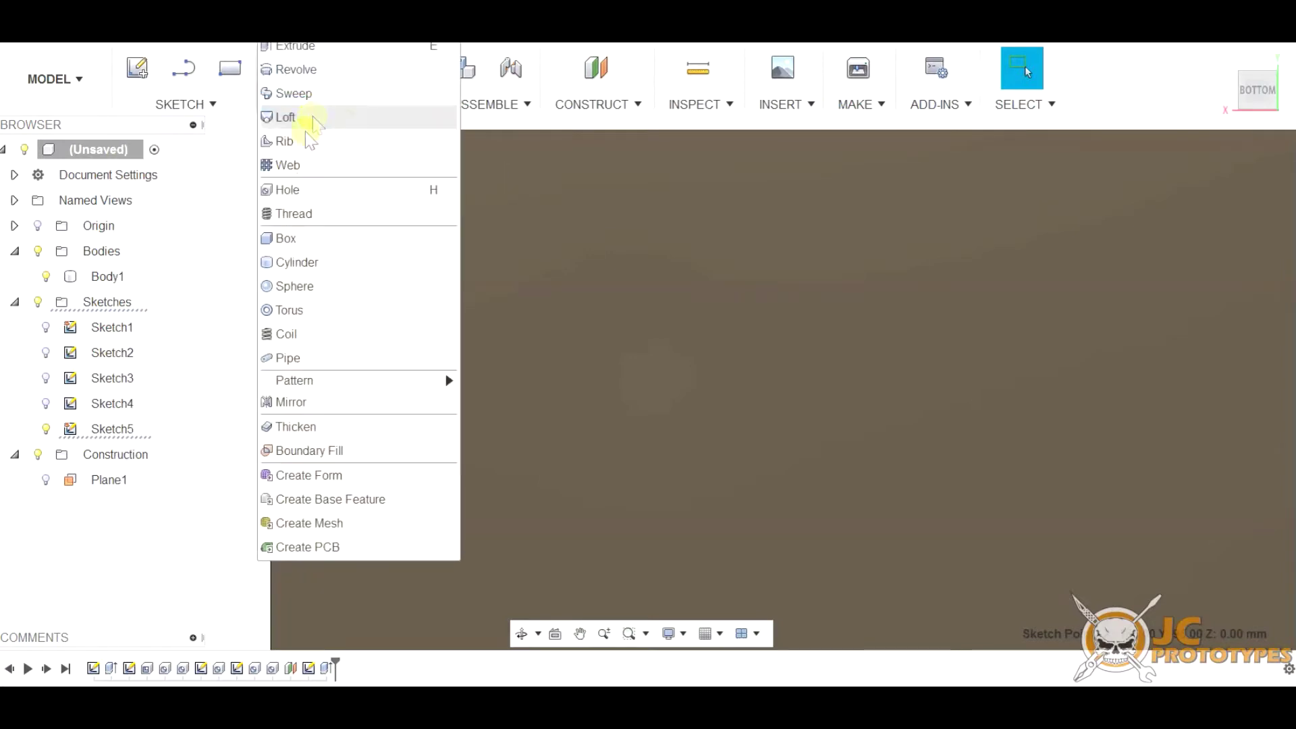
pyautogui.click(313, 188)
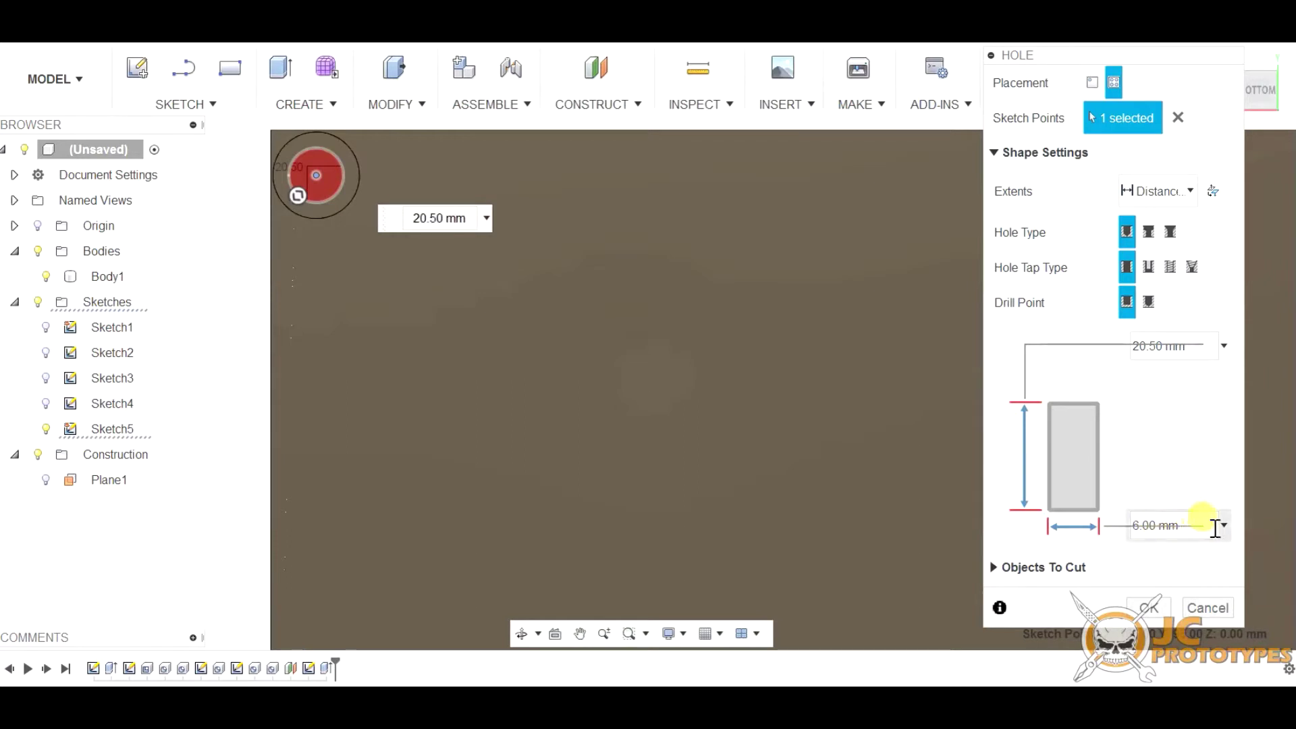
pyautogui.click(1223, 525)
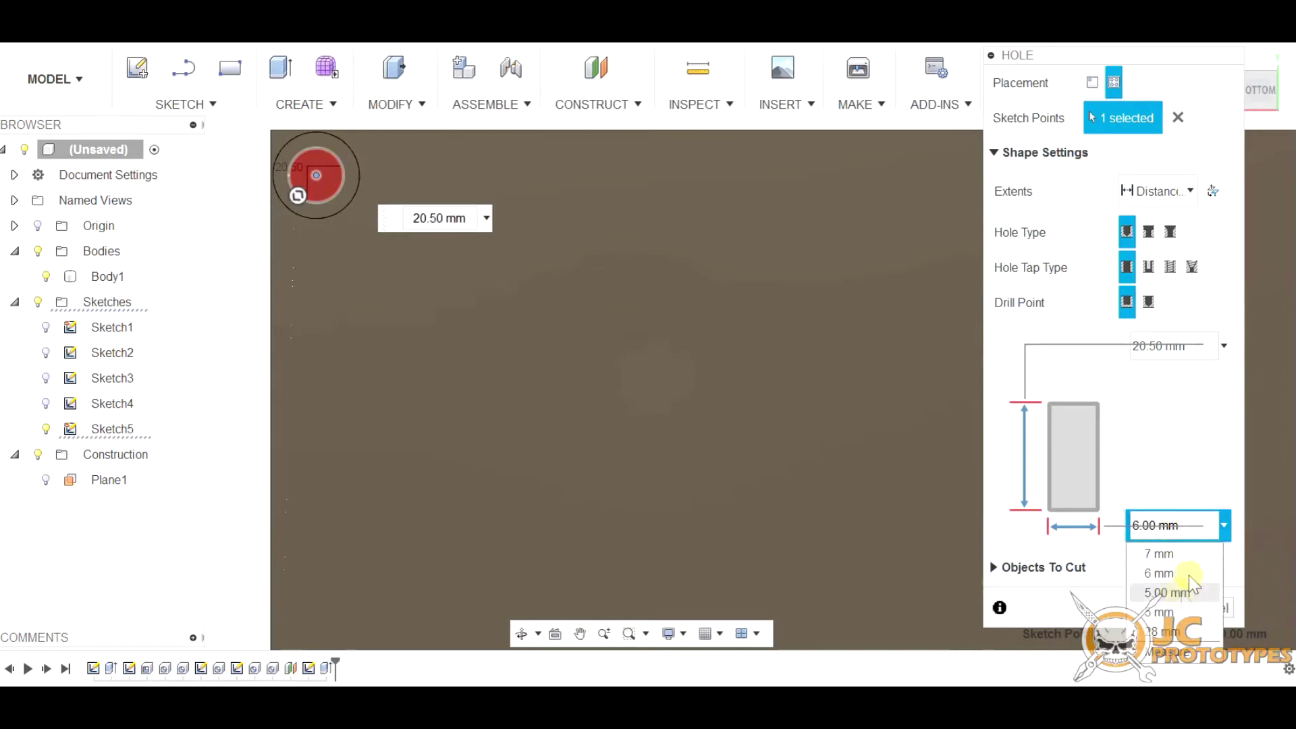
pyautogui.click(1200, 530)
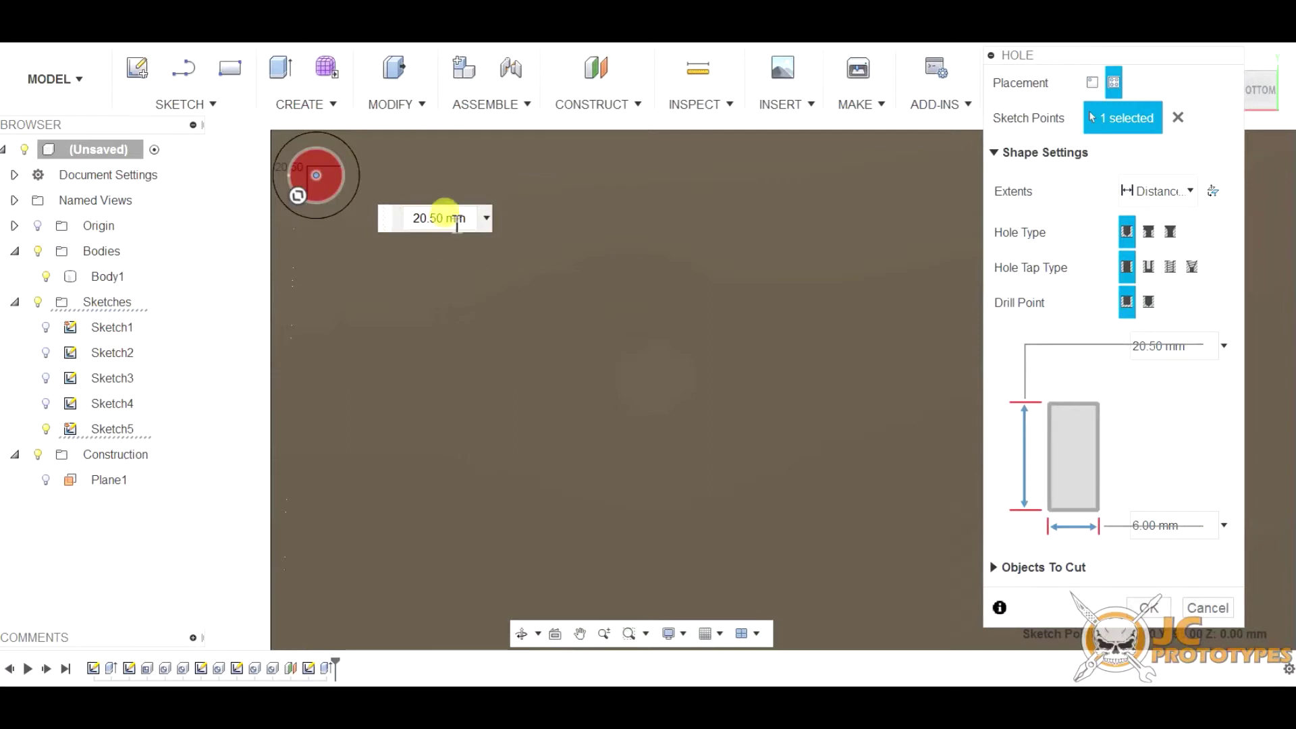
pyautogui.keyDown('shift'); pyautogui.moveTo(576, 237); pyautogui.dragTo(379, 236, button='middle'); pyautogui.keyUp('shift')
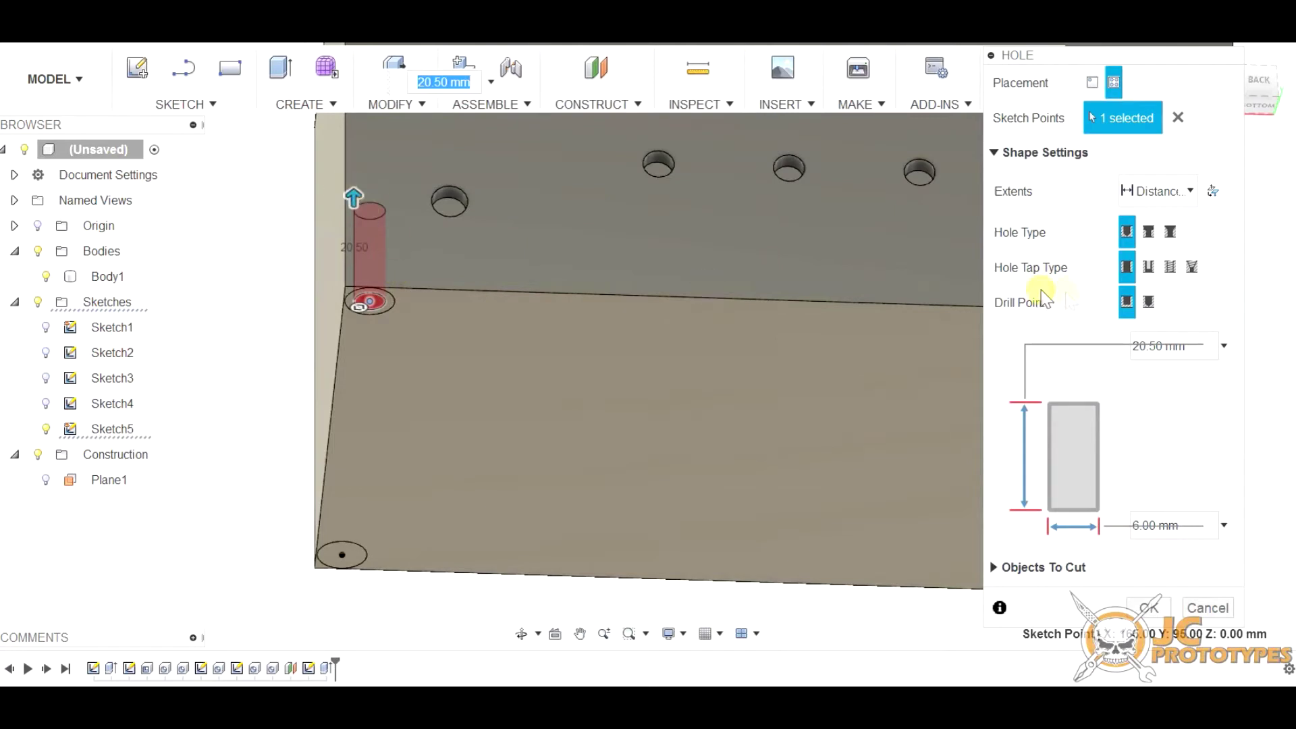
pyautogui.moveTo(353, 197)
pyautogui.mouseDown()
pyautogui.moveTo(354, 225)
pyautogui.moveTo(368, 192)
pyautogui.mouseUp()
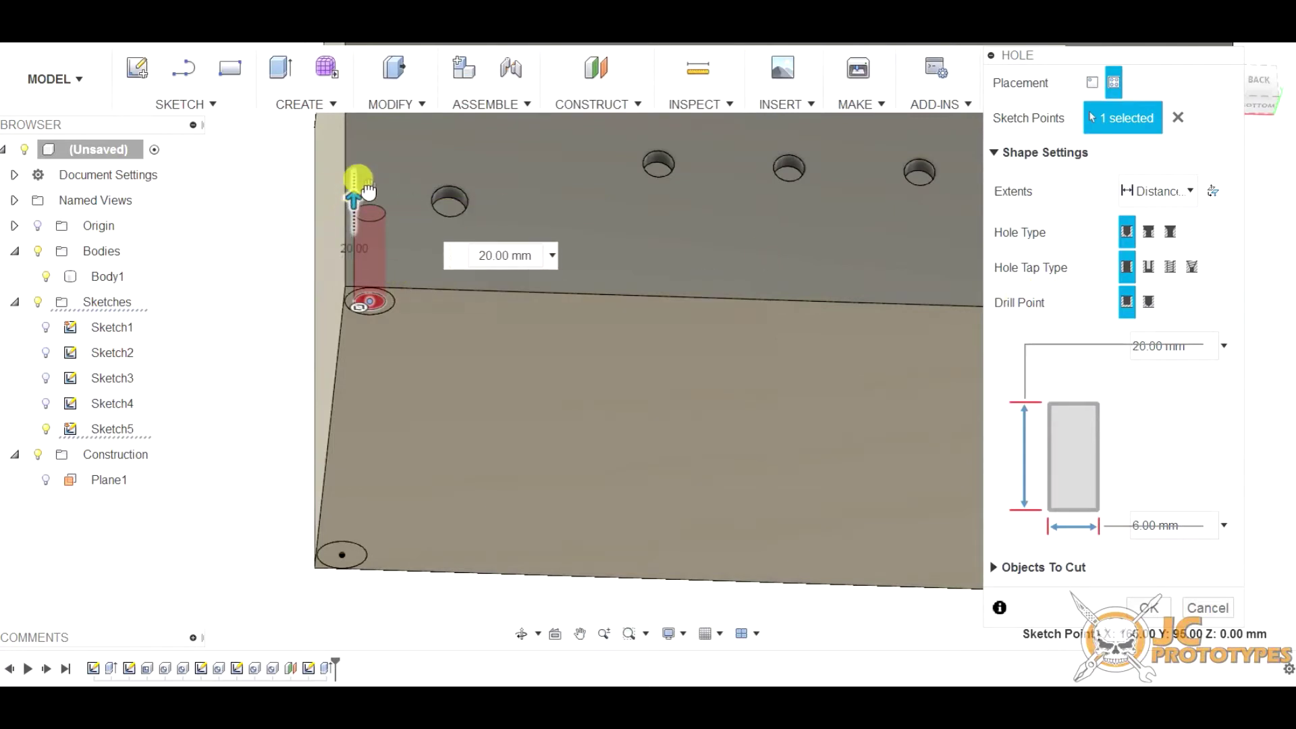
pyautogui.click(374, 302)
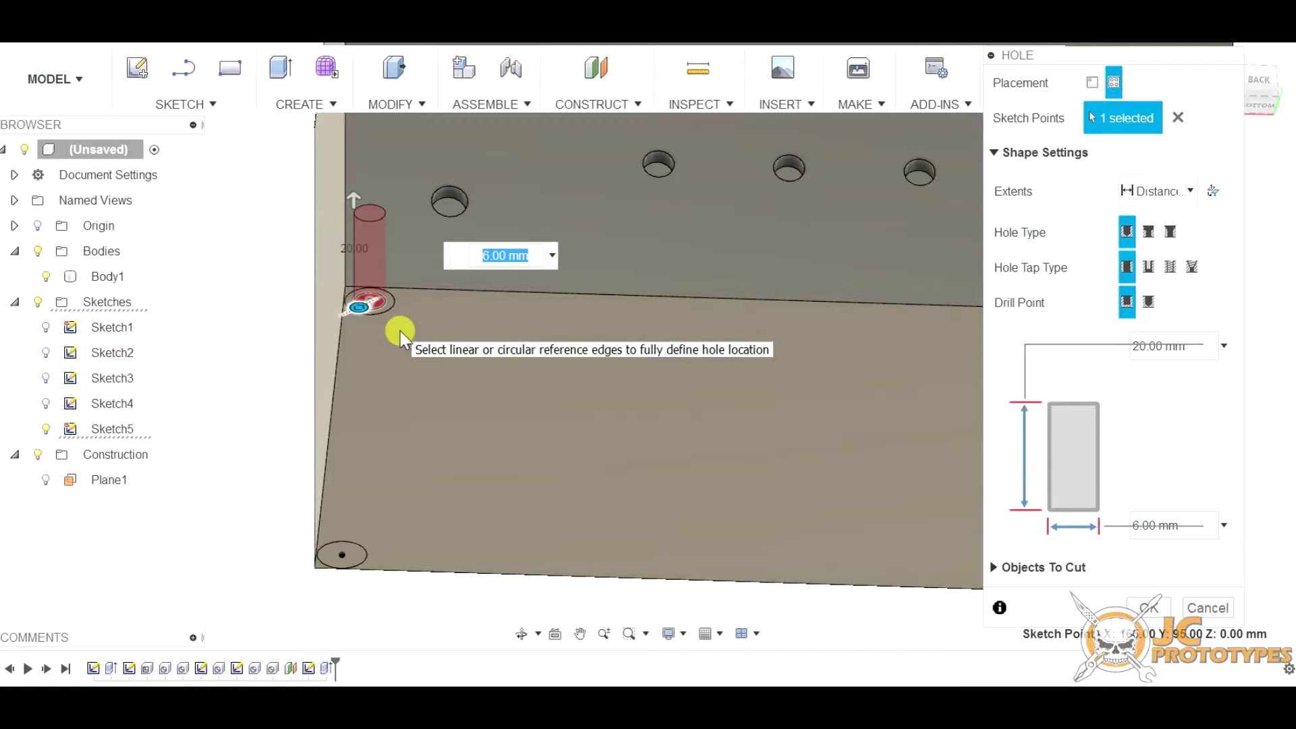
pyautogui.press('Return')
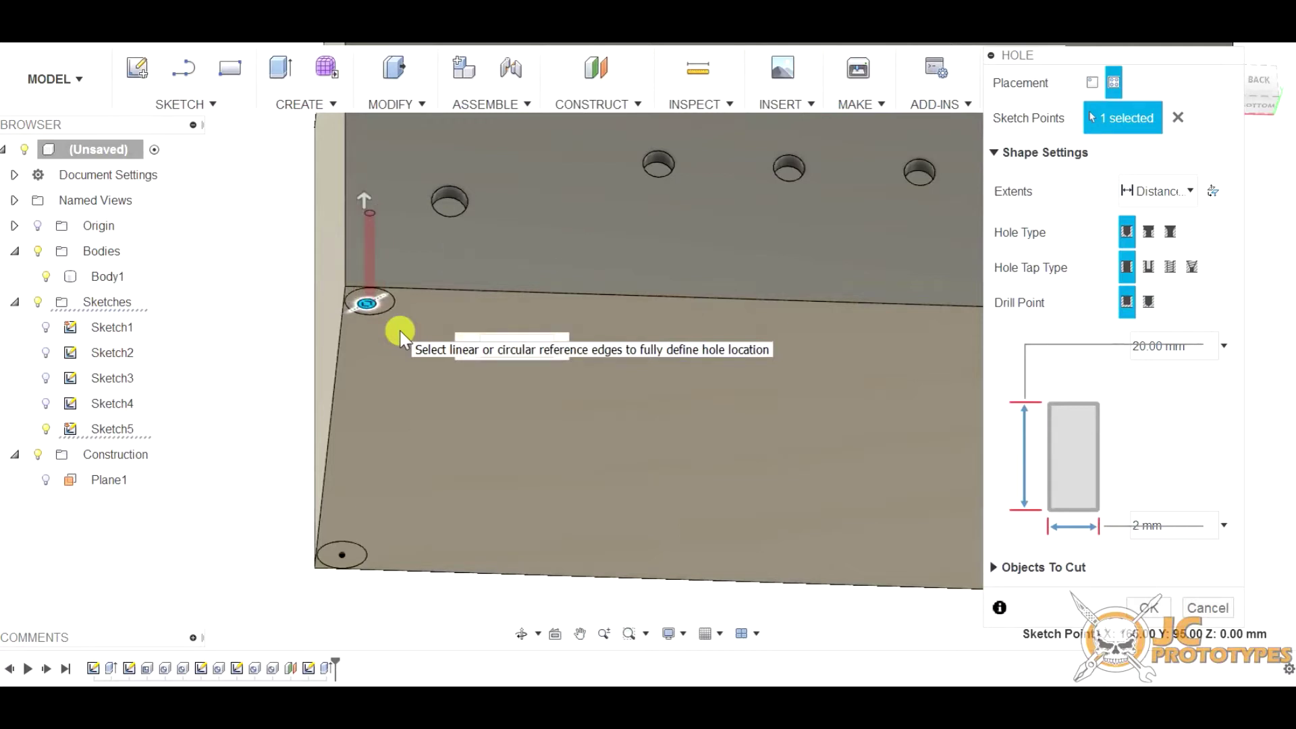
pyautogui.write('1.5')
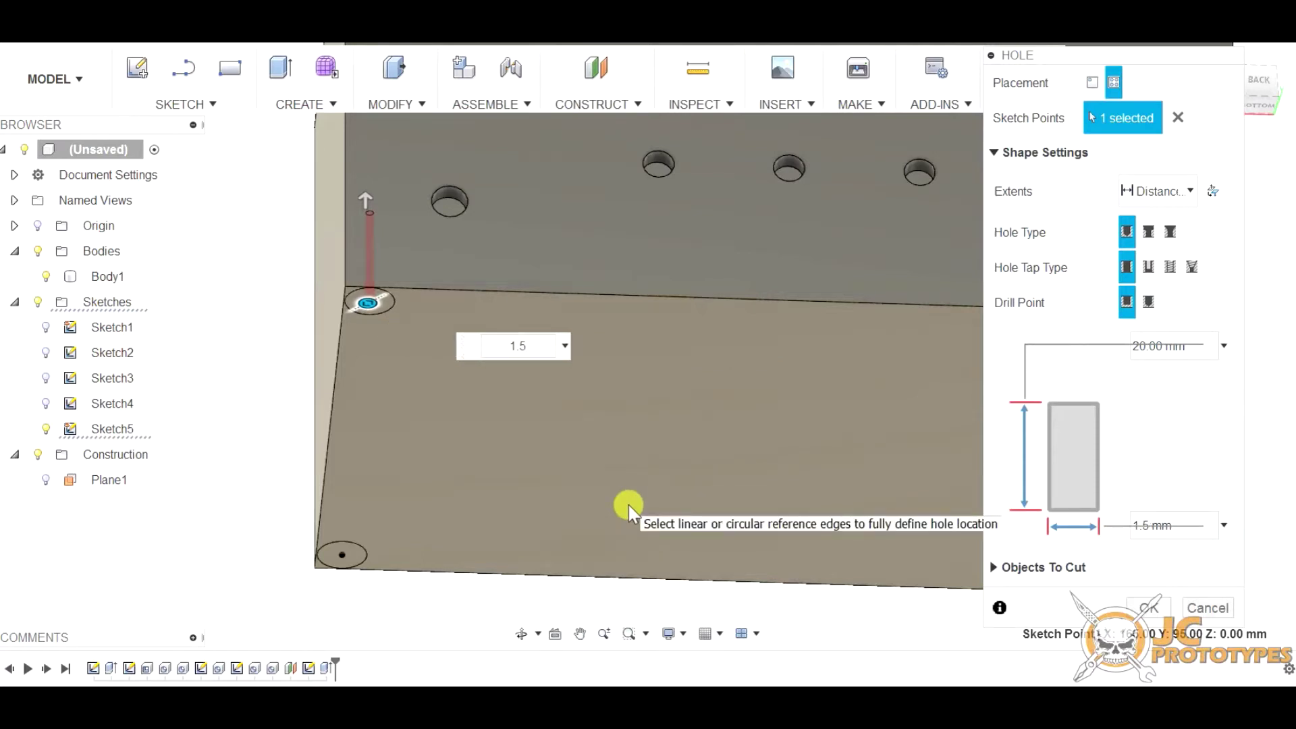
pyautogui.scroll(-4, 330, 269)
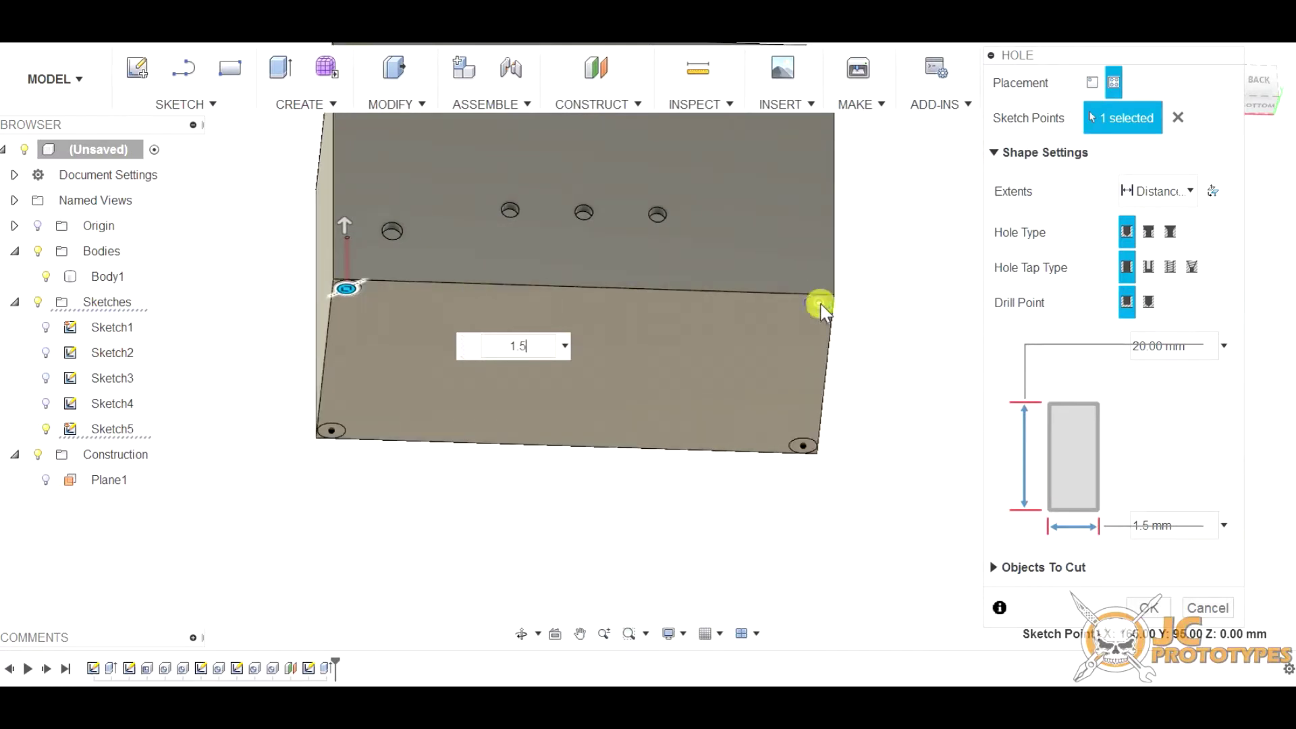
# Add the other three corner points and create the four 1.5 mm, 20 mm-deep holes.
pyautogui.click(820, 303)
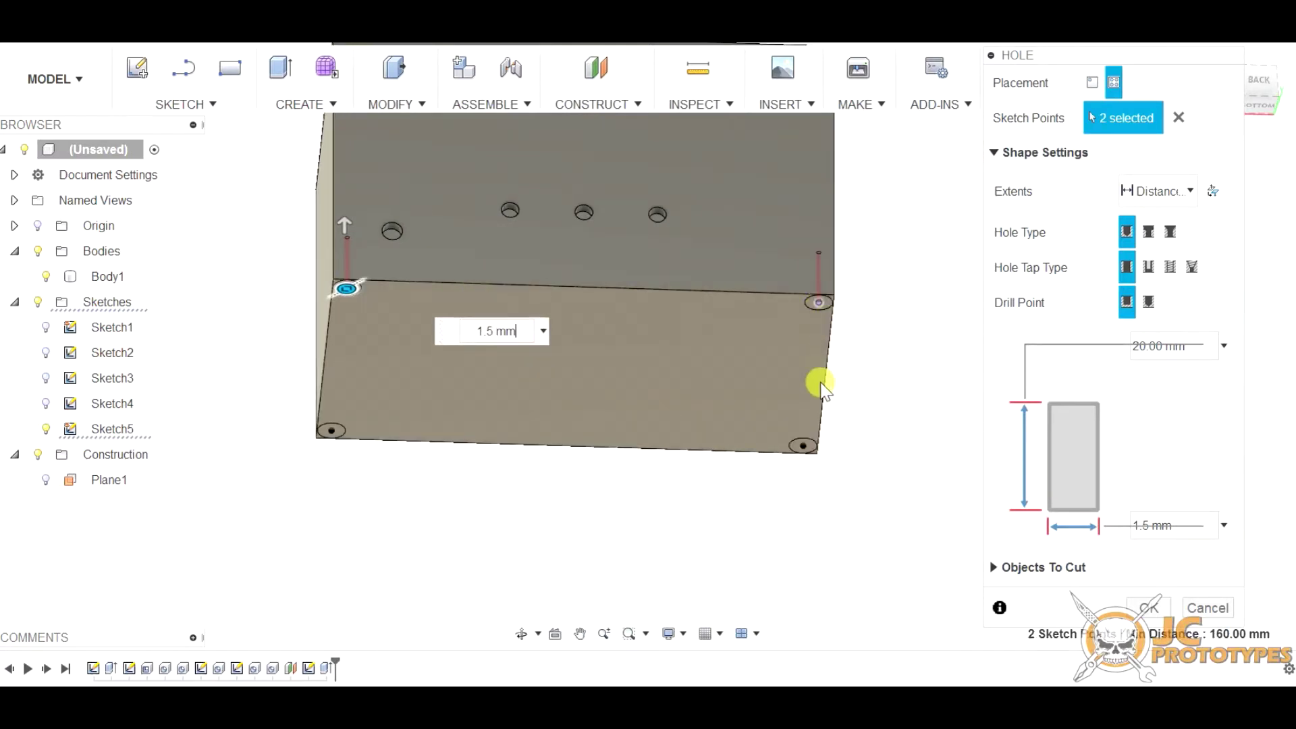
pyautogui.click(804, 447)
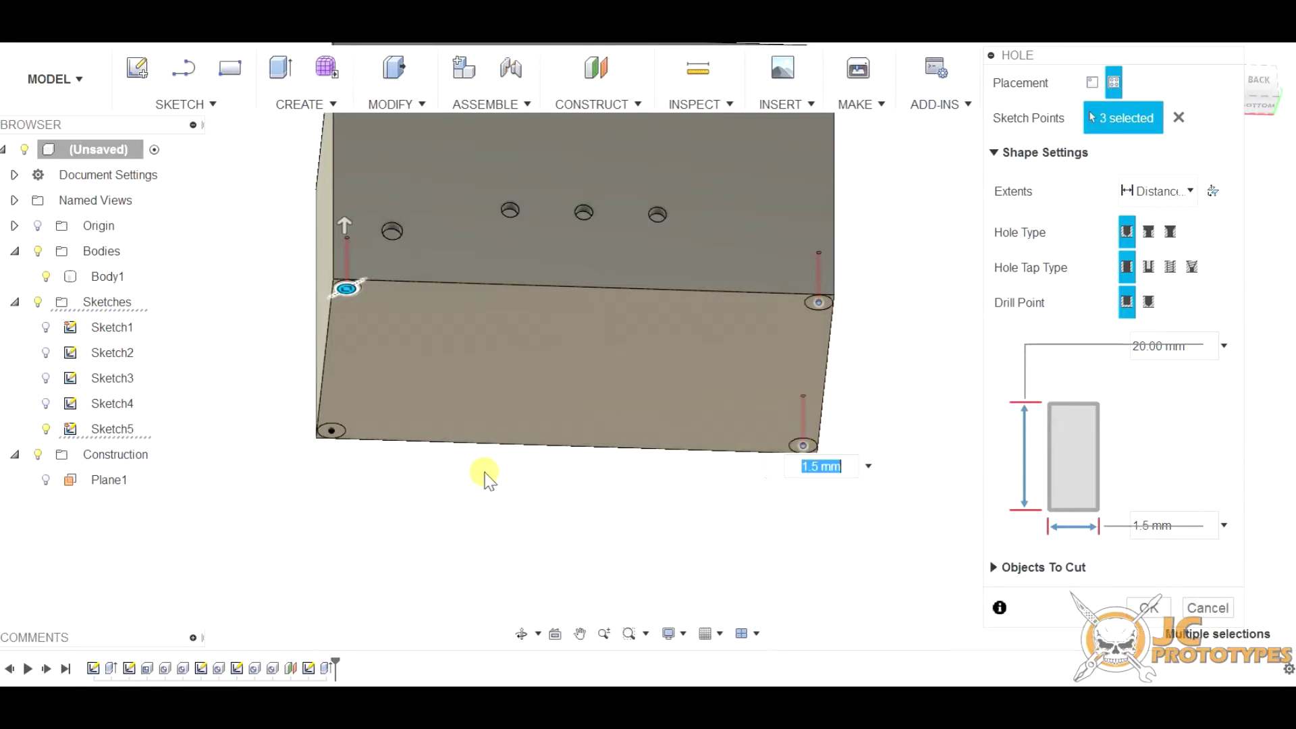
pyautogui.click(333, 432)
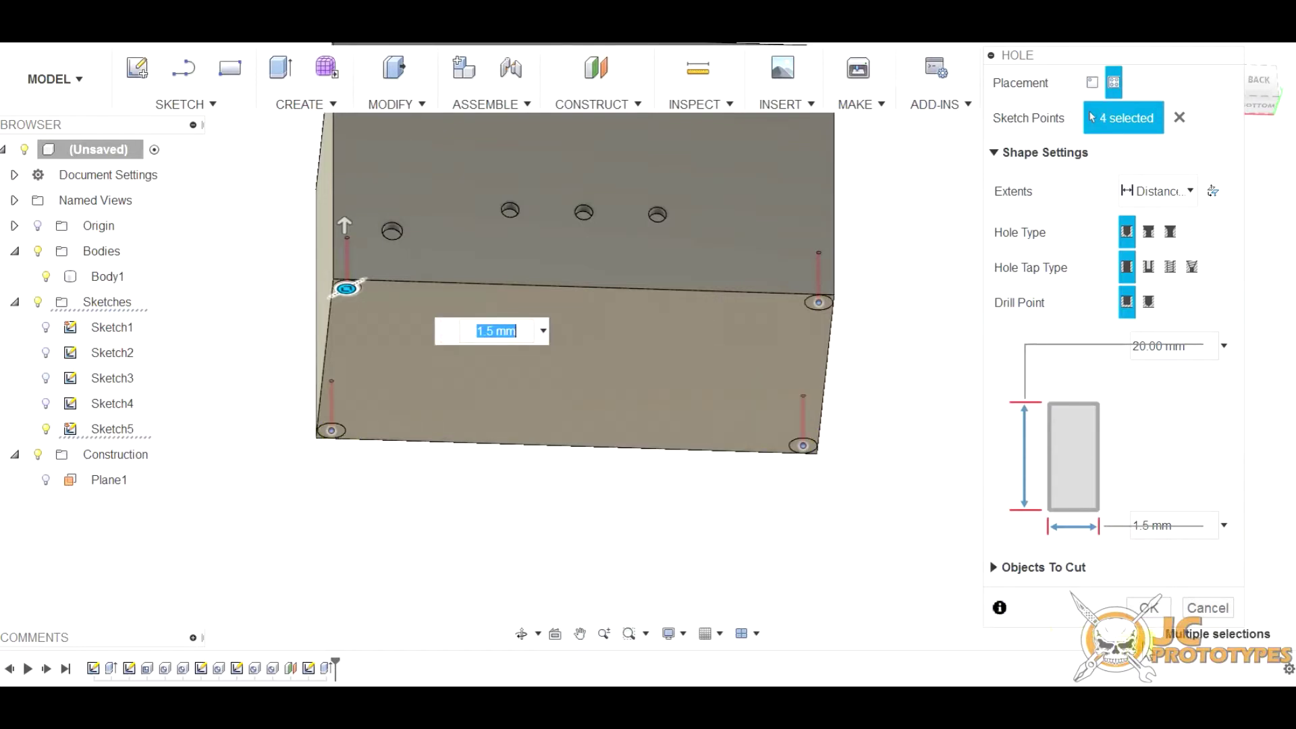
pyautogui.click(1145, 609)
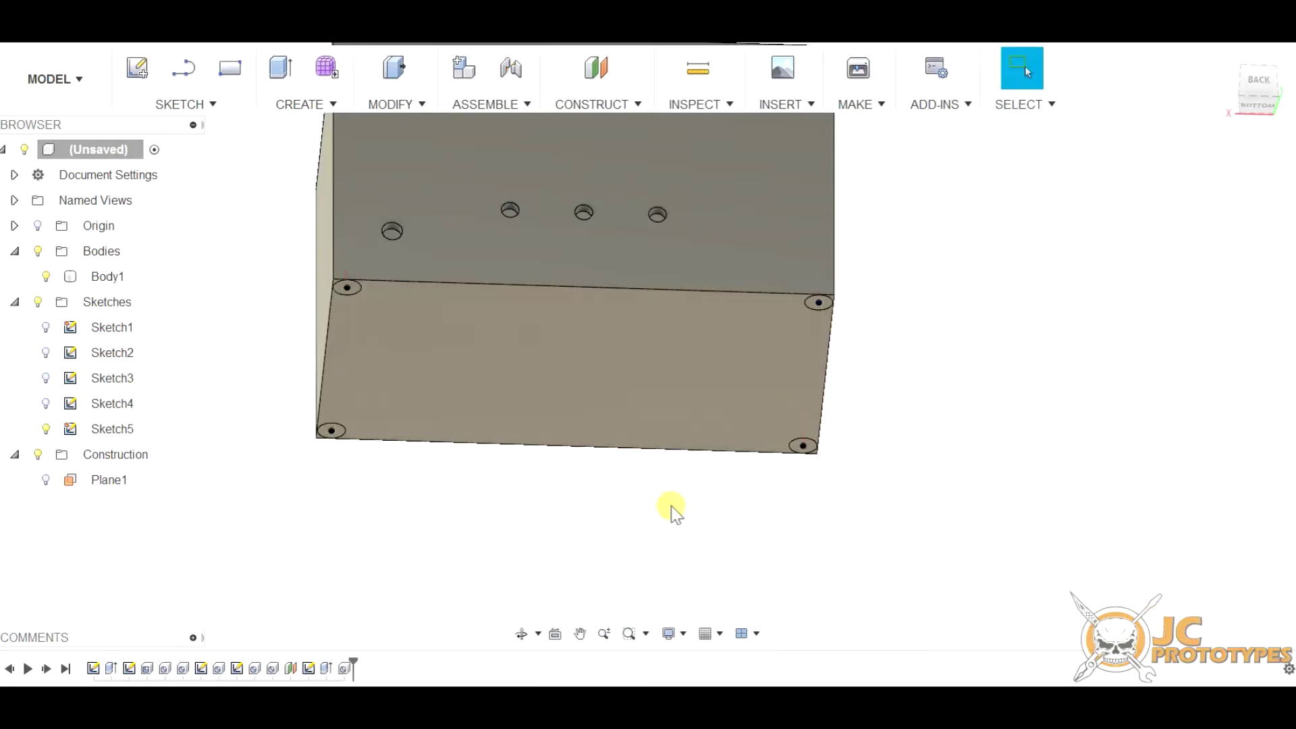
pyautogui.scroll(5, 334, 283)
pyautogui.keyDown('shift'); pyautogui.moveTo(396, 280); pyautogui.dragTo(338, 298, button='middle'); pyautogui.keyUp('shift')
pyautogui.scroll(-5, 338, 298)
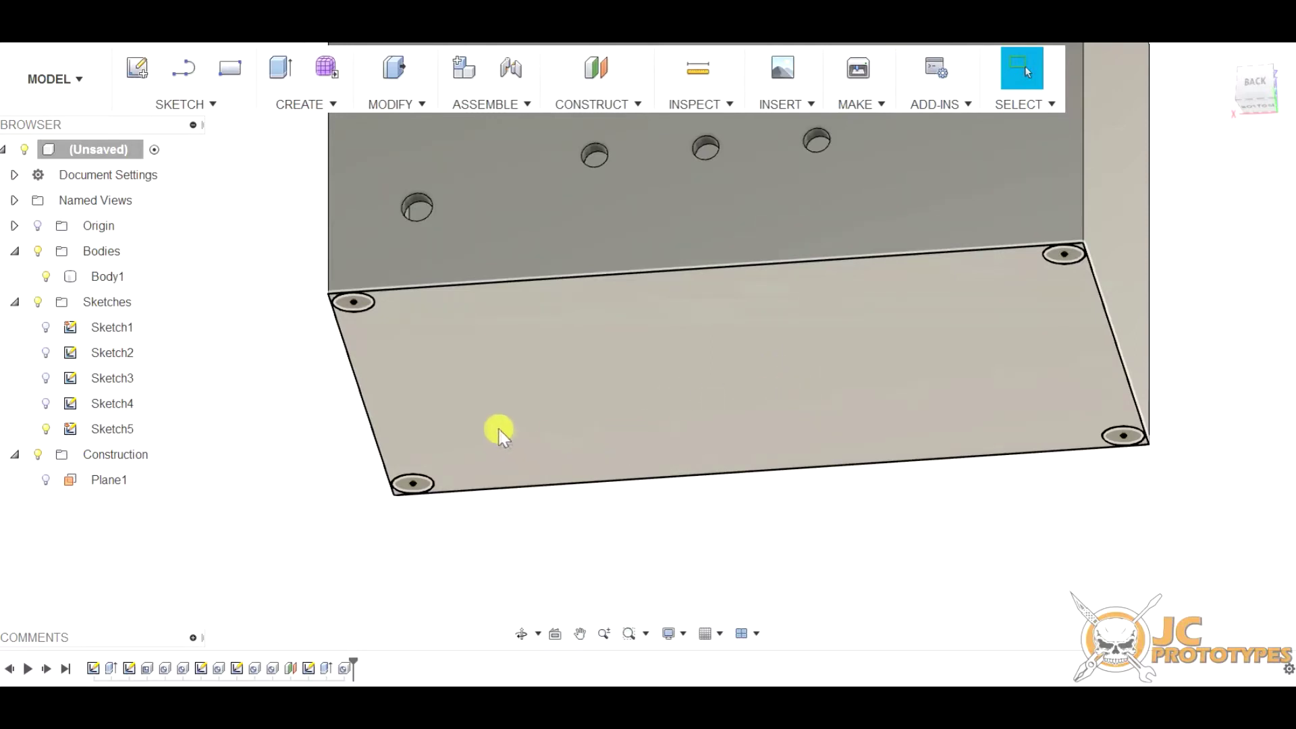
pyautogui.click(351, 259)
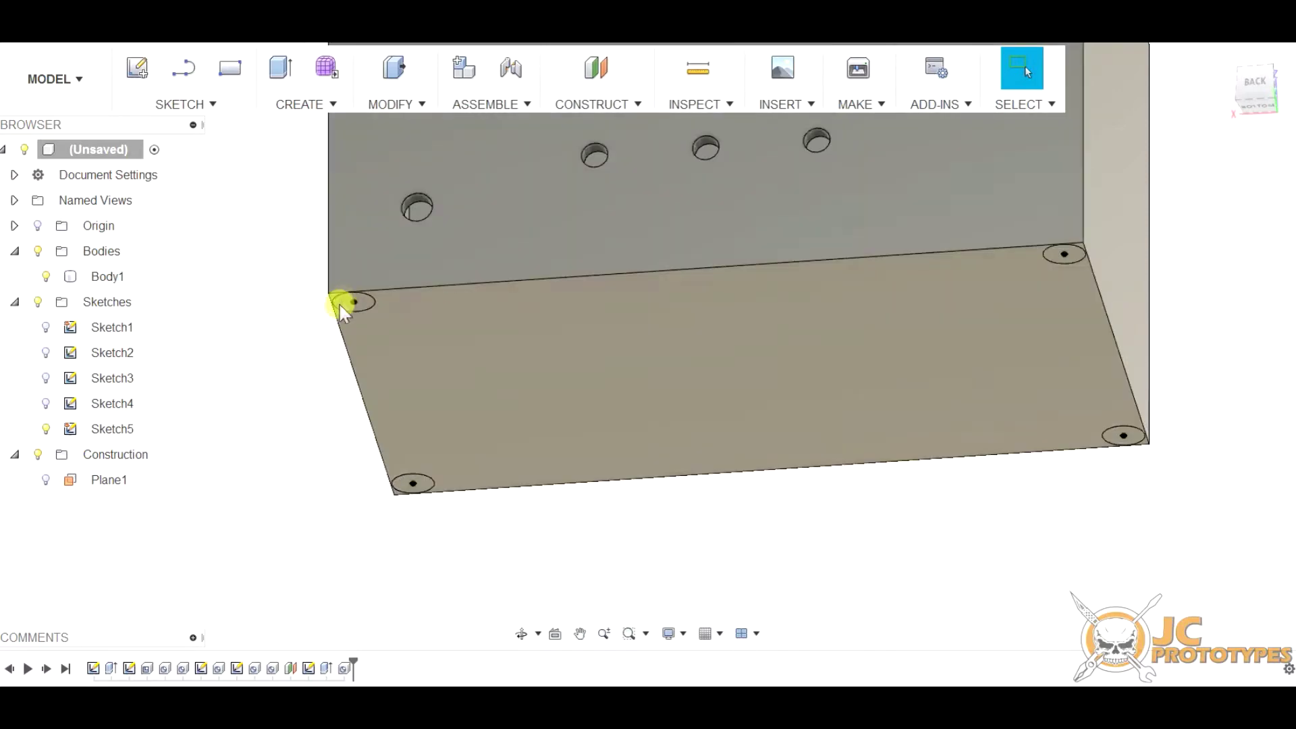
pyautogui.scroll(2, 356, 300)
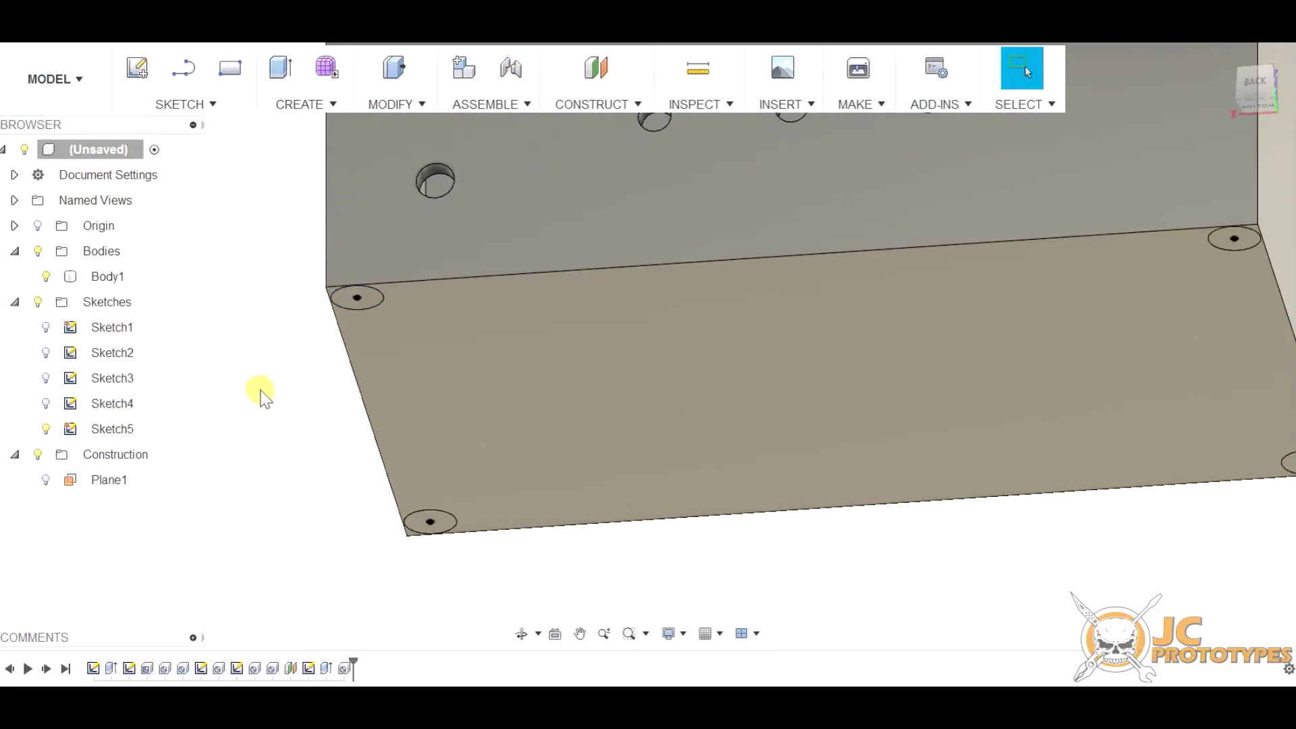
pyautogui.click(357, 298)
pyautogui.scroll(3, 356, 298)
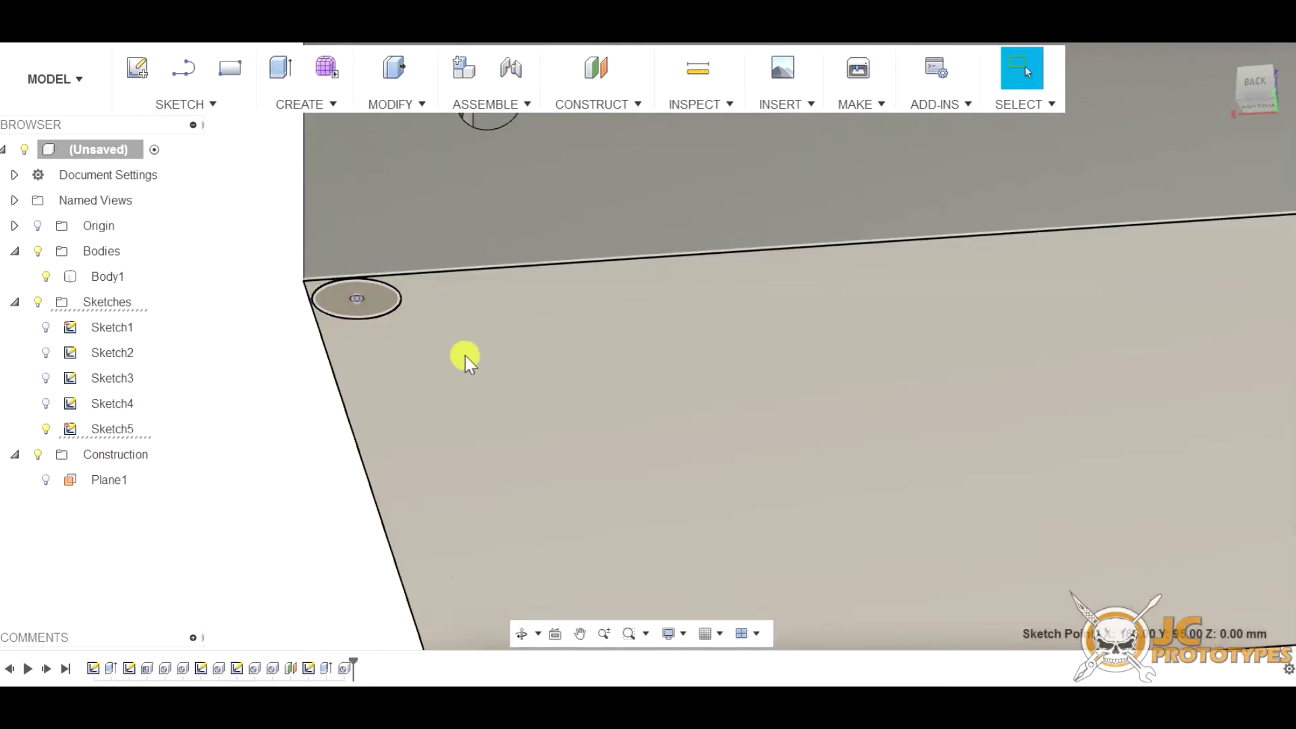
pyautogui.keyDown('shift'); pyautogui.moveTo(464, 354); pyautogui.dragTo(477, 283, button='middle'); pyautogui.keyUp('shift')
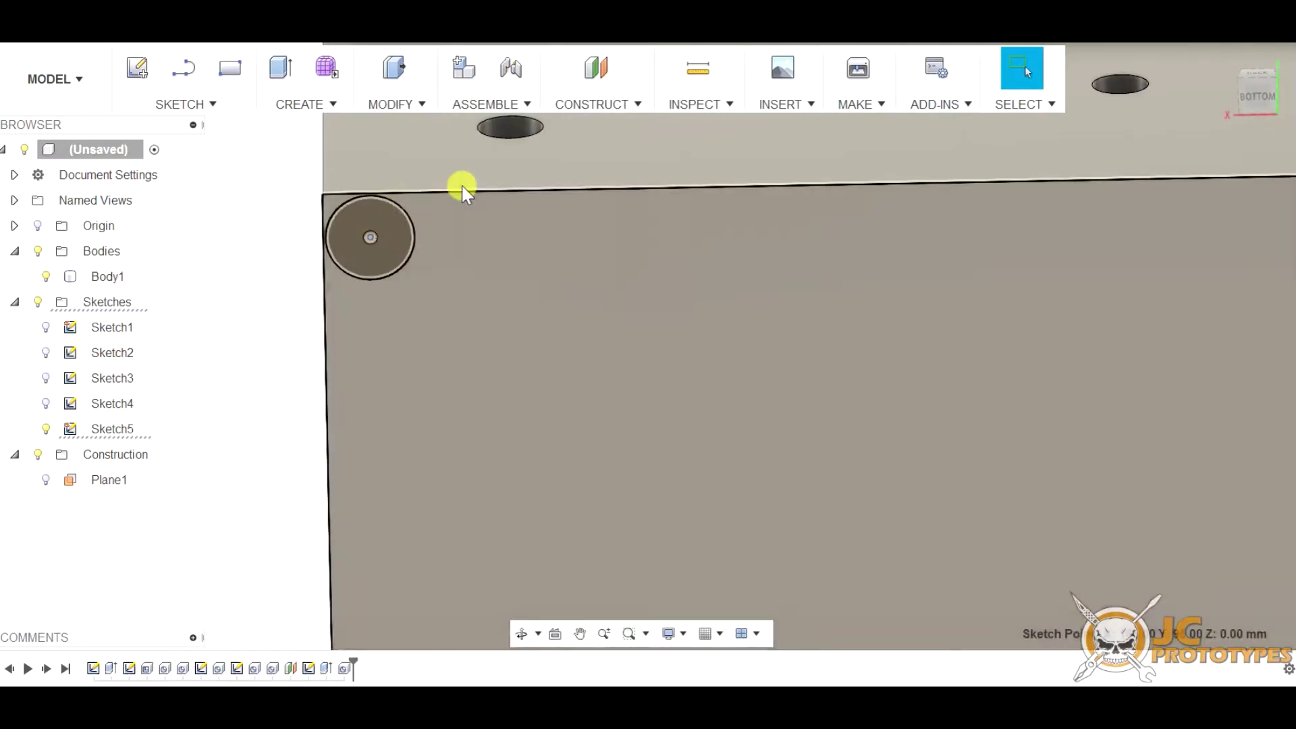
pyautogui.scroll(-5, 419, 229)
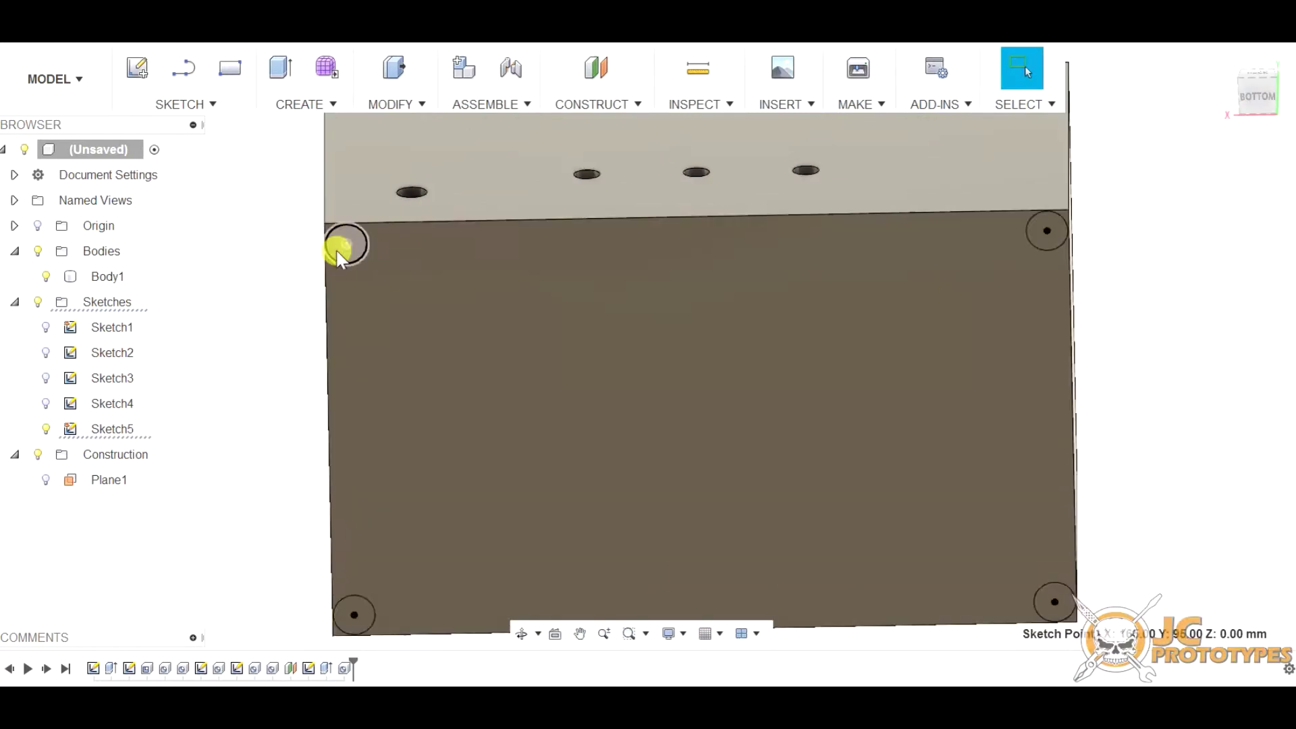
pyautogui.scroll(-3, 405, 255)
pyautogui.keyDown('shift'); pyautogui.moveTo(434, 254); pyautogui.dragTo(432, 406, button='middle'); pyautogui.keyUp('shift')
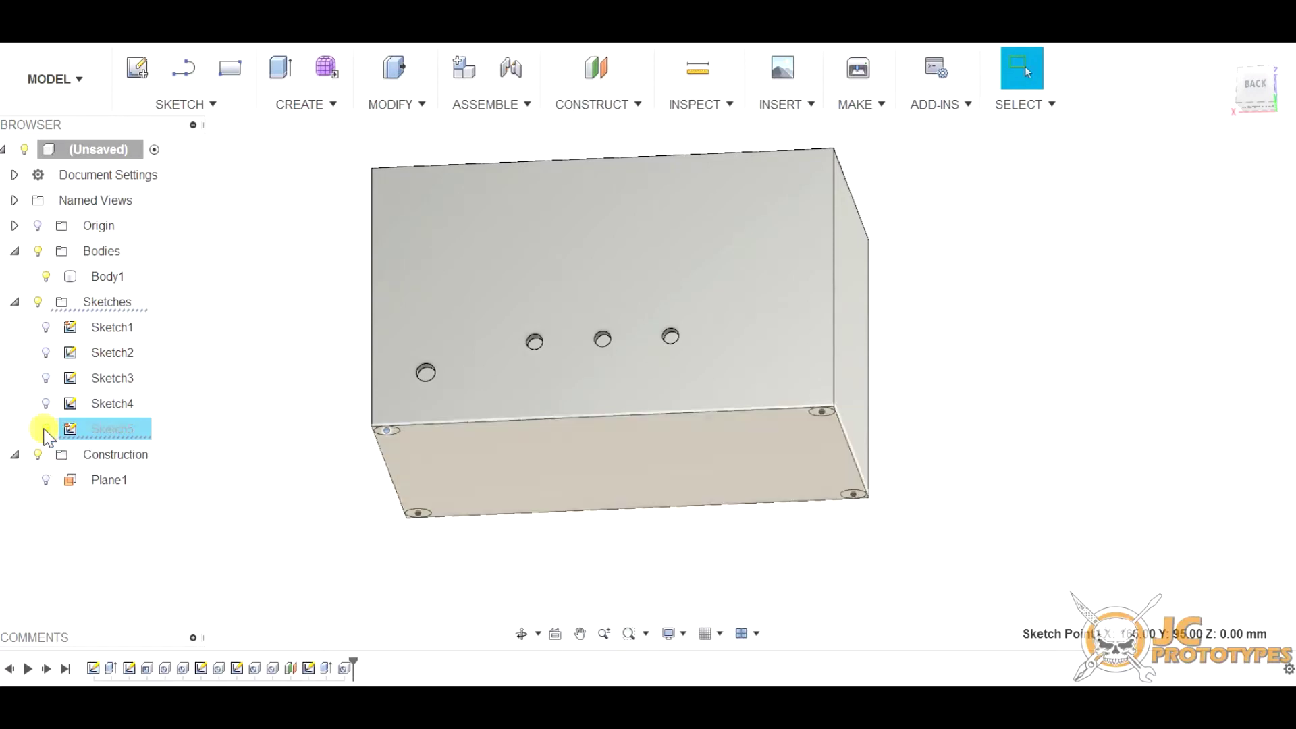
# Select only construction plane Plane1 at the box's bottom, leaving Body1 unselected.
pyautogui.click(39, 458)
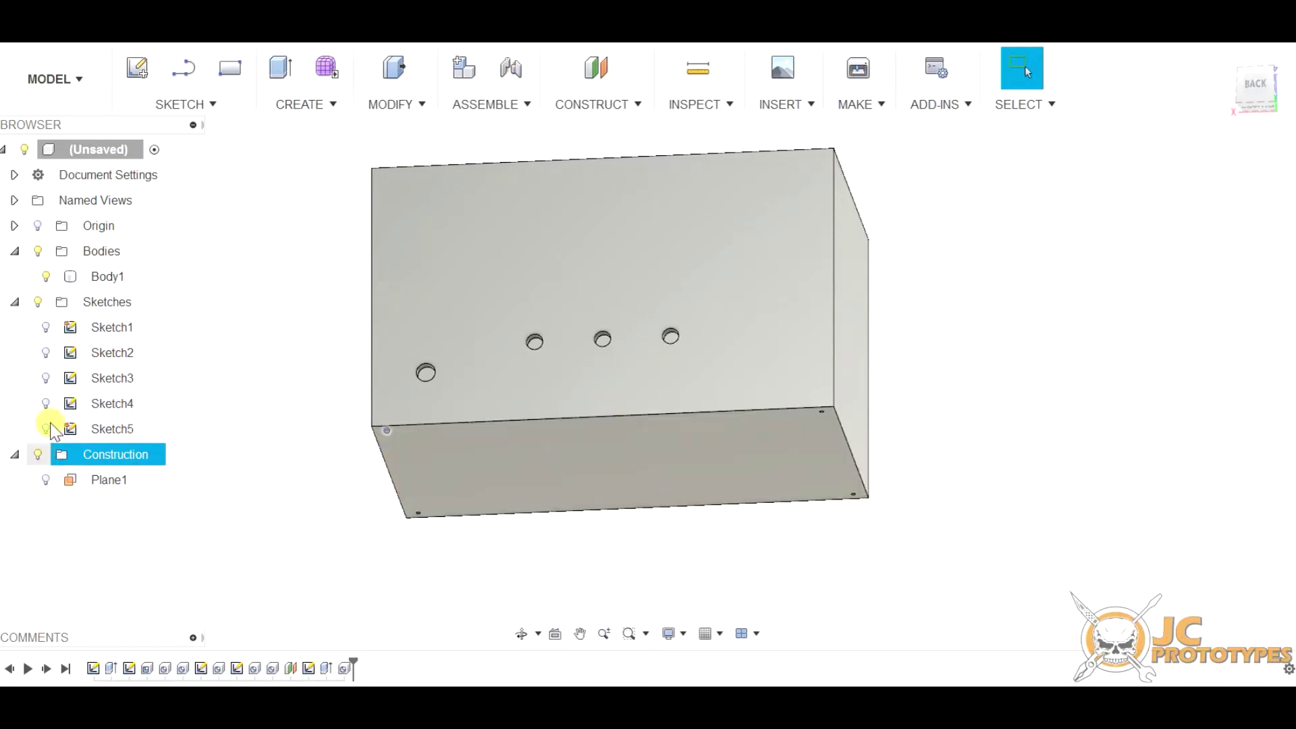
pyautogui.click(238, 401)
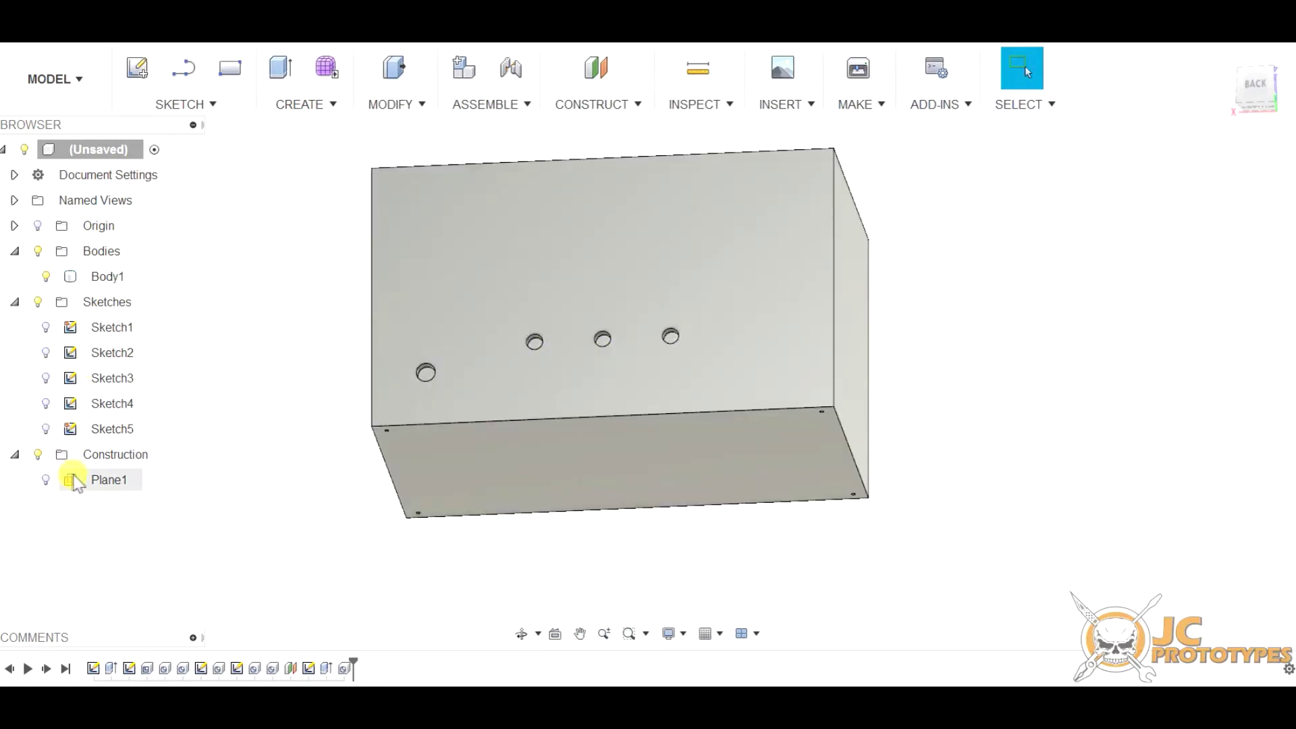
pyautogui.click(74, 479)
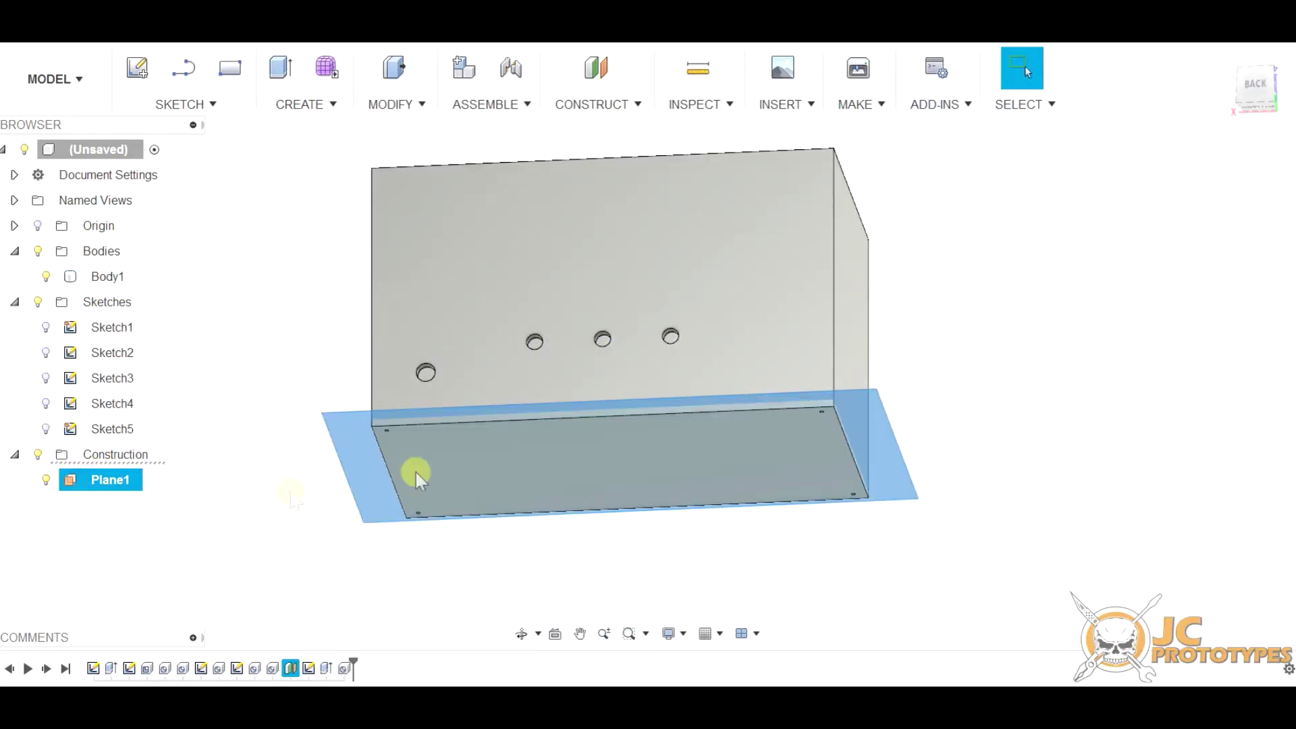
pyautogui.keyDown('ctrl'); pyautogui.click(658, 372); pyautogui.keyUp('ctrl')
pyautogui.keyDown('shift'); pyautogui.moveTo(658, 372); pyautogui.dragTo(839, 454, button='middle'); pyautogui.keyUp('shift')
pyautogui.press('Escape')
pyautogui.click(839, 454)
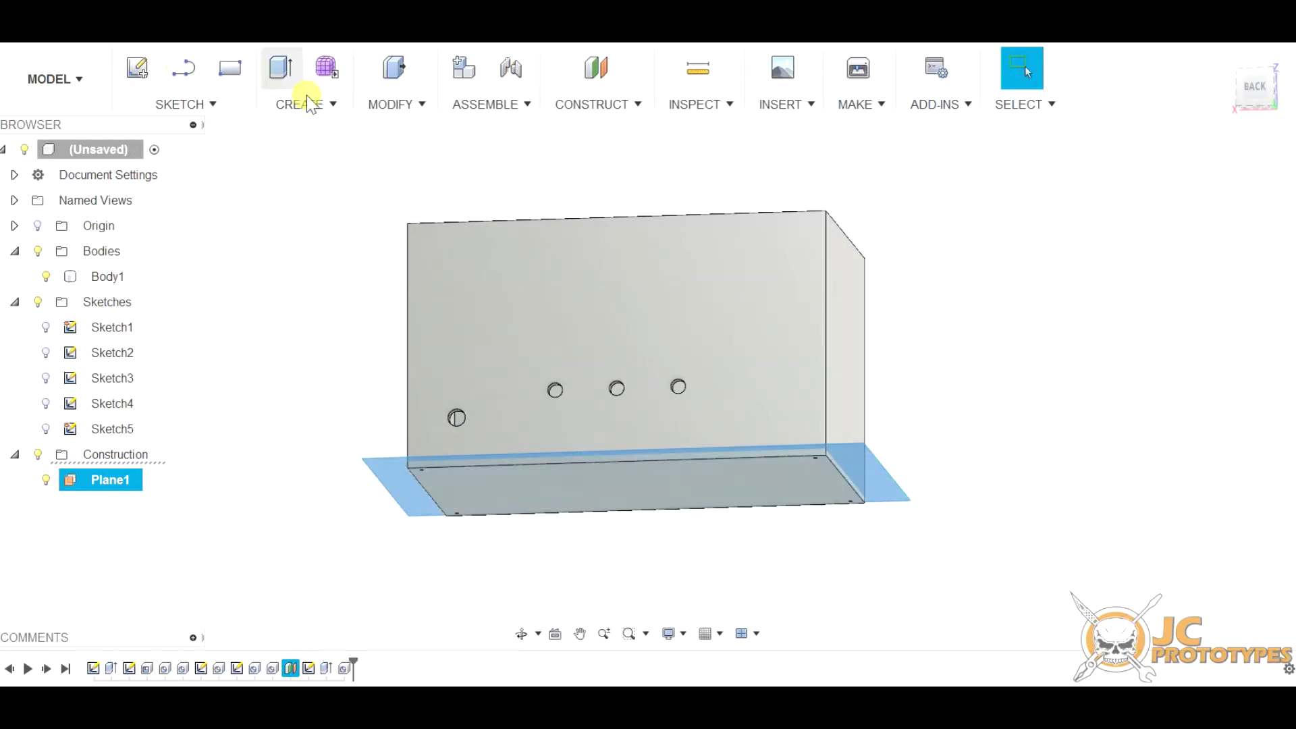
pyautogui.click(398, 105)
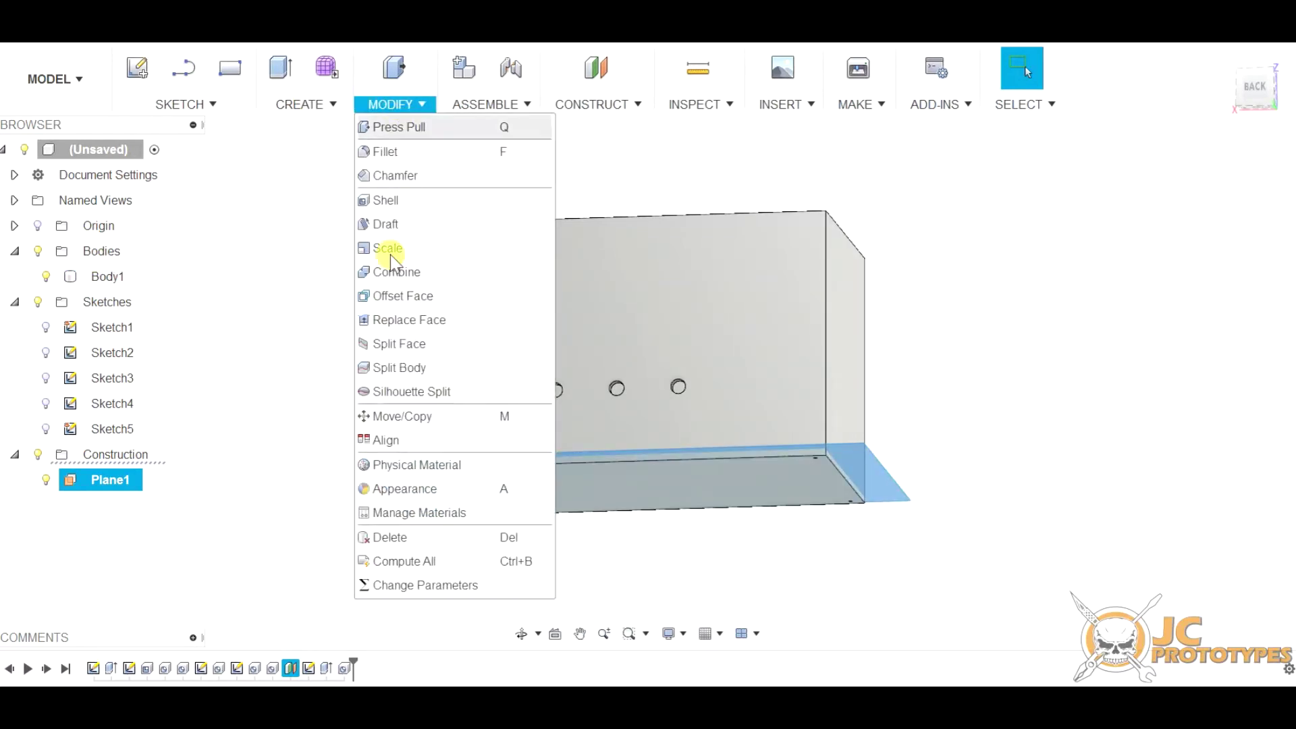
# Split Body1 along Plane1 into a separate lid body, then hide Plane1 and Body2.
pyautogui.click(418, 368)
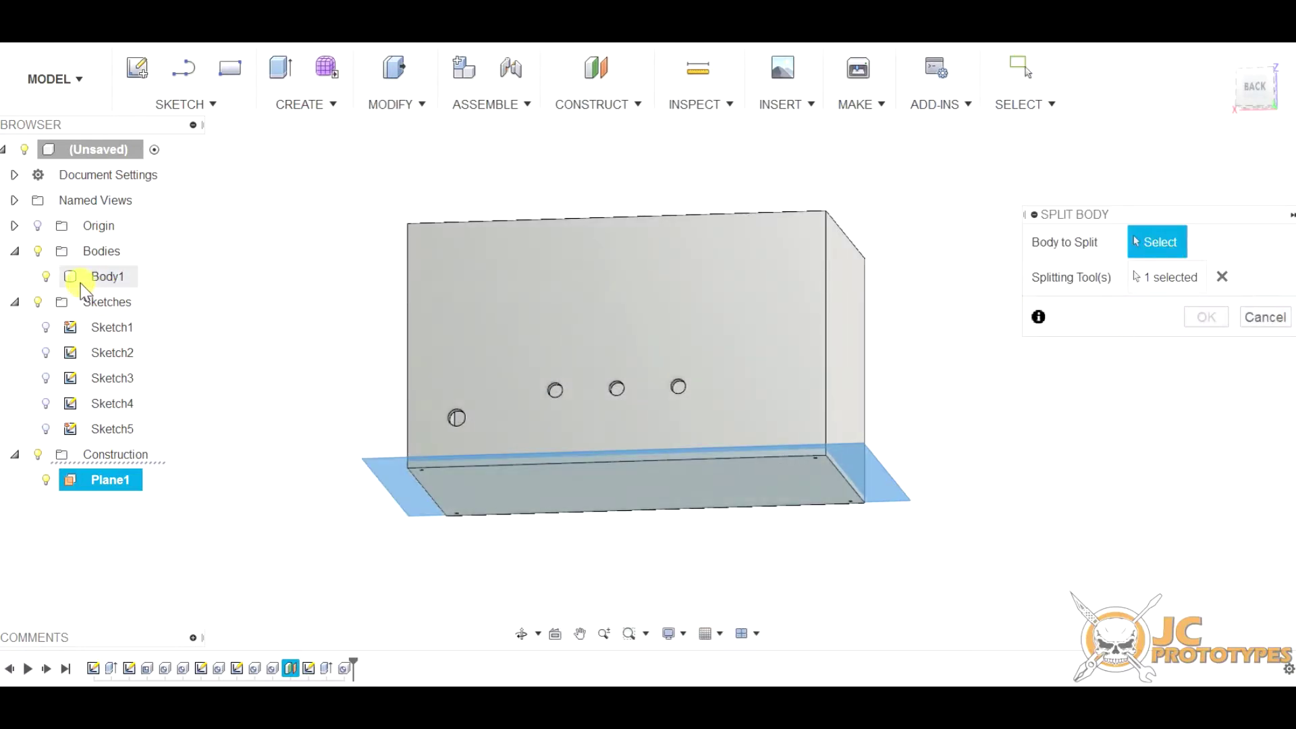
pyautogui.click(108, 277)
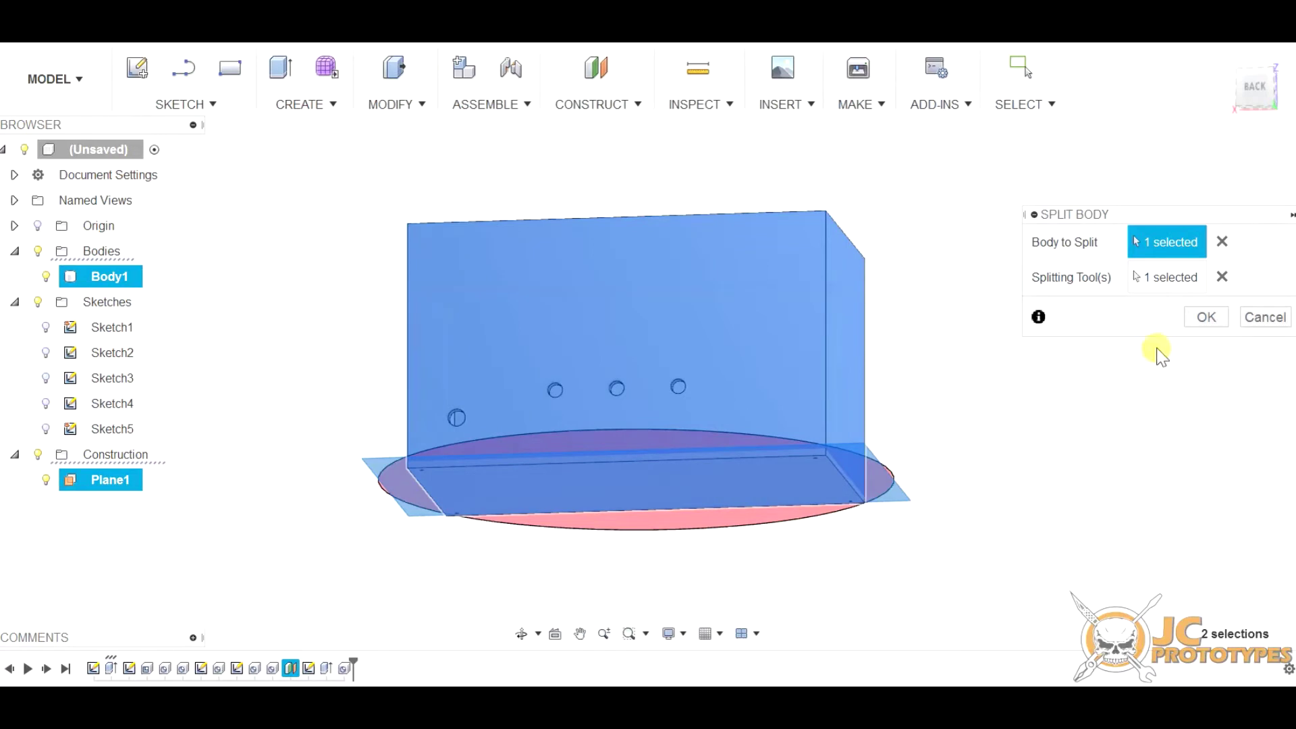
pyautogui.click(1215, 321)
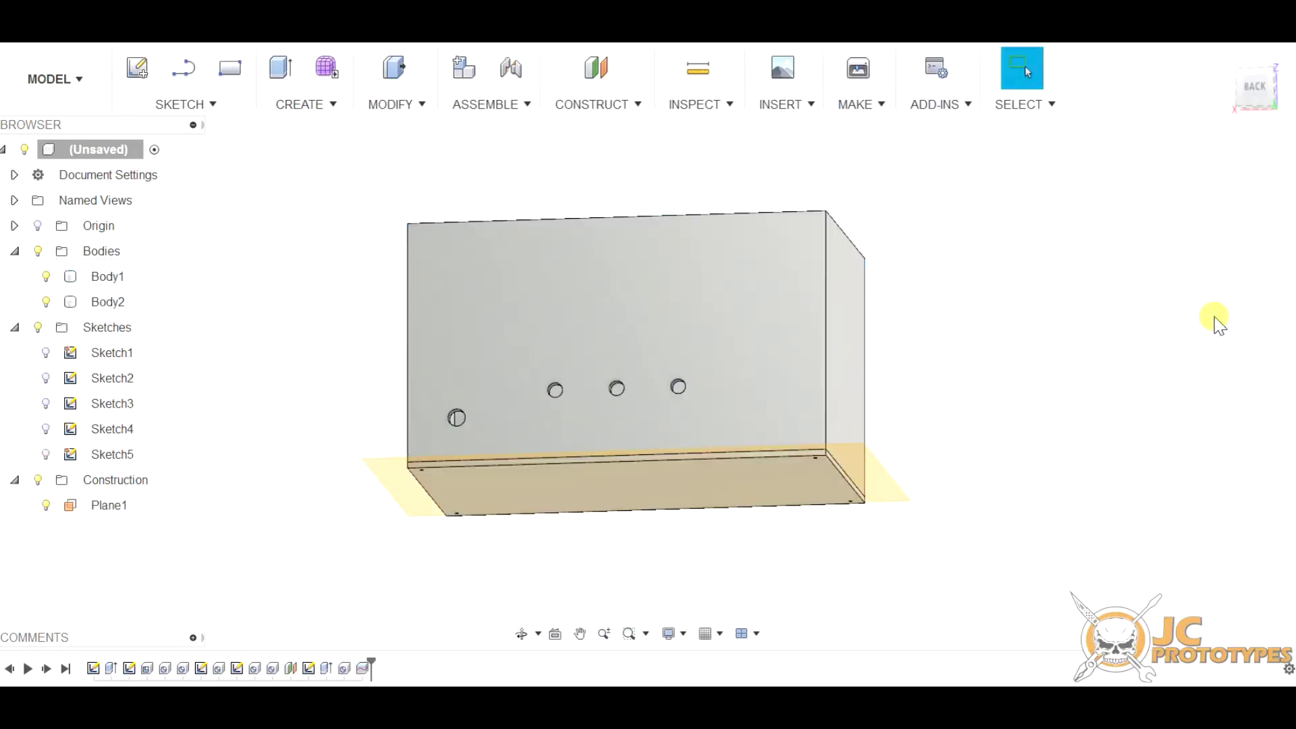
pyautogui.click(48, 503)
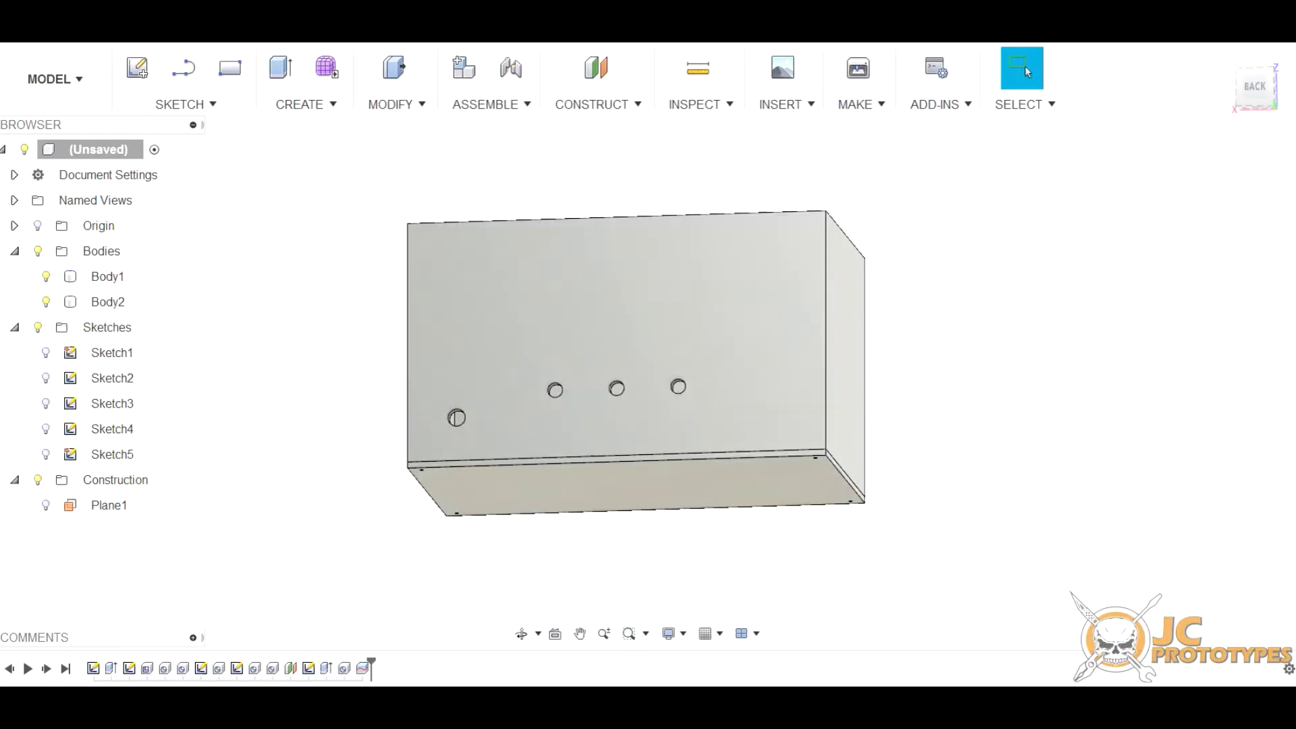
pyautogui.click(46, 302)
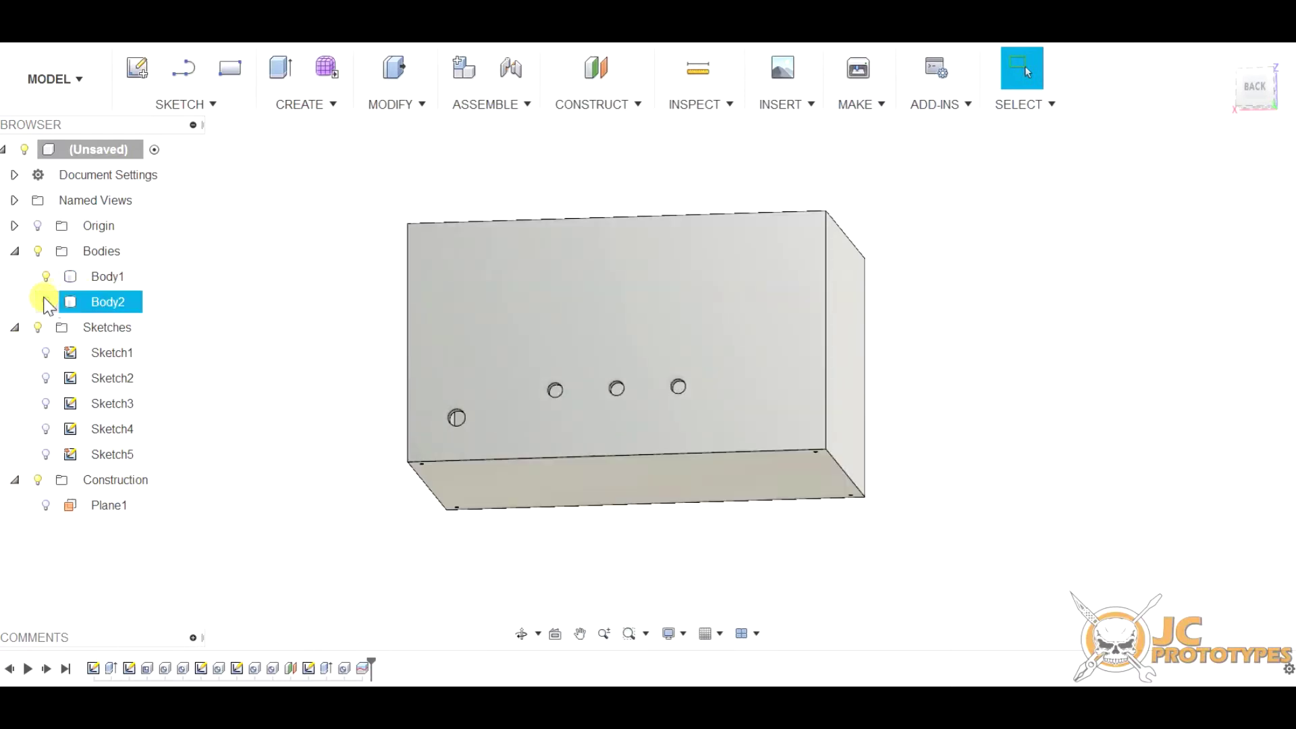
pyautogui.click(46, 302)
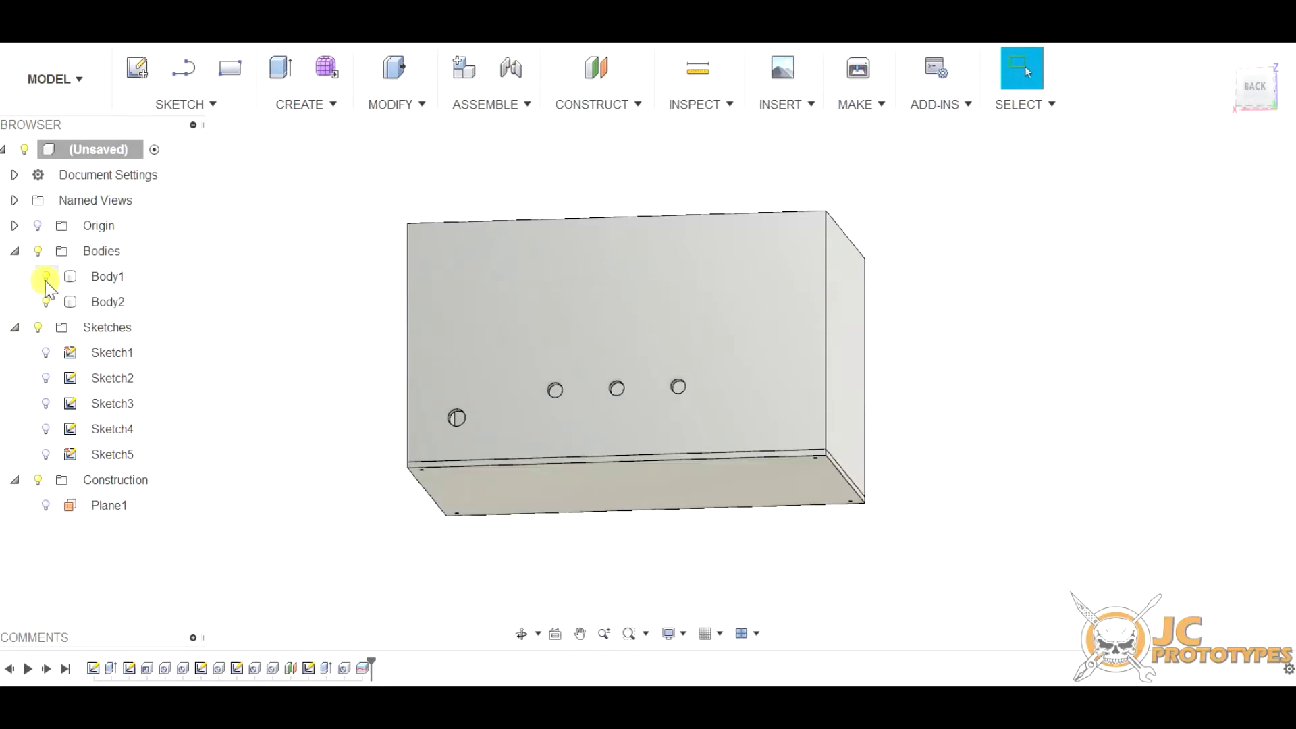
pyautogui.click(46, 276)
pyautogui.keyDown('shift'); pyautogui.moveTo(578, 486); pyautogui.dragTo(502, 499, button='middle'); pyautogui.keyUp('shift')
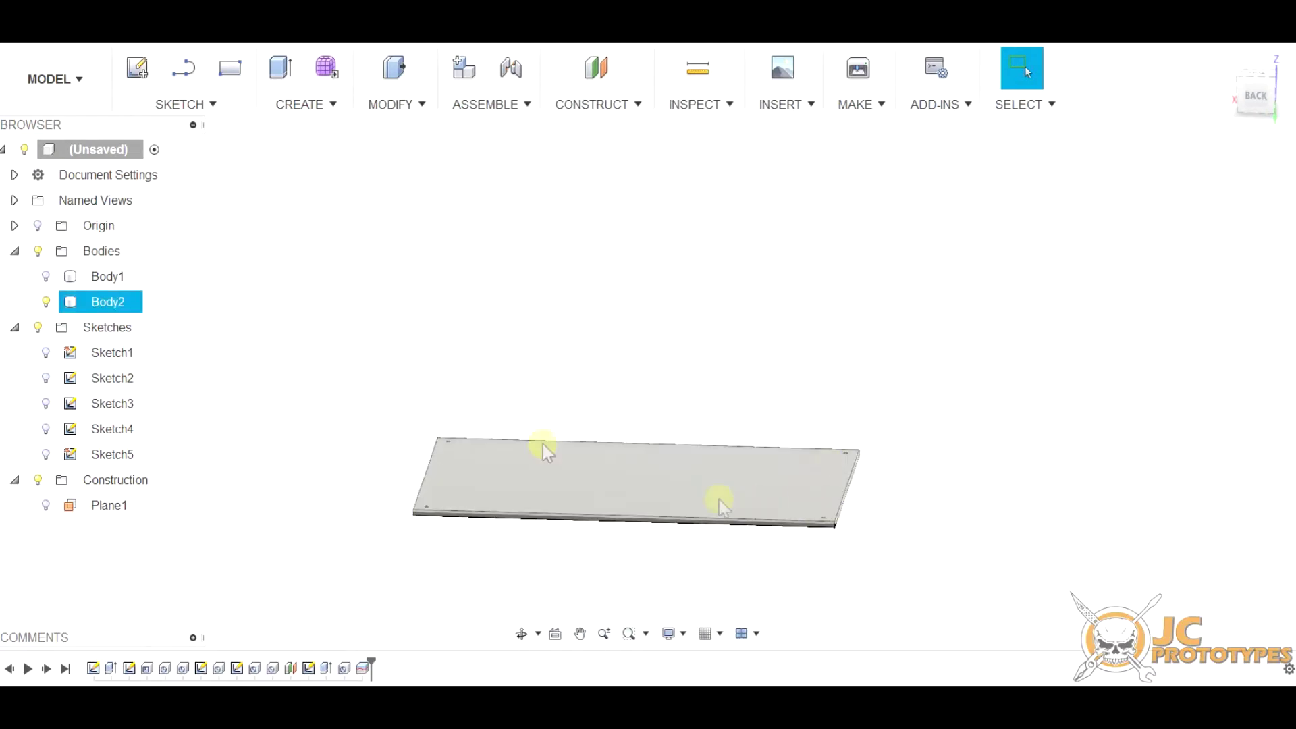
pyautogui.click(45, 277)
pyautogui.click(46, 302)
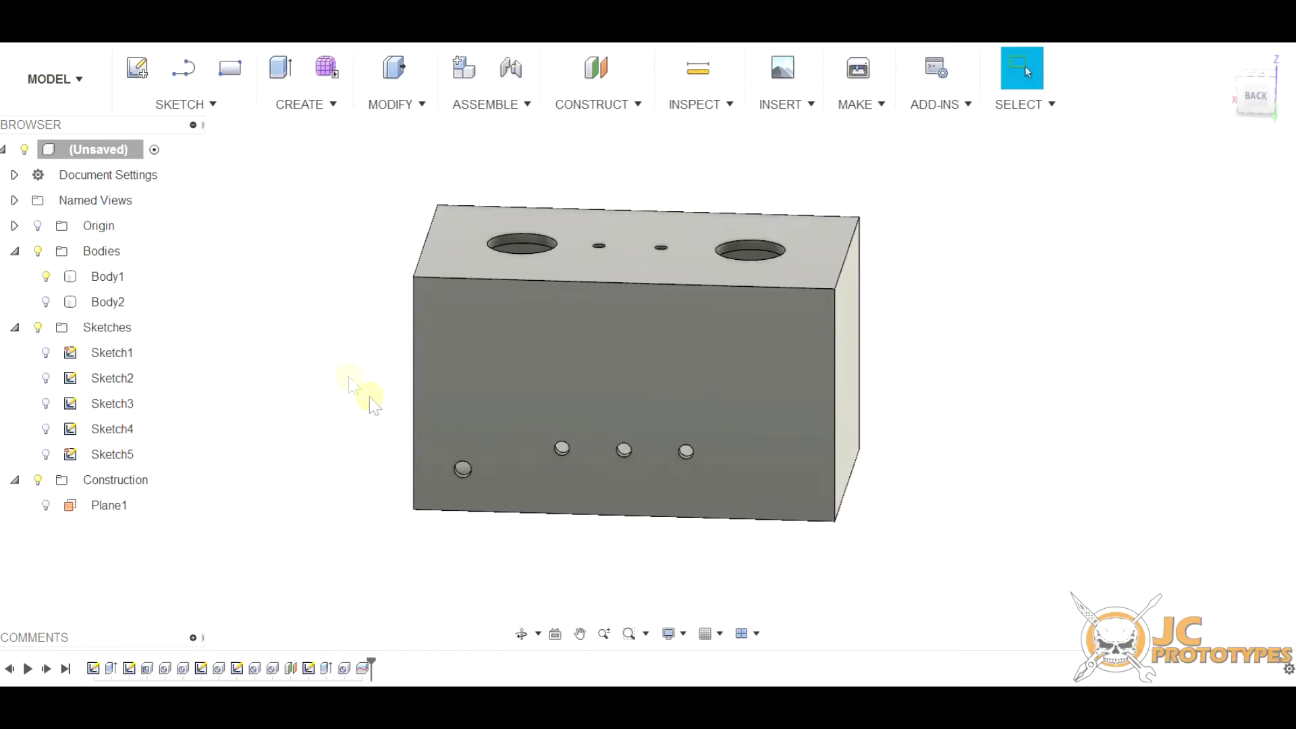
pyautogui.moveTo(390, 470); pyautogui.dragTo(464, 391, button='middle')
pyautogui.moveTo(463, 391); pyautogui.dragTo(473, 473)
pyautogui.press('Escape')
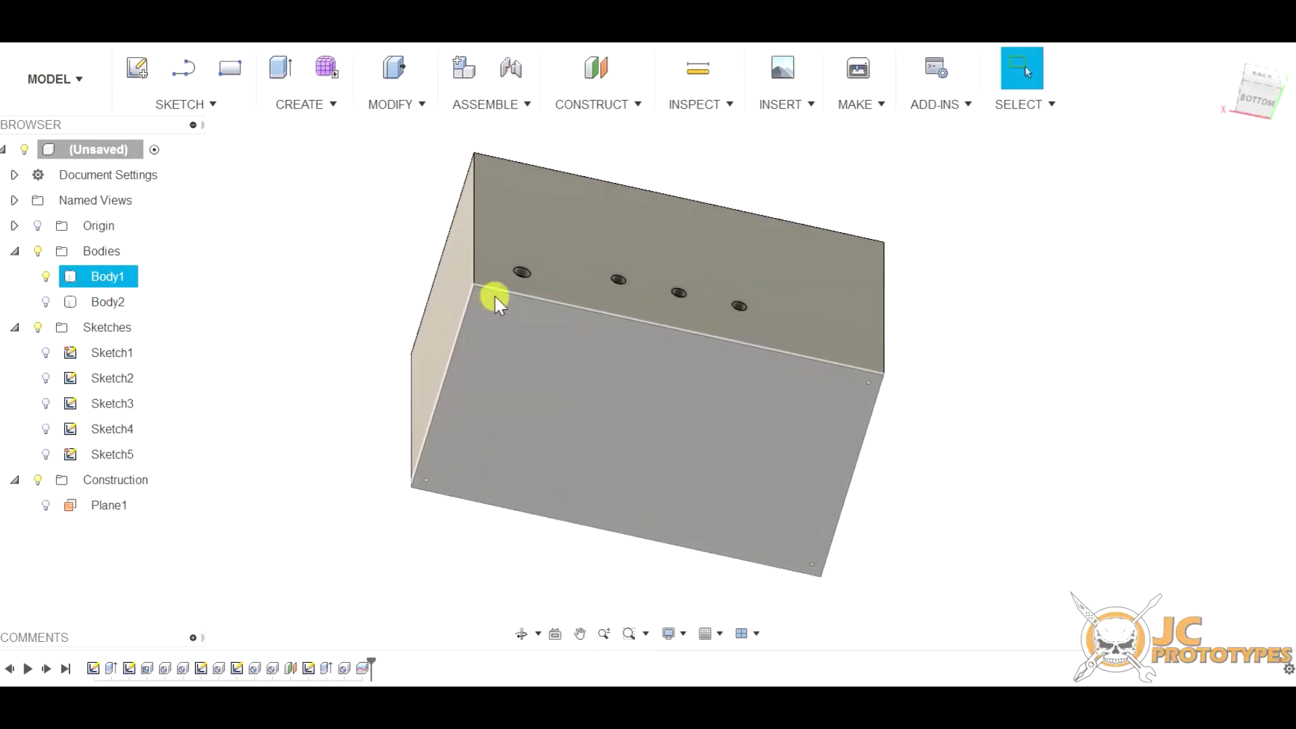
pyautogui.click(46, 302)
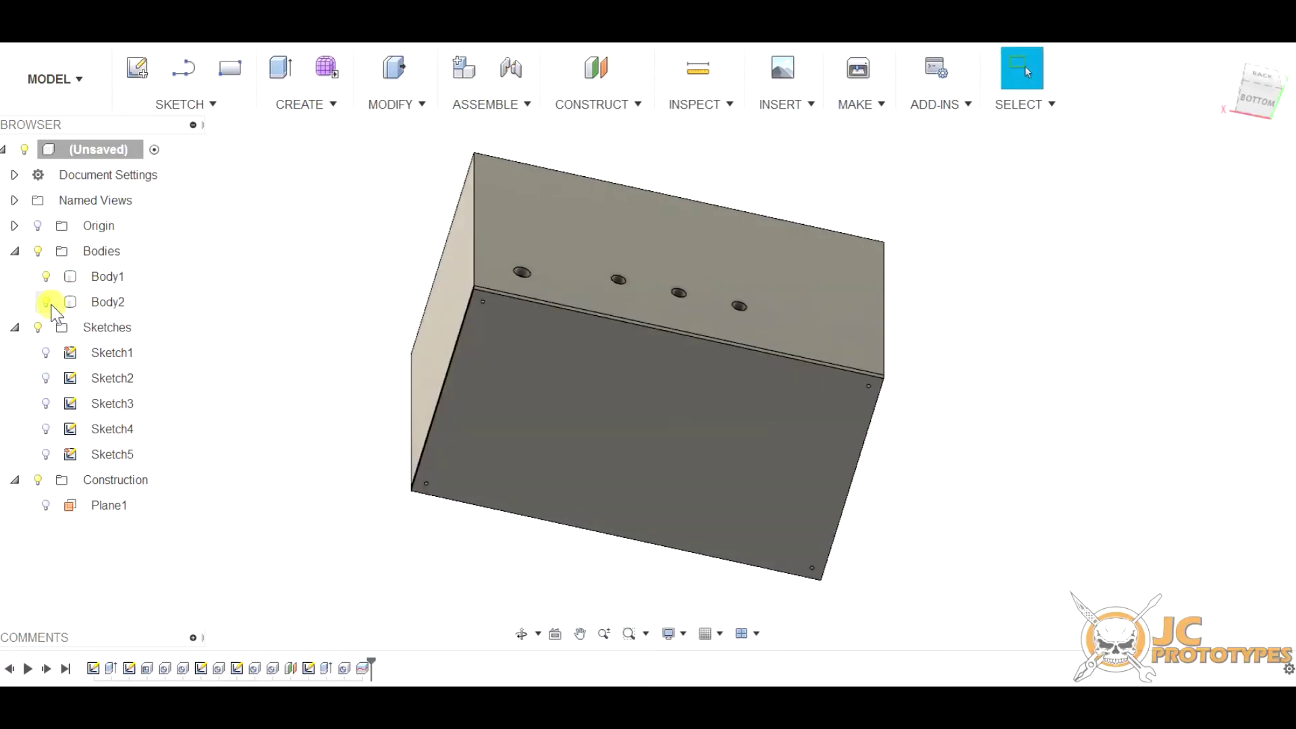
pyautogui.click(592, 320)
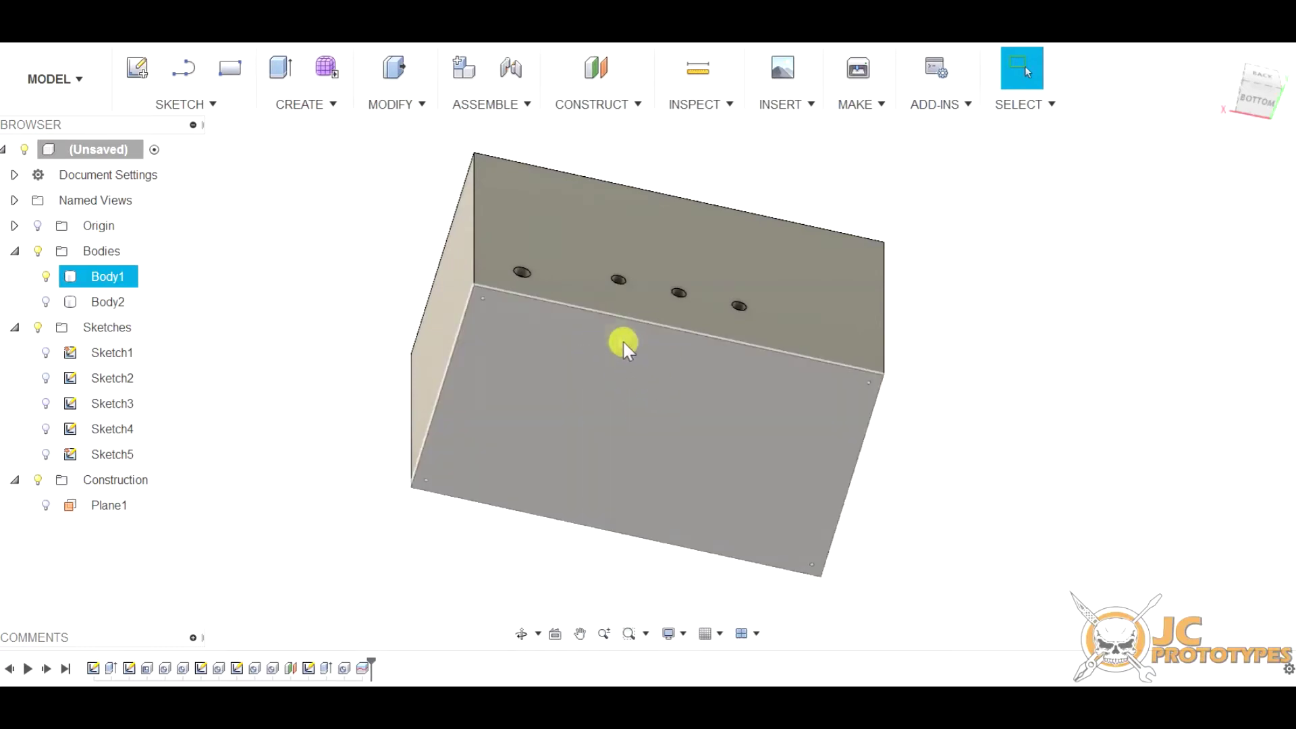
pyautogui.click(429, 271)
pyautogui.click(714, 241)
pyautogui.click(699, 395)
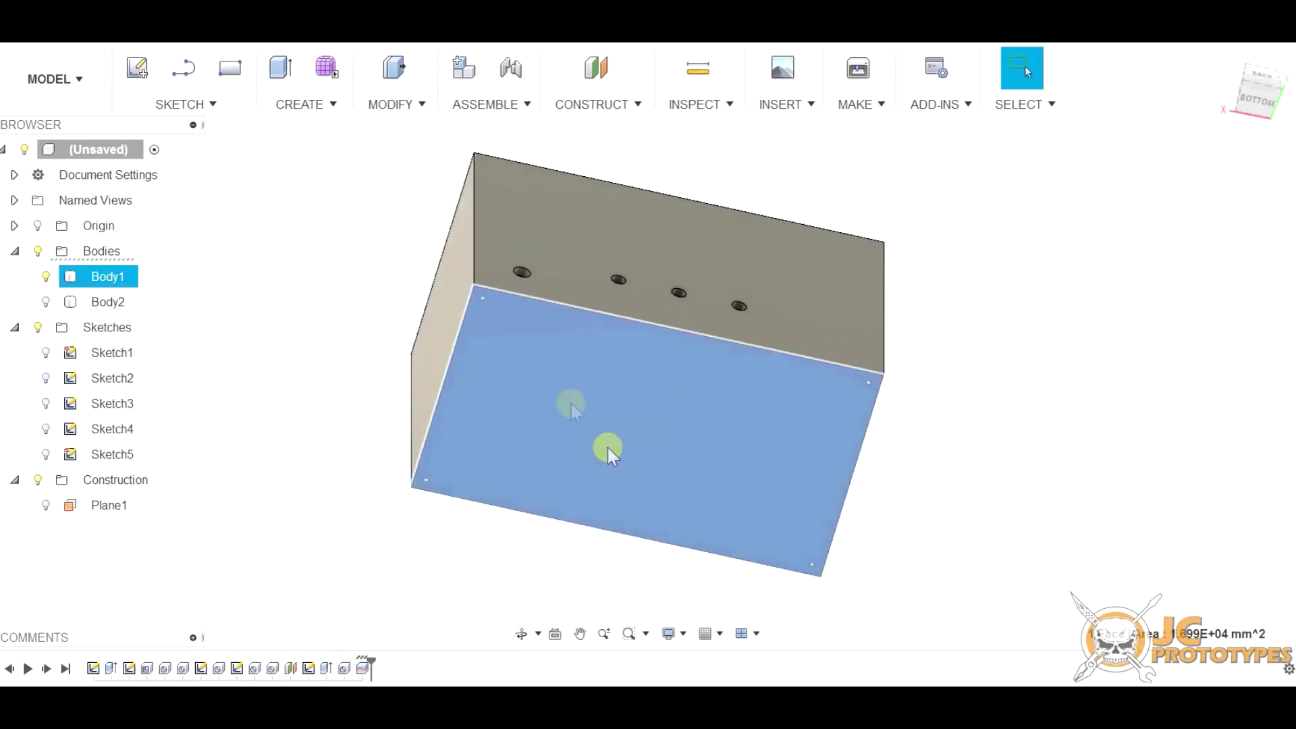
# Extrude the selected bottom face -5 mm as a Cut into Body1.
pyautogui.click(333, 105)
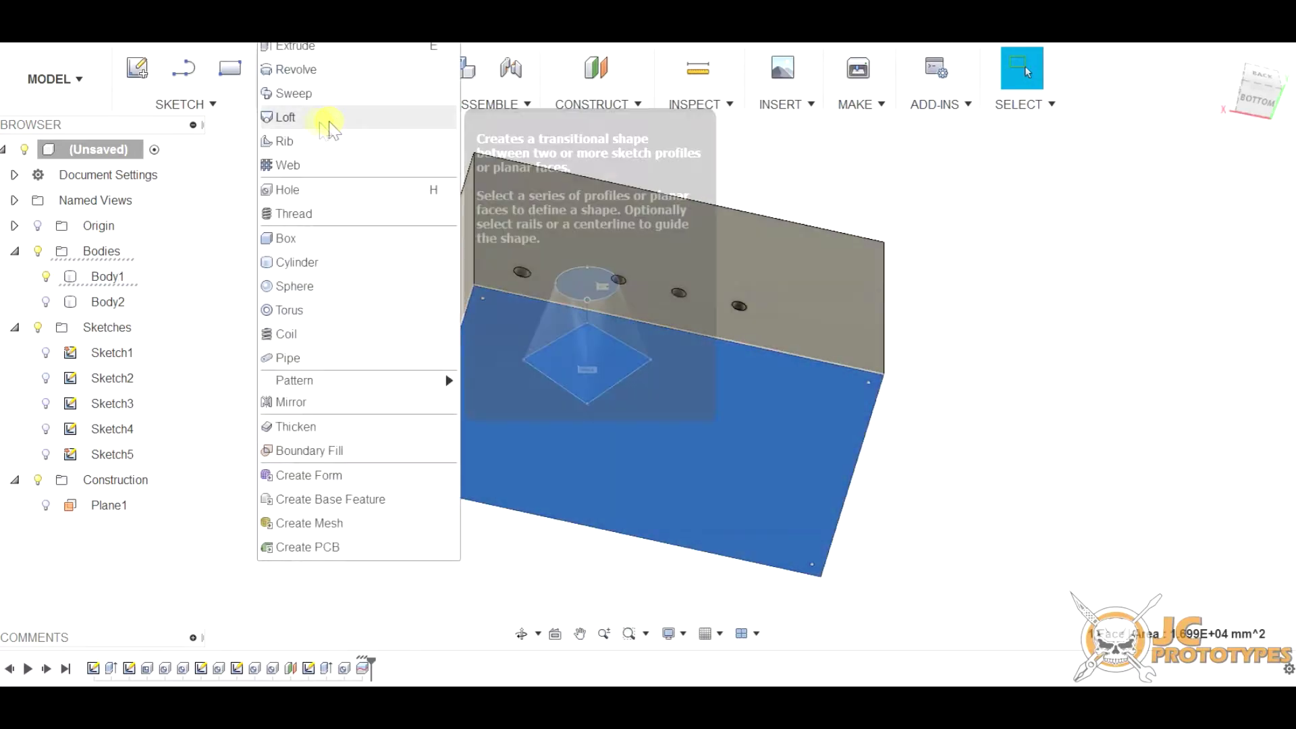
pyautogui.click(297, 46)
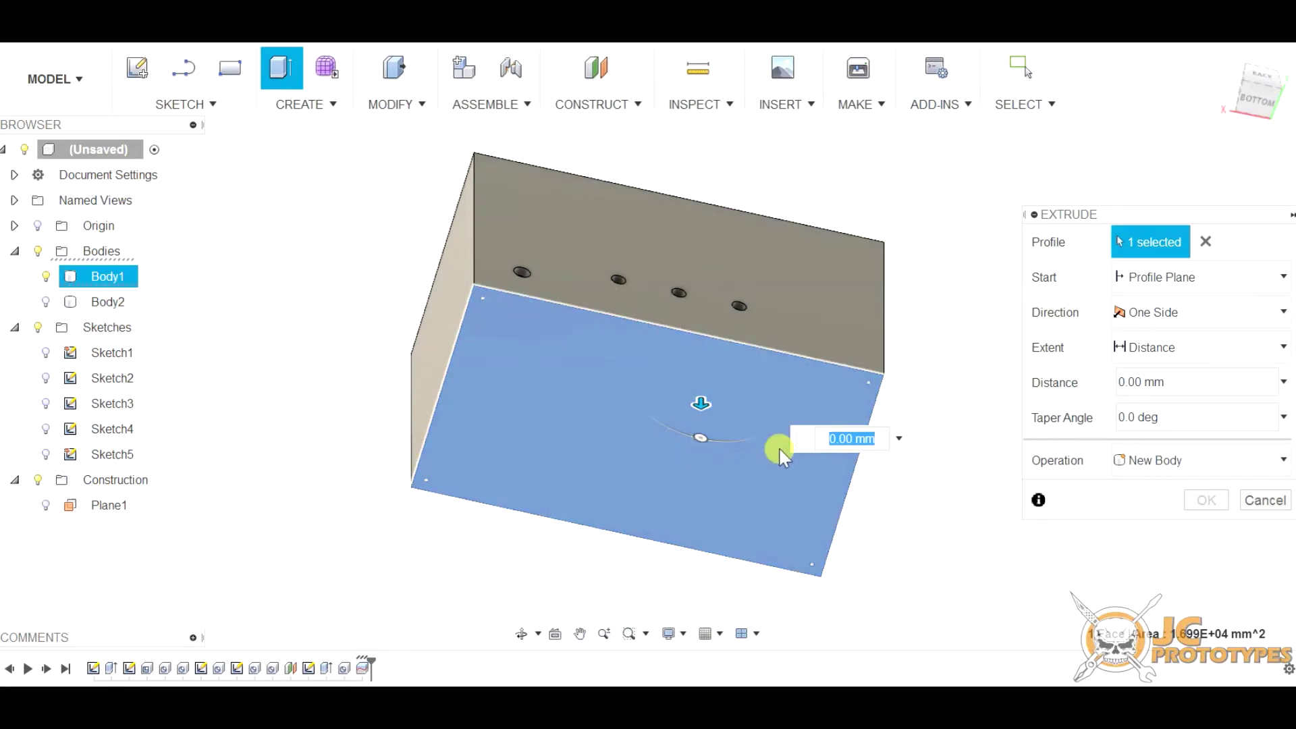
pyautogui.moveTo(702, 422); pyautogui.dragTo(703, 387)
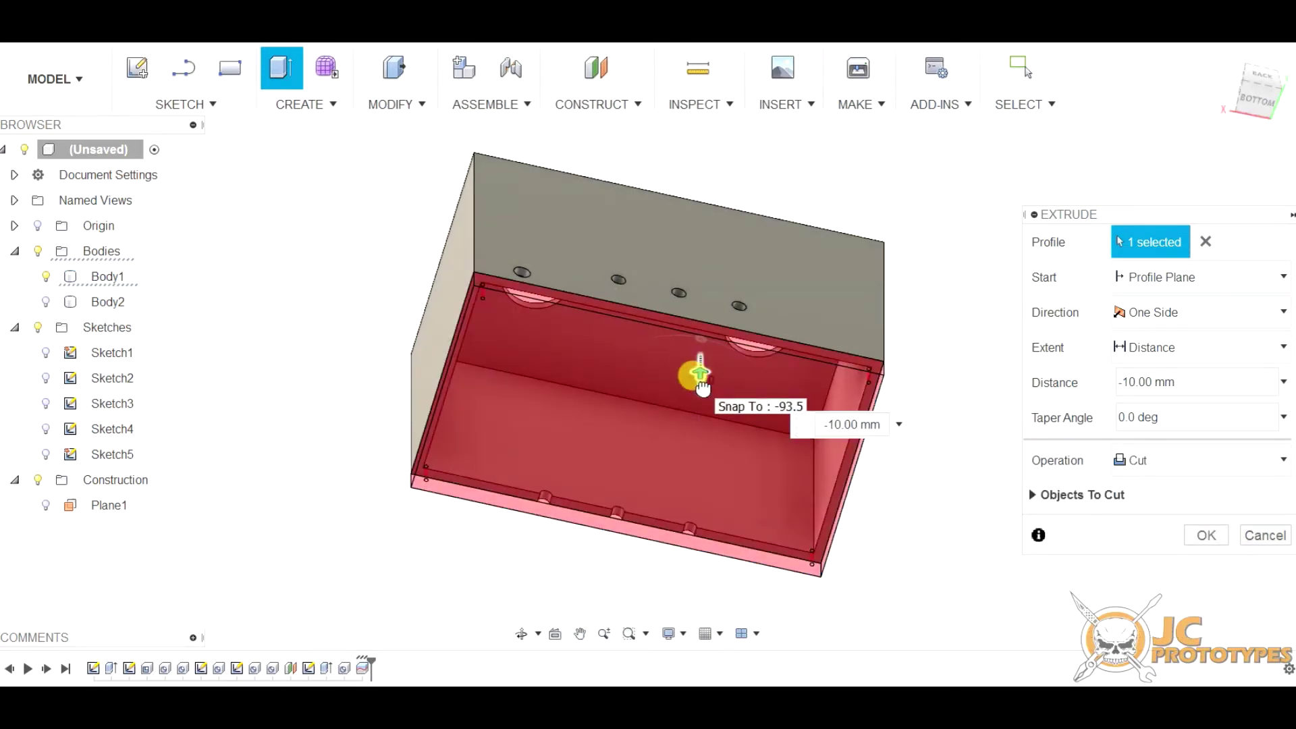
pyautogui.moveTo(702, 386)
pyautogui.mouseDown()
pyautogui.moveTo(697, 405)
pyautogui.moveTo(701, 385)
pyautogui.mouseUp()
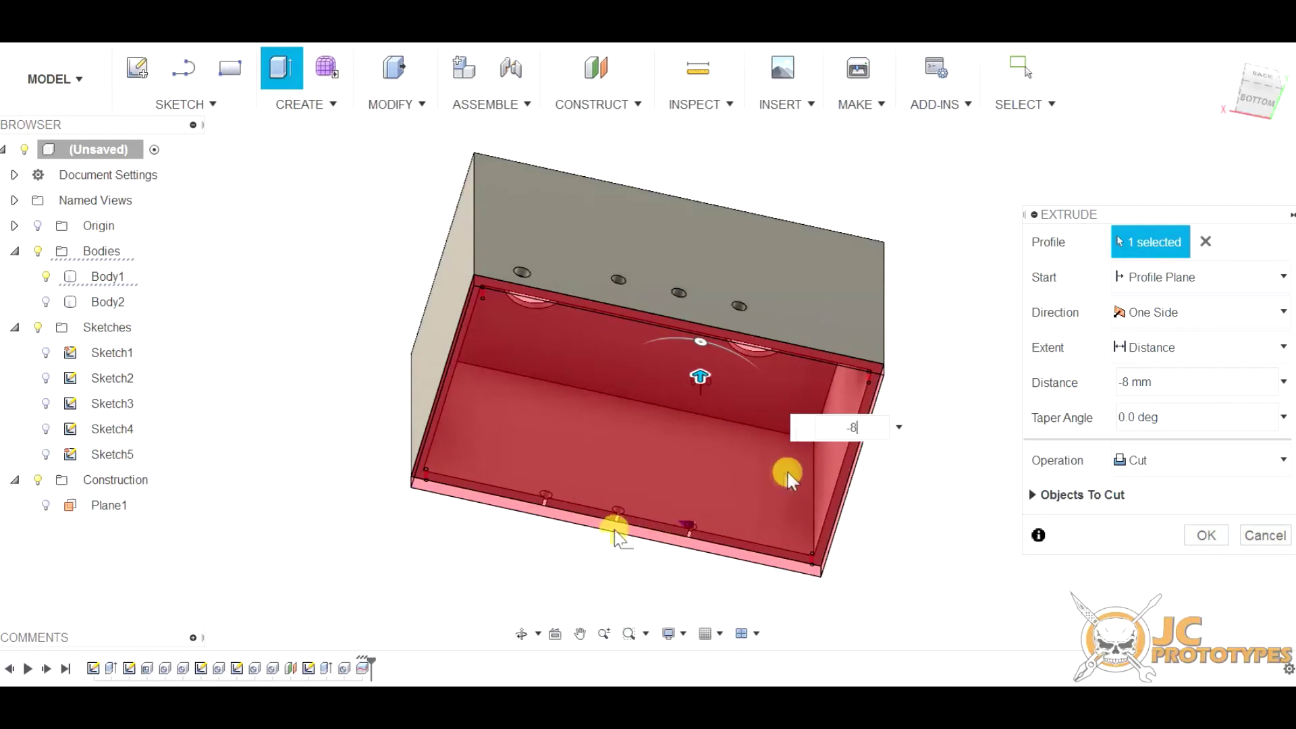
pyautogui.write('-5')
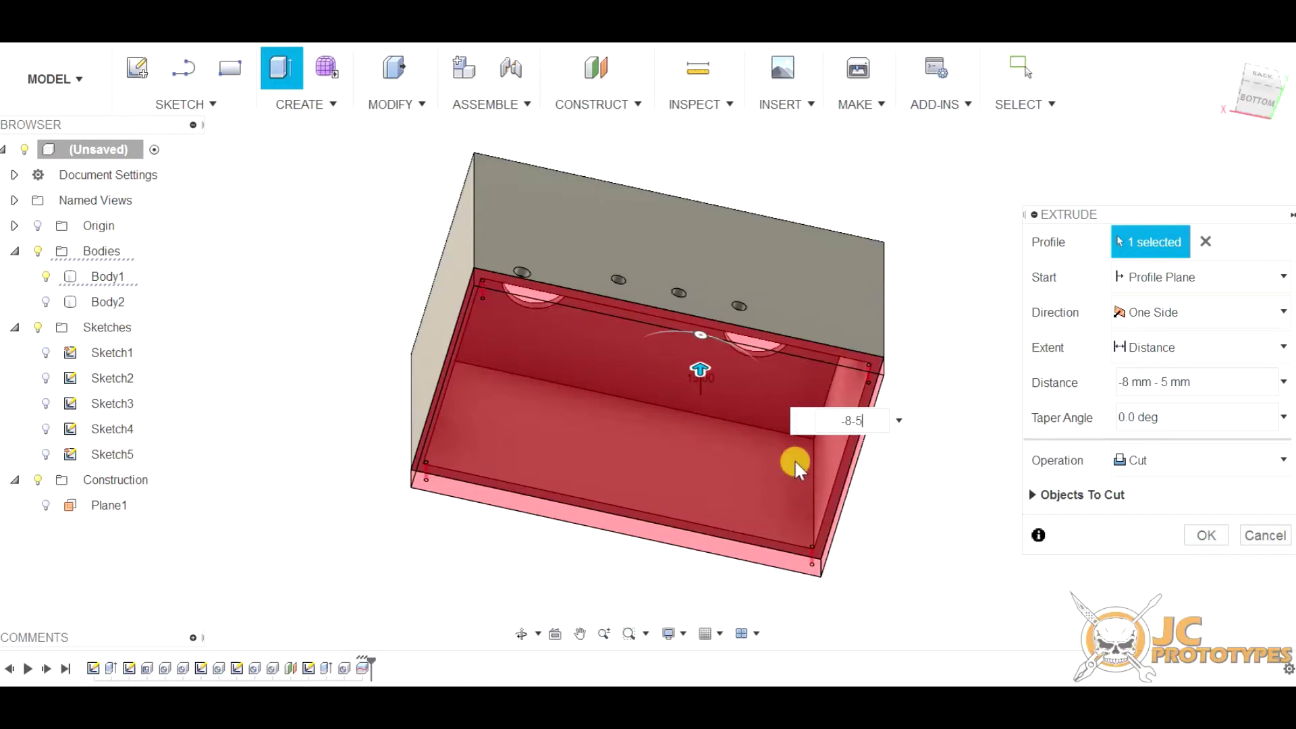
pyautogui.press('BackSpace')
pyautogui.press('BackSpace')
pyautogui.write('5')
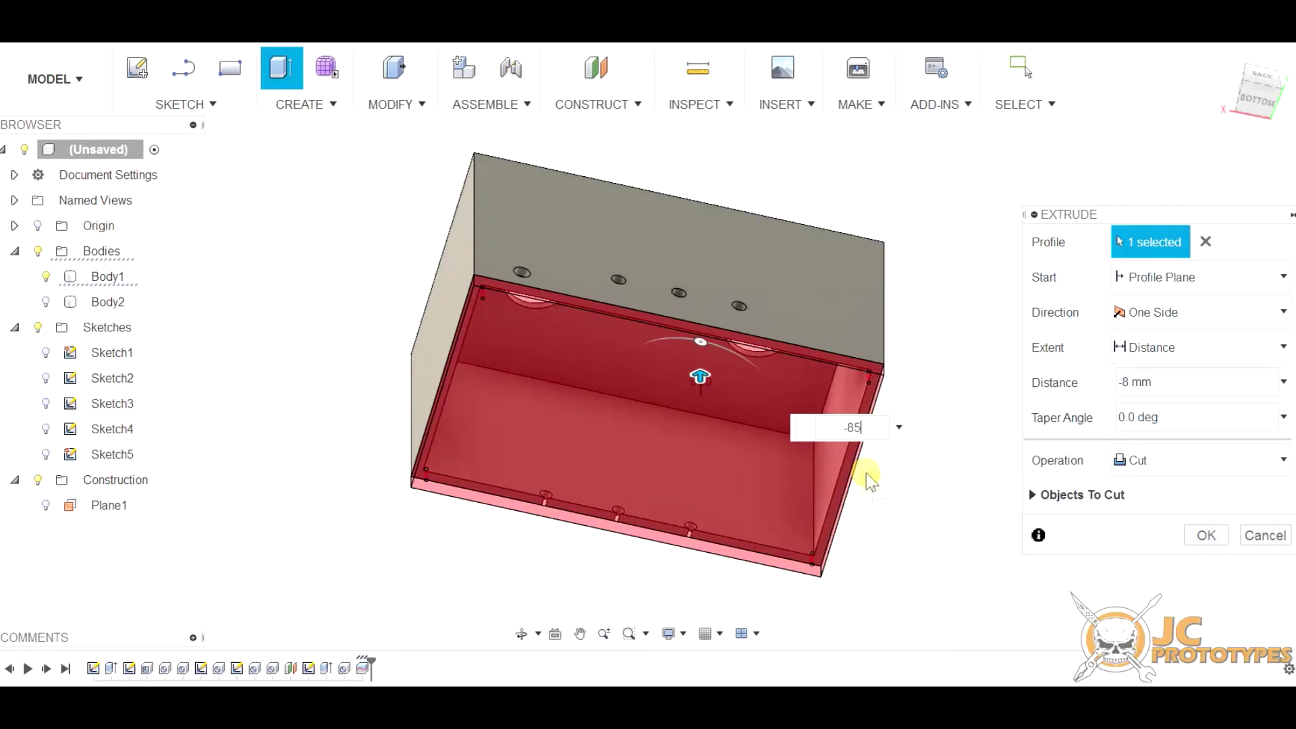
pyautogui.write('-5')
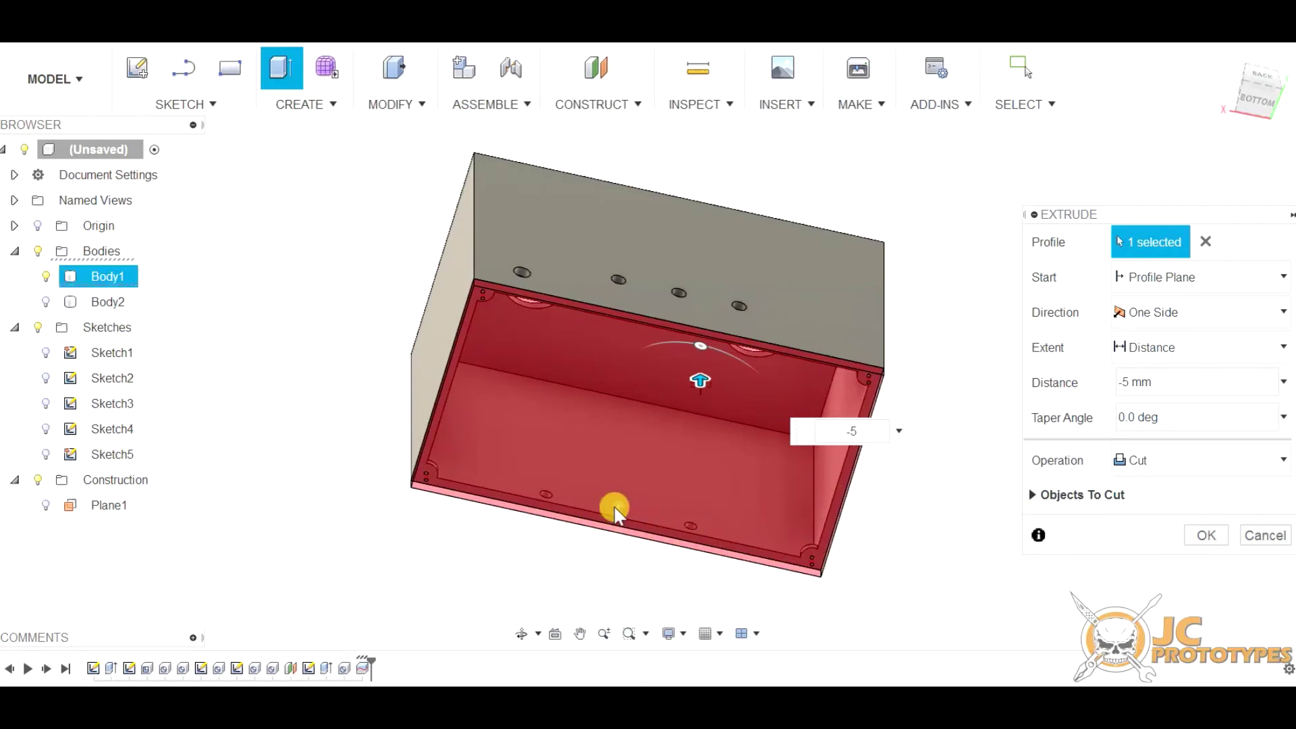
pyautogui.click(1202, 534)
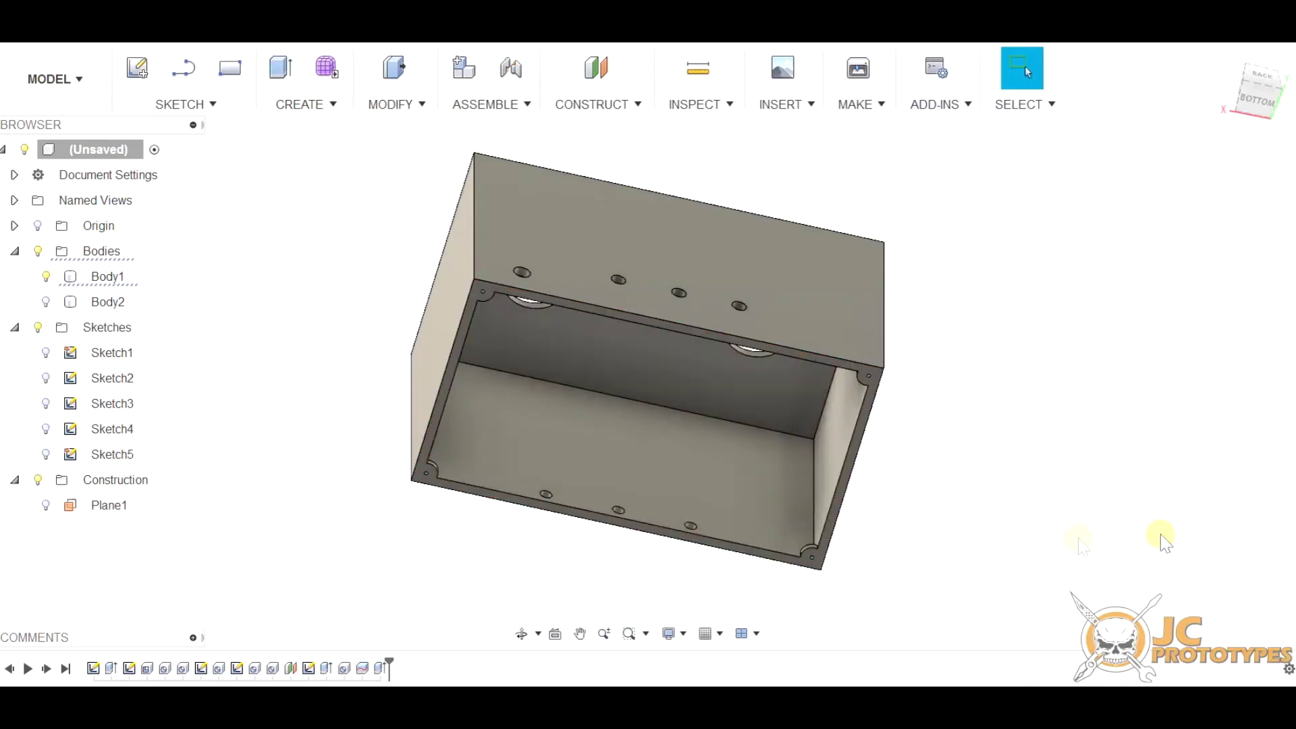
pyautogui.keyDown('shift'); pyautogui.moveTo(1010, 275); pyautogui.dragTo(729, 419, button='middle'); pyautogui.keyUp('shift')
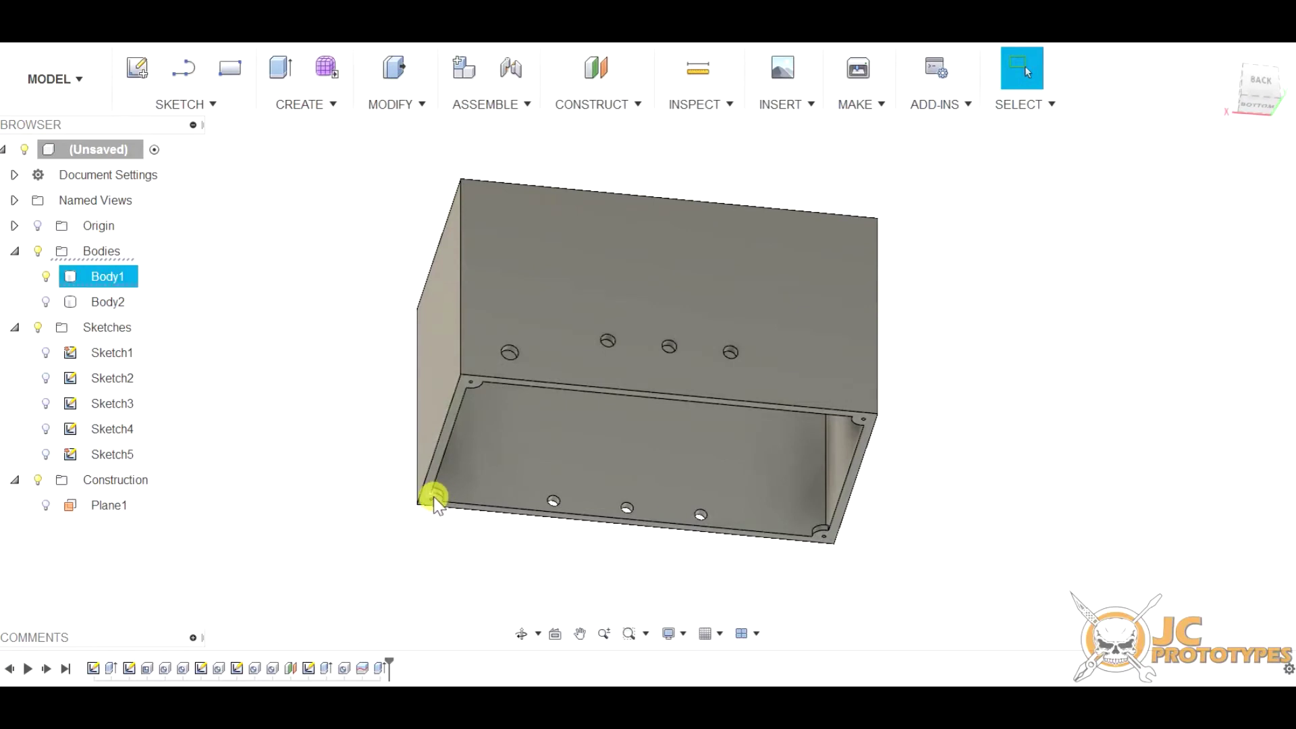
pyautogui.click(290, 496)
pyautogui.click(44, 301)
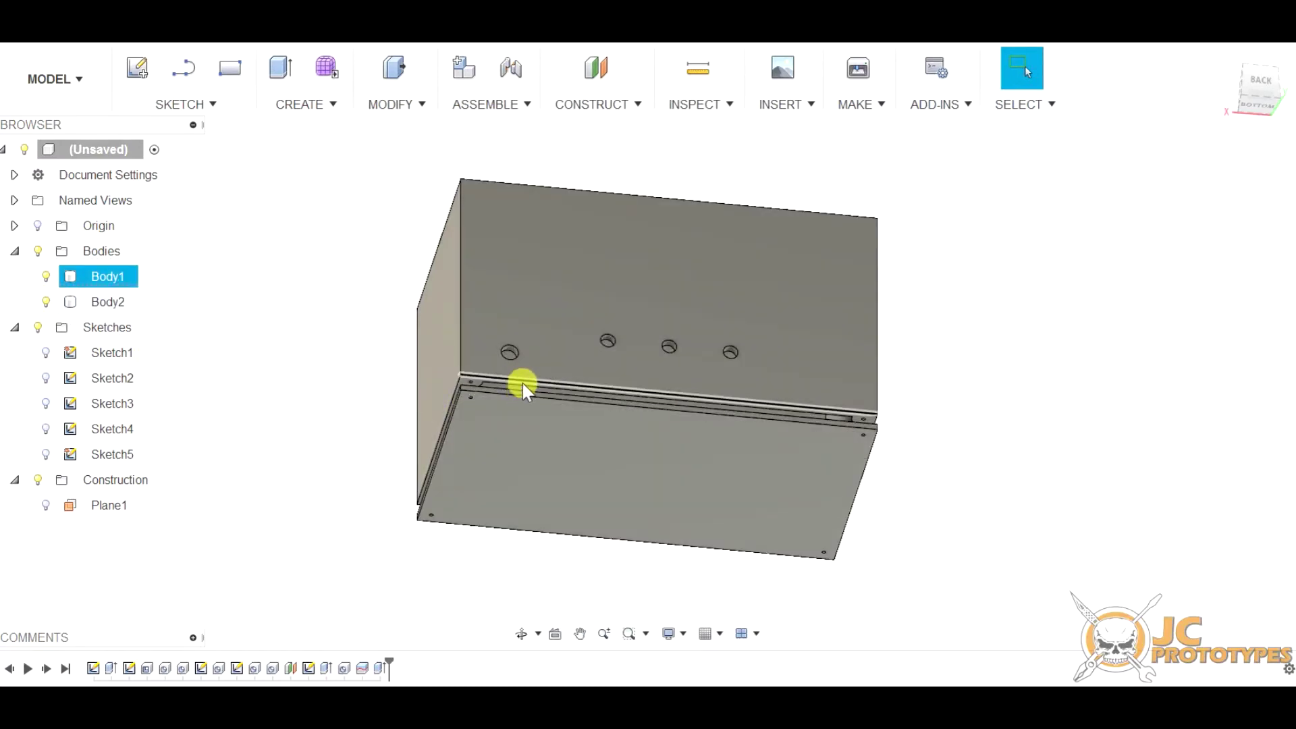
pyautogui.keyDown('shift'); pyautogui.moveTo(852, 351); pyautogui.dragTo(849, 397, button='middle'); pyautogui.keyUp('shift')
pyautogui.moveTo(865, 392); pyautogui.dragTo(871, 324)
pyautogui.press('Escape')
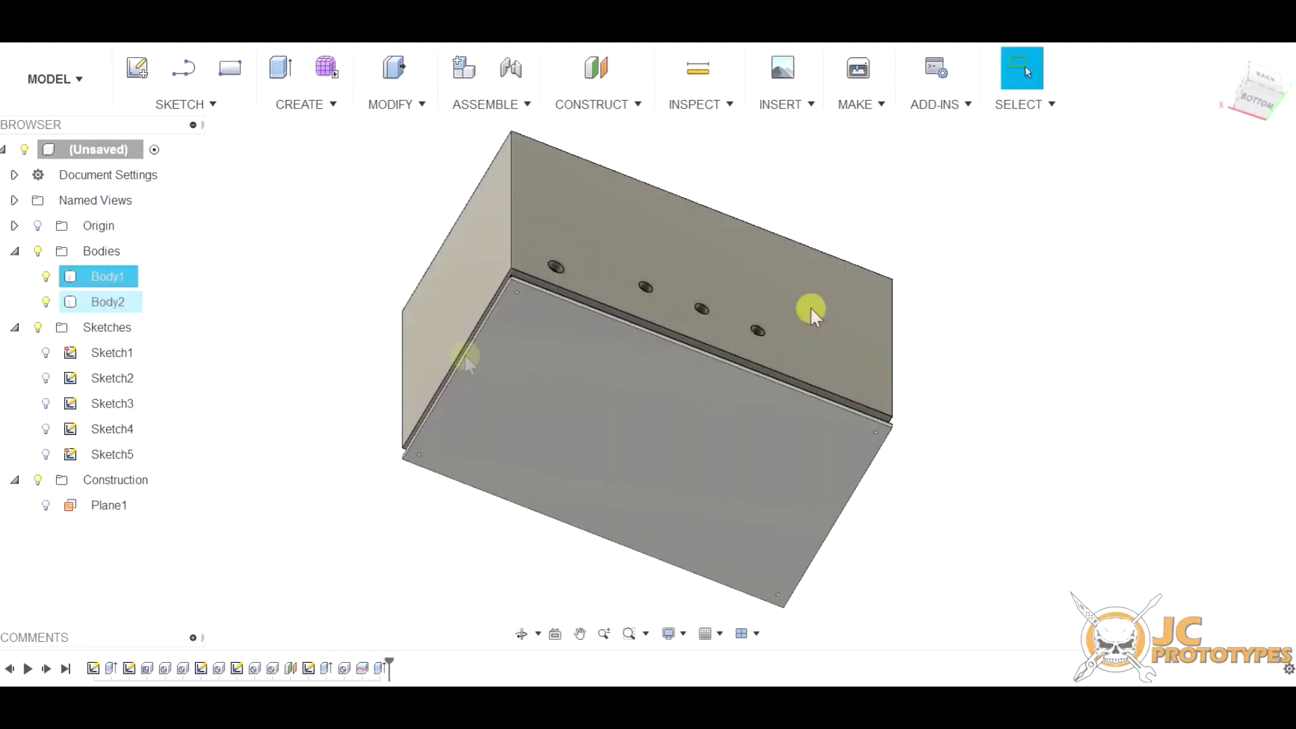
pyautogui.click(45, 302)
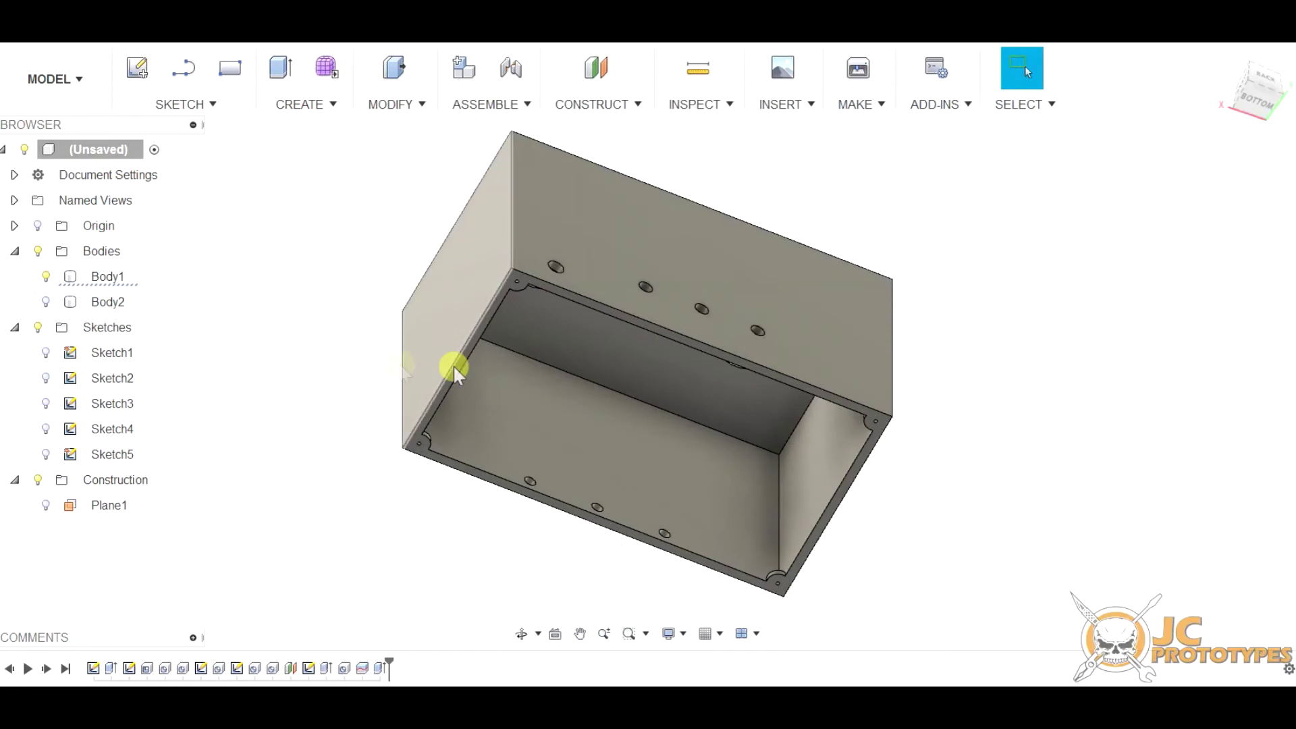
pyautogui.click(641, 327)
pyautogui.click(669, 603)
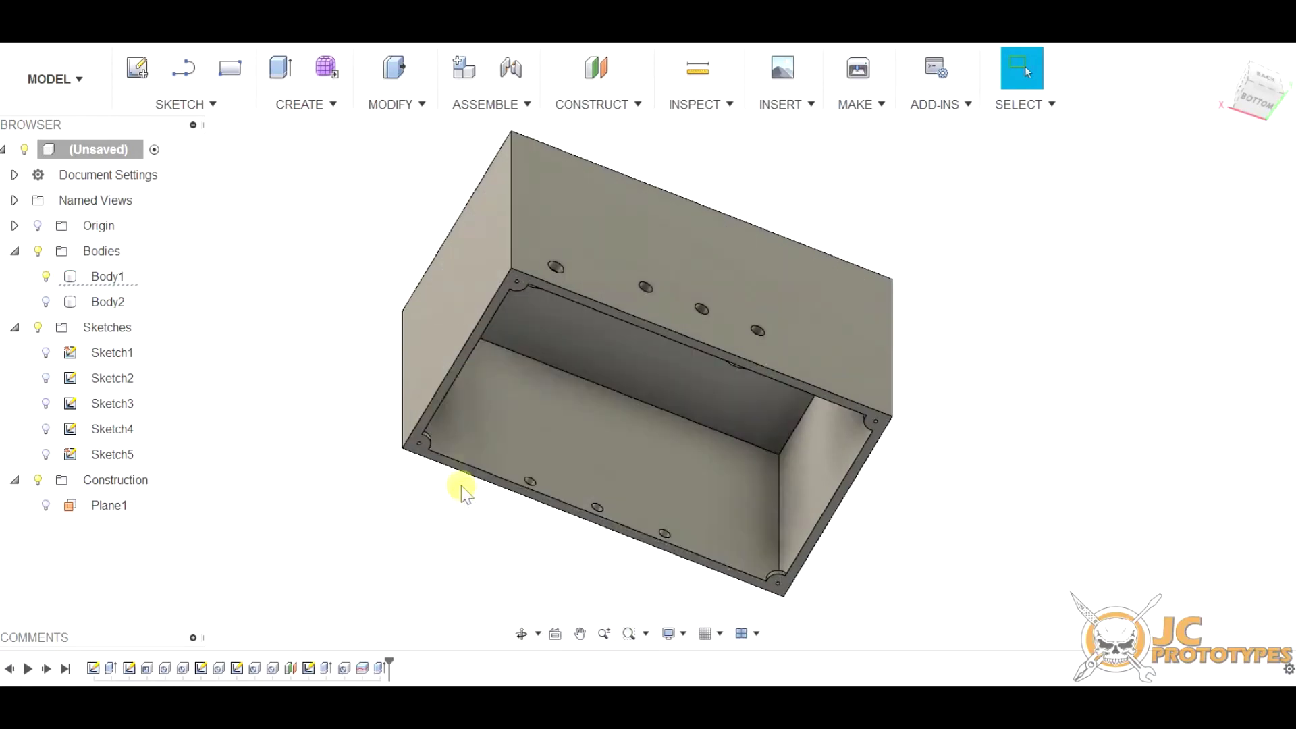
pyautogui.click(921, 655)
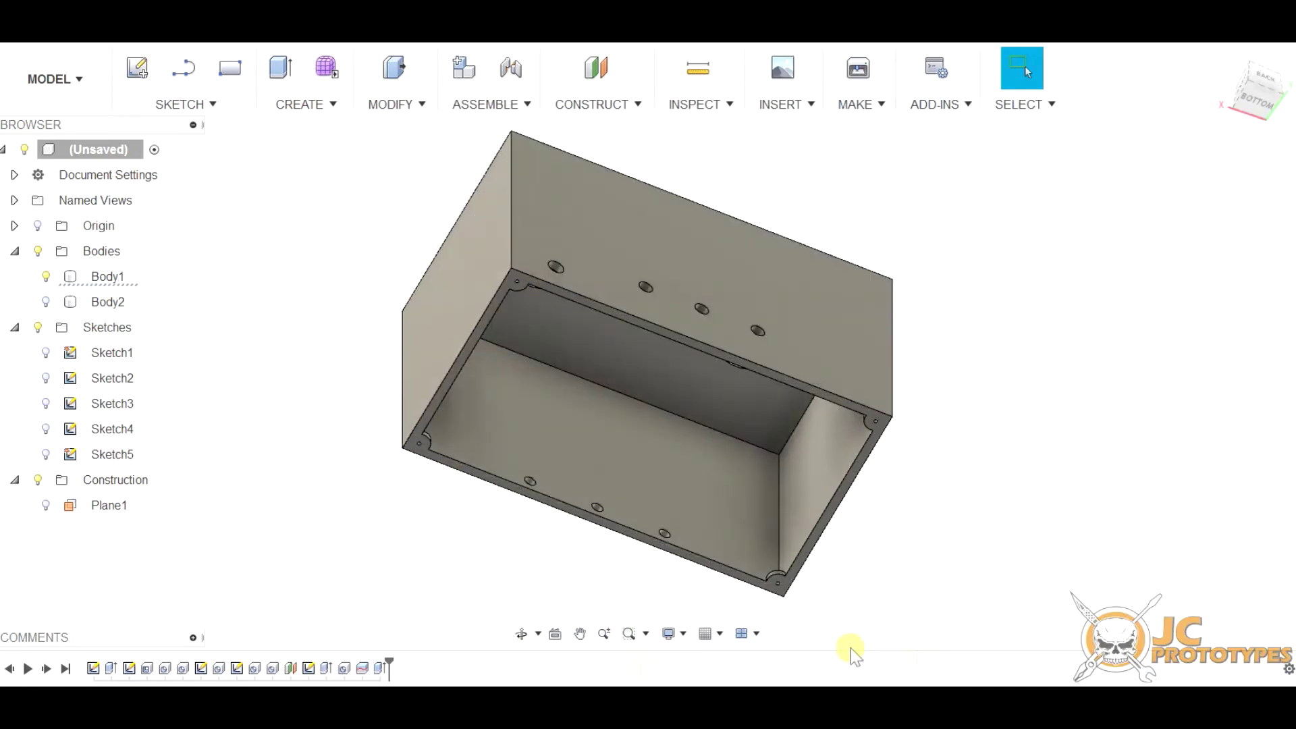
pyautogui.click(424, 440)
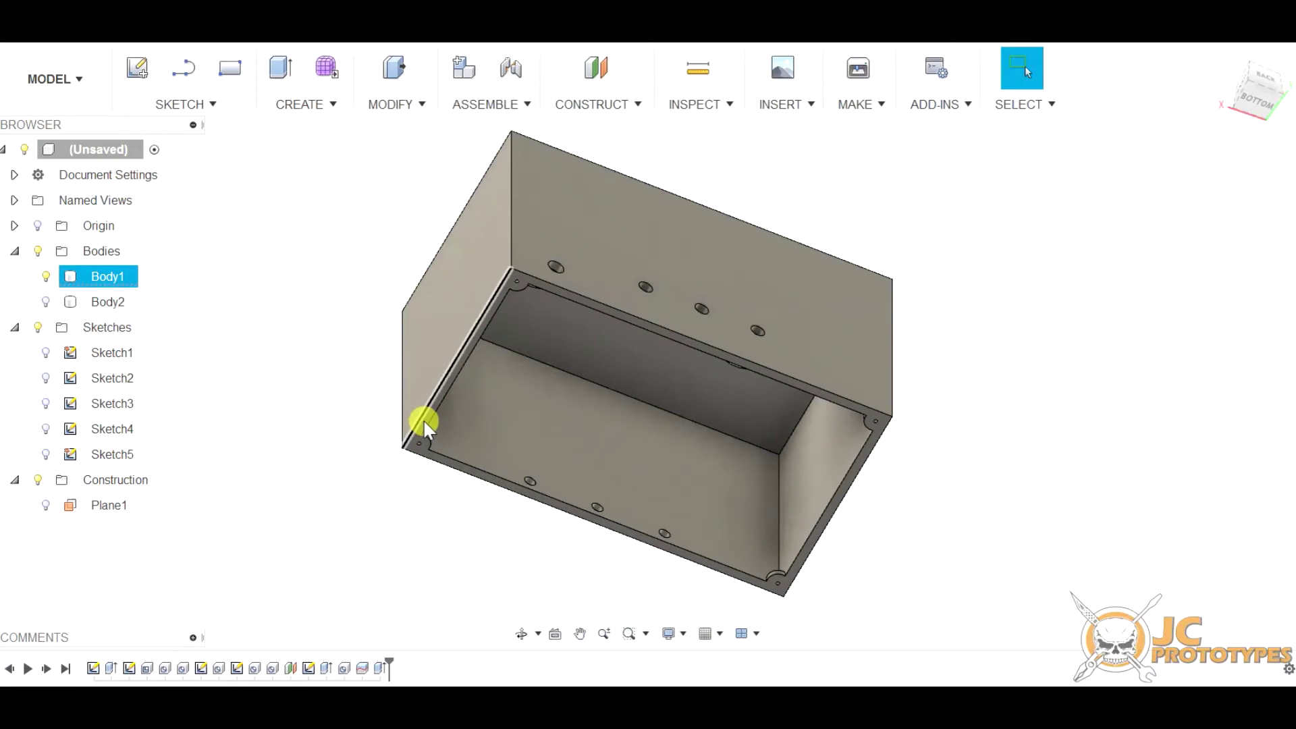
pyautogui.click(423, 420)
pyautogui.scroll(3, 462, 435)
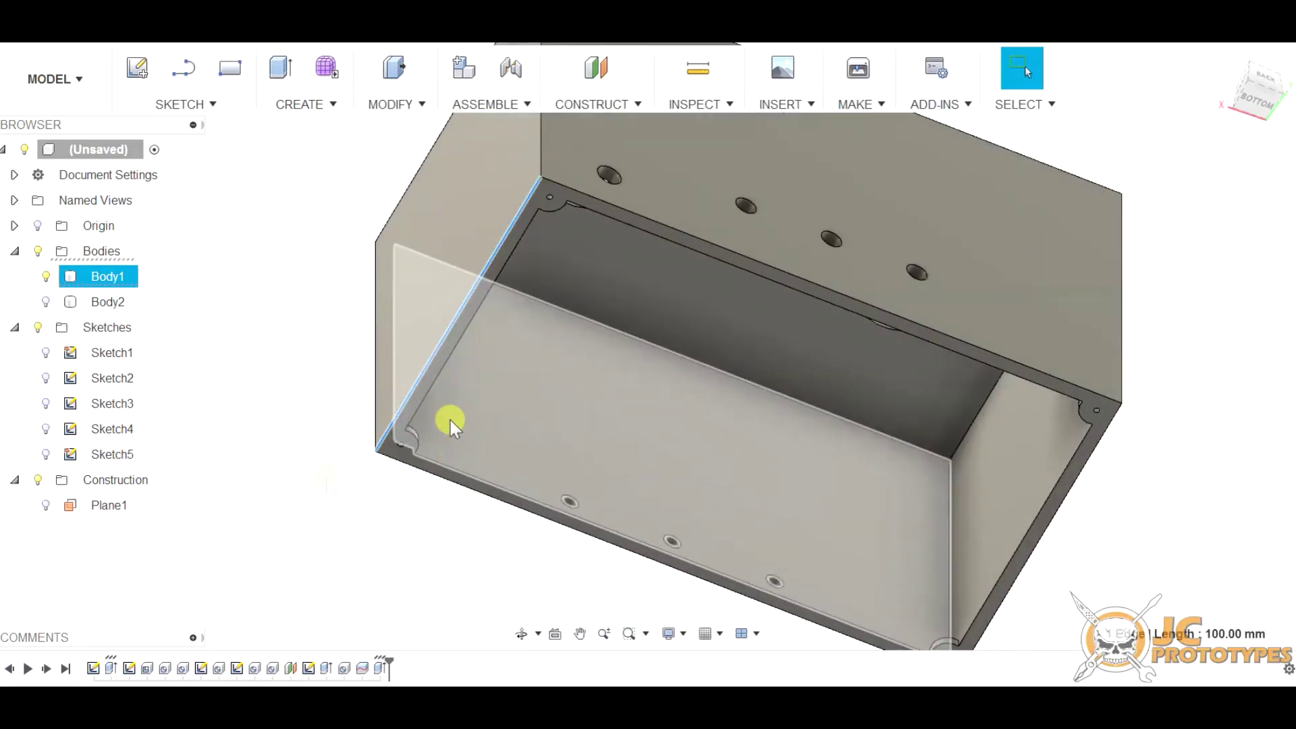
# Extrude Body1's open rim face 5 mm as a Join.
pyautogui.click(364, 484)
pyautogui.click(402, 437)
pyautogui.click(398, 435)
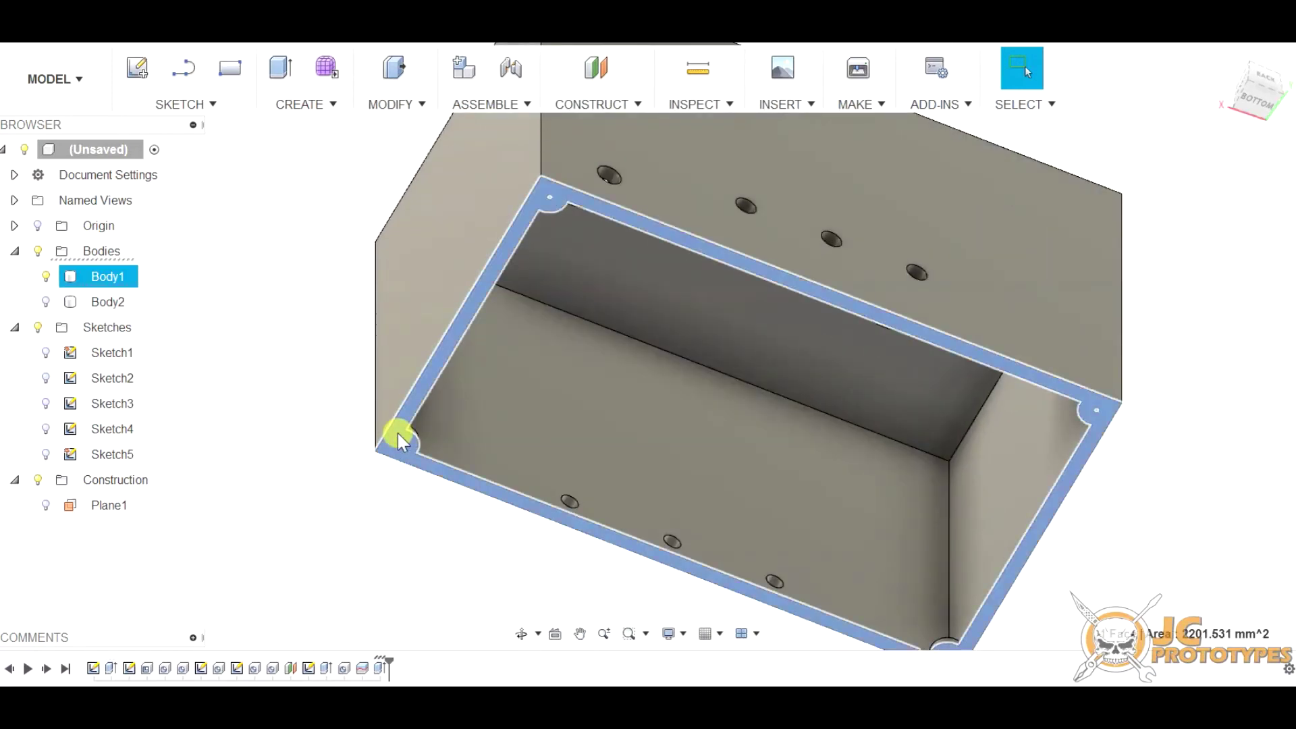
pyautogui.scroll(-2, 940, 277)
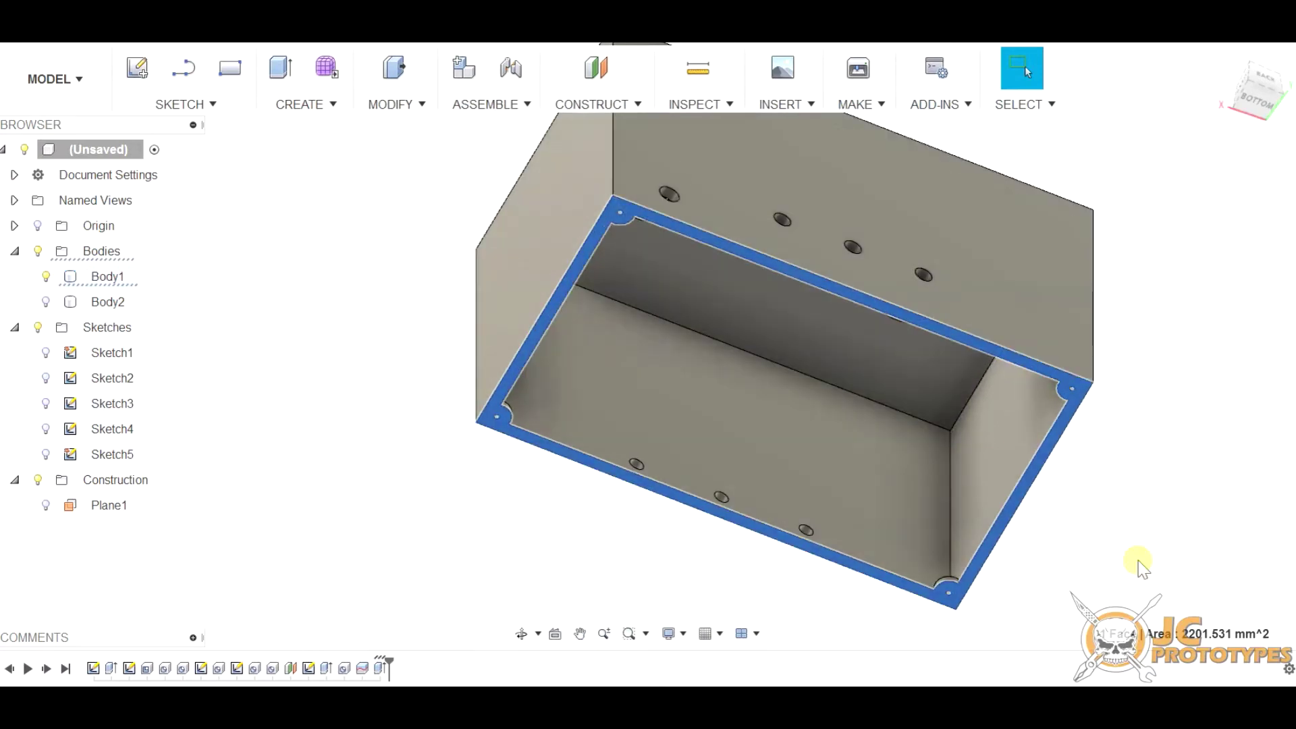
pyautogui.click(334, 107)
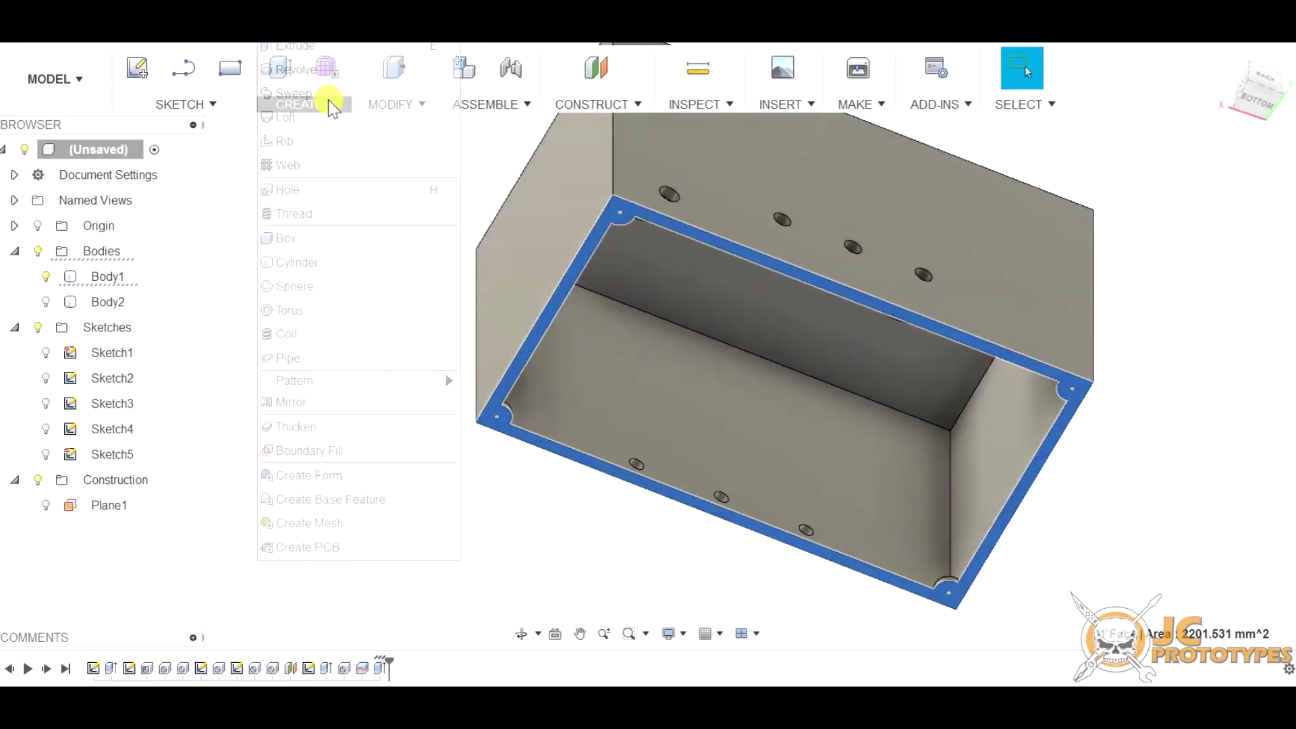
pyautogui.click(312, 61)
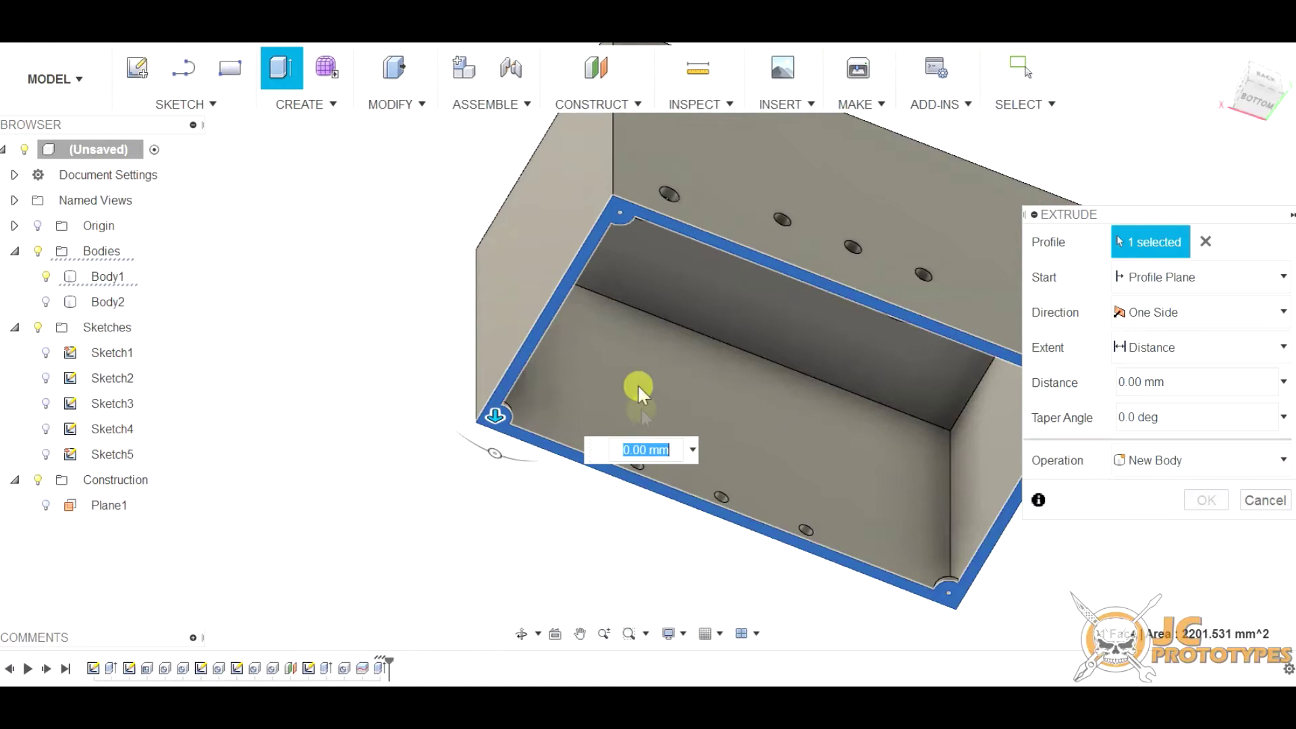
pyautogui.press('Return')
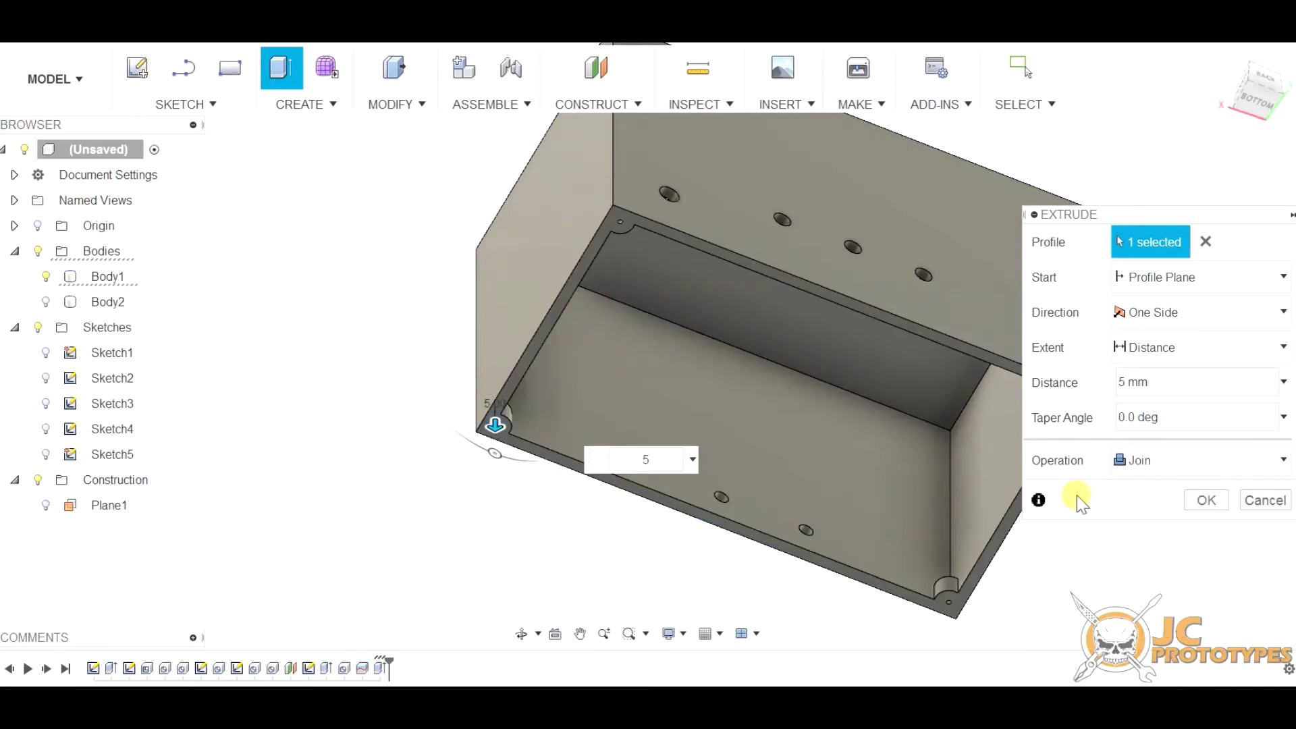
pyautogui.click(1207, 500)
# Orbit to inspect the raised rim and show the lid body Body2 again.
pyautogui.click(731, 512)
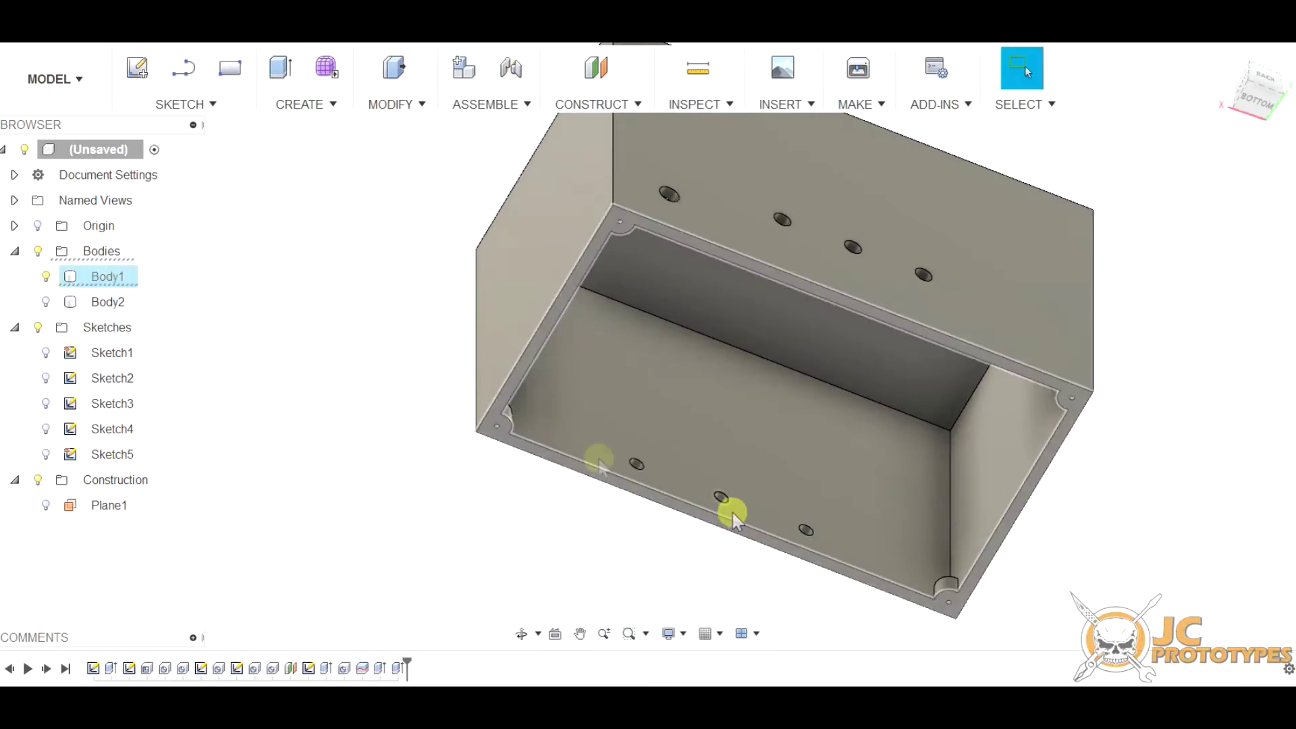
pyautogui.keyDown('shift'); pyautogui.moveTo(732, 512); pyautogui.dragTo(326, 468, button='middle'); pyautogui.keyUp('shift')
pyautogui.click(718, 405)
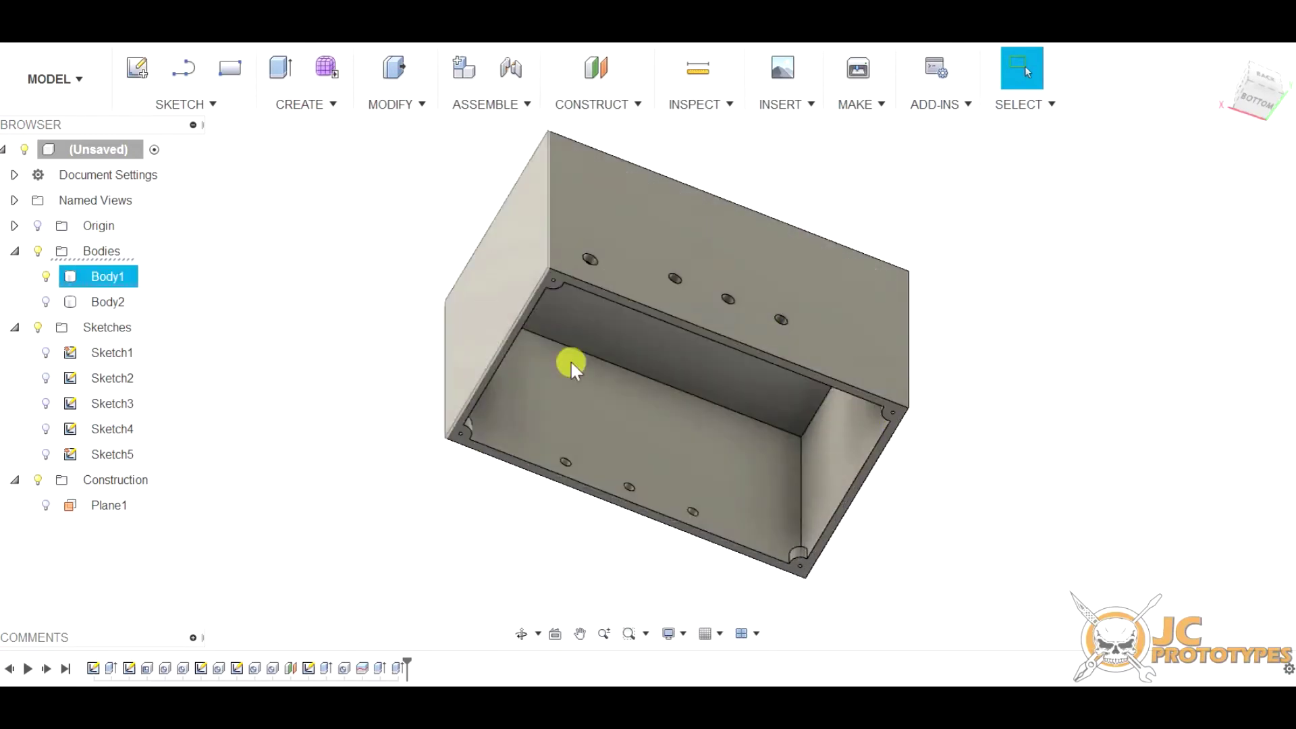
pyautogui.click(44, 301)
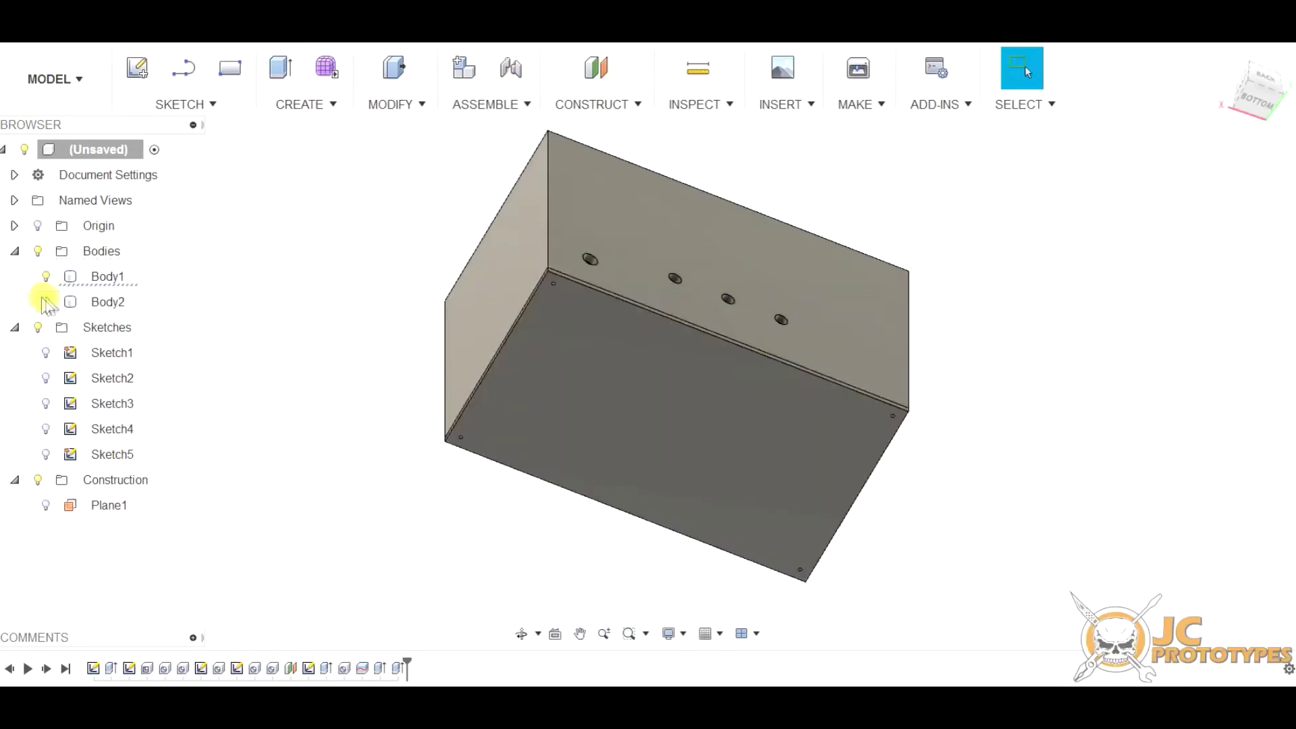
pyautogui.keyDown('shift'); pyautogui.moveTo(646, 270); pyautogui.dragTo(633, 331, button='middle'); pyautogui.keyUp('shift')
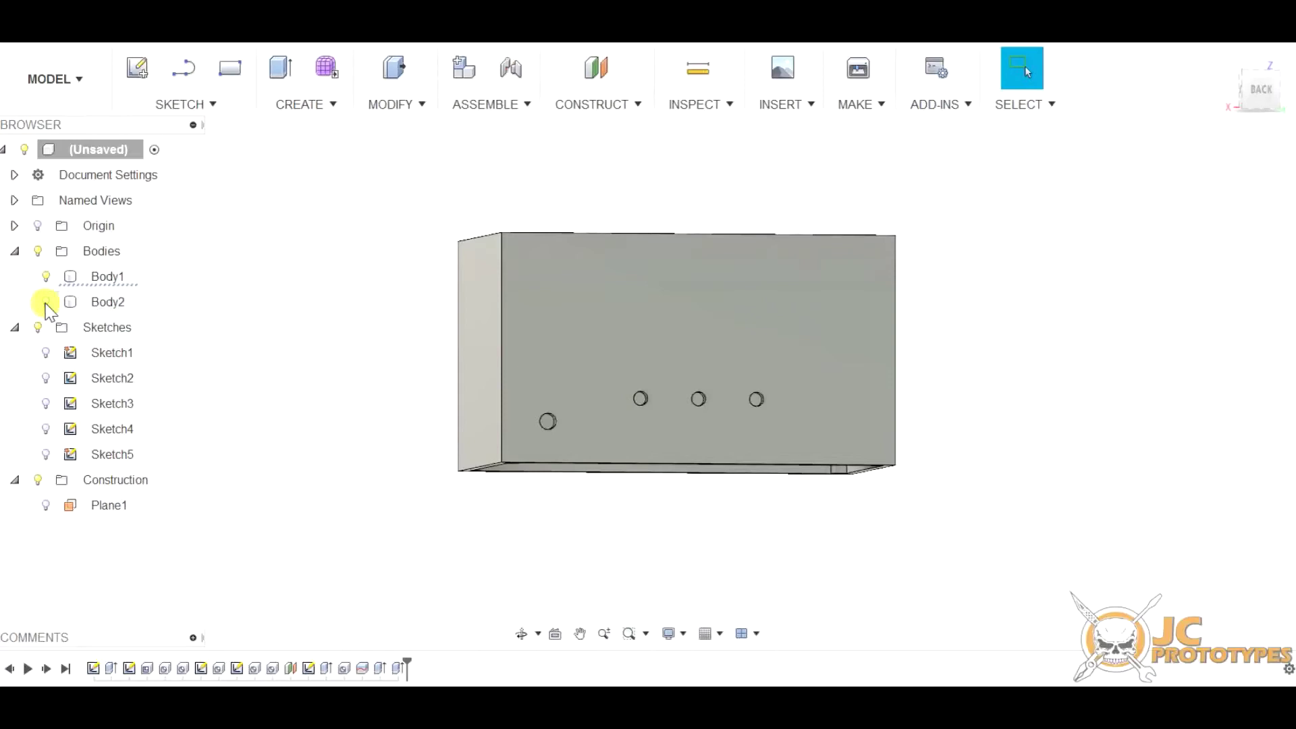
pyautogui.moveTo(400, 390); pyautogui.dragTo(588, 405, button='middle')
pyautogui.press('Escape')
pyautogui.click(581, 378)
pyautogui.click(342, 292)
pyautogui.click(559, 273)
pyautogui.click(396, 232)
pyautogui.click(472, 260)
pyautogui.click(440, 289)
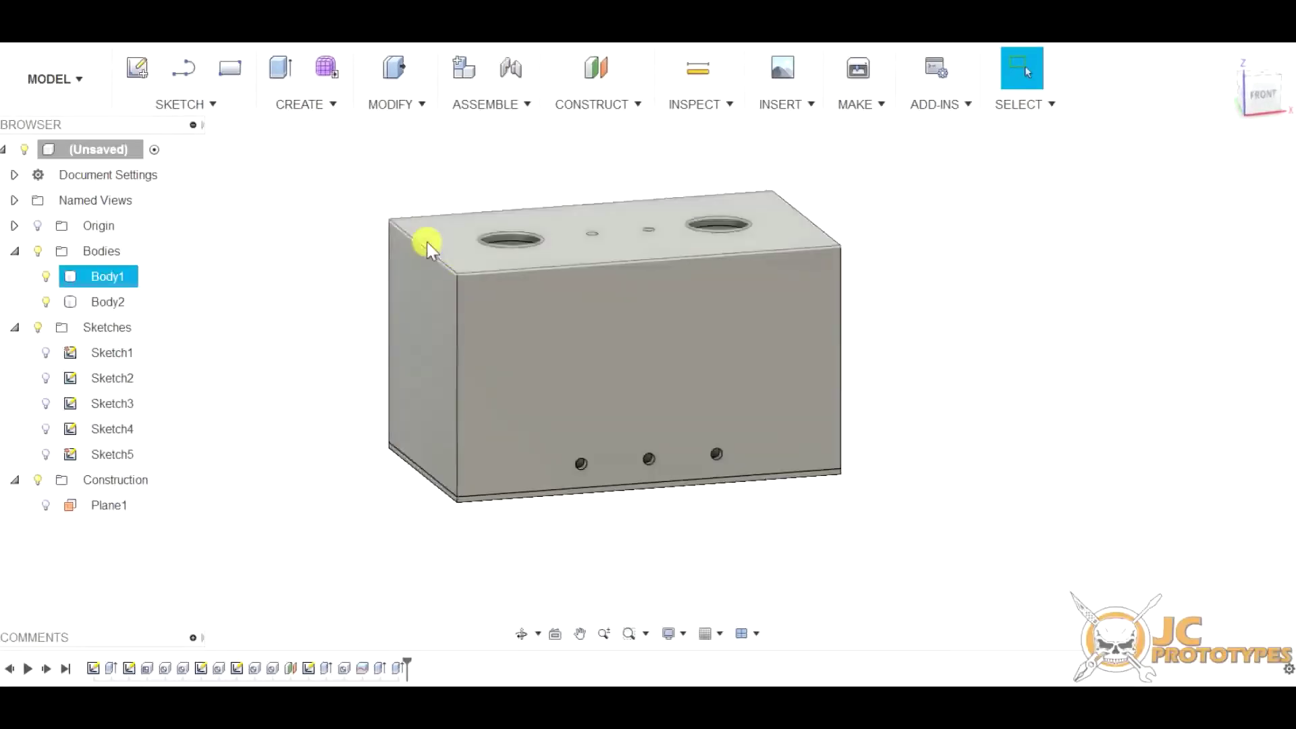
# Select the box's three top outer edges and three front vertical edges.
pyautogui.keyDown('ctrl'); pyautogui.click(473, 212); pyautogui.keyUp('ctrl')
pyautogui.keyDown('ctrl'); pyautogui.click(601, 263); pyautogui.keyUp('ctrl')
pyautogui.keyDown('ctrl'); pyautogui.click(819, 230); pyautogui.keyUp('ctrl')
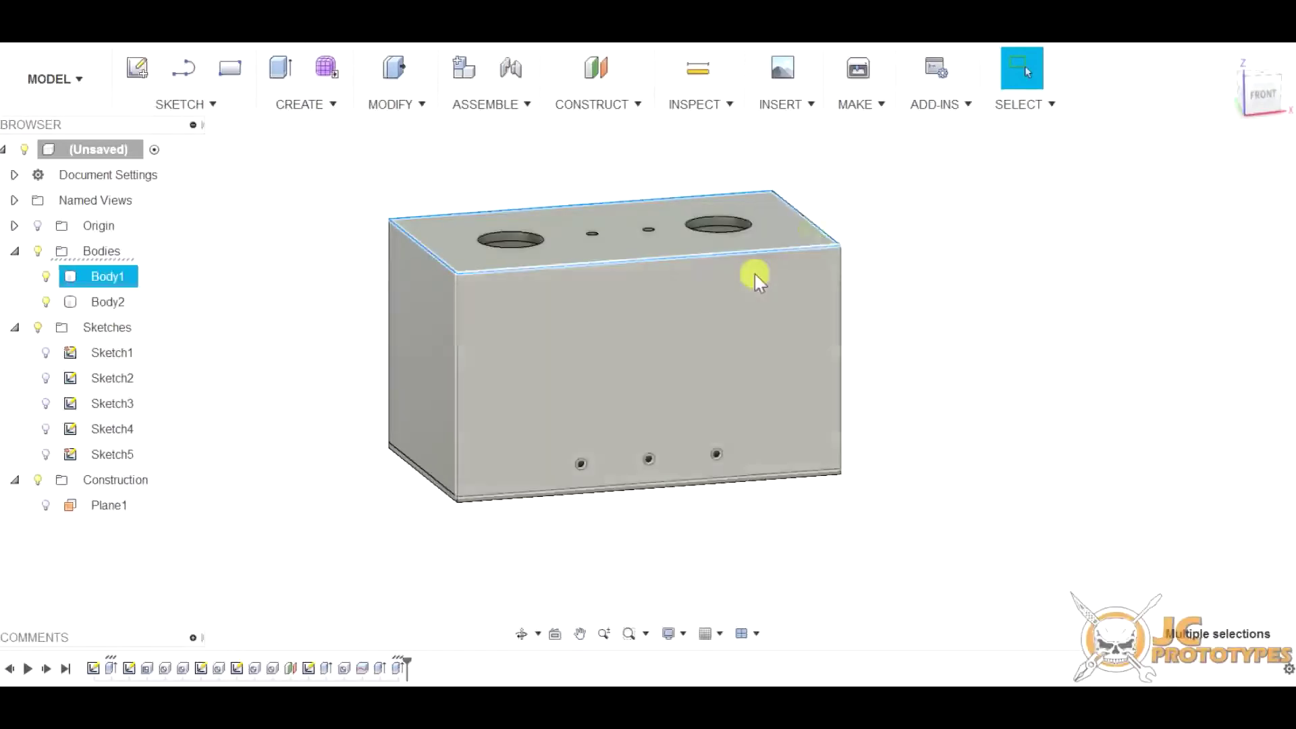
pyautogui.keyDown('ctrl'); pyautogui.click(390, 338); pyautogui.keyUp('ctrl')
pyautogui.keyDown('ctrl'); pyautogui.click(457, 346); pyautogui.keyUp('ctrl')
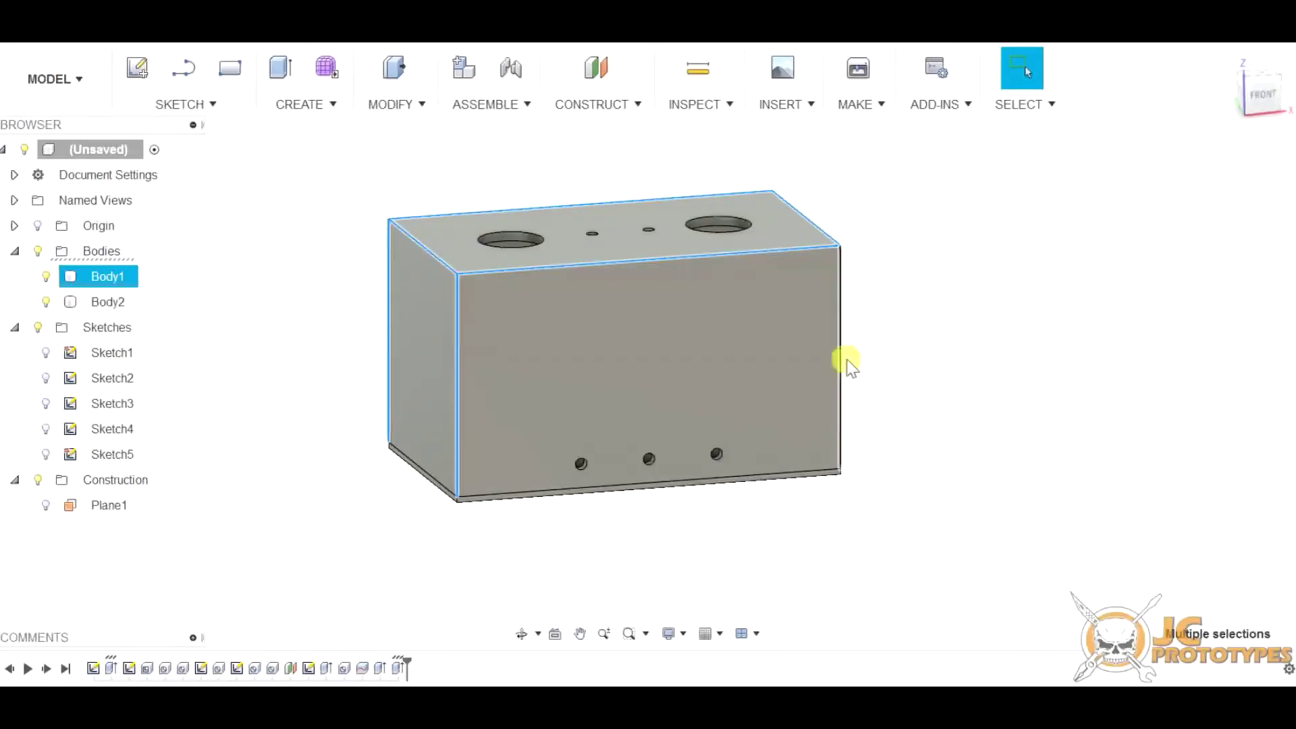
pyautogui.keyDown('ctrl'); pyautogui.click(844, 364); pyautogui.keyUp('ctrl')
# Orbit to a right-front view, briefly selecting and then deselecting the lid body.
pyautogui.keyDown('shift'); pyautogui.moveTo(999, 320); pyautogui.dragTo(844, 326, button='middle'); pyautogui.keyUp('shift')
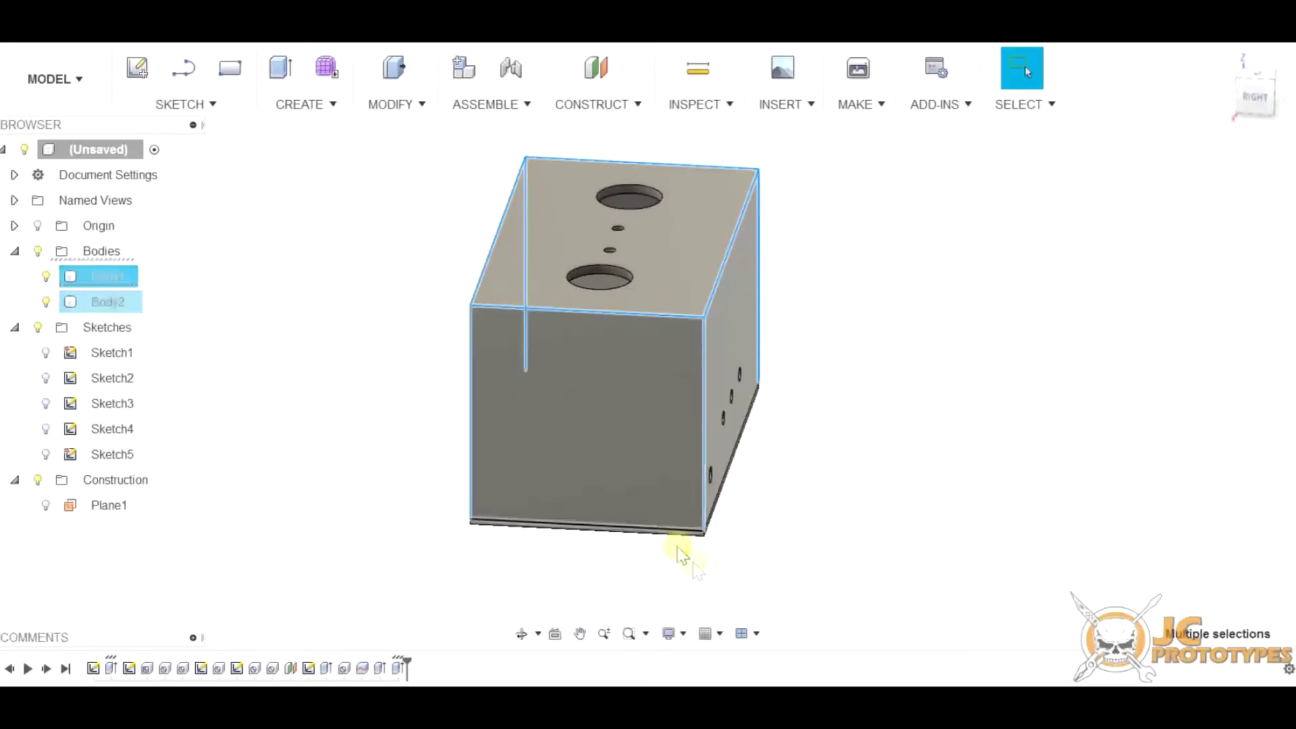
pyautogui.scroll(5, 698, 540)
pyautogui.scroll(-3, 691, 502)
pyautogui.scroll(3, 688, 502)
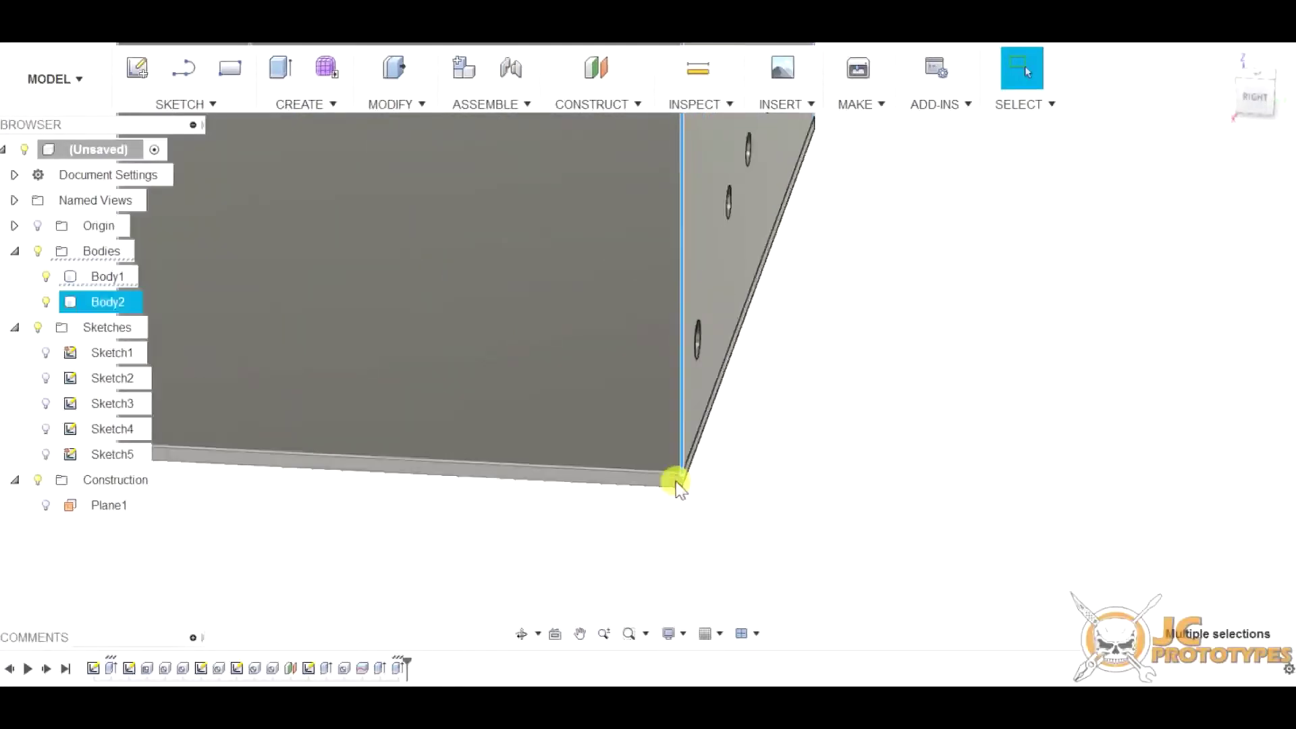
pyautogui.click(674, 443)
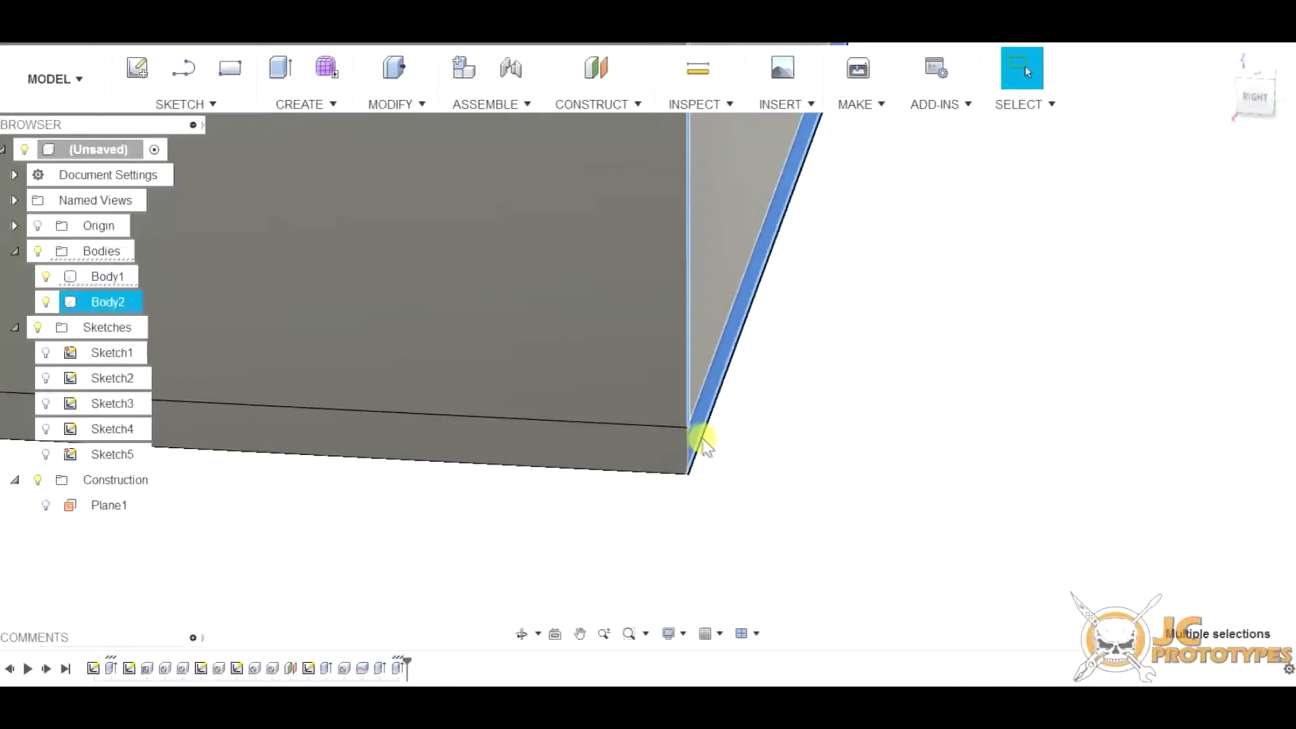
pyautogui.click(857, 347)
# From a tilted view, select both the box body and the lid body.
pyautogui.keyDown('shift'); pyautogui.moveTo(1025, 287); pyautogui.dragTo(771, 391, button='middle'); pyautogui.keyUp('shift')
pyautogui.click(873, 463)
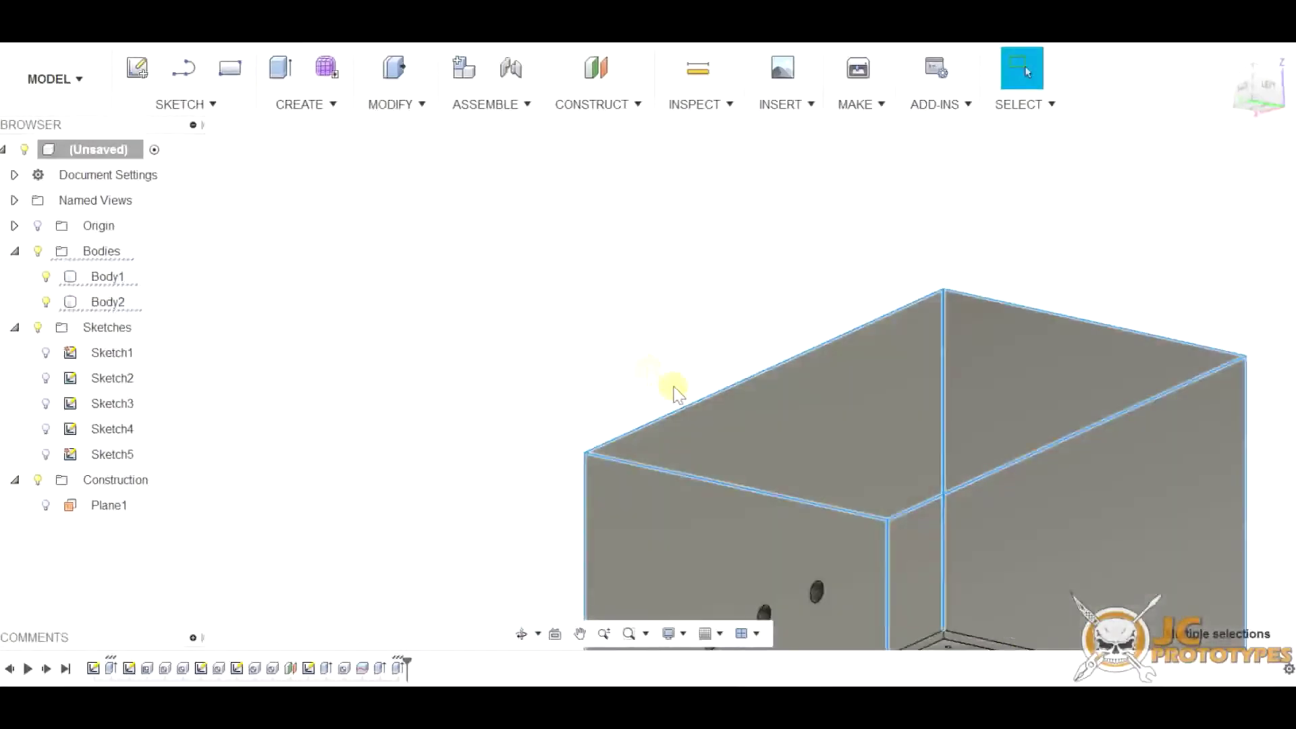
pyautogui.keyDown('shift'); pyautogui.moveTo(781, 500); pyautogui.dragTo(962, 571, button='middle'); pyautogui.keyUp('shift')
pyautogui.click(962, 572)
pyautogui.scroll(5, 964, 575)
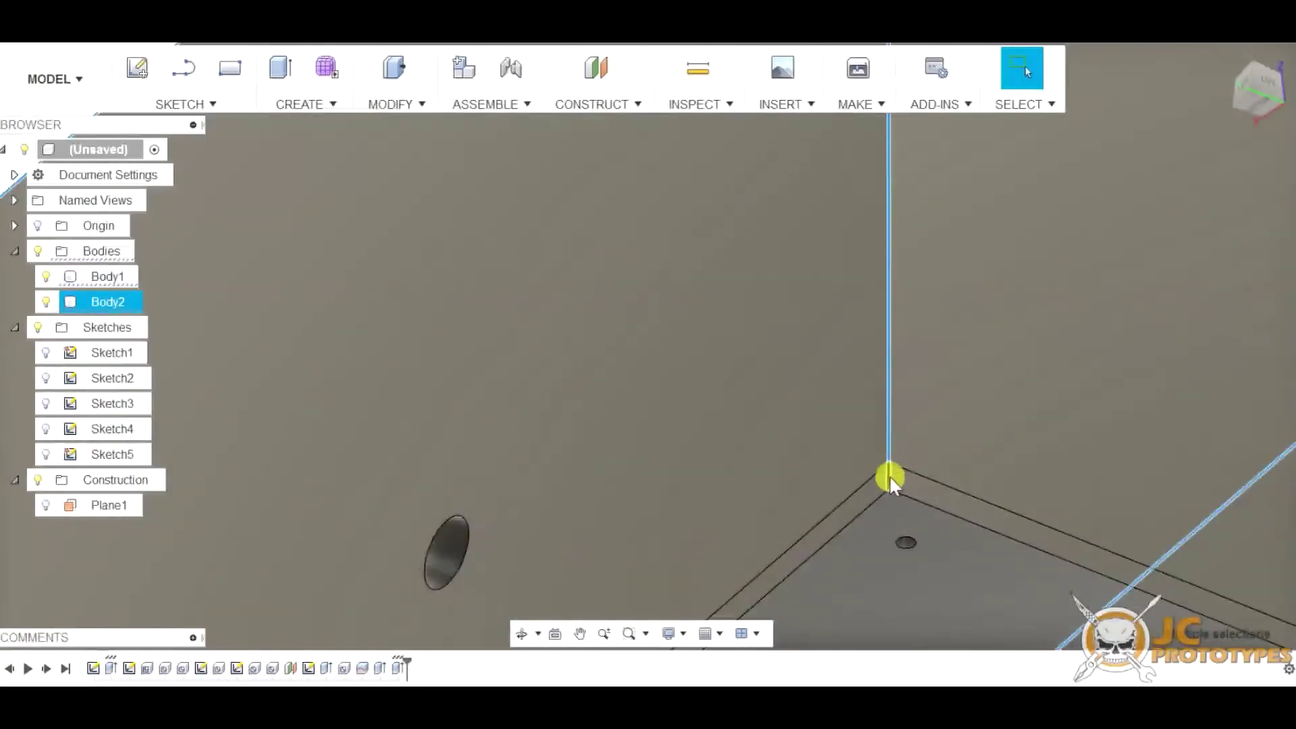
pyautogui.keyDown('ctrl'); pyautogui.click(984, 431); pyautogui.keyUp('ctrl')
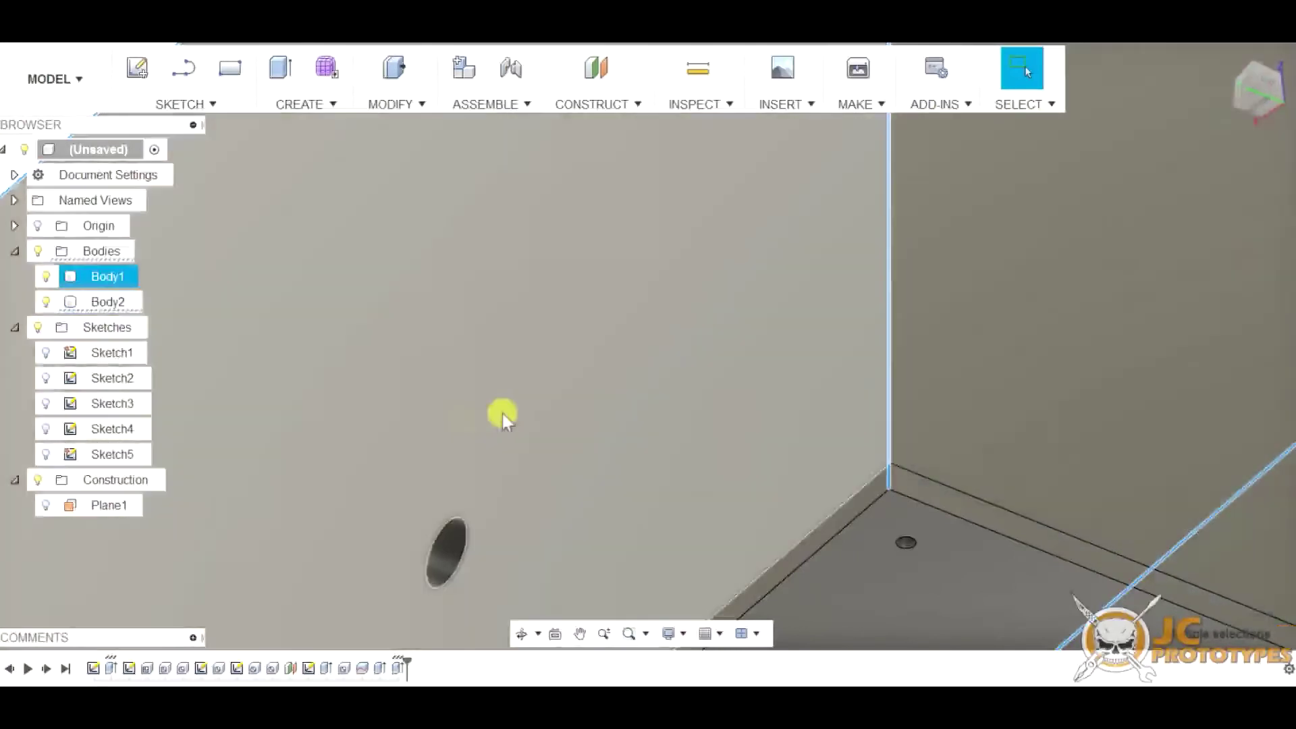
pyautogui.scroll(-5, 503, 417)
pyautogui.scroll(5, 786, 516)
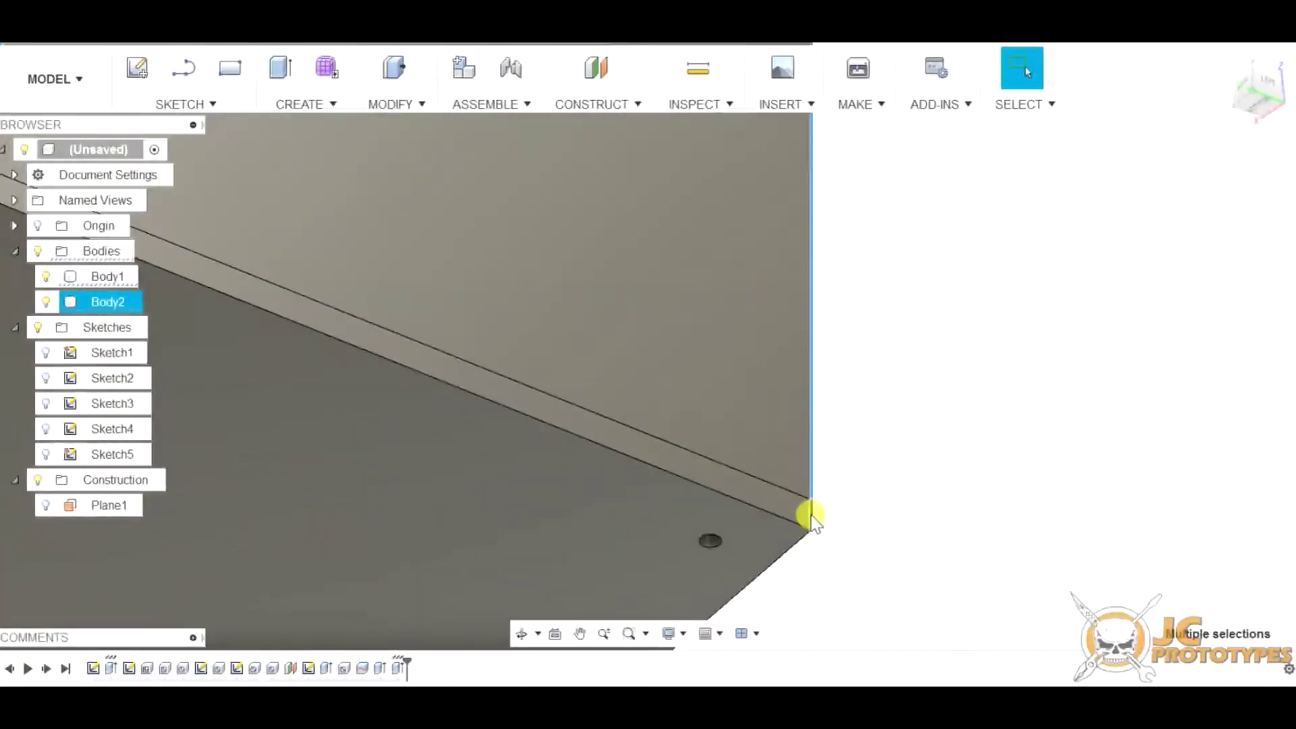
# Clear the selection and zoom and orbit around the whole box.
pyautogui.click(987, 388)
pyautogui.scroll(-8, 839, 413)
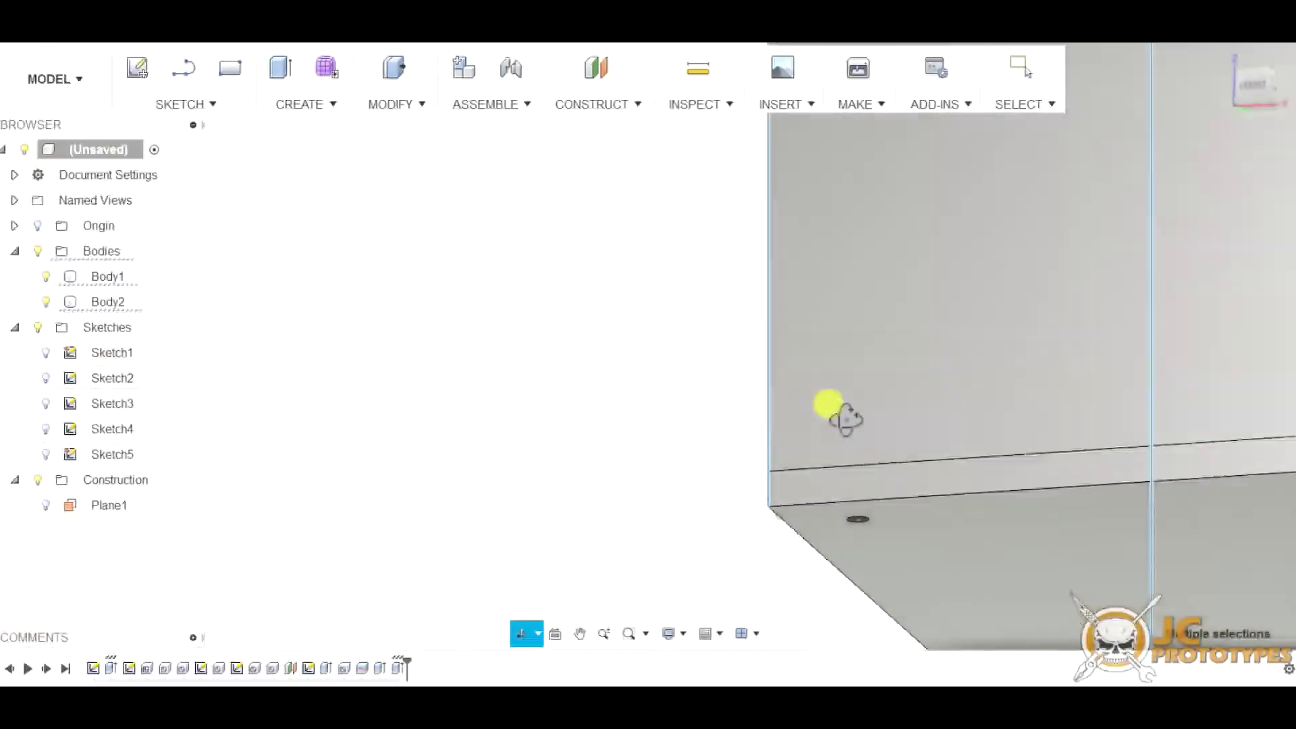
pyautogui.scroll(-2, 685, 497)
pyautogui.scroll(10, 824, 463)
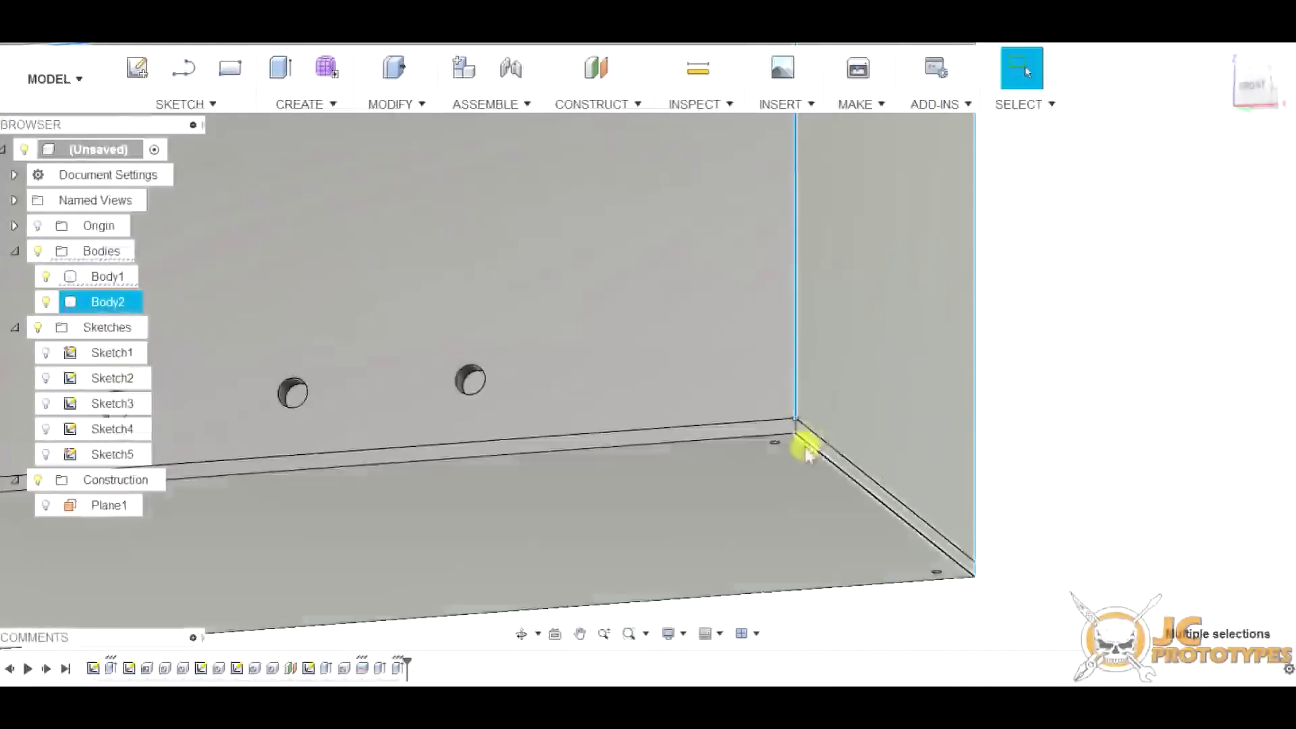
pyautogui.scroll(5, 806, 451)
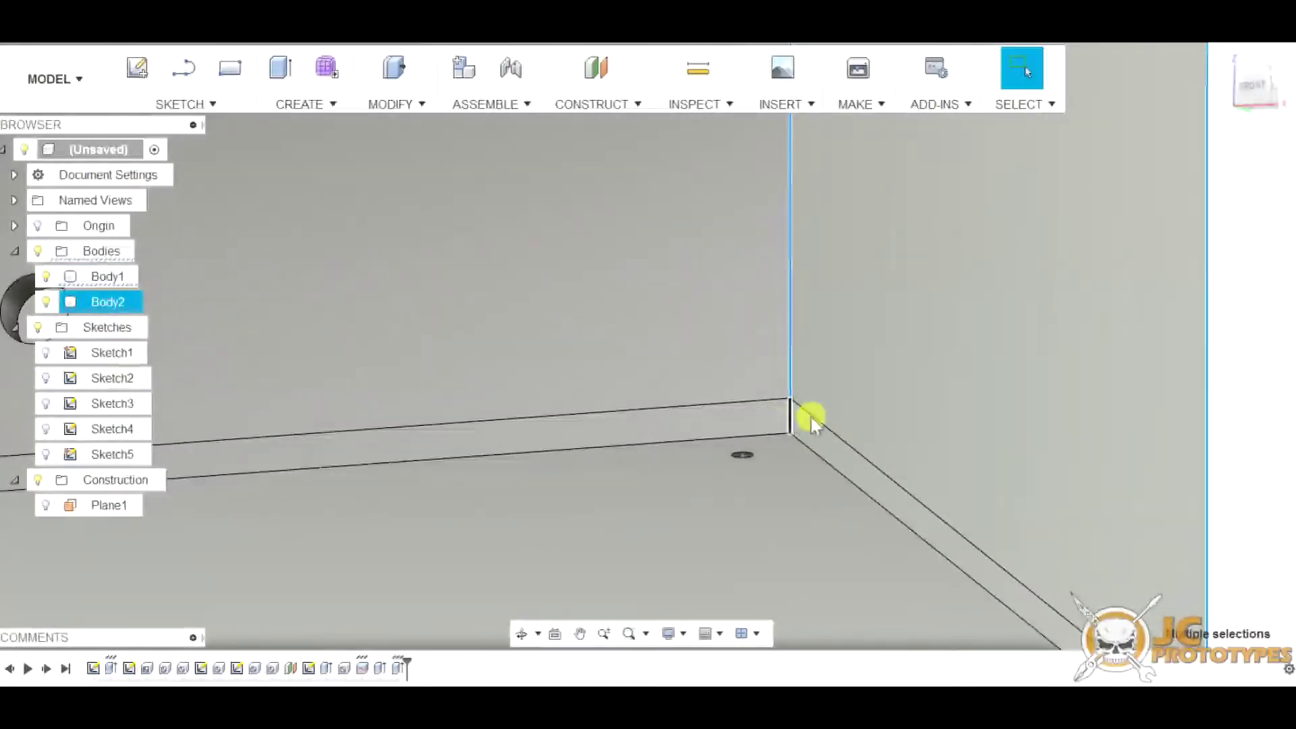
pyautogui.scroll(-5, 515, 414)
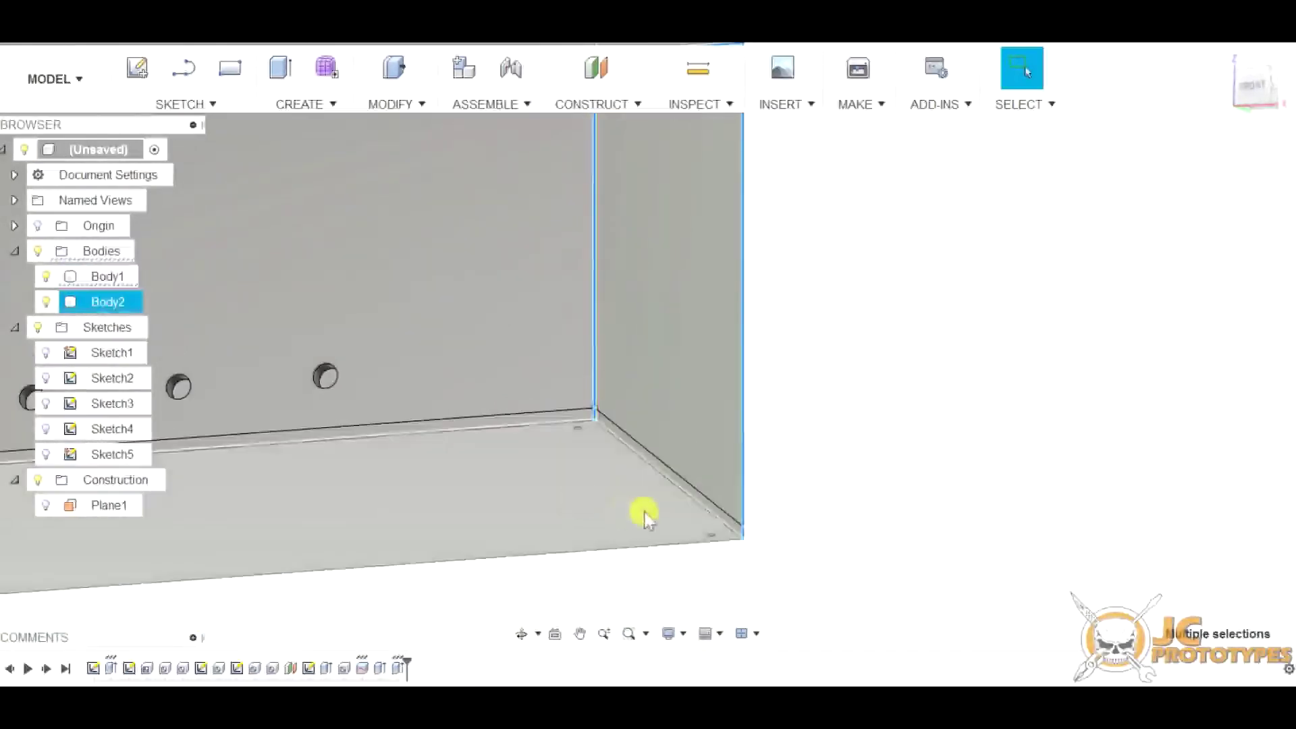
pyautogui.scroll(-5, 1009, 378)
pyautogui.keyDown('shift'); pyautogui.moveTo(480, 348); pyautogui.dragTo(751, 409, button='middle'); pyautogui.keyUp('shift')
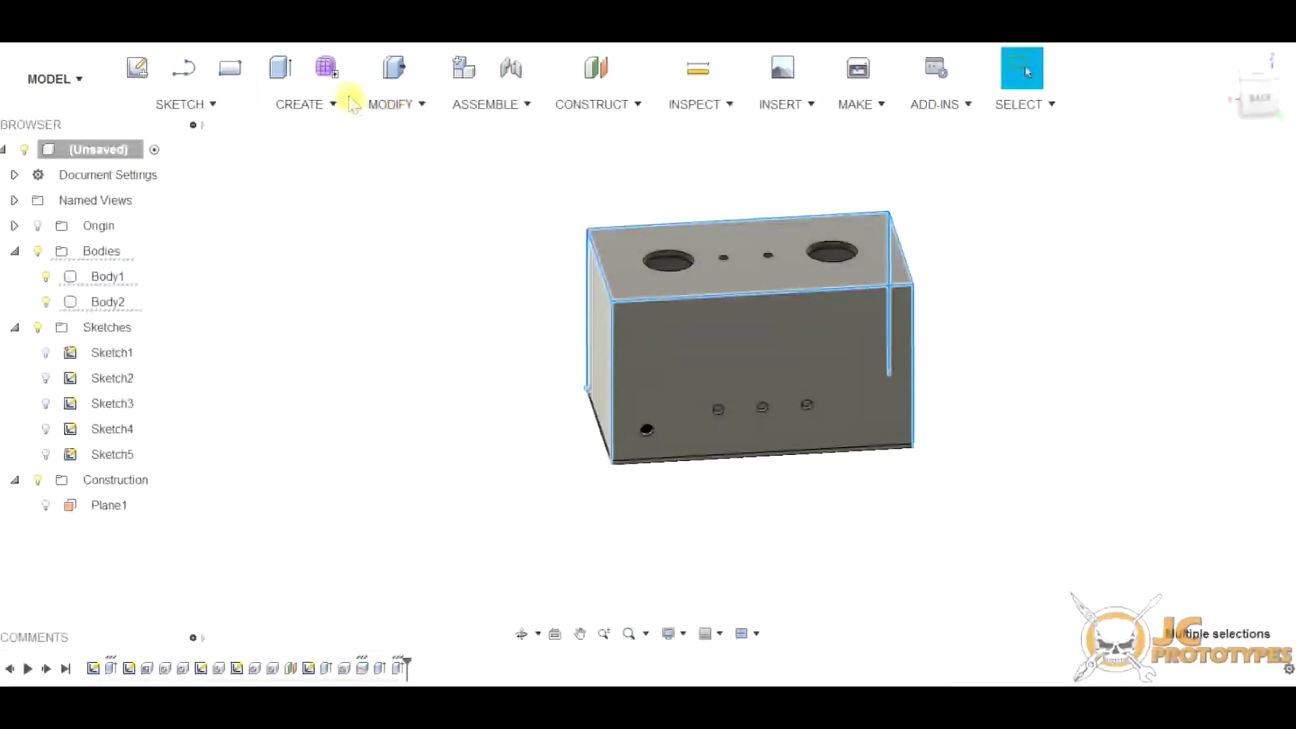
pyautogui.click(413, 108)
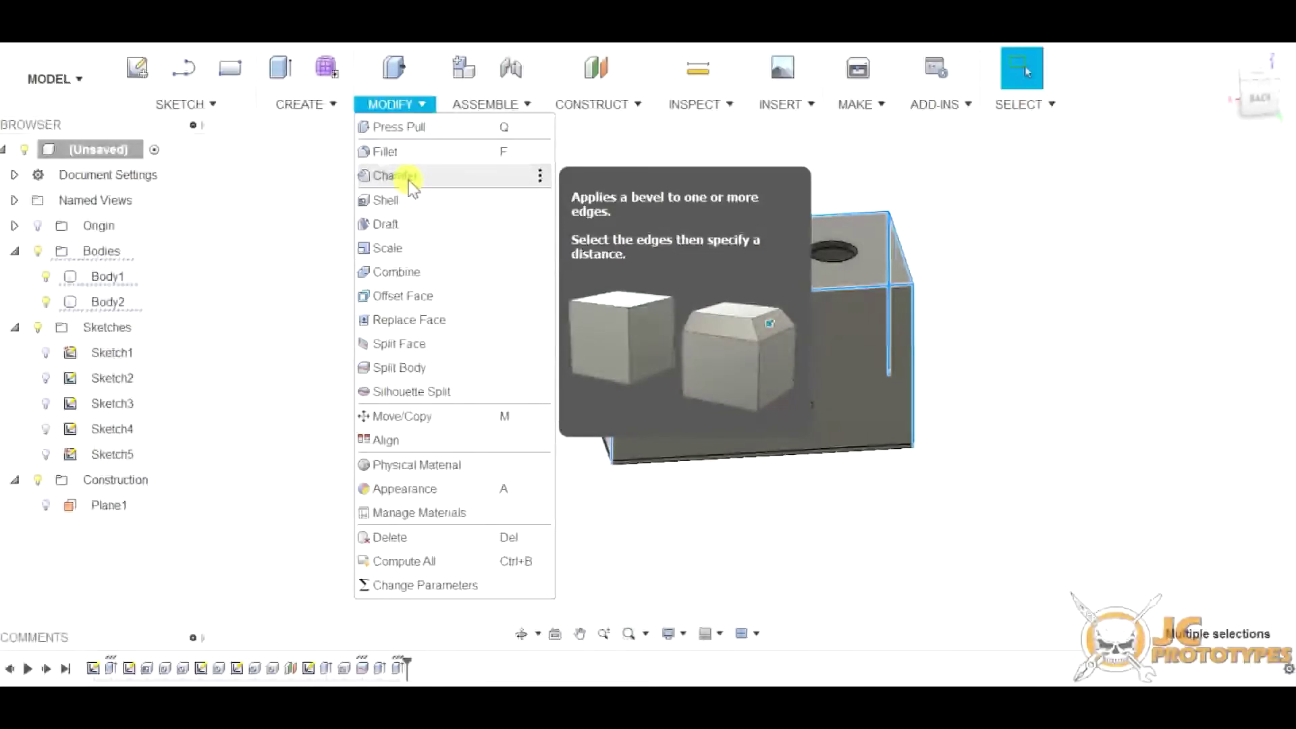
# Start a fillet on the selected outer edges with a 6.5 mm radius.
pyautogui.click(402, 149)
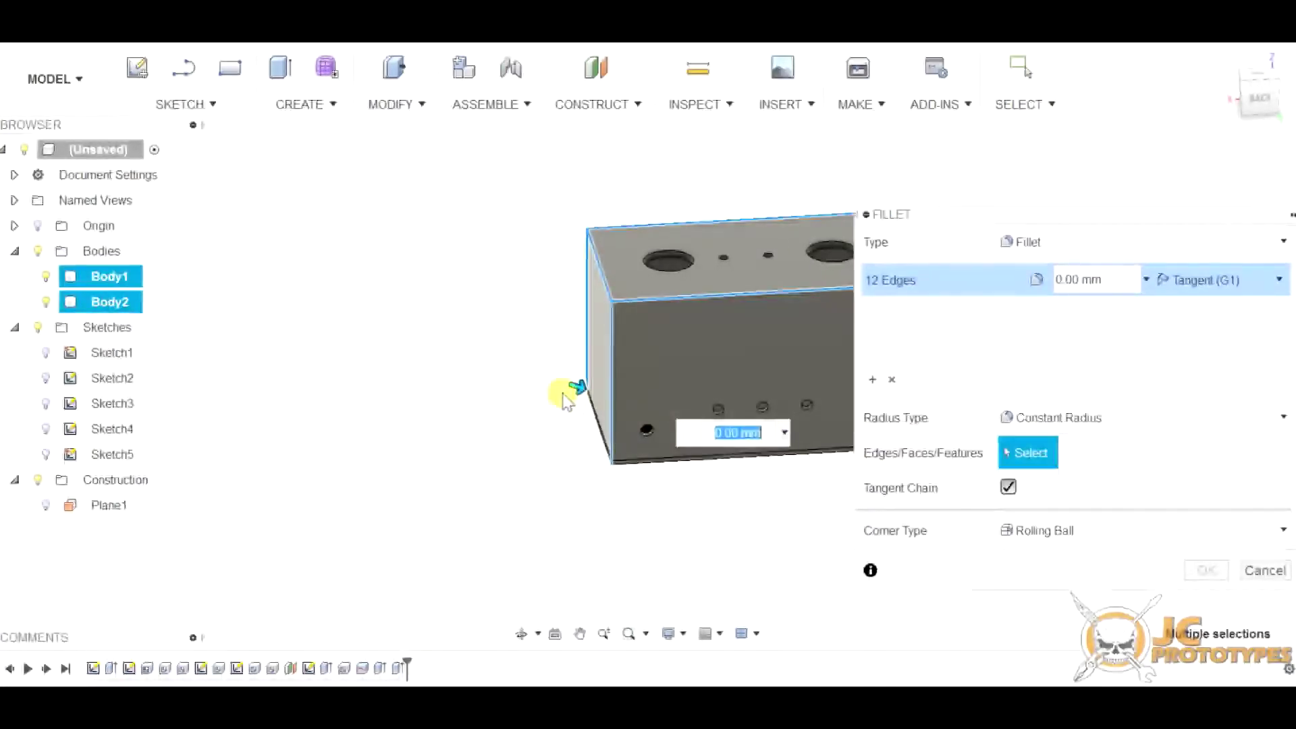
pyautogui.moveTo(577, 386); pyautogui.dragTo(592, 390)
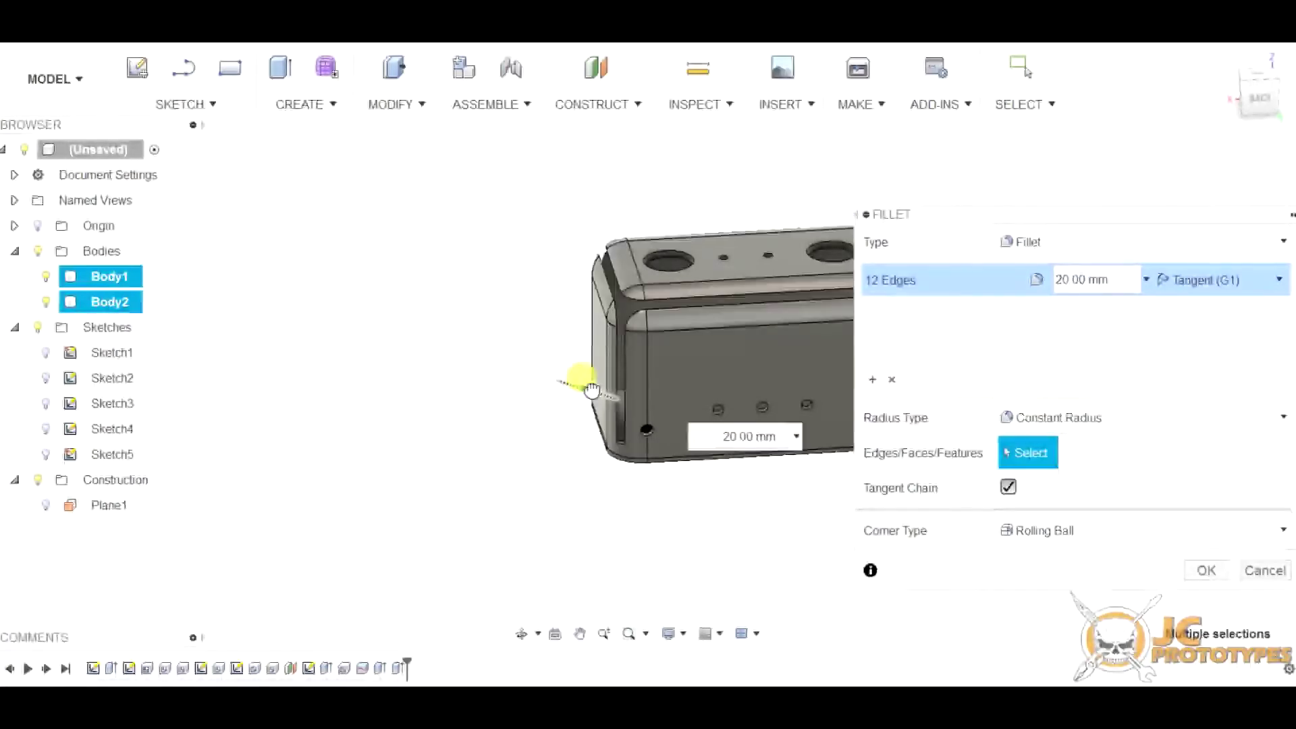
pyautogui.write('5')
pyautogui.moveTo(671, 405); pyautogui.dragTo(463, 418, button='middle')
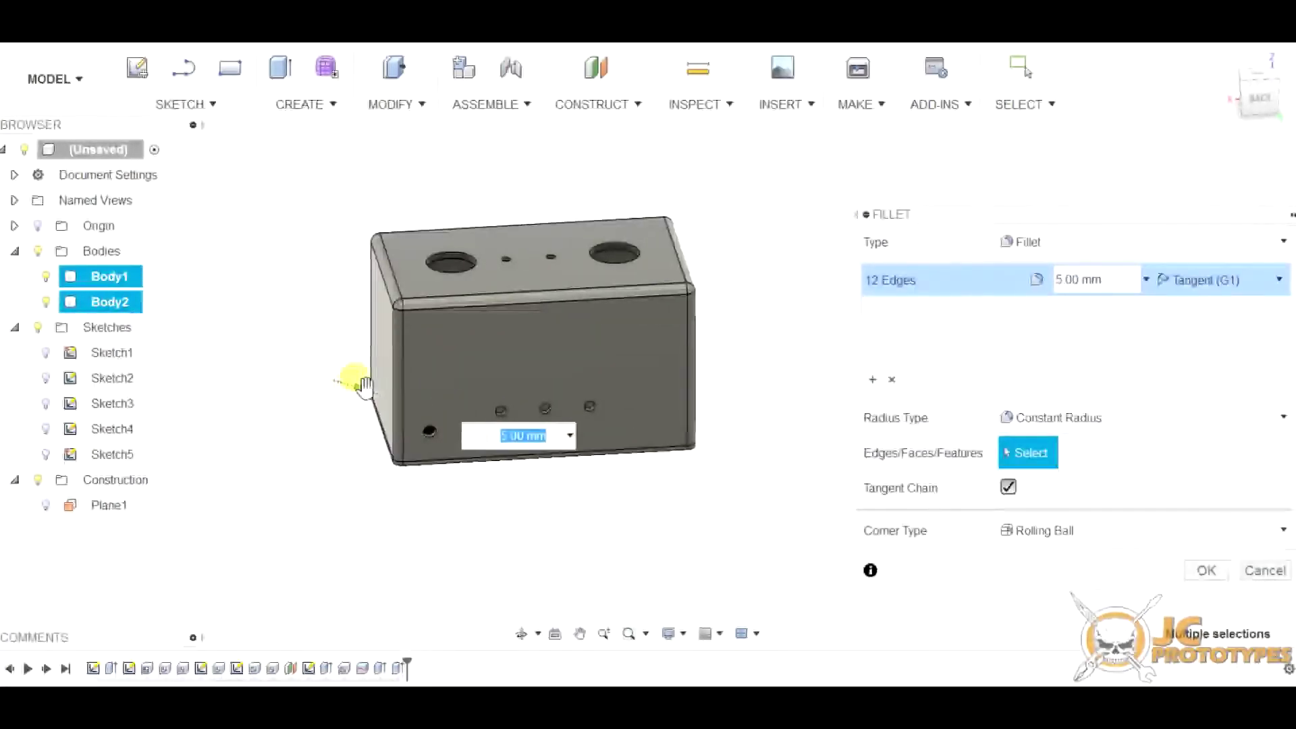
pyautogui.moveTo(347, 376)
pyautogui.mouseDown()
pyautogui.moveTo(440, 399)
pyautogui.moveTo(413, 407)
pyautogui.moveTo(342, 377)
pyautogui.moveTo(400, 389)
pyautogui.moveTo(326, 385)
pyautogui.moveTo(364, 386)
pyautogui.moveTo(347, 376)
pyautogui.moveTo(367, 390)
pyautogui.mouseUp()
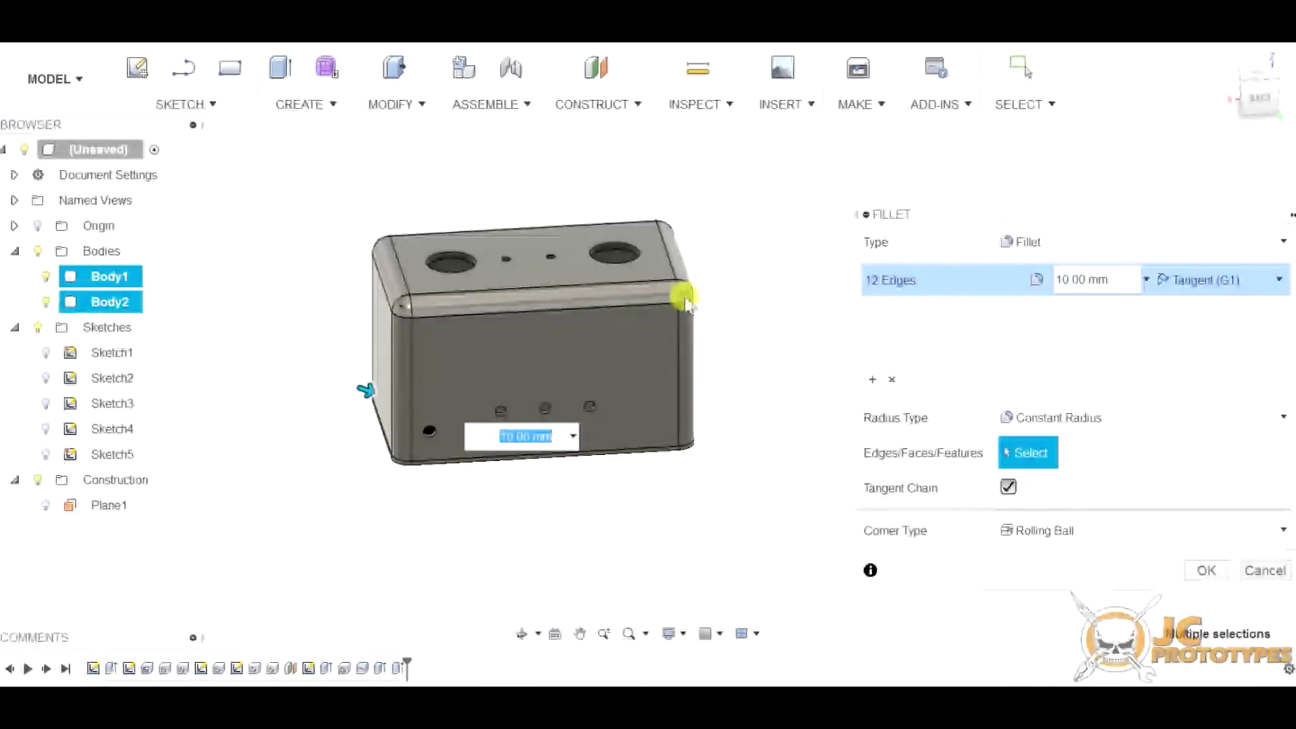
pyautogui.scroll(3, 685, 301)
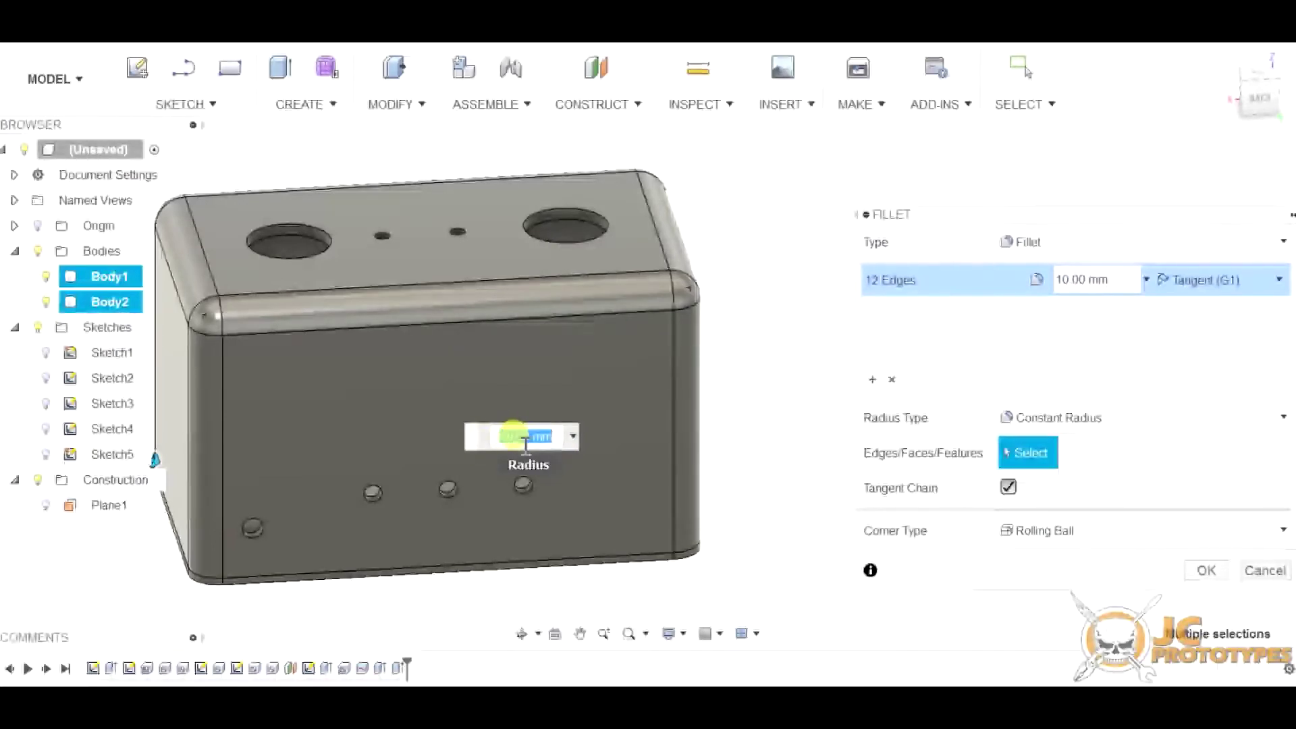
pyautogui.write('5')
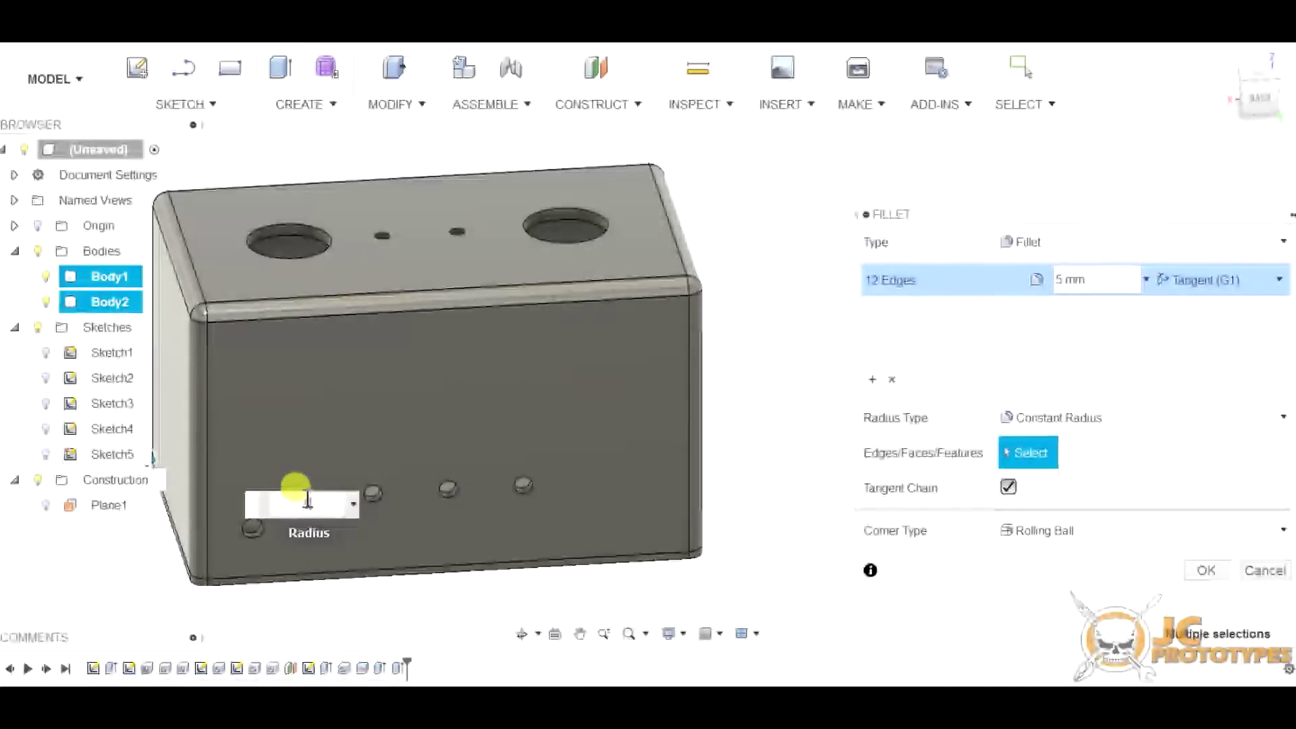
pyautogui.write('7')
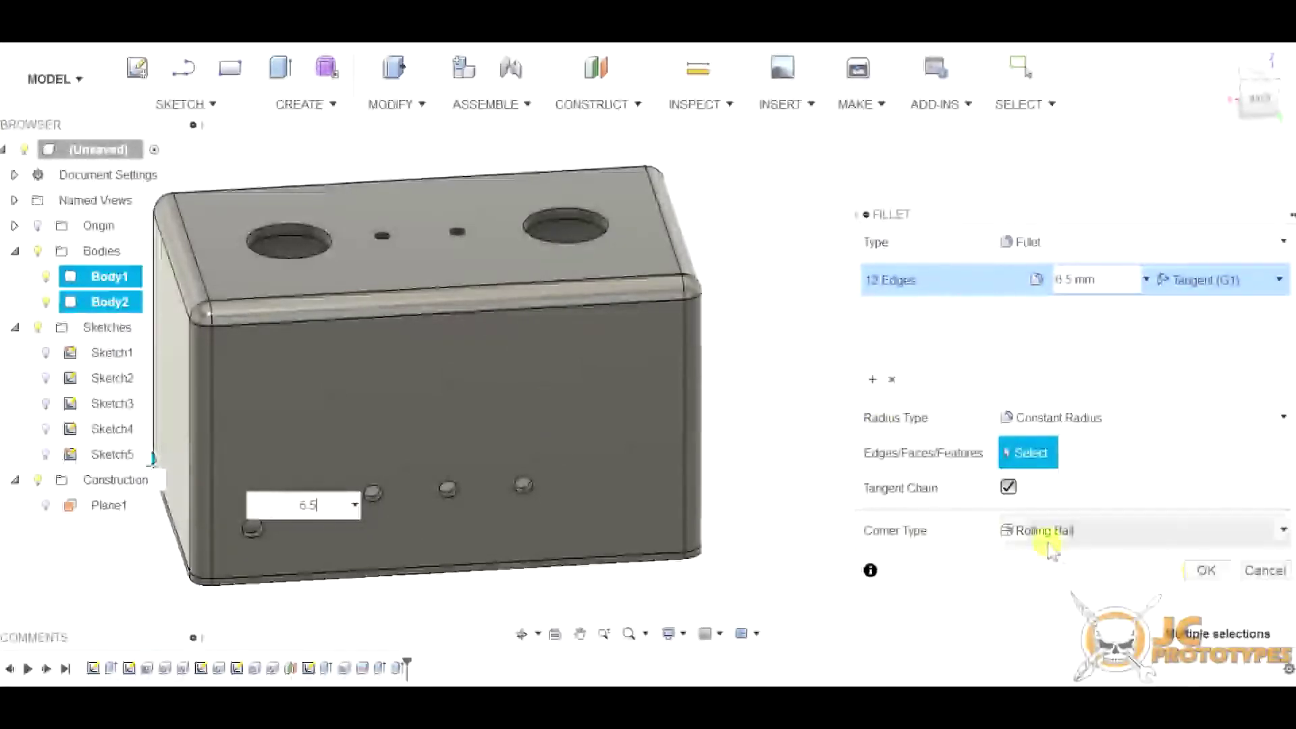
# Set the fillet corner type to Setback and apply the fillet.
pyautogui.click(1278, 526)
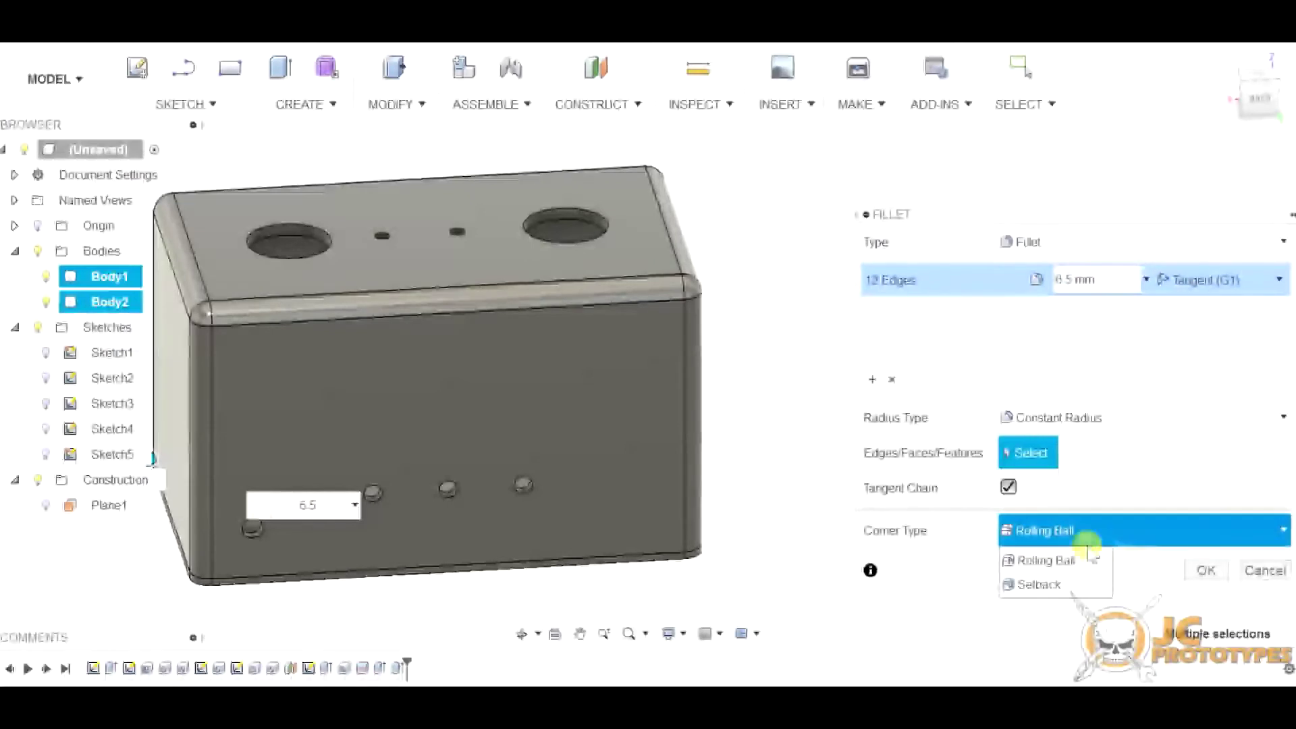
pyautogui.click(1044, 562)
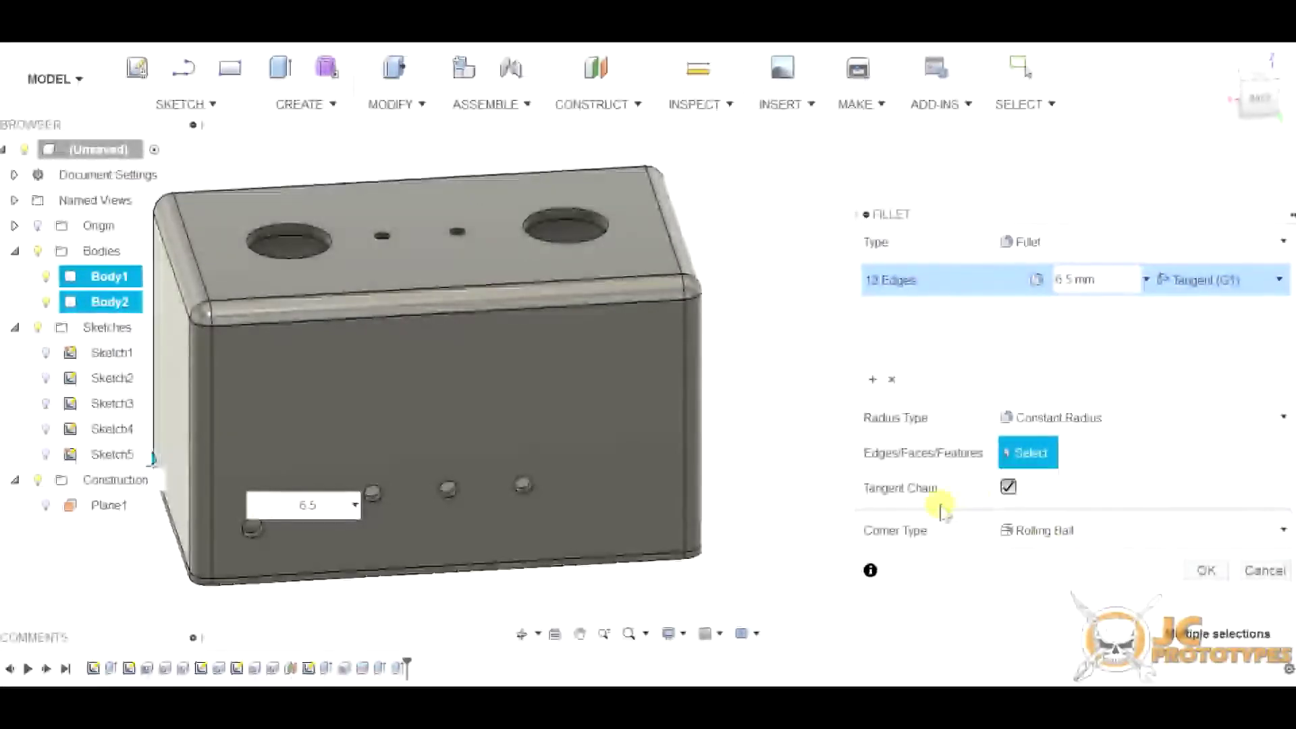
pyautogui.click(1105, 536)
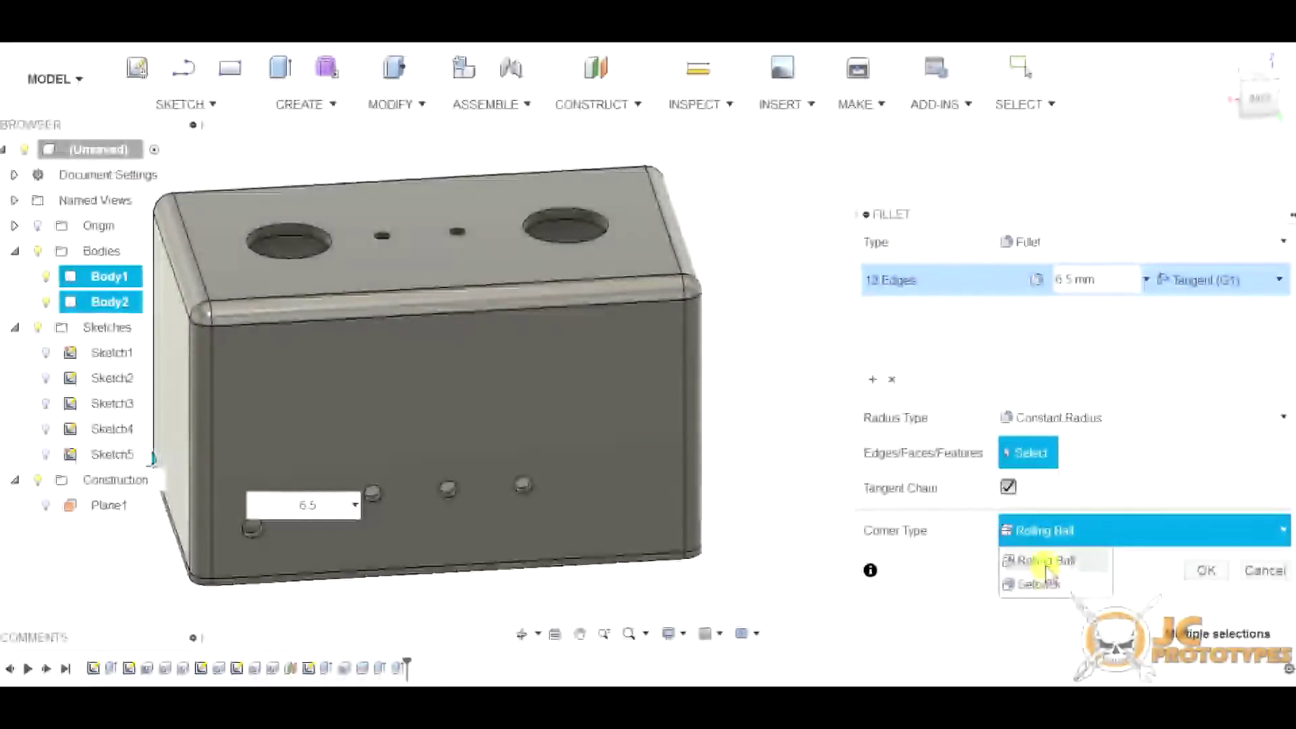
pyautogui.click(1051, 584)
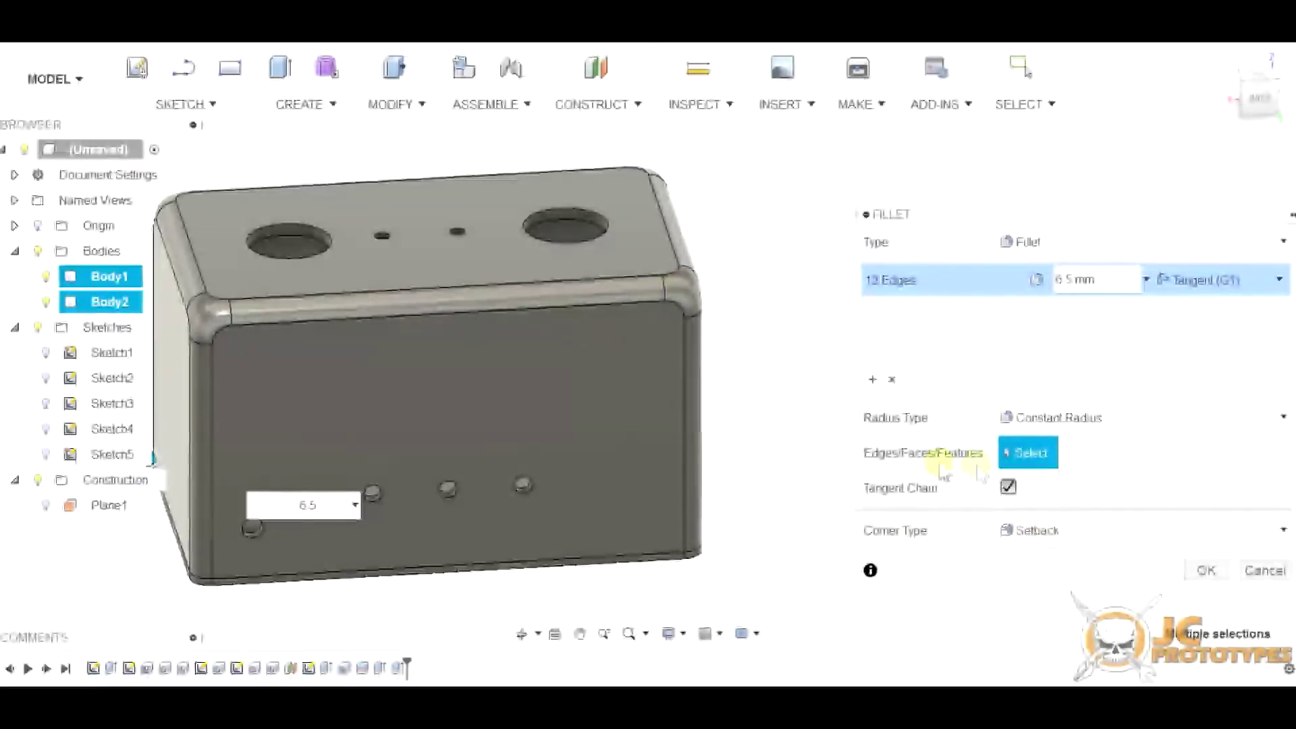
pyautogui.click(1085, 529)
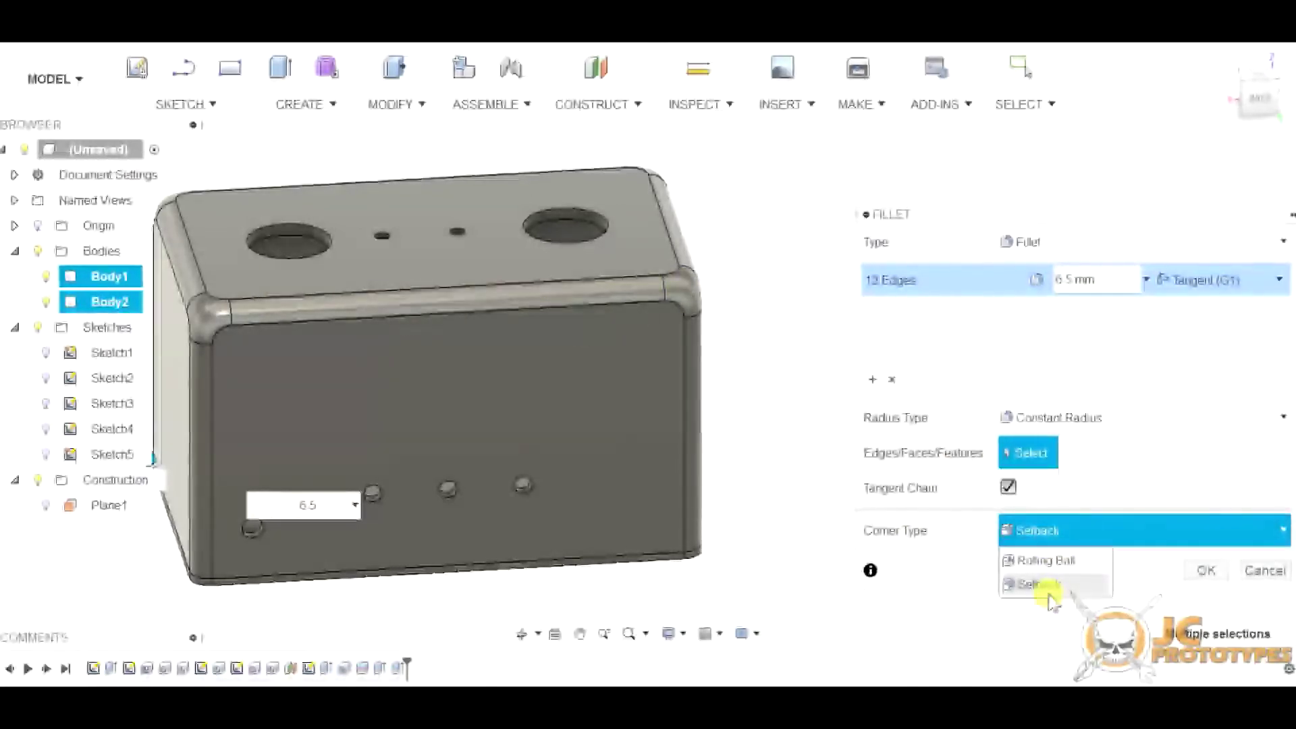
pyautogui.click(1054, 560)
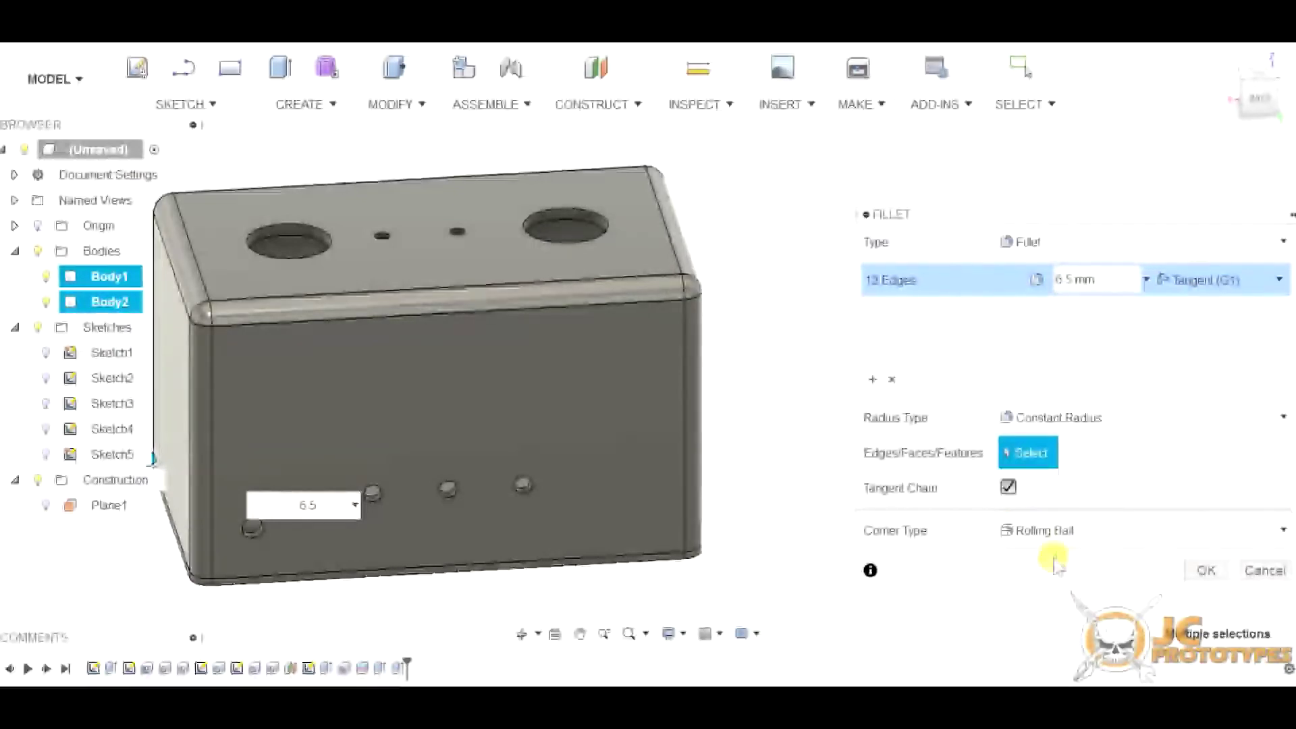
pyautogui.click(1070, 529)
pyautogui.click(1039, 584)
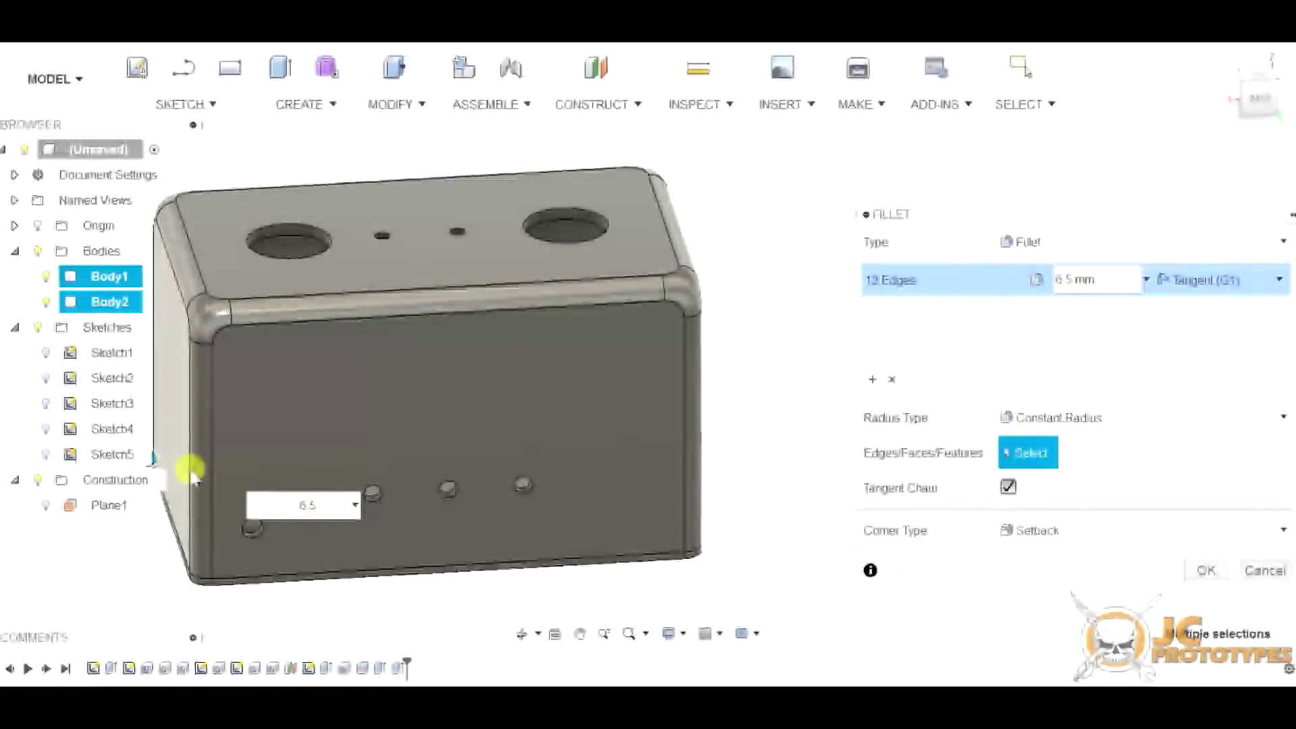
pyautogui.click(1206, 570)
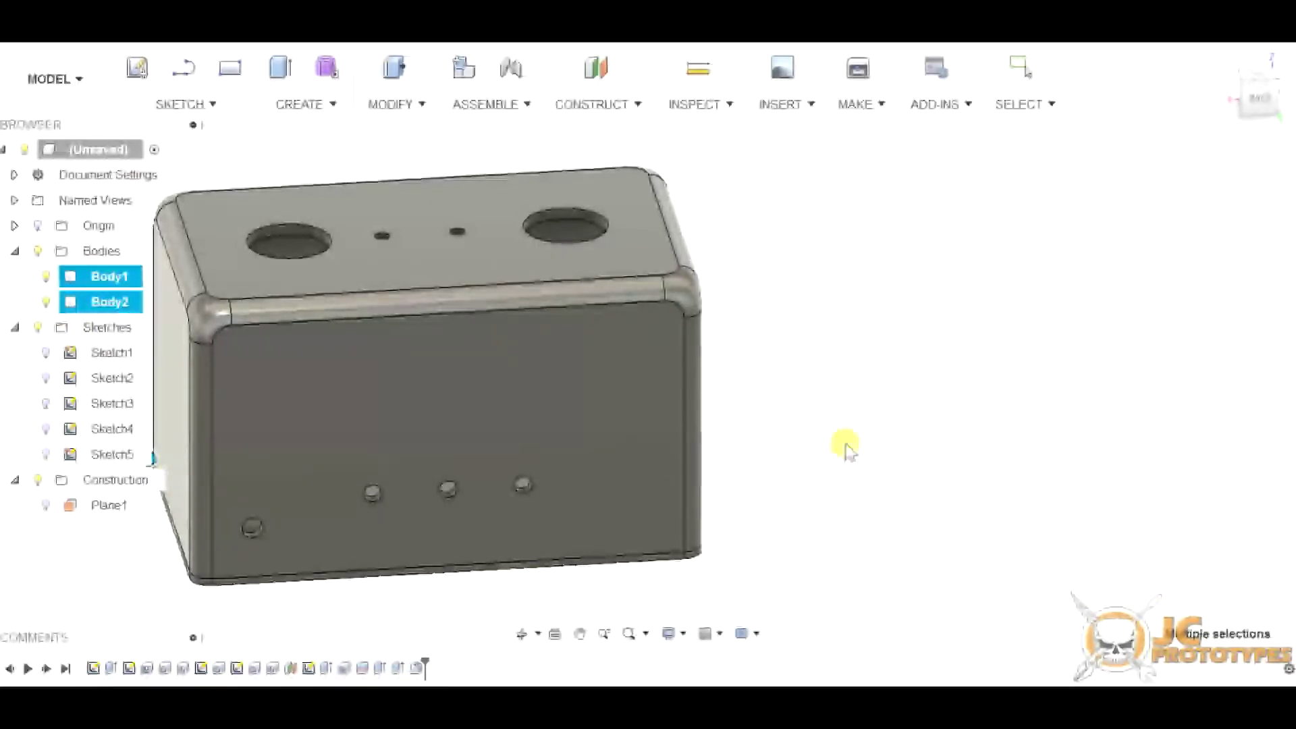
pyautogui.press('Escape')
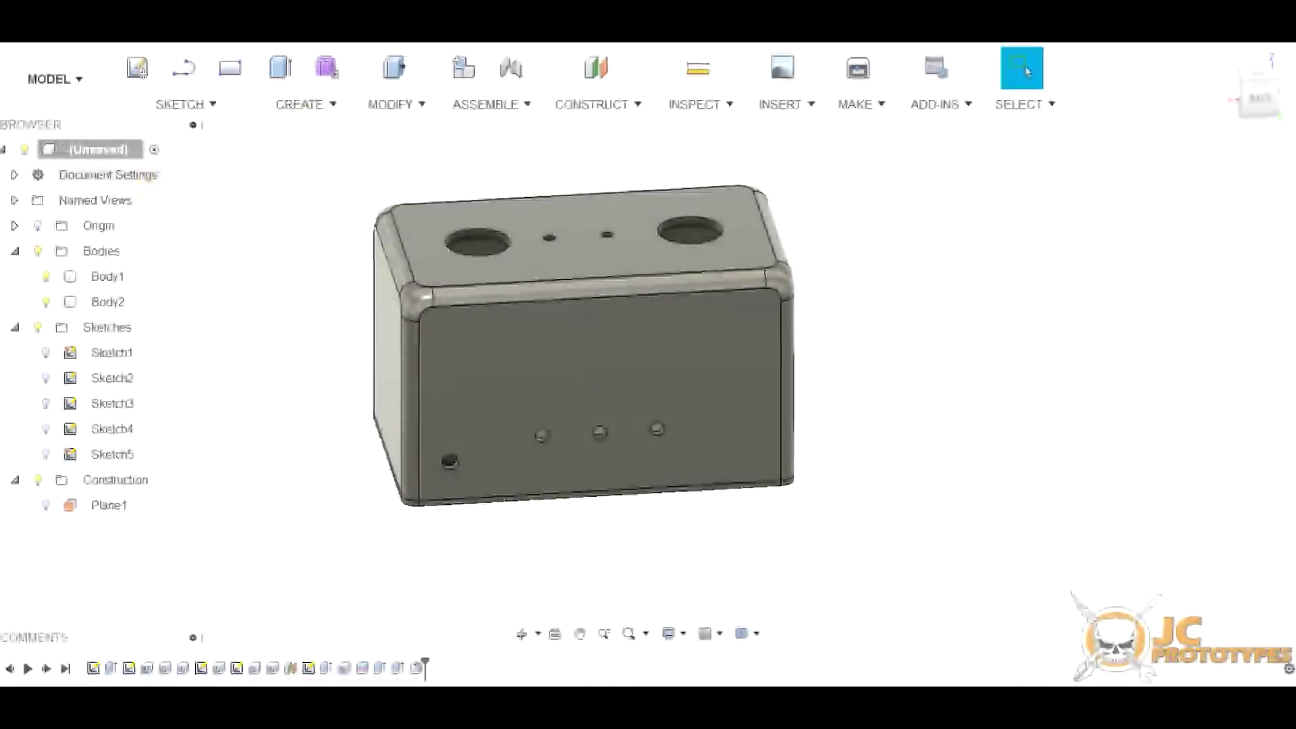
# Save the design as '2 BUTTON QUIZ' and hide Body2 in the browser.
pyautogui.click(64, 30)
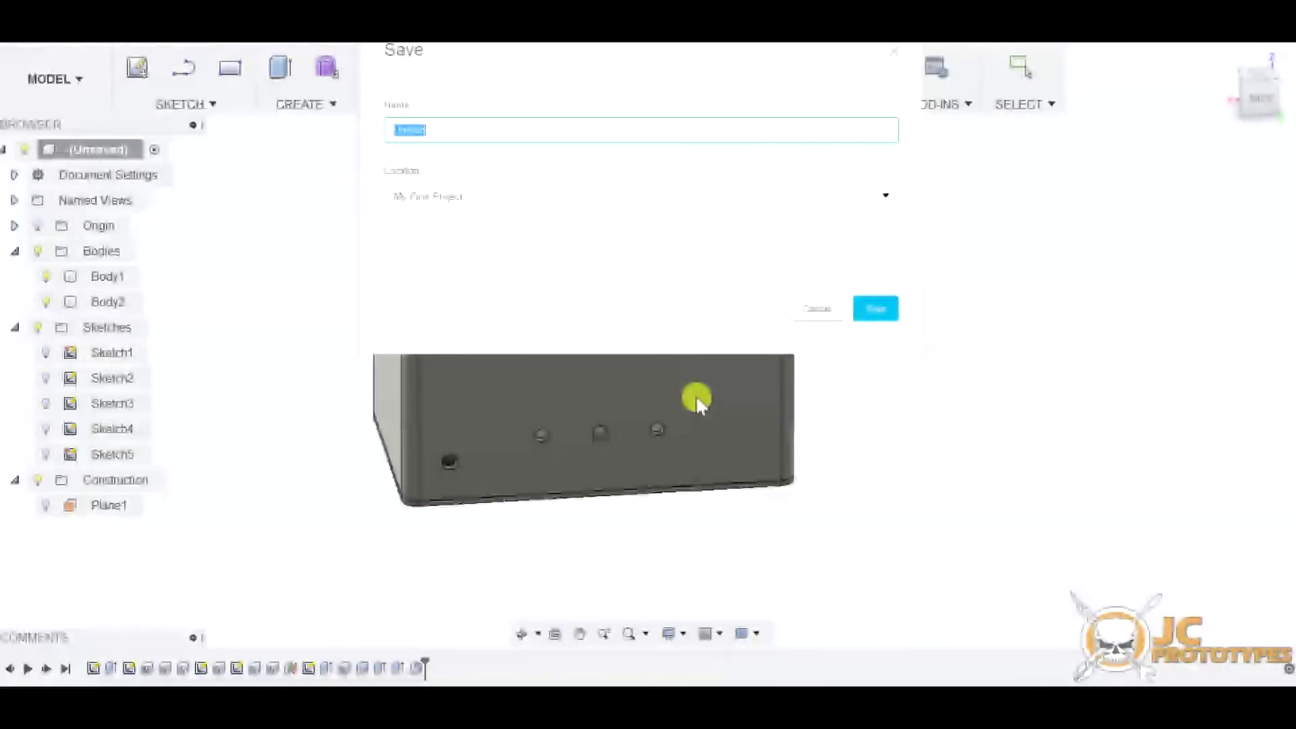
pyautogui.write('J')
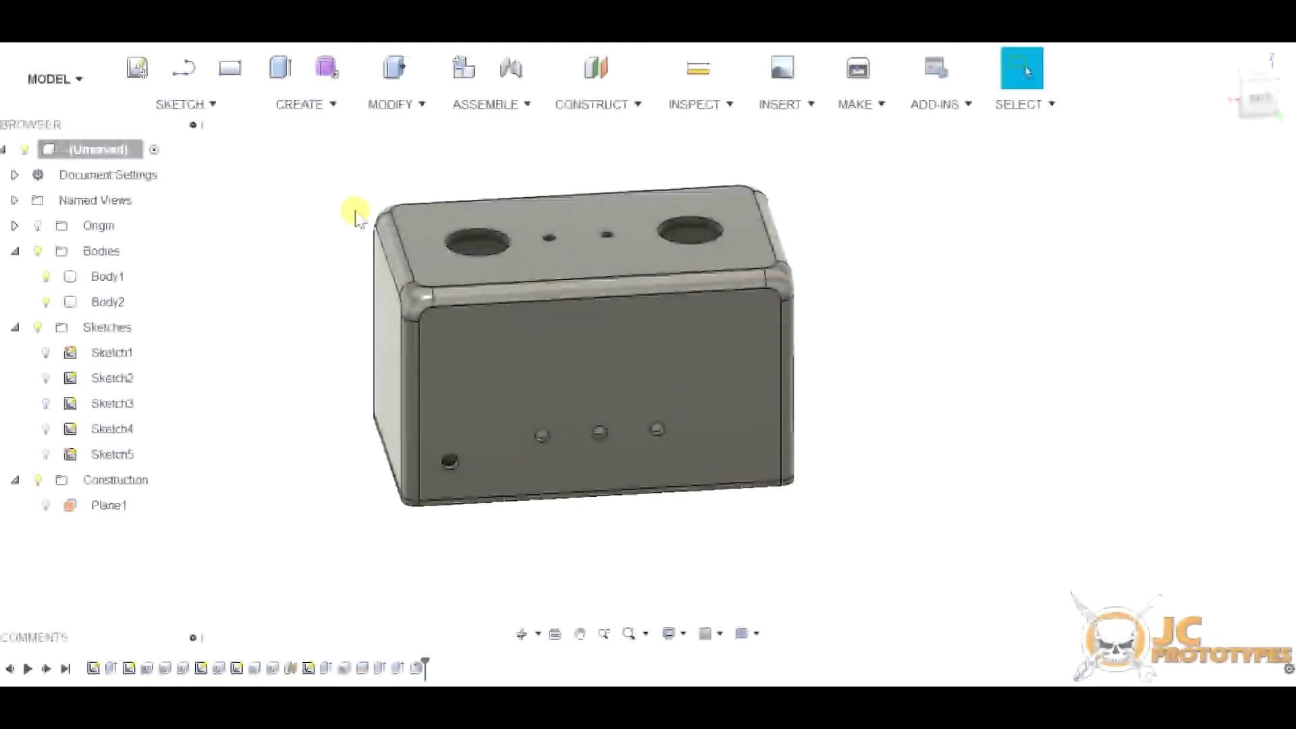
pyautogui.click(588, 197)
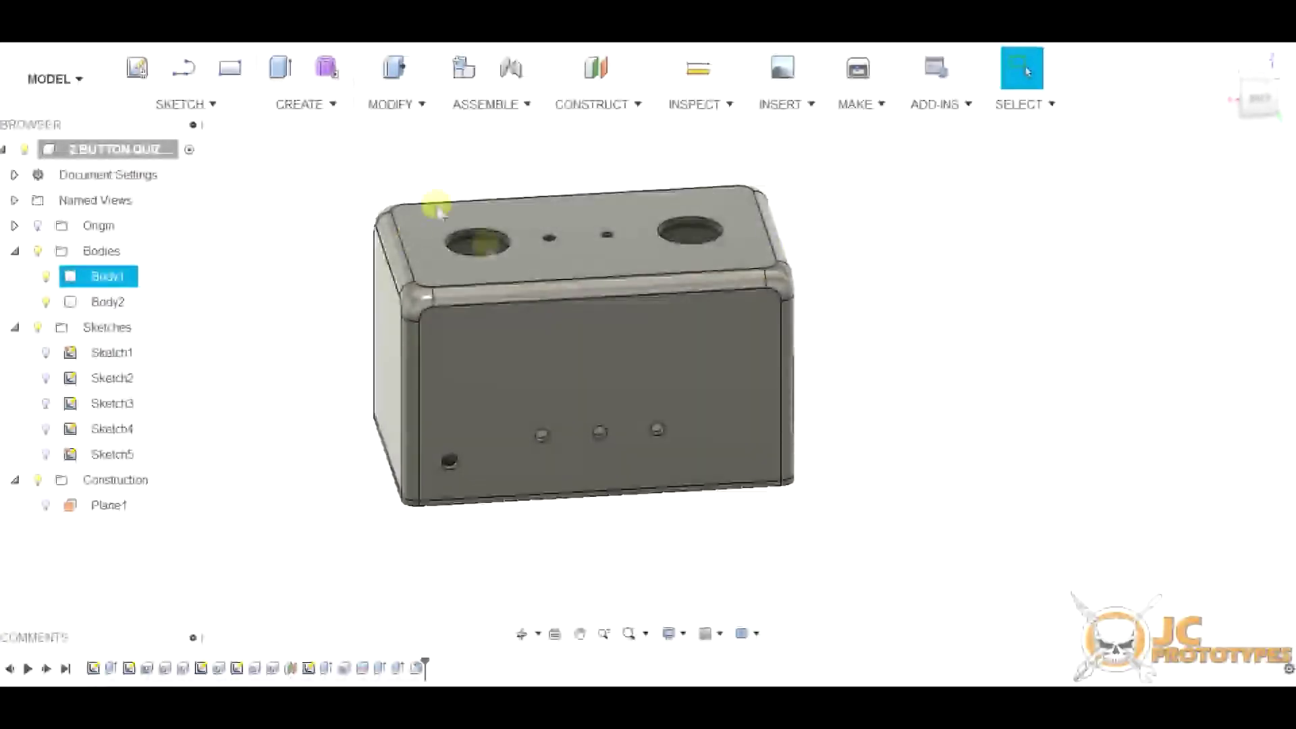
pyautogui.click(224, 456)
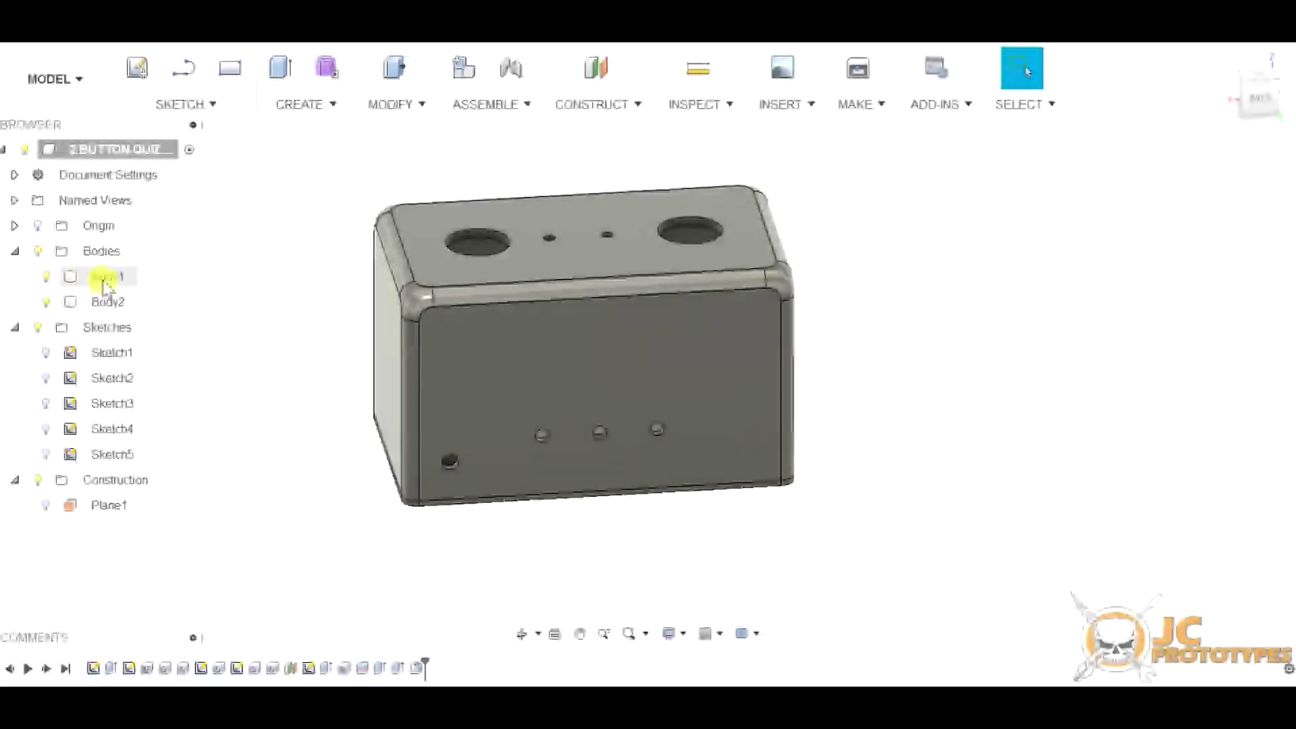
pyautogui.click(45, 302)
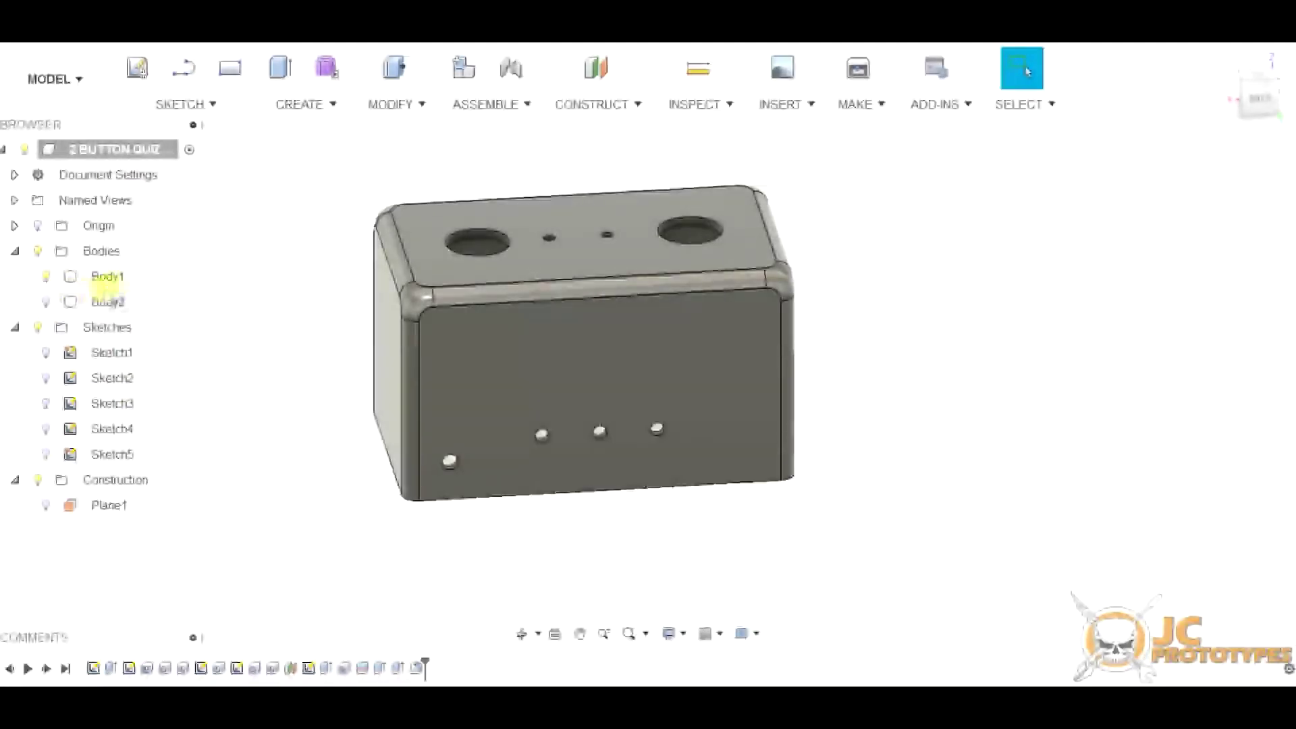
pyautogui.rightClick(113, 283)
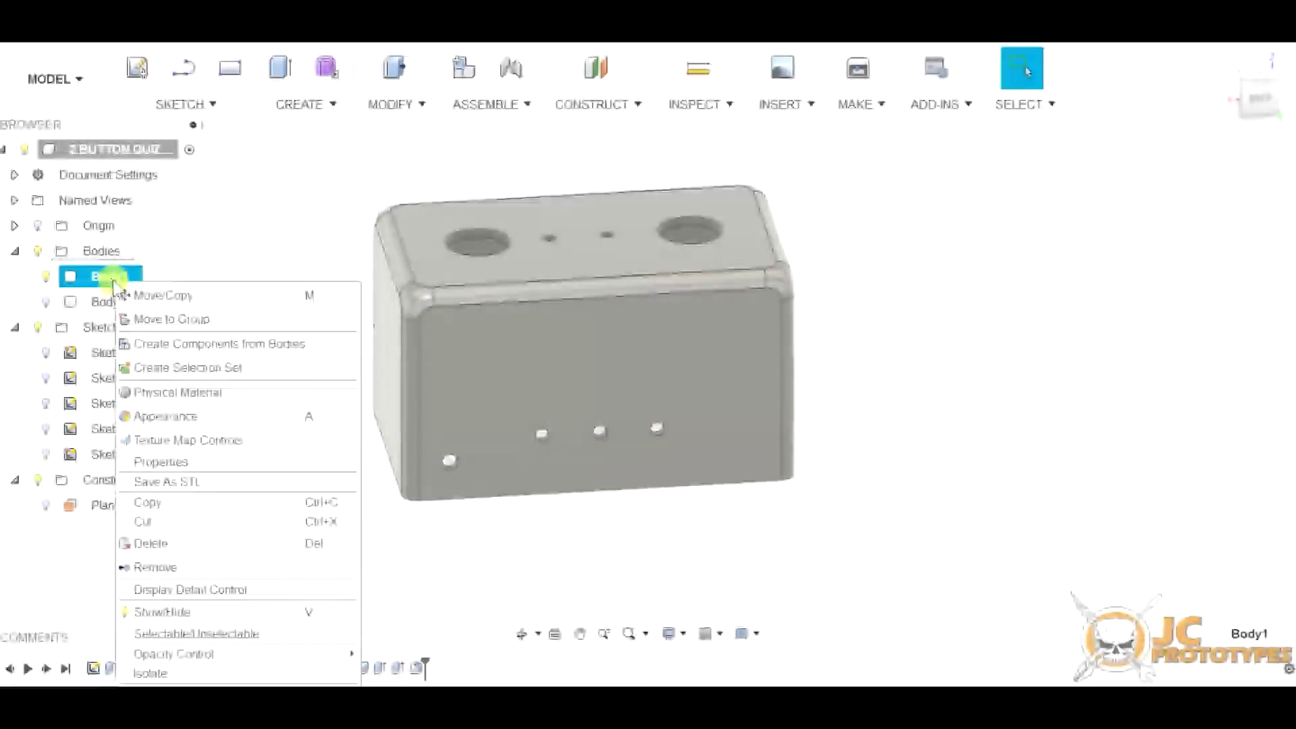
# Export Body1 as a Binary, High-refinement STL file, then hide it.
pyautogui.click(216, 482)
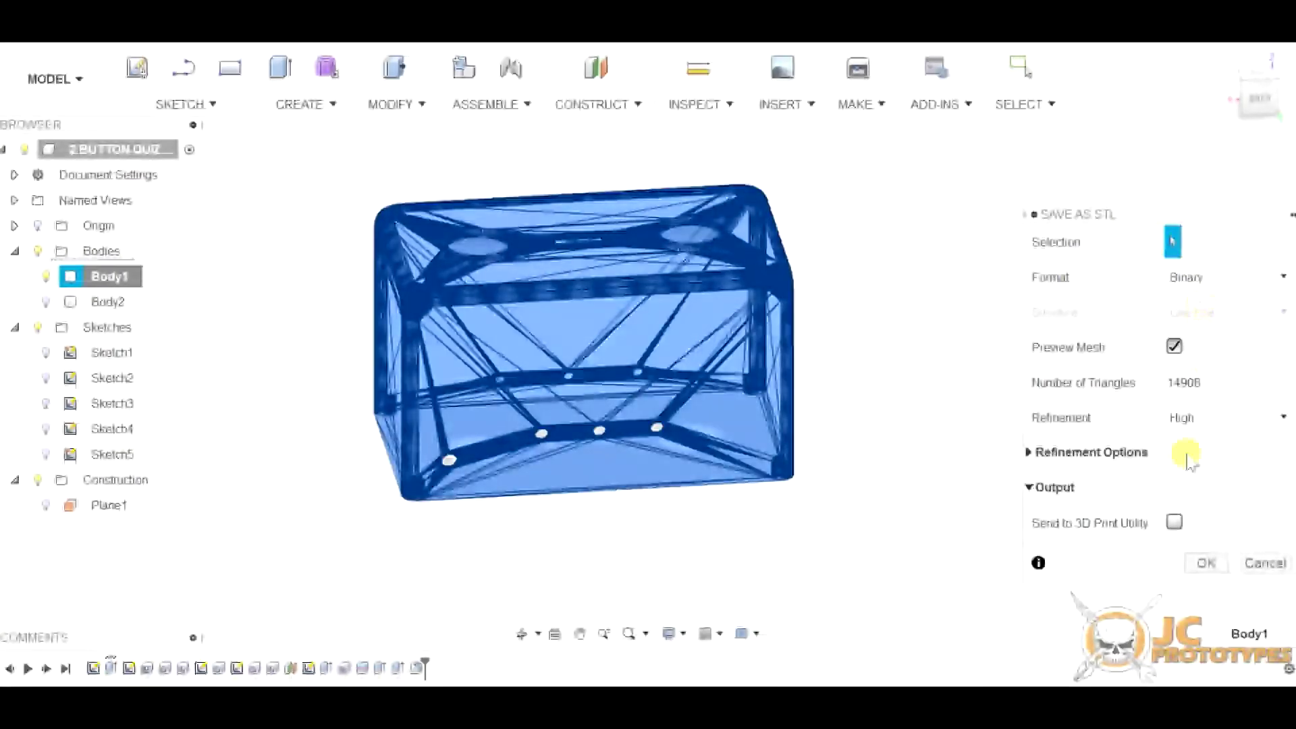
pyautogui.click(1206, 564)
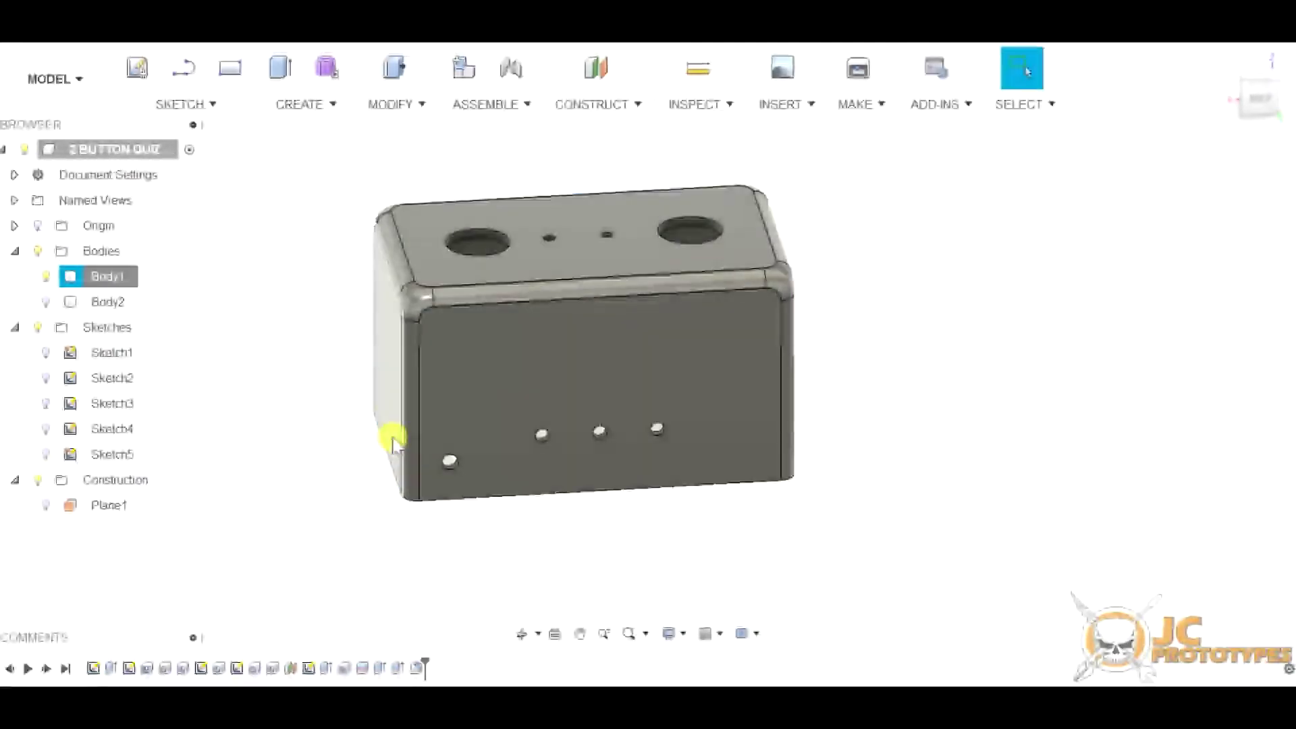
pyautogui.click(45, 278)
# Show the lid body Body2 and export it with Save As STL.
pyautogui.click(46, 302)
pyautogui.click(549, 428)
pyautogui.rightClick(545, 432)
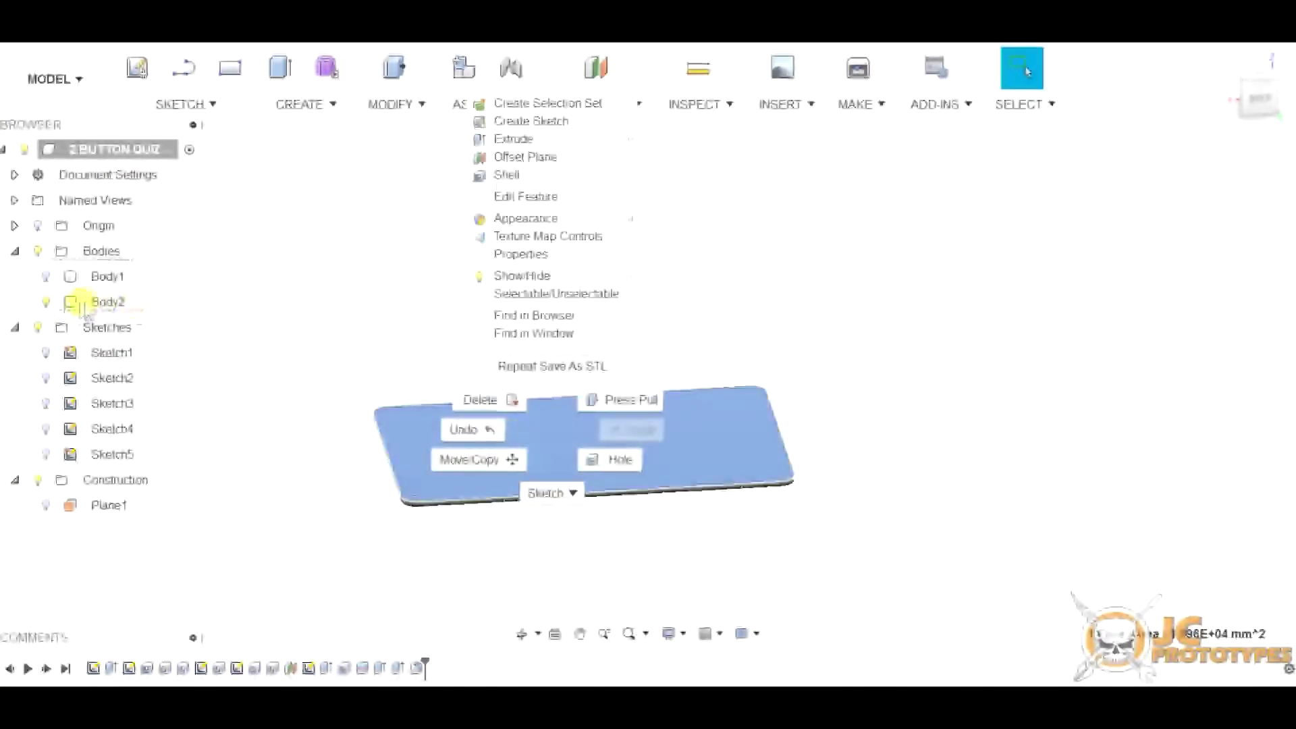
pyautogui.press('Escape')
pyautogui.click(116, 305)
pyautogui.rightClick(117, 305)
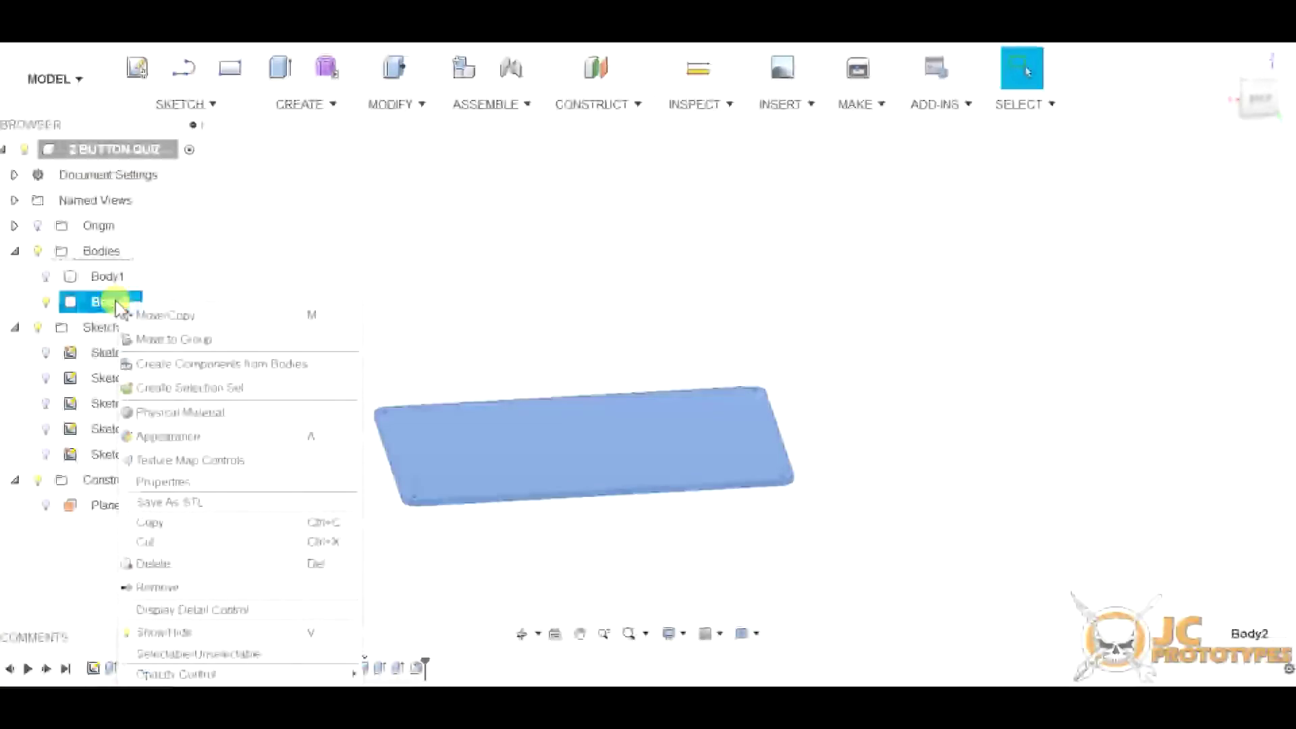
pyautogui.click(194, 503)
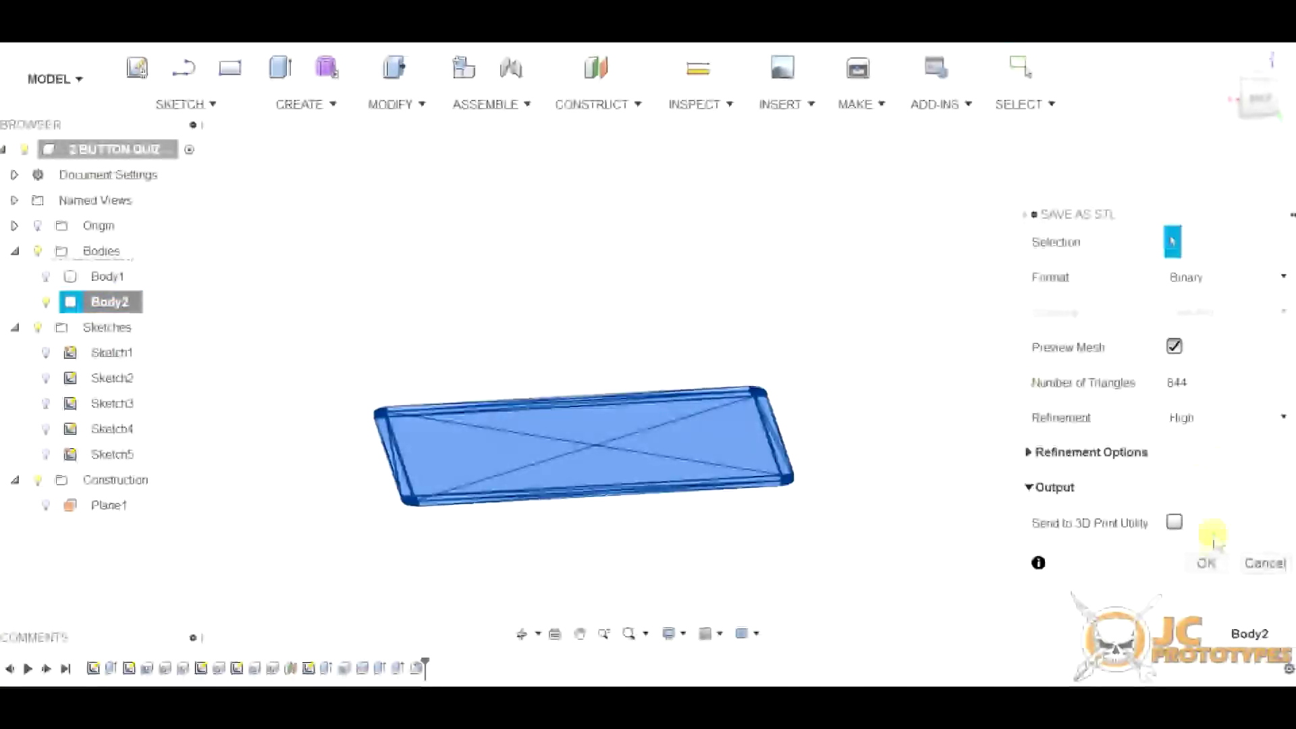
pyautogui.click(1208, 564)
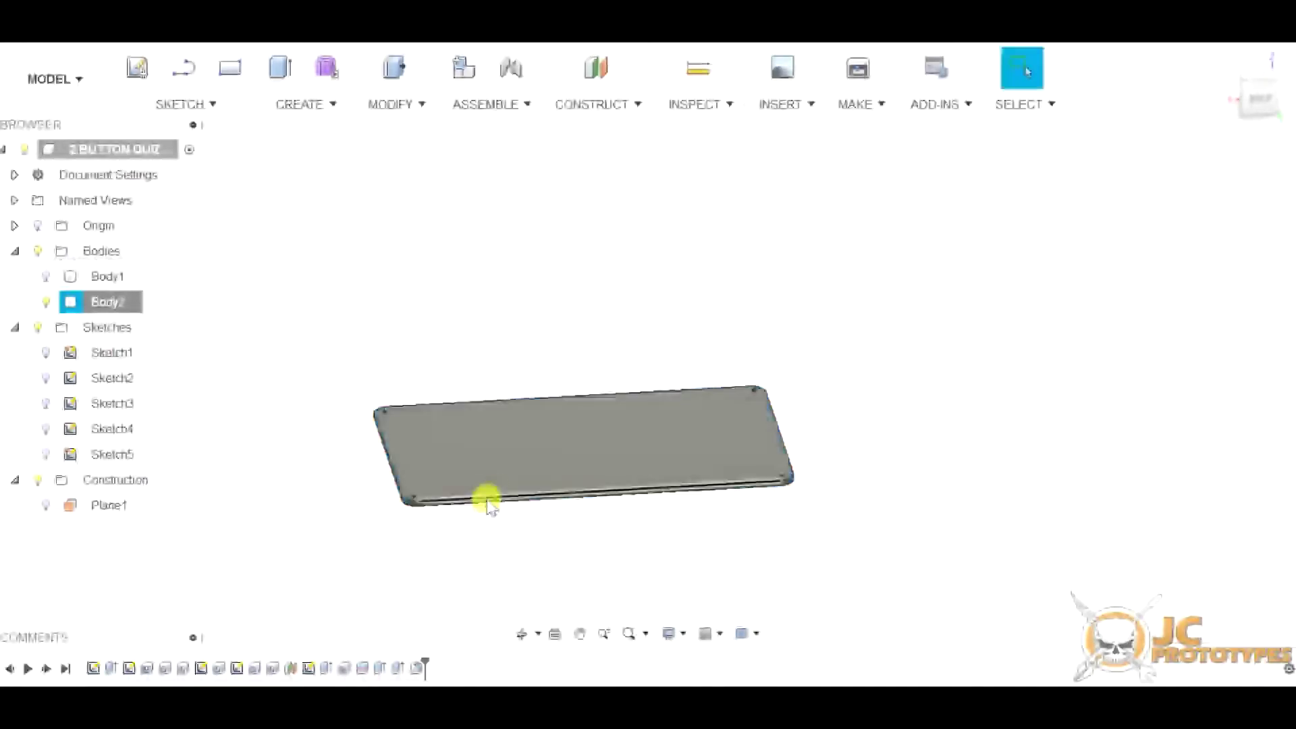
pyautogui.click(746, 238)
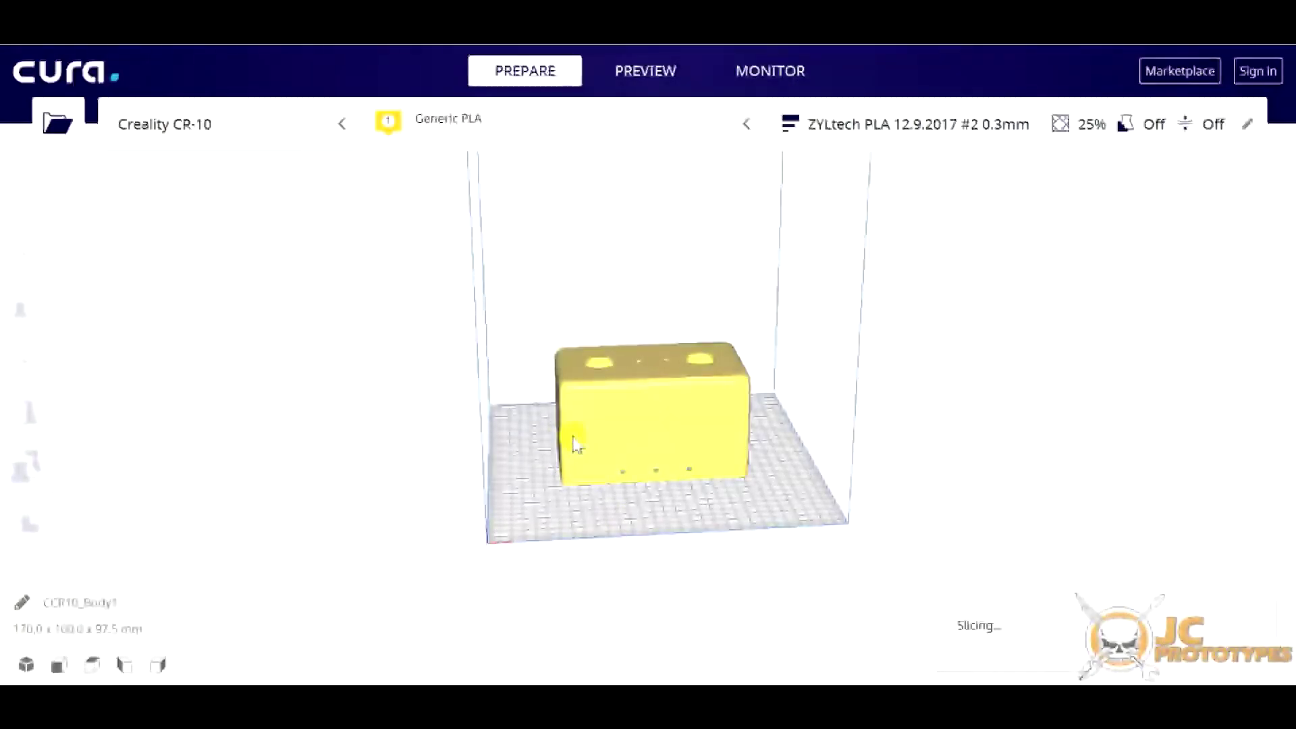
# Orbit around the sliced CCR10_Body1 box in Cura and select the model.
pyautogui.moveTo(577, 442); pyautogui.dragTo(642, 454, button='right')
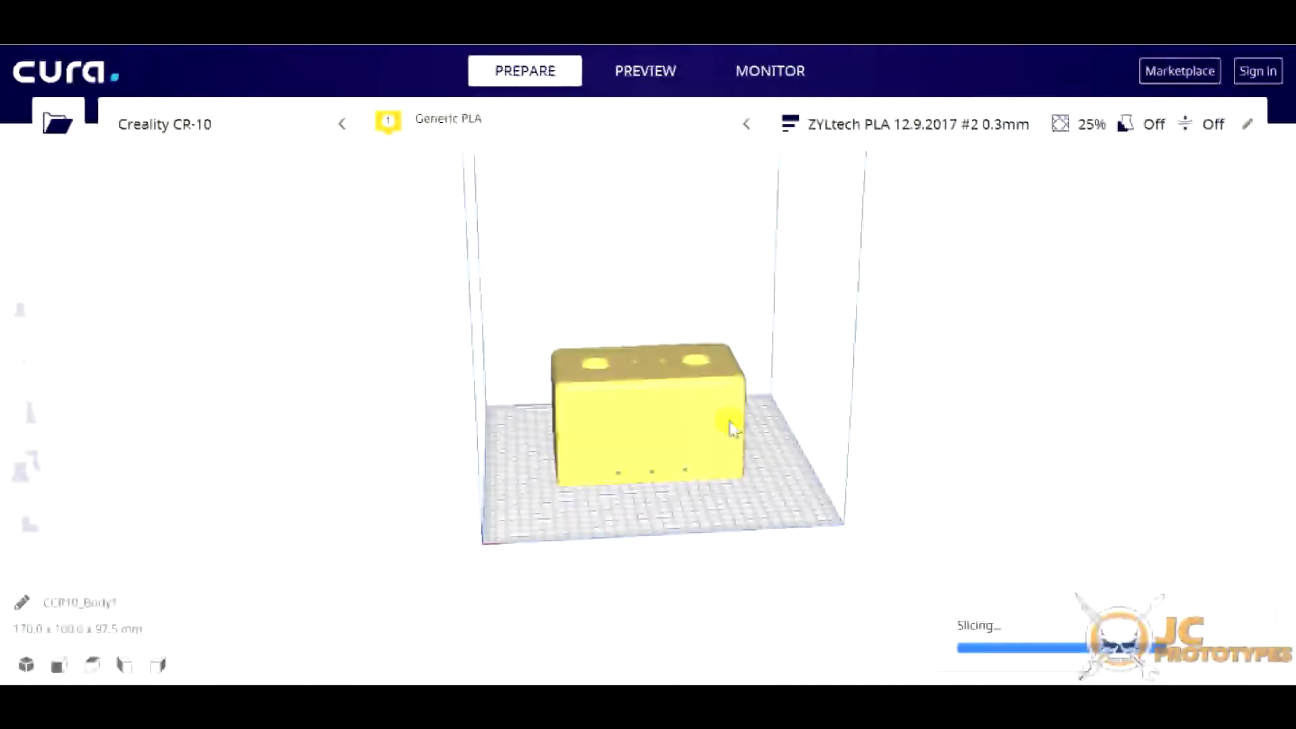
pyautogui.moveTo(735, 445); pyautogui.dragTo(819, 370, button='right')
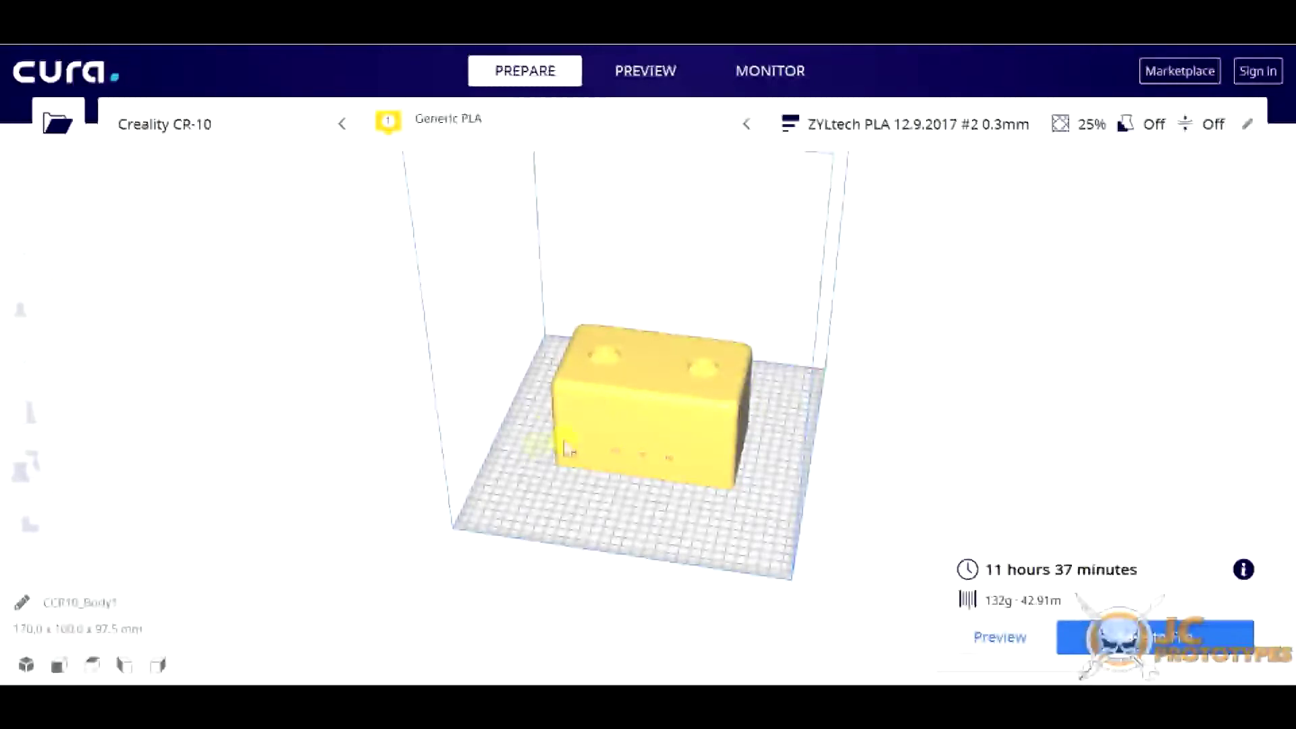
pyautogui.click(653, 422)
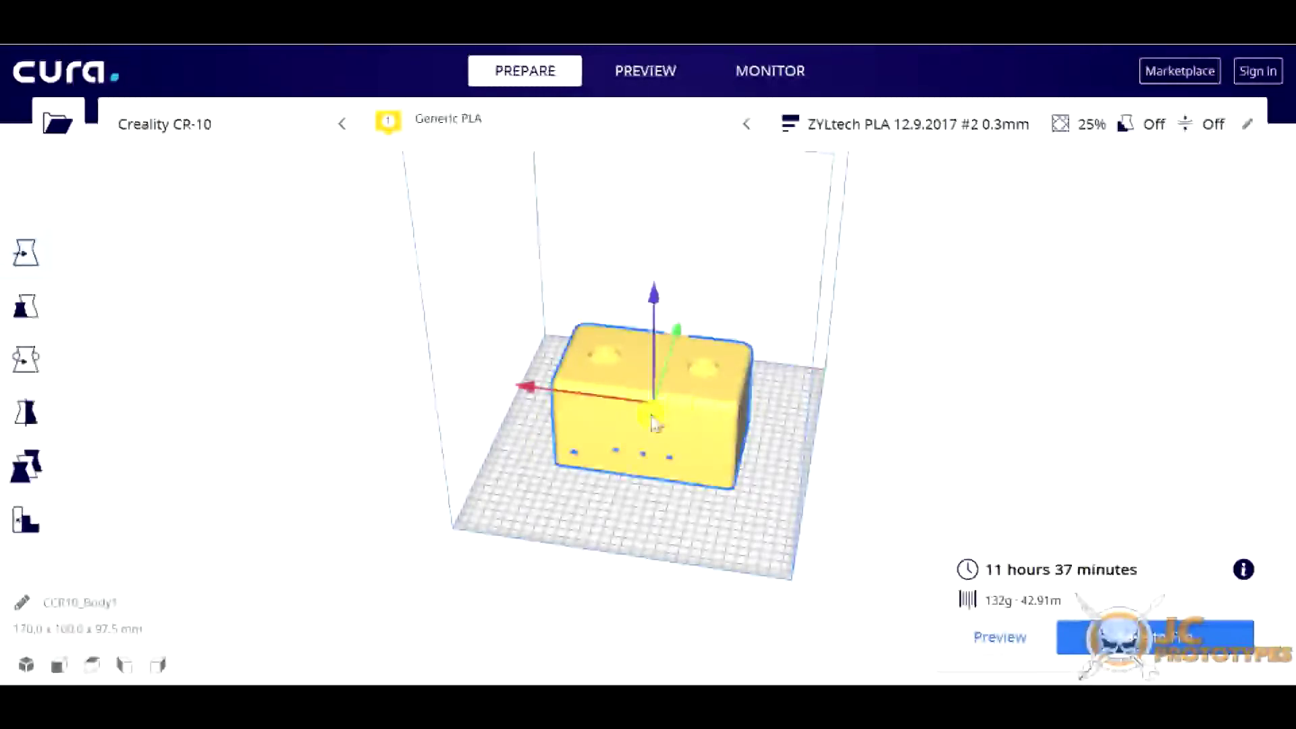
pyautogui.click(25, 361)
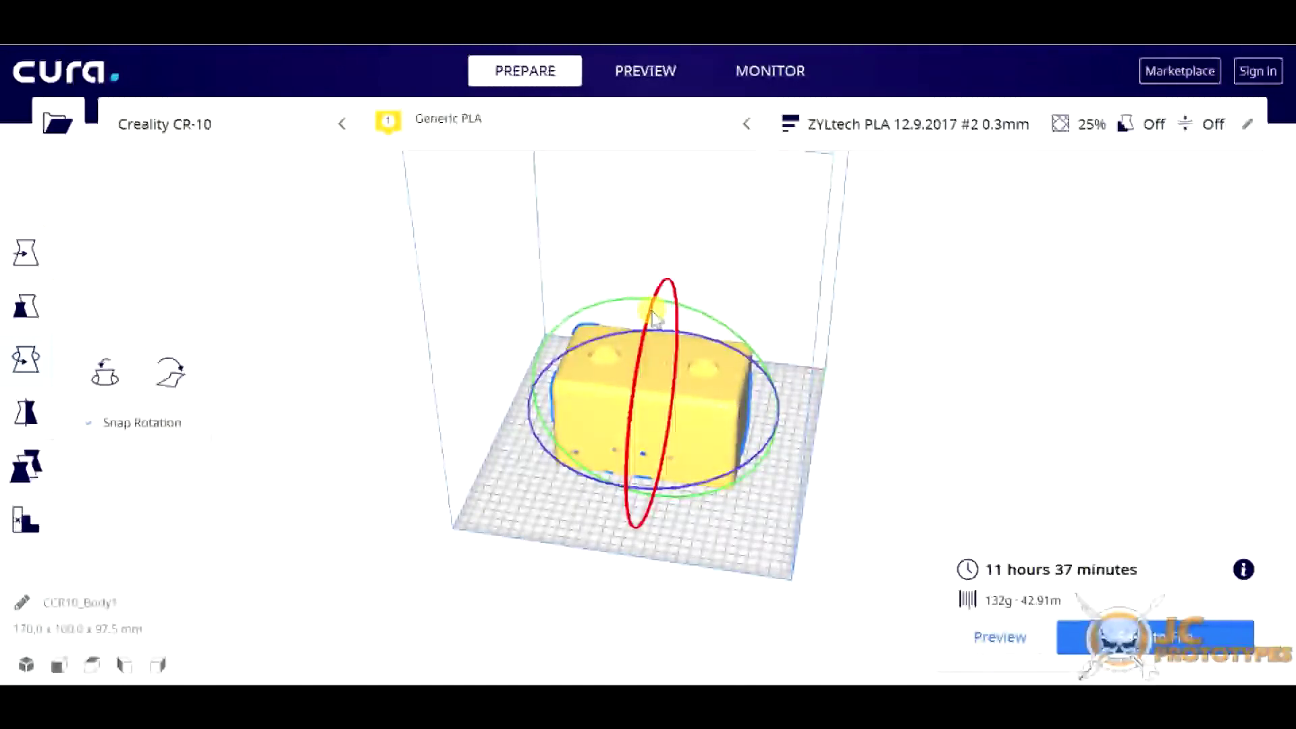
# Rotate the box 180° on the build plate so its open side faces up.
pyautogui.moveTo(656, 325); pyautogui.dragTo(639, 368)
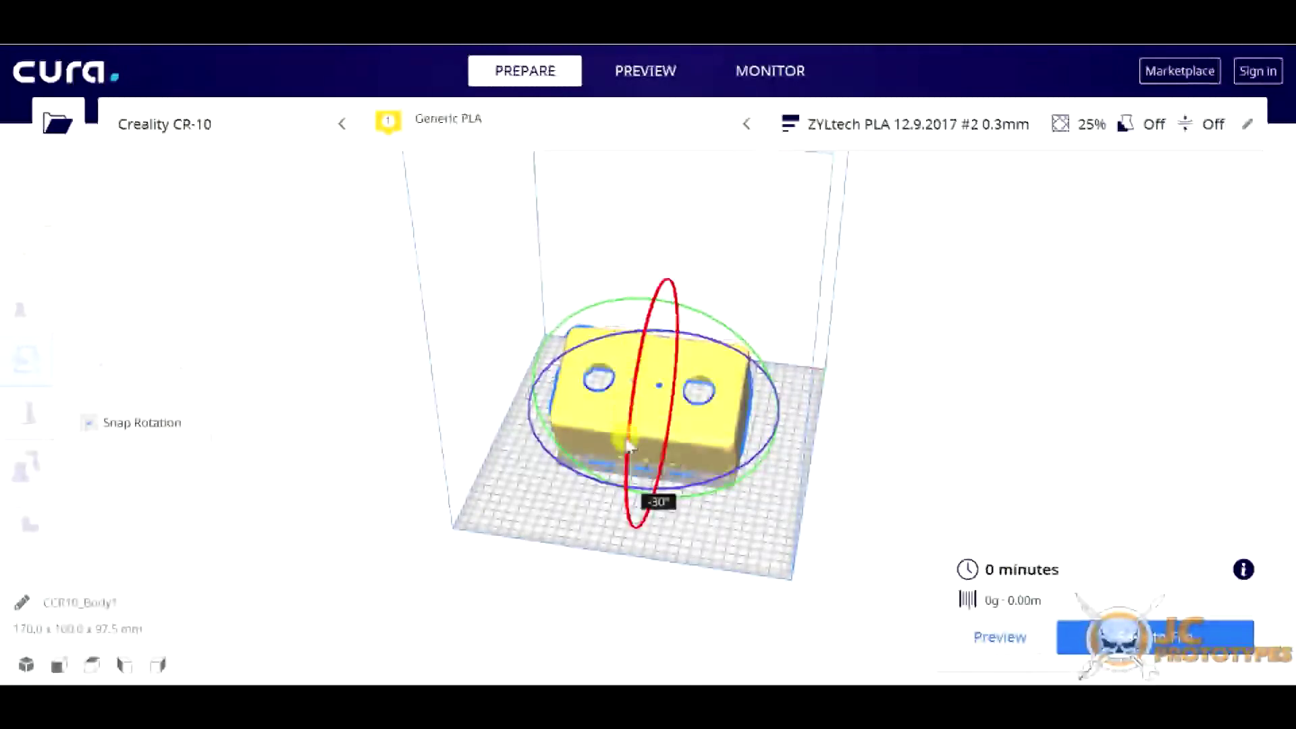
pyautogui.moveTo(621, 555); pyautogui.dragTo(681, 634)
pyautogui.moveTo(771, 614); pyautogui.dragTo(859, 581)
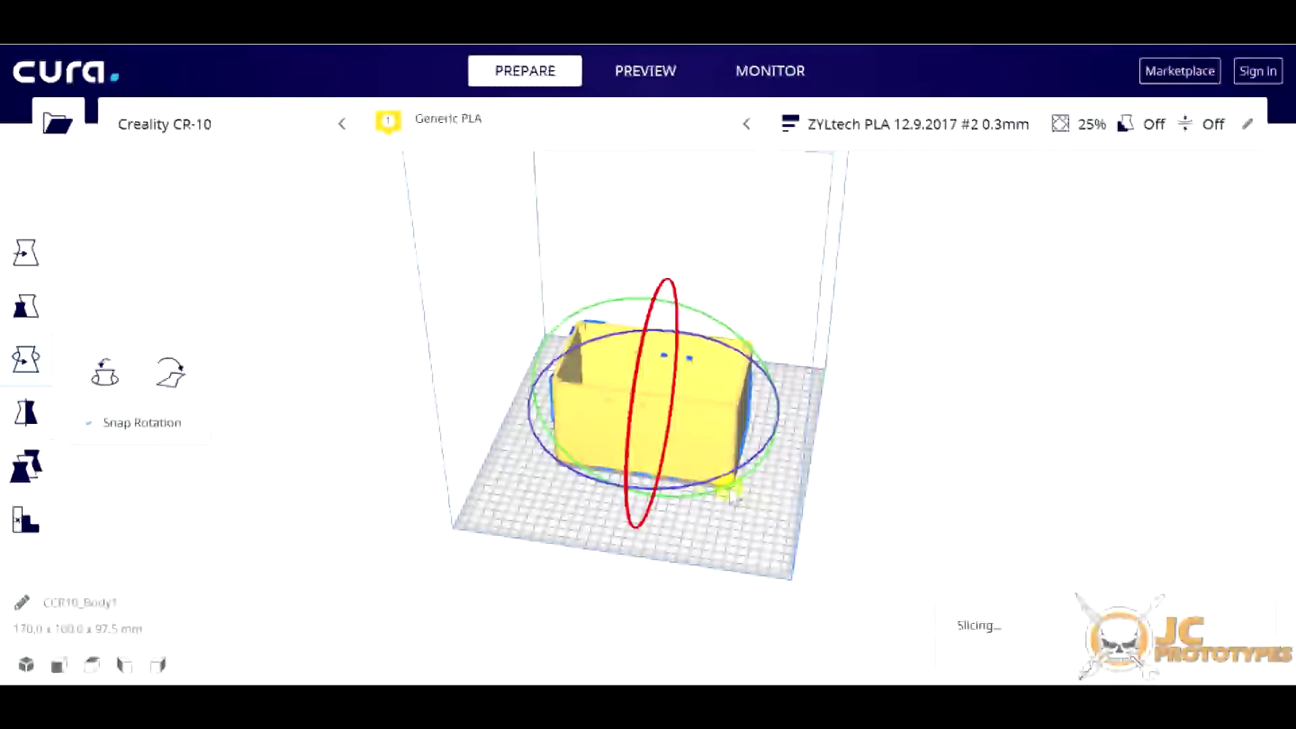
pyautogui.scroll(5, 727, 489)
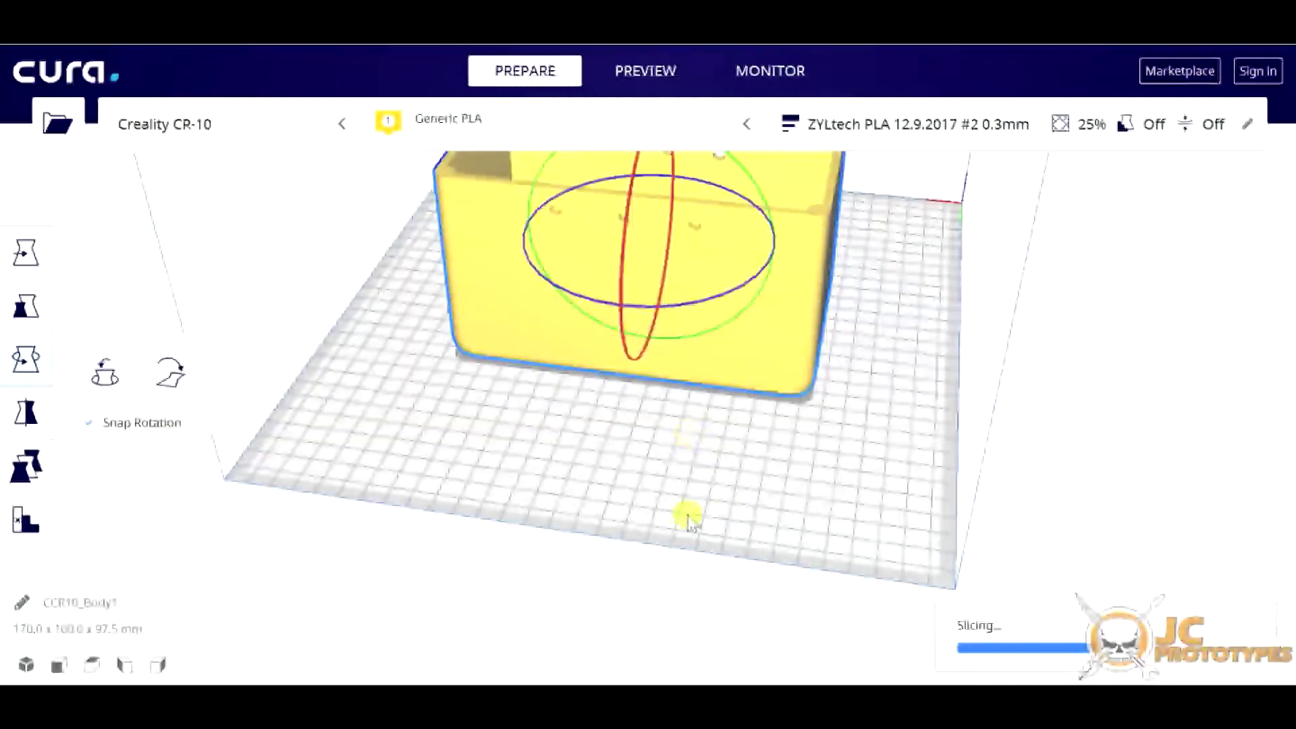
# Deselect the box and orbit around it to confirm the flat bottom and open top.
pyautogui.moveTo(714, 498); pyautogui.dragTo(787, 398, button='right')
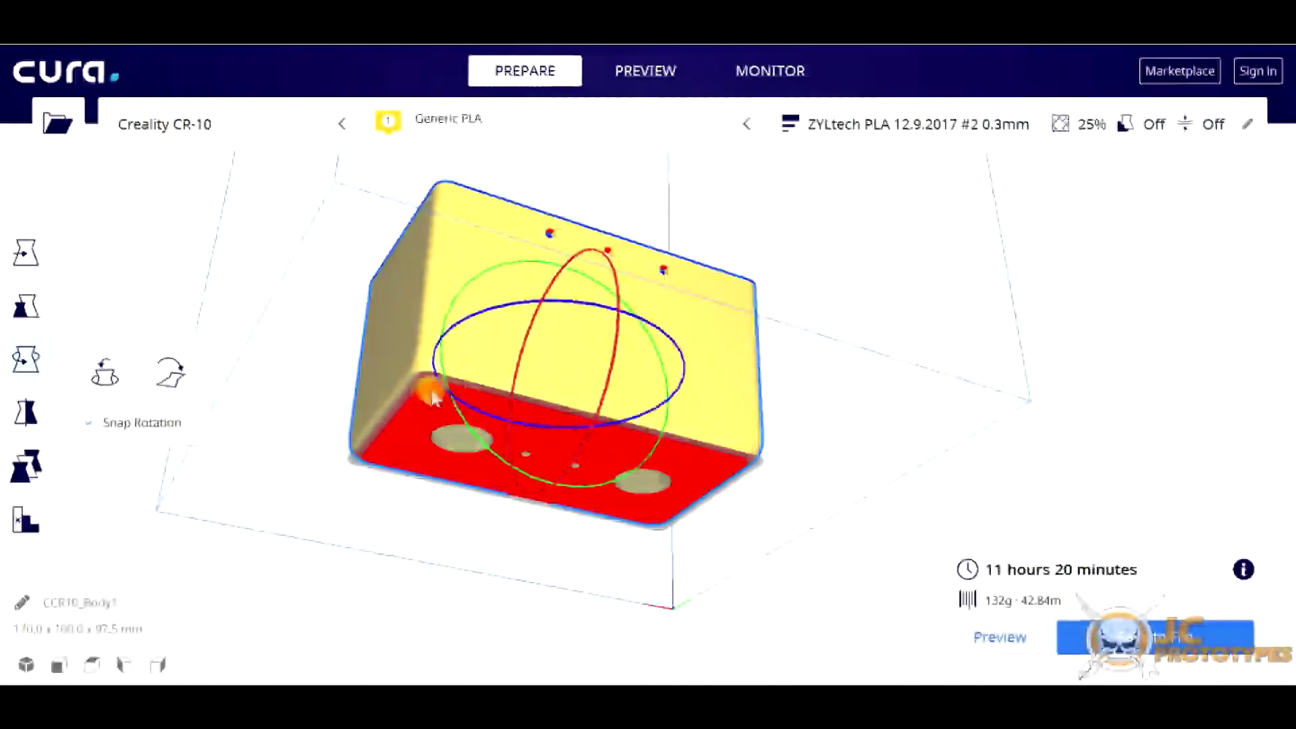
pyautogui.click(346, 451)
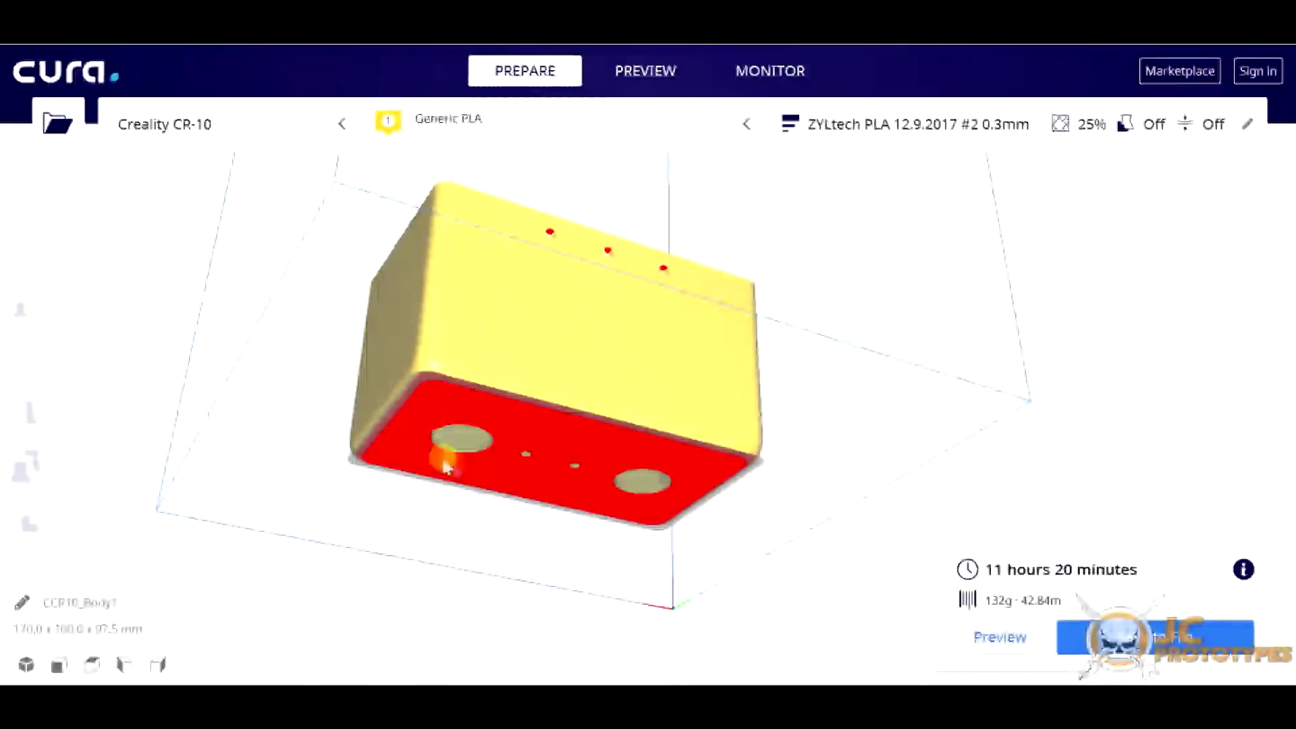
pyautogui.moveTo(456, 424); pyautogui.dragTo(560, 432, button='right')
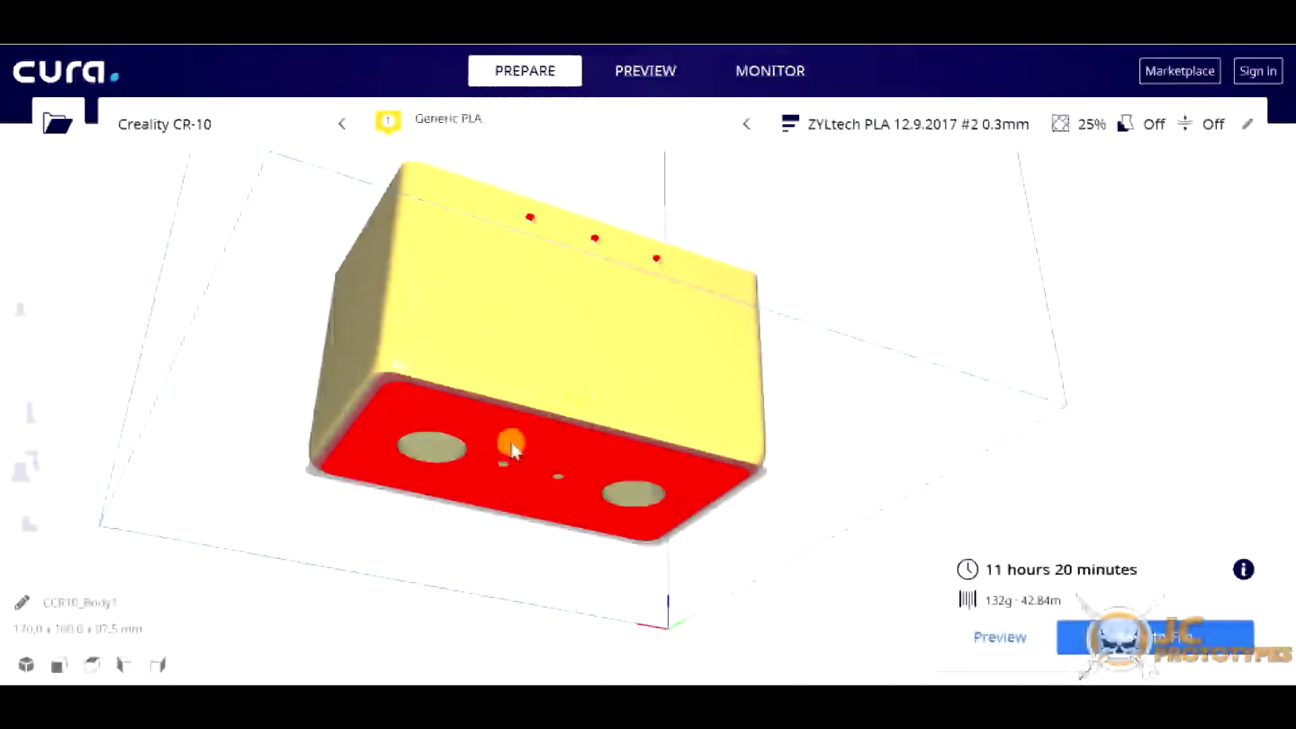
pyautogui.moveTo(795, 368); pyautogui.dragTo(839, 410, button='right')
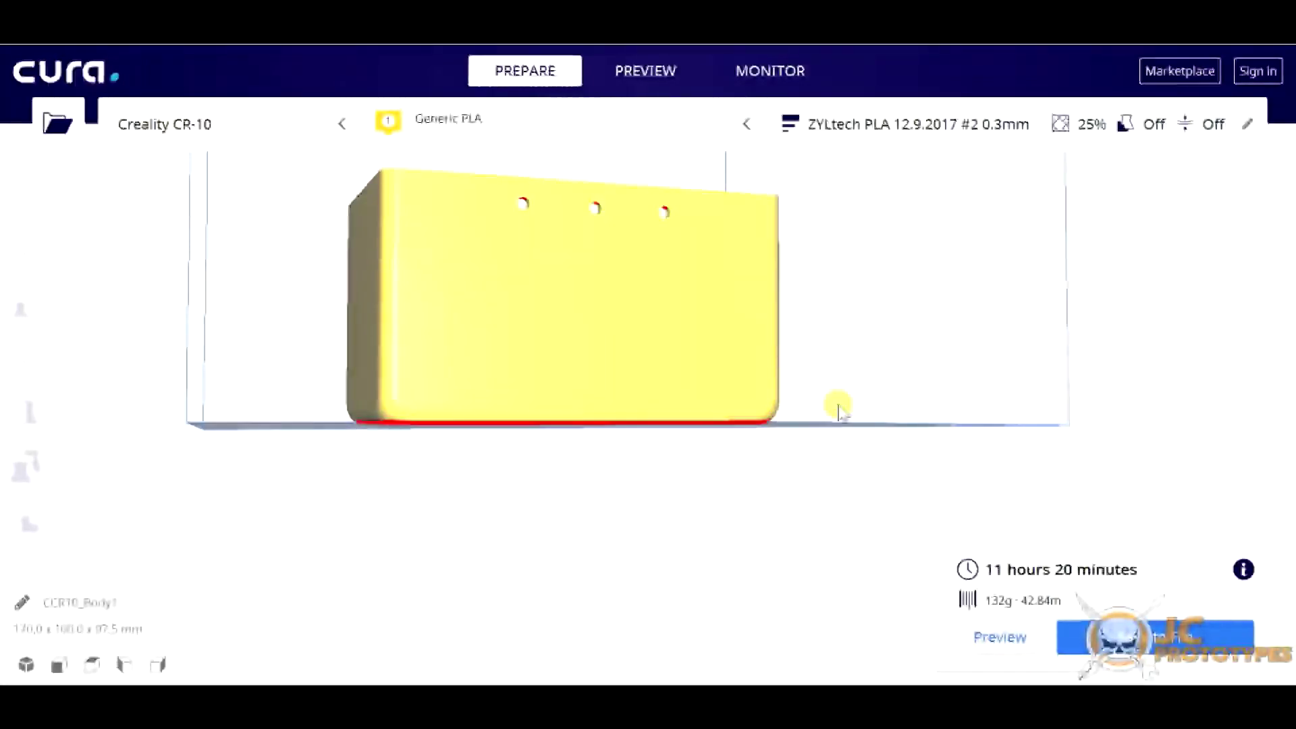
pyautogui.moveTo(483, 365); pyautogui.dragTo(549, 427, button='right')
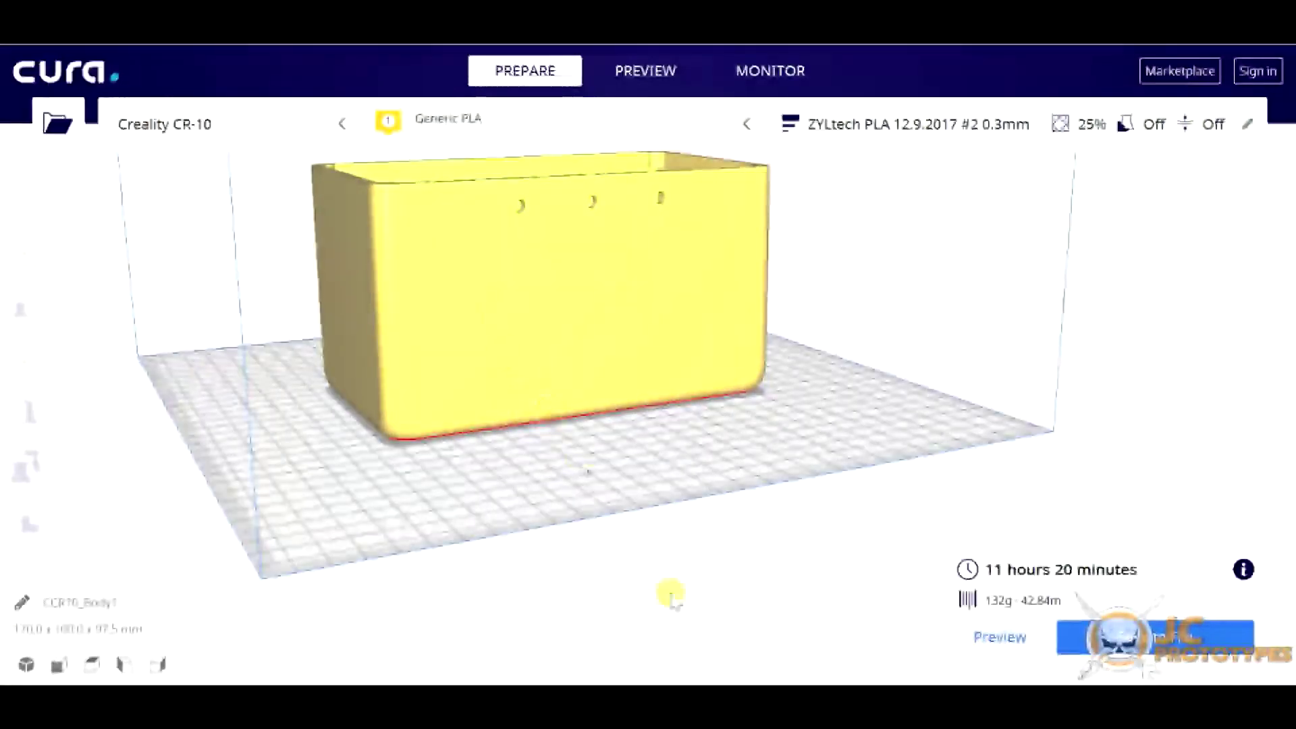
pyautogui.moveTo(737, 525); pyautogui.dragTo(825, 437, button='right')
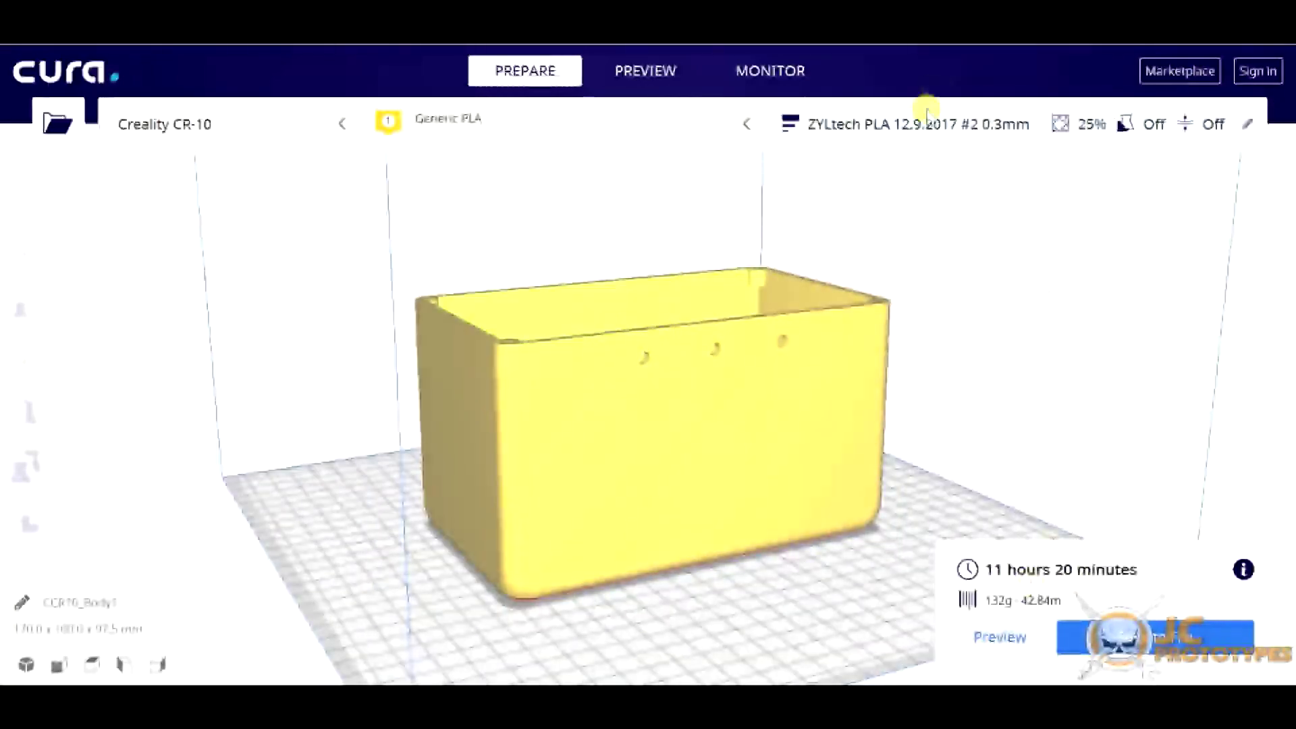
pyautogui.click(892, 130)
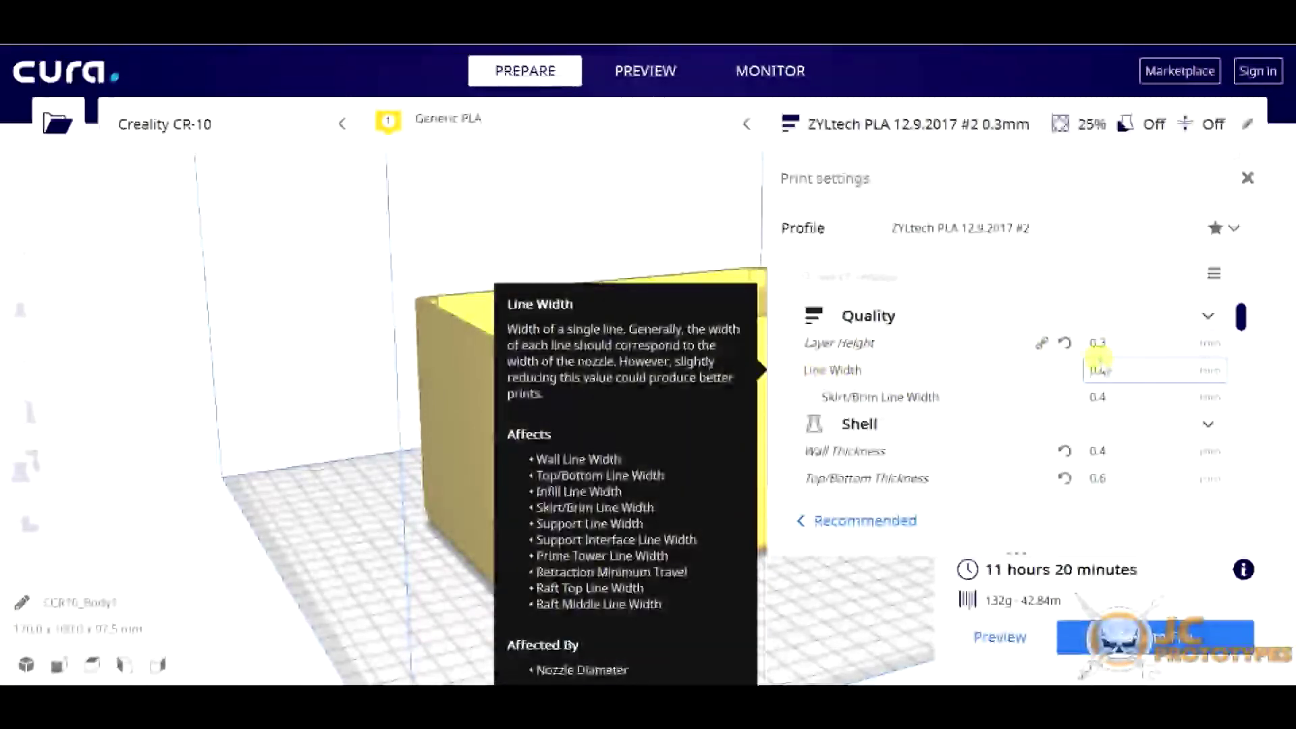
# Review the ZYLtech PLA custom settings from Quality through Infill, Material and Speed to Skirt adhesion (3 lines, 5 mm).
pyautogui.scroll(-3, 1097, 357)
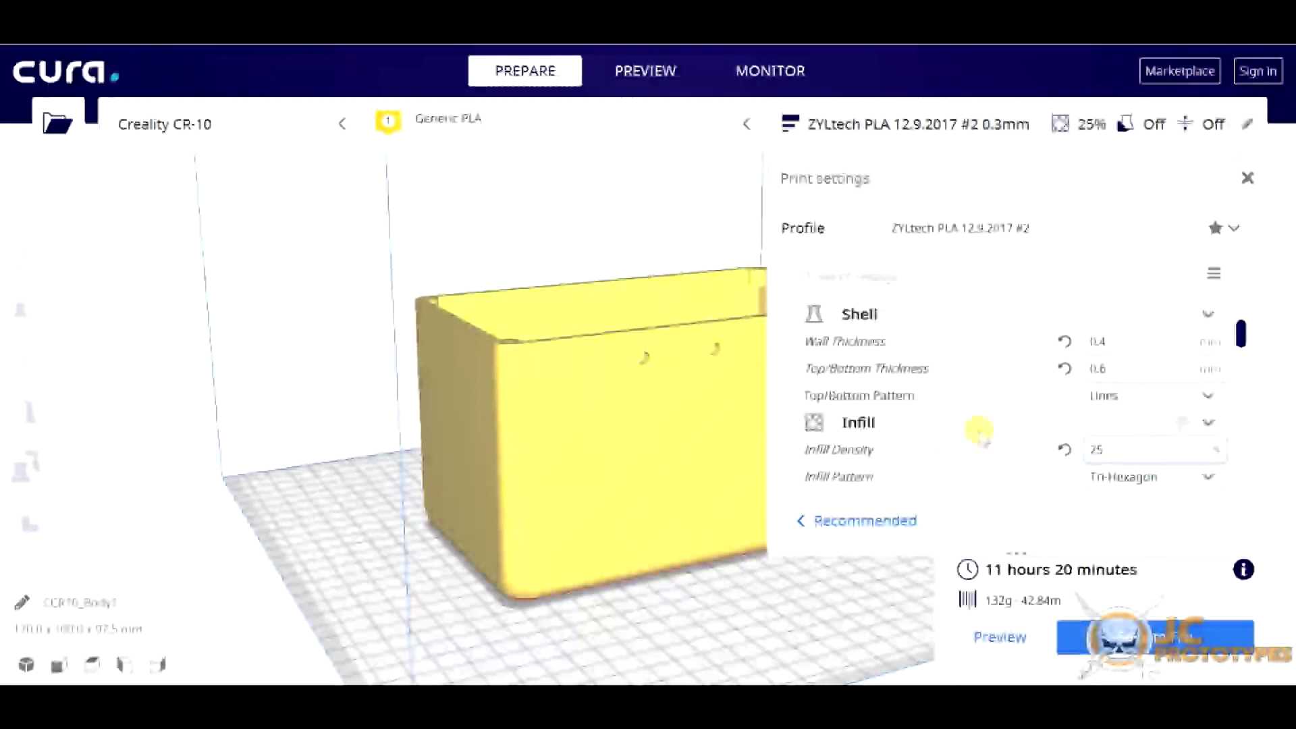
pyautogui.scroll(-2, 981, 428)
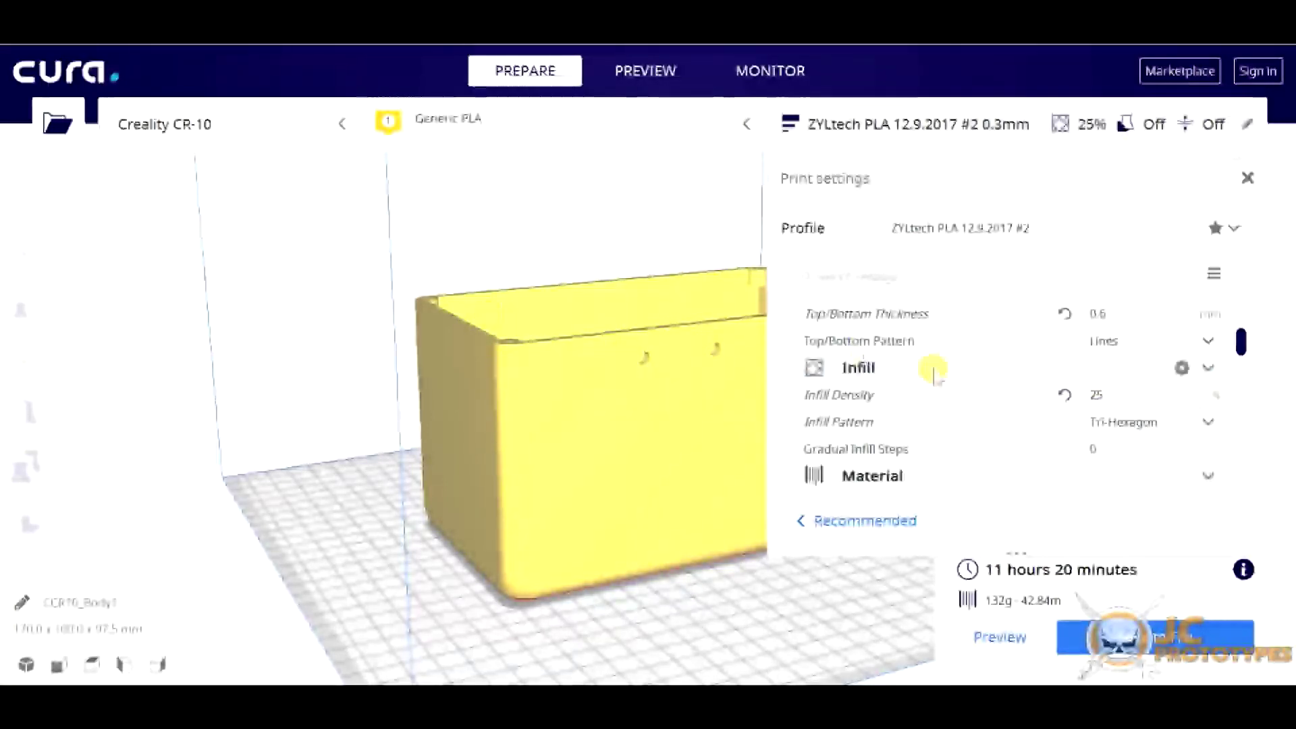
pyautogui.scroll(-3, 1006, 370)
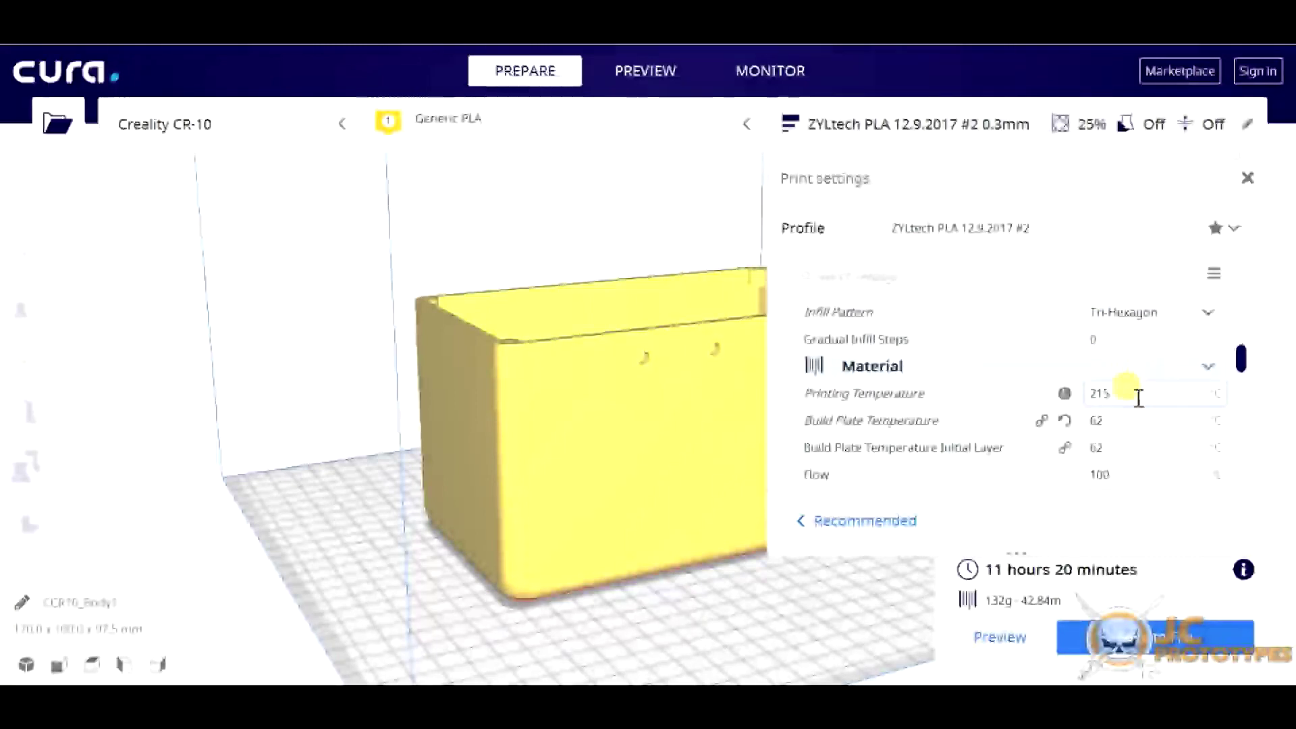
pyautogui.scroll(-3, 1162, 395)
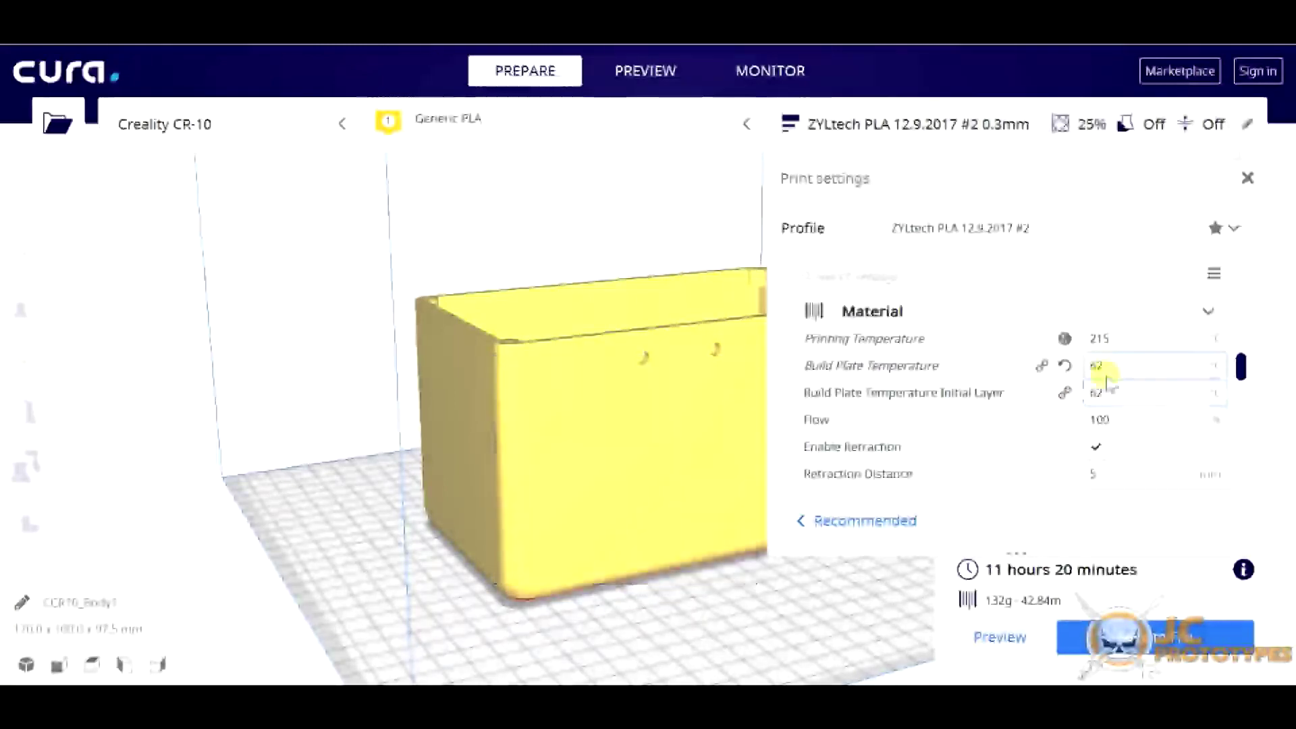
pyautogui.scroll(-2, 1154, 415)
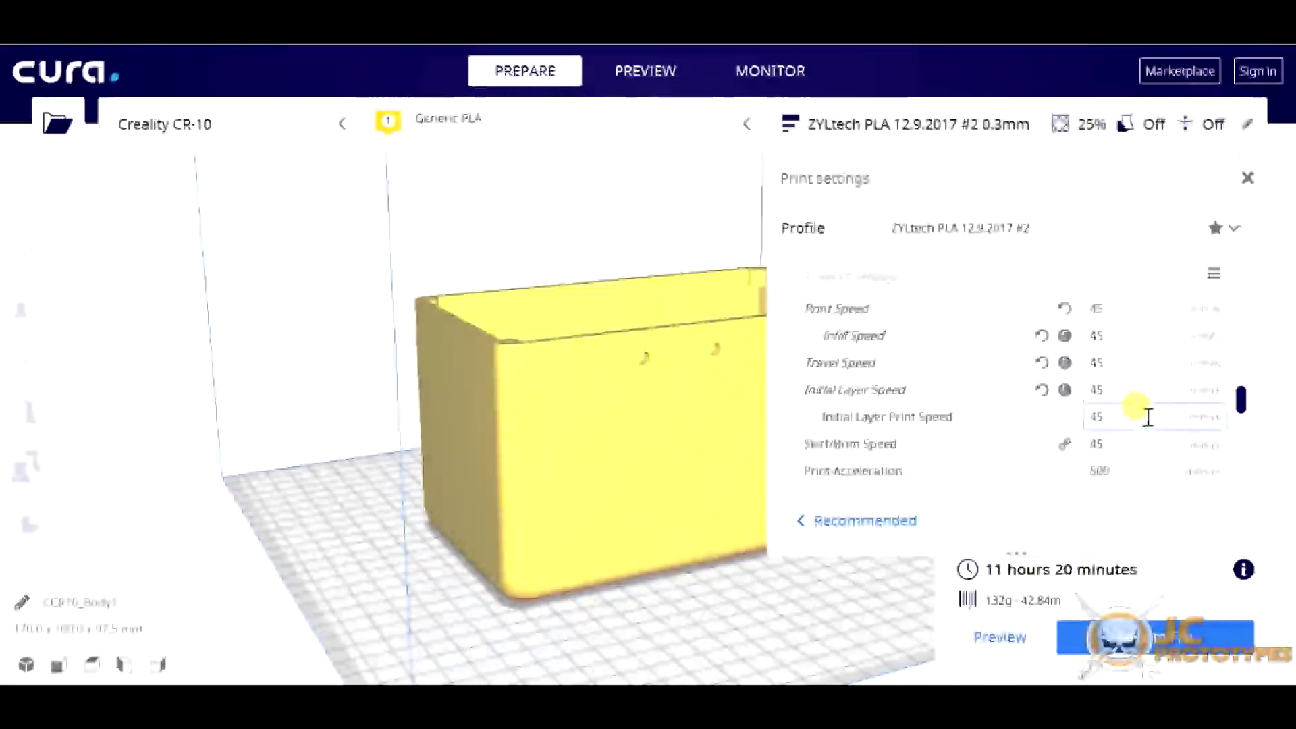
pyautogui.scroll(-2, 1120, 388)
pyautogui.scroll(-5, 1073, 394)
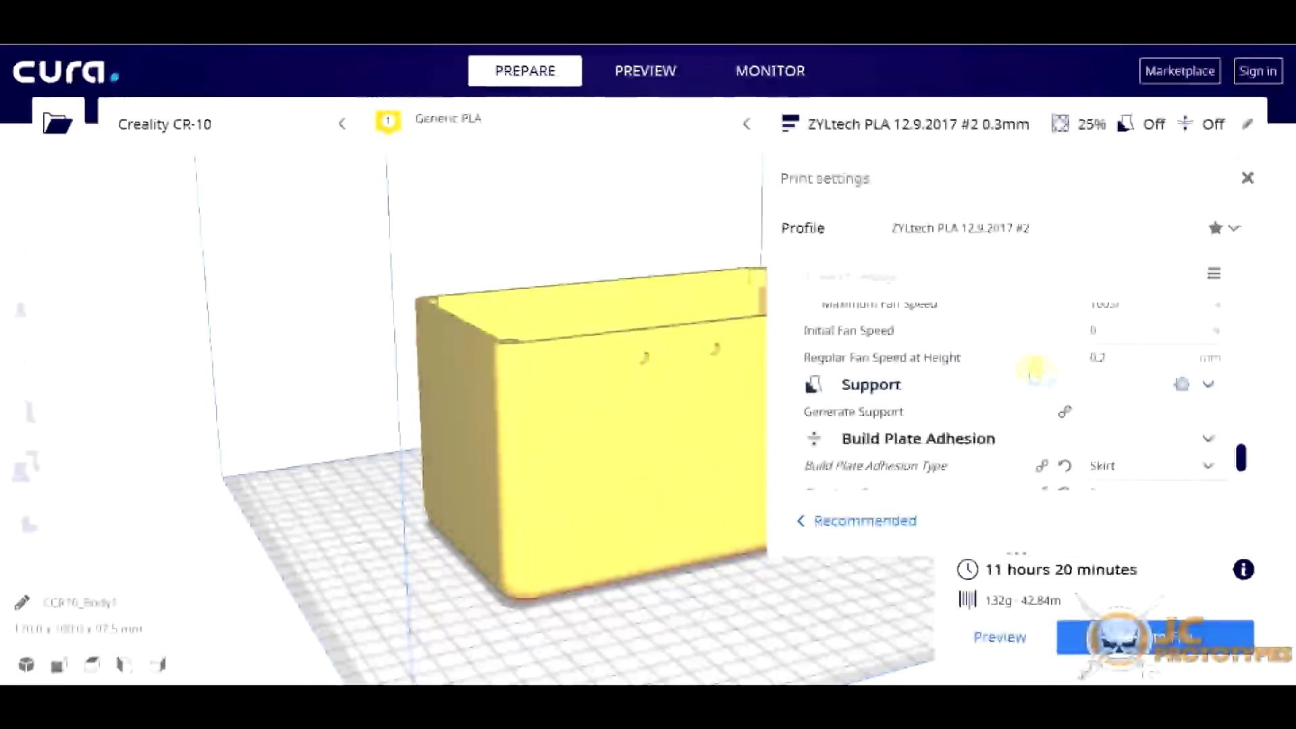
pyautogui.scroll(-3, 877, 408)
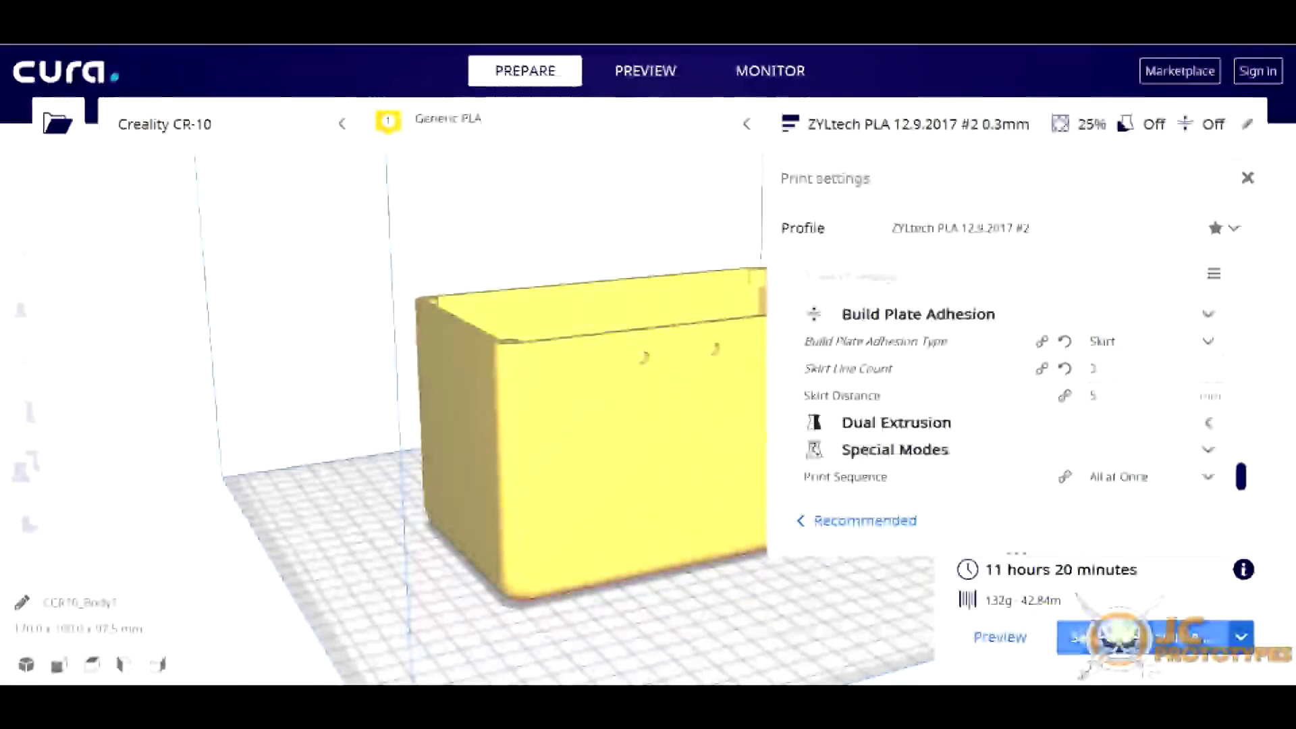
# Write CCR10_Body1.gcode to the EOS_DIGITAL drive and safely eject it.
pyautogui.click(1086, 638)
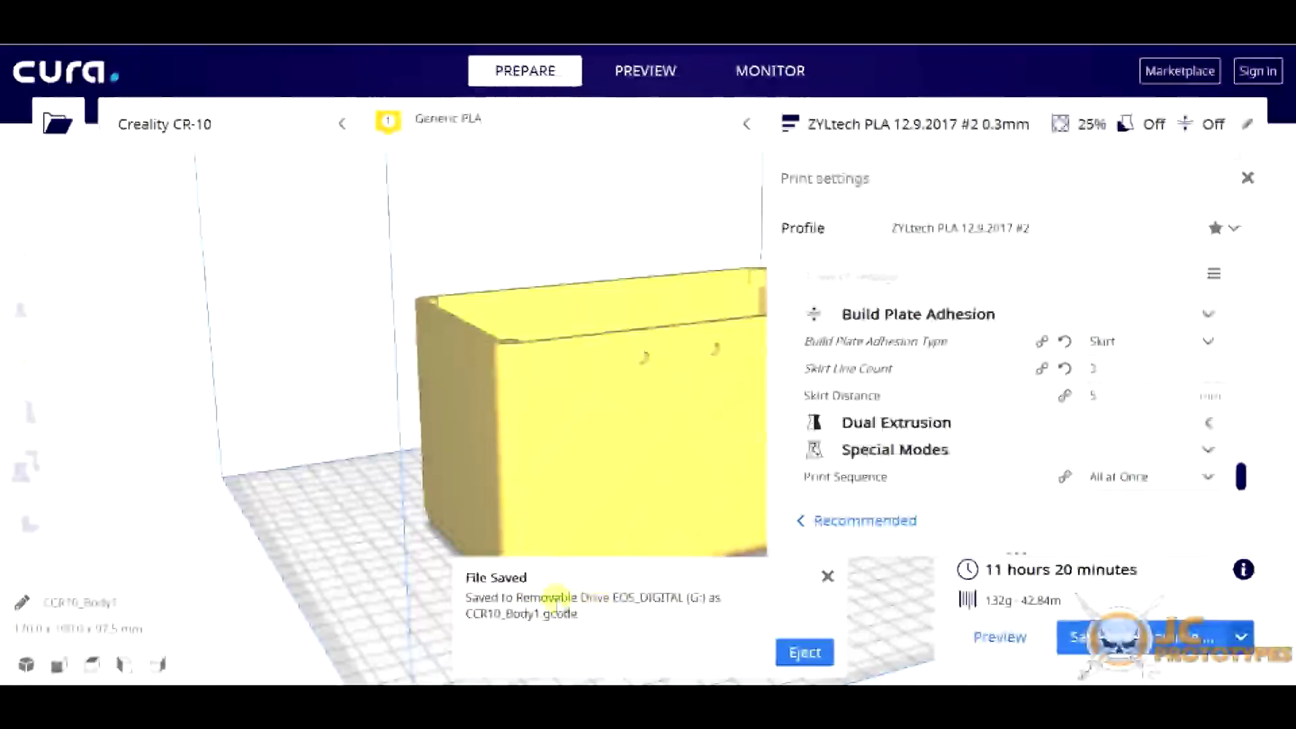
pyautogui.click(800, 651)
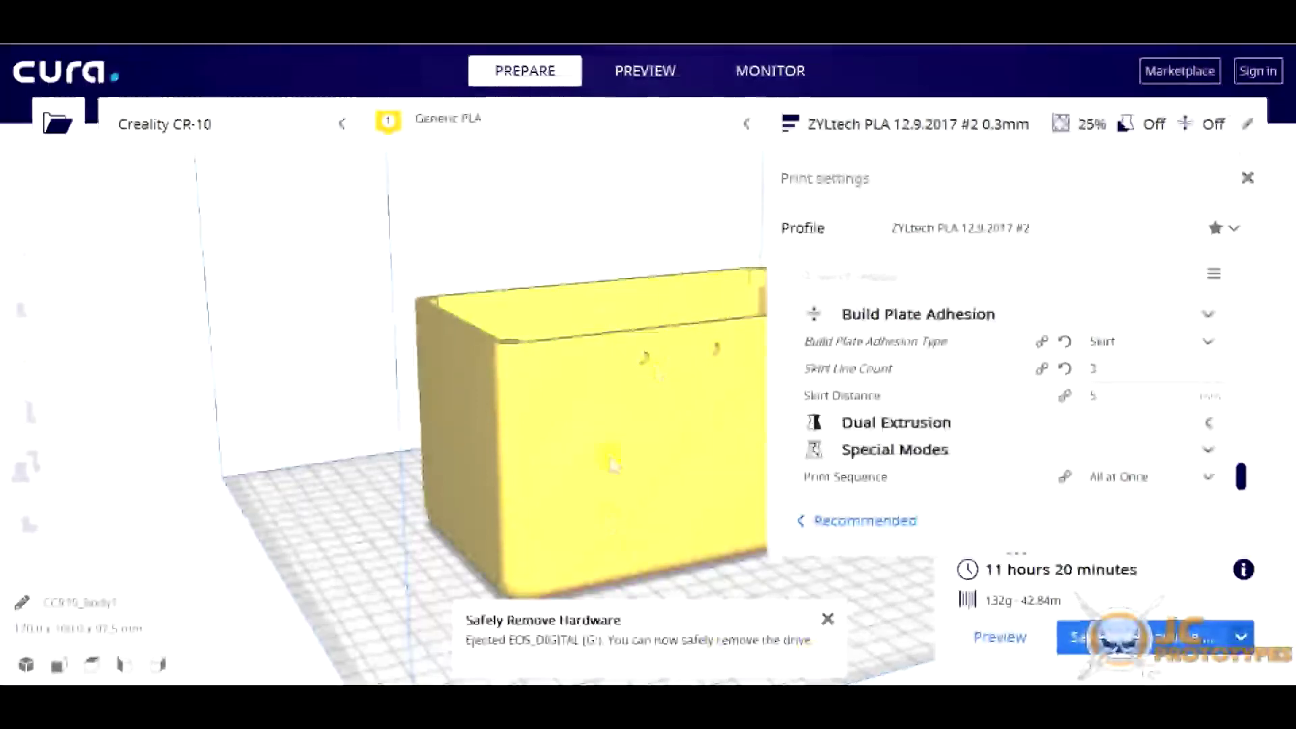